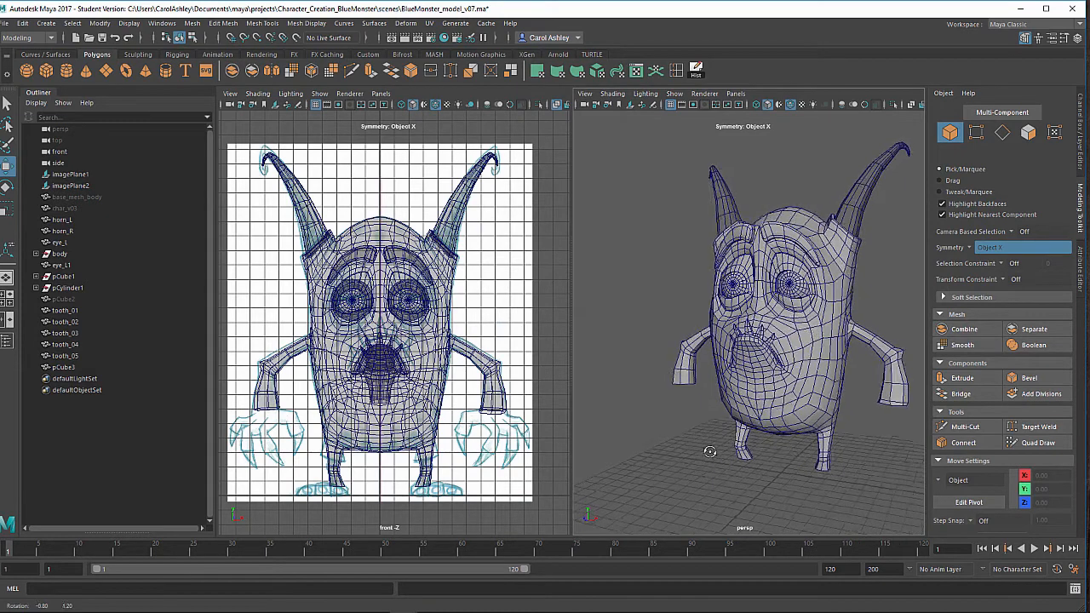
# Create a polygon cube and move it out in front of the monster to about Y 5.92, Z 9.45.
pyautogui.scroll(5, 695, 451)
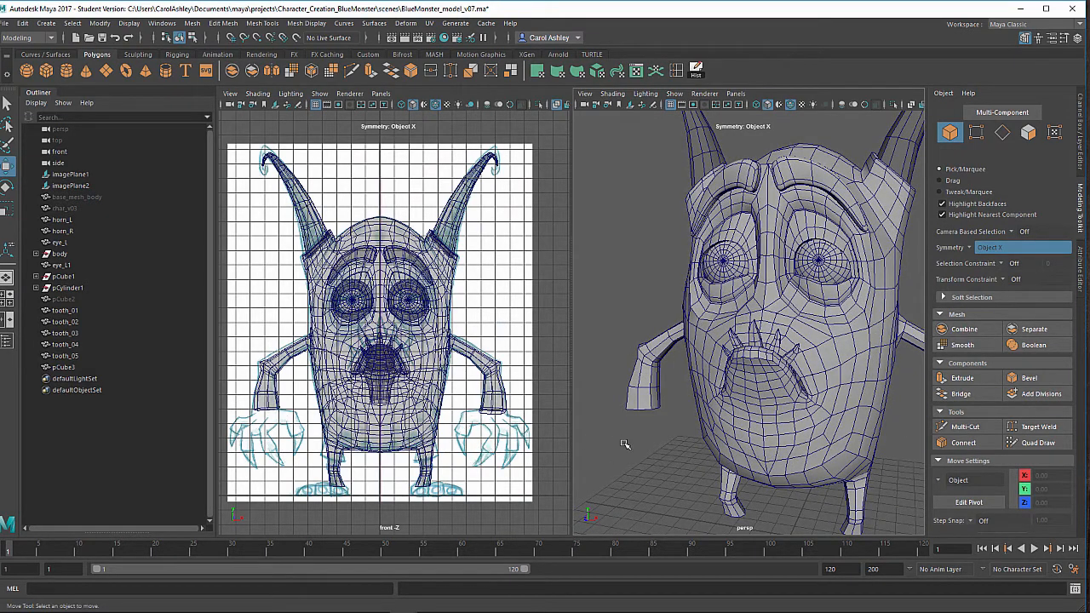
pyautogui.keyDown('alt'); pyautogui.moveTo(680, 466); pyautogui.dragTo(689, 437); pyautogui.keyUp('alt')
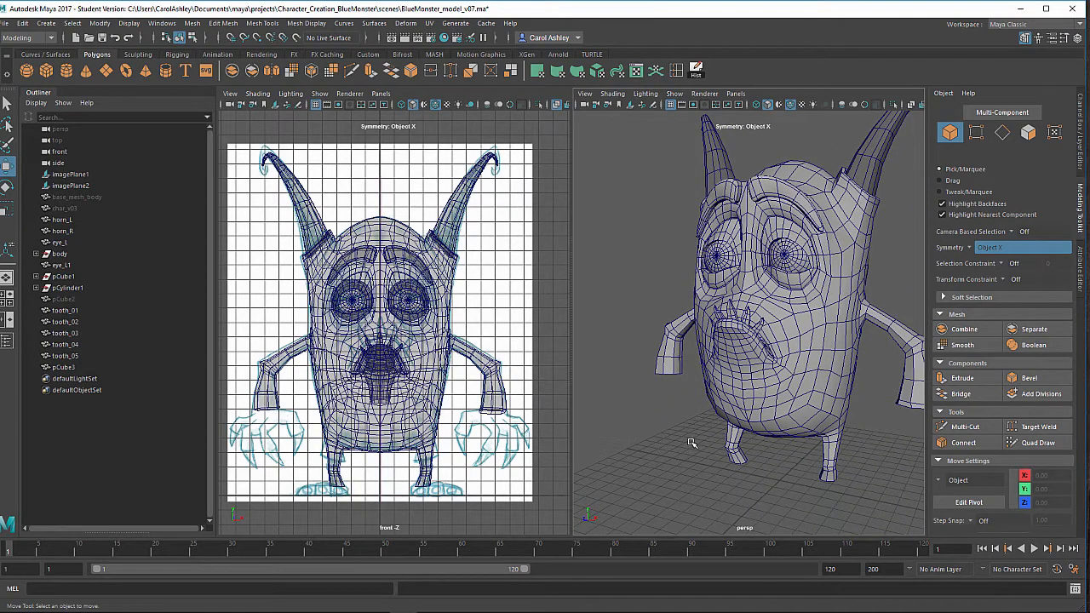
pyautogui.moveTo(692, 443)
pyautogui.keyDown('alt'); pyautogui.mouseDown()
pyautogui.moveTo(672, 440)
pyautogui.moveTo(691, 429)
pyautogui.mouseUp(); pyautogui.keyUp('alt')
pyautogui.click(47, 72)
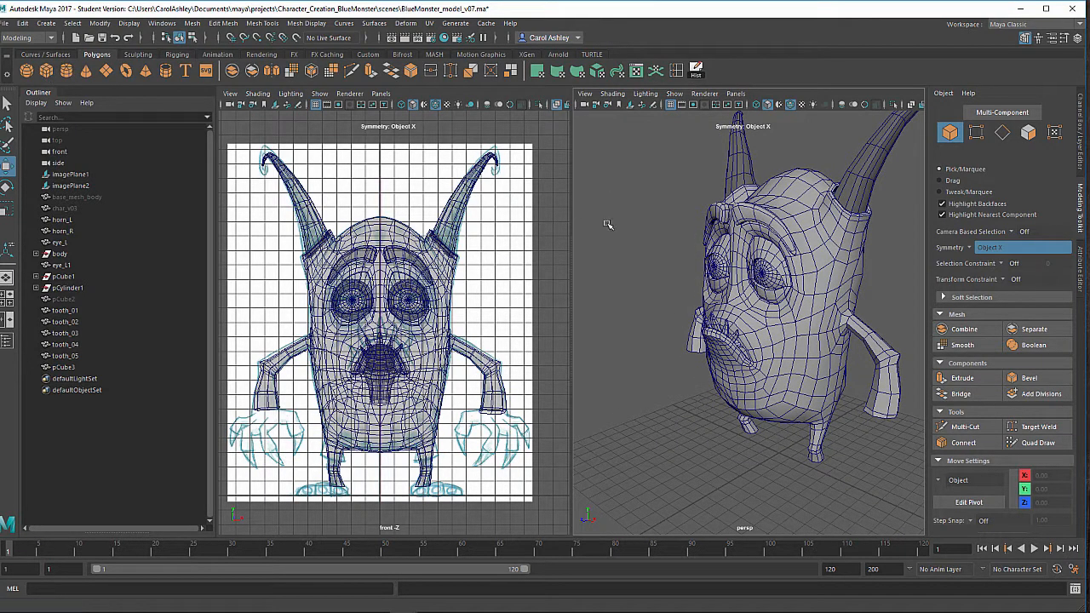
pyautogui.moveTo(749, 464); pyautogui.dragTo(694, 378)
pyautogui.moveTo(667, 425); pyautogui.dragTo(639, 436)
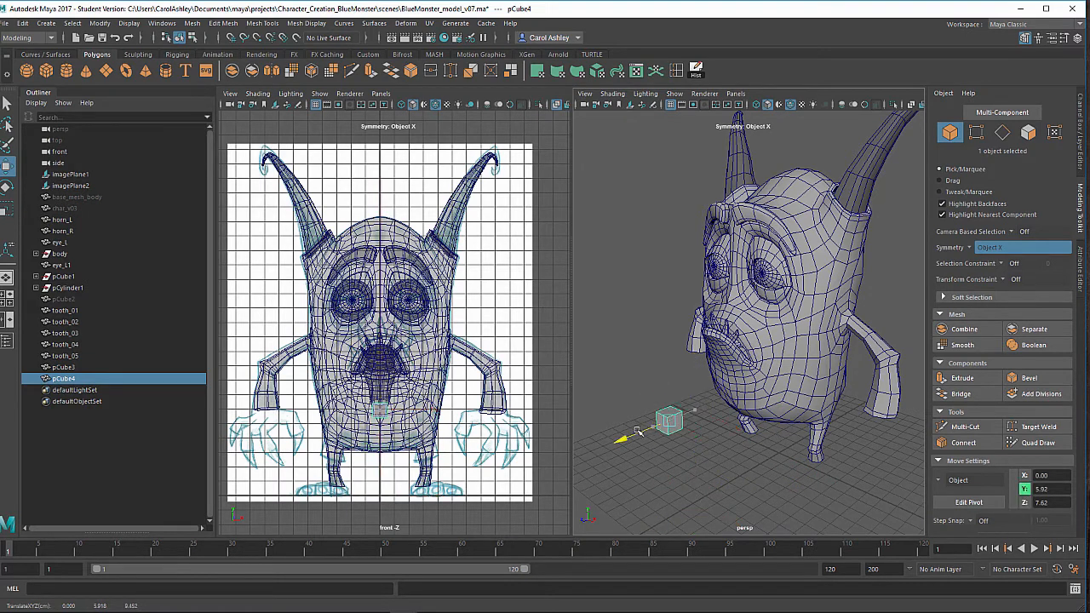
# Set the new cube's subdivisions to 3 in width, 2 in height and 6 in depth.
pyautogui.keyDown('alt'); pyautogui.moveTo(702, 426); pyautogui.dragTo(683, 427, button='right'); pyautogui.keyUp('alt')
pyautogui.keyDown('alt'); pyautogui.moveTo(683, 427); pyautogui.dragTo(707, 443); pyautogui.keyUp('alt')
pyautogui.keyDown('alt'); pyautogui.moveTo(696, 447); pyautogui.dragTo(753, 443, button='right'); pyautogui.keyUp('alt')
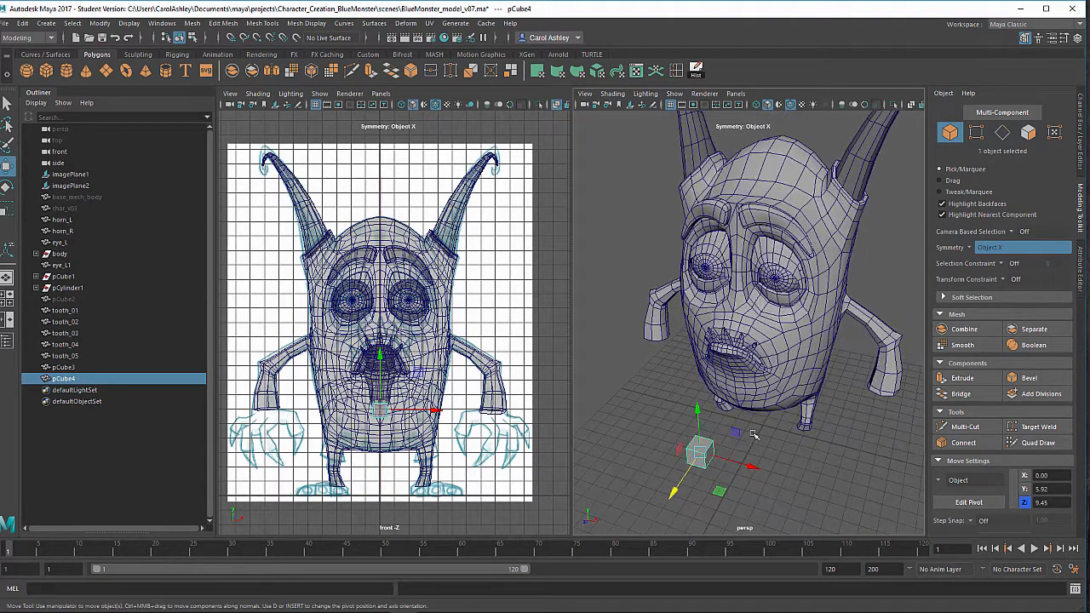
pyautogui.keyDown('alt'); pyautogui.moveTo(753, 451); pyautogui.dragTo(754, 404, button='middle'); pyautogui.keyUp('alt')
pyautogui.keyDown('alt'); pyautogui.moveTo(753, 405); pyautogui.dragTo(779, 397); pyautogui.keyUp('alt')
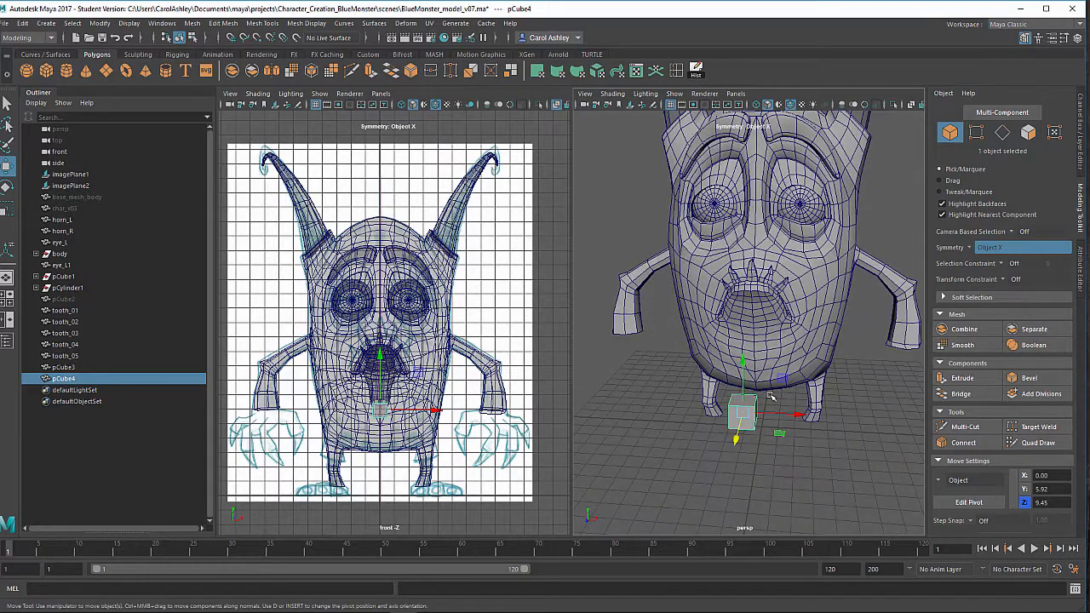
pyautogui.click(1083, 161)
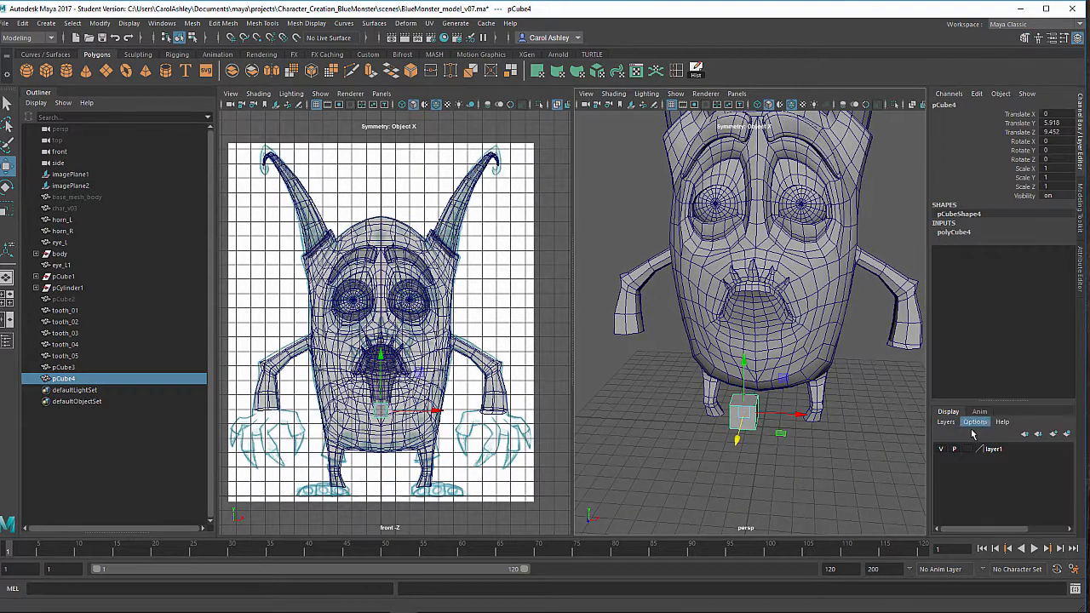
pyautogui.click(954, 232)
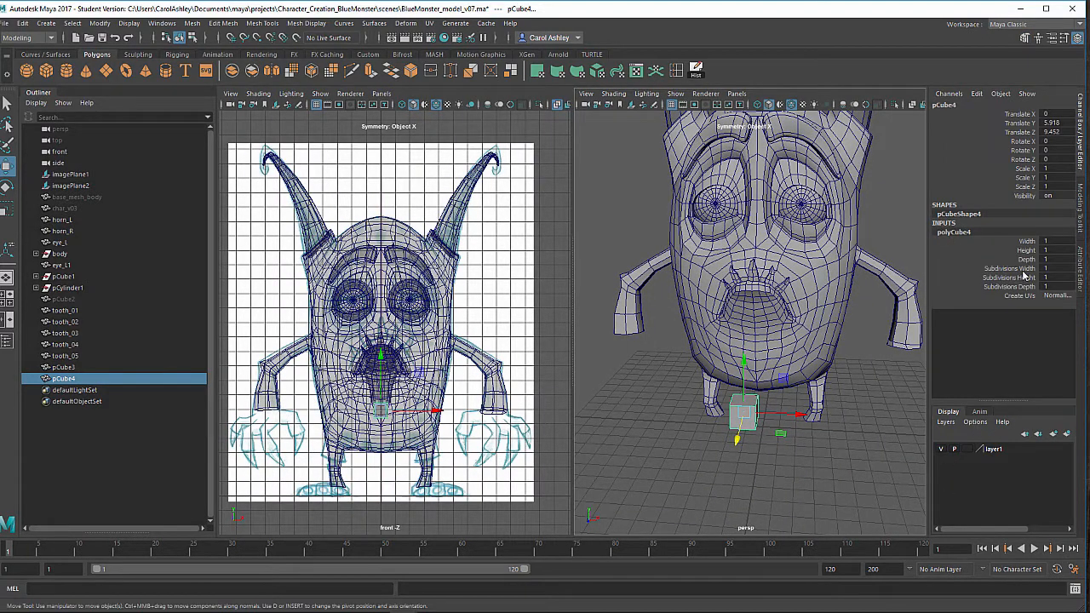
pyautogui.click(1025, 269)
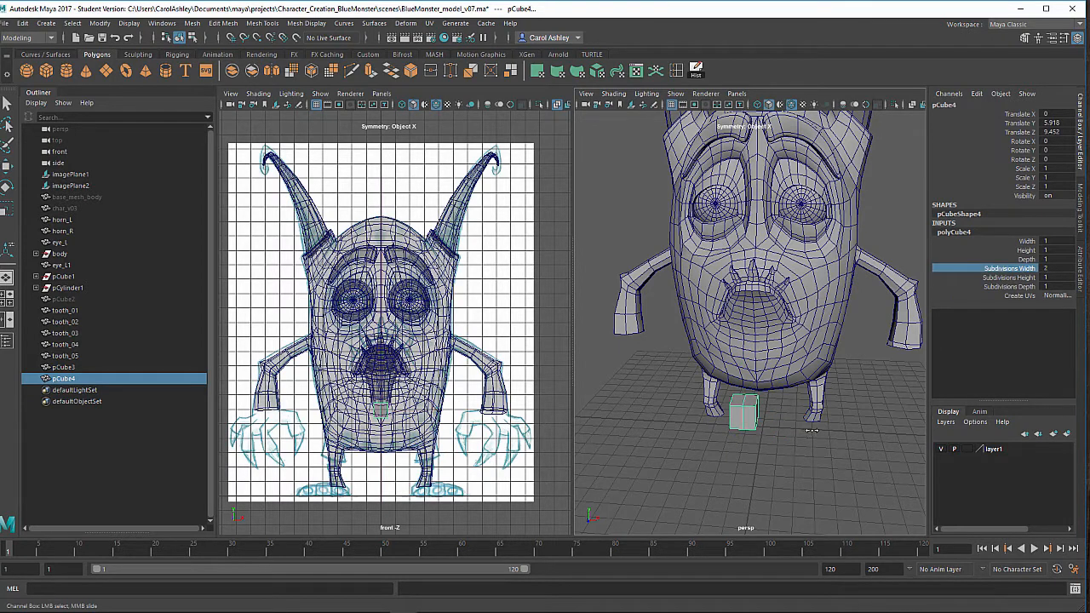
pyautogui.click(998, 279)
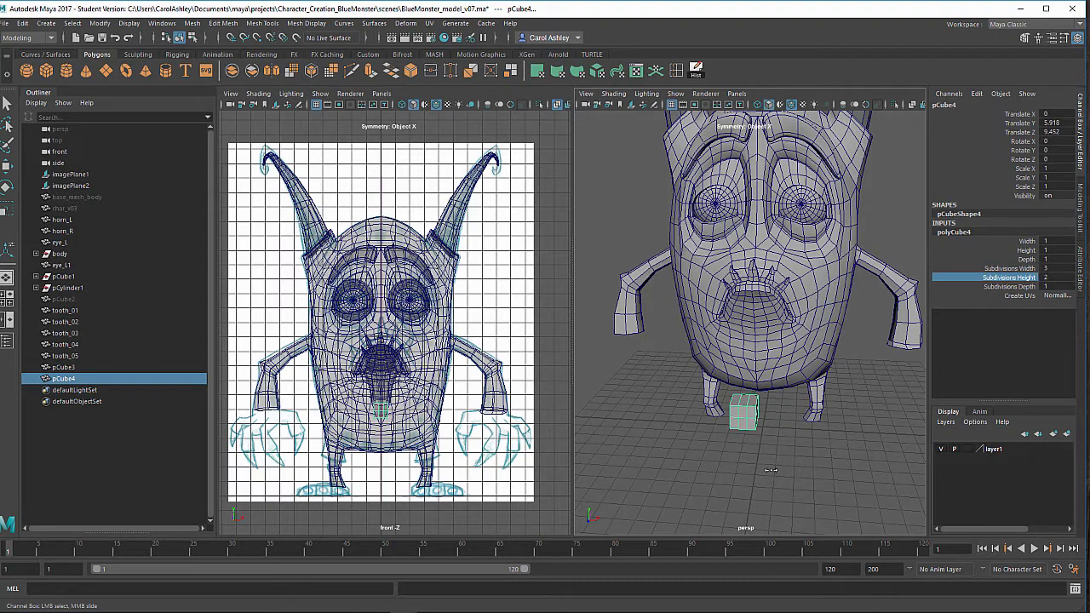
pyautogui.click(996, 287)
pyautogui.keyDown('alt'); pyautogui.moveTo(839, 455); pyautogui.dragTo(743, 447); pyautogui.keyUp('alt')
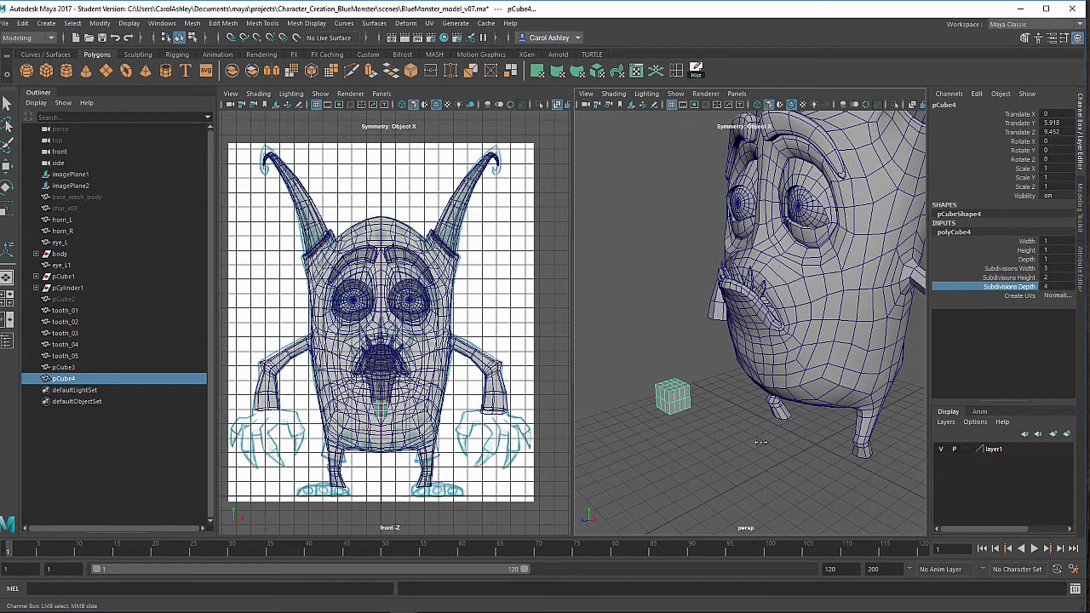
pyautogui.moveTo(762, 442); pyautogui.dragTo(769, 439, button='middle')
pyautogui.press('f')
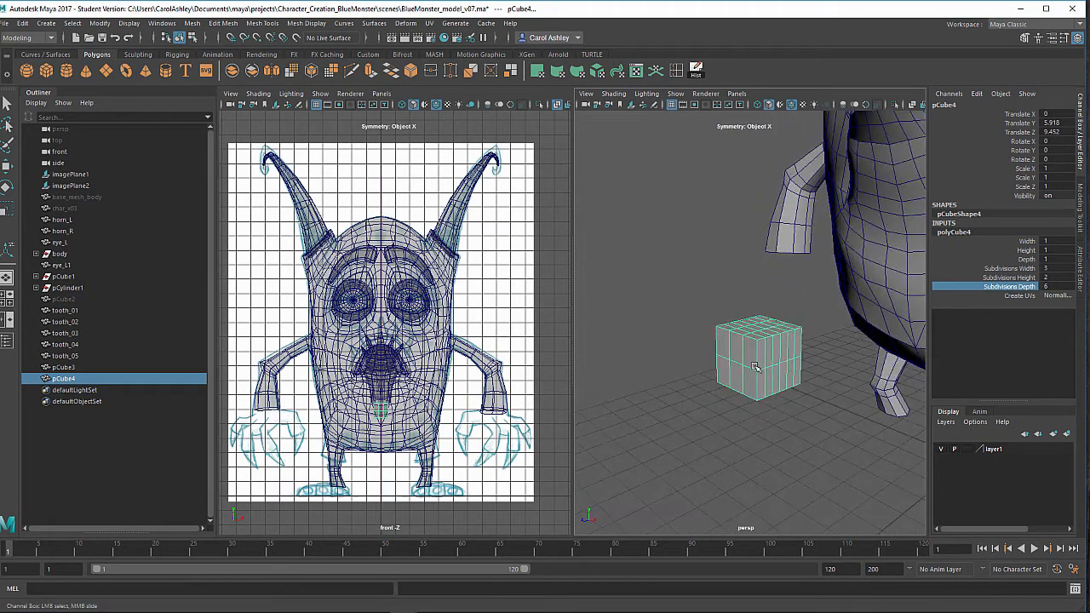
# Scale the cube into a flat block, about 3.0 in X and Z and 1.16 in Y.
pyautogui.keyDown('alt'); pyautogui.moveTo(766, 377); pyautogui.dragTo(757, 371); pyautogui.keyUp('alt')
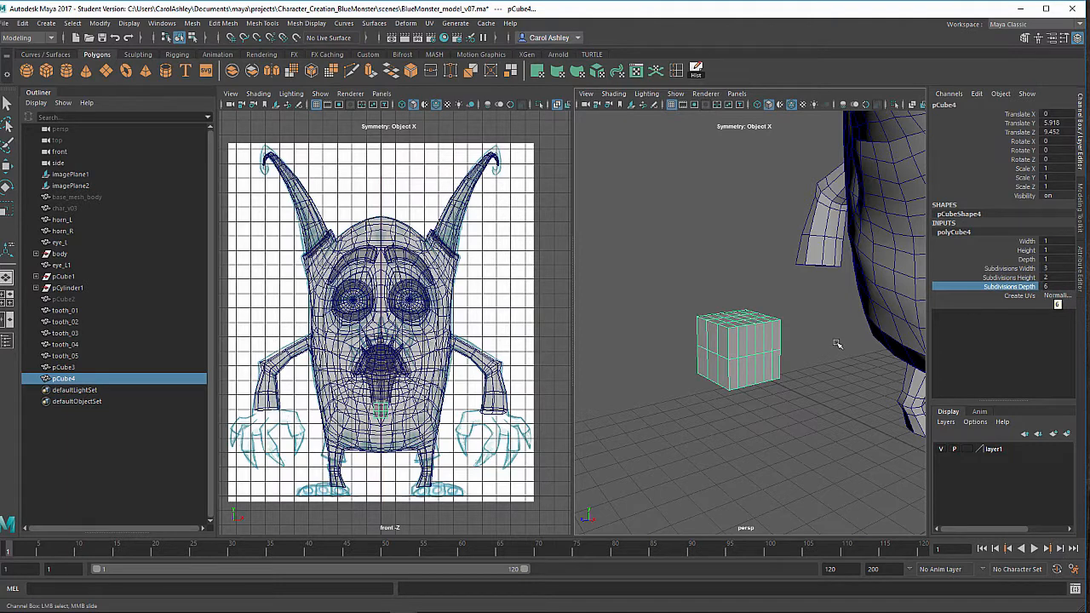
pyautogui.click(725, 358)
pyautogui.press('r')
pyautogui.moveTo(738, 298); pyautogui.dragTo(855, 364)
pyautogui.keyDown('alt'); pyautogui.moveTo(762, 395); pyautogui.dragTo(747, 379); pyautogui.keyUp('alt')
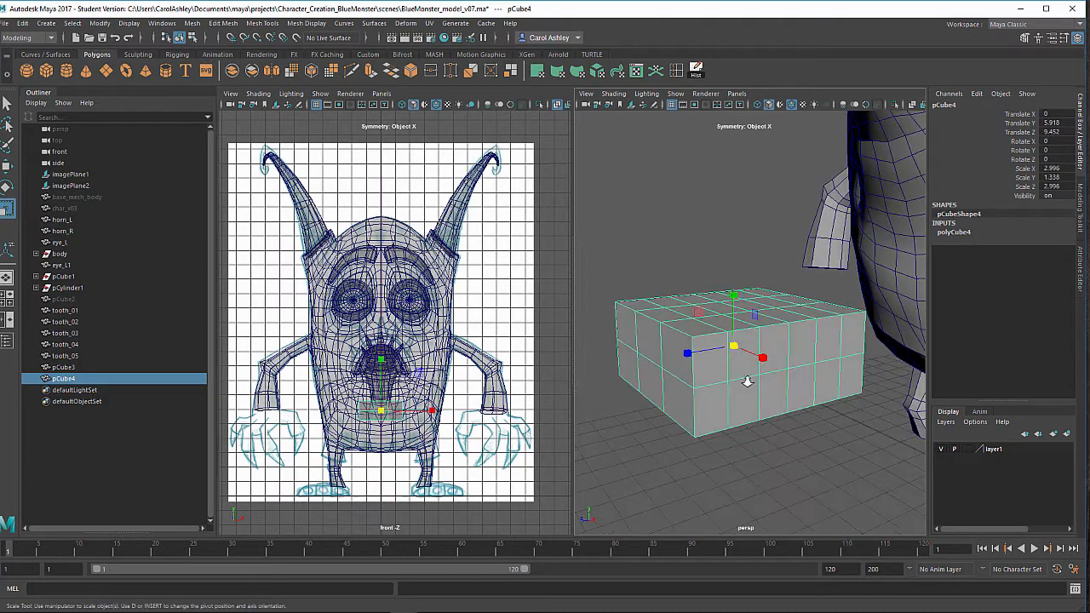
pyautogui.keyDown('alt'); pyautogui.moveTo(747, 379); pyautogui.dragTo(734, 313, button='right'); pyautogui.keyUp('alt')
pyautogui.moveTo(737, 291); pyautogui.dragTo(739, 296)
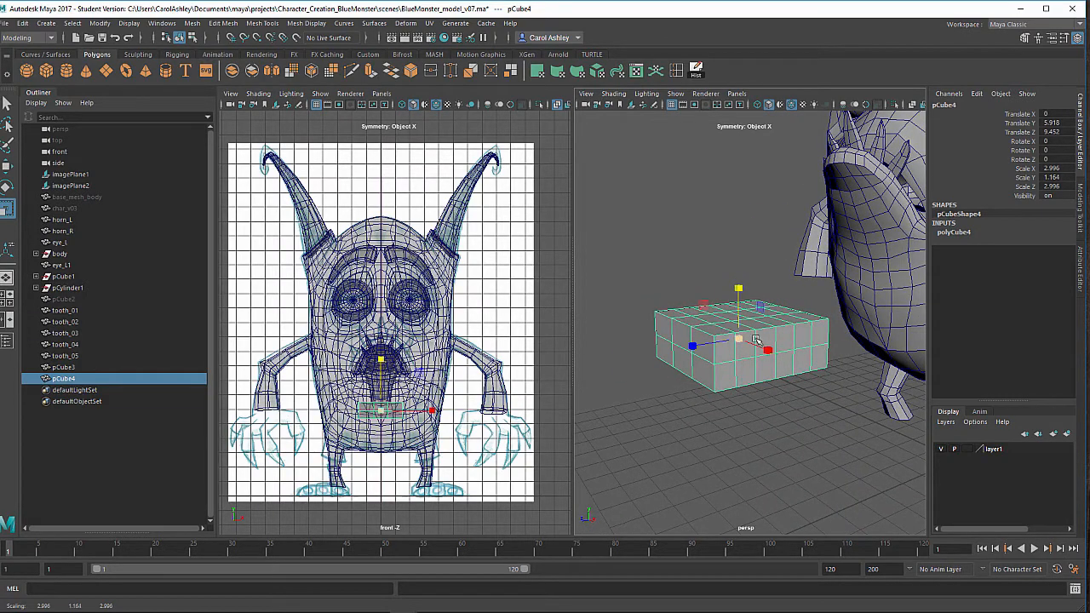
pyautogui.keyDown('alt'); pyautogui.moveTo(740, 352); pyautogui.dragTo(758, 371); pyautogui.keyUp('alt')
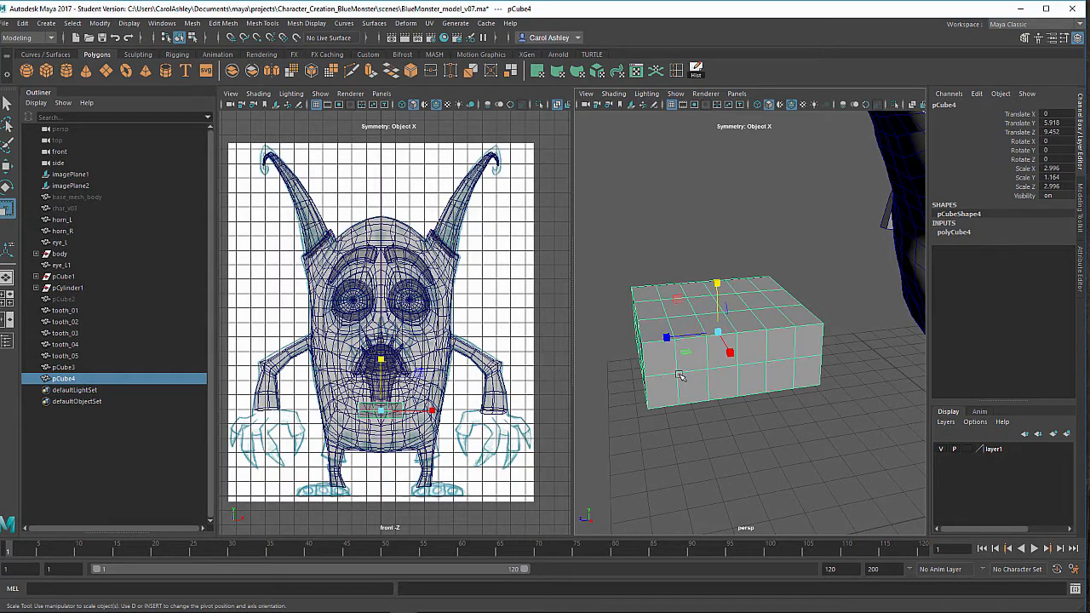
# Switch the block to vertex editing, select the vertices along its +X side, and turn symmetry off.
pyautogui.keyDown('alt'); pyautogui.moveTo(680, 375); pyautogui.dragTo(735, 340); pyautogui.keyUp('alt')
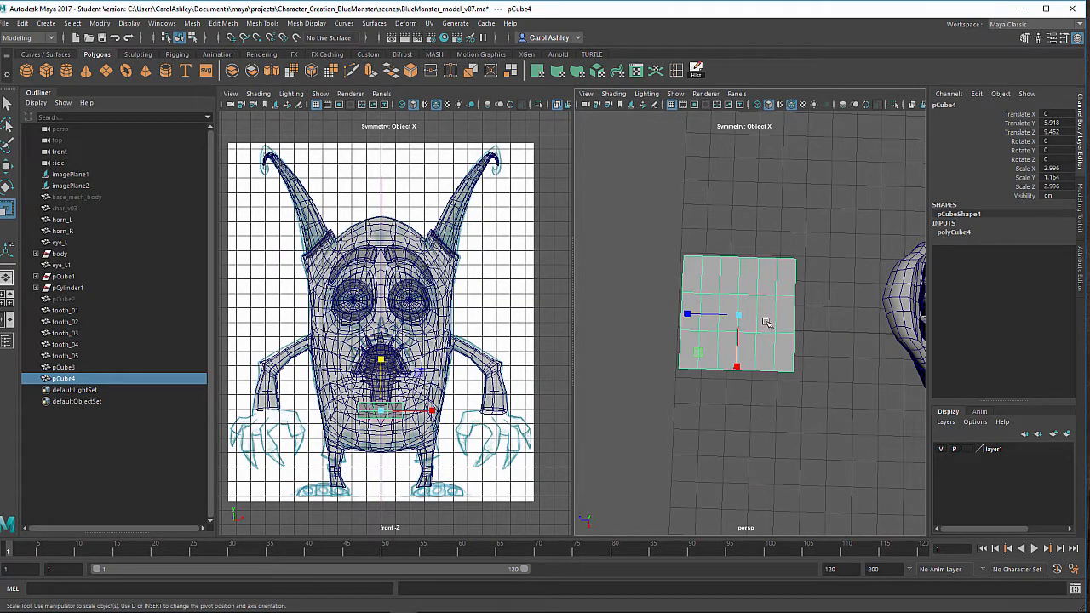
pyautogui.moveTo(756, 328); pyautogui.dragTo(711, 281, button='right')
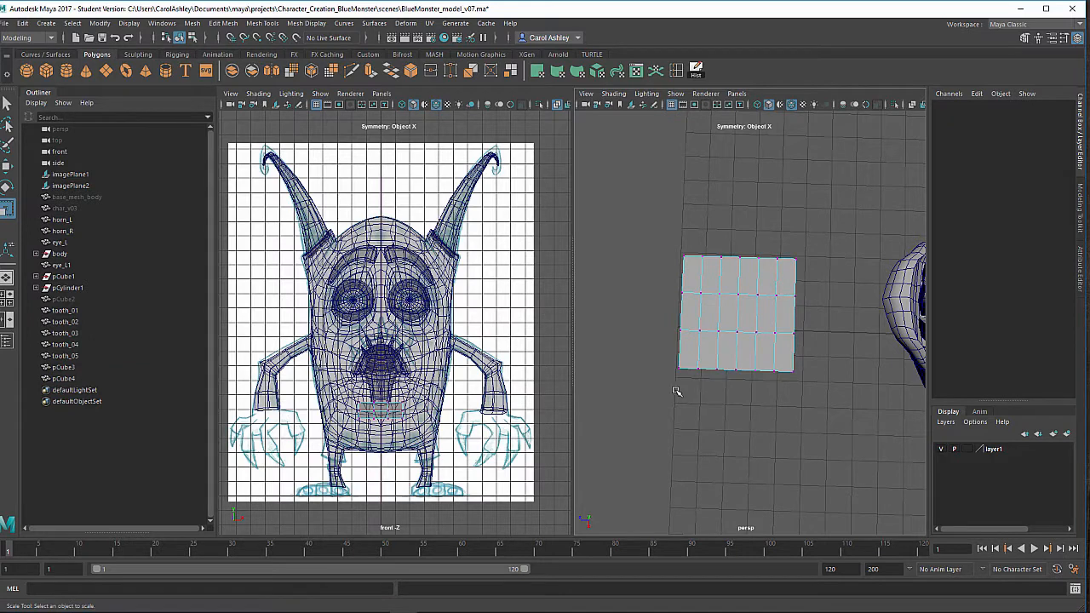
pyautogui.moveTo(690, 387); pyautogui.dragTo(790, 355)
pyautogui.click(1082, 206)
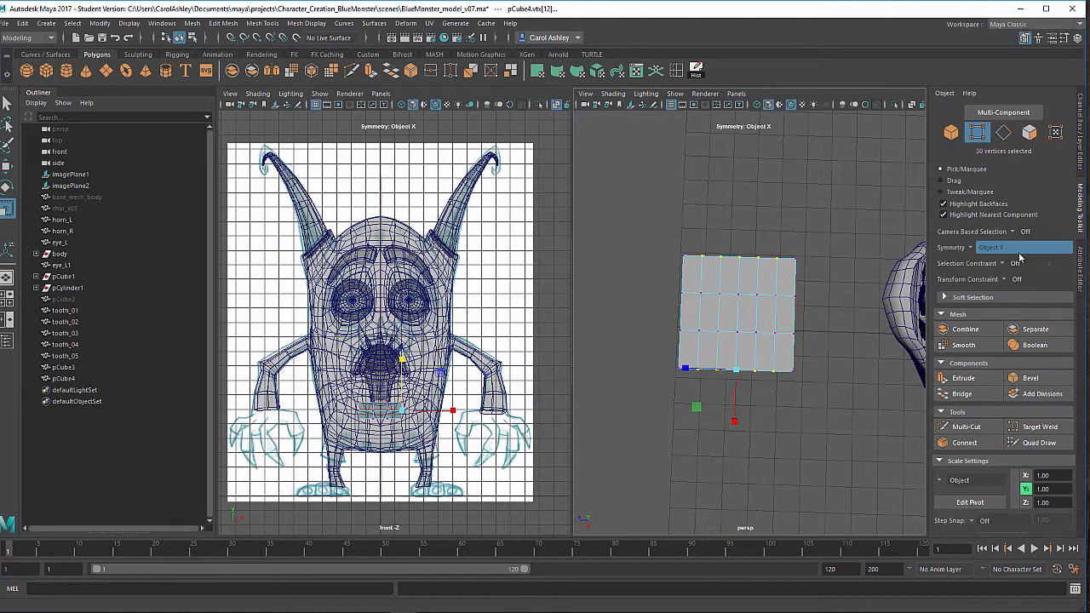
pyautogui.click(976, 251)
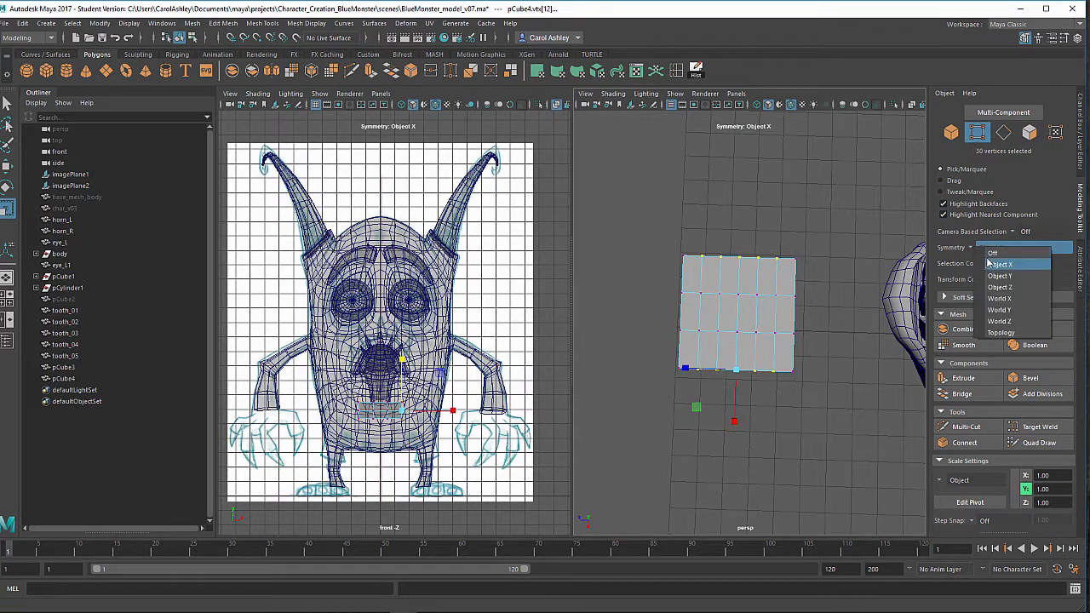
pyautogui.click(990, 252)
# Move the fifteen inner vertices of the block's +X side, without its corner columns, outward to about X 1.66.
pyautogui.keyDown('alt'); pyautogui.moveTo(847, 296); pyautogui.dragTo(829, 275, button='middle'); pyautogui.keyUp('alt')
pyautogui.scroll(6, 817, 334)
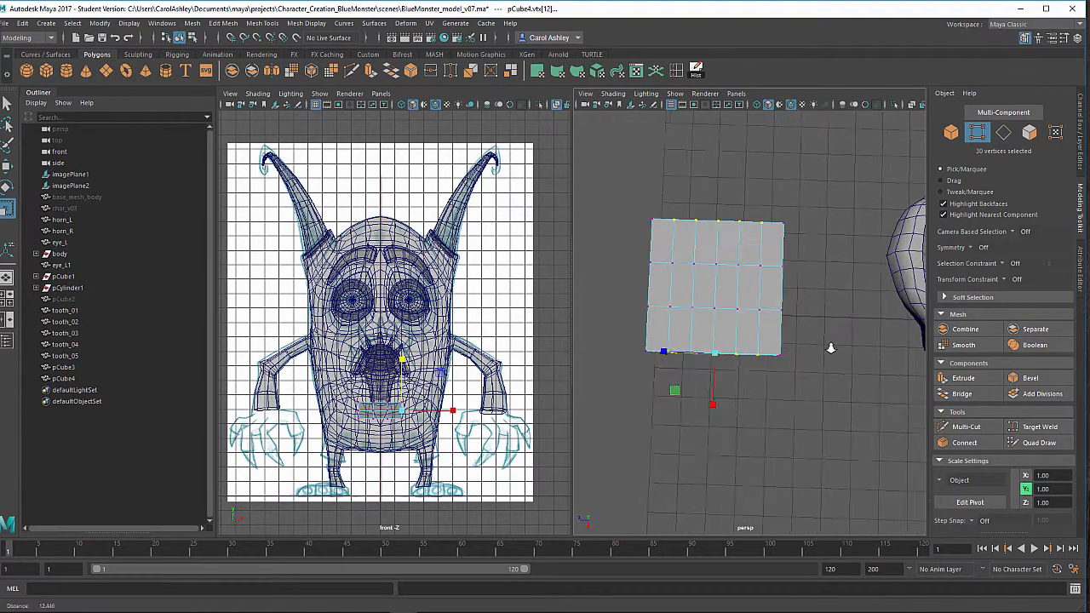
pyautogui.scroll(-3, 743, 417)
pyautogui.press('e')
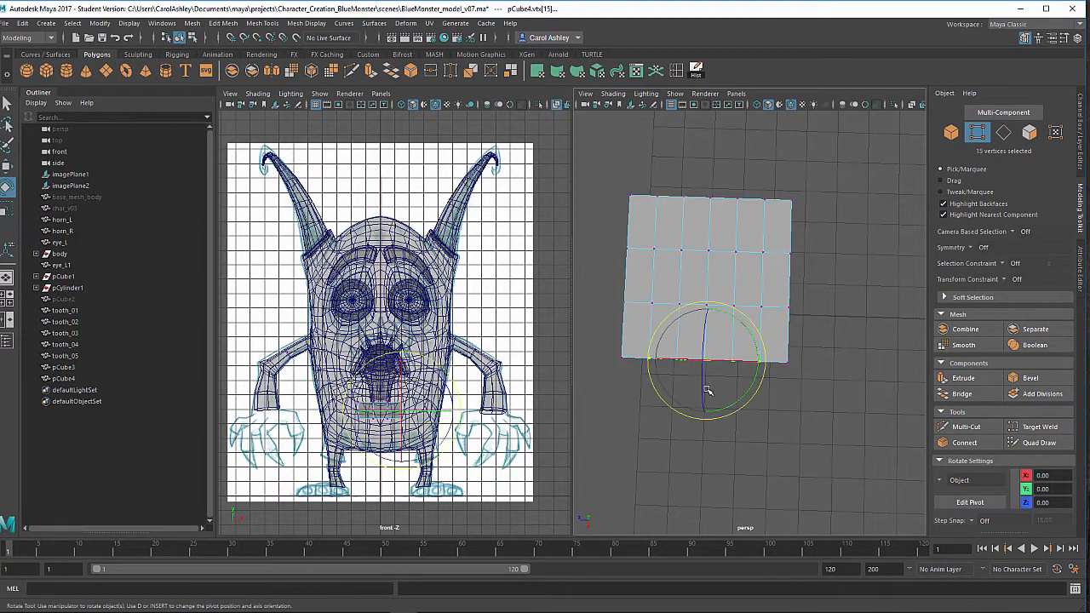
pyautogui.press('w')
pyautogui.moveTo(707, 394); pyautogui.dragTo(675, 397)
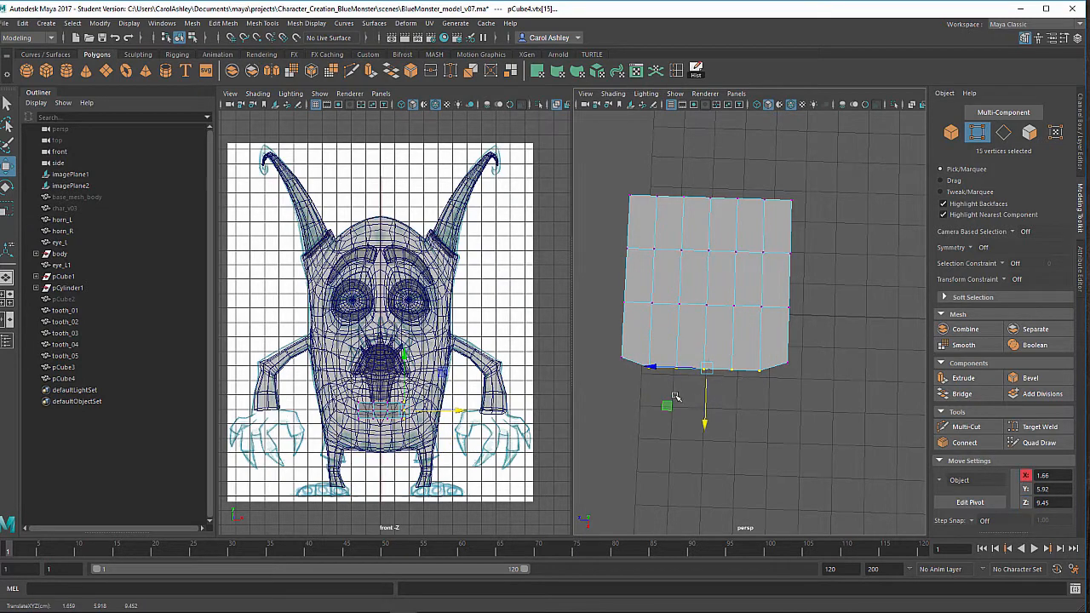
# Pull the three middle vertex columns of that side further outward, undoing the first move to add the missed lower vertex to the selection.
pyautogui.moveTo(733, 440); pyautogui.dragTo(669, 341)
pyautogui.moveTo(704, 407); pyautogui.dragTo(708, 426)
pyautogui.scroll(2, 669, 414)
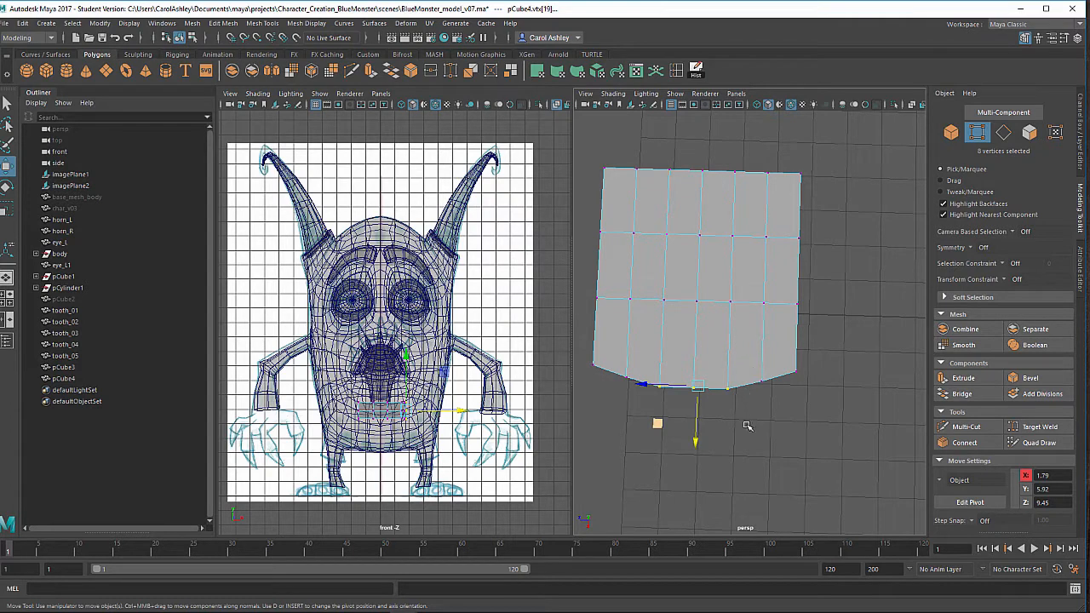
pyautogui.keyDown('alt'); pyautogui.moveTo(747, 426); pyautogui.dragTo(778, 338); pyautogui.keyUp('alt')
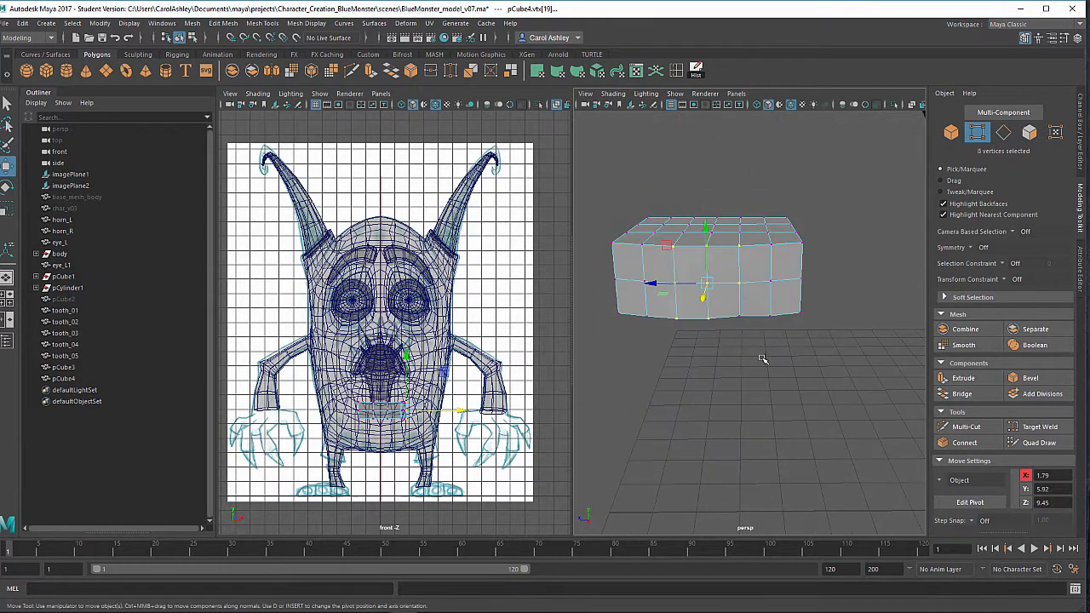
pyautogui.hotkey('ctrl', 'z')
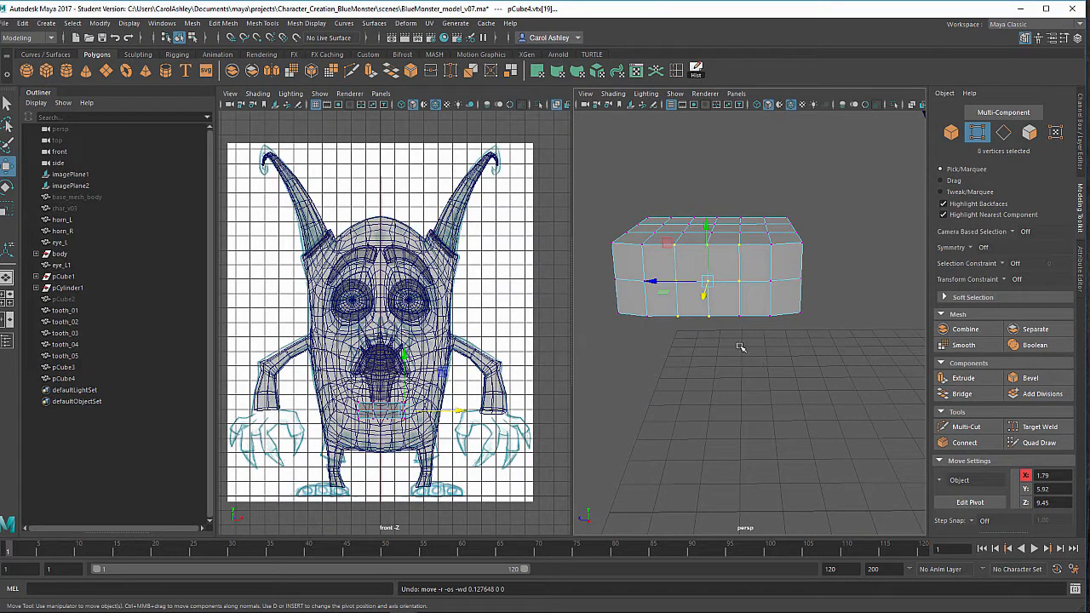
pyautogui.keyDown('shift'); pyautogui.click(740, 318); pyautogui.keyUp('shift')
# Select the fifteen inner vertices of the curved side again and move them outward to about X 1.84.
pyautogui.keyDown('alt'); pyautogui.moveTo(734, 367); pyautogui.dragTo(708, 427); pyautogui.keyUp('alt')
pyautogui.moveTo(777, 414)
pyautogui.keyDown('alt'); pyautogui.mouseDown()
pyautogui.moveTo(797, 428)
pyautogui.moveTo(793, 418)
pyautogui.mouseUp(); pyautogui.keyUp('alt')
pyautogui.moveTo(653, 421); pyautogui.dragTo(816, 320)
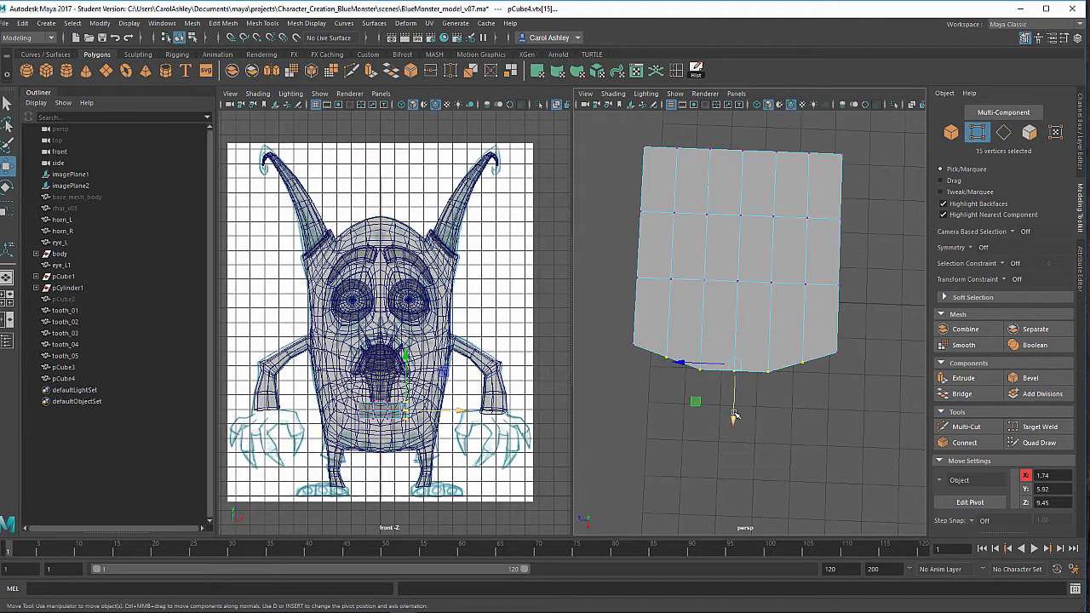
pyautogui.moveTo(734, 414); pyautogui.dragTo(736, 421)
# Select the horizontal edge loop around the middle of the block and scale it outward to round the sides.
pyautogui.keyDown('alt'); pyautogui.moveTo(795, 345); pyautogui.dragTo(792, 326); pyautogui.keyUp('alt')
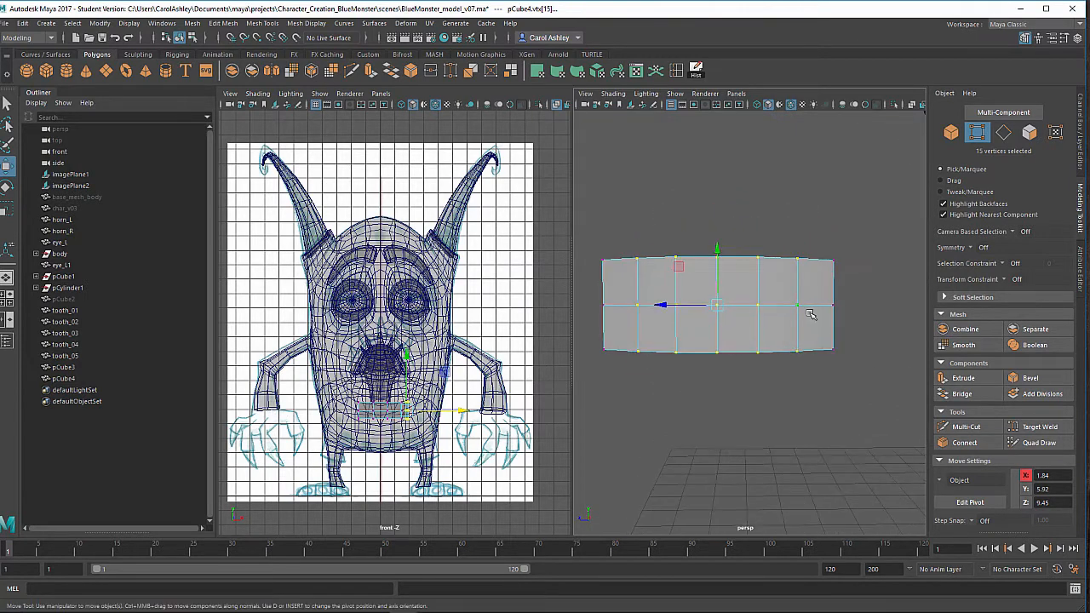
pyautogui.moveTo(808, 275); pyautogui.dragTo(810, 245, button='right')
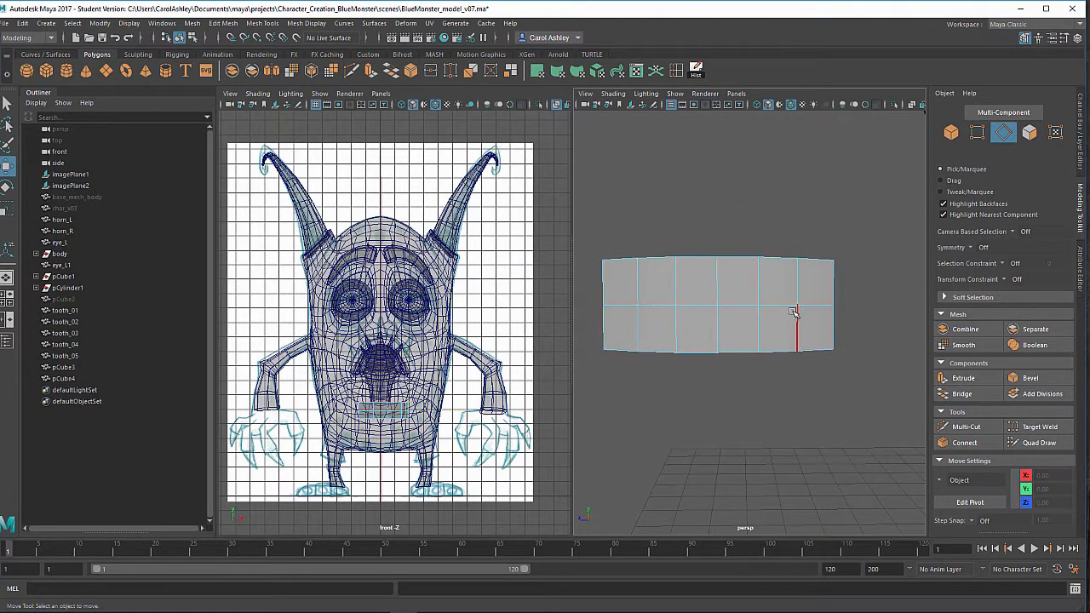
pyautogui.press('r')
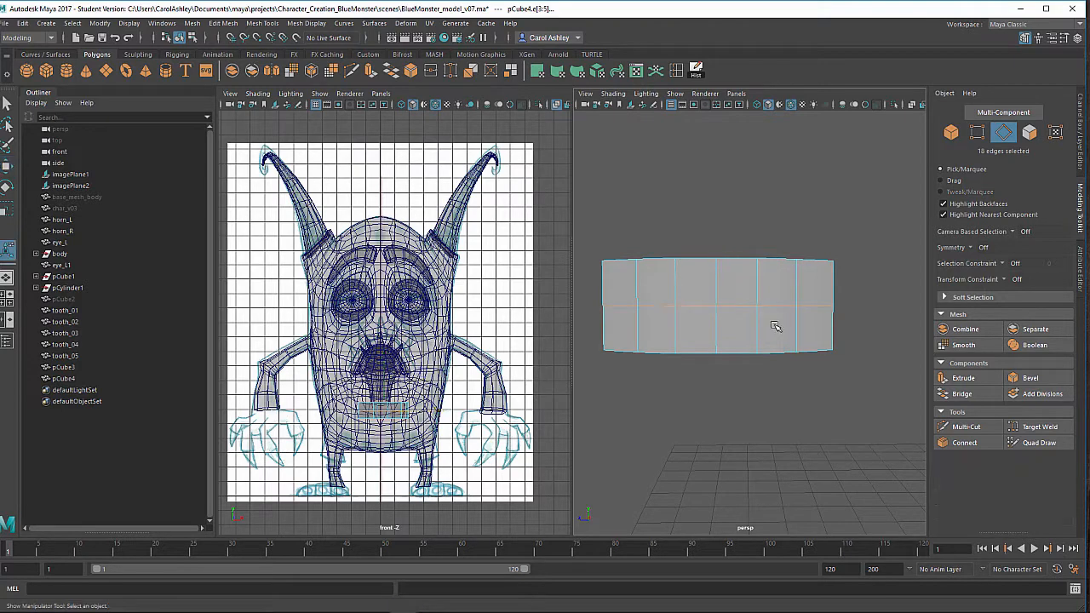
pyautogui.moveTo(670, 306); pyautogui.dragTo(667, 304)
# Extrude the four central faces of the block's curved side to a Local Translate Z of about 2.363 with 2 divisions, forming the middle finger.
pyautogui.keyDown('alt'); pyautogui.moveTo(769, 372); pyautogui.dragTo(664, 364); pyautogui.keyUp('alt')
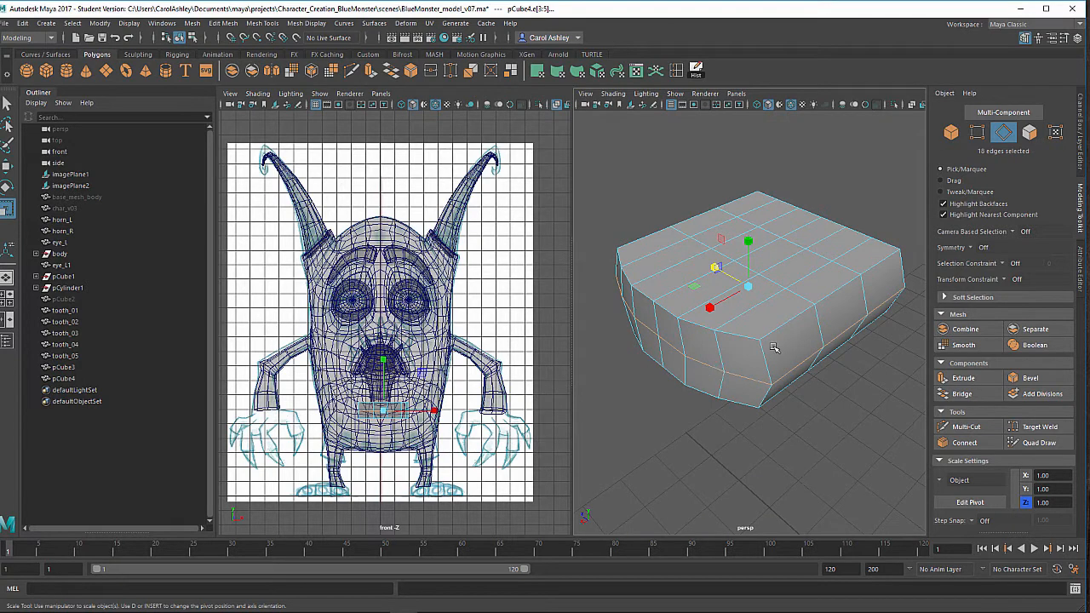
pyautogui.keyDown('alt'); pyautogui.moveTo(774, 347); pyautogui.dragTo(721, 293); pyautogui.keyUp('alt')
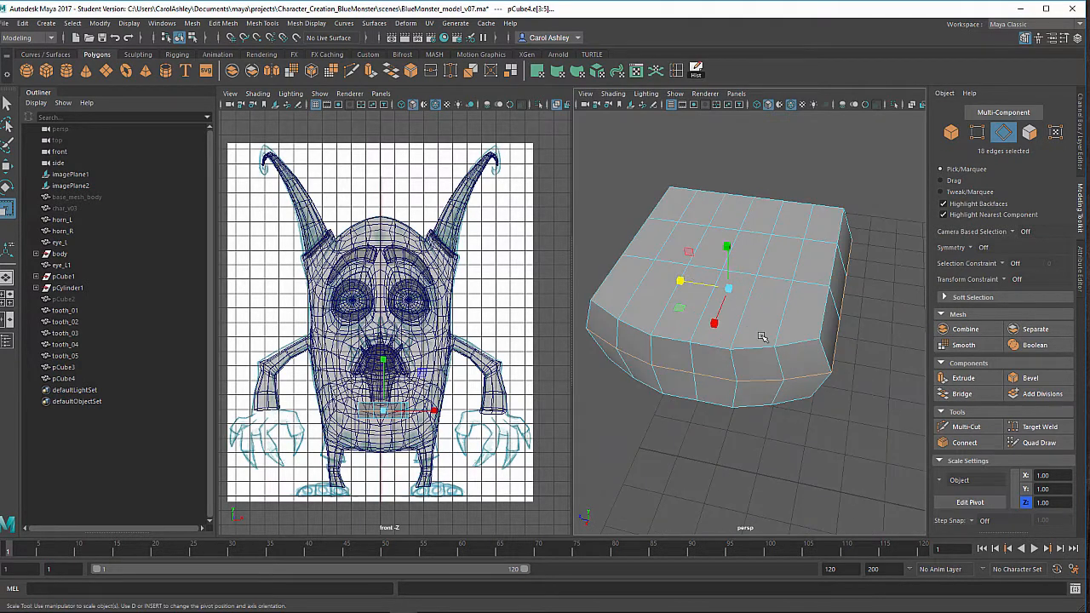
pyautogui.keyDown('alt'); pyautogui.moveTo(762, 337); pyautogui.dragTo(736, 348); pyautogui.keyUp('alt')
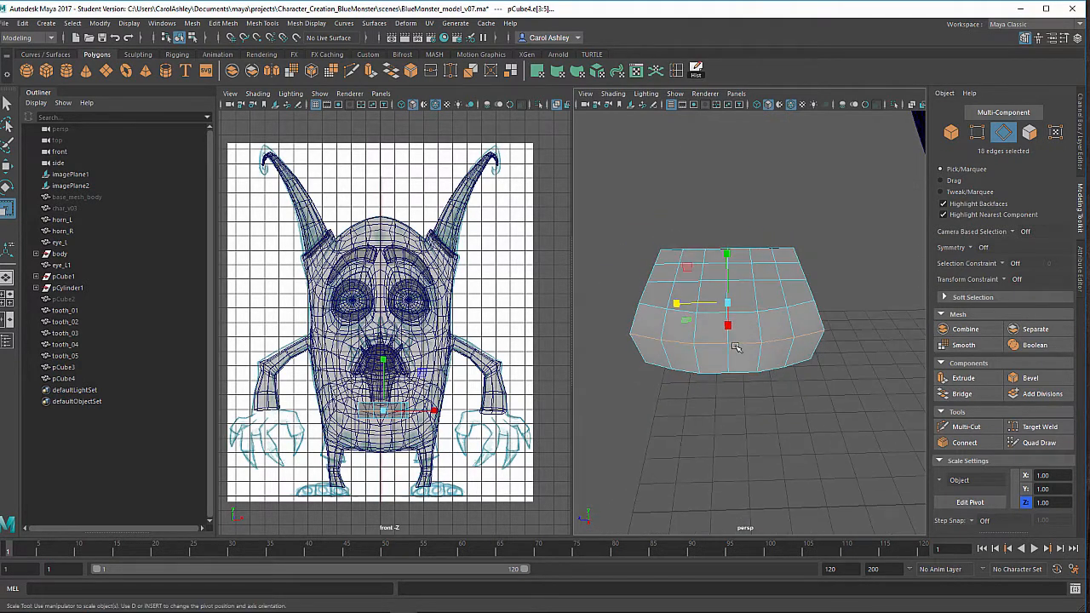
pyautogui.moveTo(736, 348); pyautogui.dragTo(736, 311, button='right')
pyautogui.click(713, 361)
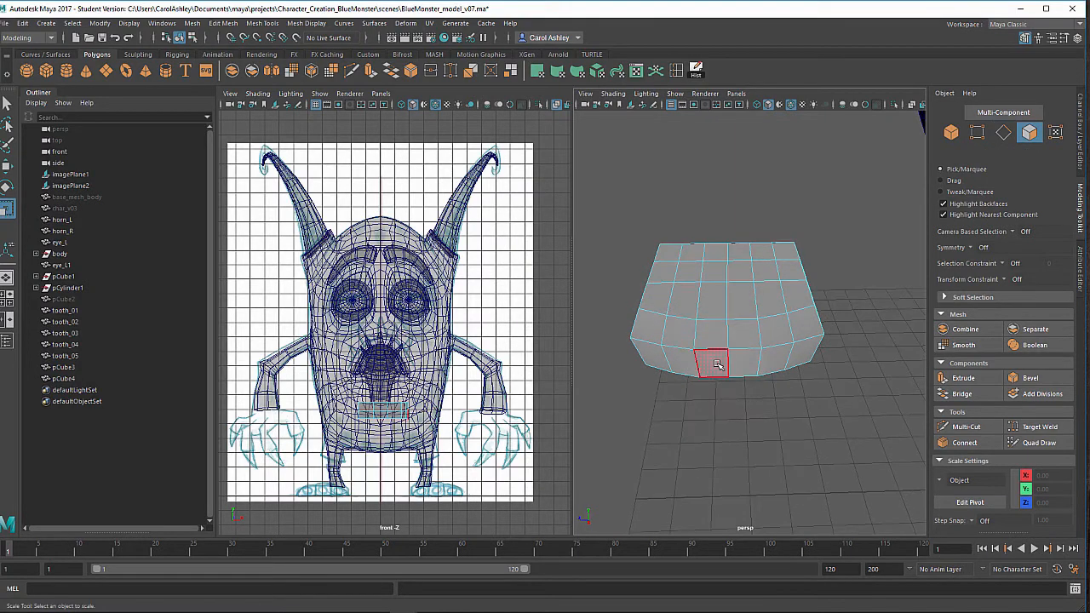
pyautogui.click(718, 365)
pyautogui.keyDown('shift'); pyautogui.click(743, 335); pyautogui.keyUp('shift')
pyautogui.keyDown('shift'); pyautogui.click(743, 362); pyautogui.keyUp('shift')
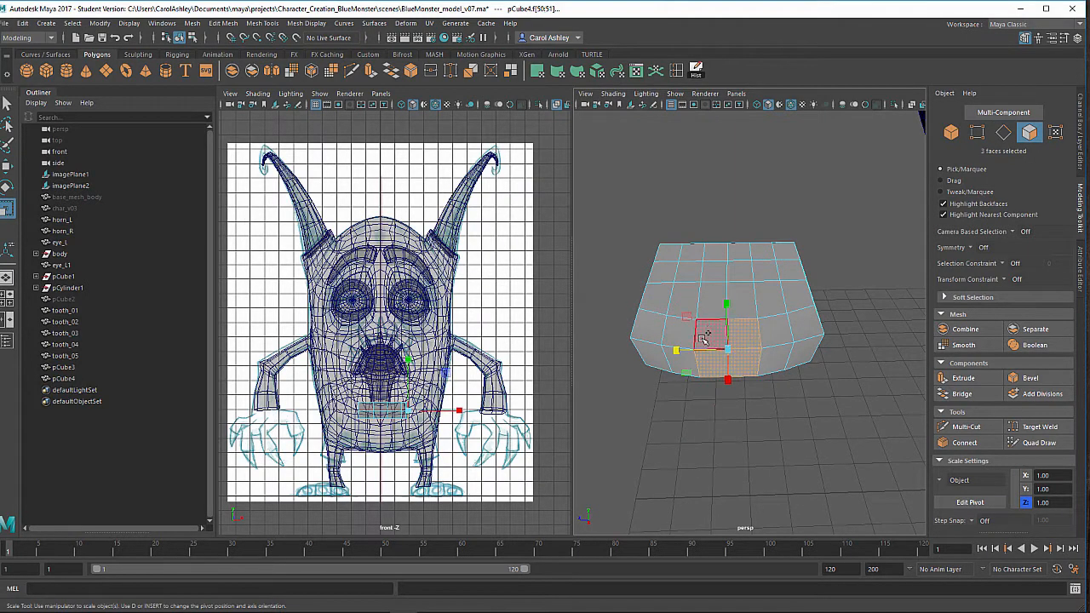
pyautogui.keyDown('shift'); pyautogui.click(705, 339); pyautogui.keyUp('shift')
pyautogui.keyDown('alt'); pyautogui.moveTo(705, 338); pyautogui.dragTo(727, 419); pyautogui.keyUp('alt')
pyautogui.hotkey('ctrl', 'e')
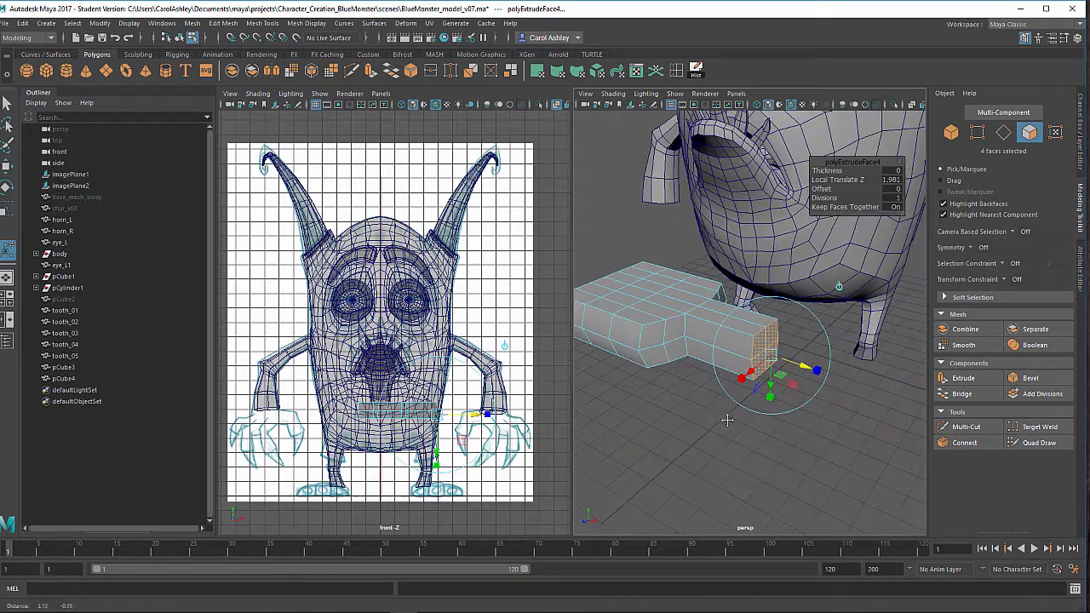
pyautogui.moveTo(805, 366); pyautogui.dragTo(819, 371)
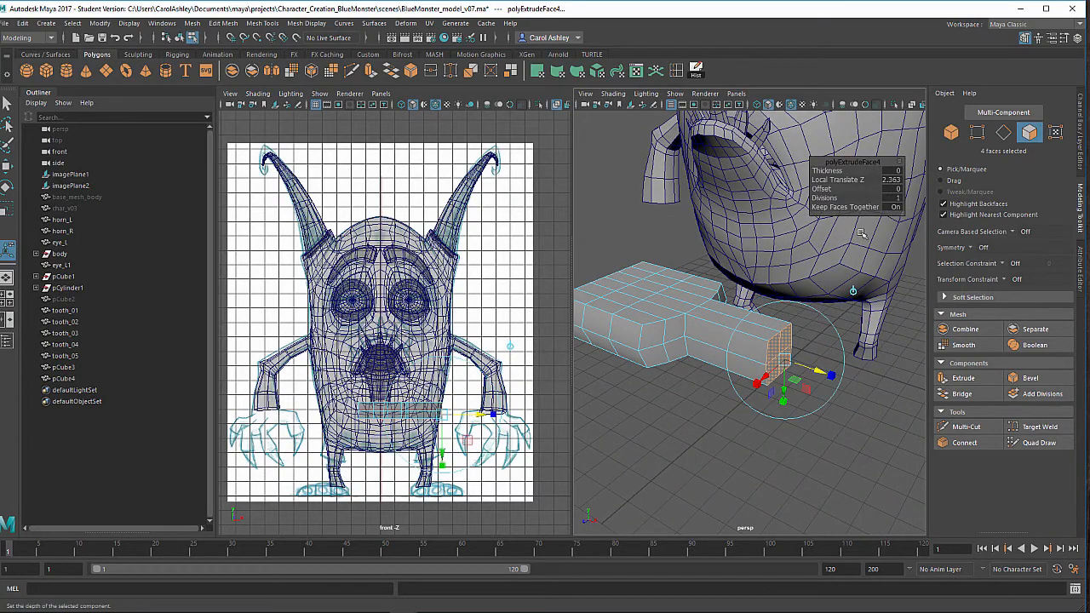
pyautogui.click(824, 197)
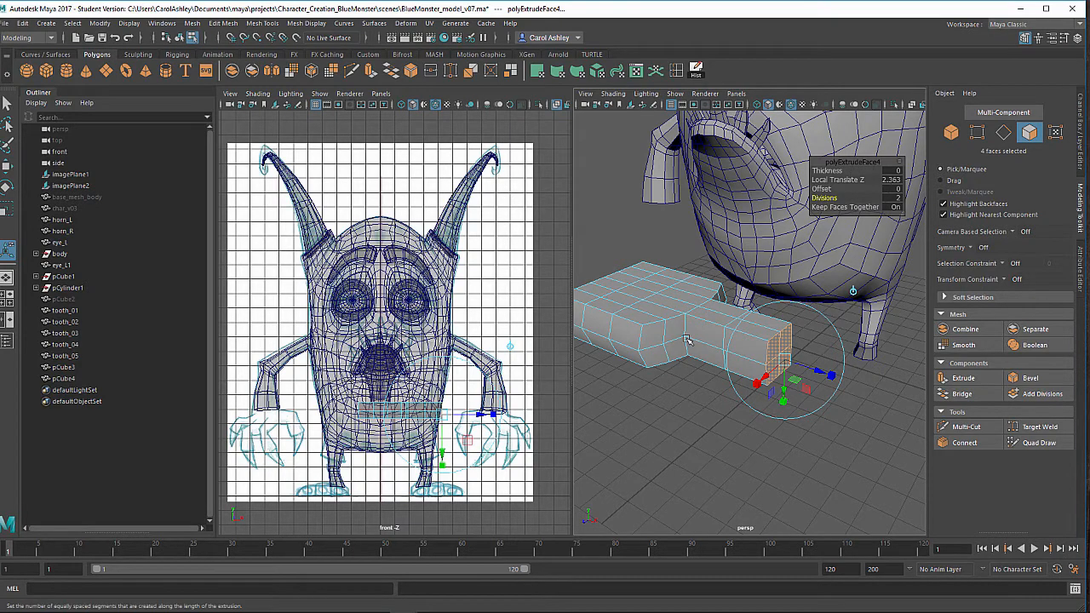
# Extrude the four curved-side faces on one side of the middle finger, trying a Local Translate Z of about 2.139 and undoing that offset.
pyautogui.keyDown('alt'); pyautogui.moveTo(688, 338); pyautogui.dragTo(764, 319, button='right'); pyautogui.keyUp('alt')
pyautogui.keyDown('alt'); pyautogui.moveTo(694, 343); pyautogui.dragTo(763, 308); pyautogui.keyUp('alt')
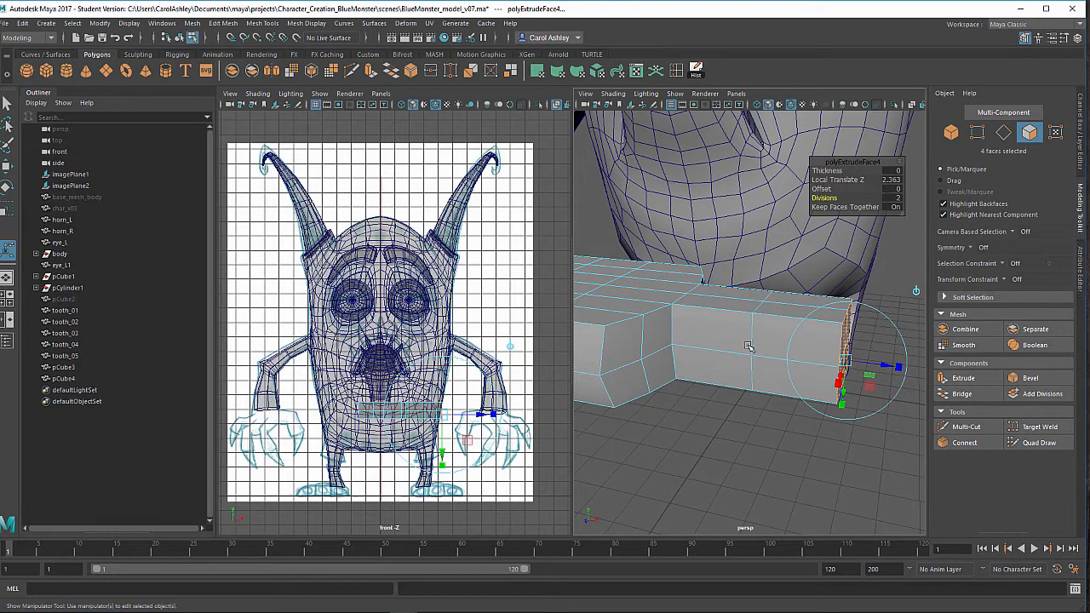
pyautogui.keyDown('alt'); pyautogui.moveTo(747, 346); pyautogui.dragTo(725, 326); pyautogui.keyUp('alt')
pyautogui.click(678, 290)
pyautogui.keyDown('shift'); pyautogui.click(648, 291); pyautogui.keyUp('shift')
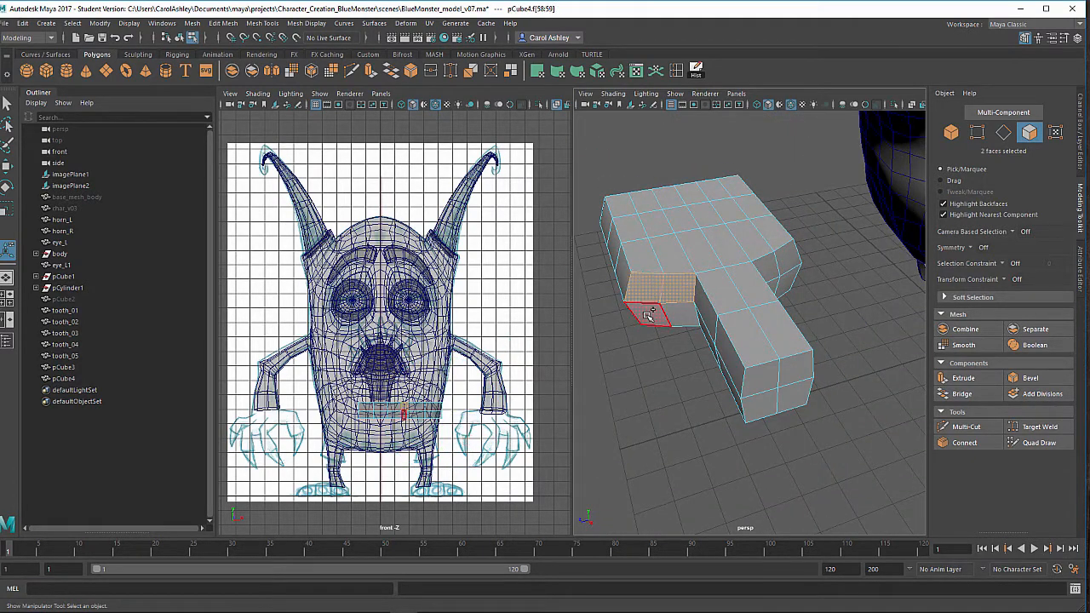
pyautogui.keyDown('shift'); pyautogui.click(648, 316); pyautogui.keyUp('shift')
pyautogui.keyDown('shift'); pyautogui.click(680, 315); pyautogui.keyUp('shift')
pyautogui.keyDown('alt'); pyautogui.moveTo(680, 315); pyautogui.dragTo(652, 470); pyautogui.keyUp('alt')
pyautogui.hotkey('ctrl', 'e')
pyautogui.keyDown('alt'); pyautogui.moveTo(715, 418); pyautogui.dragTo(716, 322); pyautogui.keyUp('alt')
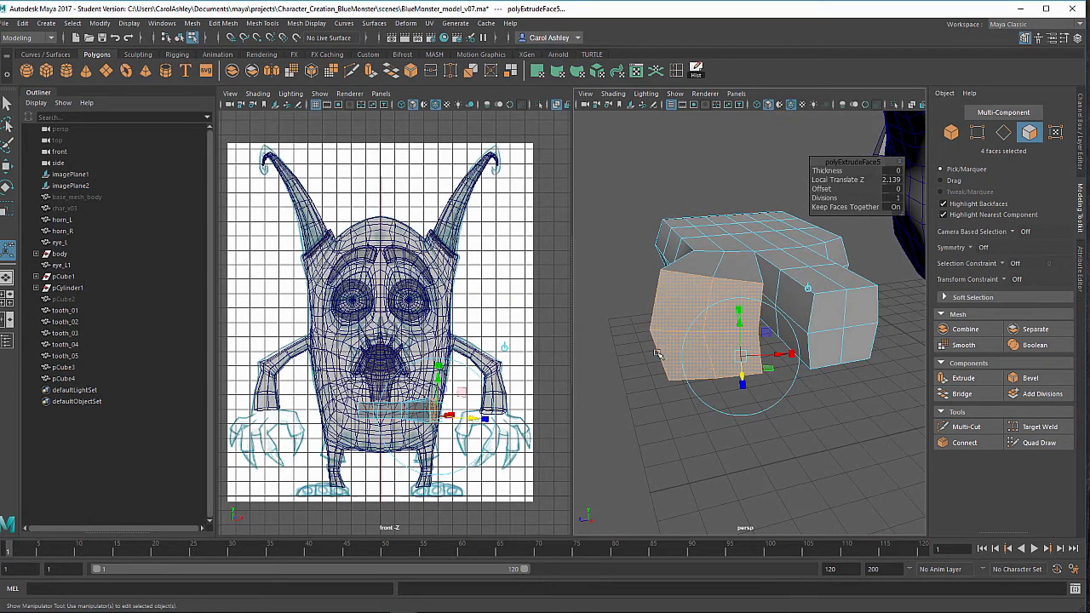
pyautogui.hotkey('ctrl', 'z')
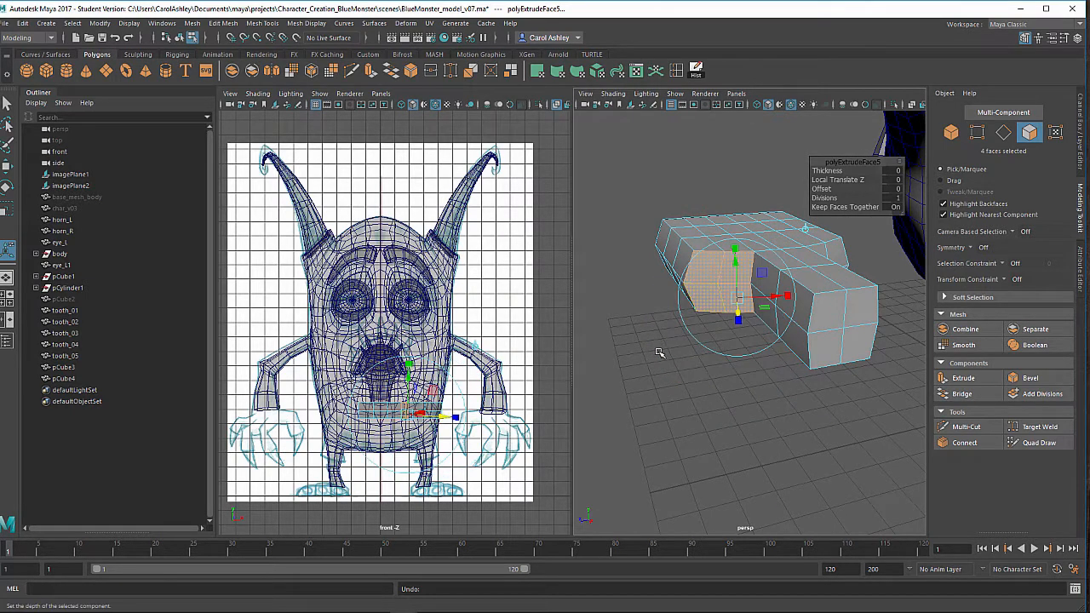
# Extrude the remaining end faces on the other side of the middle finger and pull them forward and outward into a splayed third finger.
pyautogui.keyDown('alt'); pyautogui.moveTo(771, 260); pyautogui.dragTo(741, 346); pyautogui.keyUp('alt')
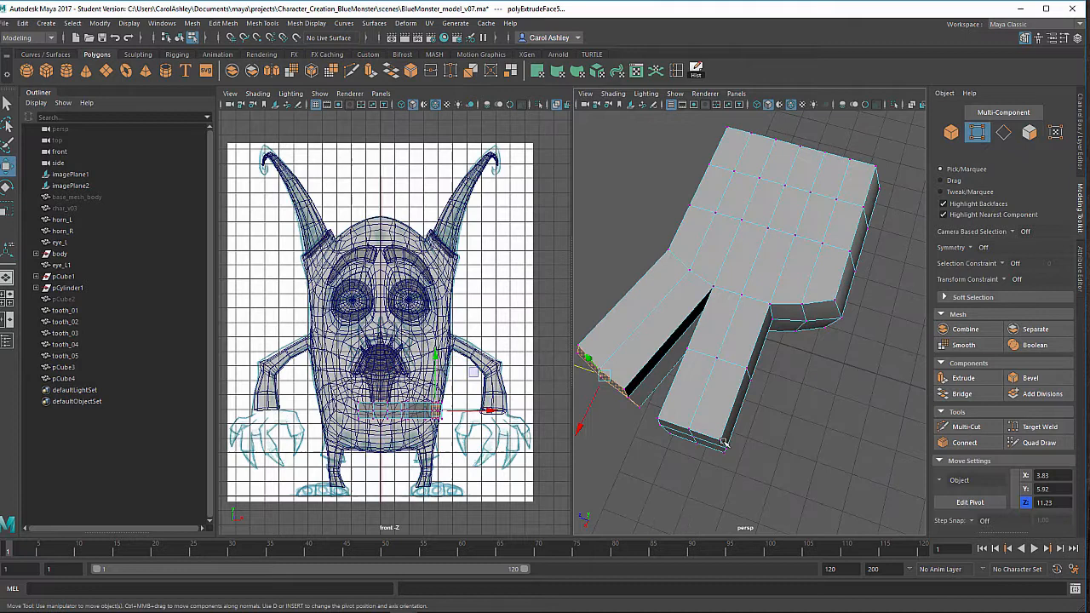
pyautogui.keyDown('alt'); pyautogui.moveTo(799, 327); pyautogui.dragTo(738, 326, button='middle'); pyautogui.keyUp('alt')
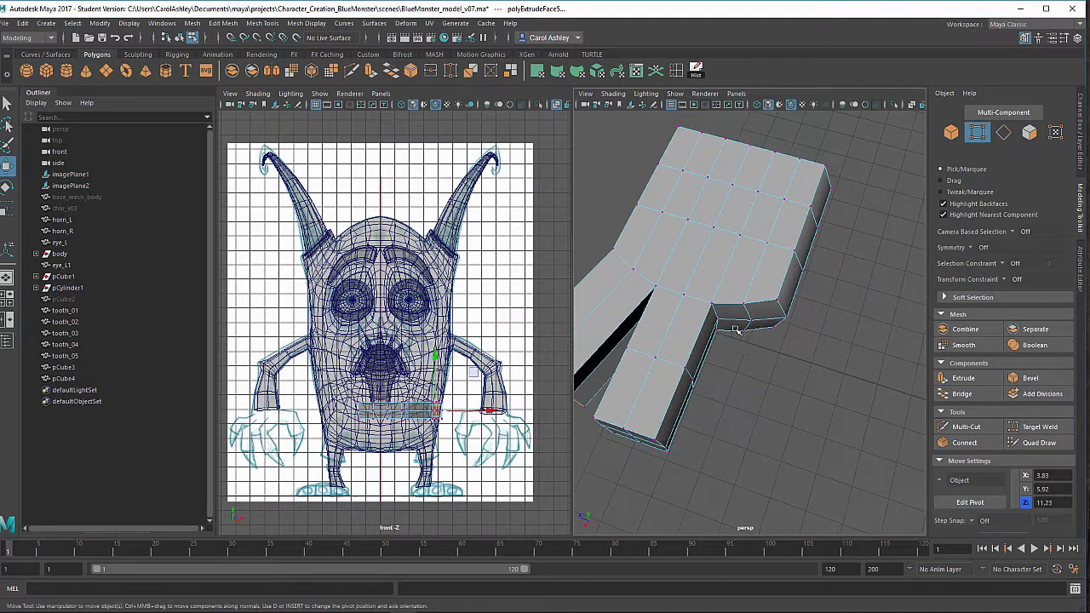
pyautogui.keyDown('alt'); pyautogui.moveTo(701, 364); pyautogui.dragTo(699, 327); pyautogui.keyUp('alt')
pyautogui.moveTo(734, 274); pyautogui.dragTo(734, 306, button='right')
pyautogui.click(762, 311)
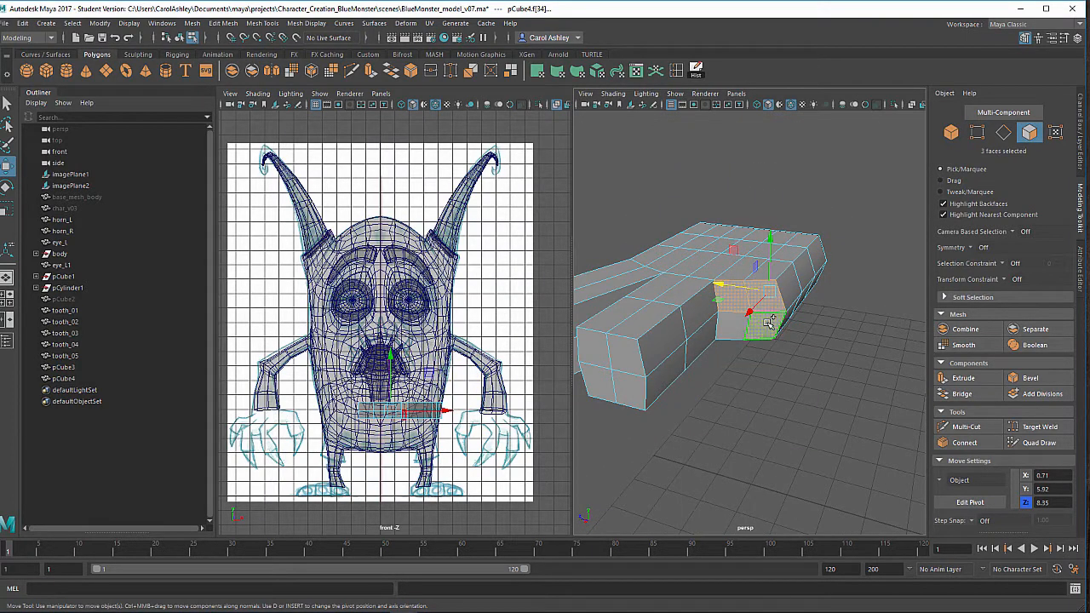
pyautogui.keyDown('alt'); pyautogui.moveTo(770, 383); pyautogui.dragTo(727, 408); pyautogui.keyUp('alt')
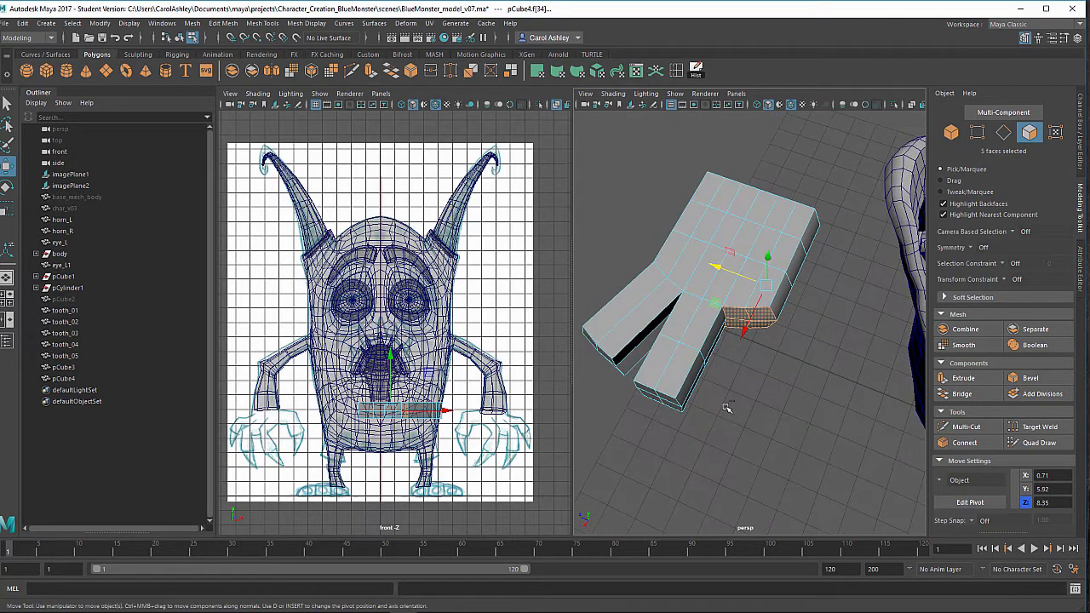
pyautogui.hotkey('ctrl', 'e')
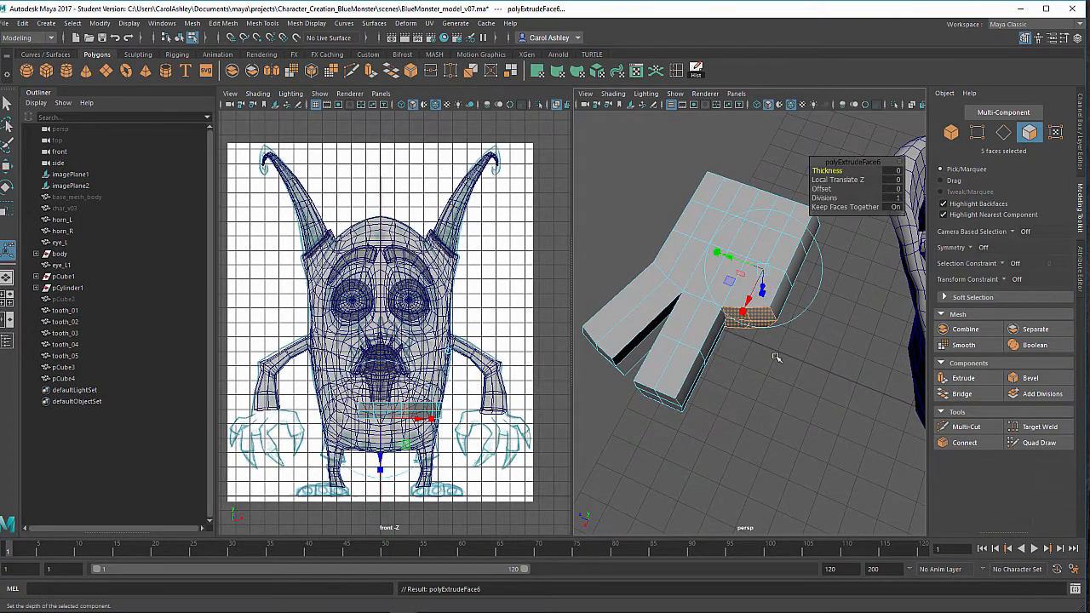
pyautogui.keyDown('alt'); pyautogui.moveTo(805, 251); pyautogui.dragTo(787, 310, button='middle'); pyautogui.keyUp('alt')
pyautogui.click(814, 255)
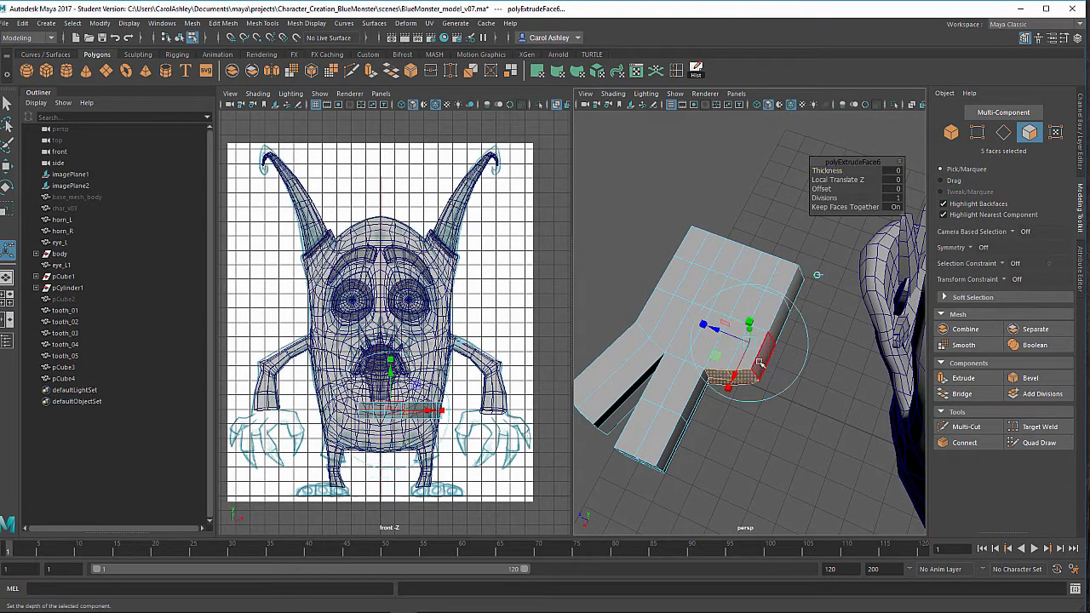
pyautogui.moveTo(734, 375); pyautogui.dragTo(682, 401)
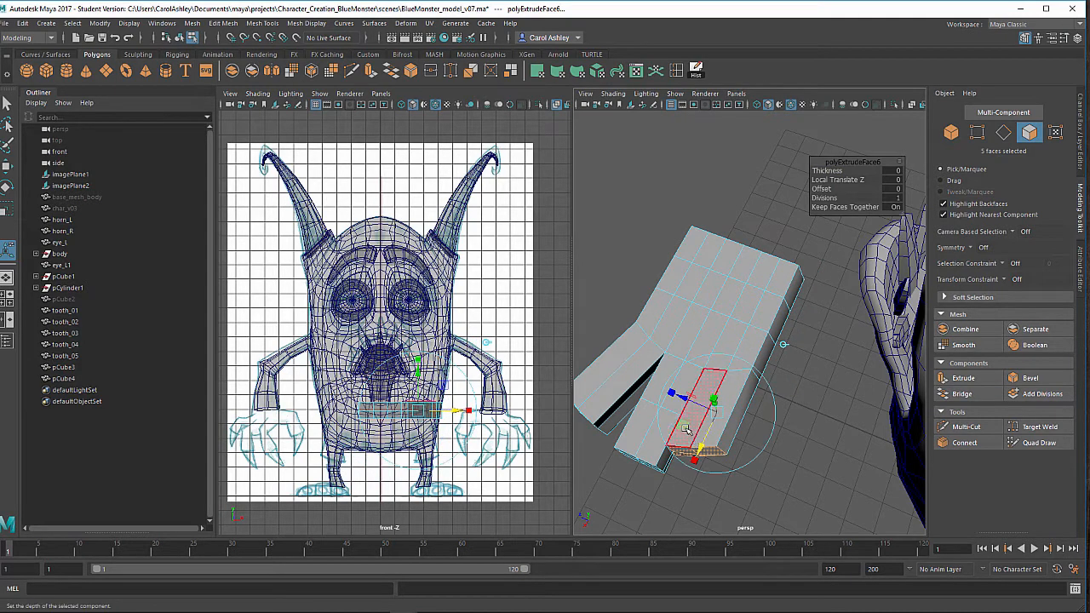
pyautogui.moveTo(687, 398); pyautogui.dragTo(731, 436)
# Insert an edge loop near the base of the middle finger and scale it in to widen the gaps beside it.
pyautogui.keyDown('alt'); pyautogui.moveTo(731, 436); pyautogui.dragTo(790, 413, button='right'); pyautogui.keyUp('alt')
pyautogui.keyDown('alt'); pyautogui.moveTo(790, 414); pyautogui.dragTo(779, 372); pyautogui.keyUp('alt')
pyautogui.keyDown('alt'); pyautogui.moveTo(779, 373); pyautogui.dragTo(820, 349, button='right'); pyautogui.keyUp('alt')
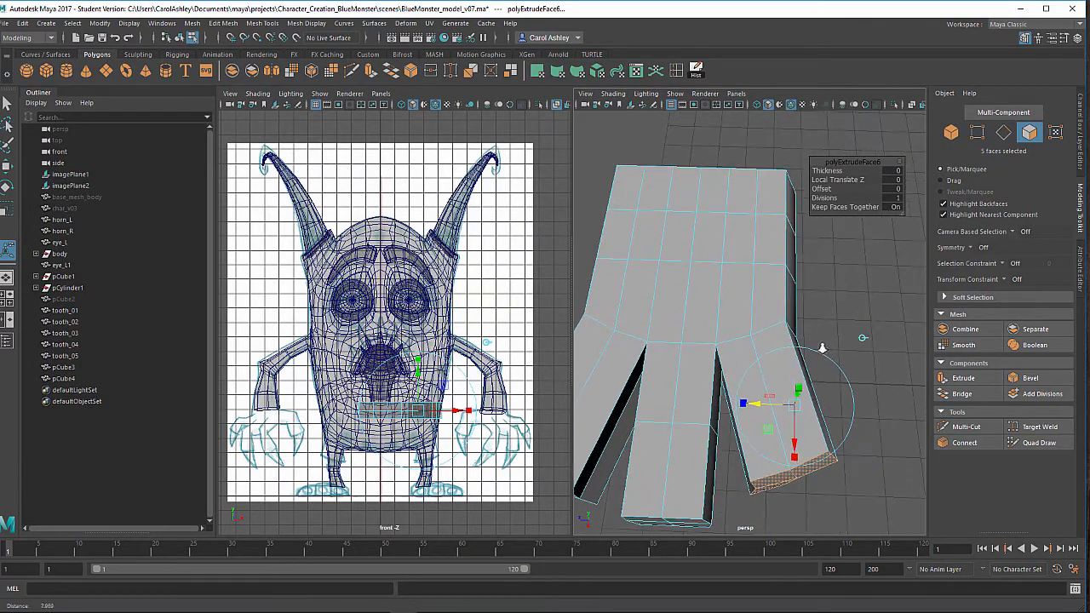
pyautogui.keyDown('alt'); pyautogui.moveTo(784, 366); pyautogui.dragTo(721, 362); pyautogui.keyUp('alt')
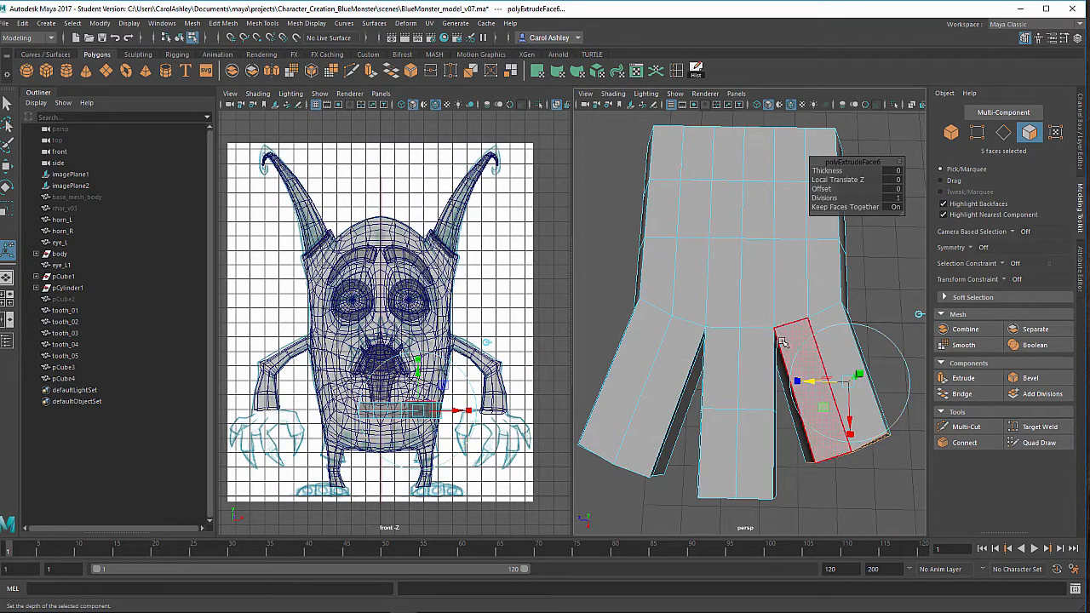
pyautogui.keyDown('alt'); pyautogui.moveTo(722, 390); pyautogui.dragTo(725, 370); pyautogui.keyUp('alt')
pyautogui.keyDown('alt'); pyautogui.moveTo(724, 370); pyautogui.dragTo(850, 345, button='right'); pyautogui.keyUp('alt')
pyautogui.keyDown('alt'); pyautogui.moveTo(774, 371); pyautogui.dragTo(751, 372); pyautogui.keyUp('alt')
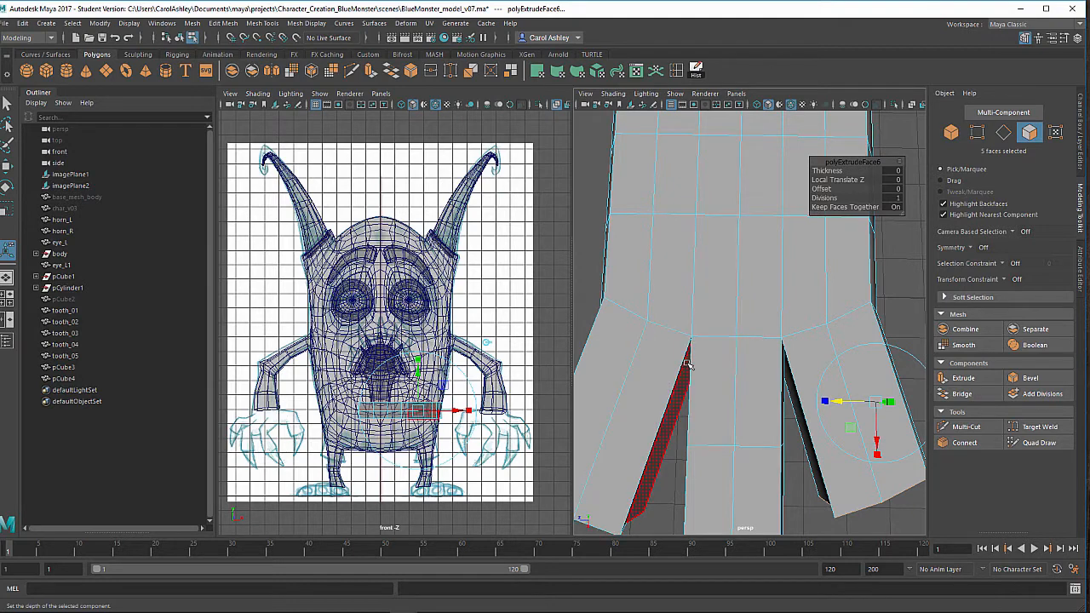
pyautogui.click(676, 71)
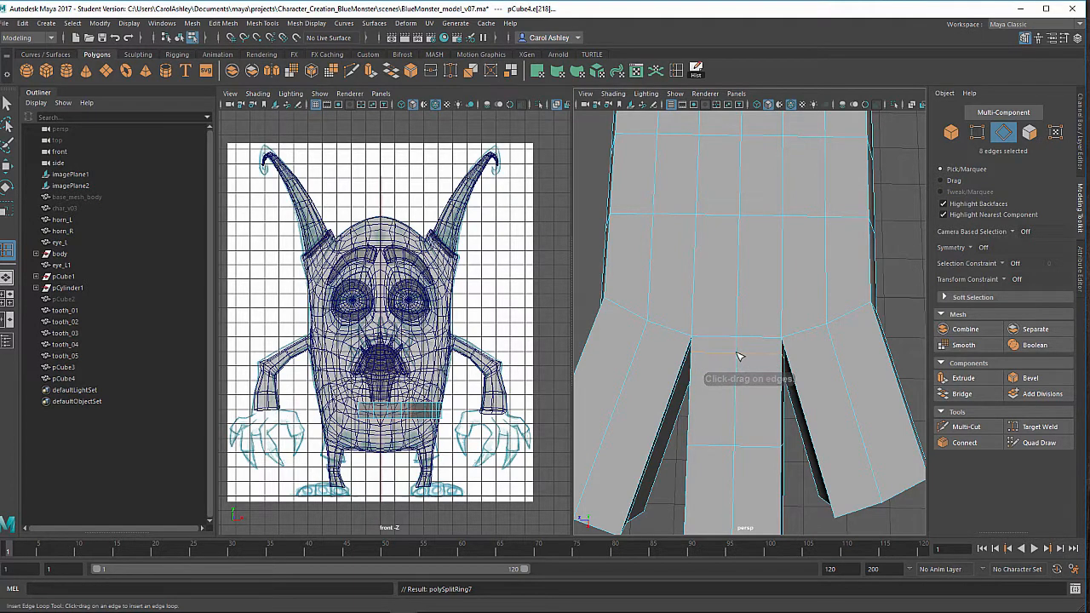
pyautogui.press('r')
pyautogui.moveTo(738, 359); pyautogui.dragTo(728, 359)
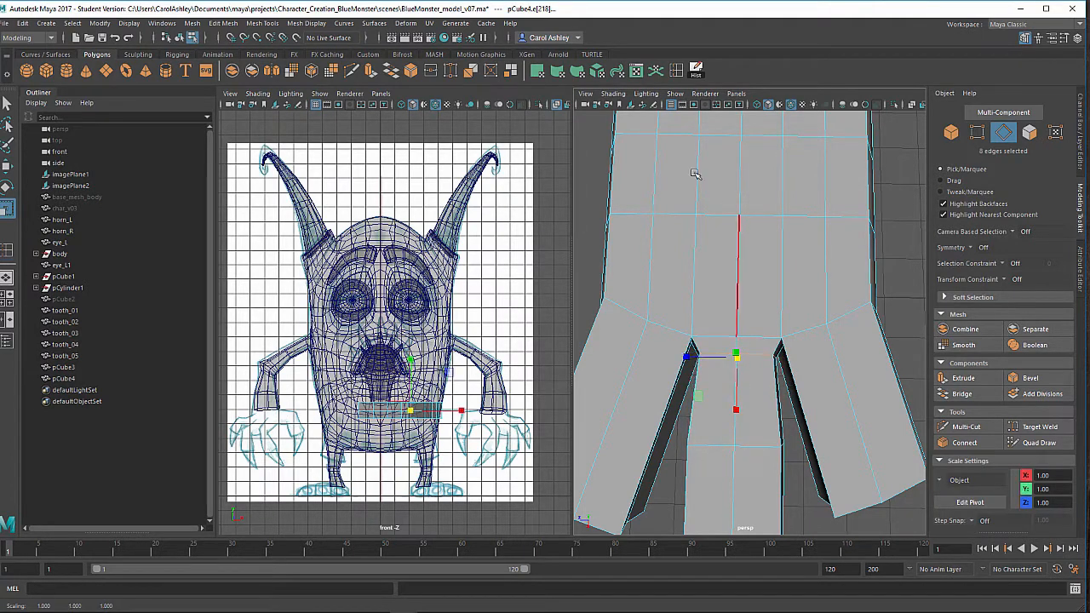
# Insert an edge loop near the base of each outer finger and scale each loop slightly narrower.
pyautogui.click(684, 75)
pyautogui.click(835, 339)
pyautogui.press('r')
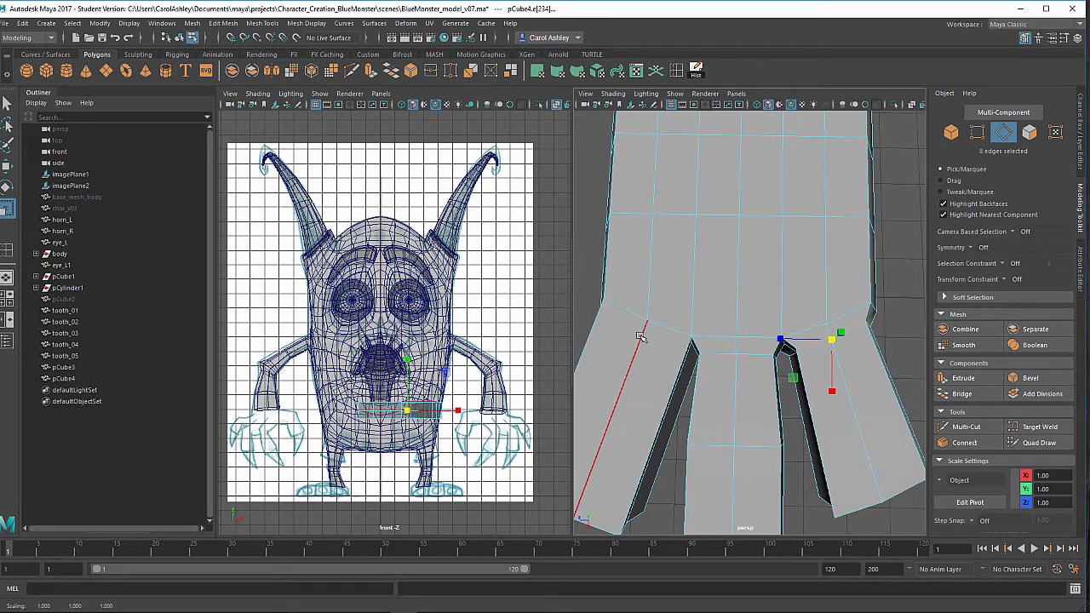
pyautogui.click(677, 73)
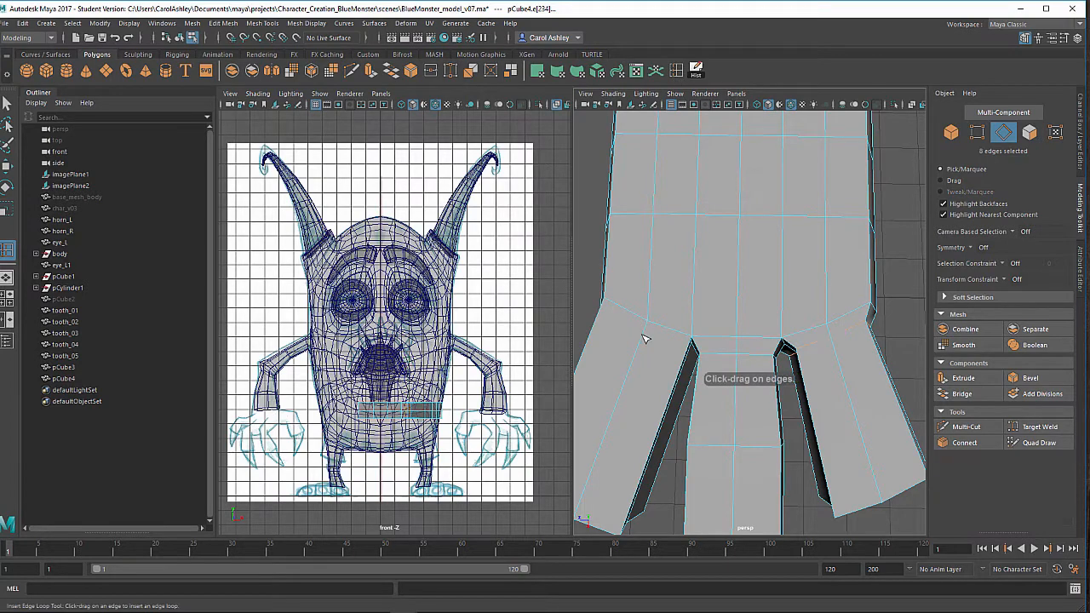
pyautogui.click(643, 335)
pyautogui.press('r')
pyautogui.moveTo(641, 339); pyautogui.dragTo(753, 353)
# Select the base edge loops of all three fingers together and raise them to about Y 6.01.
pyautogui.press('e')
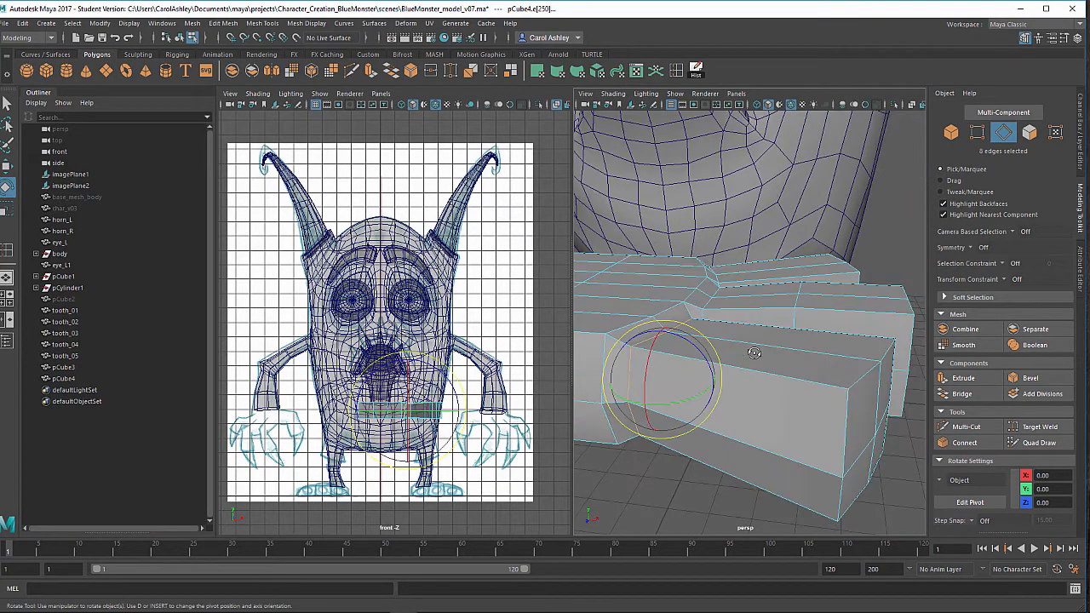
pyautogui.keyDown('shift'); pyautogui.doubleClick(709, 300); pyautogui.keyUp('shift')
pyautogui.keyDown('alt'); pyautogui.moveTo(709, 300); pyautogui.dragTo(700, 342); pyautogui.keyUp('alt')
pyautogui.keyDown('shift'); pyautogui.doubleClick(752, 267); pyautogui.keyUp('shift')
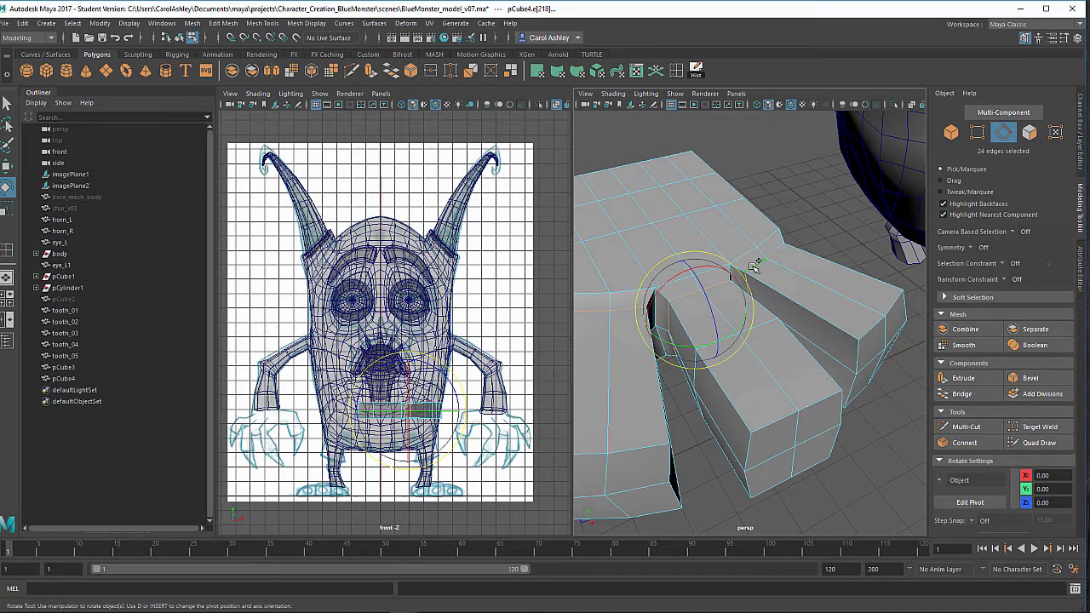
pyautogui.press('w')
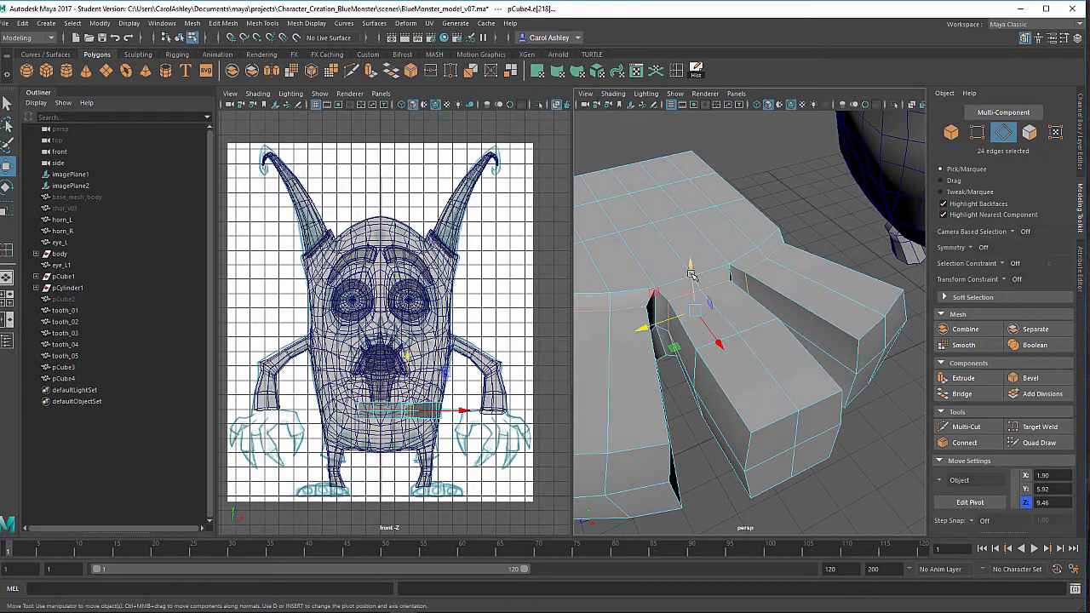
pyautogui.moveTo(691, 273); pyautogui.dragTo(676, 309)
# Examine the gaps and inner side faces between the finger bases from several angles.
pyautogui.keyDown('alt'); pyautogui.moveTo(676, 310); pyautogui.dragTo(771, 316, button='right'); pyautogui.keyUp('alt')
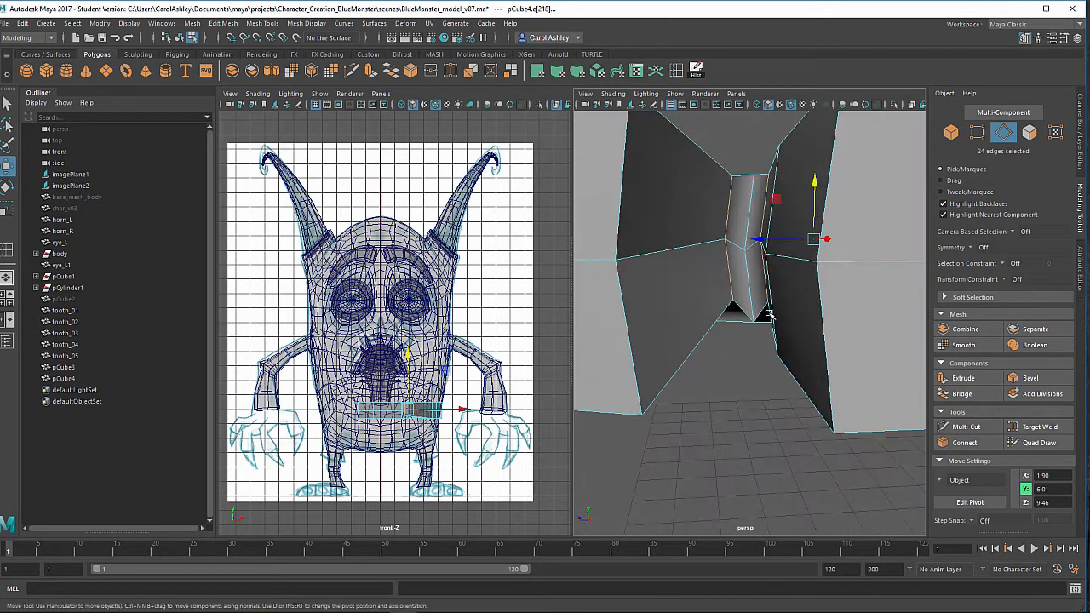
pyautogui.keyDown('alt'); pyautogui.moveTo(761, 316); pyautogui.dragTo(749, 324); pyautogui.keyUp('alt')
pyautogui.keyDown('alt'); pyautogui.moveTo(771, 325); pyautogui.dragTo(850, 325, button='middle'); pyautogui.keyUp('alt')
pyautogui.keyDown('alt'); pyautogui.moveTo(849, 325); pyautogui.dragTo(842, 342); pyautogui.keyUp('alt')
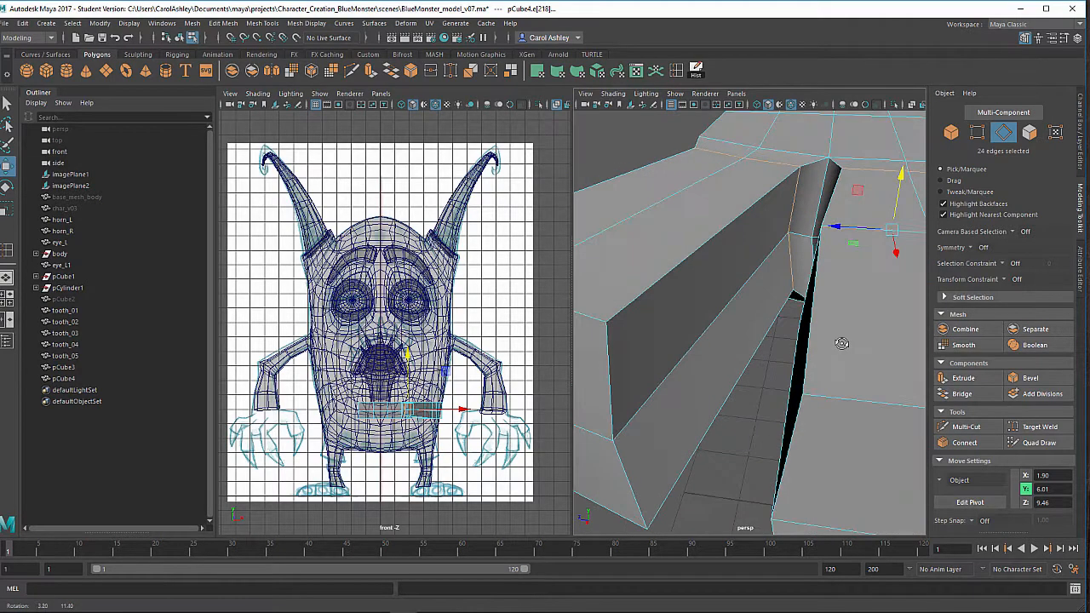
pyautogui.click(774, 261)
pyautogui.keyDown('alt'); pyautogui.moveTo(773, 263); pyautogui.dragTo(750, 310); pyautogui.keyUp('alt')
pyautogui.keyDown('alt'); pyautogui.moveTo(750, 310); pyautogui.dragTo(730, 305, button='right'); pyautogui.keyUp('alt')
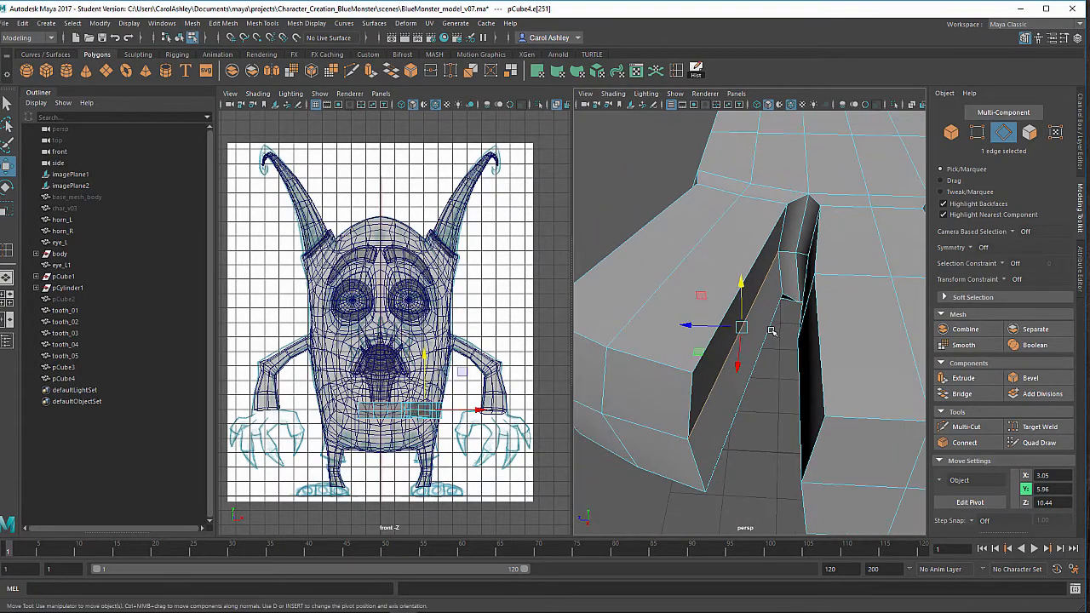
pyautogui.keyDown('alt'); pyautogui.moveTo(774, 333); pyautogui.dragTo(724, 319, button='right'); pyautogui.keyUp('alt')
pyautogui.keyDown('alt'); pyautogui.moveTo(771, 329); pyautogui.dragTo(745, 349); pyautogui.keyUp('alt')
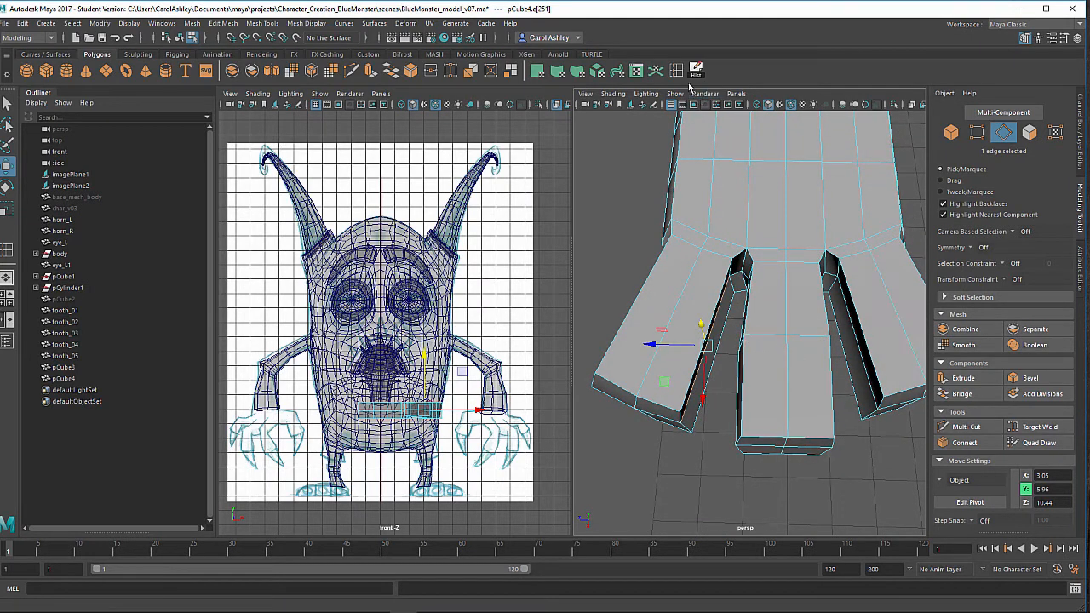
# Insert an edge loop around the middle of each of the two outer fingers.
pyautogui.press('g')
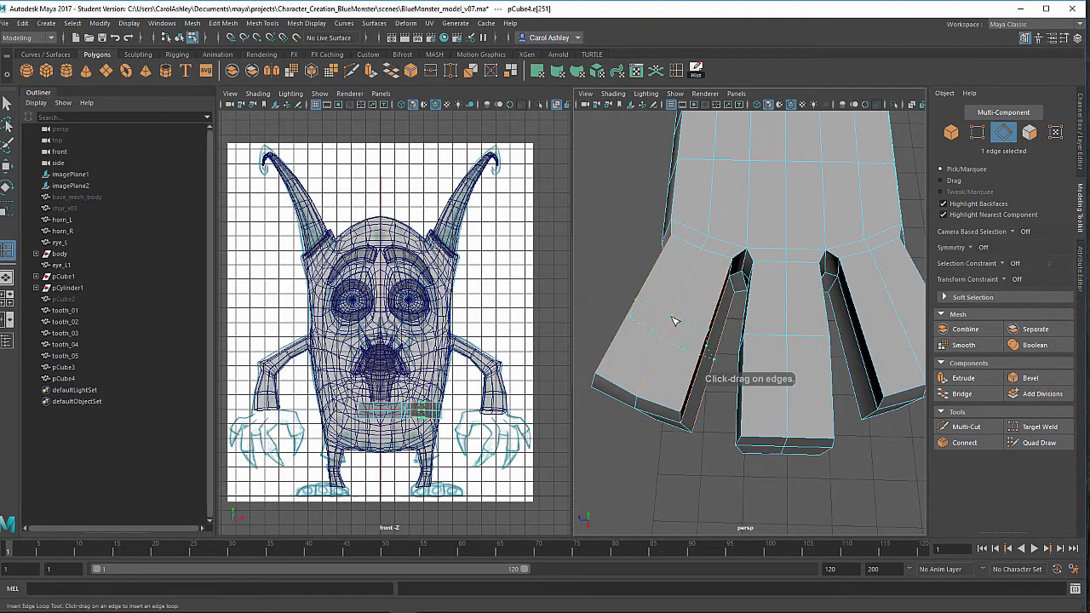
pyautogui.moveTo(737, 351)
pyautogui.keyDown('alt'); pyautogui.mouseDown()
pyautogui.moveTo(761, 319)
pyautogui.moveTo(720, 369)
pyautogui.moveTo(746, 333)
pyautogui.mouseUp(); pyautogui.keyUp('alt')
pyautogui.keyDown('alt'); pyautogui.moveTo(746, 332); pyautogui.dragTo(863, 311, button='right'); pyautogui.keyUp('alt')
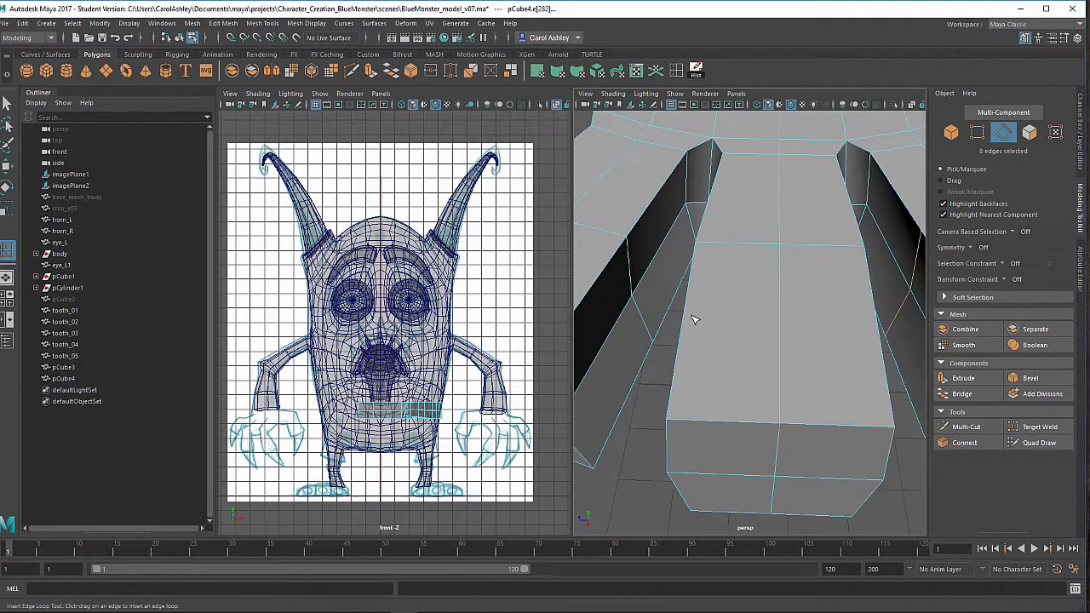
# Move the two mid-height edges on one outer finger's inner side toward the middle finger, to about Z 10.24.
pyautogui.keyDown('alt'); pyautogui.moveTo(674, 312); pyautogui.dragTo(682, 291); pyautogui.keyUp('alt')
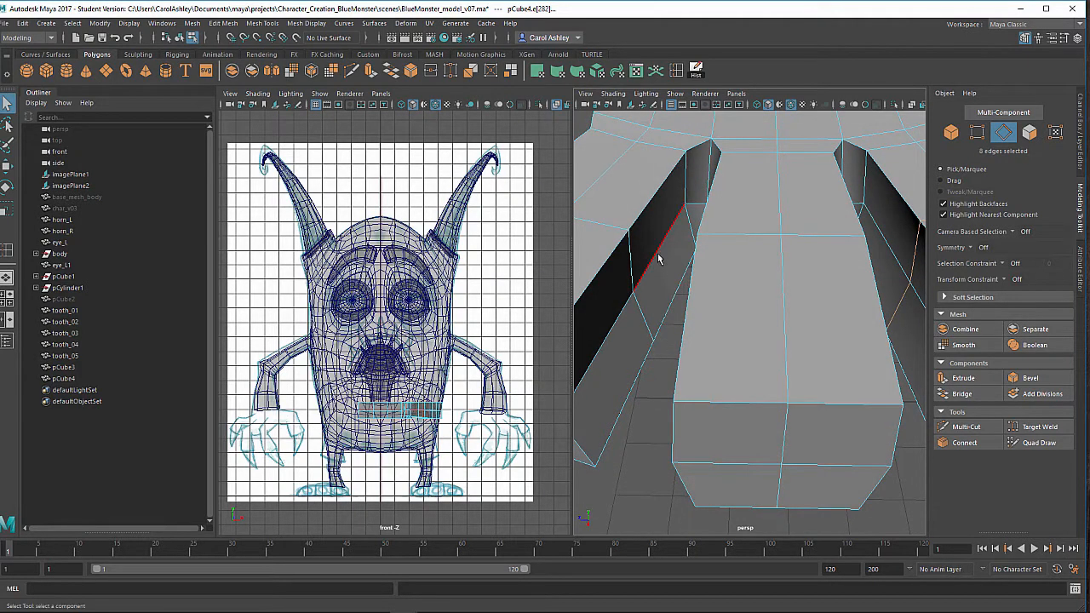
pyautogui.press('w')
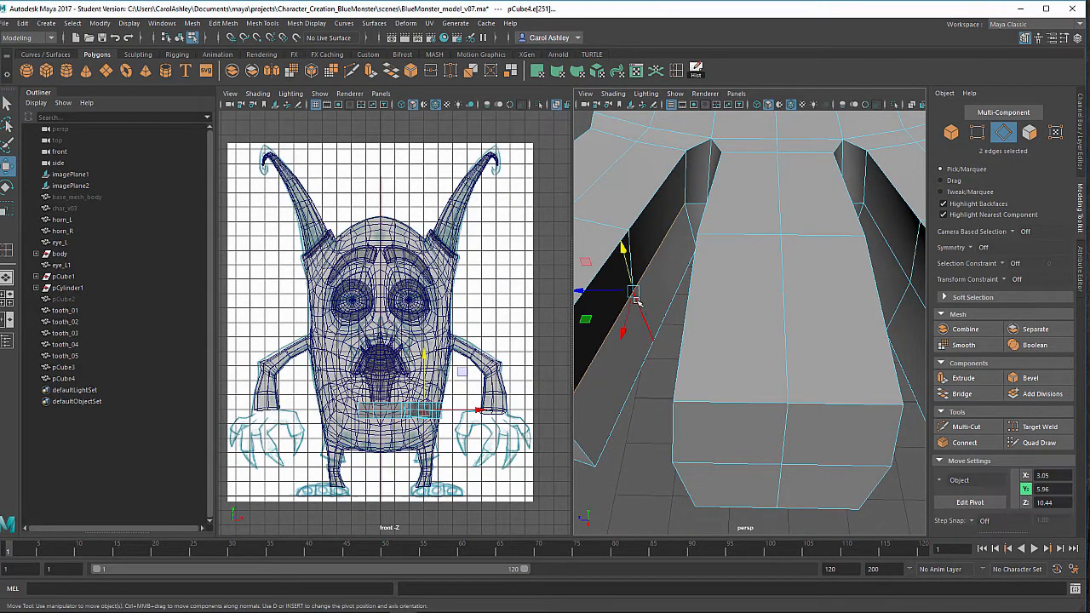
pyautogui.moveTo(632, 292); pyautogui.dragTo(632, 292)
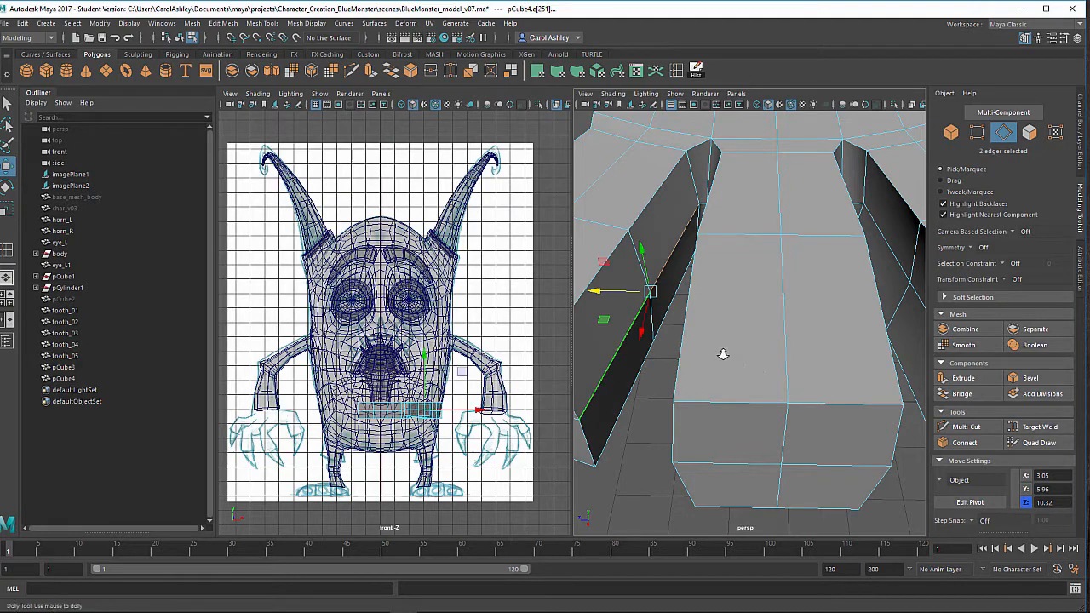
pyautogui.keyDown('alt'); pyautogui.moveTo(722, 355); pyautogui.dragTo(737, 321); pyautogui.keyUp('alt')
pyautogui.keyDown('alt'); pyautogui.moveTo(737, 321); pyautogui.dragTo(790, 334, button='right'); pyautogui.keyUp('alt')
pyautogui.moveTo(712, 304); pyautogui.dragTo(713, 296)
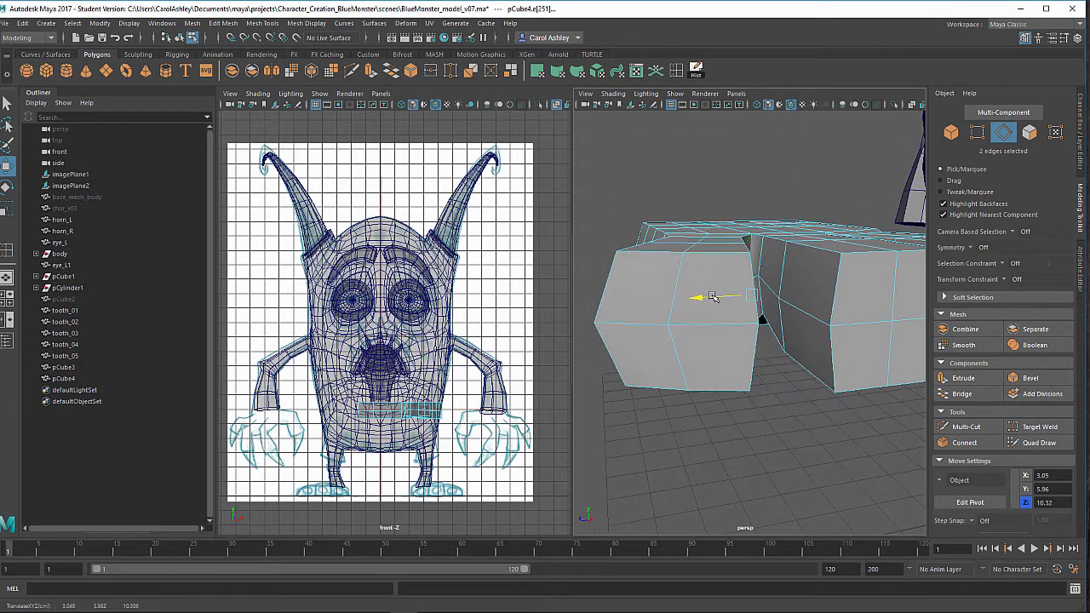
pyautogui.keyDown('alt'); pyautogui.moveTo(762, 351); pyautogui.dragTo(707, 312); pyautogui.keyUp('alt')
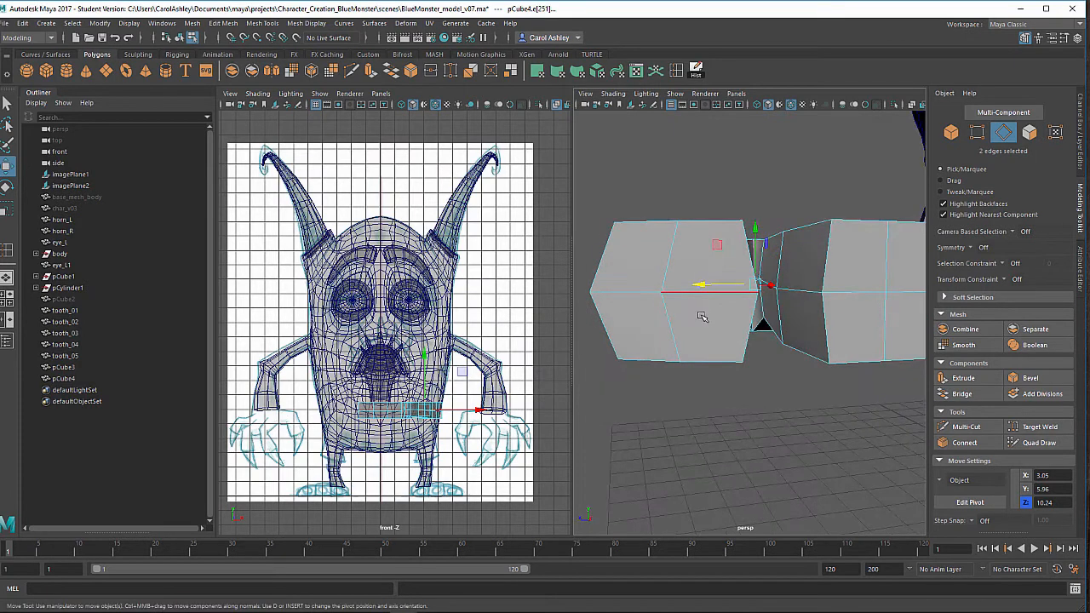
# Center the middle vertex on that outer finger's tip by moving it to about Z 11.1.
pyautogui.keyDown('alt'); pyautogui.moveTo(699, 313); pyautogui.dragTo(721, 335, button='middle'); pyautogui.keyUp('alt')
pyautogui.keyDown('alt'); pyautogui.moveTo(720, 335); pyautogui.dragTo(706, 321); pyautogui.keyUp('alt')
pyautogui.moveTo(707, 321); pyautogui.dragTo(649, 273, button='right')
pyautogui.click(687, 306)
pyautogui.moveTo(654, 308); pyautogui.dragTo(668, 308)
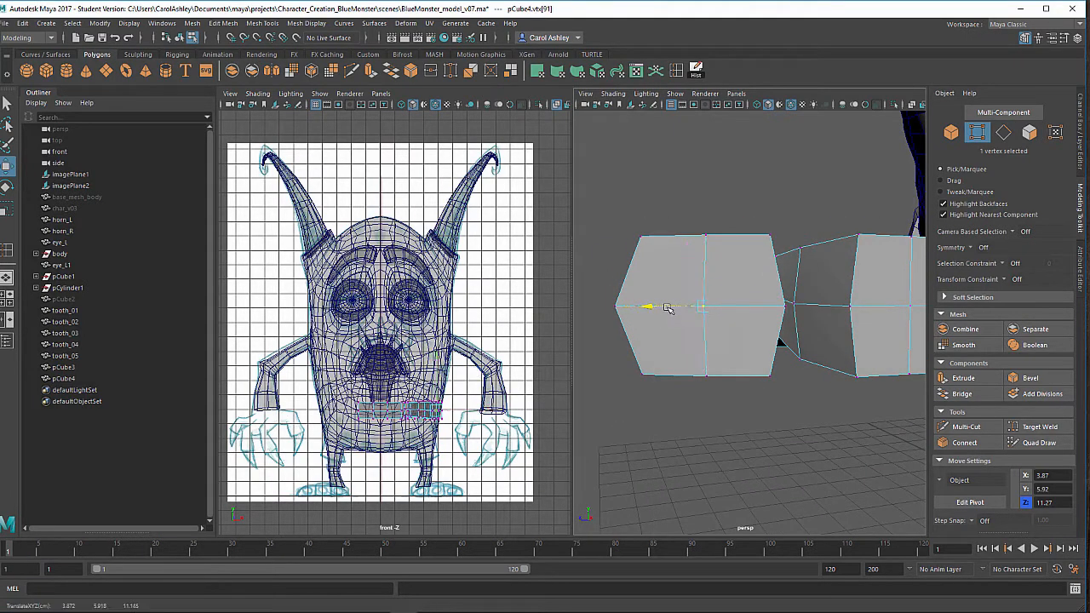
# Move the two mid-height vertices on the same finger's outer side inward along Z.
pyautogui.keyDown('alt'); pyautogui.moveTo(636, 345); pyautogui.dragTo(698, 345); pyautogui.keyUp('alt')
pyautogui.click(681, 320)
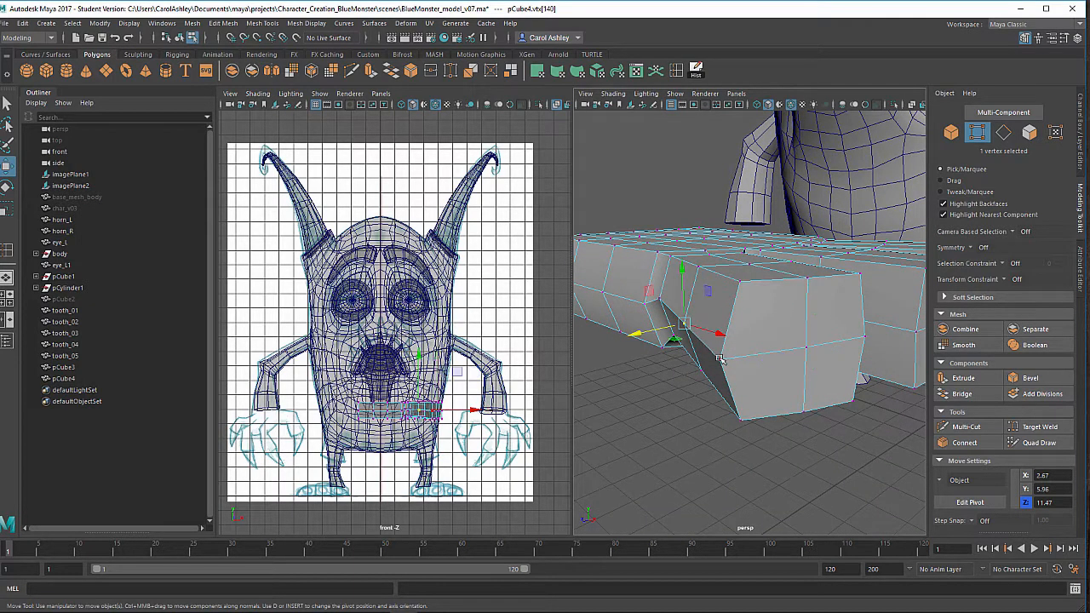
pyautogui.keyDown('shift'); pyautogui.click(721, 354); pyautogui.keyUp('shift')
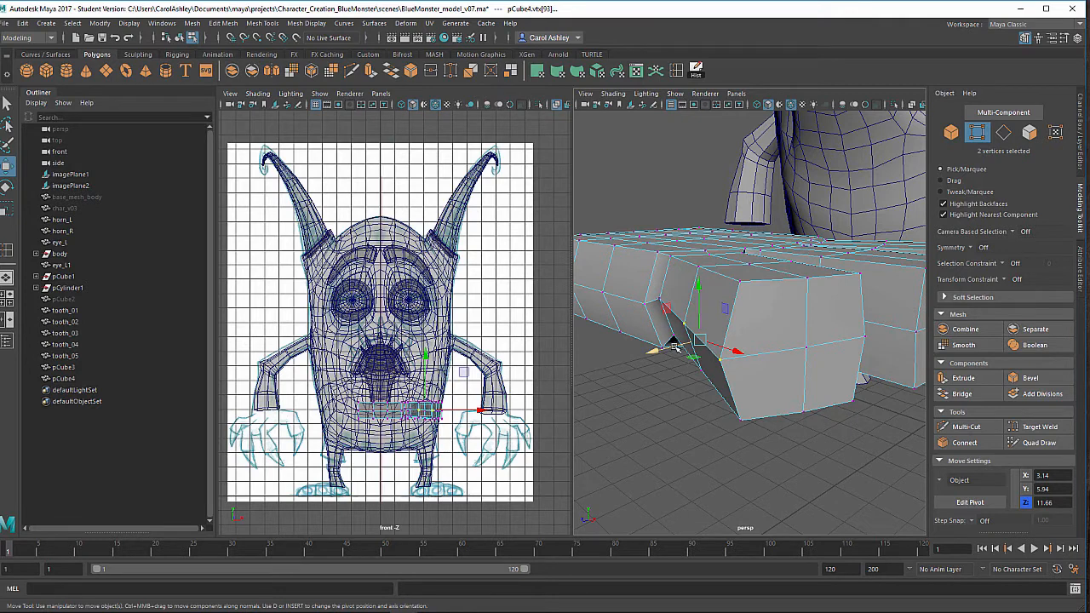
pyautogui.moveTo(674, 346); pyautogui.dragTo(720, 345)
pyautogui.click(719, 320)
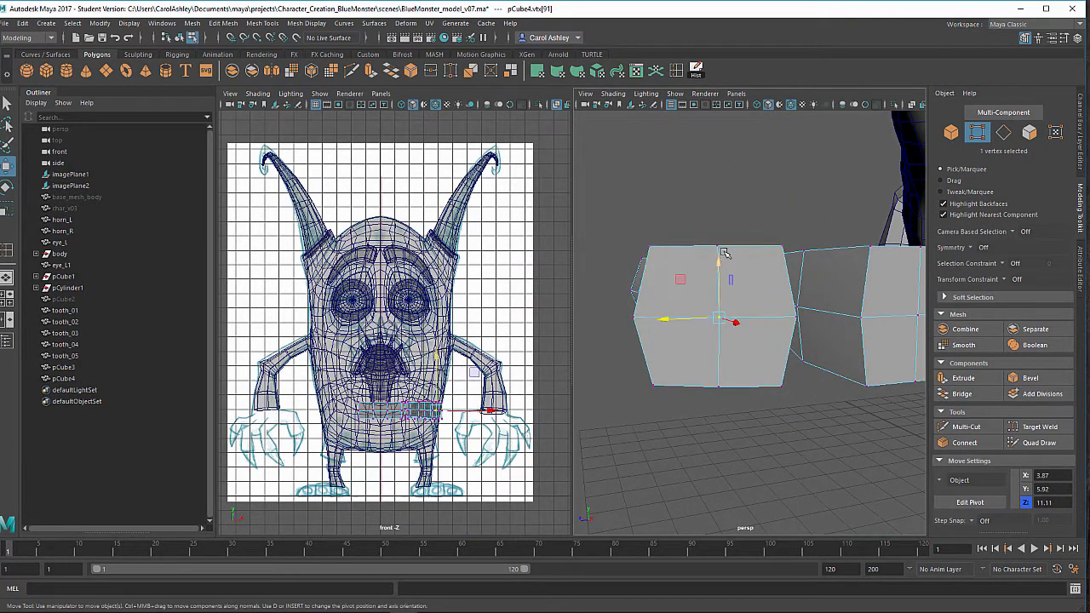
pyautogui.keyDown('shift'); pyautogui.click(717, 248); pyautogui.keyUp('shift')
pyautogui.keyDown('shift'); pyautogui.click(721, 382); pyautogui.keyUp('shift')
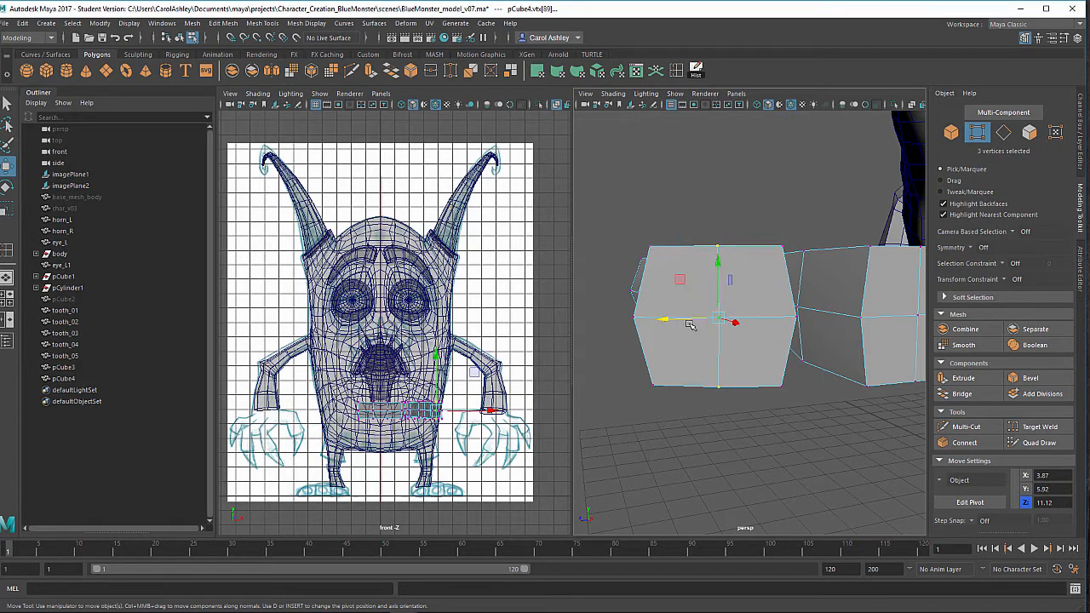
pyautogui.click(702, 318)
pyautogui.hotkey('ctrl', 'z')
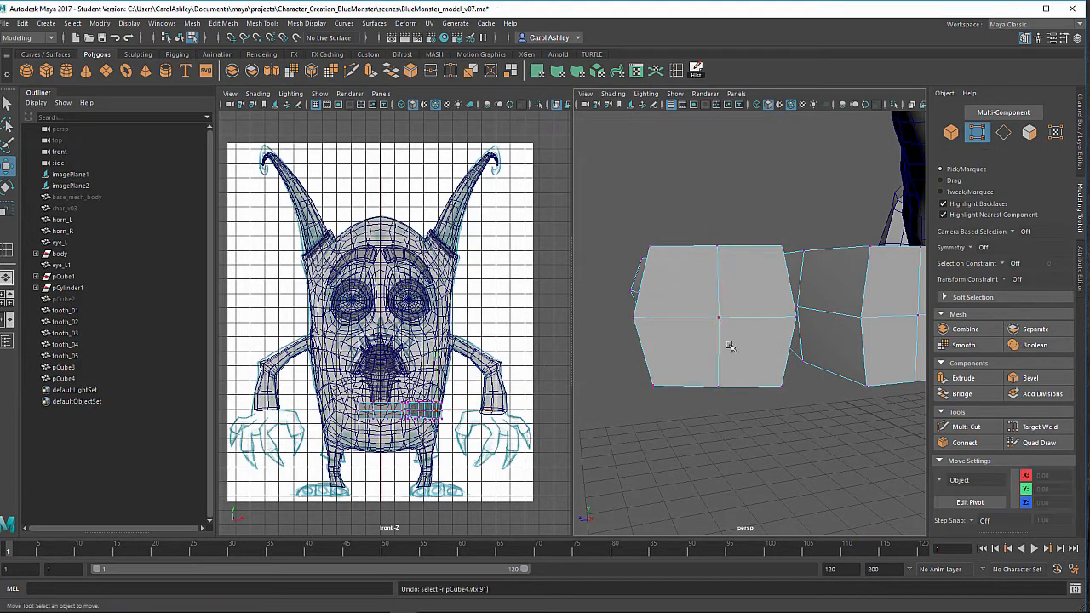
# Move the two mid-height edges on the opposite outer finger's inner side toward the middle finger, to about Z 8.66.
pyautogui.keyDown('alt'); pyautogui.moveTo(771, 377); pyautogui.dragTo(719, 368); pyautogui.keyUp('alt')
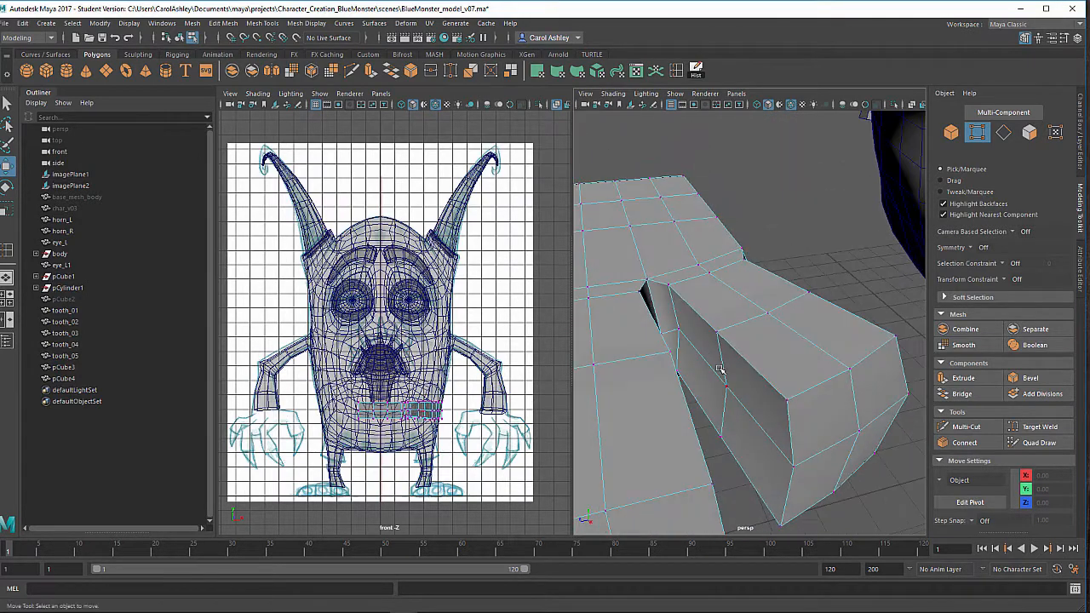
pyautogui.moveTo(694, 274); pyautogui.dragTo(697, 304, button='right')
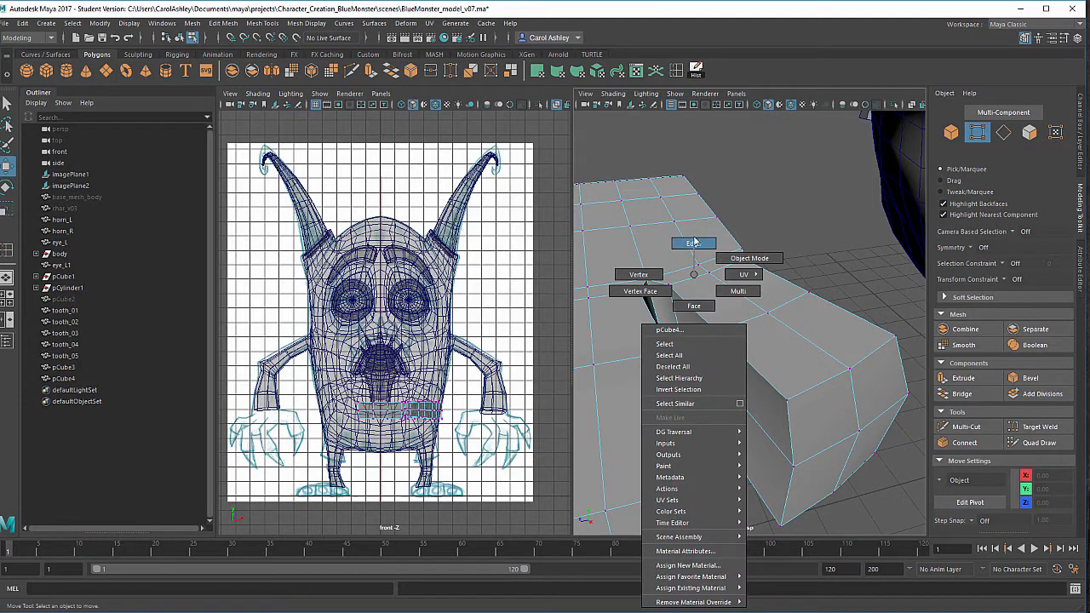
pyautogui.moveTo(694, 243); pyautogui.dragTo(694, 243, button='right')
pyautogui.click(699, 388)
pyautogui.click(705, 359)
pyautogui.keyDown('shift'); pyautogui.click(752, 414); pyautogui.keyUp('shift')
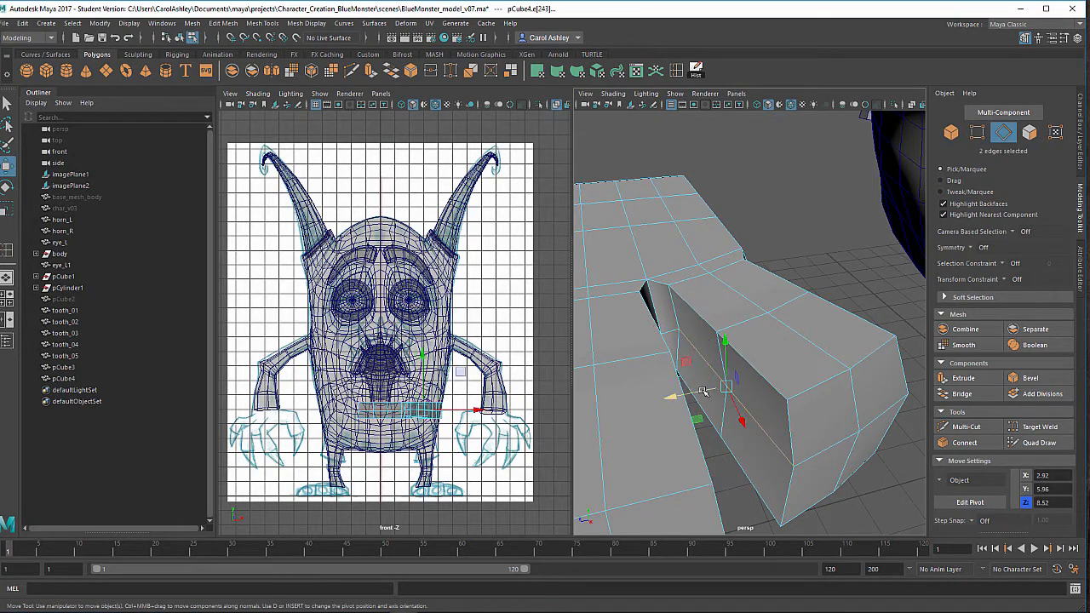
pyautogui.moveTo(702, 393); pyautogui.dragTo(685, 403)
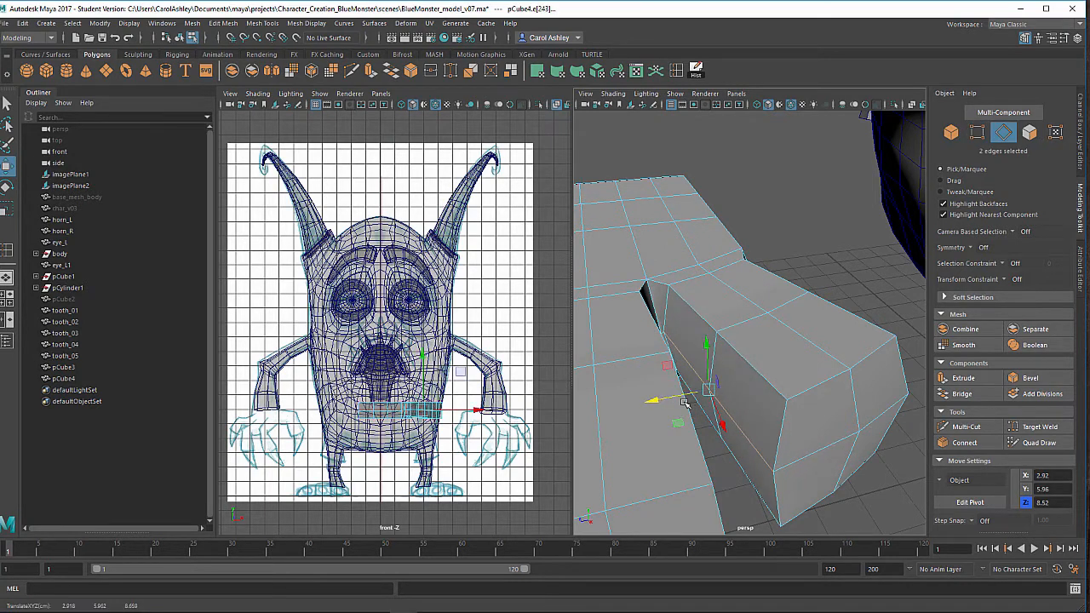
# Move the mid-height vertex at the inner base of that opposite outer finger to about Z 8.78.
pyautogui.keyDown('alt'); pyautogui.moveTo(660, 417); pyautogui.dragTo(626, 417, button='right'); pyautogui.keyUp('alt')
pyautogui.keyDown('alt'); pyautogui.moveTo(673, 418); pyautogui.dragTo(616, 415); pyautogui.keyUp('alt')
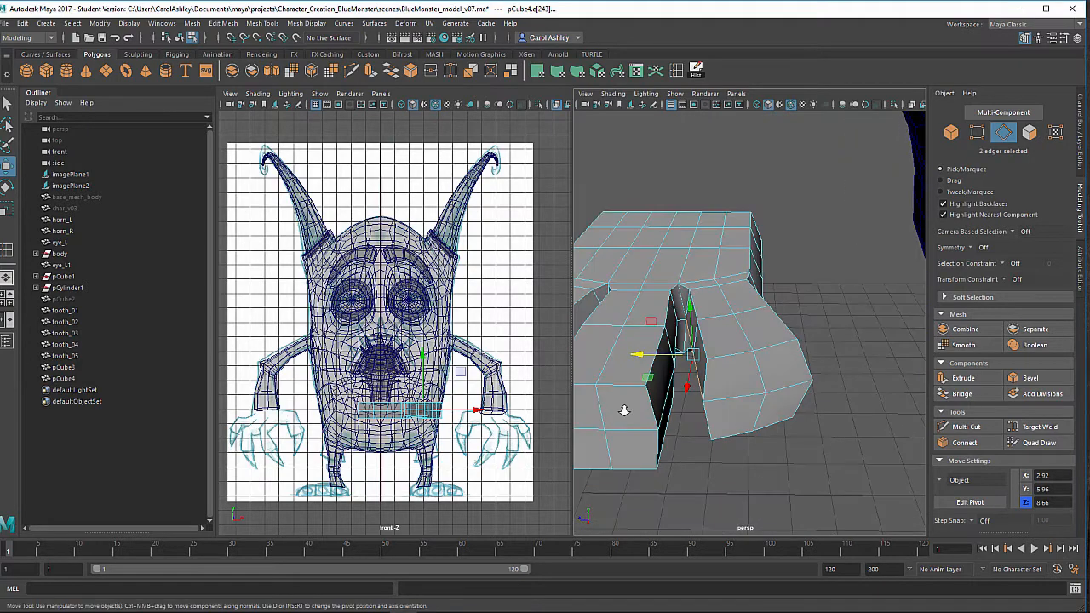
pyautogui.keyDown('alt'); pyautogui.moveTo(625, 412); pyautogui.dragTo(734, 409, button='right'); pyautogui.keyUp('alt')
pyautogui.keyDown('alt'); pyautogui.moveTo(734, 409); pyautogui.dragTo(714, 437); pyautogui.keyUp('alt')
pyautogui.keyDown('alt'); pyautogui.moveTo(713, 436); pyautogui.dragTo(774, 440, button='right'); pyautogui.keyUp('alt')
pyautogui.keyDown('alt'); pyautogui.moveTo(774, 440); pyautogui.dragTo(720, 448); pyautogui.keyUp('alt')
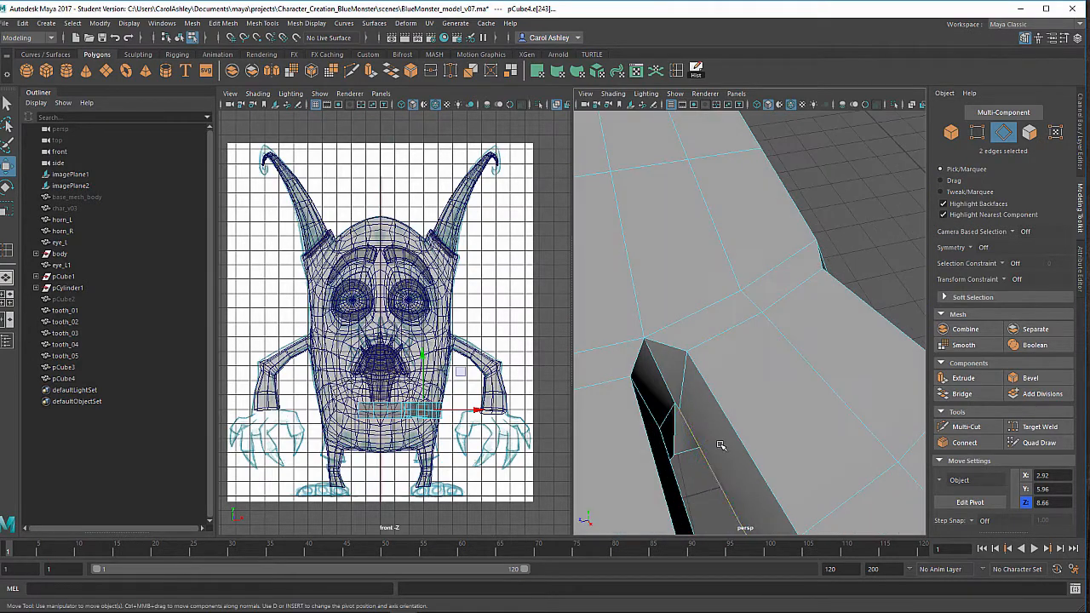
pyautogui.moveTo(710, 275); pyautogui.dragTo(653, 277, button='right')
pyautogui.click(681, 410)
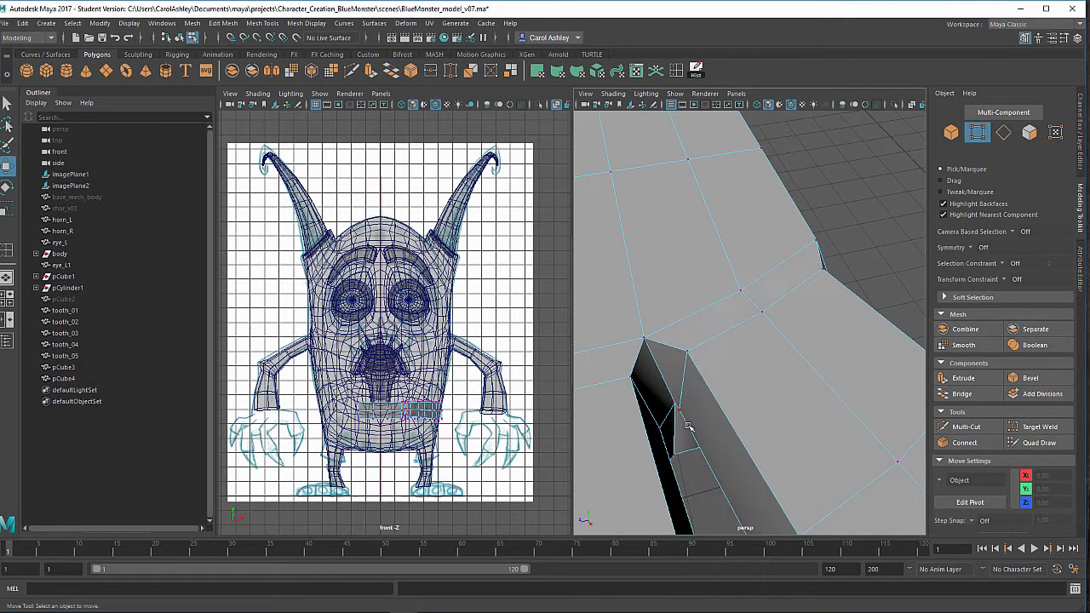
pyautogui.moveTo(667, 415); pyautogui.dragTo(680, 409)
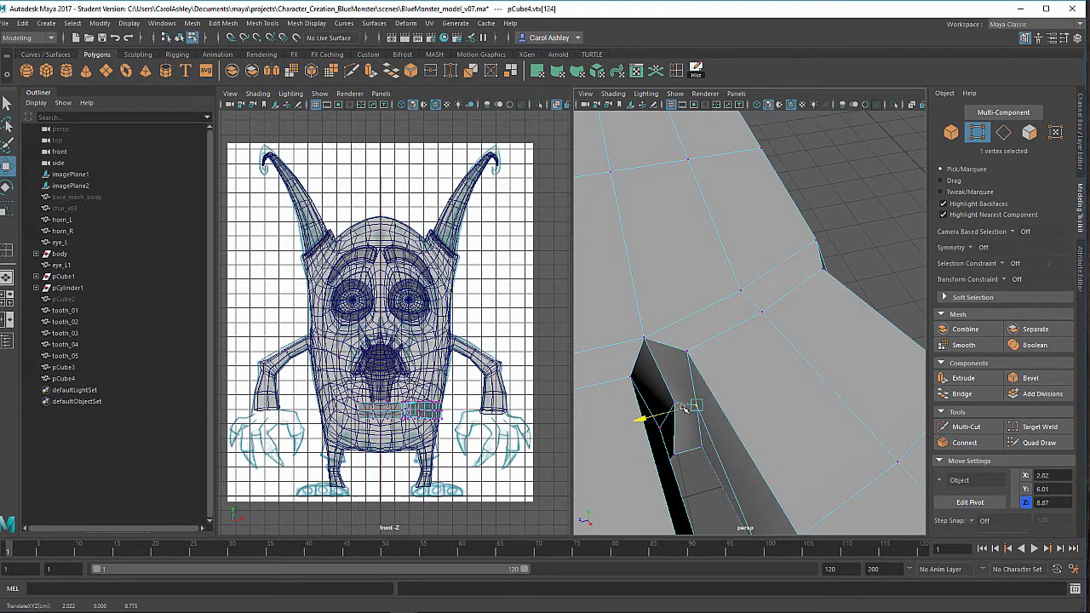
# Adjust the outer fingers' side vertices along Z, placing the opposite finger's two mid-height outer vertices at about Z 7.42.
pyautogui.keyDown('alt'); pyautogui.moveTo(684, 463); pyautogui.dragTo(813, 408); pyautogui.keyUp('alt')
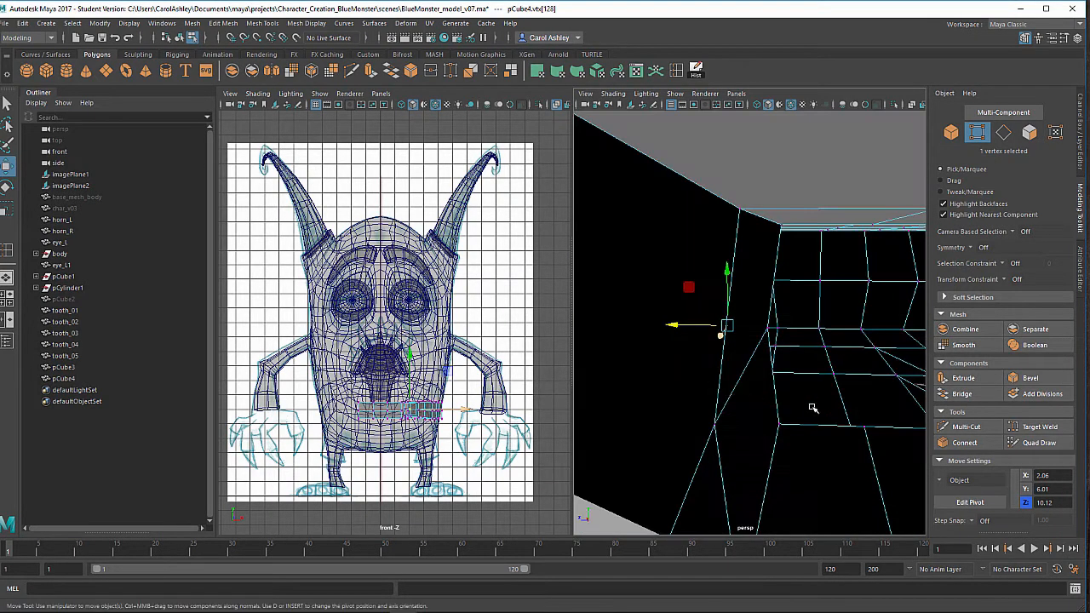
pyautogui.keyDown('alt'); pyautogui.moveTo(812, 408); pyautogui.dragTo(776, 397, button='right'); pyautogui.keyUp('alt')
pyautogui.keyDown('alt'); pyautogui.moveTo(776, 397); pyautogui.dragTo(718, 413); pyautogui.keyUp('alt')
pyautogui.click(671, 394)
pyautogui.click(735, 364)
pyautogui.moveTo(717, 363); pyautogui.dragTo(734, 431)
pyautogui.click(720, 409)
pyautogui.keyDown('shift'); pyautogui.click(743, 384); pyautogui.keyUp('shift')
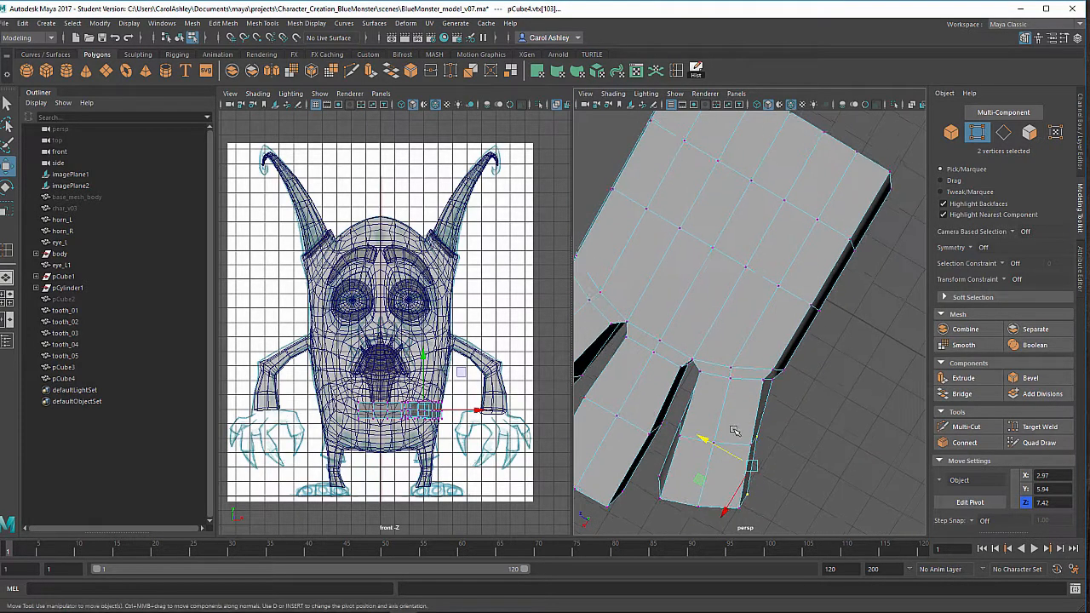
pyautogui.keyDown('alt'); pyautogui.moveTo(734, 431); pyautogui.dragTo(816, 414, button='right'); pyautogui.keyUp('alt')
pyautogui.keyDown('alt'); pyautogui.moveTo(754, 420); pyautogui.dragTo(754, 319); pyautogui.keyUp('alt')
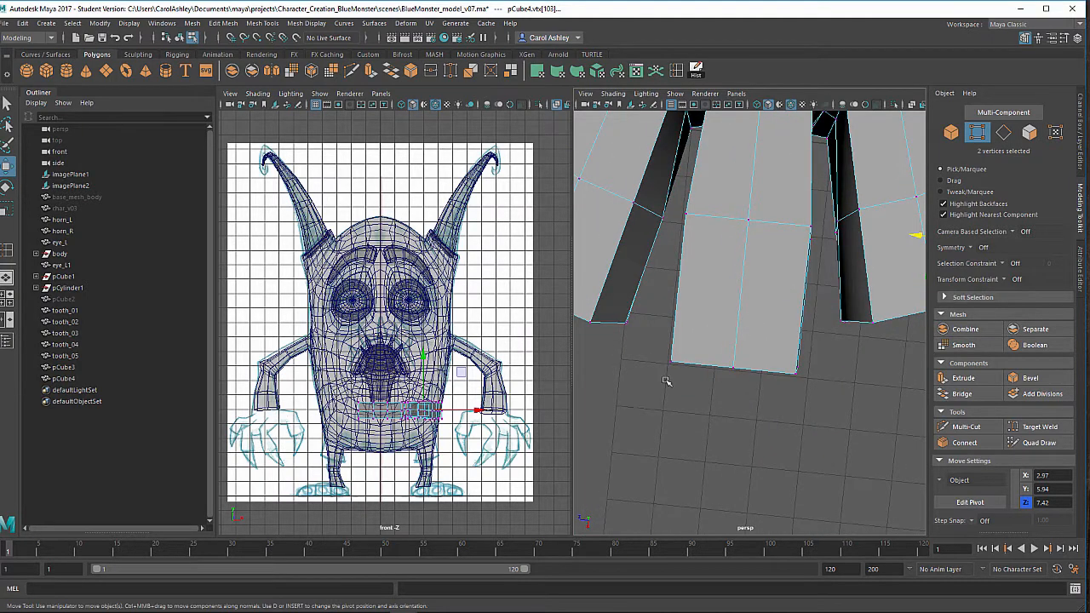
# Select the nine vertices at the middle finger's tip and scale them across the finger's width.
pyautogui.moveTo(640, 405); pyautogui.dragTo(817, 332)
pyautogui.press('t')
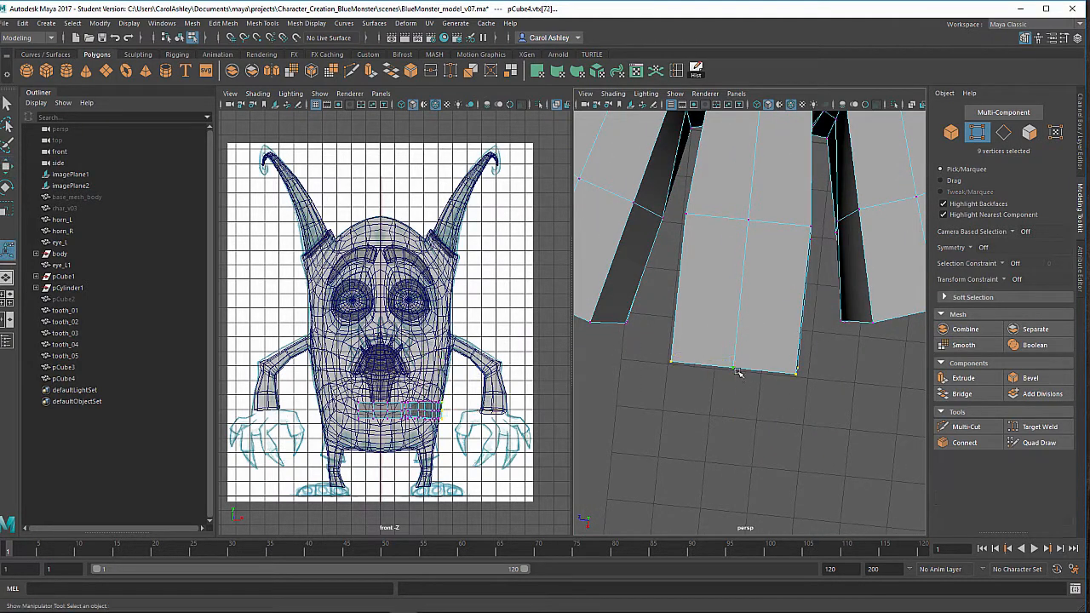
pyautogui.press('r')
pyautogui.moveTo(683, 358); pyautogui.dragTo(676, 299)
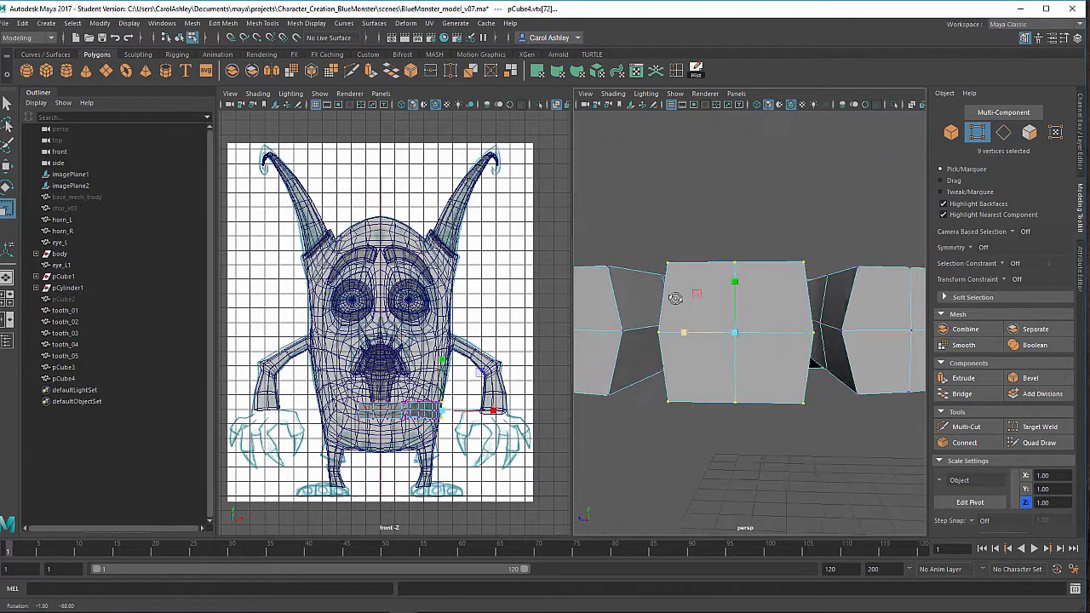
pyautogui.keyDown('alt'); pyautogui.moveTo(676, 299); pyautogui.dragTo(682, 316, button='right'); pyautogui.keyUp('alt')
pyautogui.keyDown('alt'); pyautogui.moveTo(681, 317); pyautogui.dragTo(699, 380); pyautogui.keyUp('alt')
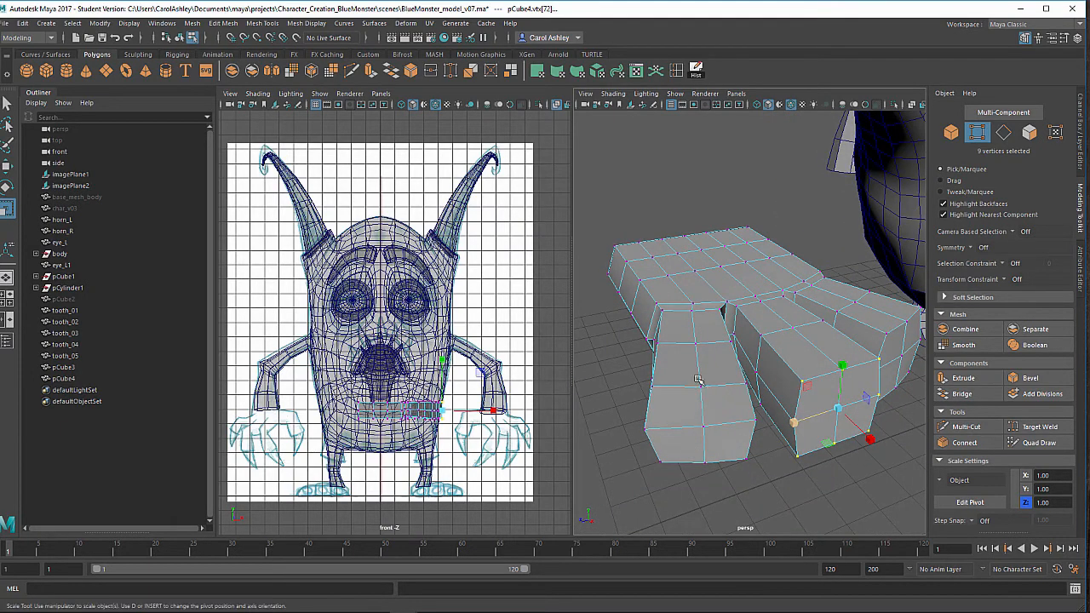
# Select the twelve center-line vertices along the tops of all three fingers and raise them to about Y 6.63.
pyautogui.click(702, 383)
pyautogui.keyDown('shift'); pyautogui.click(697, 344); pyautogui.keyUp('shift')
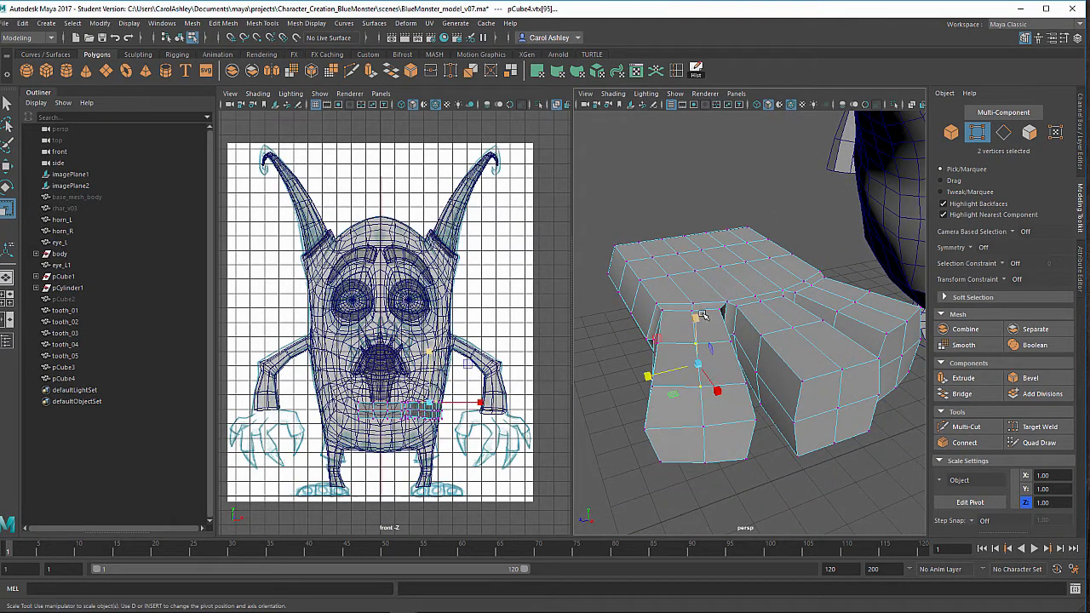
pyautogui.click(698, 316)
pyautogui.keyDown('alt'); pyautogui.moveTo(709, 326); pyautogui.dragTo(718, 415); pyautogui.keyUp('alt')
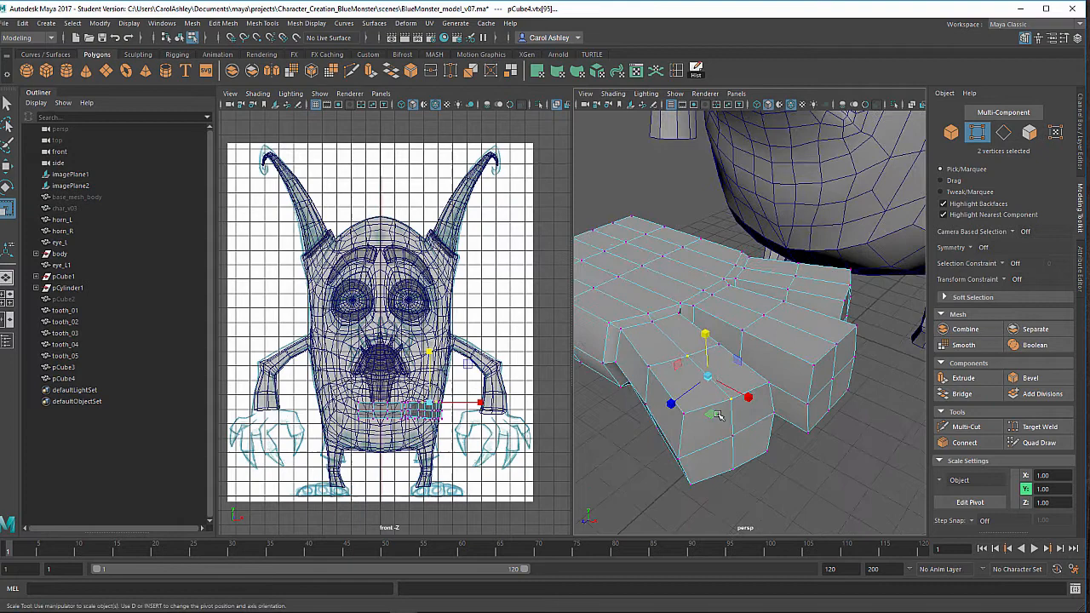
pyautogui.keyDown('shift'); pyautogui.click(656, 324); pyautogui.keyUp('shift')
pyautogui.keyDown('shift'); pyautogui.click(652, 314); pyautogui.keyUp('shift')
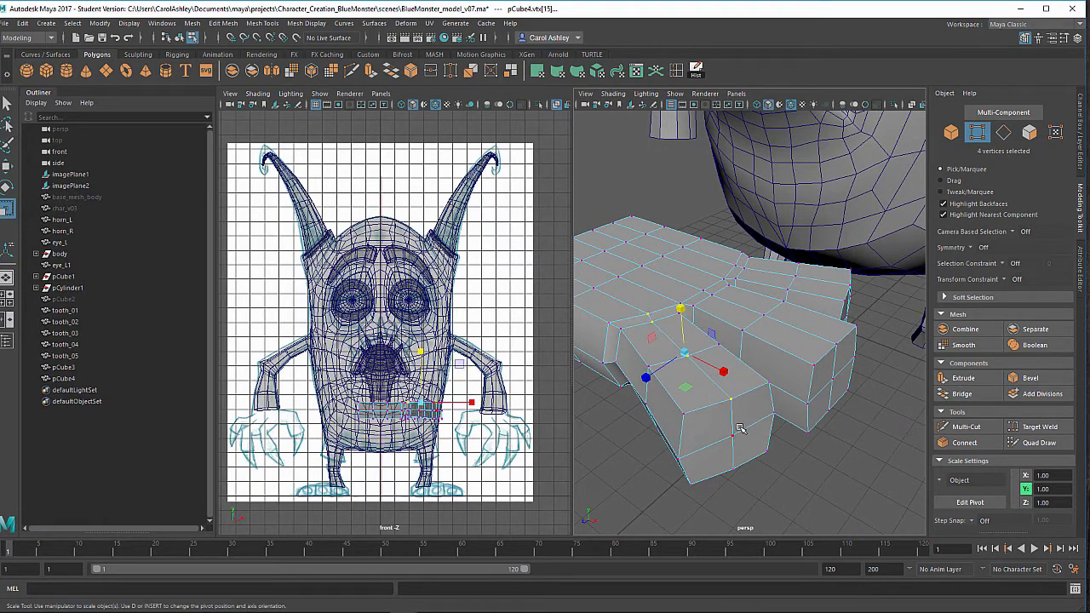
pyautogui.keyDown('alt'); pyautogui.moveTo(740, 429); pyautogui.dragTo(803, 393); pyautogui.keyUp('alt')
pyautogui.keyDown('shift'); pyautogui.click(803, 317); pyautogui.keyUp('shift')
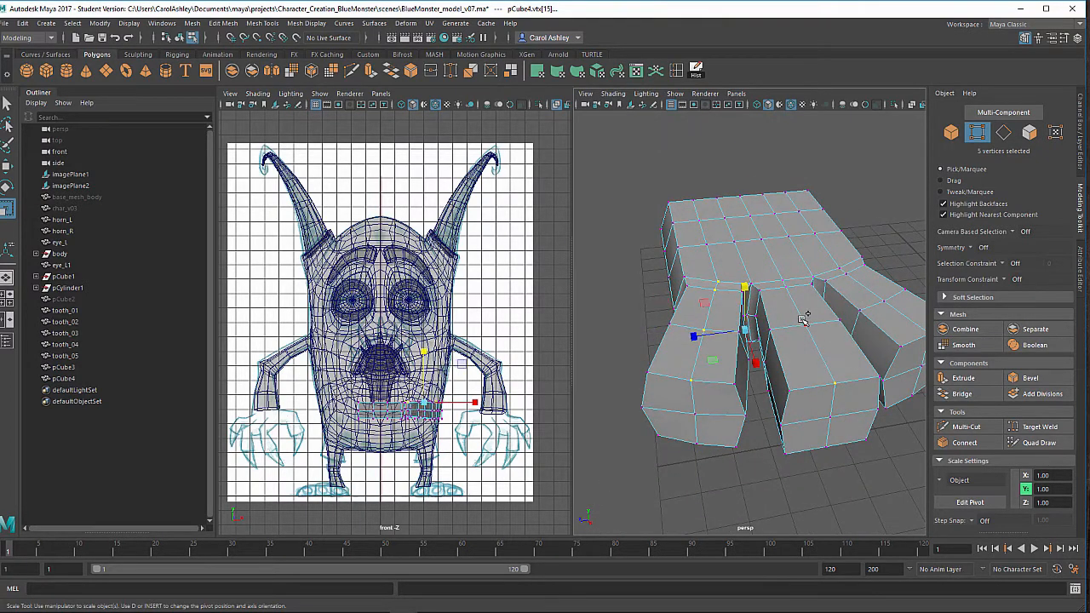
pyautogui.keyDown('shift'); pyautogui.click(841, 271); pyautogui.keyUp('shift')
pyautogui.keyDown('alt'); pyautogui.moveTo(827, 338); pyautogui.dragTo(766, 323); pyautogui.keyUp('alt')
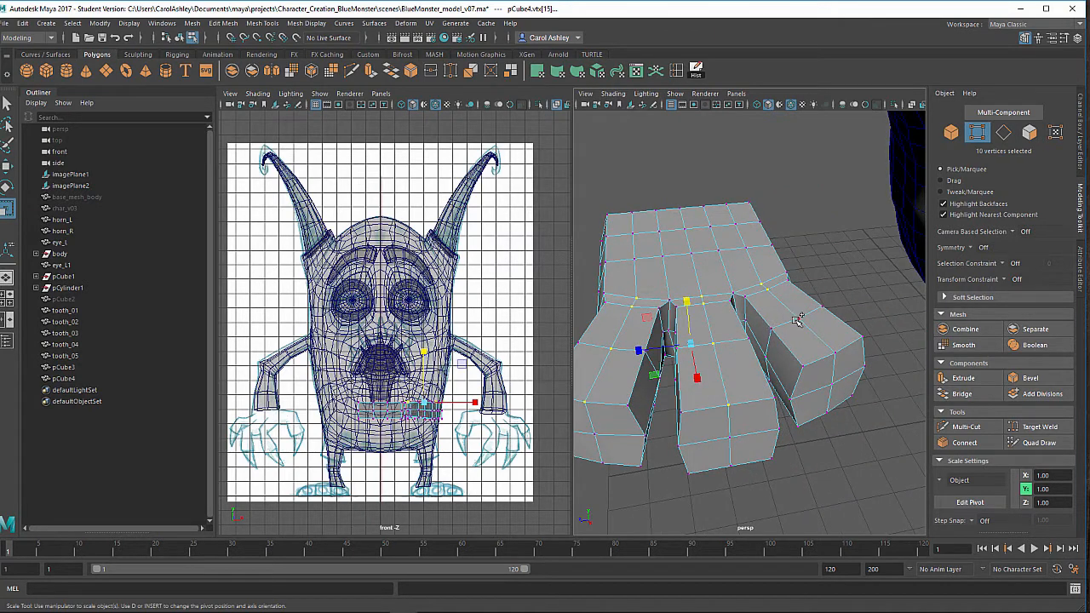
pyautogui.keyDown('shift'); pyautogui.click(797, 318); pyautogui.keyUp('shift')
pyautogui.keyDown('shift'); pyautogui.click(820, 340); pyautogui.keyUp('shift')
pyautogui.press('w')
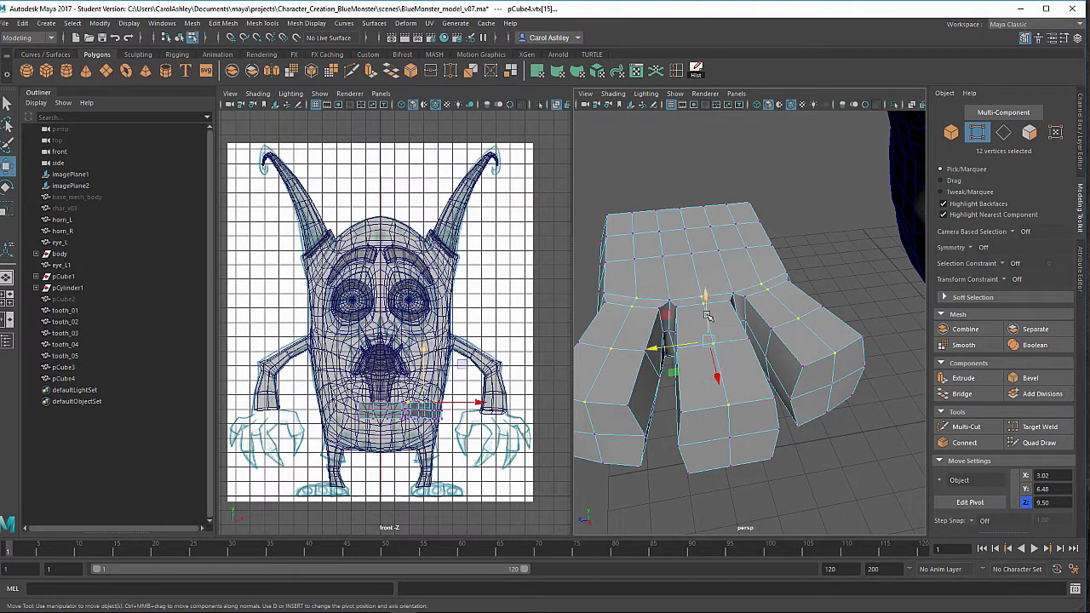
pyautogui.keyDown('alt'); pyautogui.moveTo(731, 329); pyautogui.dragTo(631, 413); pyautogui.keyUp('alt')
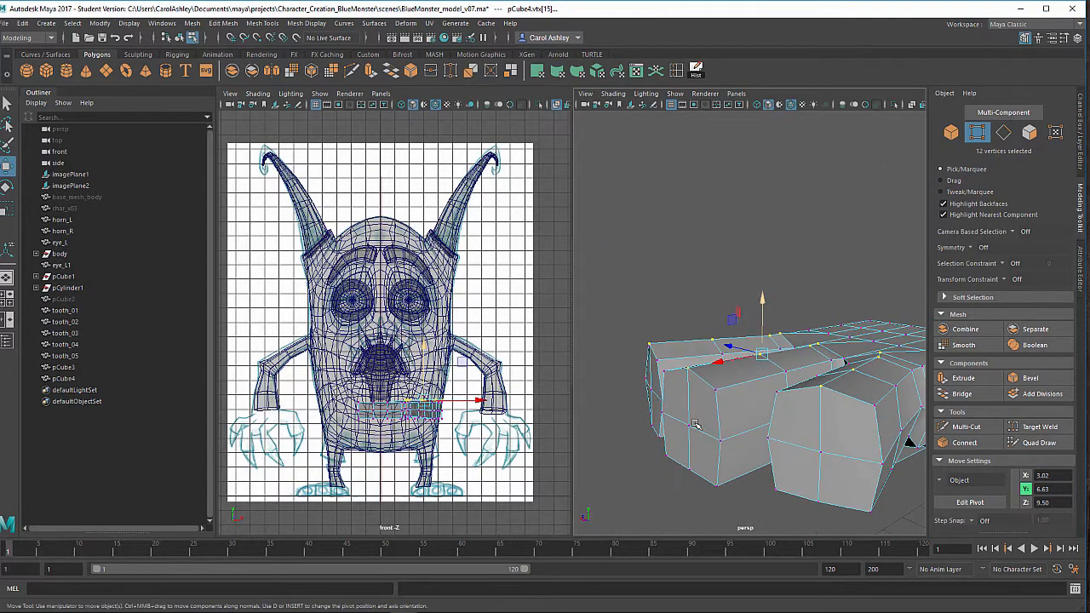
pyautogui.keyDown('alt'); pyautogui.moveTo(711, 386); pyautogui.dragTo(721, 394); pyautogui.keyUp('alt')
pyautogui.keyDown('alt'); pyautogui.moveTo(781, 375); pyautogui.dragTo(769, 346); pyautogui.keyUp('alt')
pyautogui.click(752, 359)
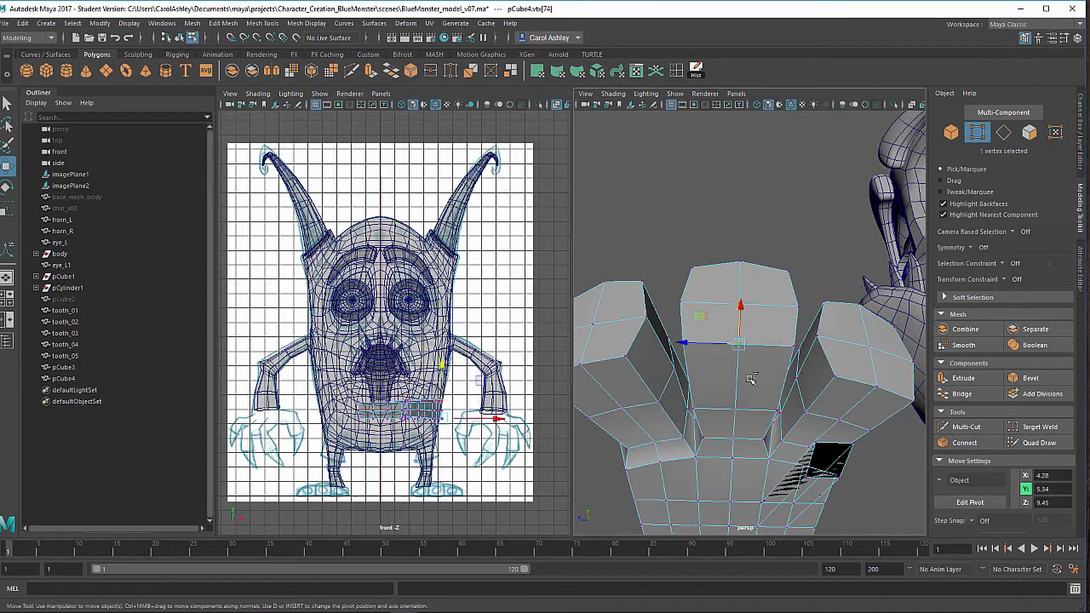
pyautogui.keyDown('shift'); pyautogui.click(741, 406); pyautogui.keyUp('shift')
pyautogui.keyDown('shift'); pyautogui.click(737, 441); pyautogui.keyUp('shift')
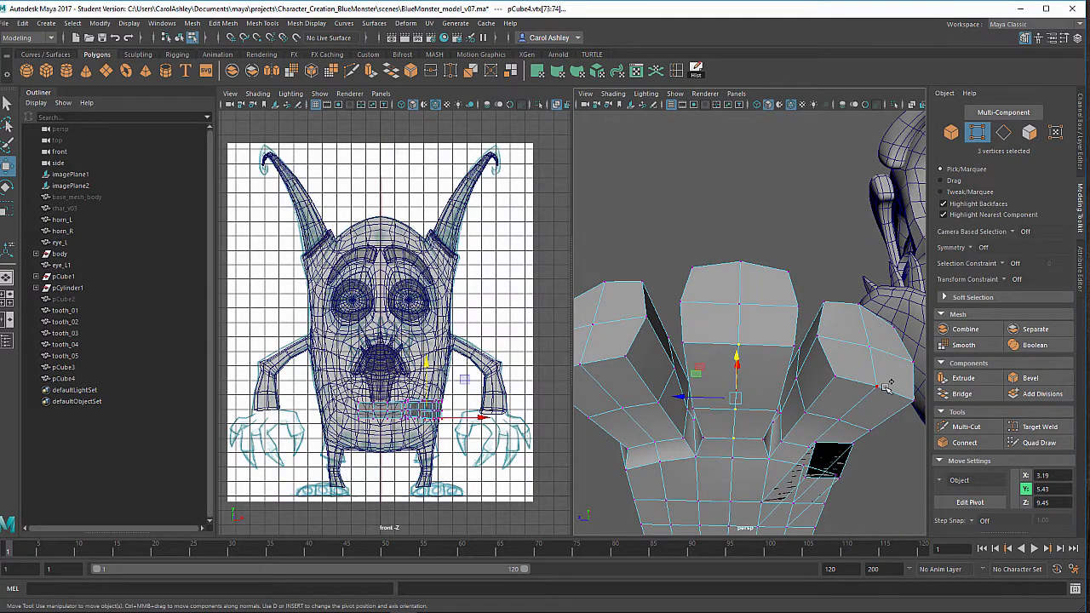
pyautogui.keyDown('shift'); pyautogui.click(885, 385); pyautogui.keyUp('shift')
pyautogui.keyDown('shift'); pyautogui.click(840, 420); pyautogui.keyUp('shift')
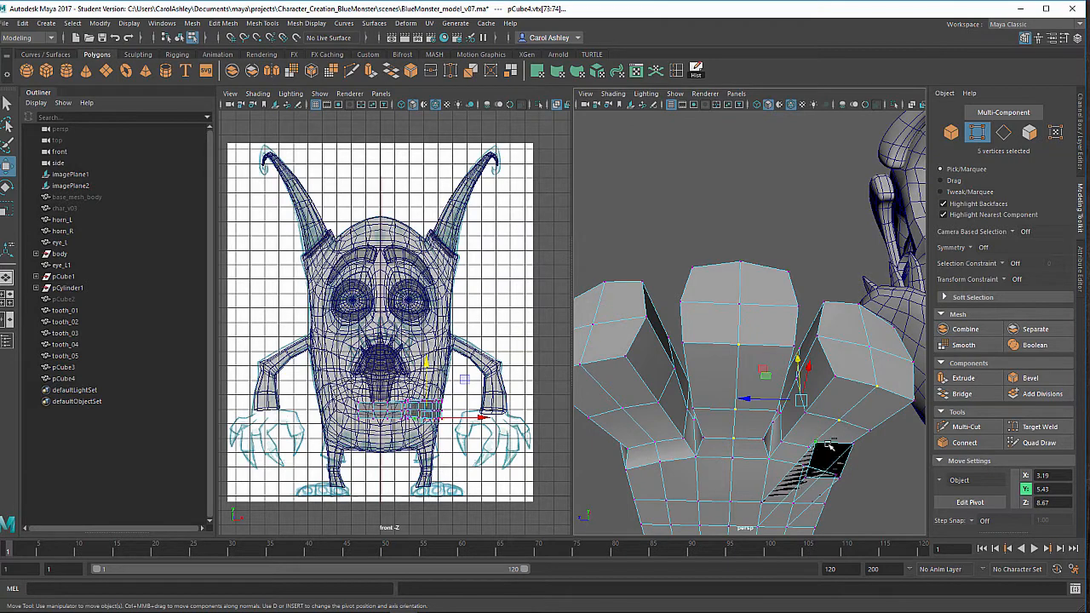
pyautogui.keyDown('shift'); pyautogui.click(817, 443); pyautogui.keyUp('shift')
pyautogui.scroll(10, 779, 443)
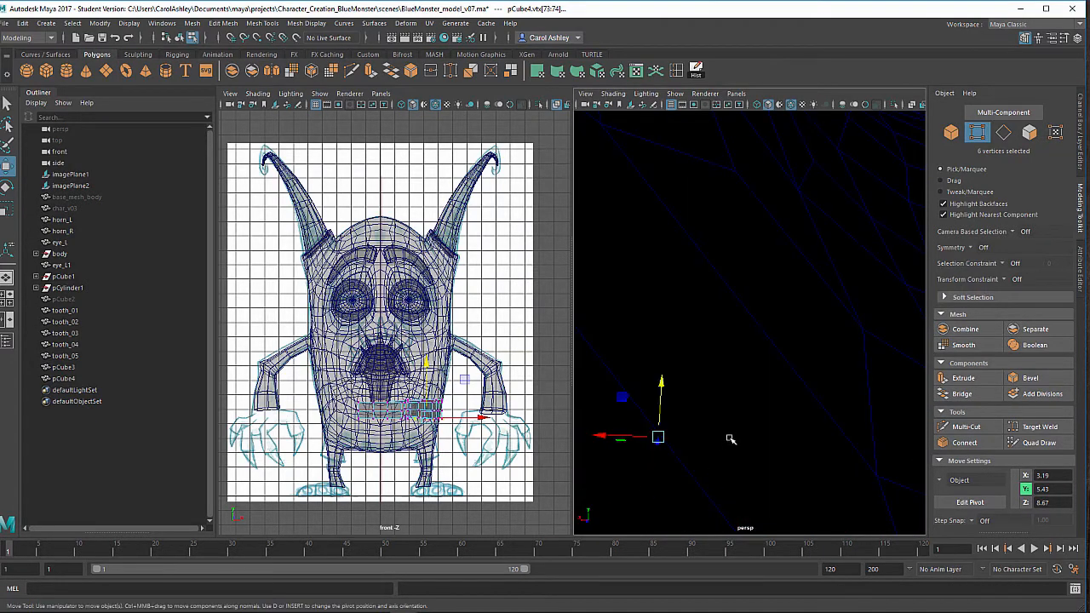
pyautogui.scroll(-5, 731, 439)
pyautogui.moveTo(732, 439)
pyautogui.keyDown('alt'); pyautogui.mouseDown()
pyautogui.moveTo(775, 448)
pyautogui.moveTo(715, 452)
pyautogui.mouseUp(); pyautogui.keyUp('alt')
pyautogui.hotkey('ctrl', 'z')
pyautogui.hotkey('ctrl', 'z')
pyautogui.hotkey('ctrl', 'z')
pyautogui.hotkey('ctrl', 'z')
pyautogui.hotkey('ctrl', 'z')
pyautogui.hotkey('shift', 'z')
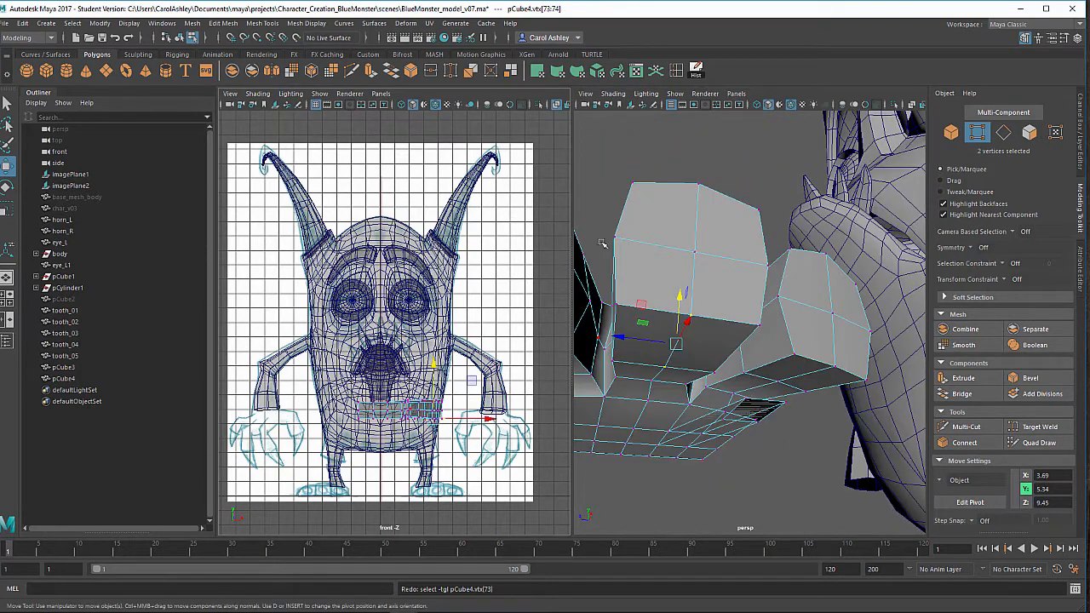
# Select the two overlapping dark faces on the palm's underside near the outer finger's base and delete them.
pyautogui.keyDown('alt'); pyautogui.moveTo(681, 339); pyautogui.dragTo(719, 361); pyautogui.keyUp('alt')
pyautogui.rightClick(719, 362)
pyautogui.moveTo(720, 319); pyautogui.dragTo(720, 320, button='right')
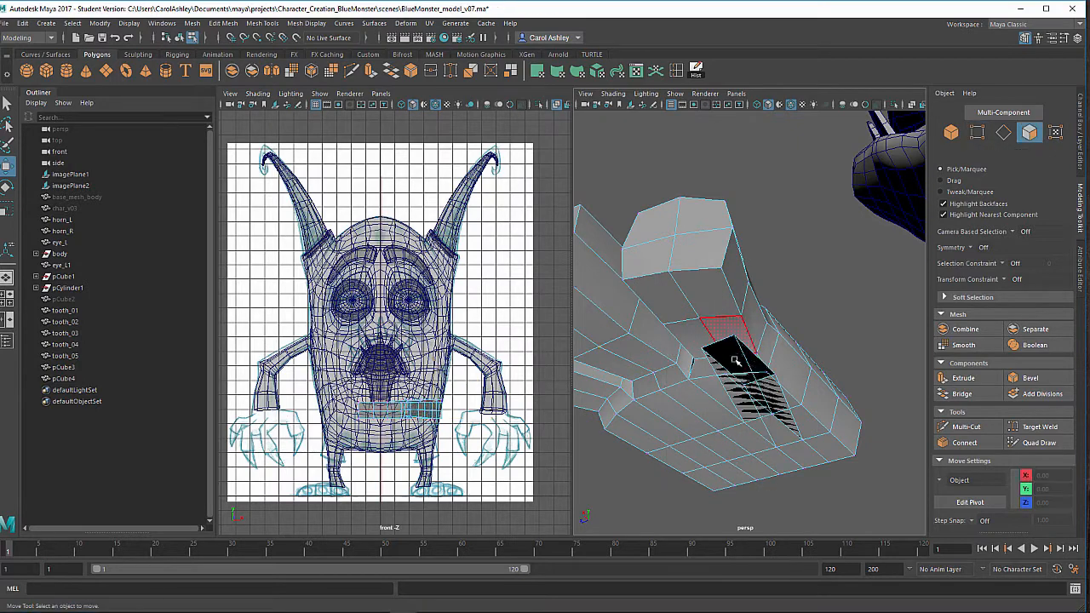
pyautogui.click(739, 360)
pyautogui.keyDown('alt'); pyautogui.moveTo(739, 361); pyautogui.dragTo(741, 378); pyautogui.keyUp('alt')
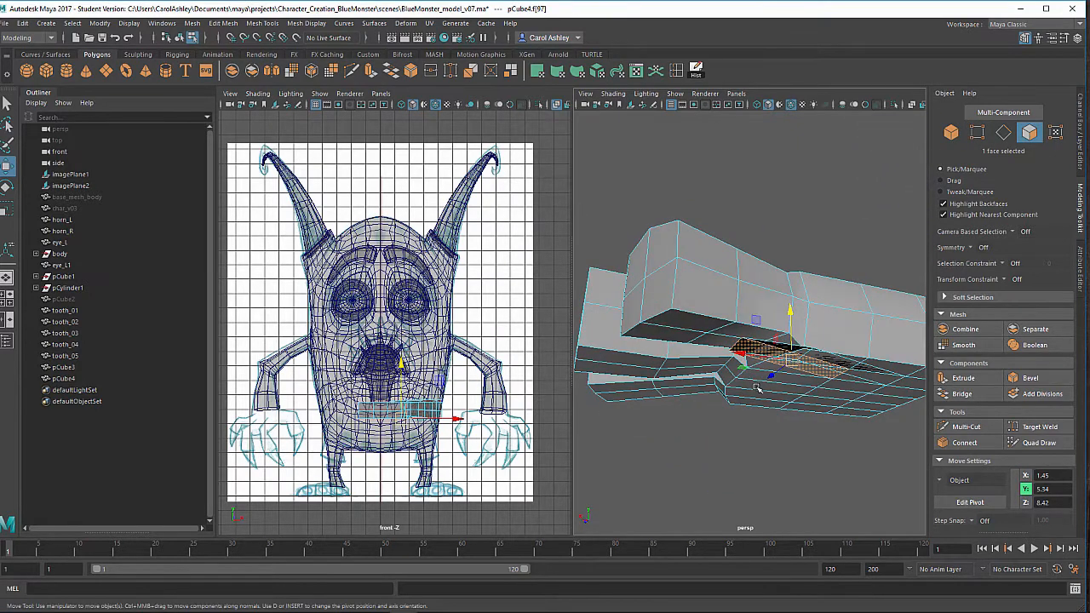
pyautogui.keyDown('alt'); pyautogui.moveTo(757, 388); pyautogui.dragTo(691, 462, button='middle'); pyautogui.keyUp('alt')
pyautogui.keyDown('alt'); pyautogui.moveTo(691, 462); pyautogui.dragTo(798, 443, button='right'); pyautogui.keyUp('alt')
pyautogui.keyDown('alt'); pyautogui.moveTo(798, 442); pyautogui.dragTo(734, 251, button='middle'); pyautogui.keyUp('alt')
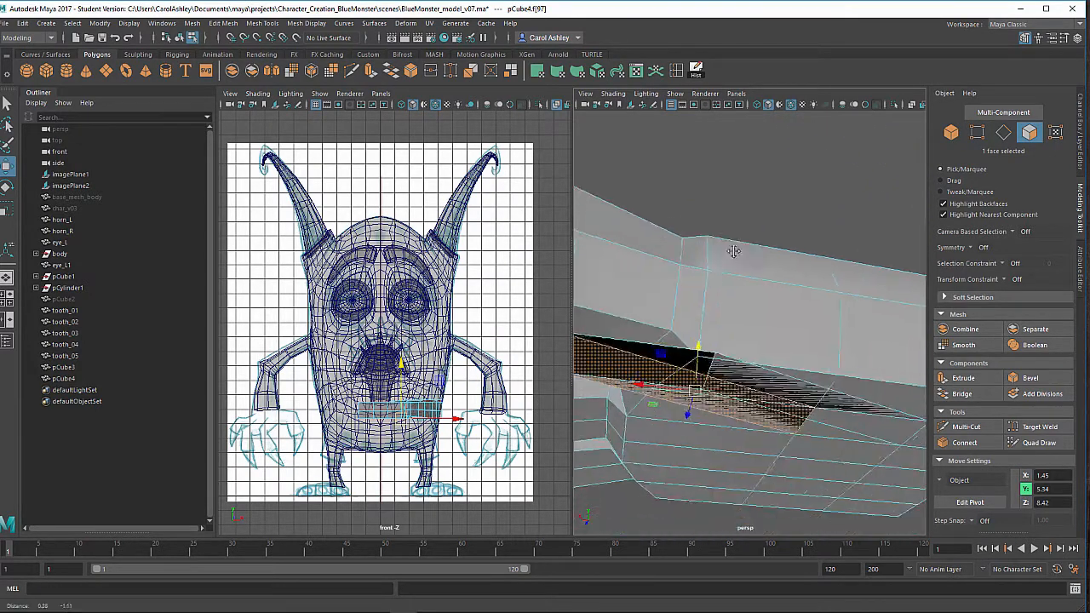
pyautogui.keyDown('alt'); pyautogui.moveTo(733, 251); pyautogui.dragTo(718, 380); pyautogui.keyUp('alt')
pyautogui.keyDown('shift'); pyautogui.click(643, 319); pyautogui.keyUp('shift')
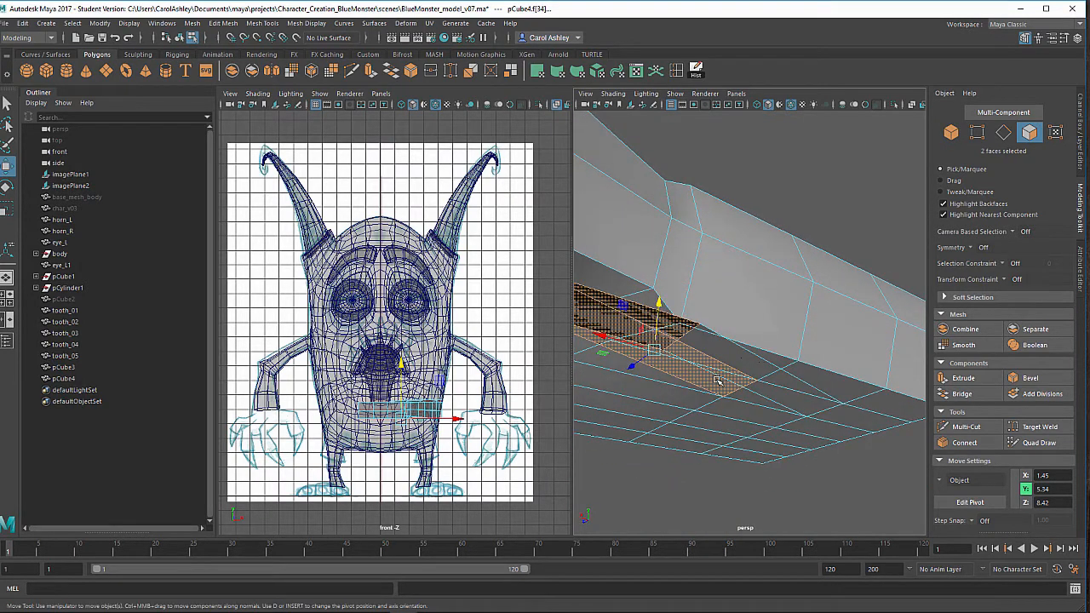
pyautogui.press('Delete')
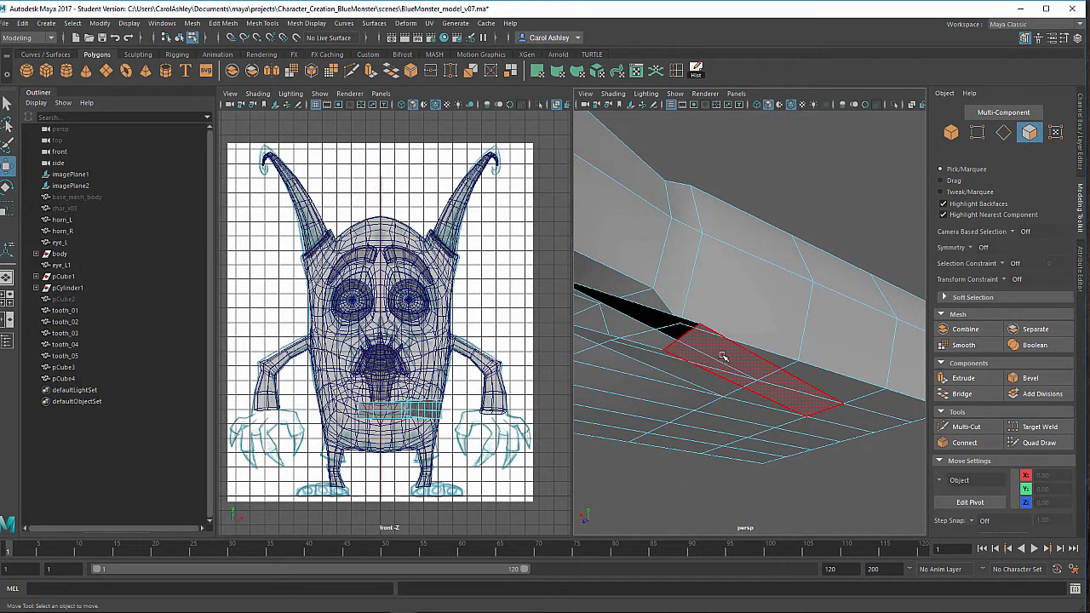
# Delete the three remaining stray faces overlapping the palm's underside in the same area.
pyautogui.click(722, 356)
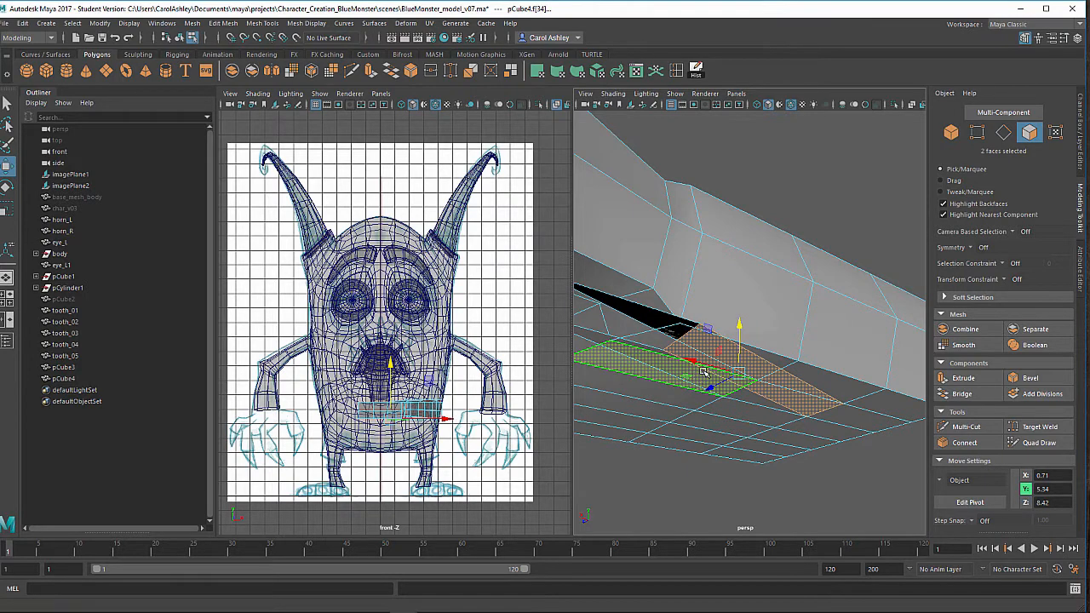
pyautogui.keyDown('alt'); pyautogui.moveTo(696, 376); pyautogui.dragTo(717, 339); pyautogui.keyUp('alt')
pyautogui.click(717, 339)
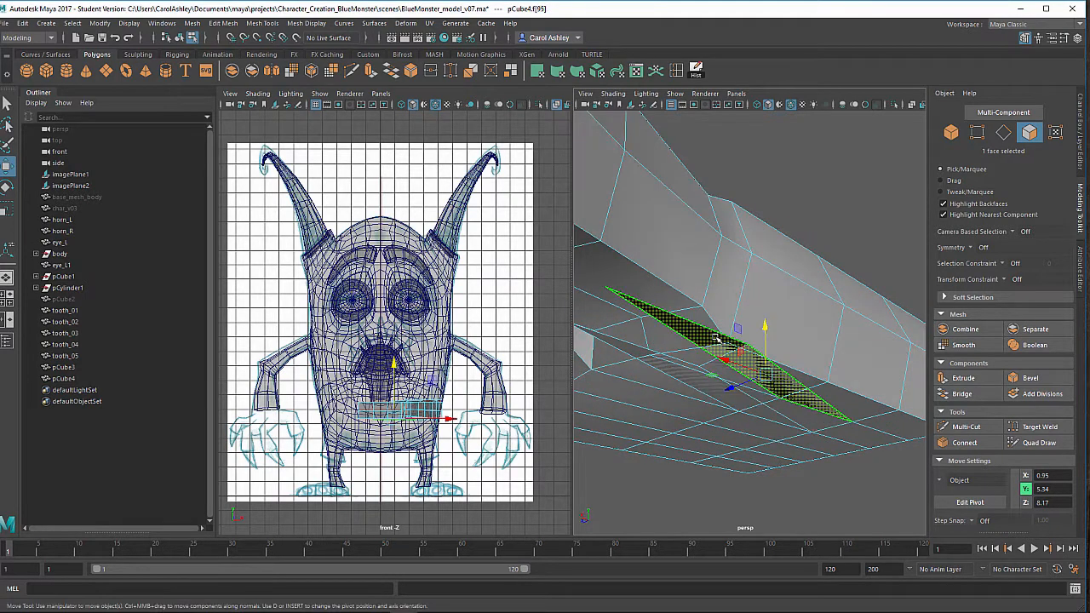
pyautogui.press('Delete')
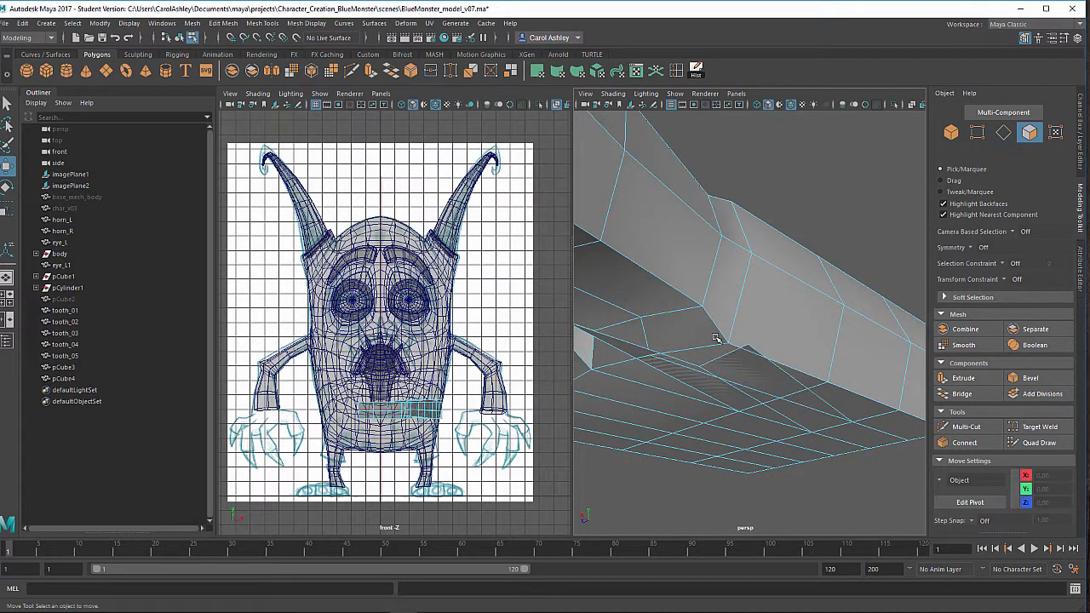
pyautogui.click(642, 339)
pyautogui.press('Delete')
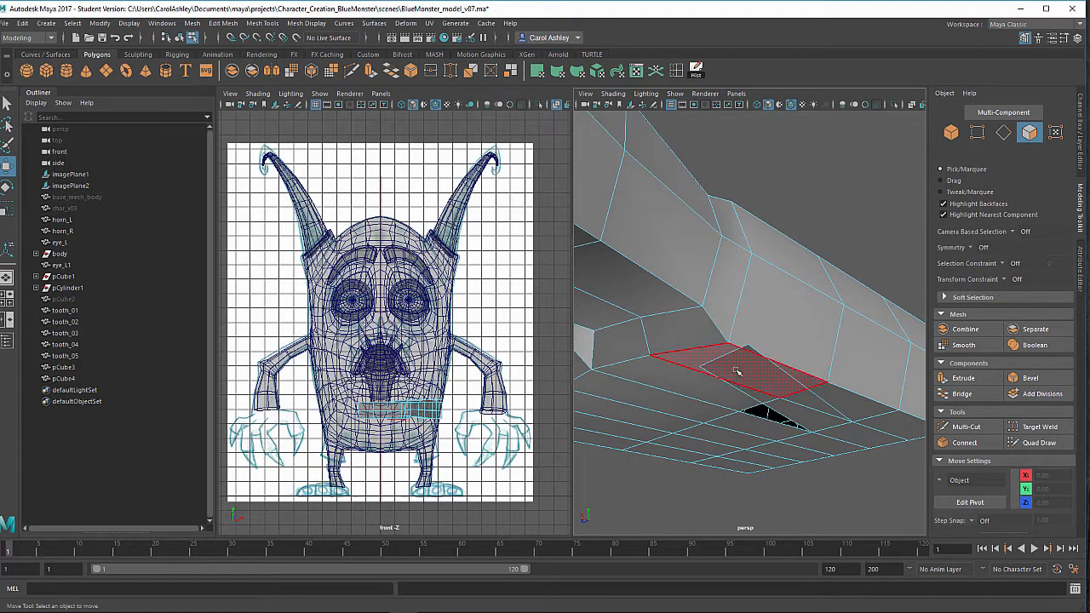
pyautogui.click(755, 352)
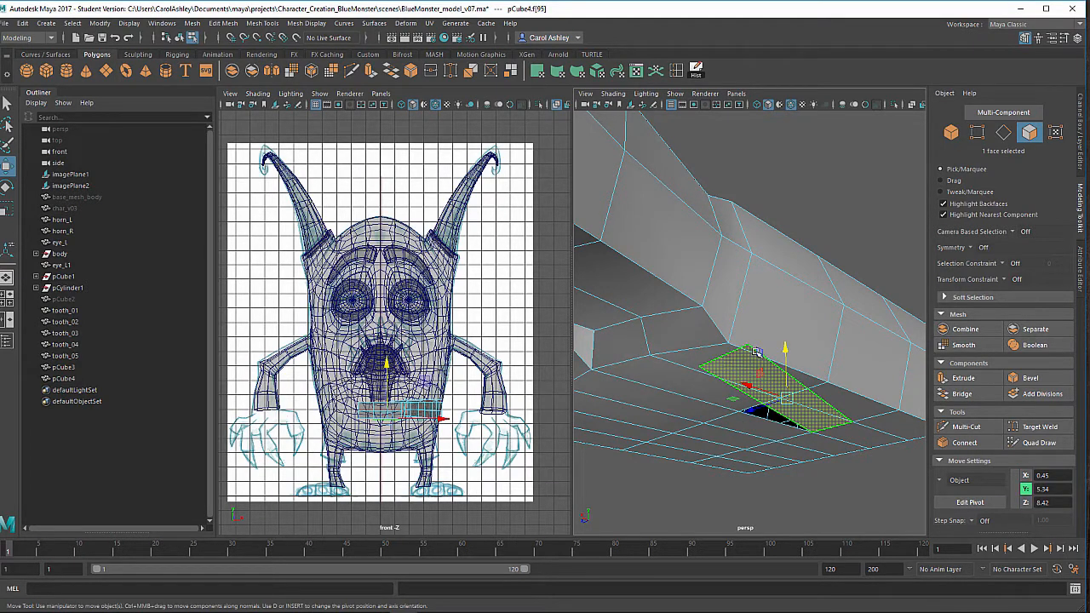
pyautogui.press('Delete')
# Select the four border edges of the opening in the palm's underside and close it with Fill Hole.
pyautogui.keyDown('alt'); pyautogui.moveTo(757, 406); pyautogui.dragTo(729, 288); pyautogui.keyUp('alt')
pyautogui.keyDown('alt'); pyautogui.moveTo(737, 361); pyautogui.dragTo(765, 264); pyautogui.keyUp('alt')
pyautogui.moveTo(766, 263); pyautogui.dragTo(766, 244, button='right')
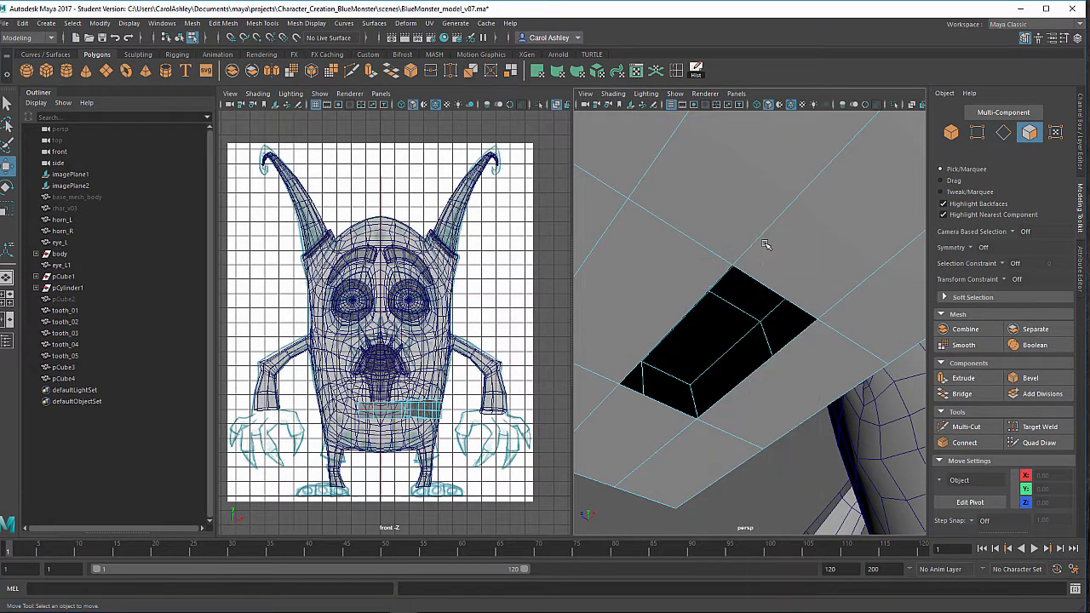
pyautogui.click(764, 287)
pyautogui.keyDown('alt'); pyautogui.moveTo(762, 324); pyautogui.dragTo(777, 283); pyautogui.keyUp('alt')
pyautogui.keyDown('shift'); pyautogui.moveTo(779, 281); pyautogui.dragTo(782, 280, button='right'); pyautogui.keyUp('shift')
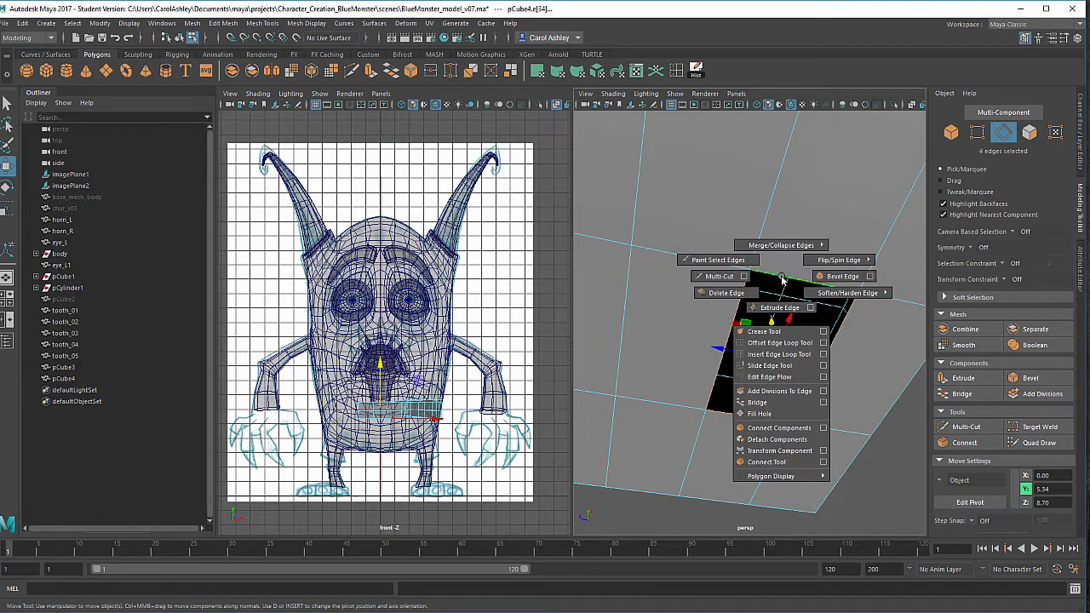
pyautogui.click(763, 416)
# Inspect the hand in smooth mesh preview from several angles, and return to the unsmoothed display.
pyautogui.keyDown('alt'); pyautogui.moveTo(818, 373); pyautogui.dragTo(686, 309, button='right'); pyautogui.keyUp('alt')
pyautogui.keyDown('alt'); pyautogui.moveTo(686, 309); pyautogui.dragTo(669, 304); pyautogui.keyUp('alt')
pyautogui.keyDown('alt'); pyautogui.moveTo(789, 316); pyautogui.dragTo(837, 359, button='middle'); pyautogui.keyUp('alt')
pyautogui.keyDown('alt'); pyautogui.moveTo(837, 360); pyautogui.dragTo(743, 422); pyautogui.keyUp('alt')
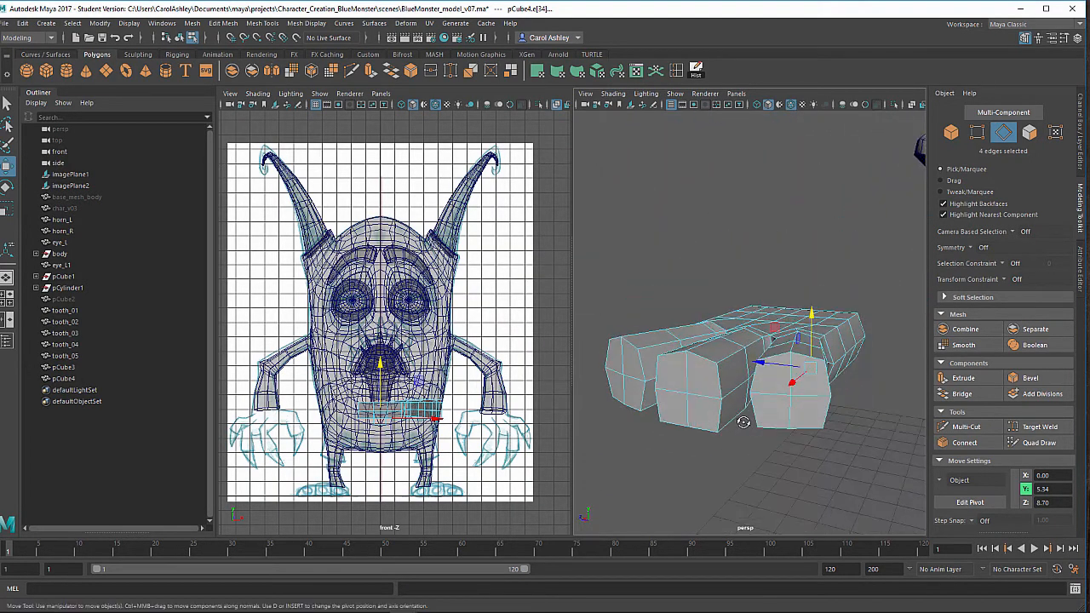
pyautogui.press('3')
pyautogui.keyDown('alt'); pyautogui.moveTo(735, 373); pyautogui.dragTo(766, 275); pyautogui.keyUp('alt')
pyautogui.press('1')
# Select the twelve center-line vertices along the undersides of all three fingers and lower them to about Y 5.33.
pyautogui.moveTo(761, 274); pyautogui.dragTo(714, 274, button='right')
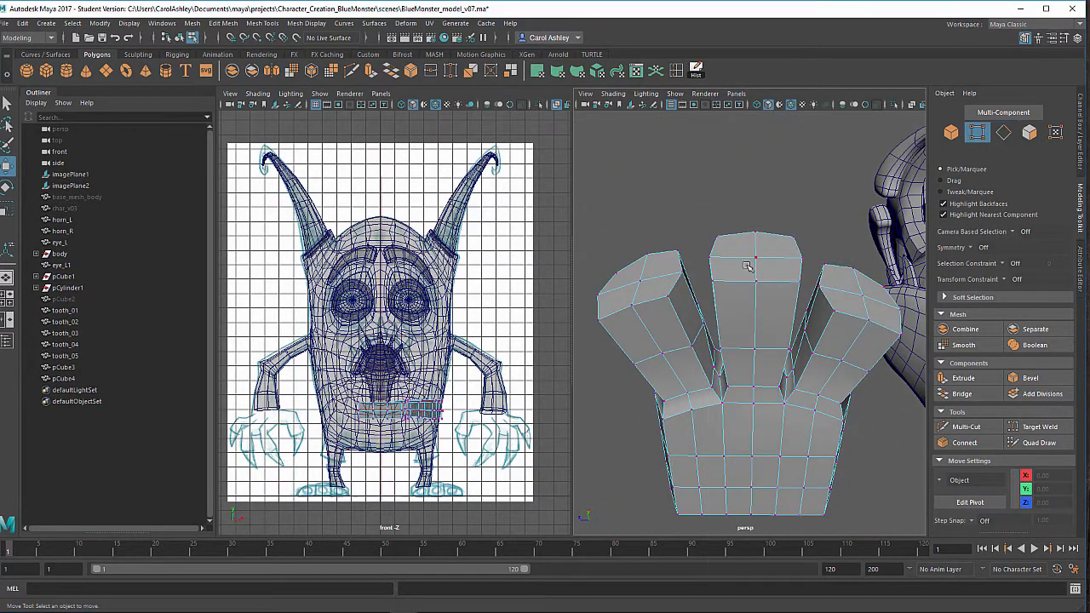
pyautogui.keyDown('shift'); pyautogui.click(757, 346); pyautogui.keyUp('shift')
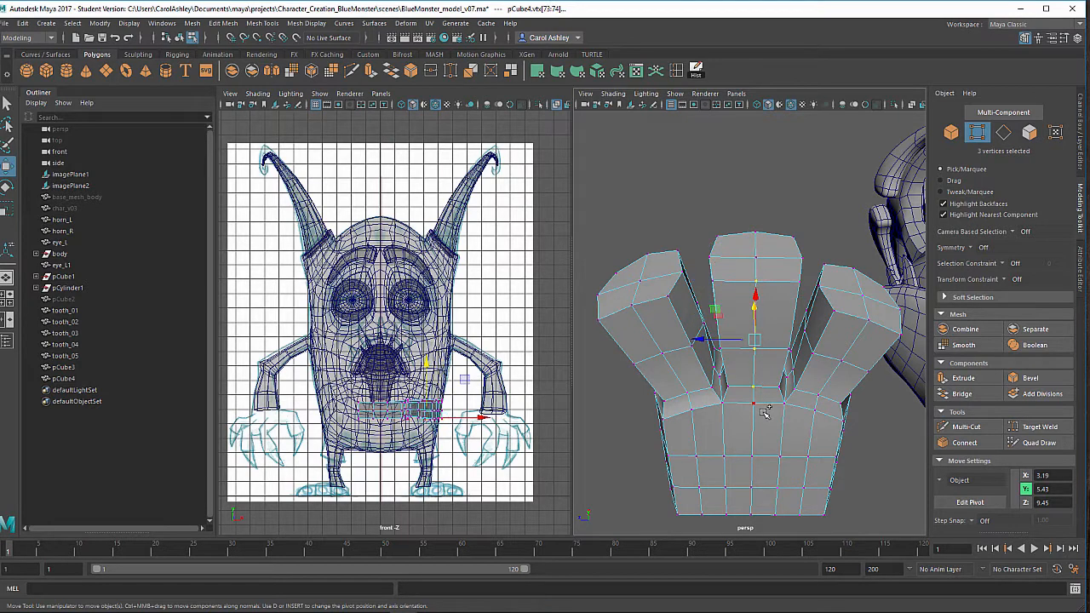
pyautogui.keyDown('alt'); pyautogui.moveTo(766, 413); pyautogui.dragTo(852, 362); pyautogui.keyUp('alt')
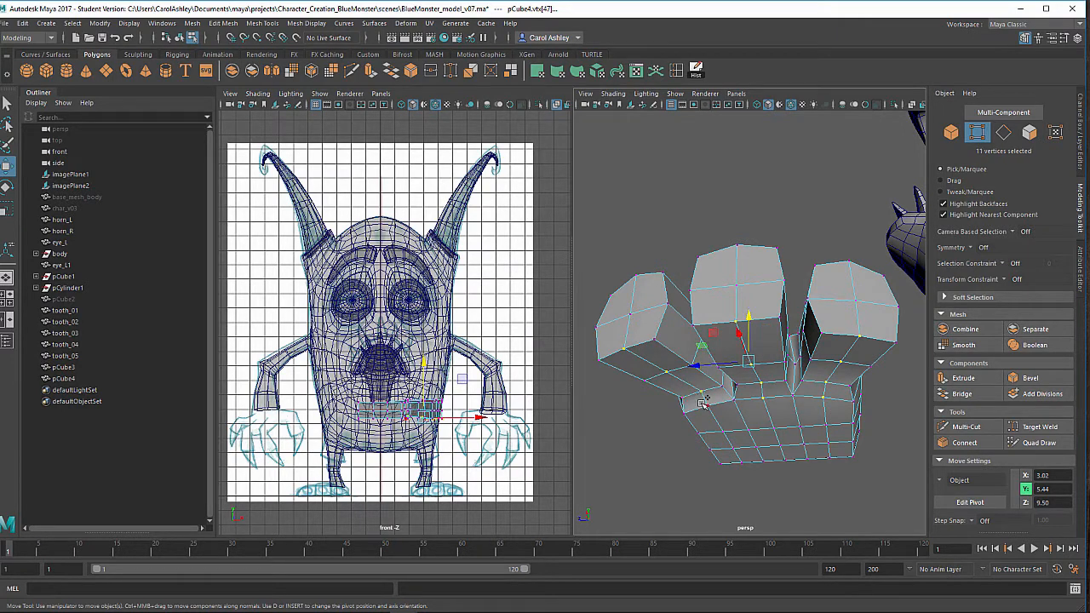
pyautogui.moveTo(751, 317); pyautogui.dragTo(771, 333)
# Spread the palm's two crosswise vertex loops apart, moving the finger-side loop to about X 0.79 and the wrist-side loop to about X -0.93.
pyautogui.moveTo(721, 253); pyautogui.dragTo(745, 407)
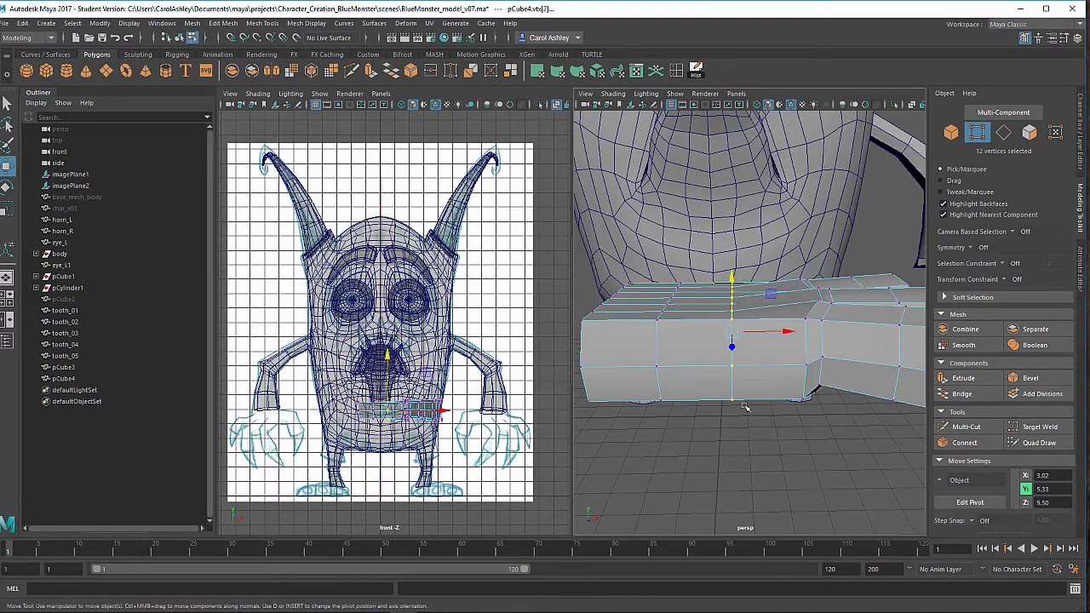
pyautogui.moveTo(753, 334); pyautogui.dragTo(774, 331)
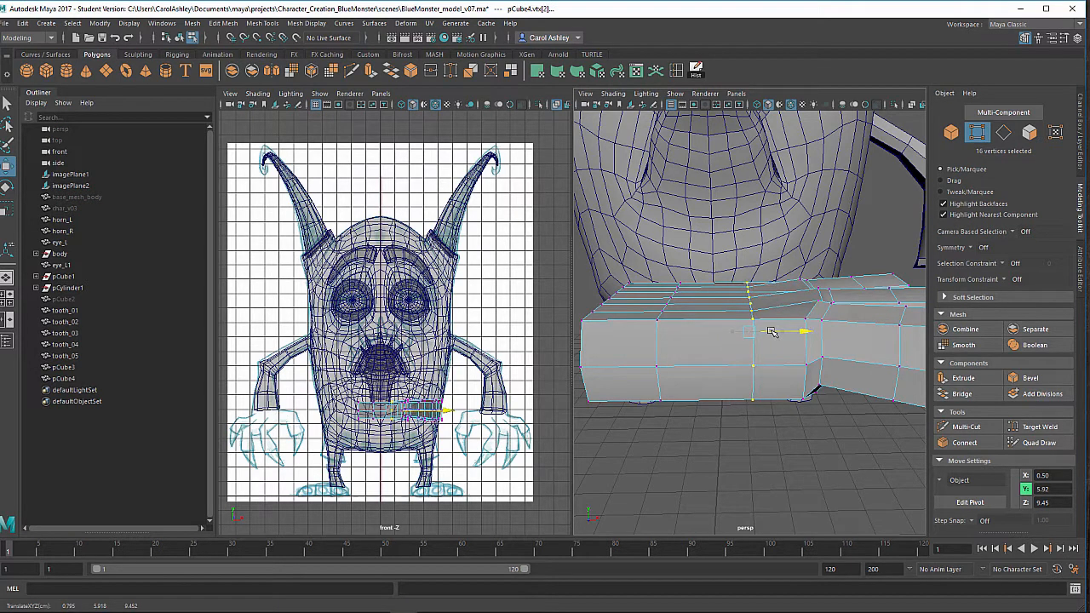
pyautogui.moveTo(655, 271); pyautogui.dragTo(699, 399)
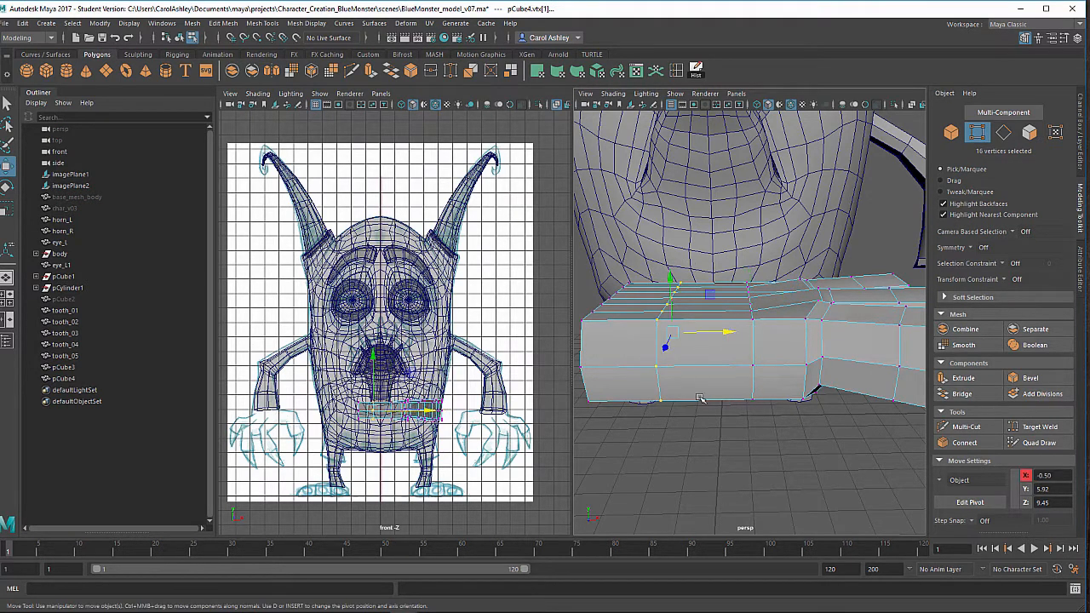
pyautogui.moveTo(711, 330); pyautogui.dragTo(664, 380)
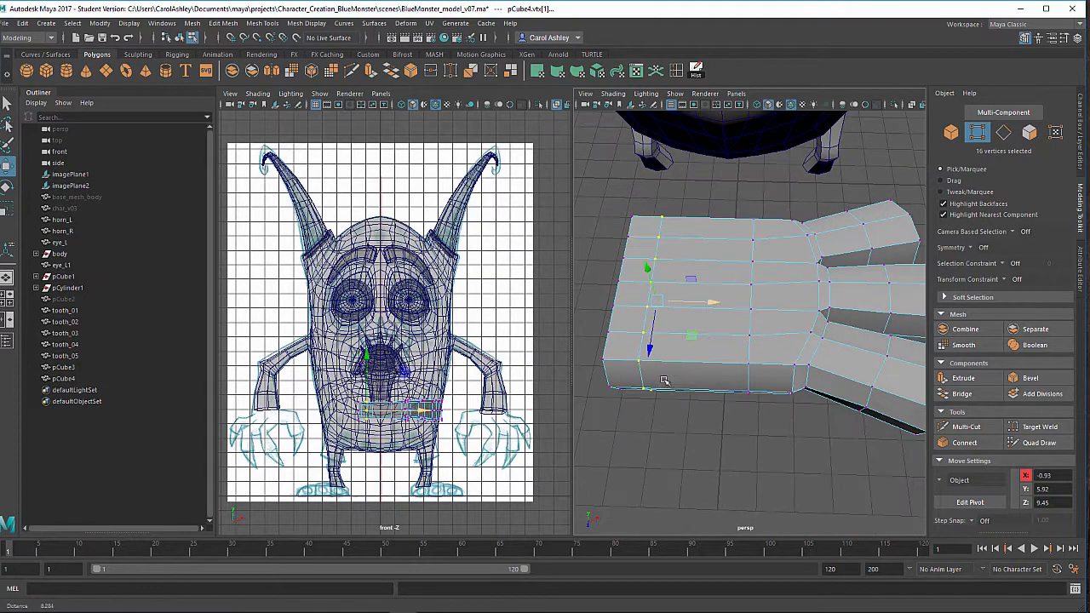
# Insert an edge loop across the palm, midway between the two existing crosswise loops.
pyautogui.click(679, 73)
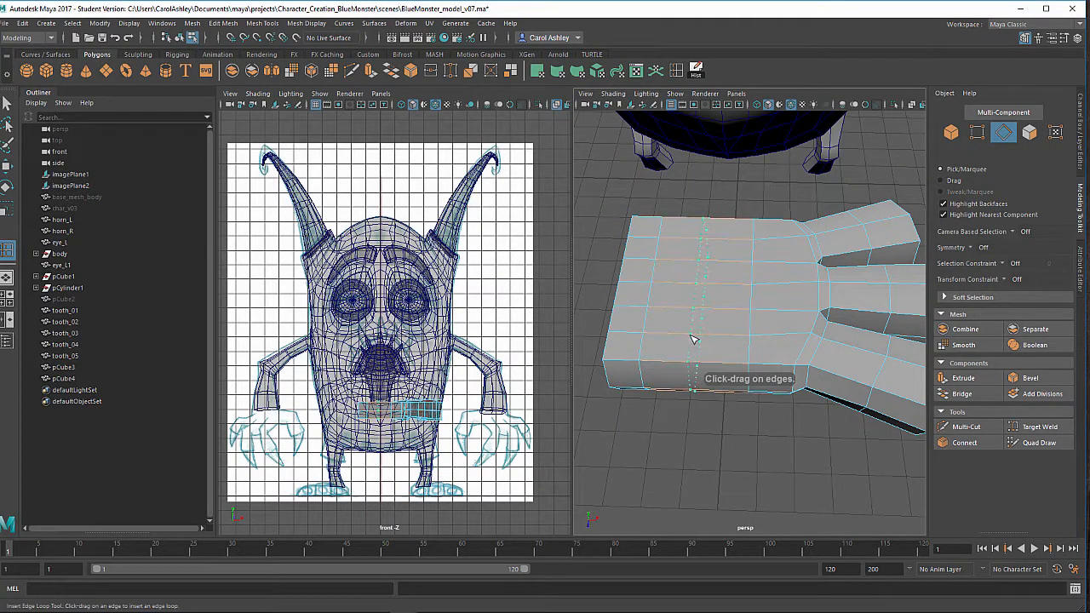
pyautogui.click(694, 339)
pyautogui.scroll(5, 715, 366)
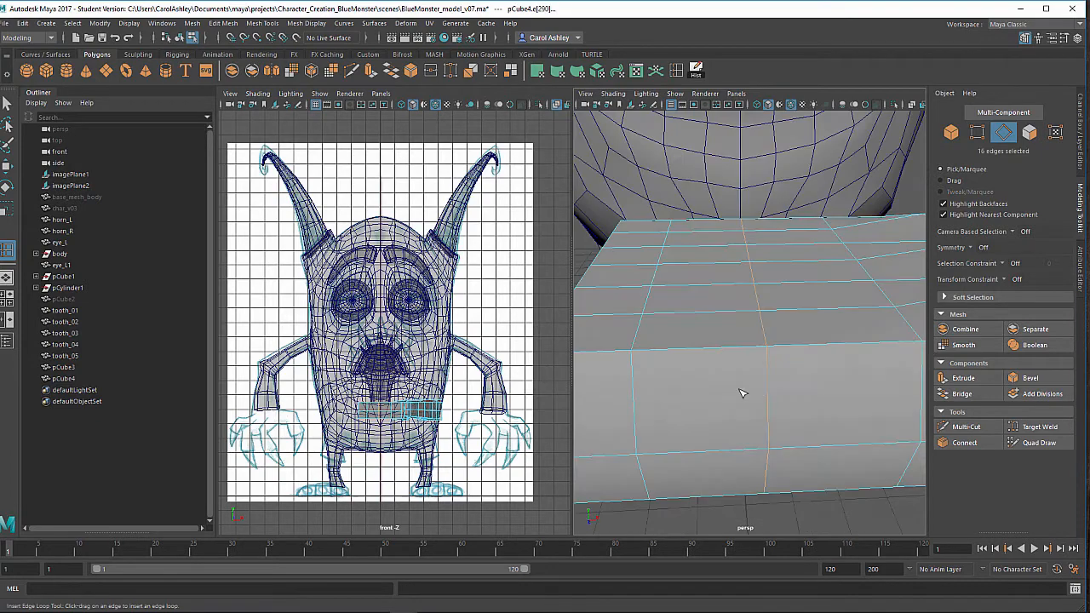
pyautogui.scroll(-2, 764, 440)
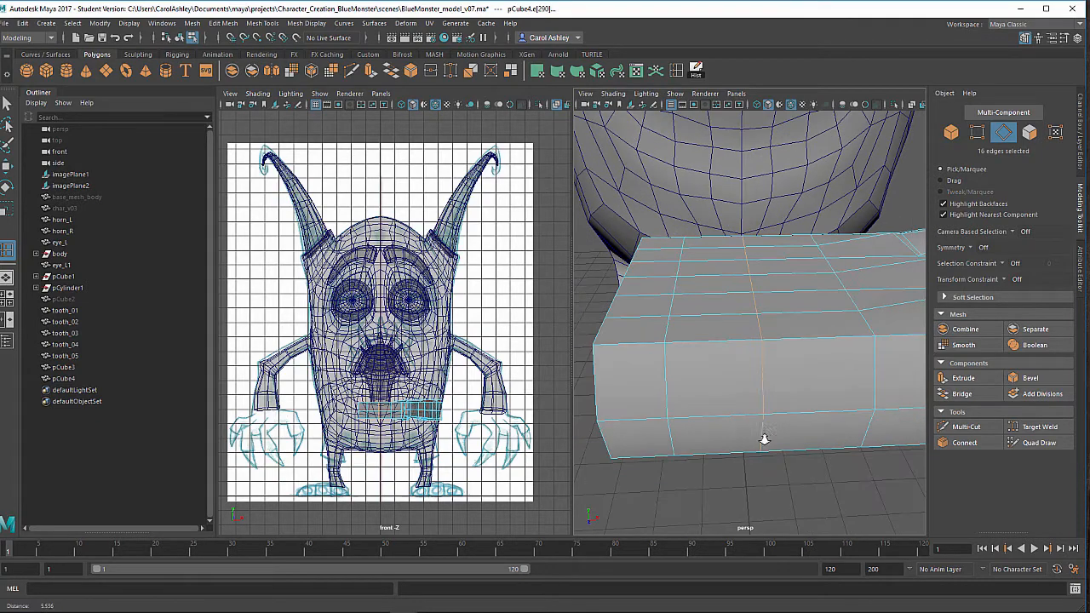
pyautogui.keyDown('alt'); pyautogui.moveTo(764, 440); pyautogui.dragTo(708, 383); pyautogui.keyUp('alt')
pyautogui.scroll(-4, 709, 383)
pyautogui.keyDown('alt'); pyautogui.moveTo(765, 362); pyautogui.dragTo(747, 274); pyautogui.keyUp('alt')
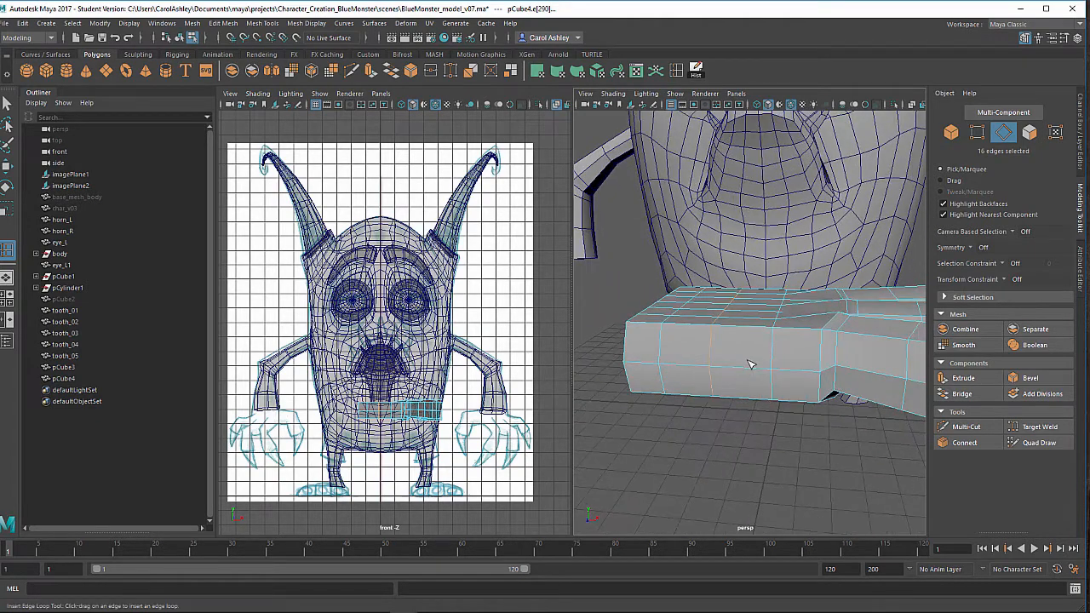
# Select the palm's crosswise edge loop nearest the fingers and move it to about X 0.66.
pyautogui.moveTo(748, 274); pyautogui.dragTo(764, 247, button='right')
pyautogui.press('q')
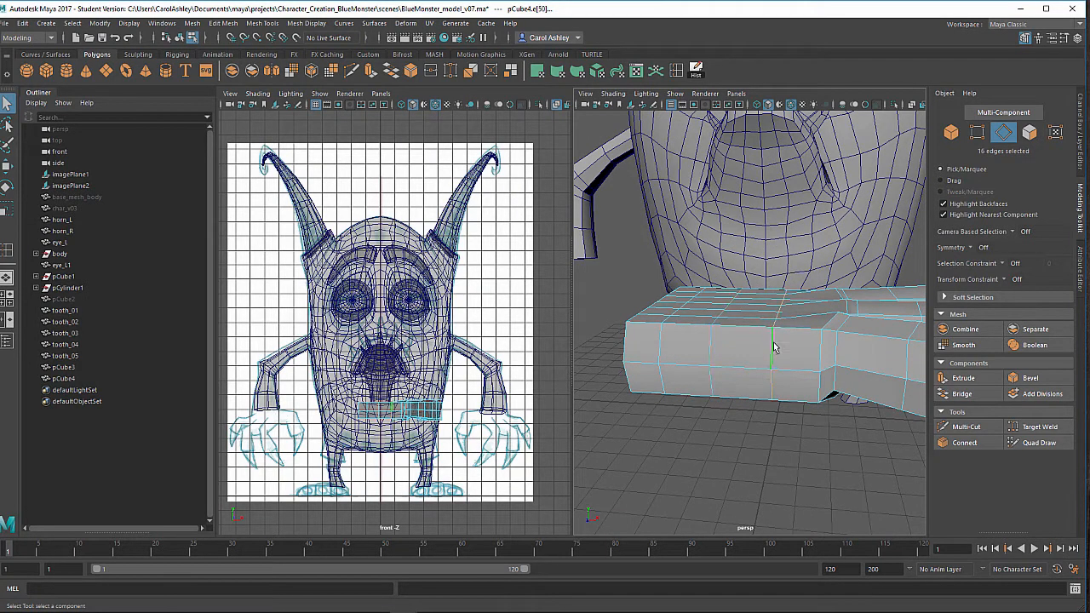
pyautogui.press('w')
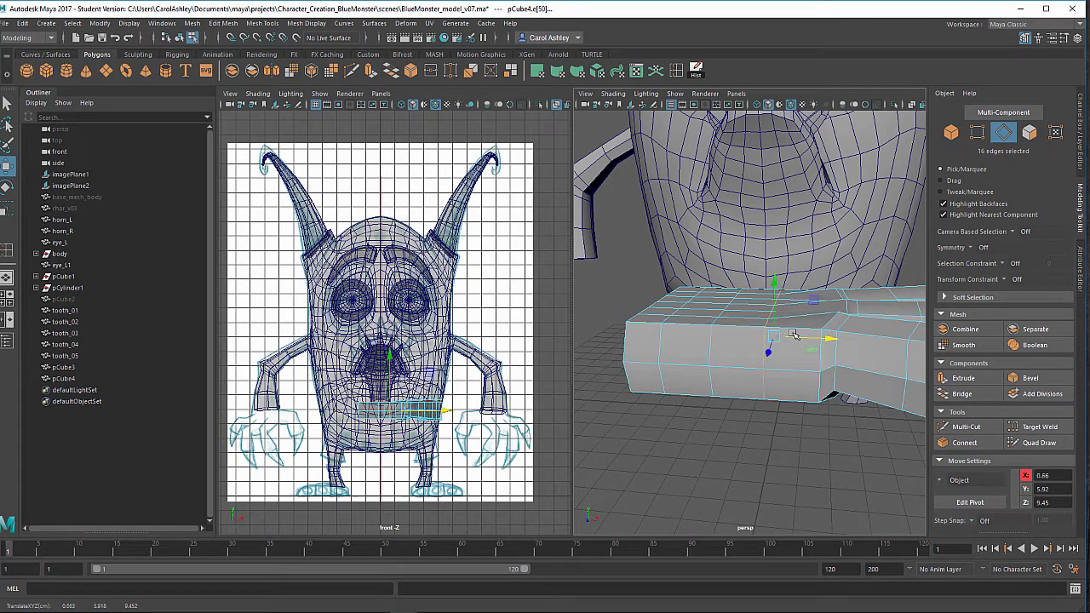
pyautogui.moveTo(800, 339); pyautogui.dragTo(764, 343)
# Select the four central faces on the palm's thumb side, pull them outward along Z, and rotate them so their wrist end sticks out farther.
pyautogui.rightClick(764, 343)
pyautogui.moveTo(764, 343); pyautogui.dragTo(764, 306, button='right')
pyautogui.click(752, 332)
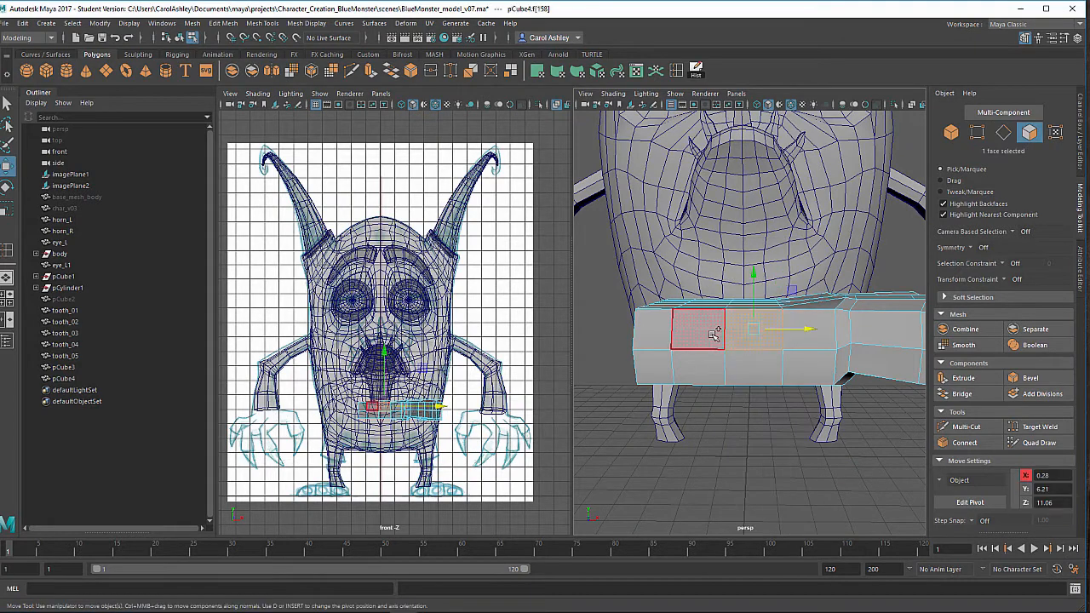
pyautogui.keyDown('shift'); pyautogui.click(712, 333); pyautogui.keyUp('shift')
pyautogui.keyDown('shift'); pyautogui.click(705, 368); pyautogui.keyUp('shift')
pyautogui.keyDown('shift'); pyautogui.click(747, 371); pyautogui.keyUp('shift')
pyautogui.keyDown('alt'); pyautogui.moveTo(746, 370); pyautogui.dragTo(724, 450); pyautogui.keyUp('alt')
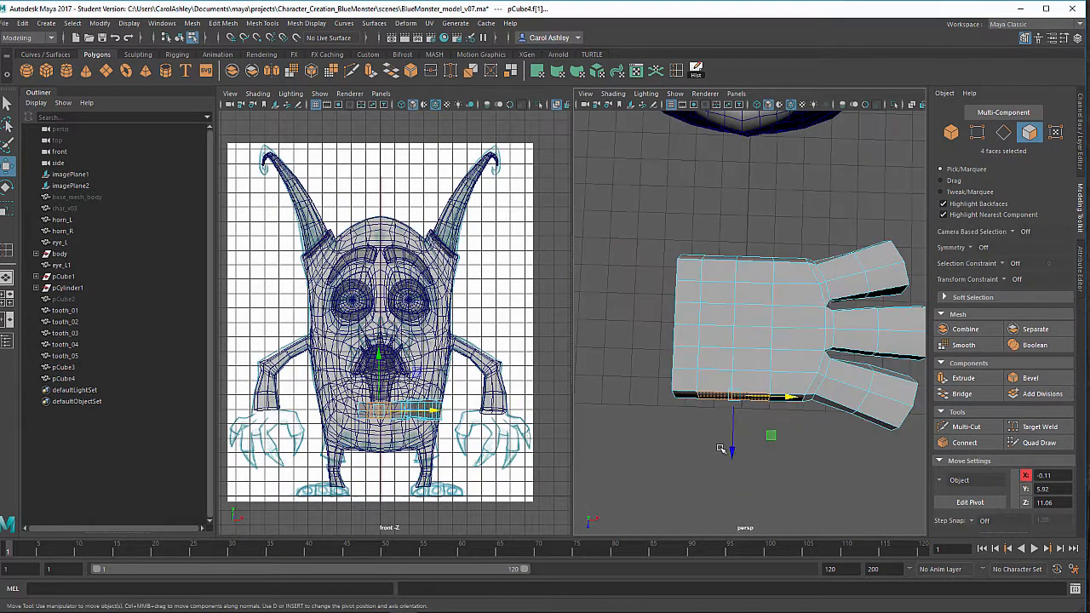
pyautogui.keyDown('alt'); pyautogui.moveTo(725, 446); pyautogui.dragTo(705, 422, button='middle'); pyautogui.keyUp('alt')
pyautogui.keyDown('alt'); pyautogui.moveTo(708, 421); pyautogui.dragTo(794, 414, button='right'); pyautogui.keyUp('alt')
pyautogui.keyDown('alt'); pyautogui.moveTo(794, 414); pyautogui.dragTo(820, 344, button='middle'); pyautogui.keyUp('alt')
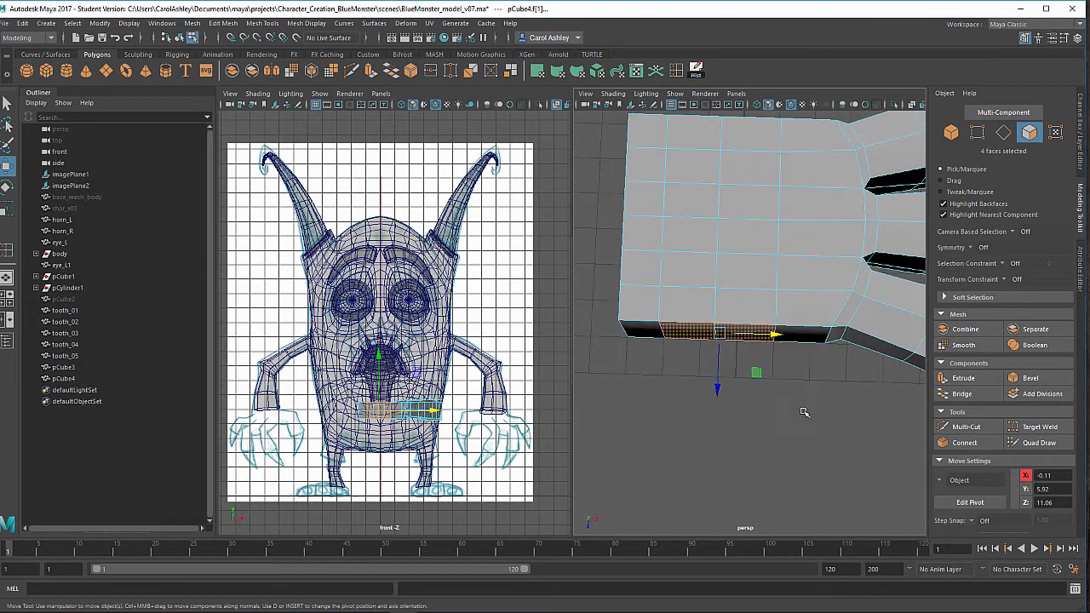
pyautogui.keyDown('alt'); pyautogui.moveTo(807, 434); pyautogui.dragTo(778, 431); pyautogui.keyUp('alt')
pyautogui.moveTo(712, 375); pyautogui.dragTo(753, 380)
pyautogui.press('e')
pyautogui.press('q')
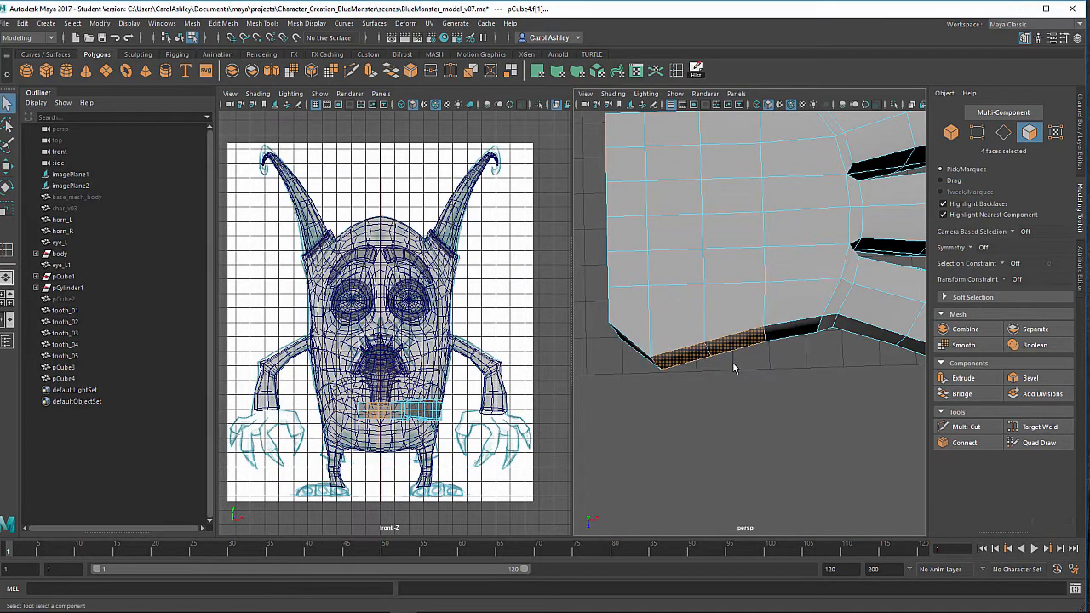
# Extrude the four selected side faces straight outward from the palm along Z to form the thumb.
pyautogui.press('w')
pyautogui.moveTo(737, 349); pyautogui.dragTo(747, 377)
pyautogui.keyDown('alt'); pyautogui.moveTo(747, 378); pyautogui.dragTo(654, 356, button='right'); pyautogui.keyUp('alt')
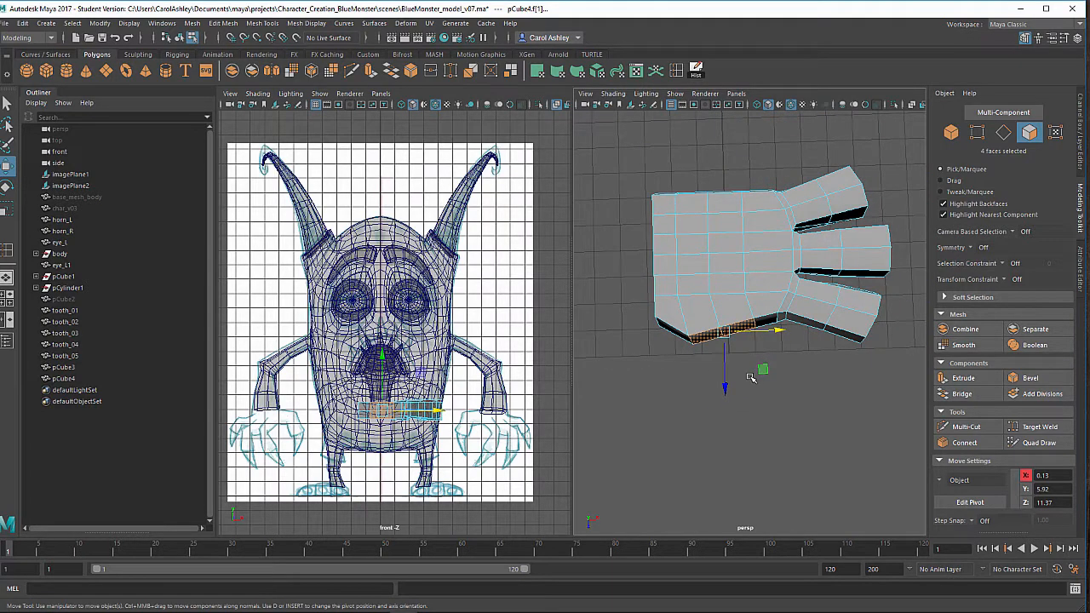
pyautogui.hotkey('ctrl', 'e')
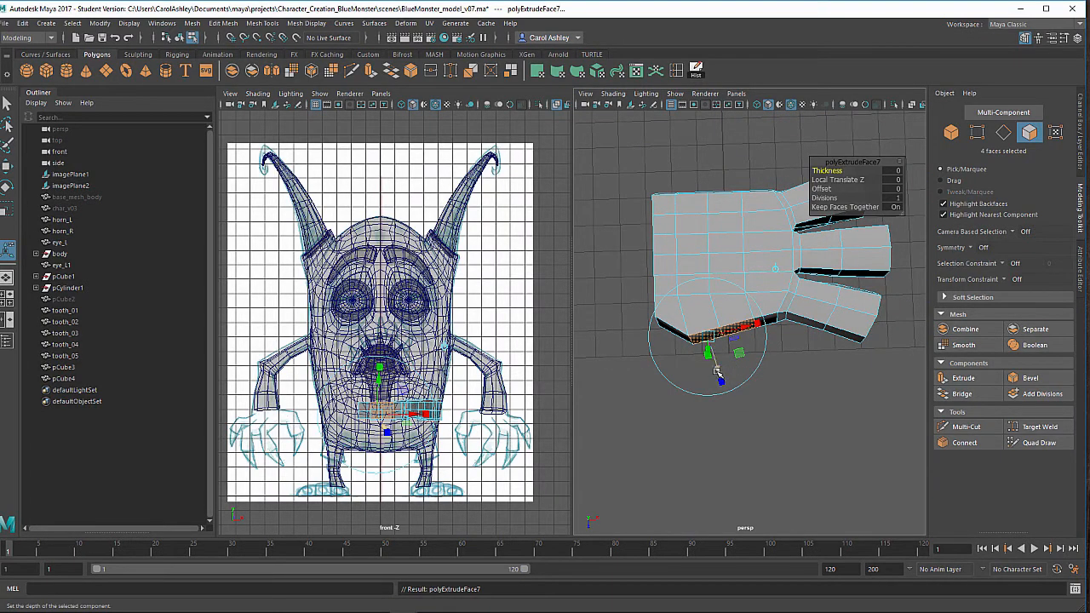
pyautogui.moveTo(717, 373); pyautogui.dragTo(793, 352)
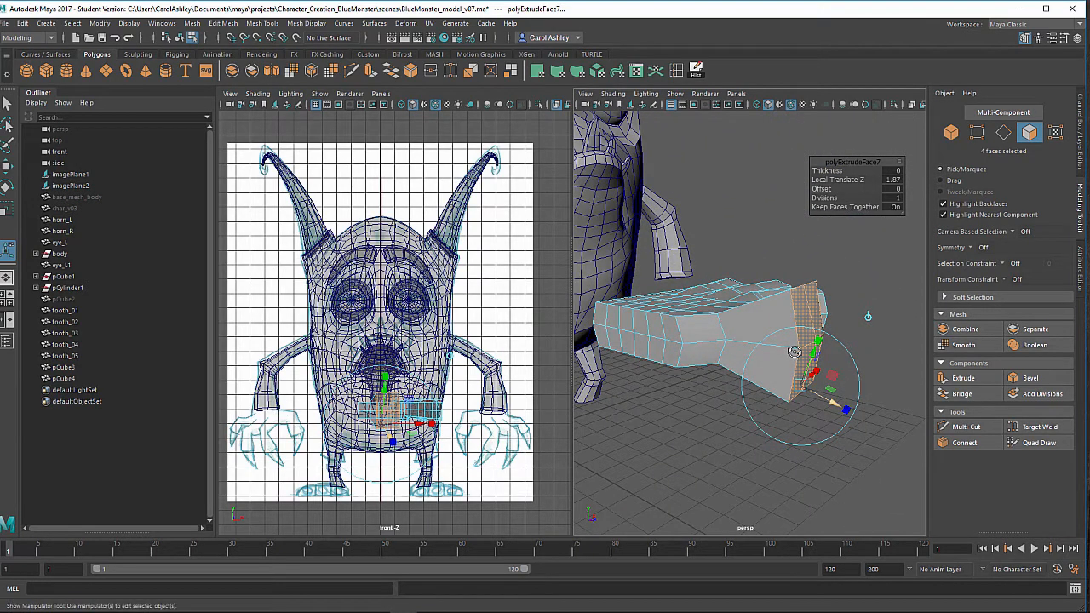
pyautogui.hotkey('ctrl', 'z')
pyautogui.click(798, 280)
pyautogui.moveTo(768, 340); pyautogui.dragTo(728, 426)
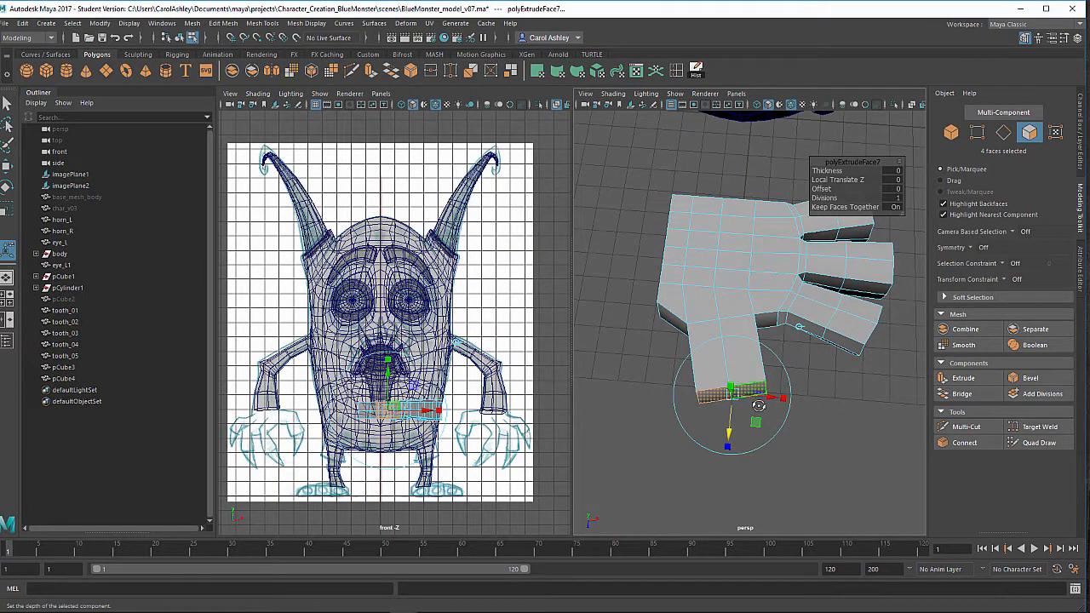
pyautogui.scroll(4, 759, 406)
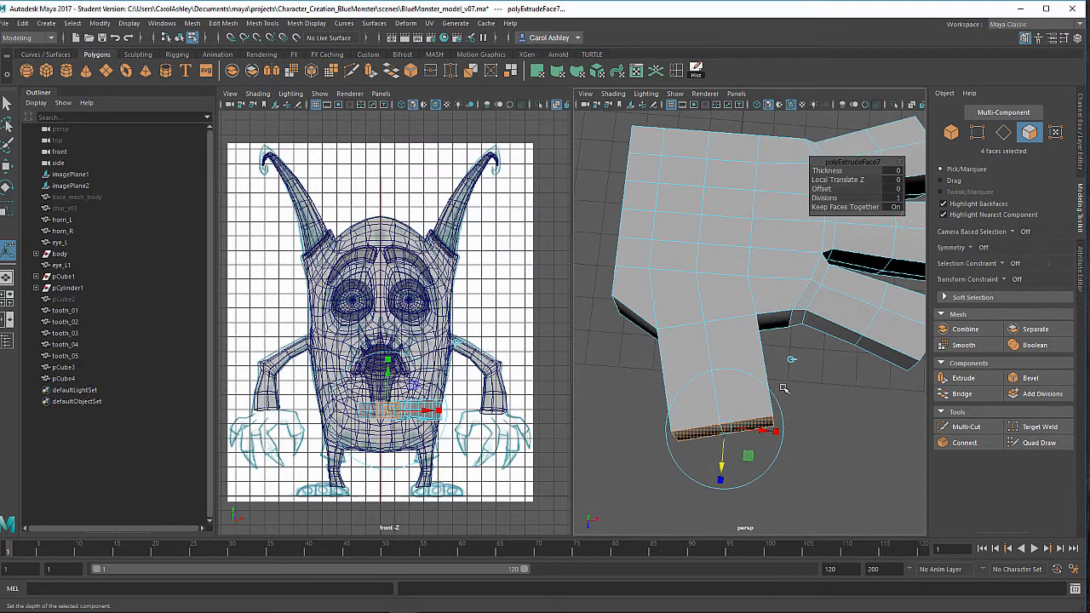
# Scale the thumb's four end faces down, including along Y, to taper the tip.
pyautogui.press('r')
pyautogui.press('e')
pyautogui.press('r')
pyautogui.moveTo(726, 429); pyautogui.dragTo(801, 308)
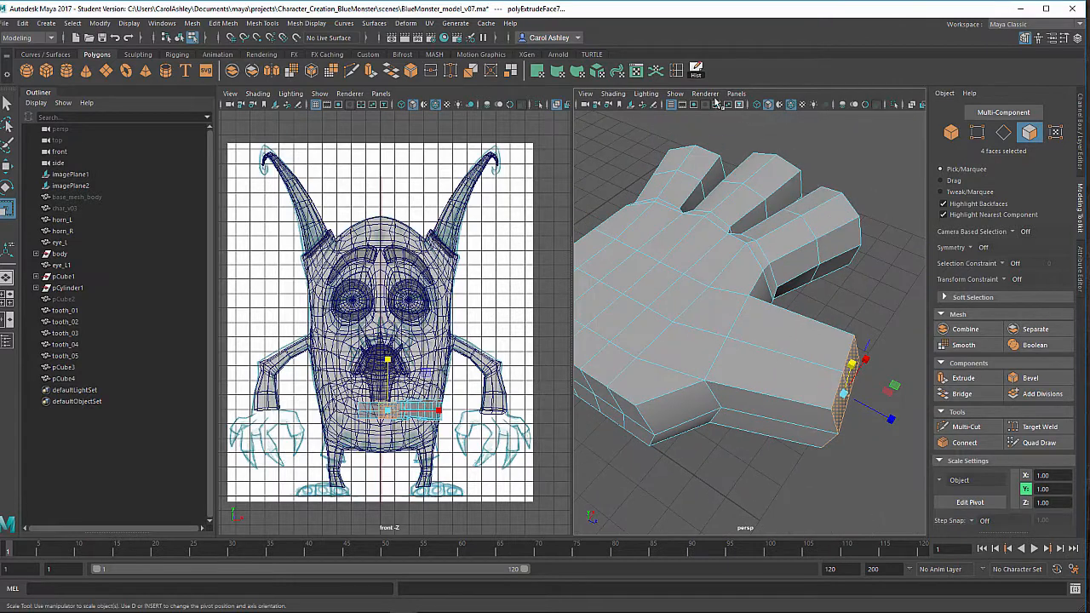
# Insert an edge loop around the thumb, midway between base and tip, and move it to about X 0.48.
pyautogui.click(677, 70)
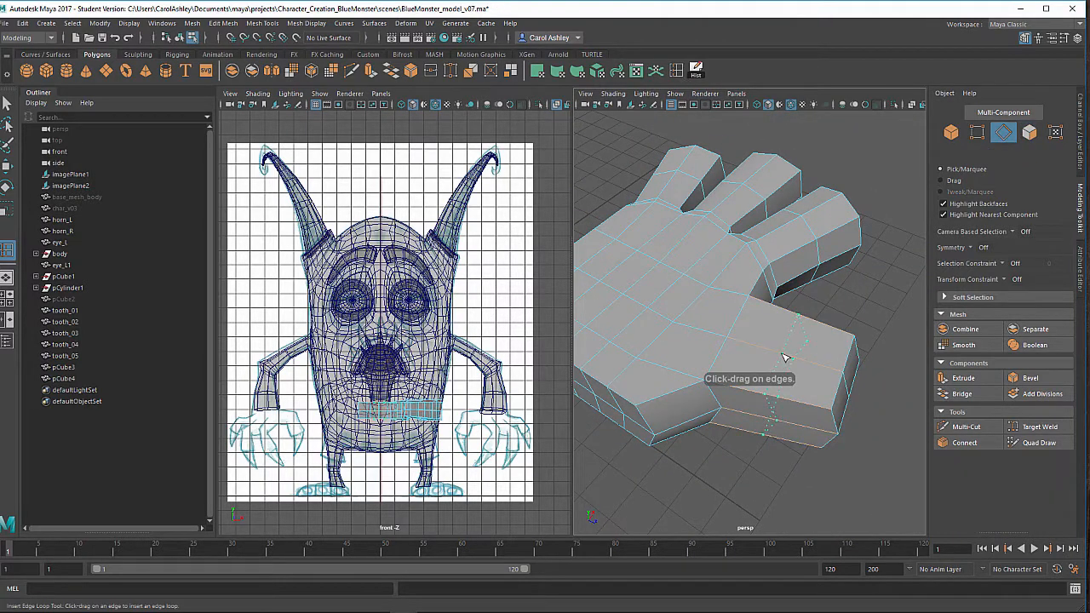
pyautogui.click(785, 357)
pyautogui.press('r')
pyautogui.moveTo(785, 358)
pyautogui.keyDown('alt'); pyautogui.mouseDown()
pyautogui.moveTo(745, 417)
pyautogui.moveTo(742, 397)
pyautogui.moveTo(785, 378)
pyautogui.mouseUp(); pyautogui.keyUp('alt')
pyautogui.press('w')
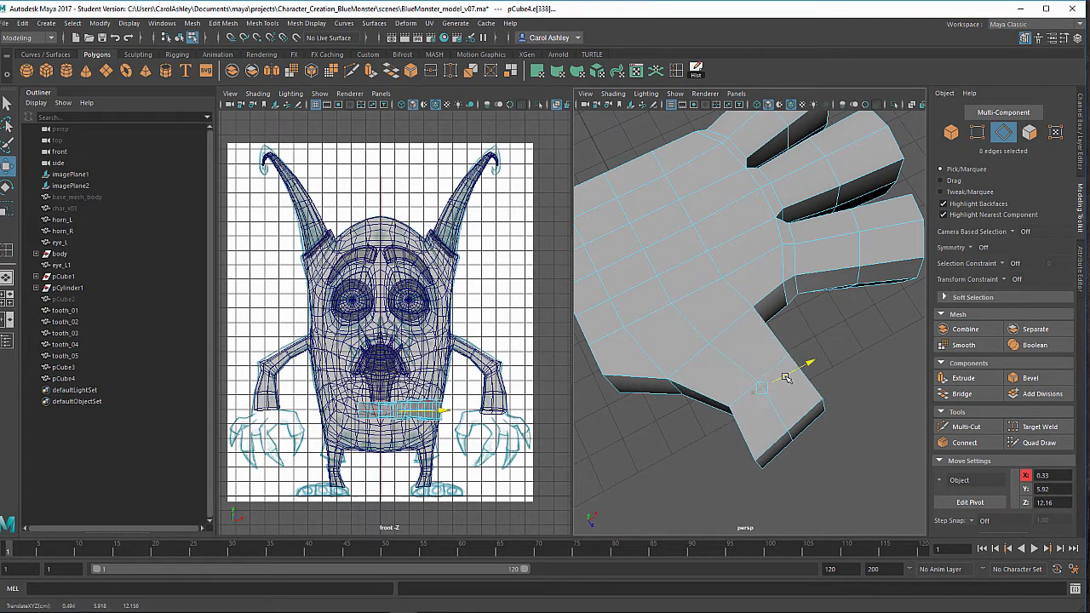
# Scale the thumb's middle edge loop along Y to about 1.2 to thicken the thumb there.
pyautogui.keyDown('alt'); pyautogui.moveTo(746, 416); pyautogui.dragTo(631, 355); pyautogui.keyUp('alt')
pyautogui.press('r')
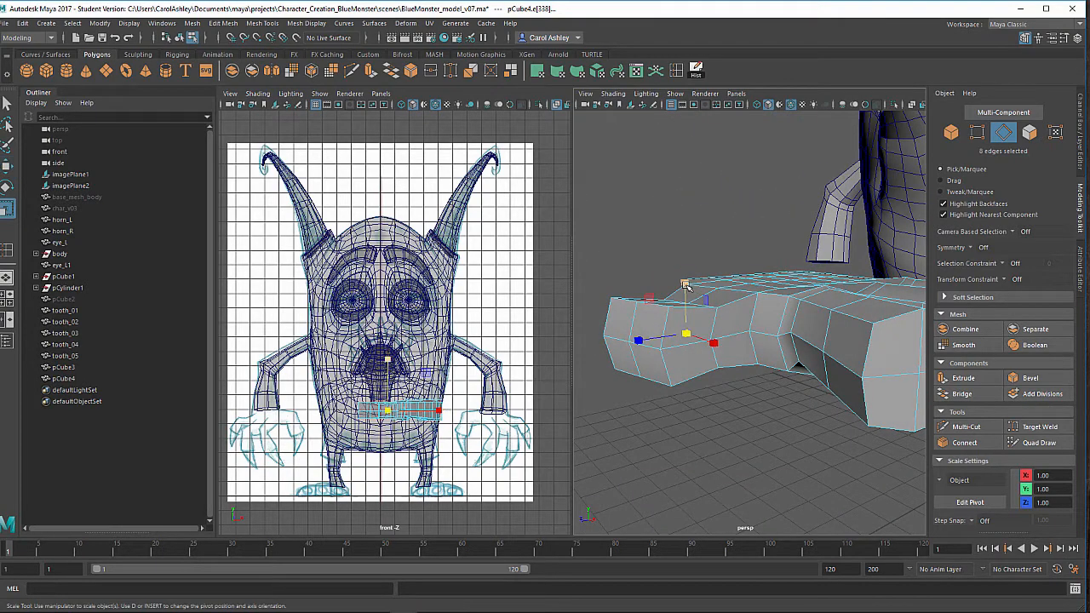
pyautogui.moveTo(687, 282); pyautogui.dragTo(688, 273)
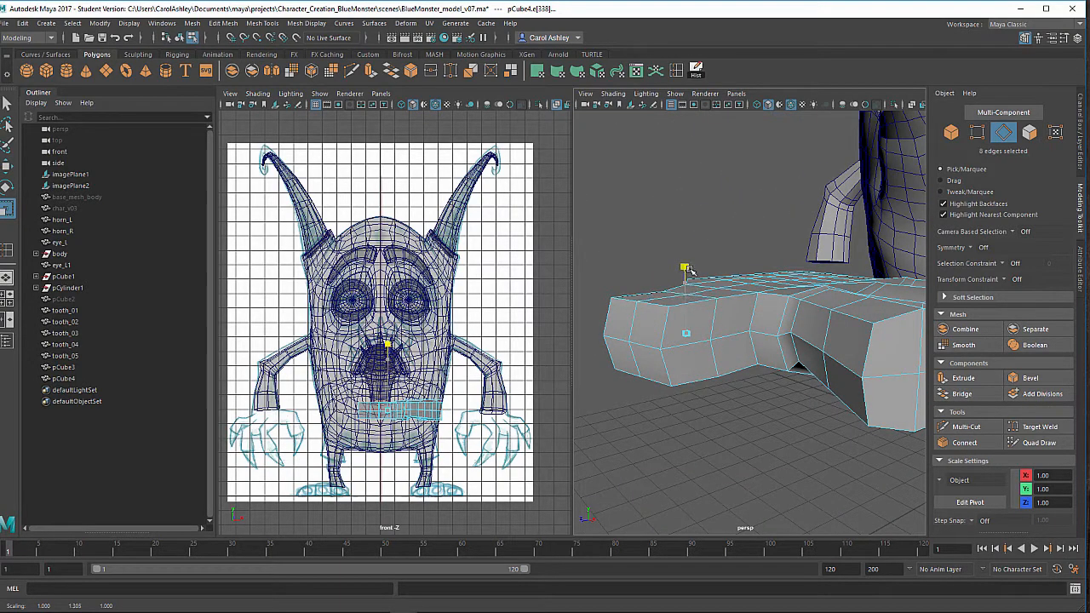
pyautogui.keyDown('alt'); pyautogui.moveTo(684, 275); pyautogui.dragTo(740, 375); pyautogui.keyUp('alt')
# Select the three mid-height vertices along the thumb's finger side and move them outward to about X 1.34.
pyautogui.moveTo(728, 274); pyautogui.dragTo(674, 274, button='right')
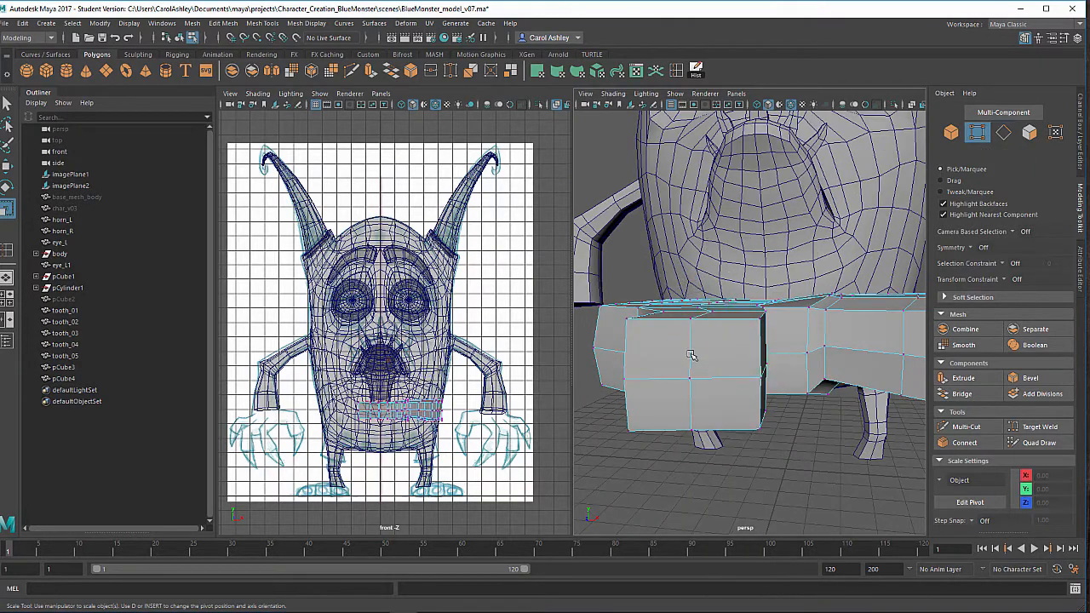
pyautogui.keyDown('alt'); pyautogui.moveTo(691, 356); pyautogui.dragTo(684, 364); pyautogui.keyUp('alt')
pyautogui.click(749, 358)
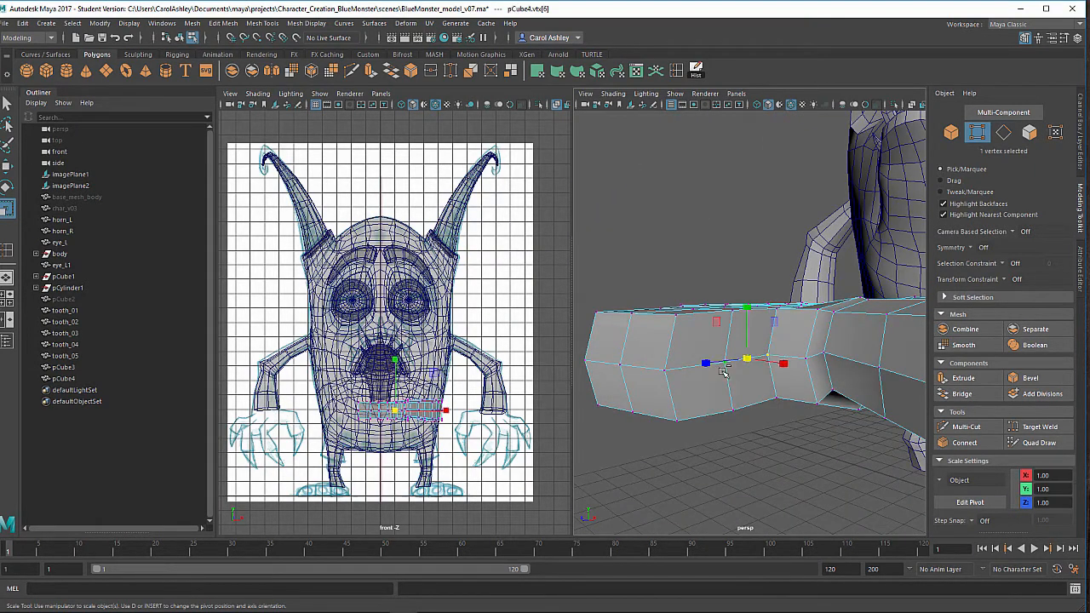
pyautogui.press('w')
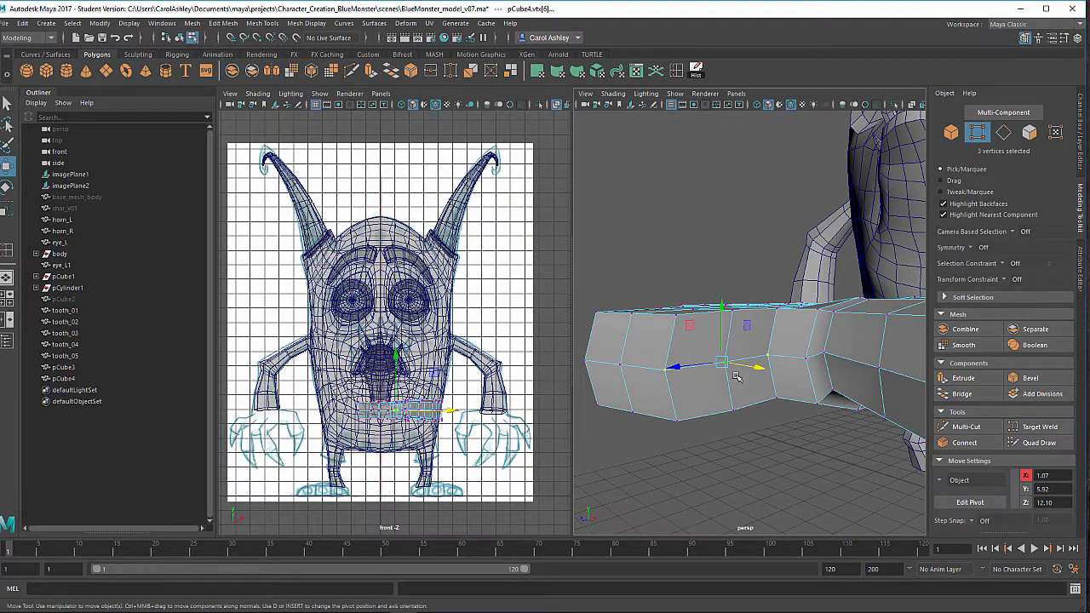
pyautogui.moveTo(738, 377); pyautogui.dragTo(816, 433)
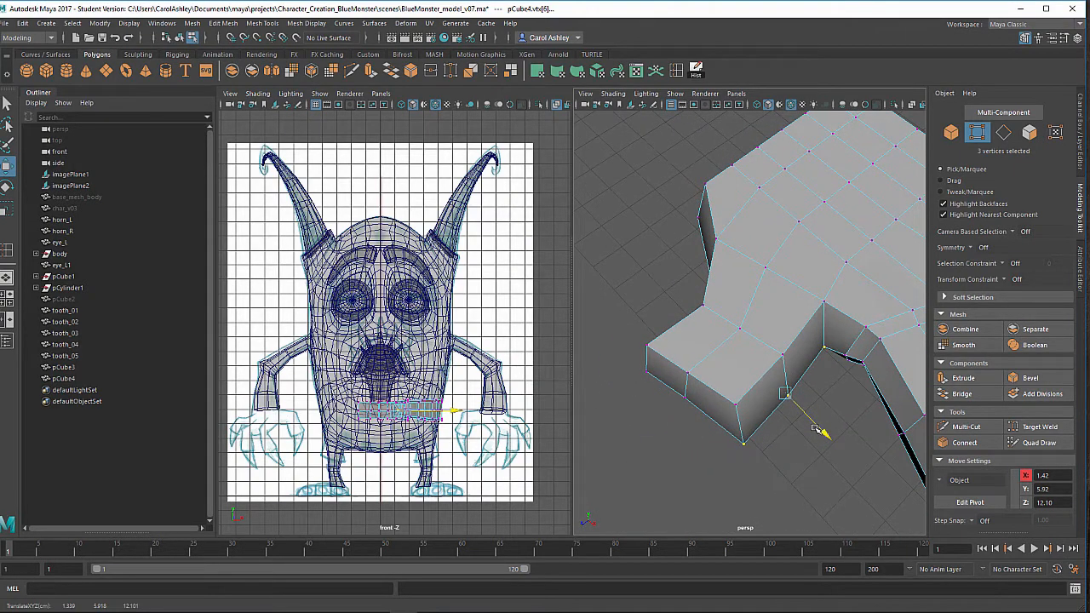
# Adjust the web vertices between thumb and index finger, moving the underside corner to about X 1.04, Y 5.31, Z 11.19.
pyautogui.click(825, 349)
pyautogui.keyDown('alt'); pyautogui.moveTo(815, 388); pyautogui.dragTo(796, 401); pyautogui.keyUp('alt')
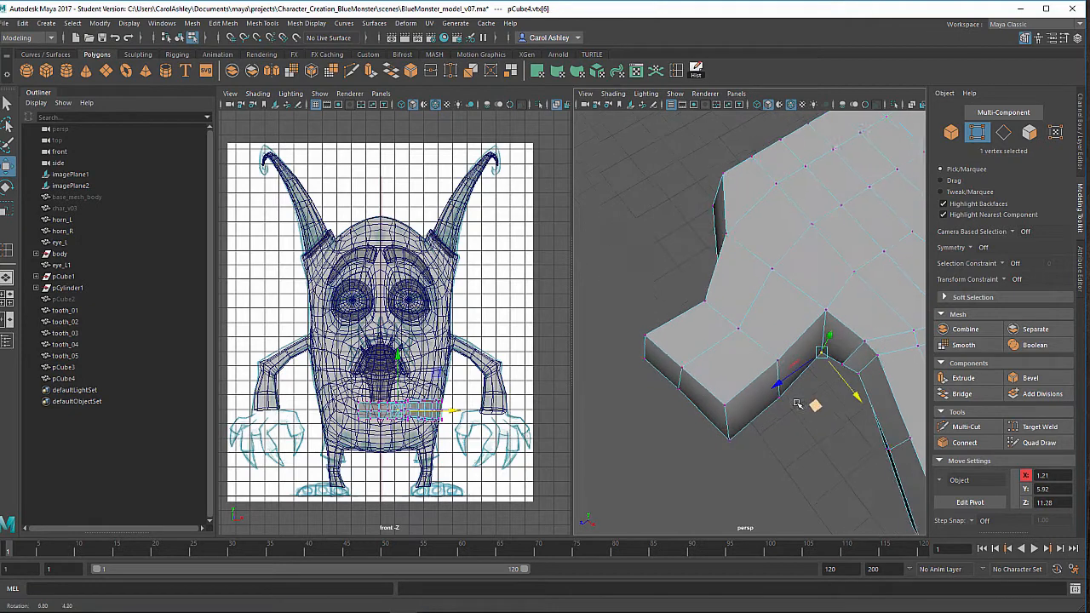
pyautogui.keyDown('alt'); pyautogui.moveTo(795, 401); pyautogui.dragTo(729, 410, button='middle'); pyautogui.keyUp('alt')
pyautogui.keyDown('alt'); pyautogui.moveTo(729, 411); pyautogui.dragTo(766, 390, button='right'); pyautogui.keyUp('alt')
pyautogui.keyDown('alt'); pyautogui.moveTo(743, 406); pyautogui.dragTo(750, 370); pyautogui.keyUp('alt')
pyautogui.click(707, 293)
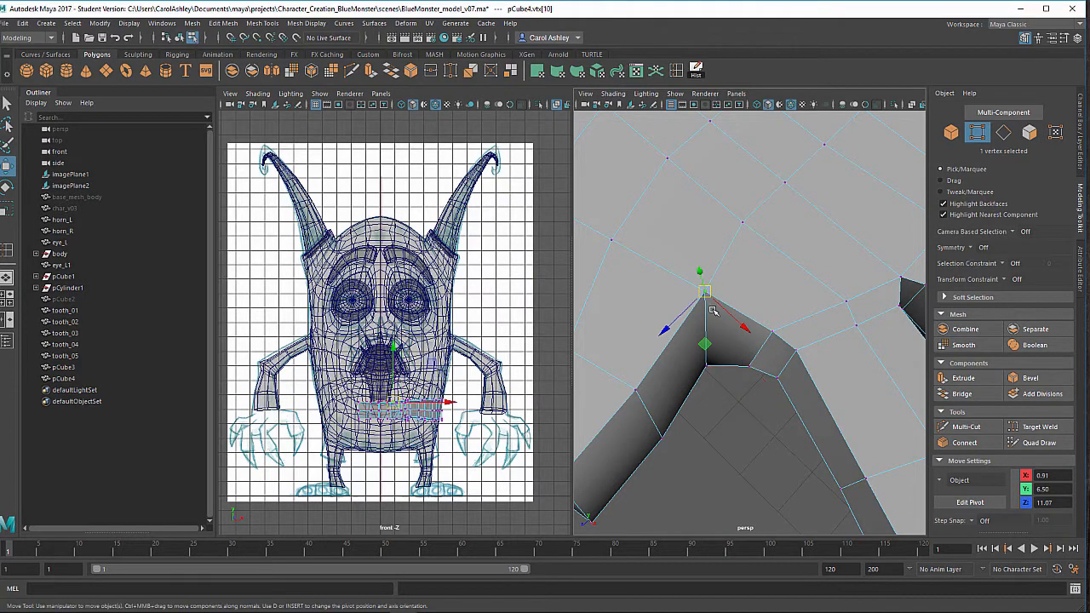
pyautogui.moveTo(709, 295); pyautogui.dragTo(707, 167)
pyautogui.click(694, 299)
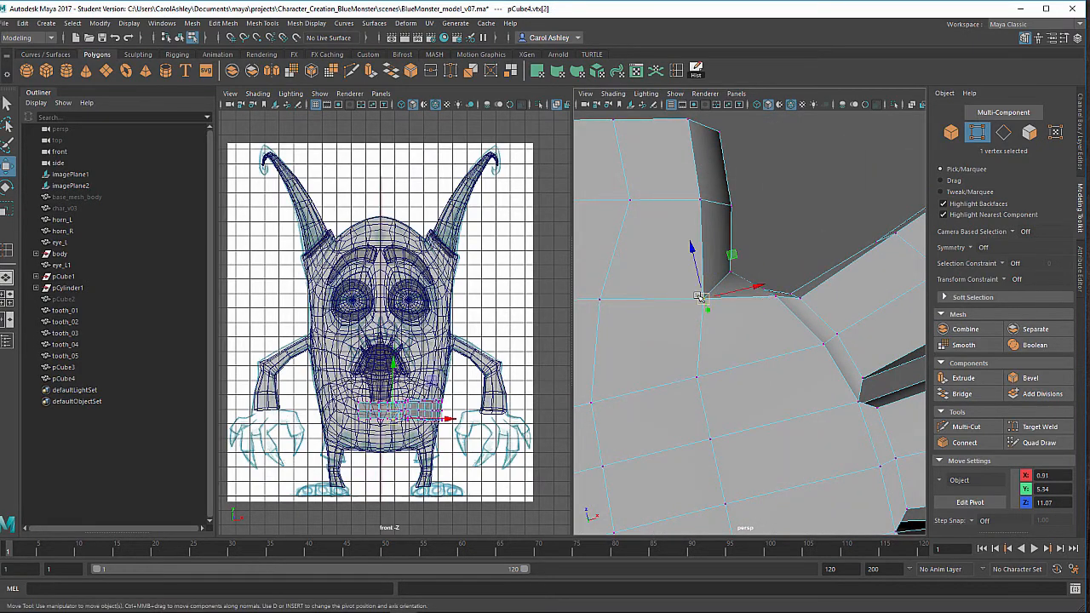
pyautogui.moveTo(704, 299); pyautogui.dragTo(716, 281)
pyautogui.keyDown('alt'); pyautogui.moveTo(705, 331); pyautogui.dragTo(674, 320, button='right'); pyautogui.keyUp('alt')
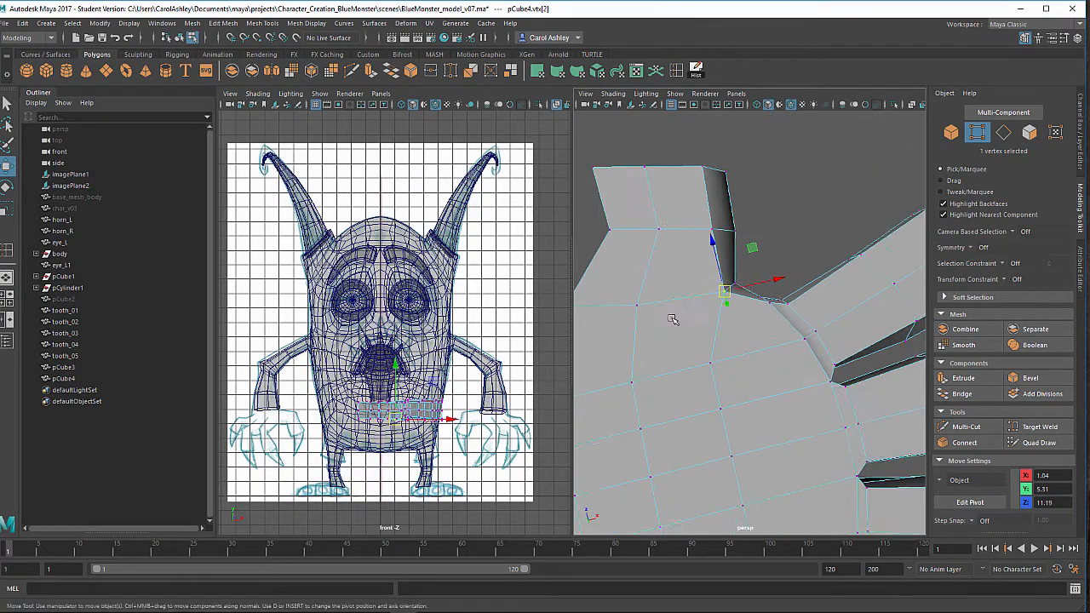
# Move the mid-height vertices along the thumb's wrist side outward to round that side.
pyautogui.keyDown('alt'); pyautogui.moveTo(675, 320); pyautogui.dragTo(798, 355, button='middle'); pyautogui.keyUp('alt')
pyautogui.keyDown('alt'); pyautogui.moveTo(792, 355); pyautogui.dragTo(780, 474); pyautogui.keyUp('alt')
pyautogui.keyDown('alt'); pyautogui.moveTo(813, 440); pyautogui.dragTo(758, 432); pyautogui.keyUp('alt')
pyautogui.moveTo(787, 375); pyautogui.dragTo(788, 376)
pyautogui.moveTo(681, 465); pyautogui.dragTo(873, 367)
pyautogui.moveTo(786, 449); pyautogui.dragTo(772, 365)
pyautogui.click(801, 354)
pyautogui.keyDown('shift'); pyautogui.click(824, 334); pyautogui.keyUp('shift')
pyautogui.click(771, 385)
pyautogui.keyDown('shift'); pyautogui.click(751, 377); pyautogui.keyUp('shift')
# Select the central row of underside vertices running from the thumb into the palm and lower it slightly.
pyautogui.click(770, 359)
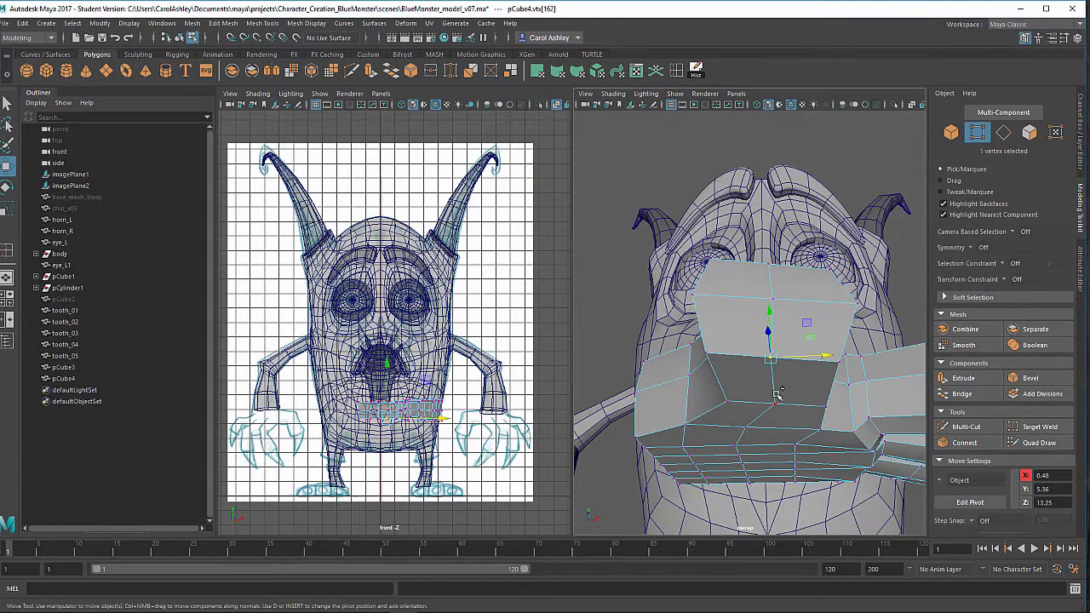
pyautogui.keyDown('shift'); pyautogui.click(762, 430); pyautogui.keyUp('shift')
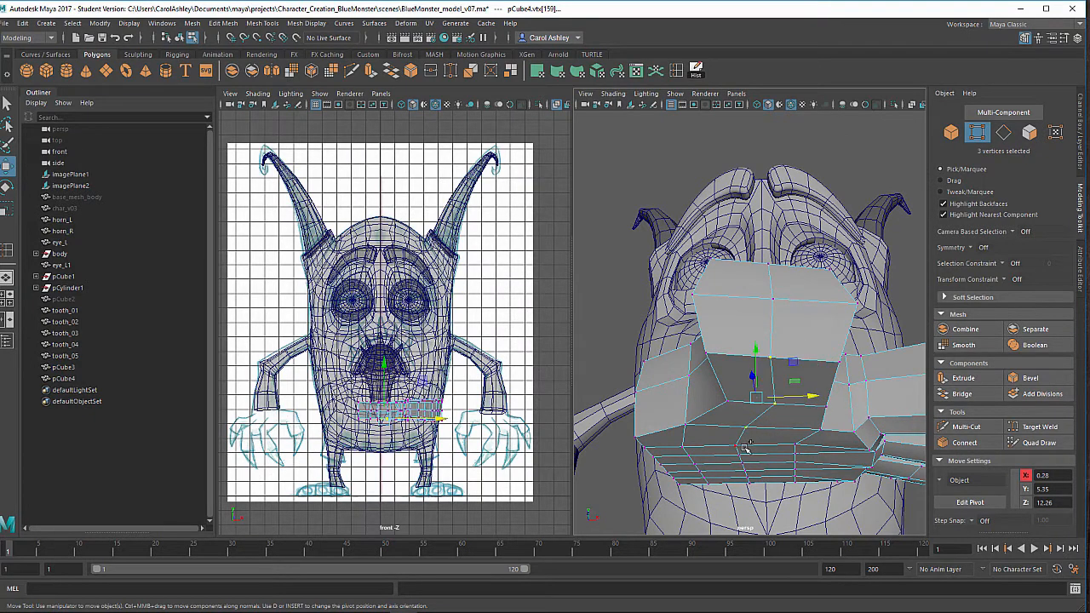
pyautogui.keyDown('shift'); pyautogui.click(745, 440); pyautogui.keyUp('shift')
pyautogui.keyDown('alt'); pyautogui.moveTo(745, 440); pyautogui.dragTo(766, 382); pyautogui.keyUp('alt')
# Select four vertices on the central top row running from the thumb into the palm and raise them to about Y 6.59.
pyautogui.click(768, 368)
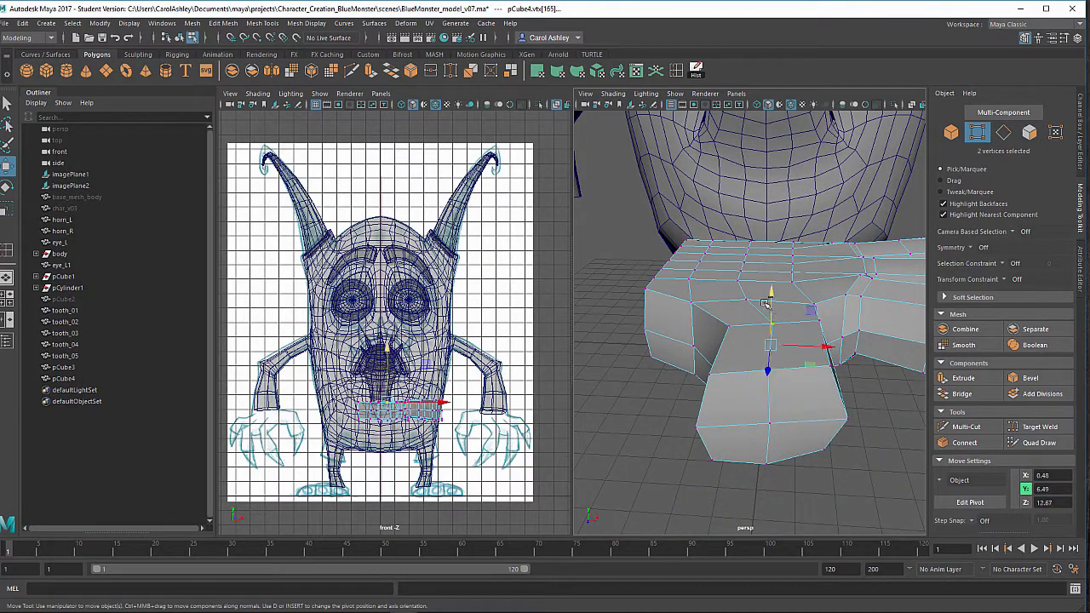
pyautogui.keyDown('shift'); pyautogui.click(739, 279); pyautogui.keyUp('shift')
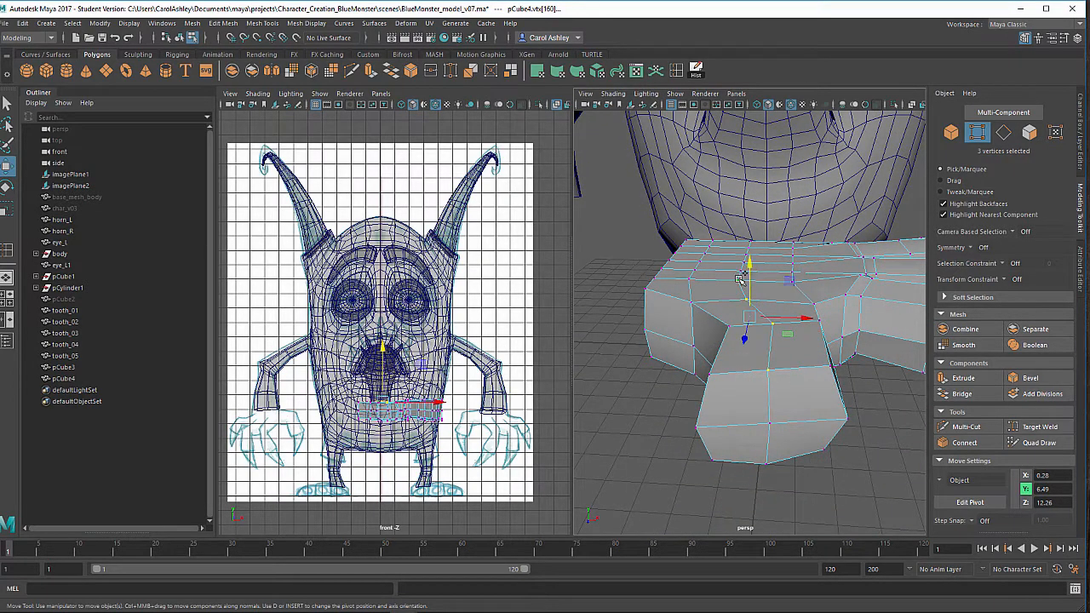
pyautogui.moveTo(749, 274); pyautogui.dragTo(748, 266)
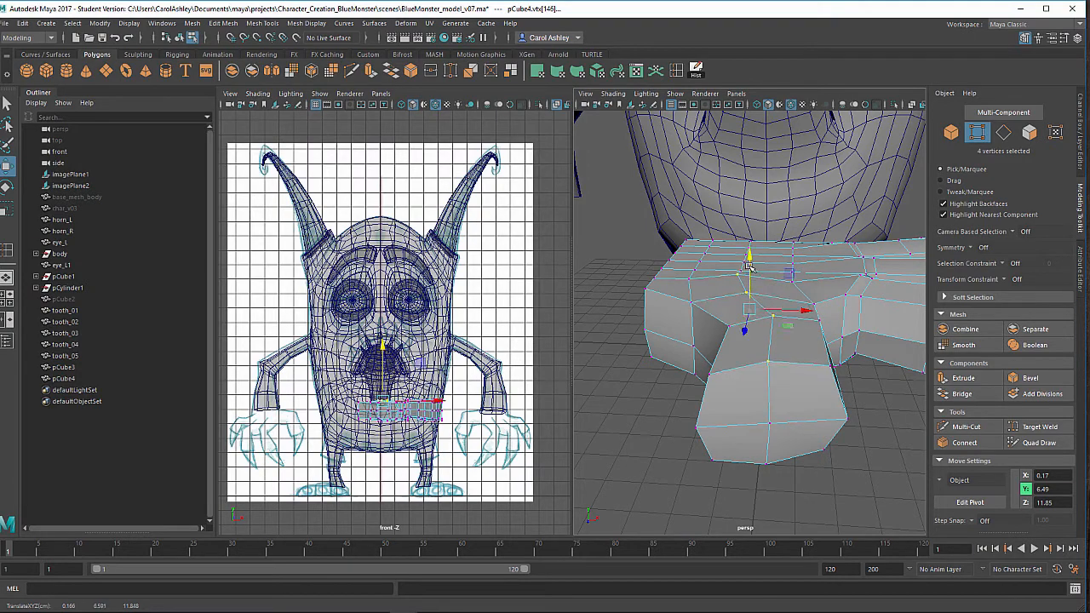
pyautogui.keyDown('alt'); pyautogui.moveTo(752, 362); pyautogui.dragTo(763, 321); pyautogui.keyUp('alt')
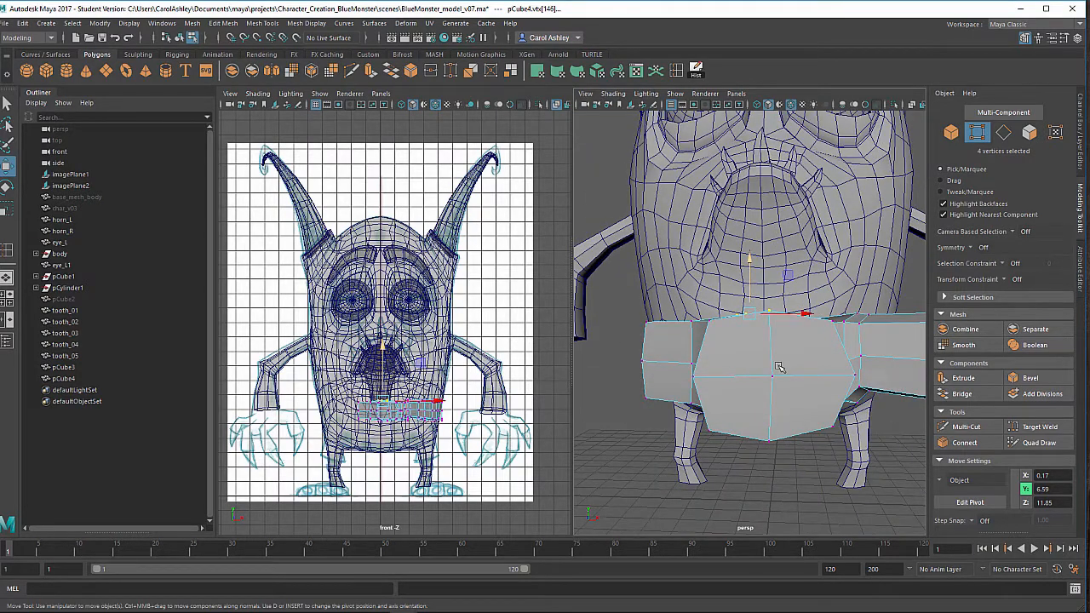
# Move the thumb web vertices to about X 1.05, Z 11.30 and the adjacent index-finger base vertex to about X 1.39, Z 10.96.
pyautogui.keyDown('alt'); pyautogui.moveTo(778, 367); pyautogui.dragTo(767, 311); pyautogui.keyUp('alt')
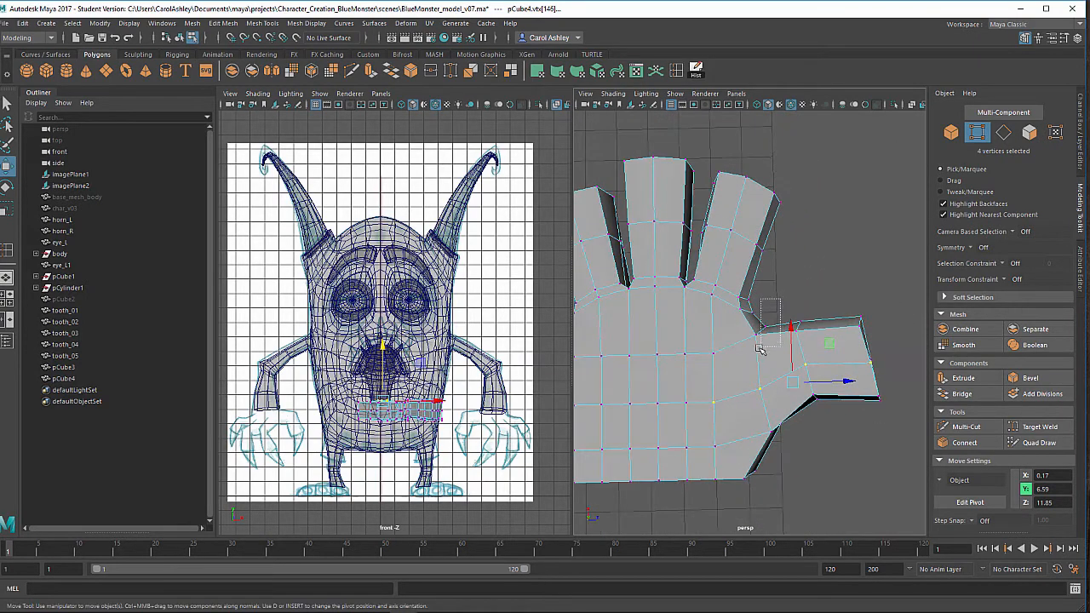
pyautogui.moveTo(760, 349); pyautogui.dragTo(761, 341)
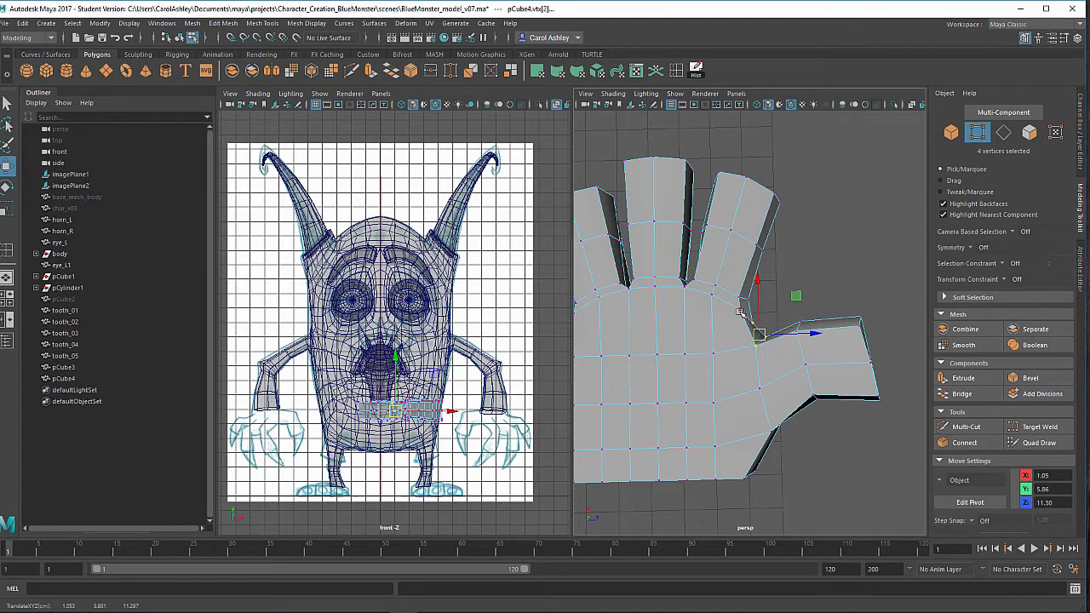
pyautogui.click(740, 312)
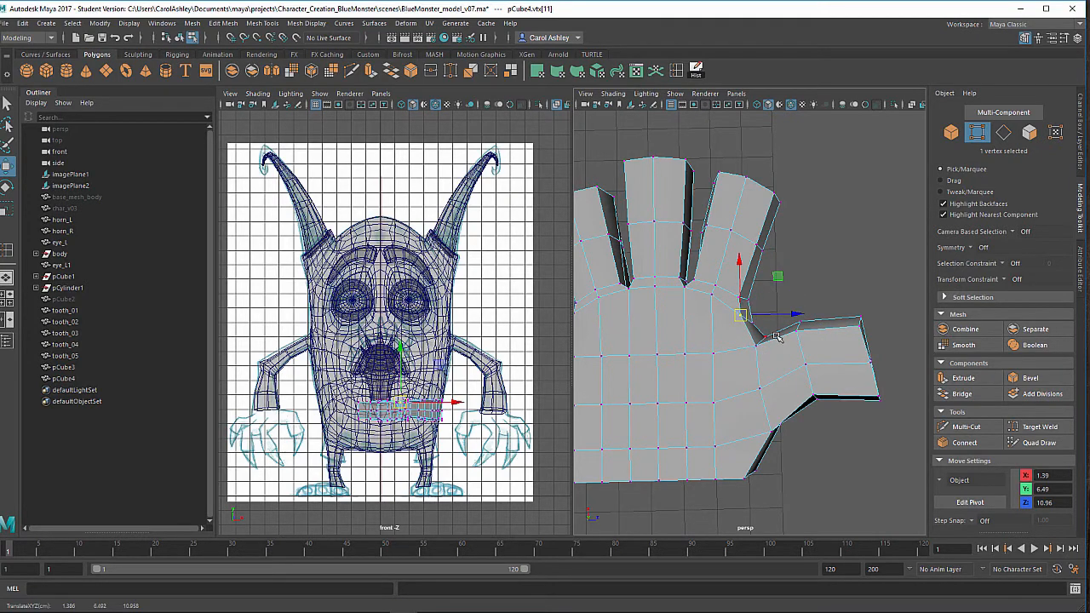
# Adjust the wrist-side corner at the thumb's base to about X -0.54 and narrow the thumb's middle vertex loop along X.
pyautogui.keyDown('alt'); pyautogui.moveTo(799, 445); pyautogui.dragTo(662, 296); pyautogui.keyUp('alt')
pyautogui.click(745, 429)
pyautogui.click(647, 334)
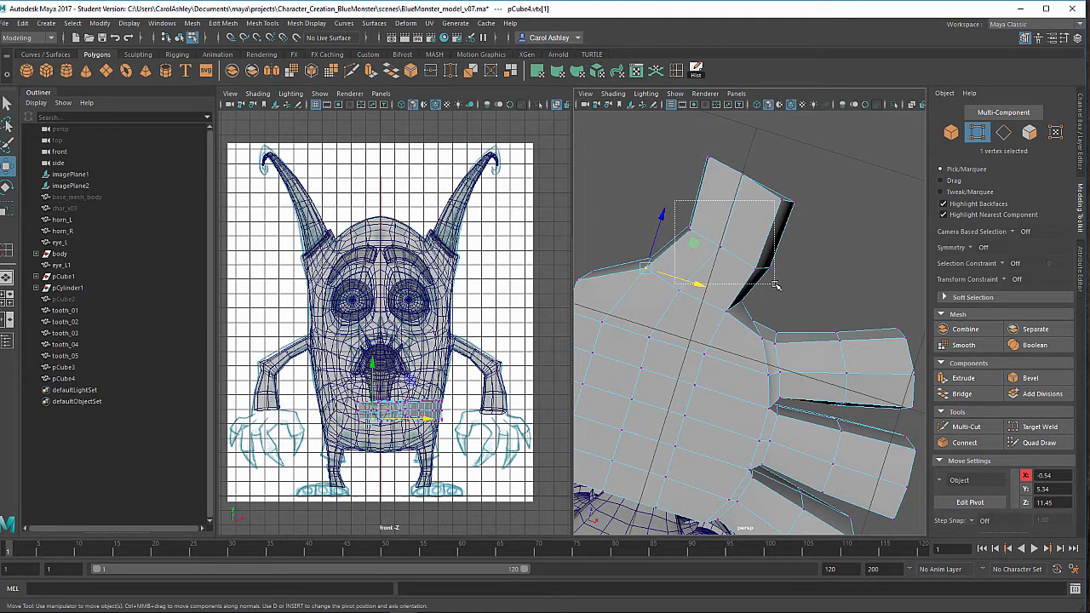
pyautogui.moveTo(776, 286); pyautogui.dragTo(771, 241)
pyautogui.press('r')
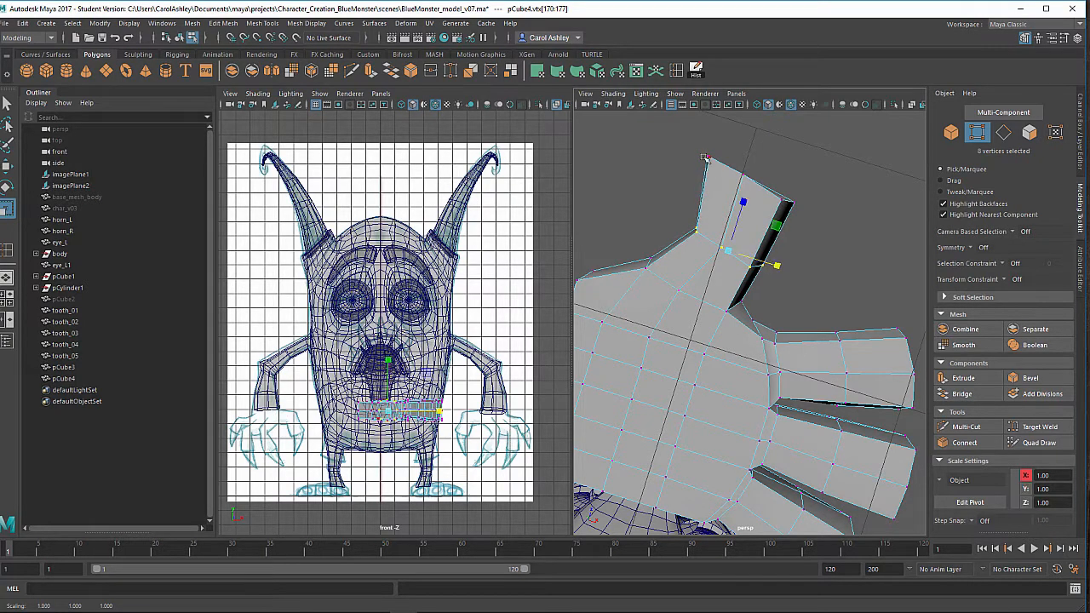
# Select the three central vertices of the thumb's tip and pull them outward along Z to round the end.
pyautogui.keyDown('alt'); pyautogui.moveTo(722, 193); pyautogui.dragTo(711, 329); pyautogui.keyUp('alt')
pyautogui.keyDown('alt'); pyautogui.moveTo(711, 328); pyautogui.dragTo(752, 332, button='right'); pyautogui.keyUp('alt')
pyautogui.keyDown('alt'); pyautogui.moveTo(752, 332); pyautogui.dragTo(790, 295, button='middle'); pyautogui.keyUp('alt')
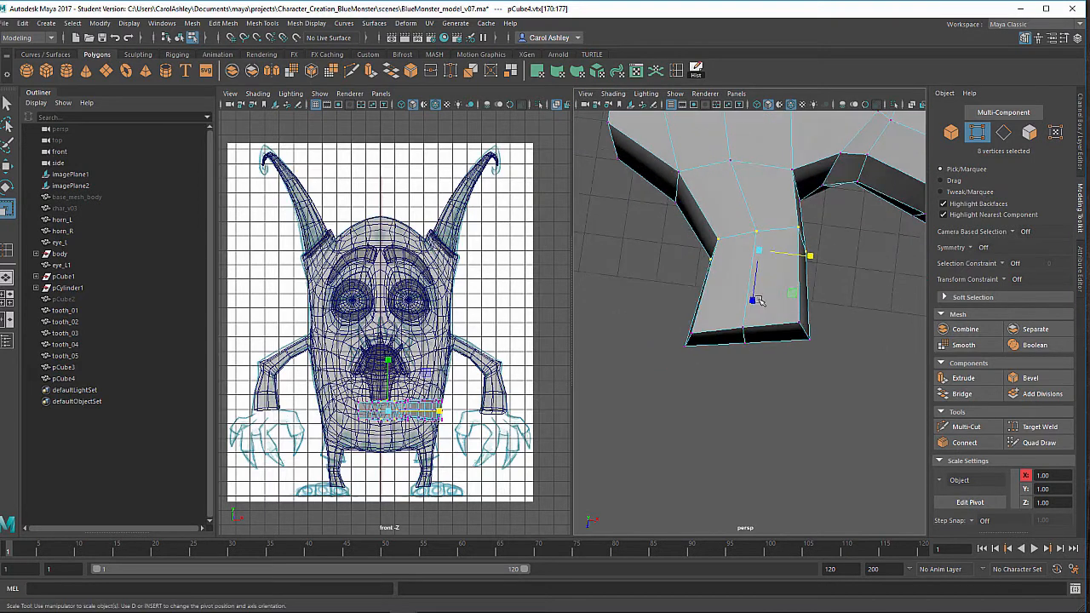
pyautogui.moveTo(736, 361); pyautogui.dragTo(760, 320)
pyautogui.press('e')
pyautogui.press('w')
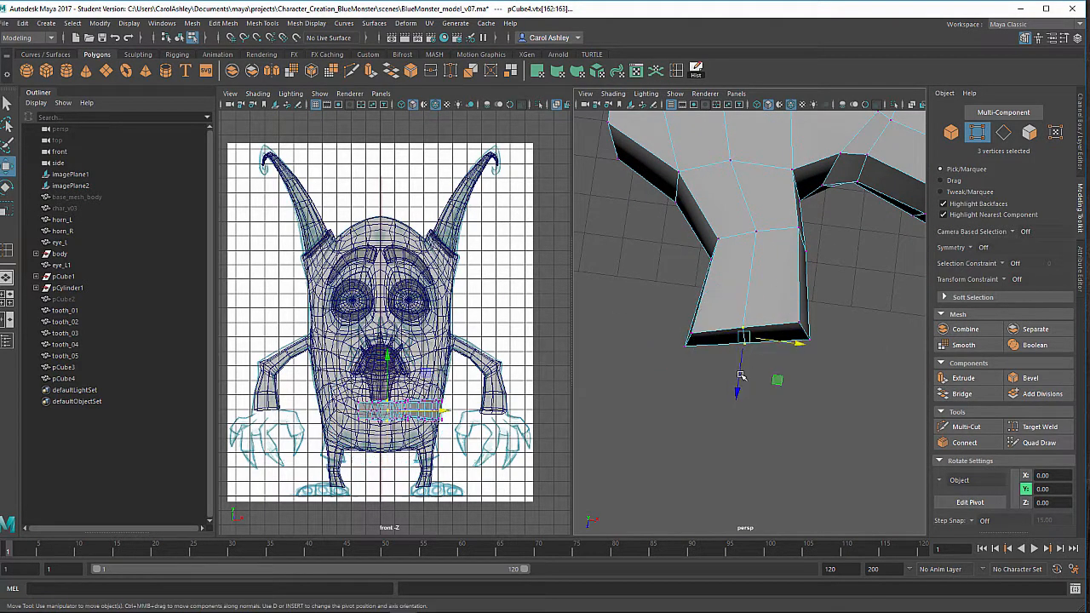
pyautogui.moveTo(743, 374); pyautogui.dragTo(730, 407)
# Select the three central vertices of the index fingertip and move them outward to about X 4.07, Z 11.21.
pyautogui.keyDown('alt'); pyautogui.moveTo(731, 406); pyautogui.dragTo(611, 383); pyautogui.keyUp('alt')
pyautogui.keyDown('alt'); pyautogui.moveTo(749, 384); pyautogui.dragTo(766, 362); pyautogui.keyUp('alt')
pyautogui.keyDown('alt'); pyautogui.moveTo(766, 362); pyautogui.dragTo(773, 376, button='middle'); pyautogui.keyUp('alt')
pyautogui.keyDown('alt'); pyautogui.moveTo(773, 375); pyautogui.dragTo(780, 460); pyautogui.keyUp('alt')
pyautogui.moveTo(762, 348); pyautogui.dragTo(760, 349)
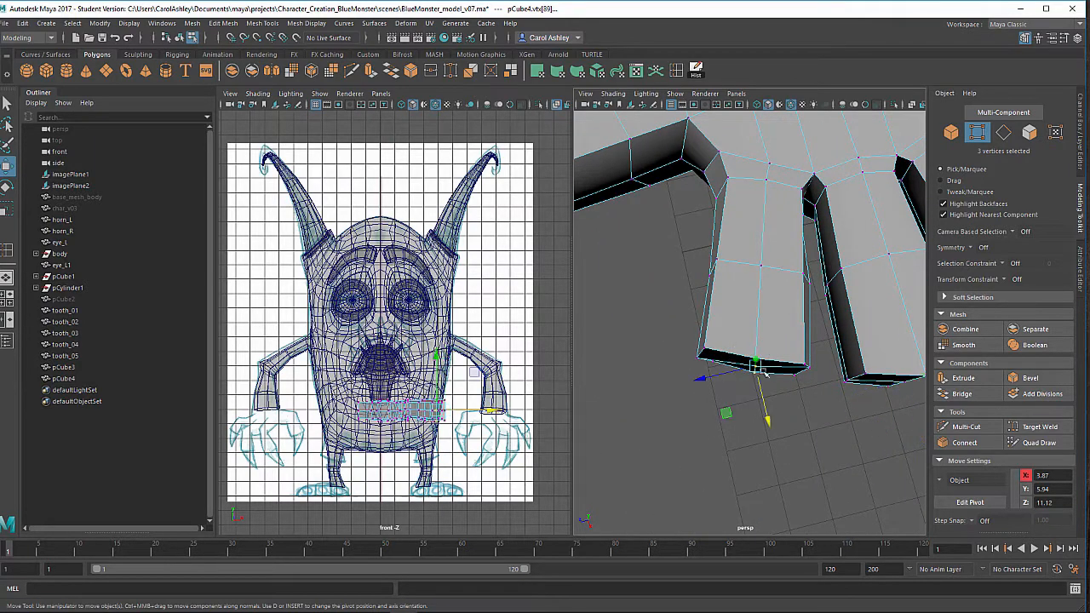
pyautogui.moveTo(757, 399); pyautogui.dragTo(728, 393)
# Move the lower and upper thumb-side corner vertices of the index fingertip to about X 3.65 and X 3.66.
pyautogui.keyDown('alt'); pyautogui.moveTo(739, 366); pyautogui.dragTo(757, 229); pyautogui.keyUp('alt')
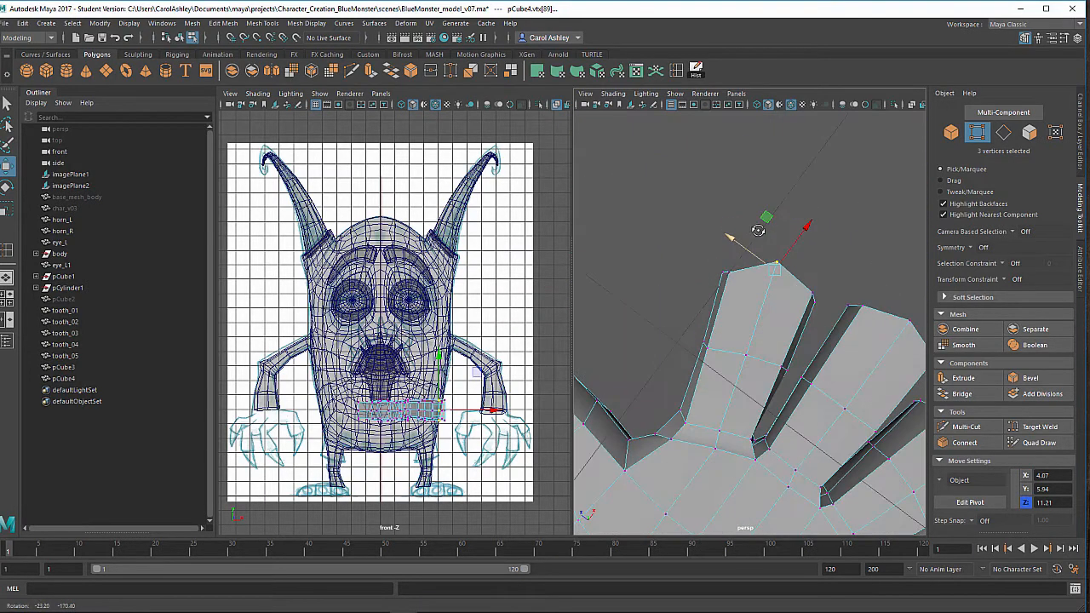
pyautogui.click(737, 271)
pyautogui.keyDown('alt'); pyautogui.moveTo(741, 290); pyautogui.dragTo(839, 256); pyautogui.keyUp('alt')
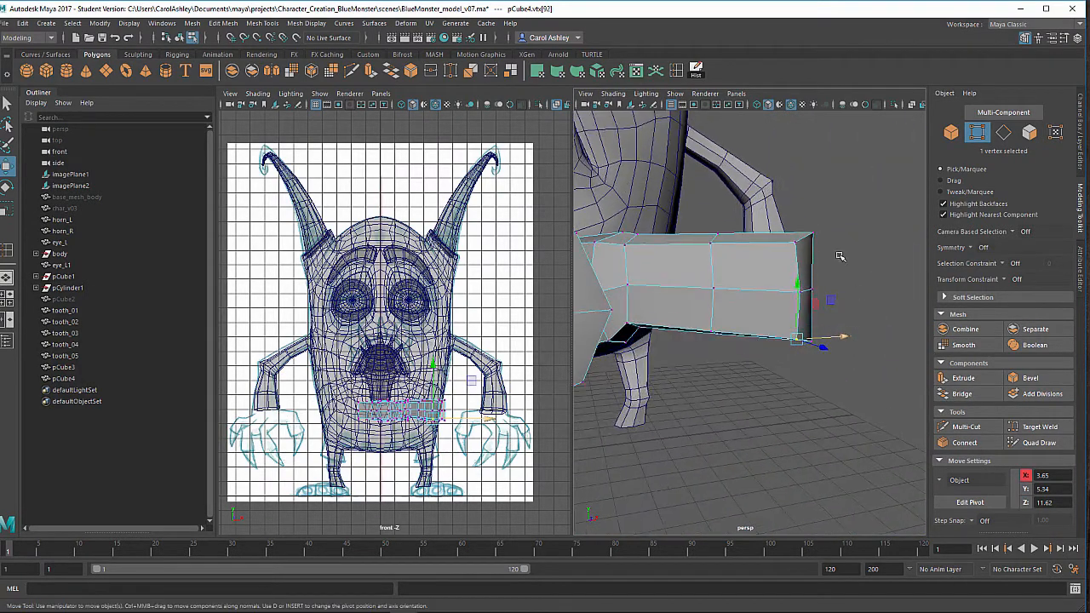
pyautogui.click(800, 243)
pyautogui.click(818, 246)
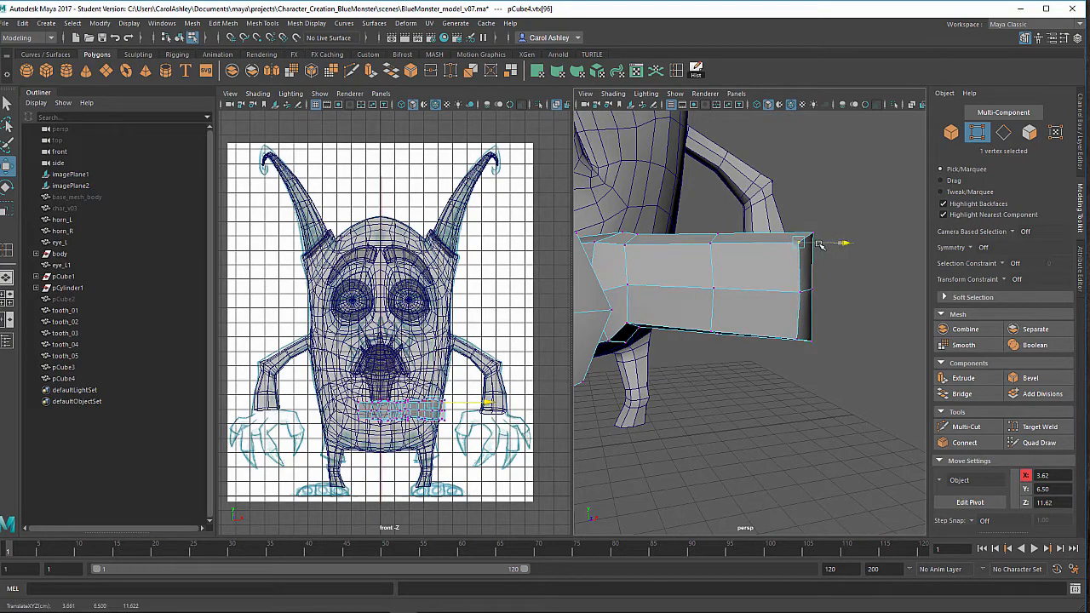
# Refine the index finger by adjusting the tip's centre vertex and moving its three thumb-side middle vertices to about X 2.67, Z 11.34.
pyautogui.keyDown('alt'); pyautogui.moveTo(801, 321); pyautogui.dragTo(885, 244); pyautogui.keyUp('alt')
pyautogui.keyDown('ctrl'); pyautogui.moveTo(834, 299); pyautogui.dragTo(777, 391); pyautogui.keyUp('ctrl')
pyautogui.click(757, 351)
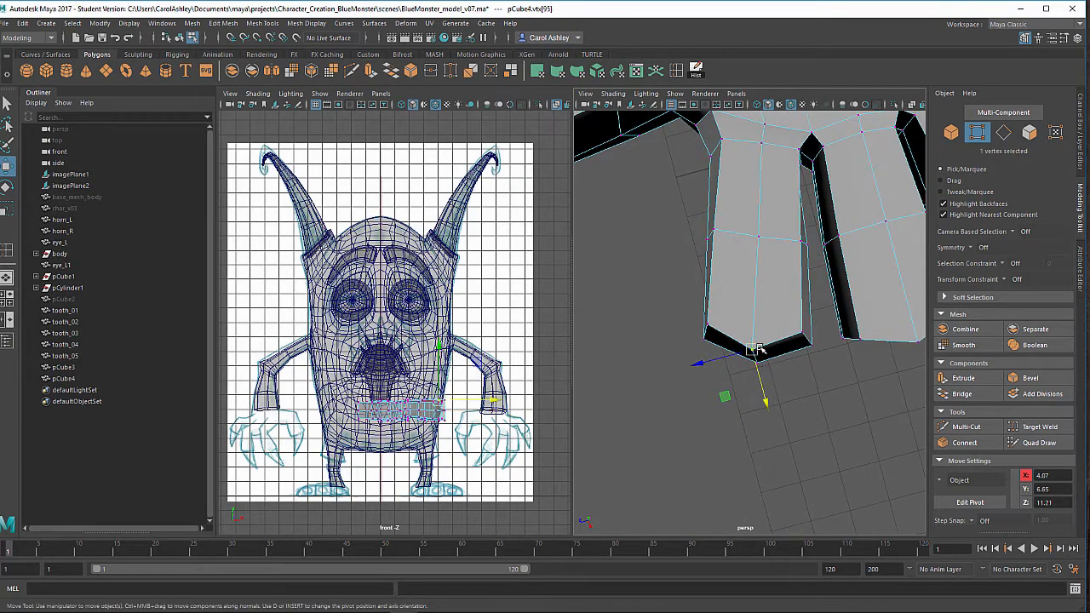
pyautogui.moveTo(757, 350); pyautogui.dragTo(763, 347)
pyautogui.keyDown('alt'); pyautogui.moveTo(827, 366); pyautogui.dragTo(785, 416, button='middle'); pyautogui.keyUp('alt')
pyautogui.moveTo(688, 310); pyautogui.dragTo(679, 298)
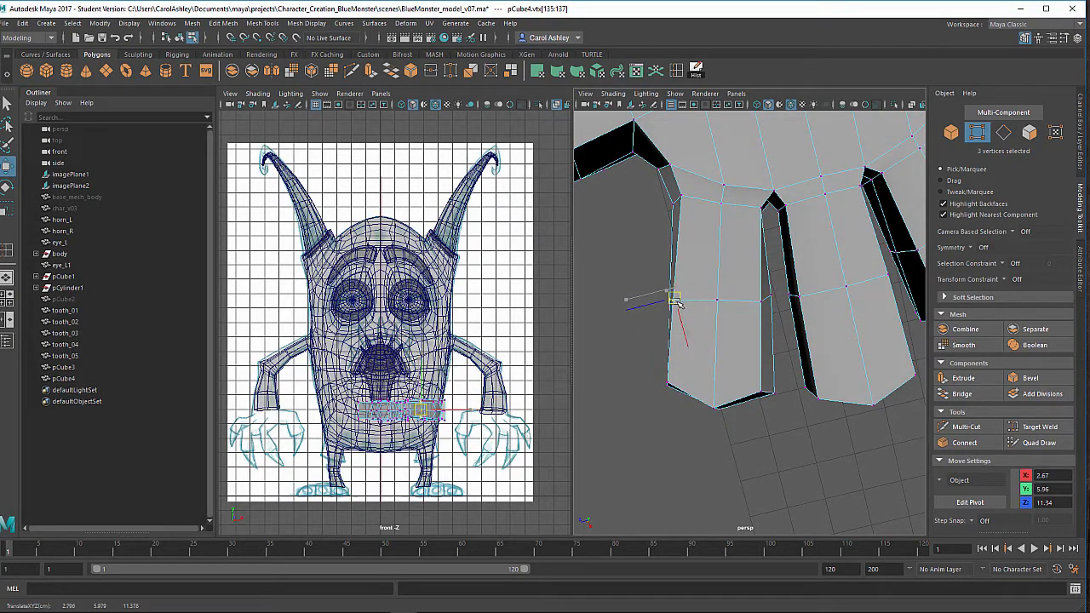
# Move the two thumb-side corner vertices of the index fingertip to about X 3.68 and X 3.74.
pyautogui.click(687, 386)
pyautogui.keyDown('alt'); pyautogui.moveTo(688, 385); pyautogui.dragTo(704, 247); pyautogui.keyUp('alt')
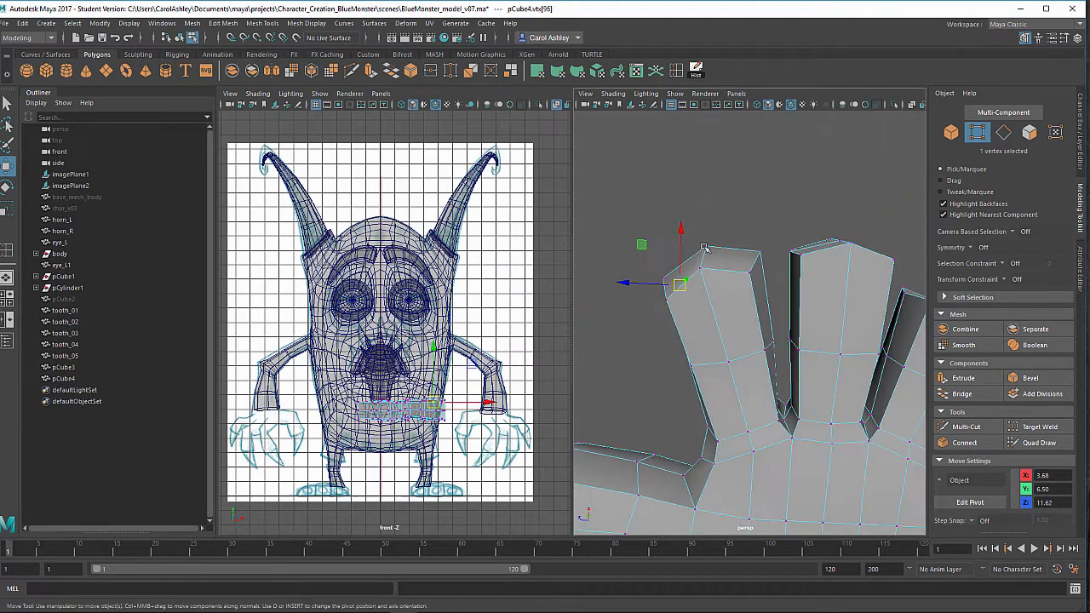
pyautogui.moveTo(667, 288); pyautogui.dragTo(727, 268)
pyautogui.keyDown('alt'); pyautogui.moveTo(737, 280); pyautogui.dragTo(645, 253, button='middle'); pyautogui.keyUp('alt')
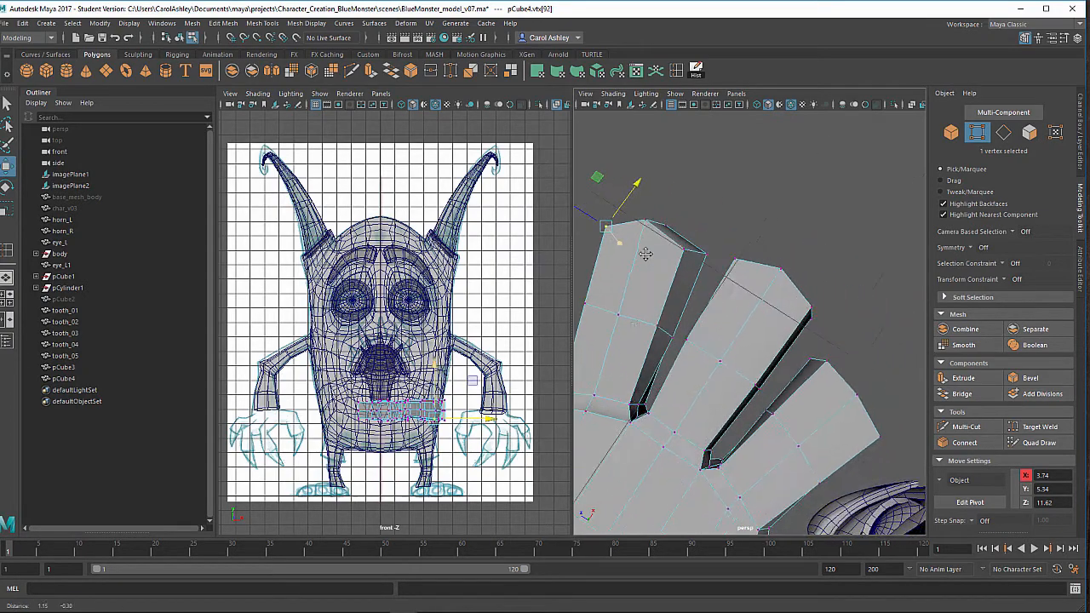
# Adjust the middle-row vertices of the middle and outer fingertips, placing the outer fingertip's selection at about X 3.76, Z 7.89.
pyautogui.keyDown('alt'); pyautogui.moveTo(645, 254); pyautogui.dragTo(717, 452); pyautogui.keyUp('alt')
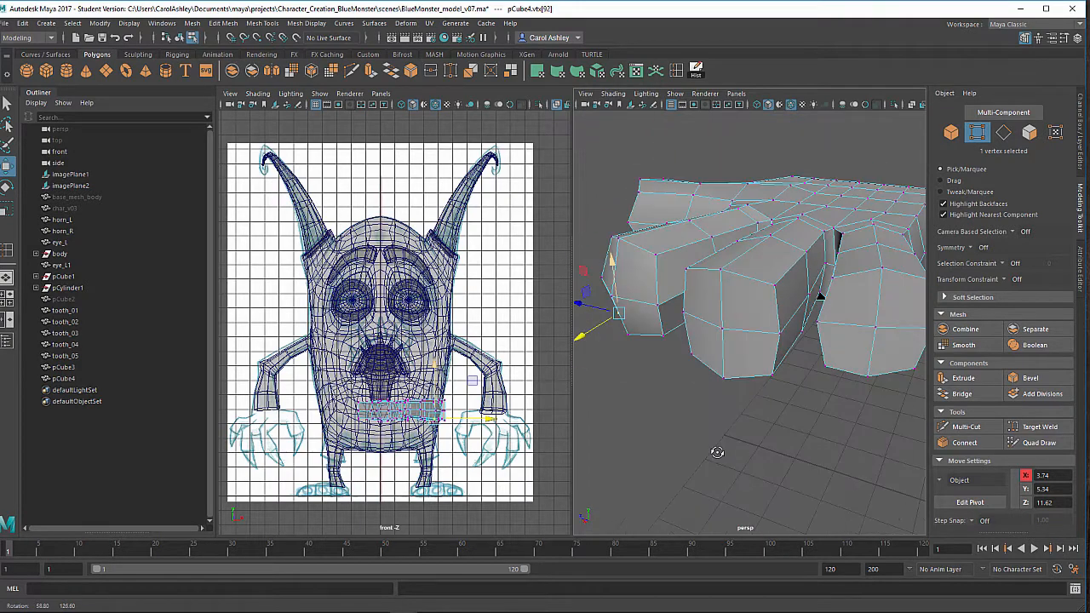
pyautogui.click(751, 338)
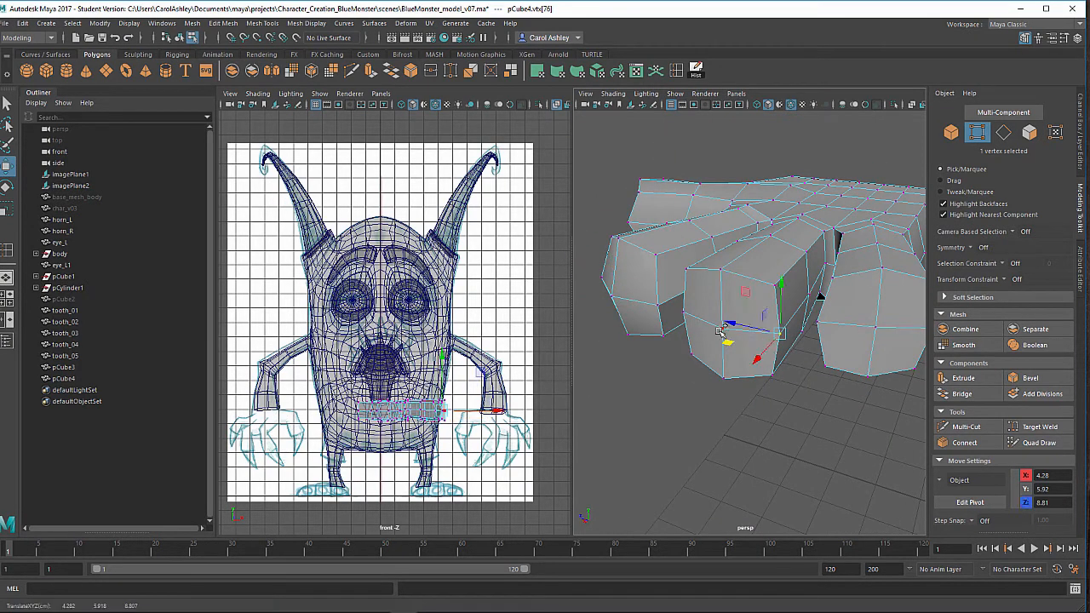
pyautogui.keyDown('shift'); pyautogui.click(709, 325); pyautogui.keyUp('shift')
pyautogui.keyDown('shift'); pyautogui.click(687, 313); pyautogui.keyUp('shift')
pyautogui.keyDown('alt'); pyautogui.moveTo(698, 373); pyautogui.dragTo(613, 355); pyautogui.keyUp('alt')
pyautogui.moveTo(644, 309); pyautogui.dragTo(821, 402)
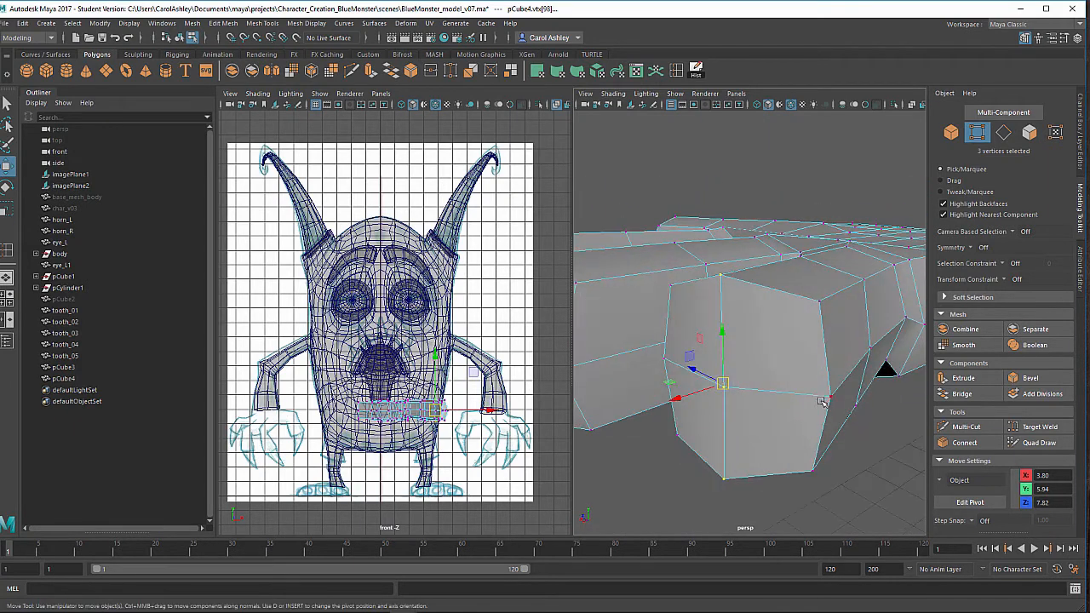
pyautogui.keyDown('shift'); pyautogui.click(669, 357); pyautogui.keyUp('shift')
# Move the vertex in the gap between the index and middle fingers to about X 2.06, Z 10.21.
pyautogui.keyDown('alt'); pyautogui.moveTo(670, 358); pyautogui.dragTo(758, 412); pyautogui.keyUp('alt')
pyautogui.click(701, 368)
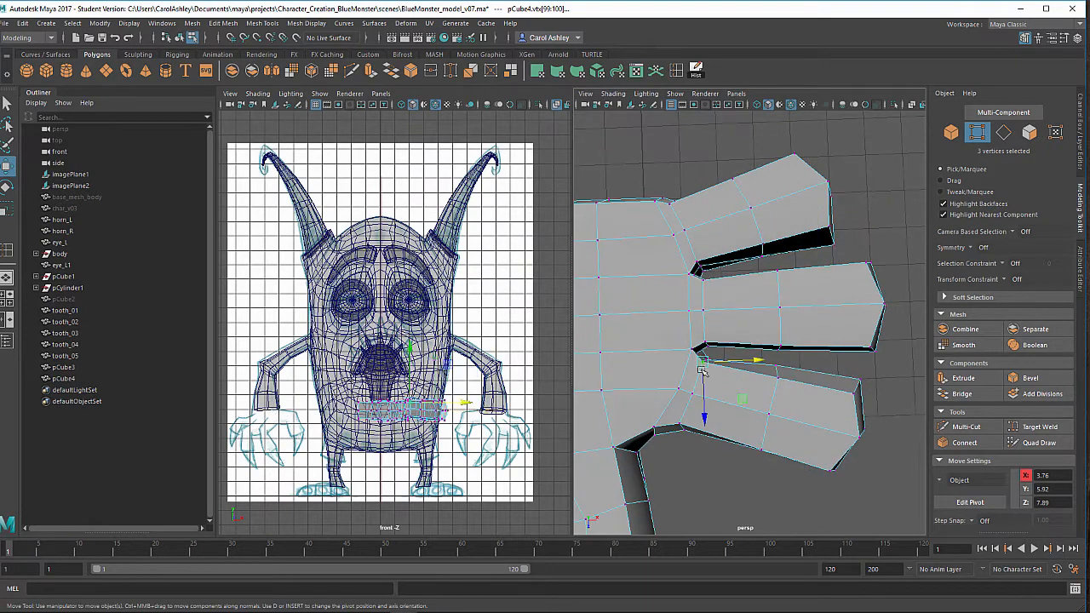
pyautogui.moveTo(700, 387); pyautogui.dragTo(773, 393)
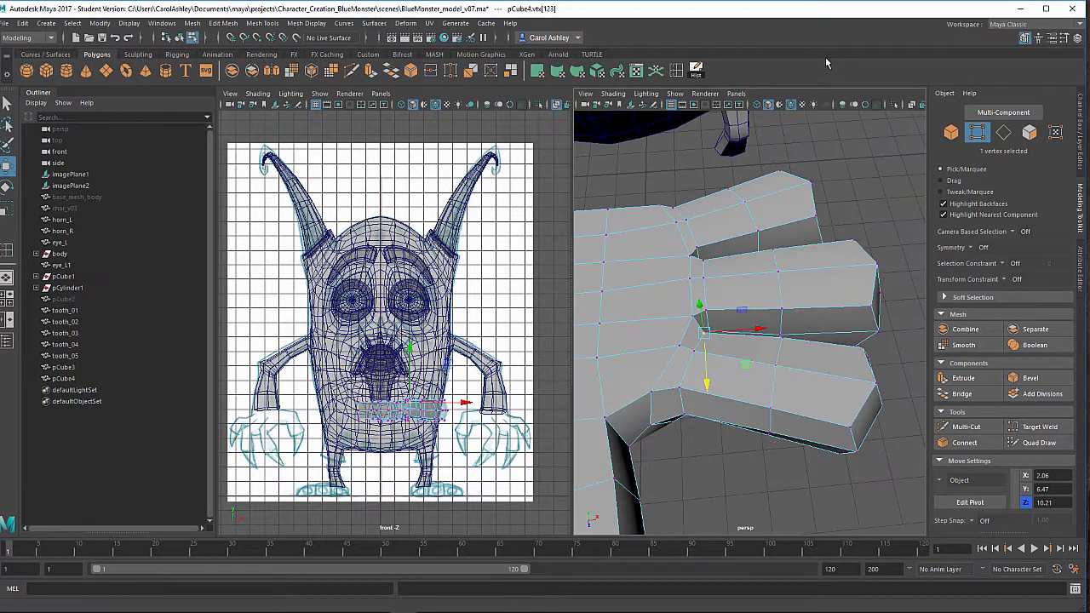
# Insert edge loops on both sides of the existing middle loop on the middle and index fingers.
pyautogui.click(677, 71)
pyautogui.scroll(5, 786, 239)
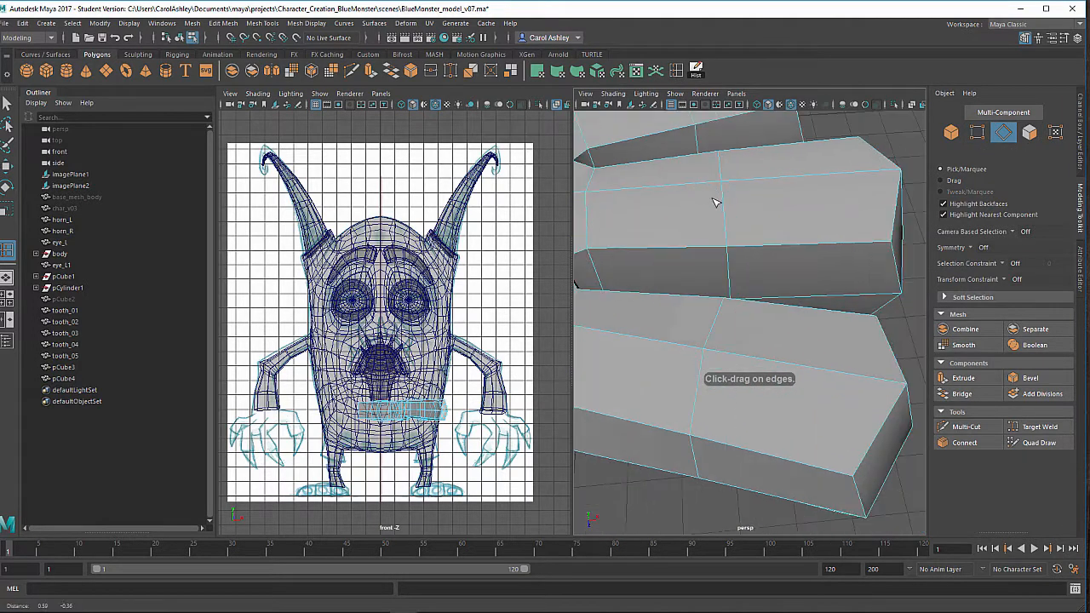
pyautogui.click(681, 250)
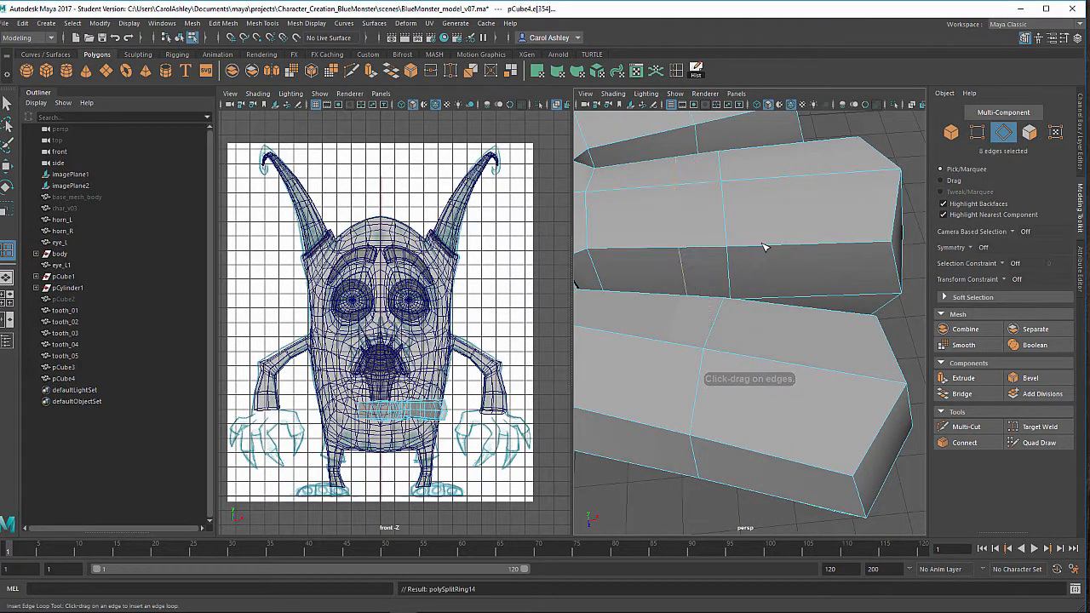
pyautogui.keyDown('alt'); pyautogui.moveTo(780, 372); pyautogui.dragTo(772, 280); pyautogui.keyUp('alt')
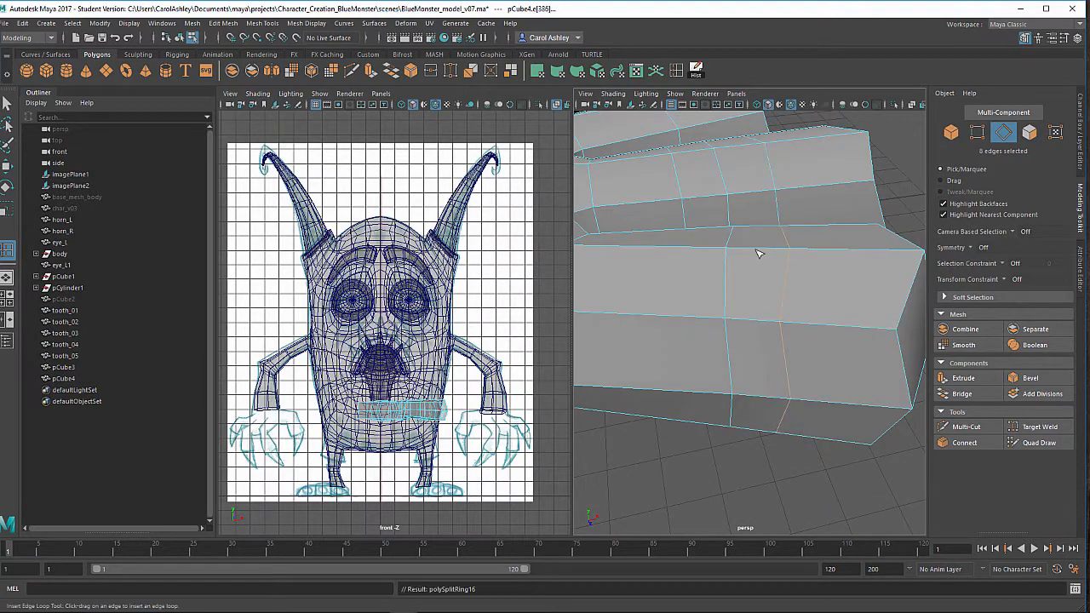
pyautogui.click(679, 250)
# Insert edge loops on both sides of the middle loop on the outer finger and thumb, and return to object mode.
pyautogui.keyDown('alt'); pyautogui.moveTo(714, 248); pyautogui.dragTo(777, 409); pyautogui.keyUp('alt')
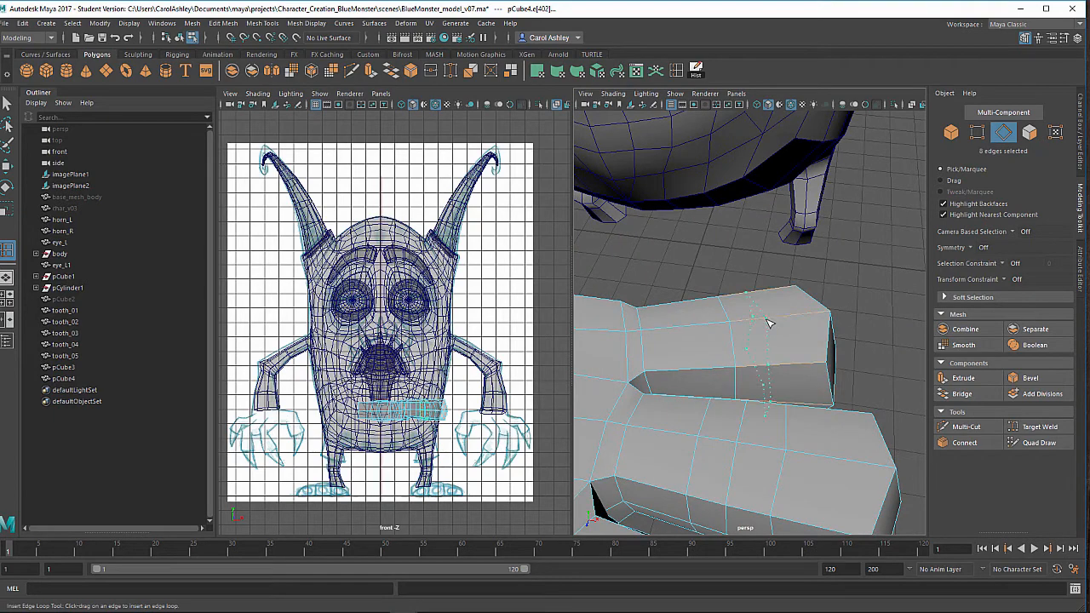
pyautogui.press('F8')
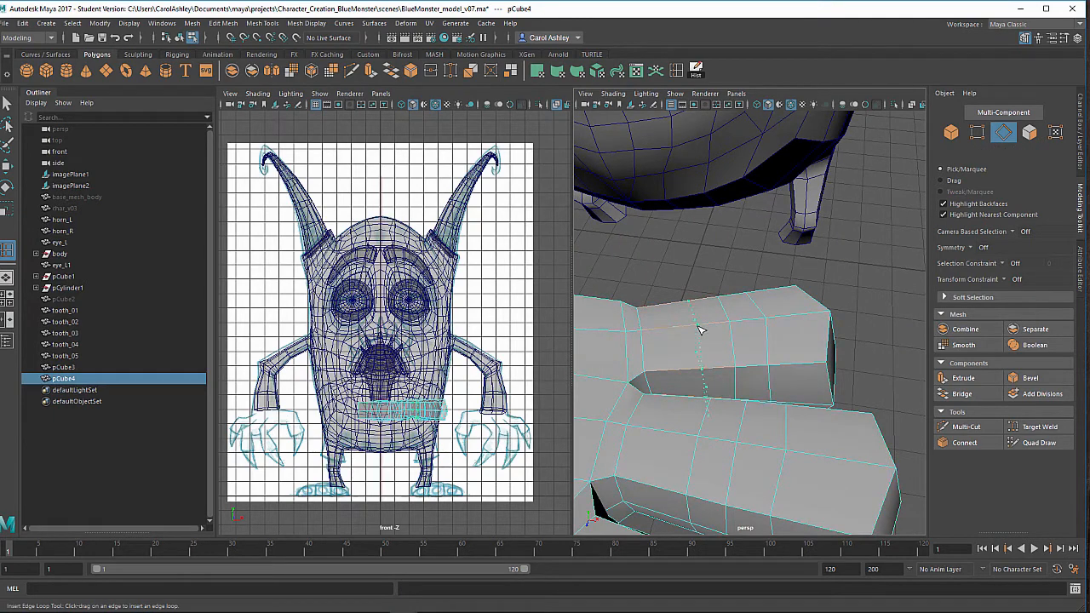
pyautogui.click(698, 329)
pyautogui.keyDown('alt'); pyautogui.moveTo(698, 330); pyautogui.dragTo(657, 378); pyautogui.keyUp('alt')
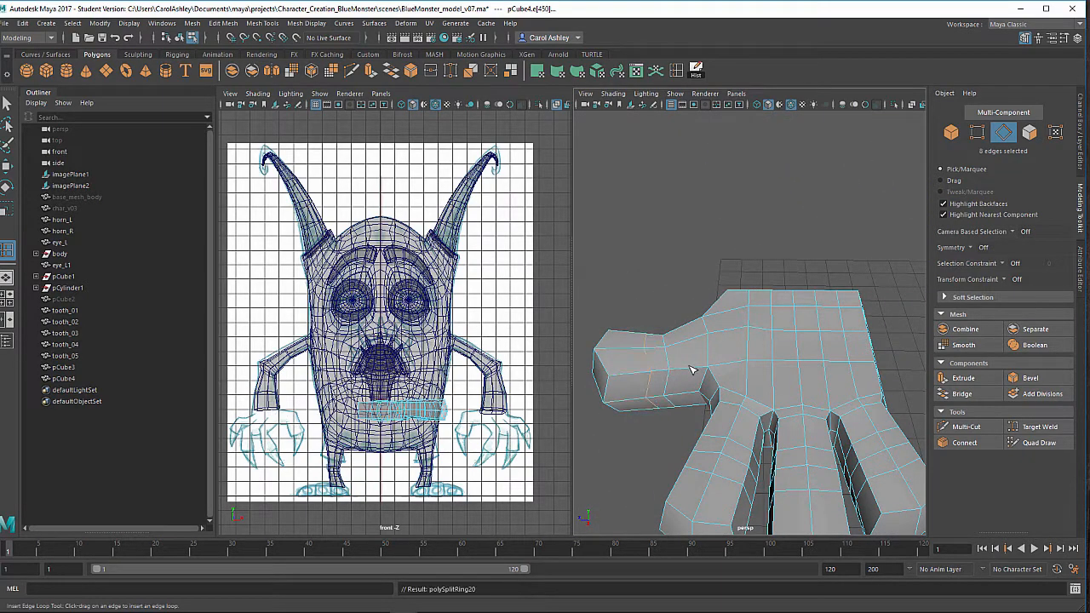
pyautogui.keyDown('alt'); pyautogui.moveTo(695, 398); pyautogui.dragTo(778, 373); pyautogui.keyUp('alt')
pyautogui.keyDown('alt'); pyautogui.moveTo(705, 363); pyautogui.dragTo(799, 377); pyautogui.keyUp('alt')
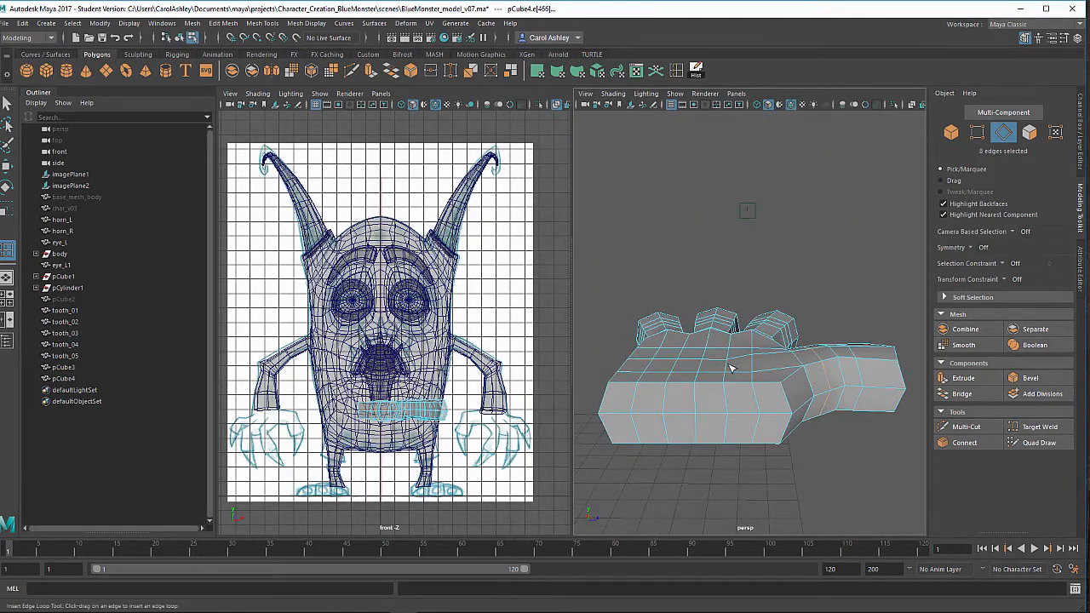
pyautogui.keyDown('alt'); pyautogui.moveTo(694, 364); pyautogui.dragTo(722, 434); pyautogui.keyUp('alt')
pyautogui.press('q')
pyautogui.moveTo(769, 279); pyautogui.dragTo(823, 258, button='right')
# Activate the sculpting Grab Tool on the hand mesh and enlarge its brush.
pyautogui.keyDown('alt'); pyautogui.moveTo(782, 394); pyautogui.dragTo(728, 361, button='middle'); pyautogui.keyUp('alt')
pyautogui.scroll(-1, 743, 300)
pyautogui.scroll(-2, 737, 355)
pyautogui.keyDown('alt'); pyautogui.moveTo(728, 361); pyautogui.dragTo(726, 348); pyautogui.keyUp('alt')
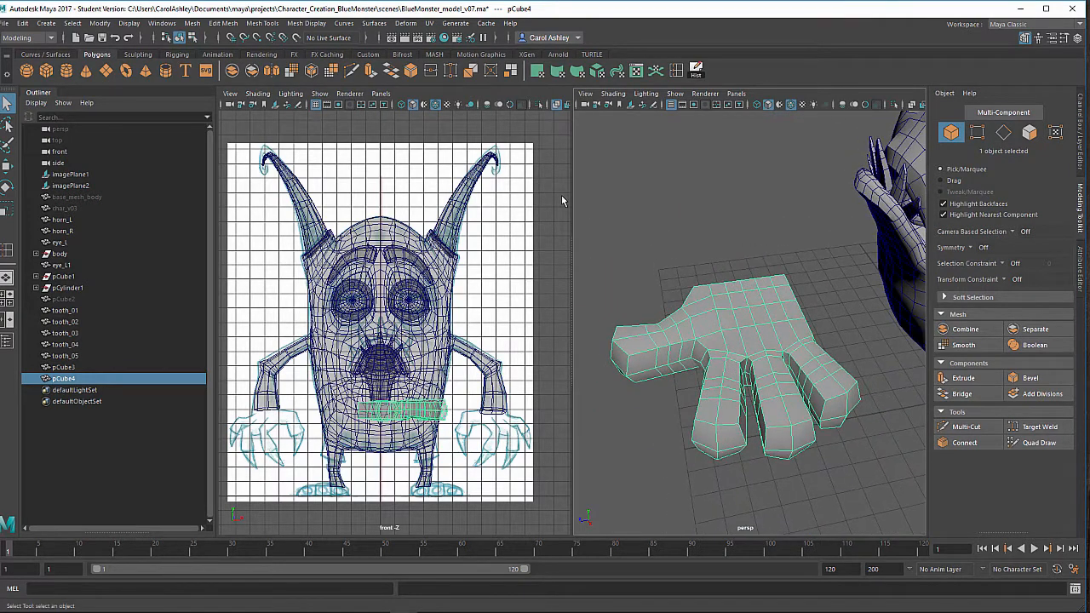
pyautogui.click(136, 56)
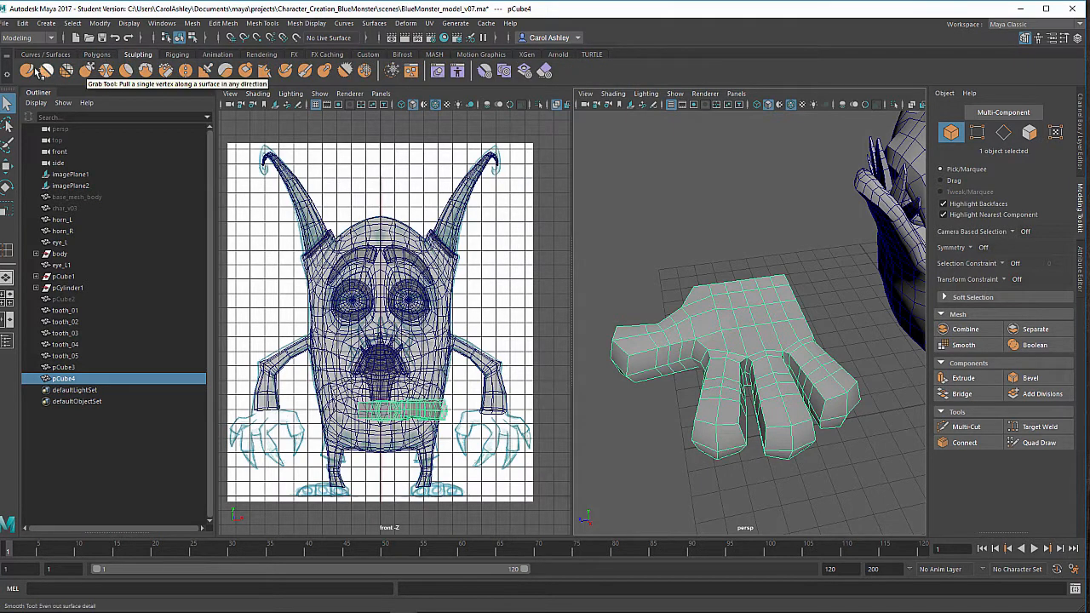
pyautogui.click(88, 71)
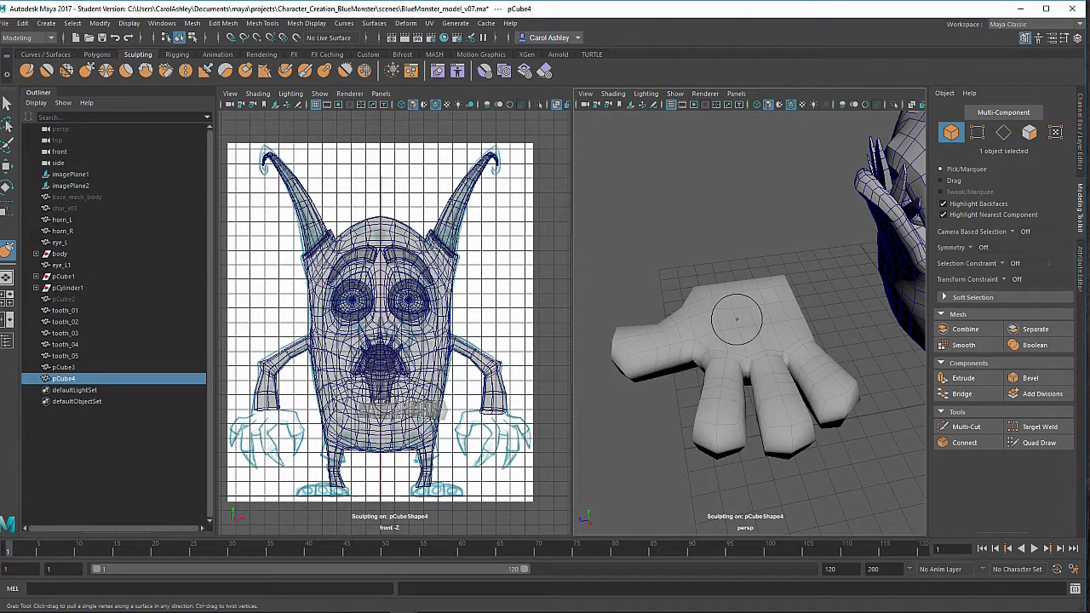
pyautogui.press('b')
pyautogui.moveTo(736, 320)
pyautogui.mouseDown()
pyautogui.moveTo(826, 319)
pyautogui.moveTo(768, 319)
pyautogui.moveTo(798, 319)
pyautogui.moveTo(786, 319)
pyautogui.mouseUp()
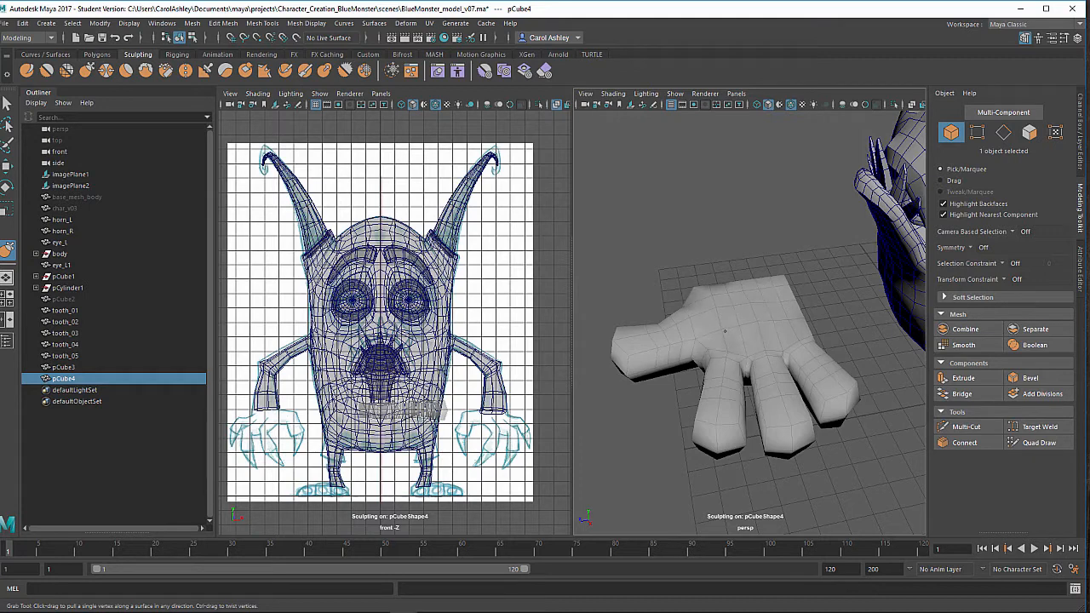
# Sculpt the upper surface of the hand with the Grab Tool to give it a fuller, rounder form.
pyautogui.keyDown('alt'); pyautogui.moveTo(738, 329); pyautogui.dragTo(766, 317); pyautogui.keyUp('alt')
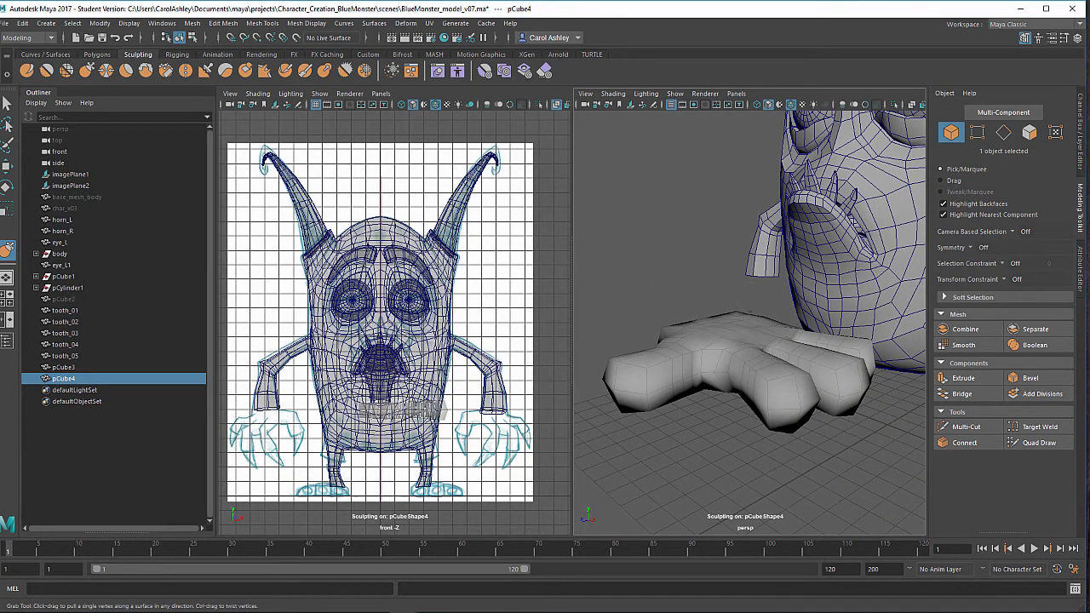
pyautogui.keyDown('alt'); pyautogui.moveTo(732, 340); pyautogui.dragTo(734, 324); pyautogui.keyUp('alt')
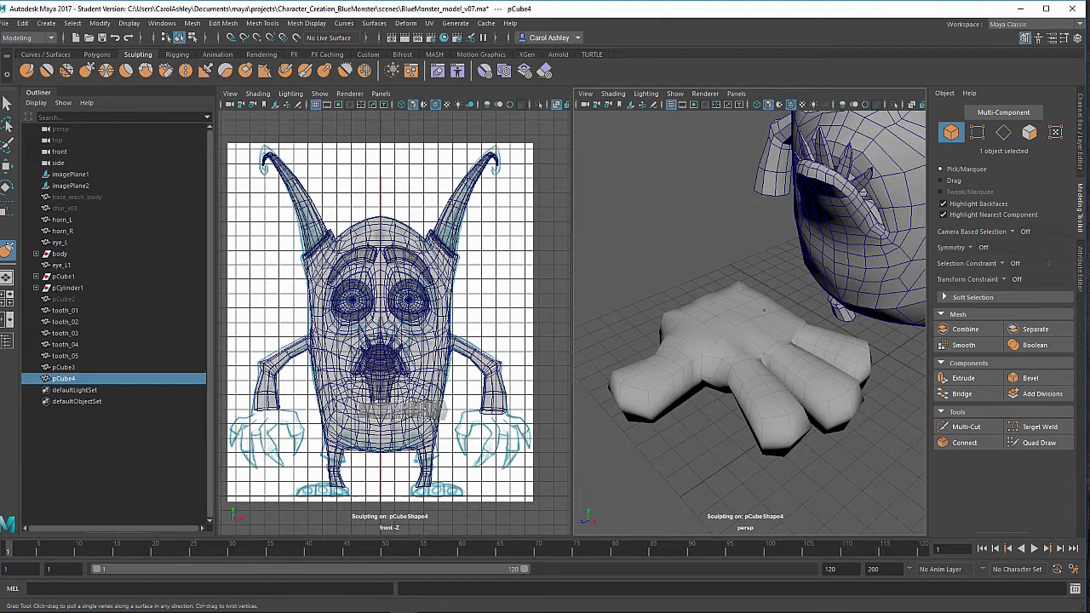
pyautogui.keyDown('alt'); pyautogui.moveTo(739, 327); pyautogui.dragTo(634, 321); pyautogui.keyUp('alt')
pyautogui.moveTo(826, 347)
pyautogui.keyDown('alt'); pyautogui.mouseDown()
pyautogui.moveTo(772, 348)
pyautogui.moveTo(820, 348)
pyautogui.mouseUp(); pyautogui.keyUp('alt')
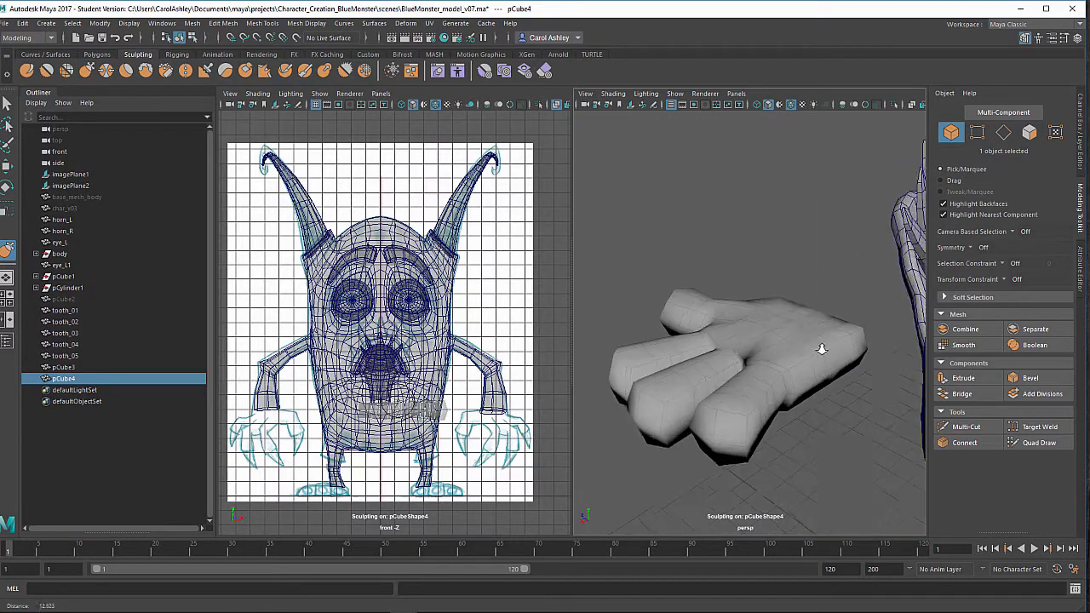
pyautogui.scroll(3, 822, 348)
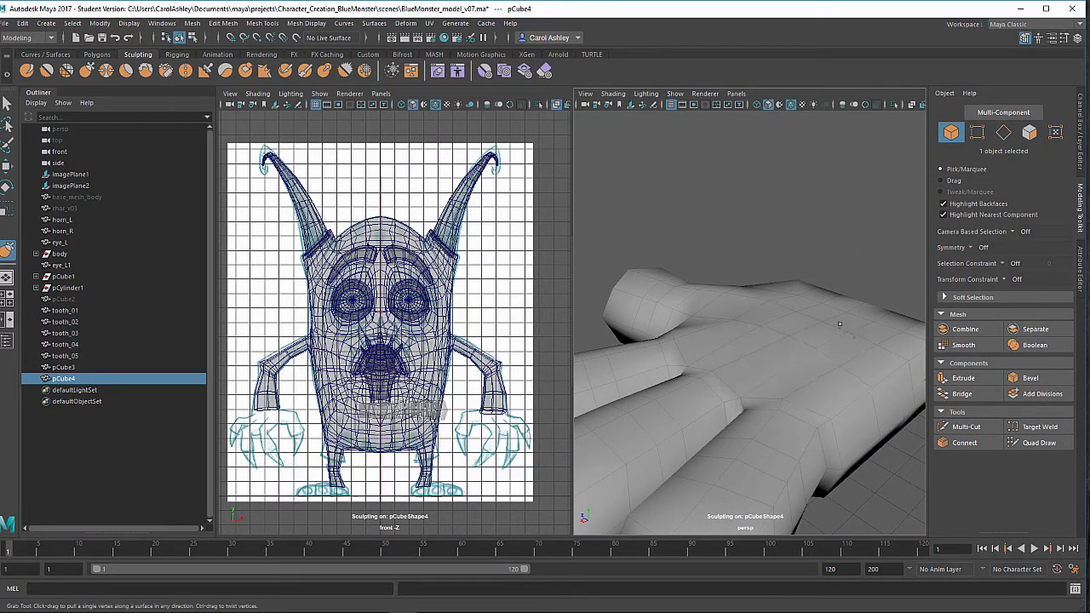
pyautogui.moveTo(843, 312); pyautogui.dragTo(829, 300)
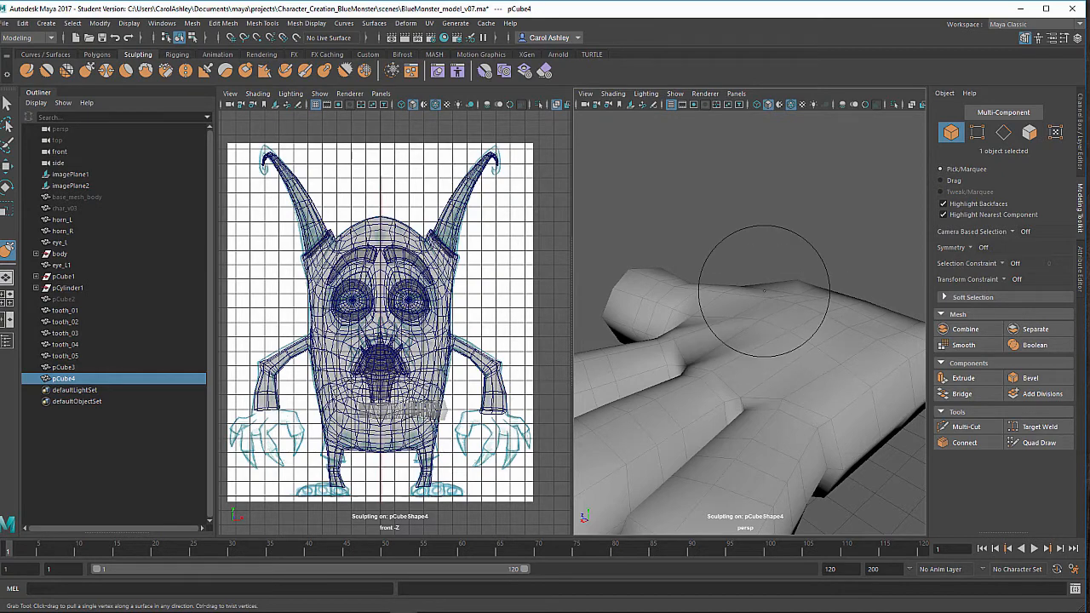
# Shape the thumb's base, the wrist edge and the hand's side outline with the Grab Tool.
pyautogui.moveTo(734, 360)
pyautogui.keyDown('alt'); pyautogui.mouseDown()
pyautogui.moveTo(794, 374)
pyautogui.moveTo(821, 340)
pyautogui.moveTo(732, 408)
pyautogui.mouseUp(); pyautogui.keyUp('alt')
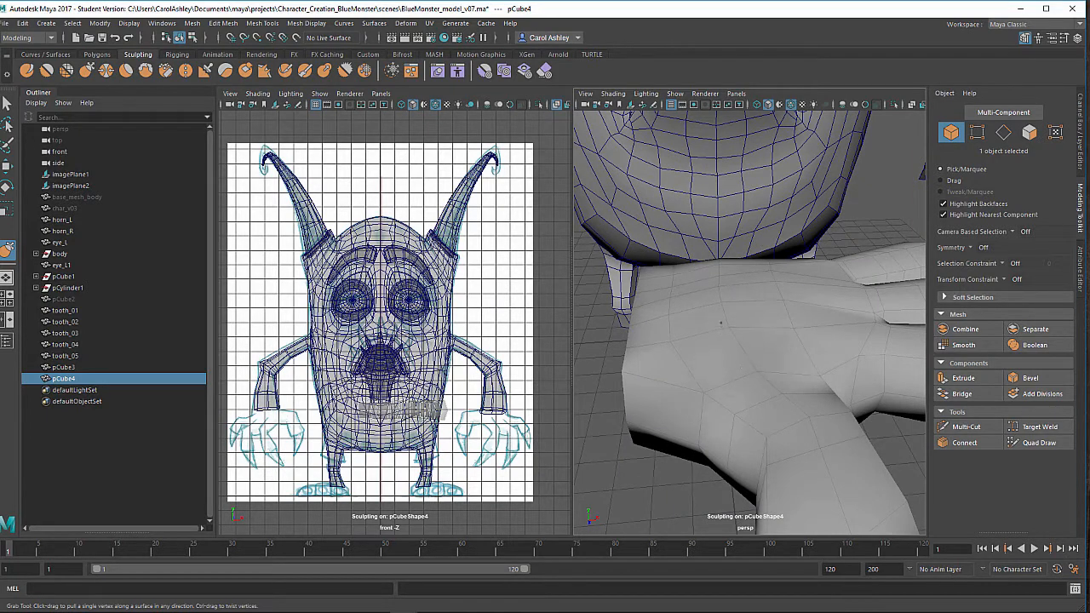
pyautogui.keyDown('alt'); pyautogui.moveTo(724, 389); pyautogui.dragTo(693, 353); pyautogui.keyUp('alt')
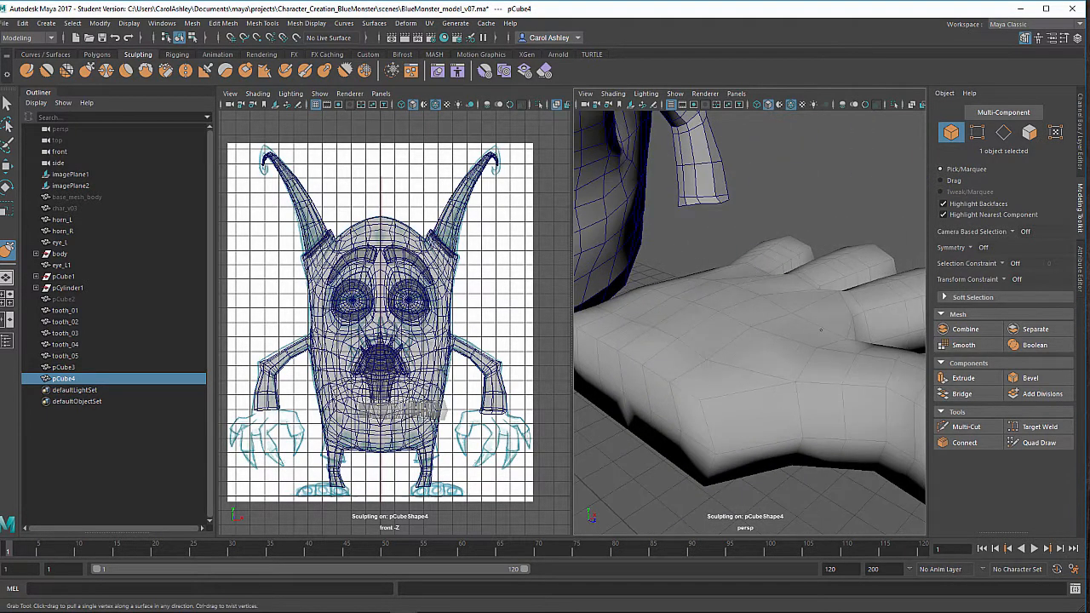
pyautogui.moveTo(794, 339)
pyautogui.keyDown('alt'); pyautogui.mouseDown()
pyautogui.moveTo(710, 348)
pyautogui.moveTo(742, 332)
pyautogui.moveTo(686, 338)
pyautogui.moveTo(706, 377)
pyautogui.moveTo(832, 360)
pyautogui.mouseUp(); pyautogui.keyUp('alt')
pyautogui.scroll(-3, 785, 346)
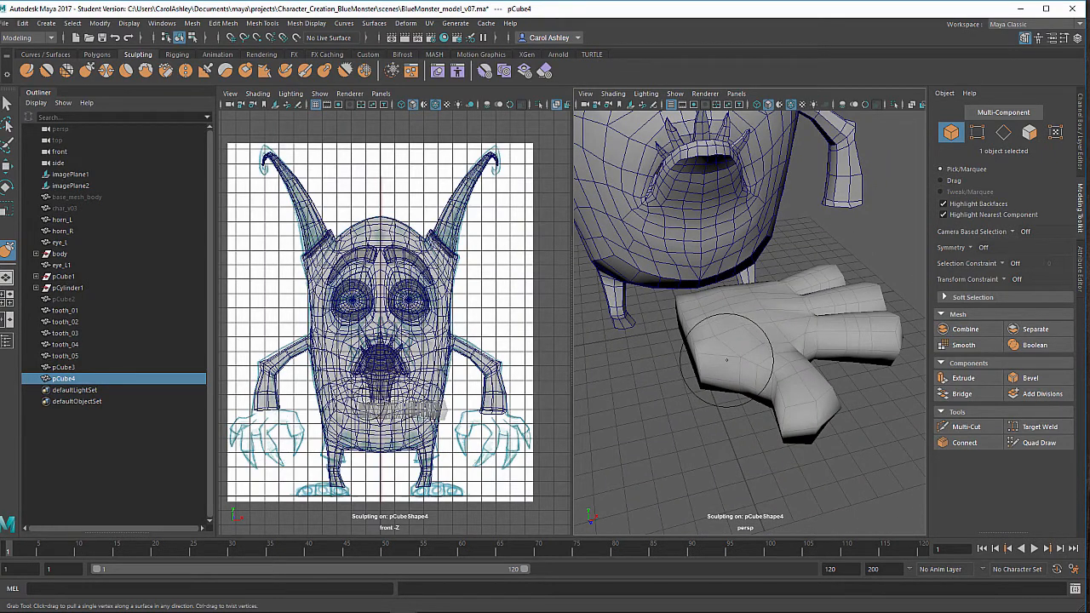
pyautogui.keyDown('alt'); pyautogui.moveTo(727, 359); pyautogui.dragTo(698, 351); pyautogui.keyUp('alt')
pyautogui.keyDown('alt'); pyautogui.moveTo(736, 384); pyautogui.dragTo(702, 400); pyautogui.keyUp('alt')
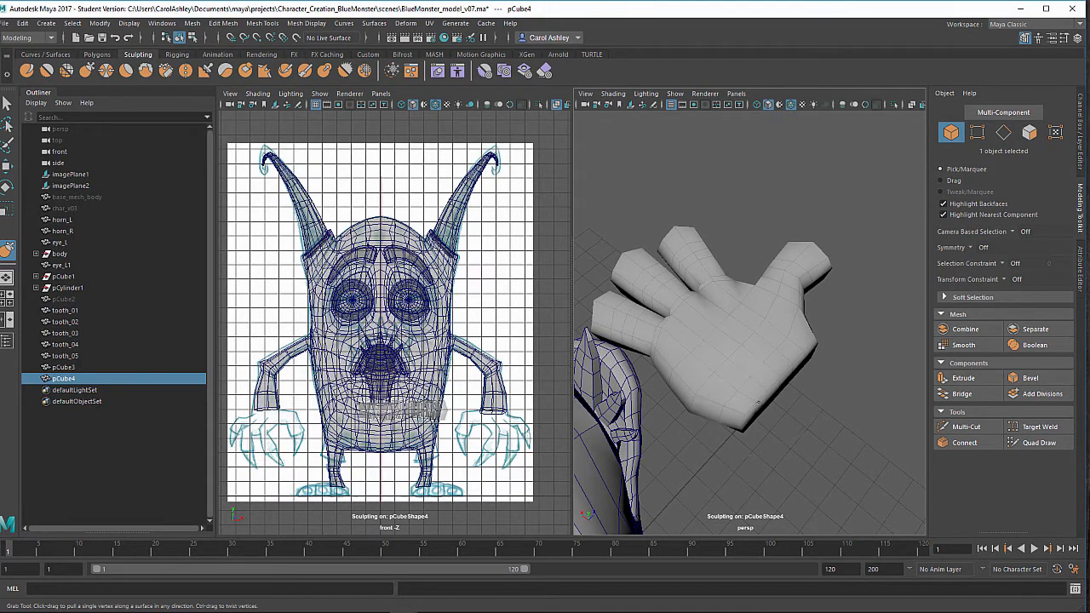
# Sculpt the underside of the hand and the pad at the thumb's base with the Grab Tool, and leave sculpting.
pyautogui.keyDown('alt'); pyautogui.moveTo(758, 404); pyautogui.dragTo(687, 342); pyautogui.keyUp('alt')
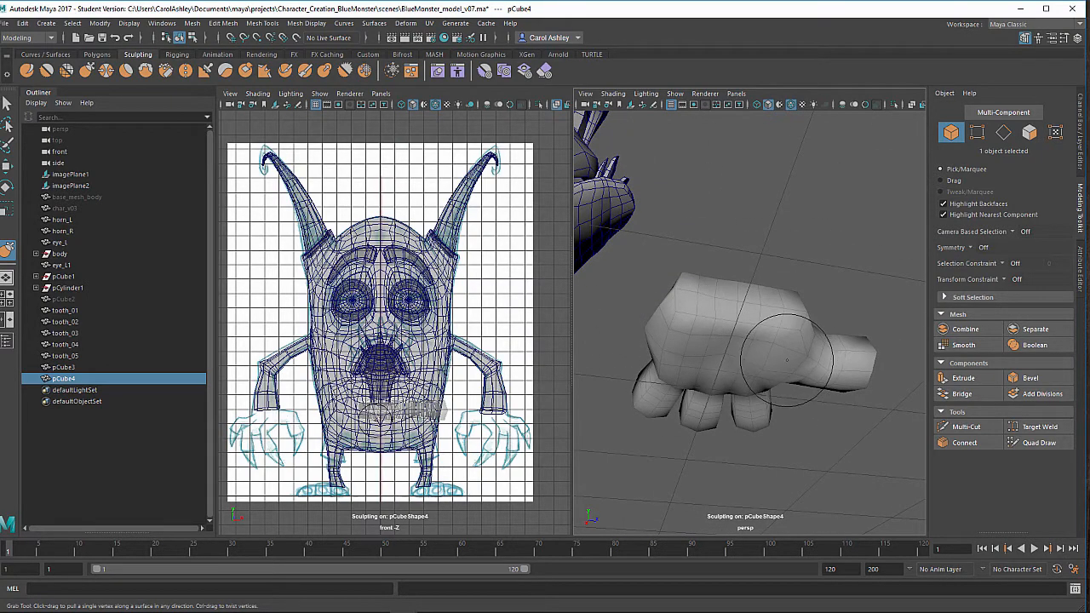
pyautogui.keyDown('alt'); pyautogui.moveTo(786, 361); pyautogui.dragTo(764, 353); pyautogui.keyUp('alt')
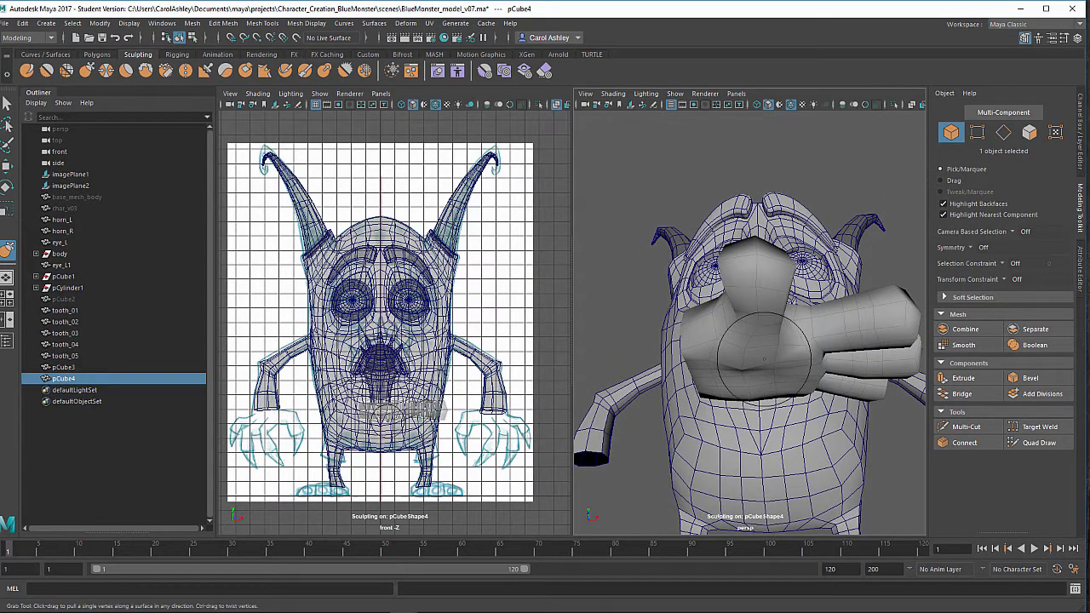
pyautogui.keyDown('alt'); pyautogui.moveTo(758, 368); pyautogui.dragTo(735, 316); pyautogui.keyUp('alt')
pyautogui.keyDown('alt'); pyautogui.moveTo(735, 316); pyautogui.dragTo(717, 336, button='middle'); pyautogui.keyUp('alt')
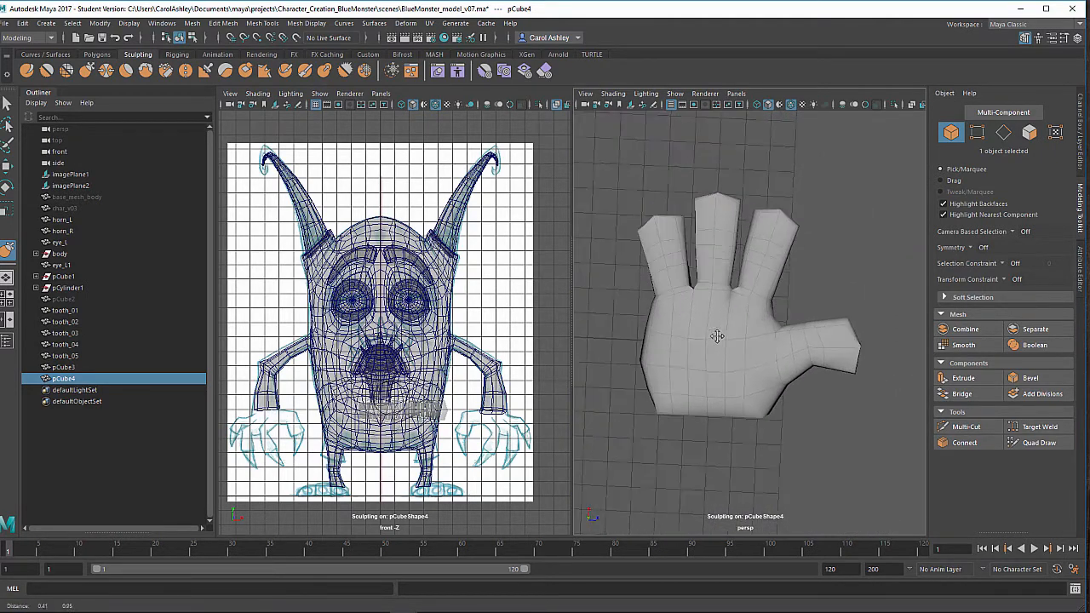
pyautogui.scroll(3, 732, 343)
pyautogui.rightClick(720, 329)
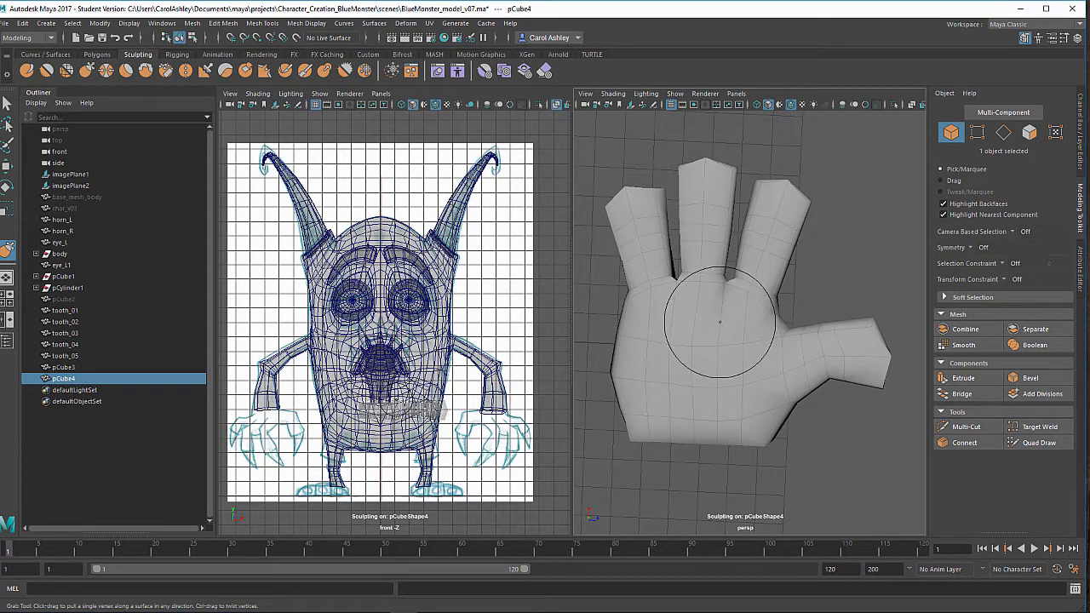
pyautogui.press('q')
pyautogui.keyDown('alt'); pyautogui.moveTo(717, 345); pyautogui.dragTo(810, 428); pyautogui.keyUp('alt')
pyautogui.keyDown('alt'); pyautogui.moveTo(810, 428); pyautogui.dragTo(676, 429, button='middle'); pyautogui.keyUp('alt')
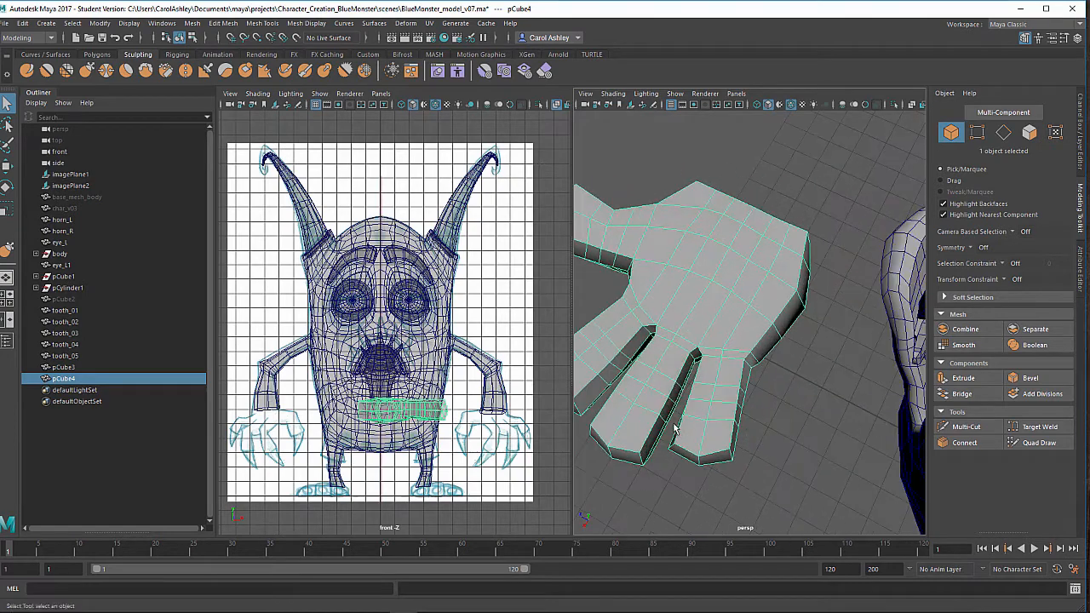
pyautogui.keyDown('alt'); pyautogui.moveTo(676, 429); pyautogui.dragTo(725, 435); pyautogui.keyUp('alt')
pyautogui.keyDown('alt'); pyautogui.moveTo(725, 435); pyautogui.dragTo(770, 469, button='middle'); pyautogui.keyUp('alt')
pyautogui.scroll(-5, 771, 469)
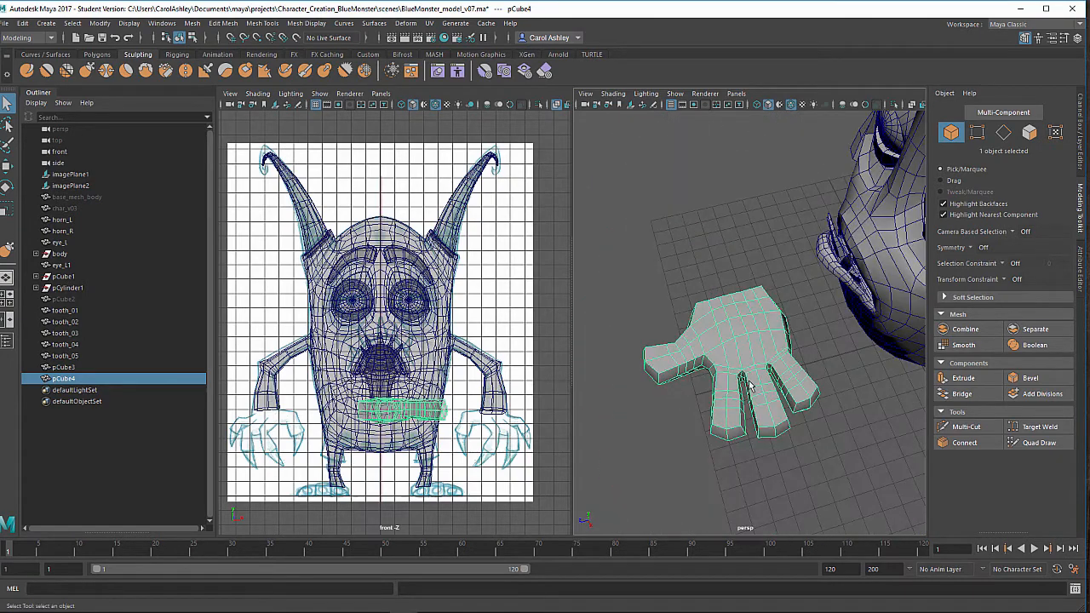
# Preview the hand mesh in smooth display and examine its rounded form from several sides.
pyautogui.keyDown('alt'); pyautogui.moveTo(771, 464); pyautogui.dragTo(669, 429); pyautogui.keyUp('alt')
pyautogui.keyDown('alt'); pyautogui.moveTo(682, 416); pyautogui.dragTo(758, 420, button='right'); pyautogui.keyUp('alt')
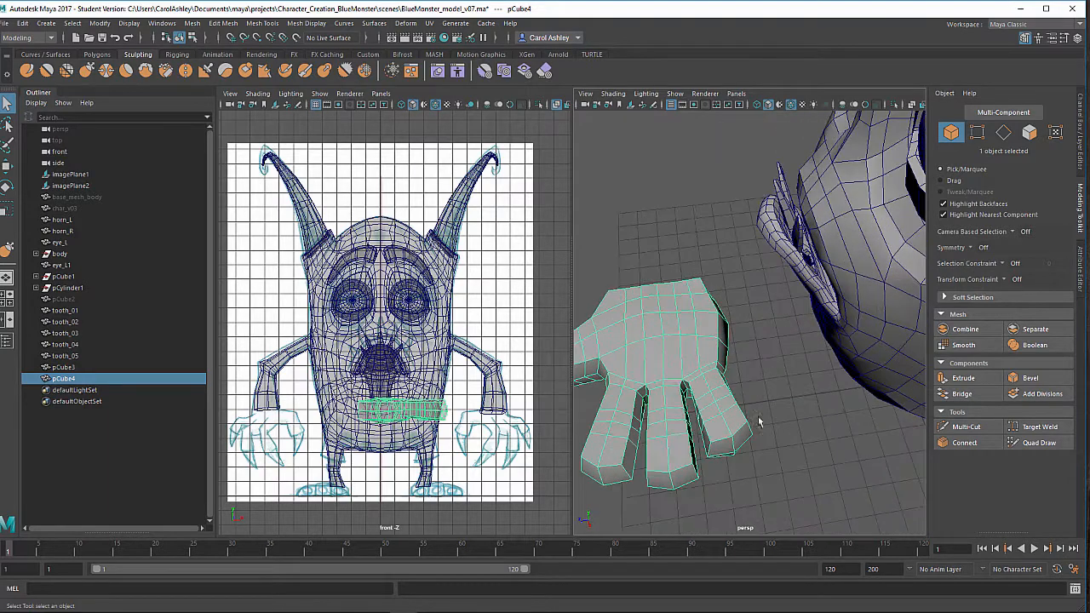
pyautogui.keyDown('alt'); pyautogui.moveTo(666, 412); pyautogui.dragTo(806, 451); pyautogui.keyUp('alt')
pyautogui.press('3')
pyautogui.click(843, 449)
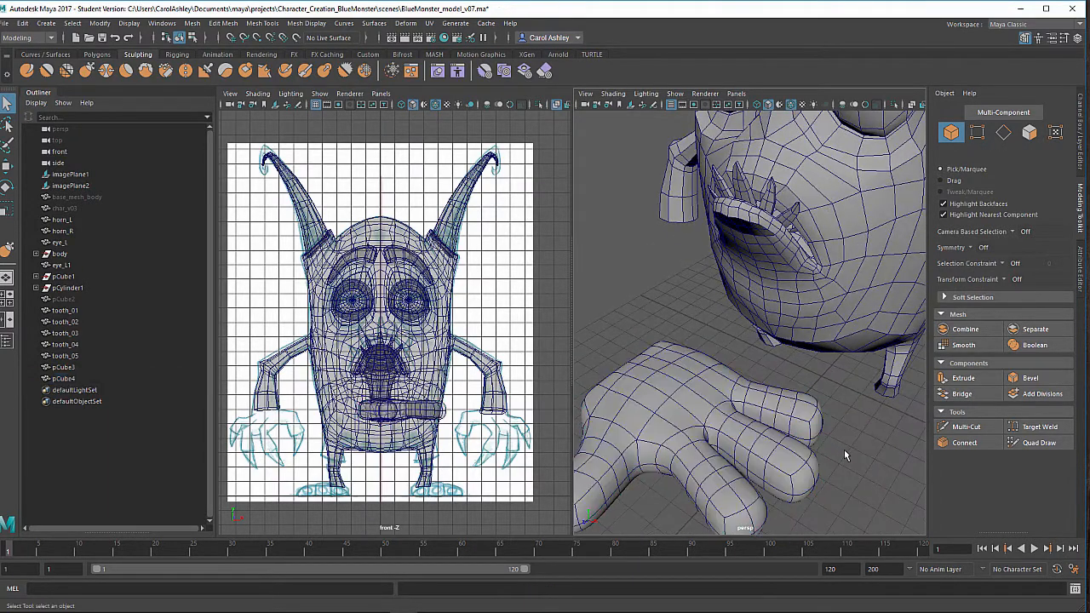
pyautogui.keyDown('alt'); pyautogui.moveTo(843, 450); pyautogui.dragTo(756, 446, button='right'); pyautogui.keyUp('alt')
pyautogui.keyDown('alt'); pyautogui.moveTo(756, 446); pyautogui.dragTo(785, 393); pyautogui.keyUp('alt')
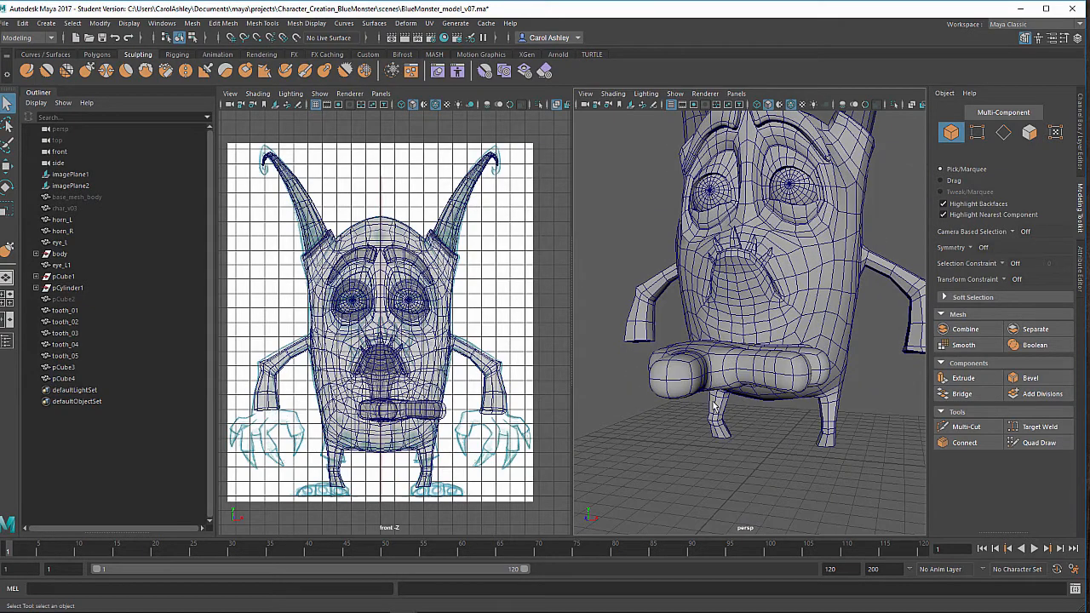
pyautogui.keyDown('alt'); pyautogui.moveTo(713, 406); pyautogui.dragTo(705, 430); pyautogui.keyUp('alt')
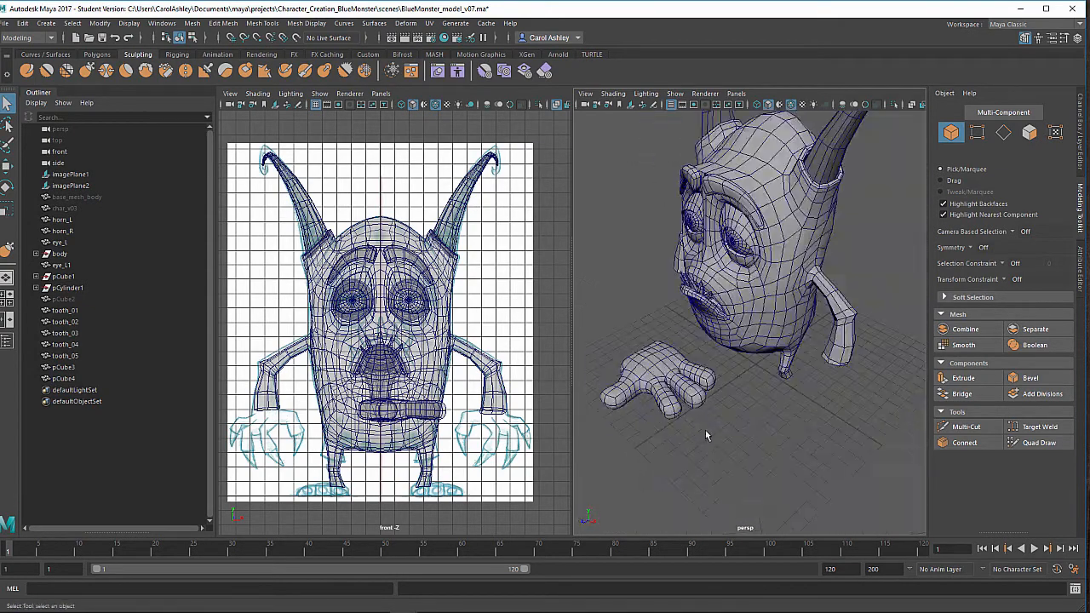
# Move the finished hand sideways along X to about 10.29, clear of the character's body.
pyautogui.click(664, 376)
pyautogui.press('w')
pyautogui.moveTo(685, 384); pyautogui.dragTo(824, 479)
pyautogui.keyDown('alt'); pyautogui.moveTo(691, 446); pyautogui.dragTo(739, 459, button='right'); pyautogui.keyUp('alt')
pyautogui.keyDown('alt'); pyautogui.moveTo(739, 459); pyautogui.dragTo(779, 443); pyautogui.keyUp('alt')
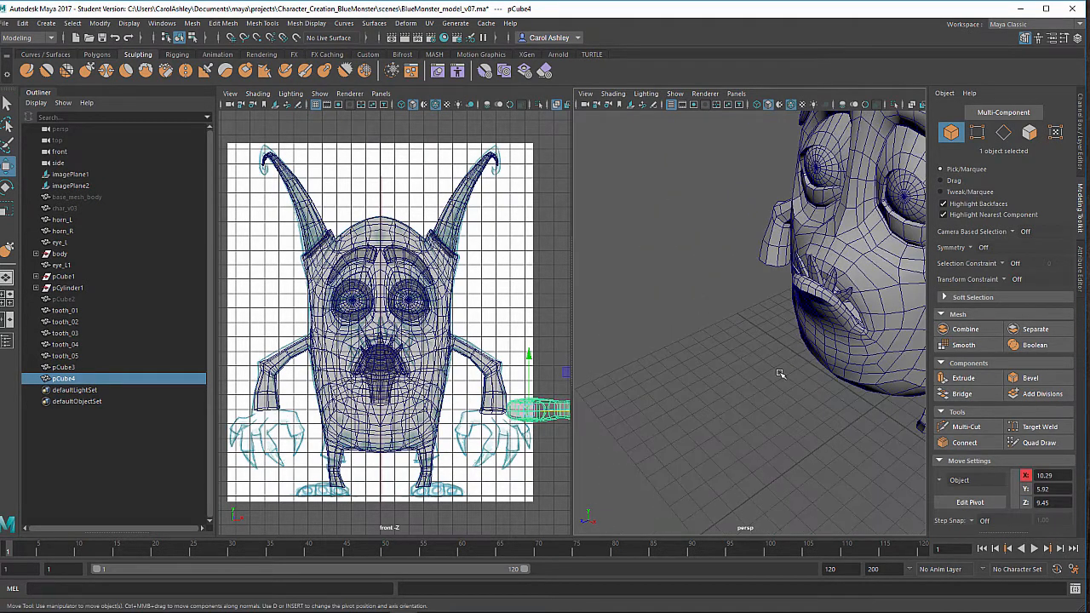
# Create a new polygon cube and place it in front of the monster at about Y 6.15, Z 8.63.
pyautogui.click(95, 54)
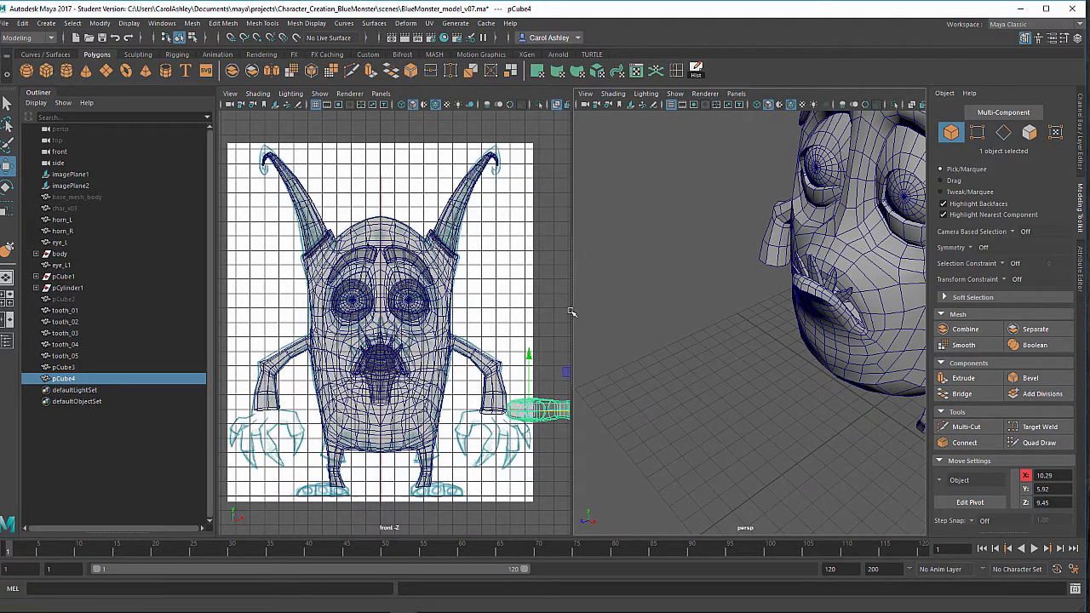
pyautogui.keyDown('alt'); pyautogui.moveTo(811, 447); pyautogui.dragTo(615, 471); pyautogui.keyUp('alt')
pyautogui.moveTo(679, 441); pyautogui.dragTo(666, 330)
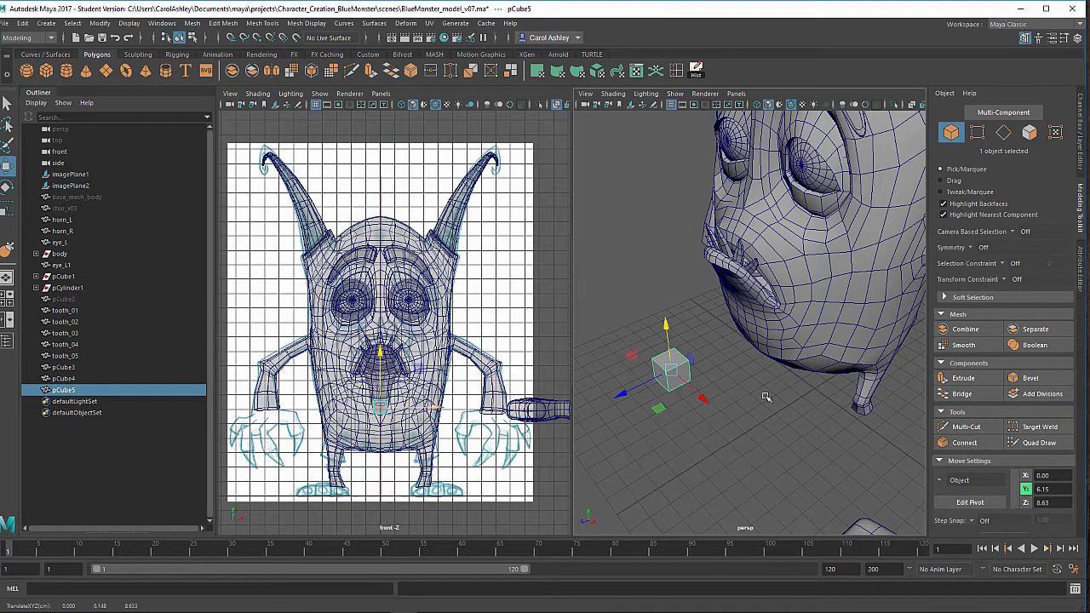
# Set the new cube's subdivisions to 4 in width, 2 in height and 6 in depth.
pyautogui.click(1081, 144)
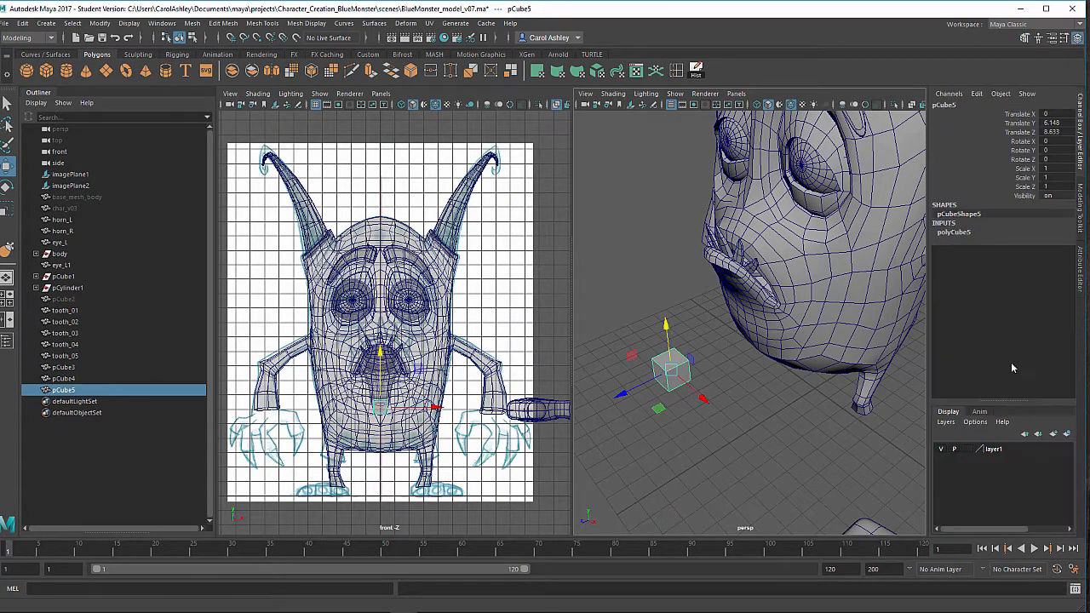
pyautogui.click(954, 233)
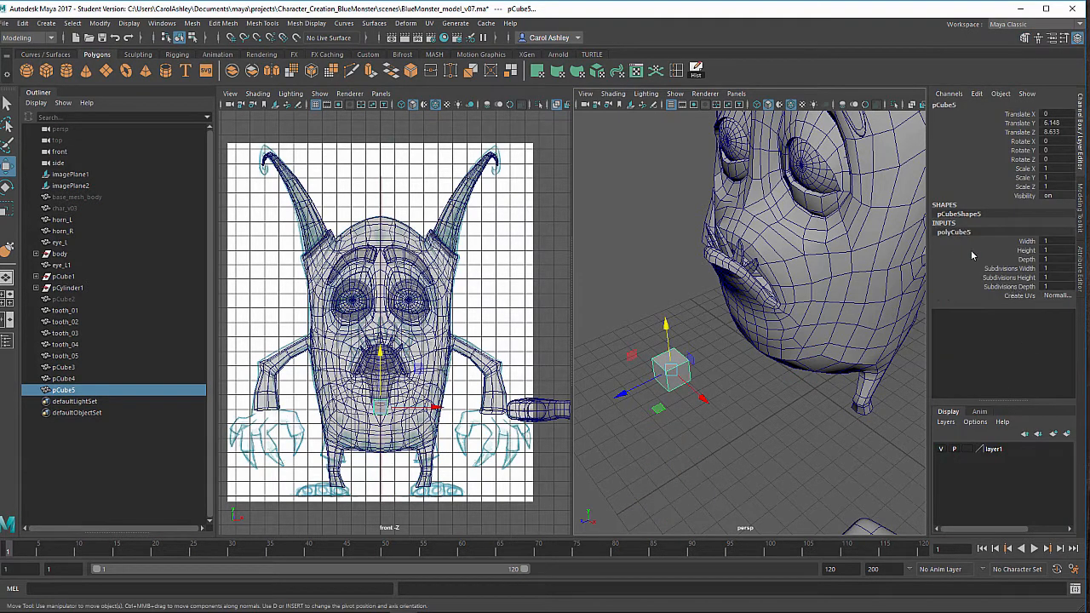
pyautogui.click(1022, 269)
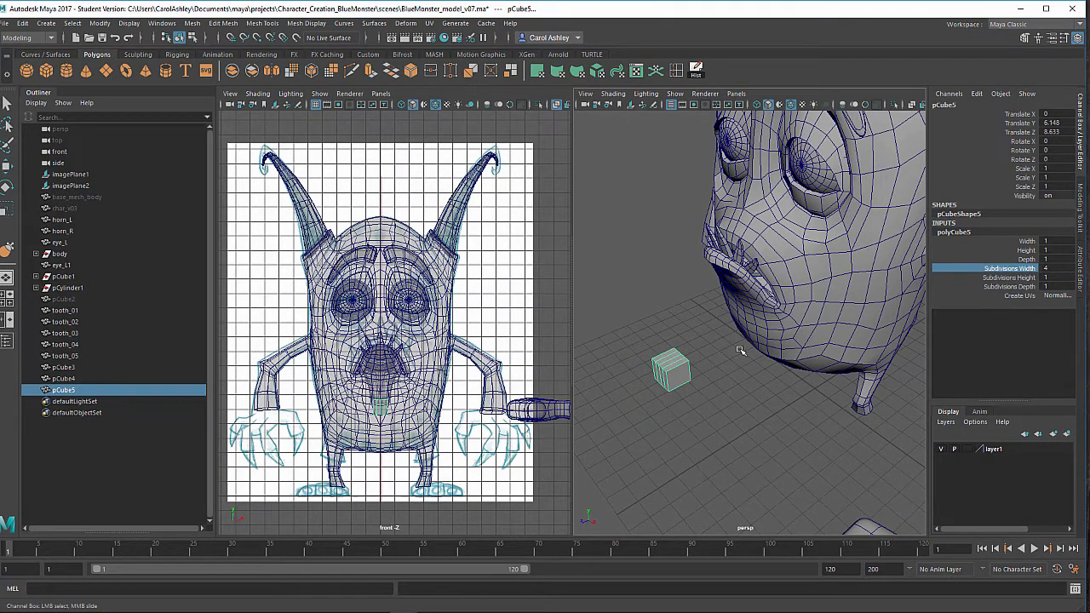
pyautogui.click(1045, 278)
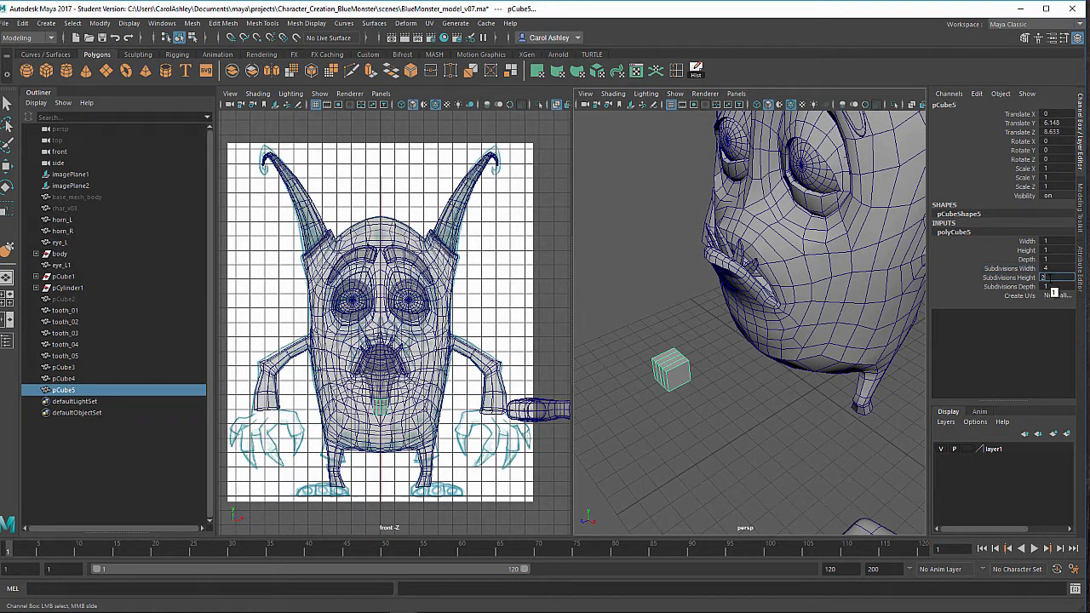
pyautogui.write('2')
pyautogui.press('Tab')
pyautogui.press('Return')
# Scale the cube into a flat palm block, about 3.389 in X and Z and 1.088 in Y.
pyautogui.keyDown('alt'); pyautogui.moveTo(686, 406); pyautogui.dragTo(718, 380); pyautogui.keyUp('alt')
pyautogui.keyDown('alt'); pyautogui.moveTo(694, 386); pyautogui.dragTo(782, 357, button='middle'); pyautogui.keyUp('alt')
pyautogui.press('r')
pyautogui.moveTo(773, 348)
pyautogui.mouseDown()
pyautogui.moveTo(775, 284)
pyautogui.moveTo(772, 332)
pyautogui.mouseUp()
pyautogui.keyDown('alt'); pyautogui.moveTo(805, 373); pyautogui.dragTo(777, 378); pyautogui.keyUp('alt')
pyautogui.keyDown('alt'); pyautogui.moveTo(783, 377); pyautogui.dragTo(752, 366, button='middle'); pyautogui.keyUp('alt')
pyautogui.keyDown('alt'); pyautogui.moveTo(751, 365); pyautogui.dragTo(776, 377, button='right'); pyautogui.keyUp('alt')
pyautogui.keyDown('alt'); pyautogui.moveTo(773, 380); pyautogui.dragTo(713, 431); pyautogui.keyUp('alt')
# Pull the inner vertices of the palm's finger-side edge outward in two stages to give it a rounded outline.
pyautogui.moveTo(736, 361); pyautogui.dragTo(672, 285, button='right')
pyautogui.moveTo(658, 400); pyautogui.dragTo(775, 366)
pyautogui.press('w')
pyautogui.moveTo(714, 421); pyautogui.dragTo(715, 433)
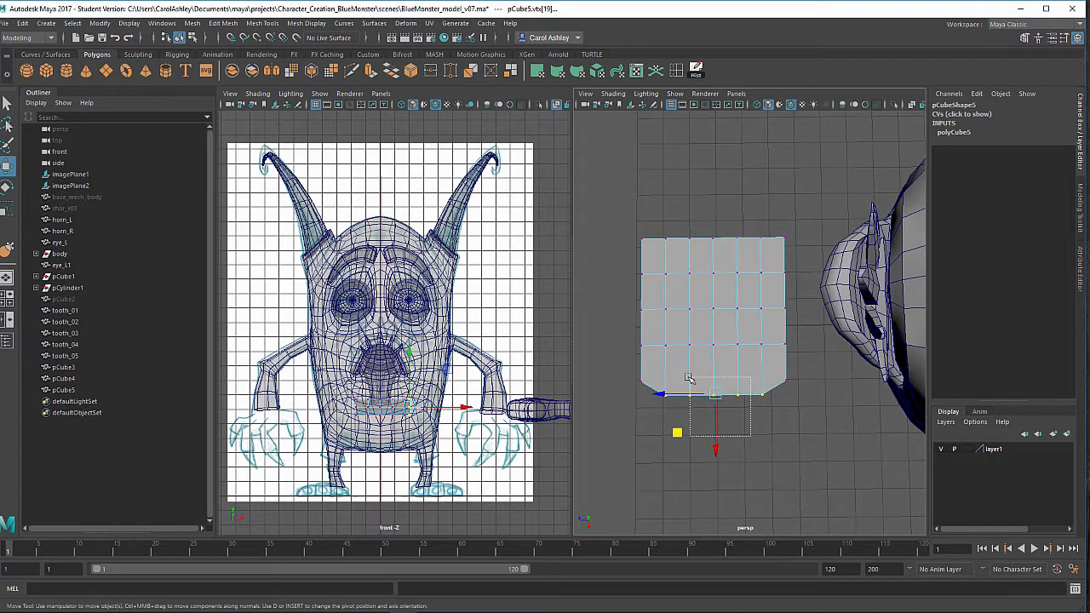
pyautogui.moveTo(690, 379); pyautogui.dragTo(696, 395)
pyautogui.moveTo(720, 433); pyautogui.dragTo(720, 442)
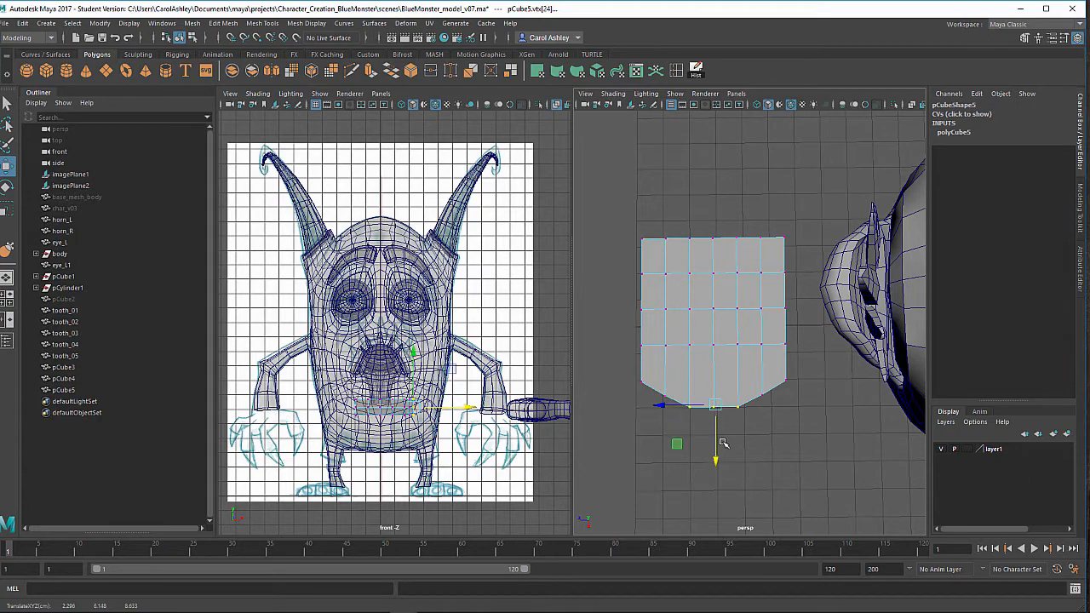
# Extrude the four middle faces of the palm's rounded edge with 3 divisions and a generated curve.
pyautogui.keyDown('alt'); pyautogui.moveTo(713, 448); pyautogui.dragTo(700, 390); pyautogui.keyUp('alt')
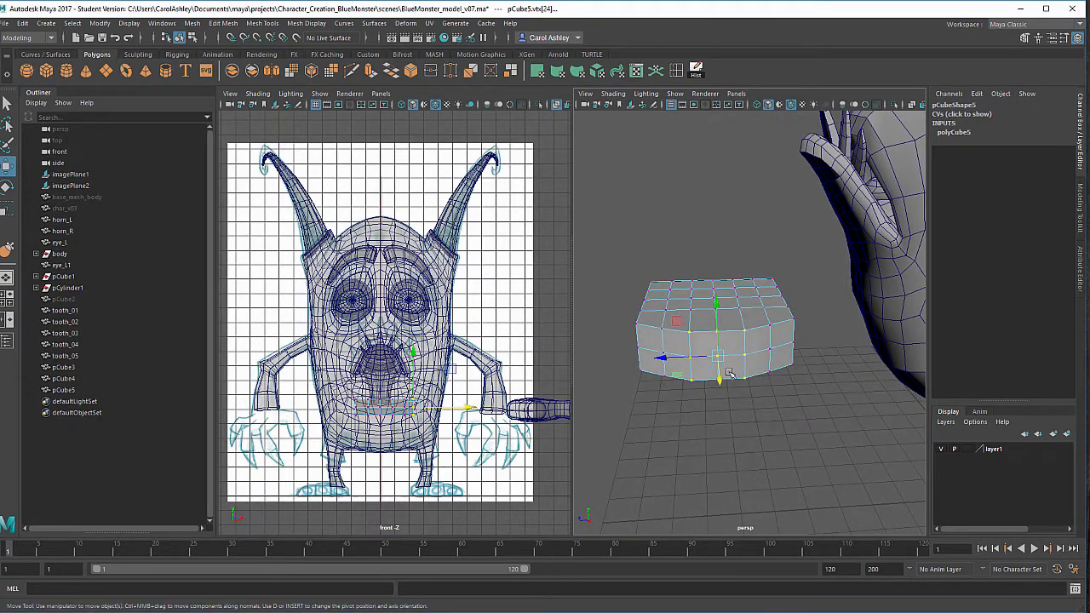
pyautogui.moveTo(725, 286); pyautogui.dragTo(729, 340, button='right')
pyautogui.click(733, 373)
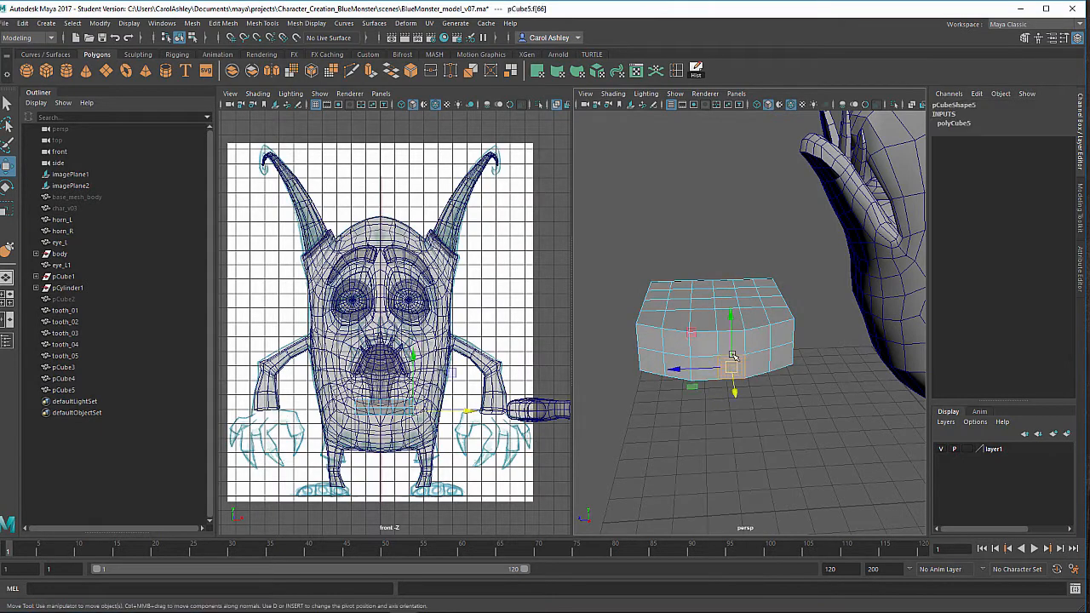
pyautogui.keyDown('shift'); pyautogui.click(728, 342); pyautogui.keyUp('shift')
pyautogui.keyDown('shift'); pyautogui.click(707, 343); pyautogui.keyUp('shift')
pyautogui.keyDown('shift'); pyautogui.click(708, 371); pyautogui.keyUp('shift')
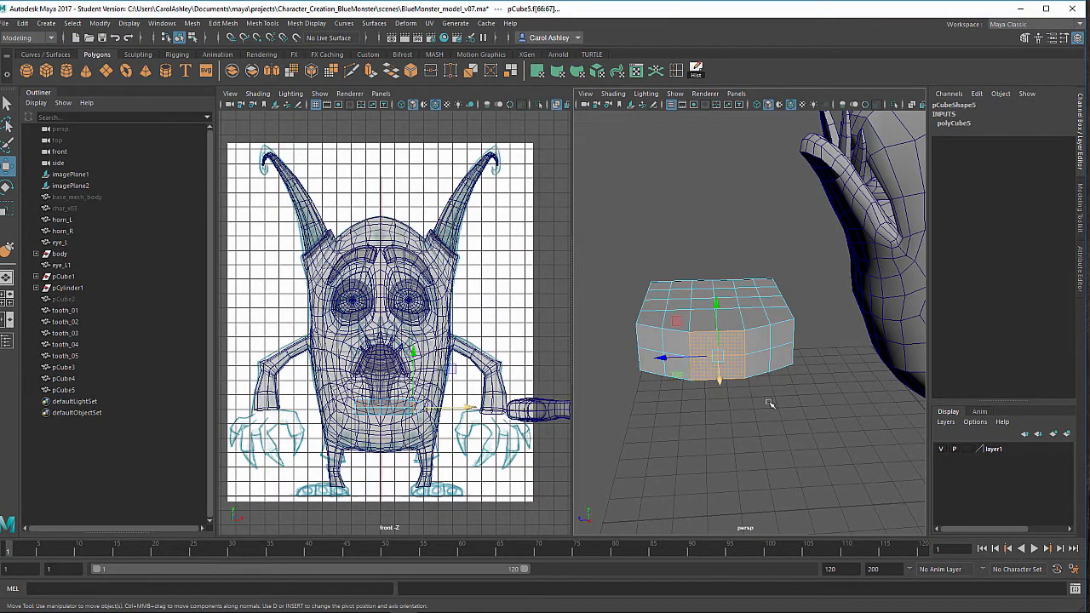
pyautogui.keyDown('alt'); pyautogui.moveTo(707, 370); pyautogui.dragTo(739, 406); pyautogui.keyUp('alt')
pyautogui.click(230, 24)
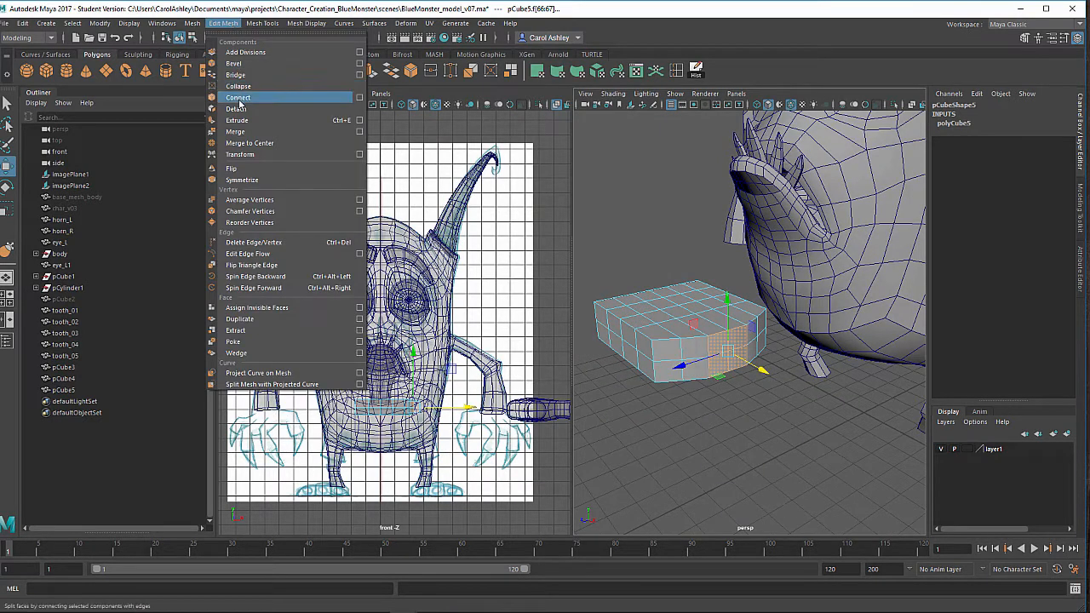
pyautogui.click(360, 121)
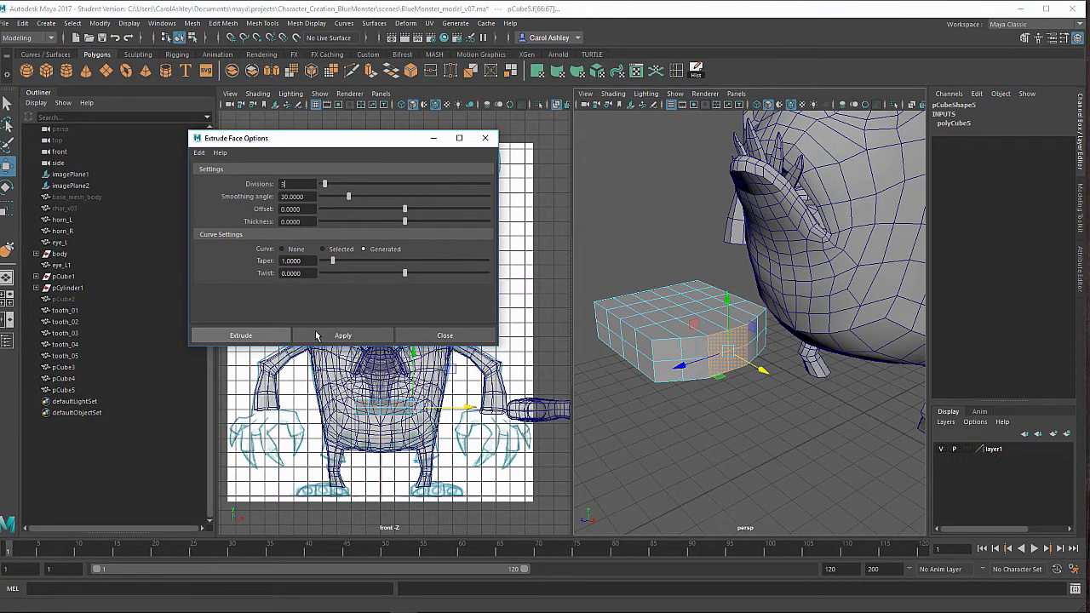
pyautogui.click(241, 335)
# Pull the finger extrusion out to a local Z of 1.584 and set its taper to 0.1.
pyautogui.keyDown('alt'); pyautogui.moveTo(715, 426); pyautogui.dragTo(790, 395); pyautogui.keyUp('alt')
pyautogui.keyDown('alt'); pyautogui.moveTo(783, 395); pyautogui.dragTo(836, 388); pyautogui.keyUp('alt')
pyautogui.moveTo(770, 359); pyautogui.dragTo(736, 299)
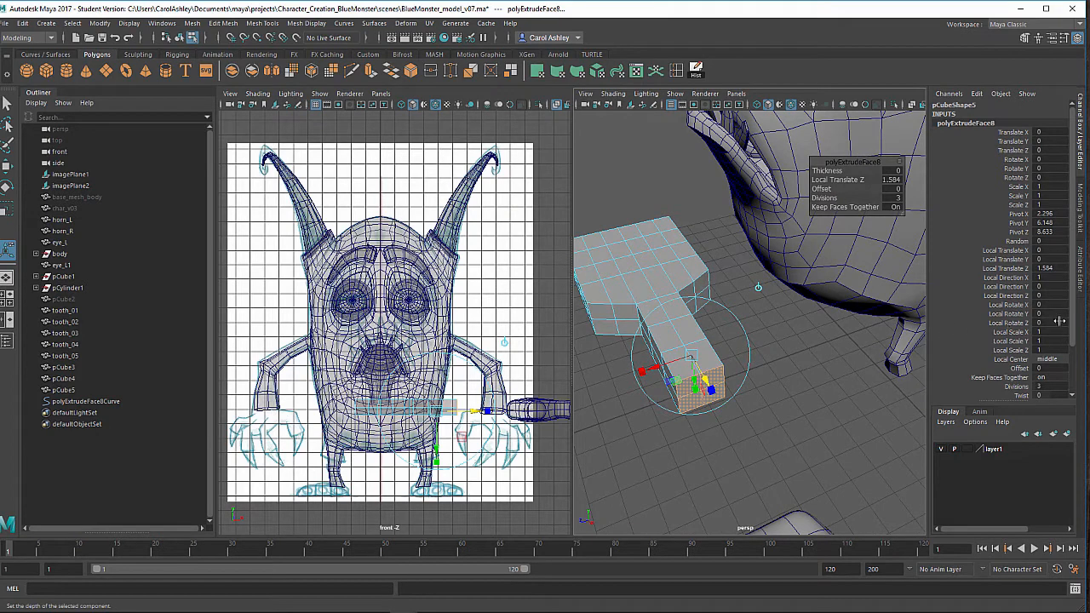
pyautogui.scroll(-3, 1070, 298)
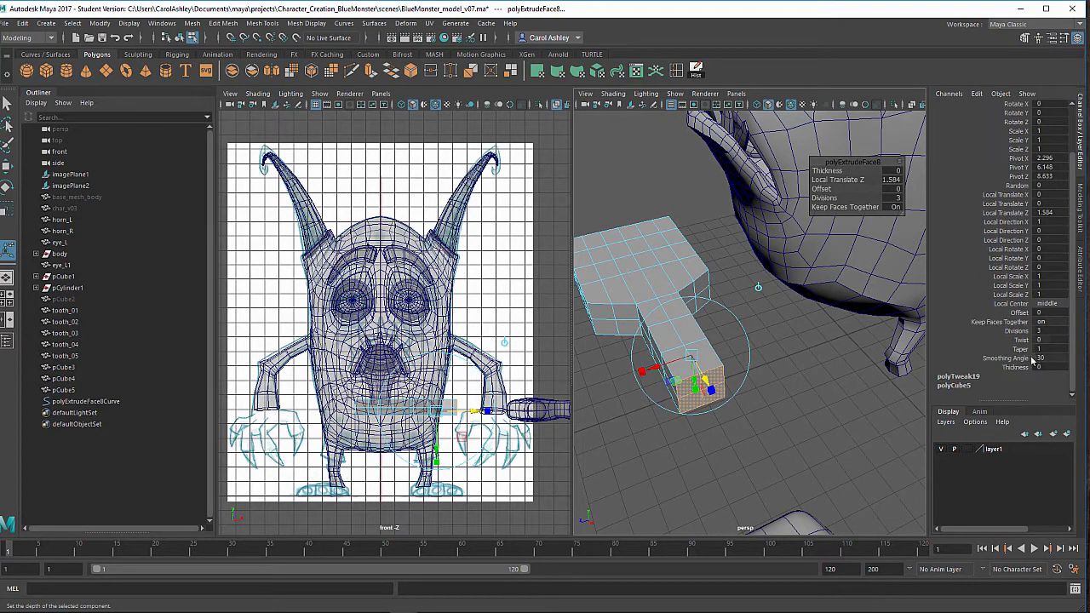
pyautogui.click(1005, 350)
pyautogui.moveTo(827, 397); pyautogui.dragTo(823, 396, button='middle')
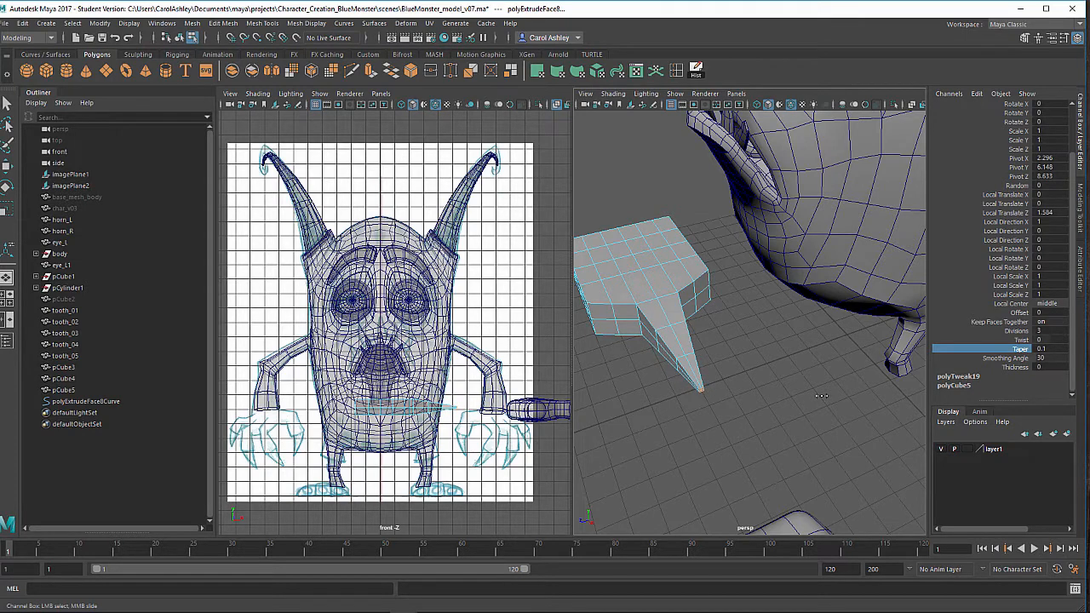
pyautogui.scroll(5, 722, 421)
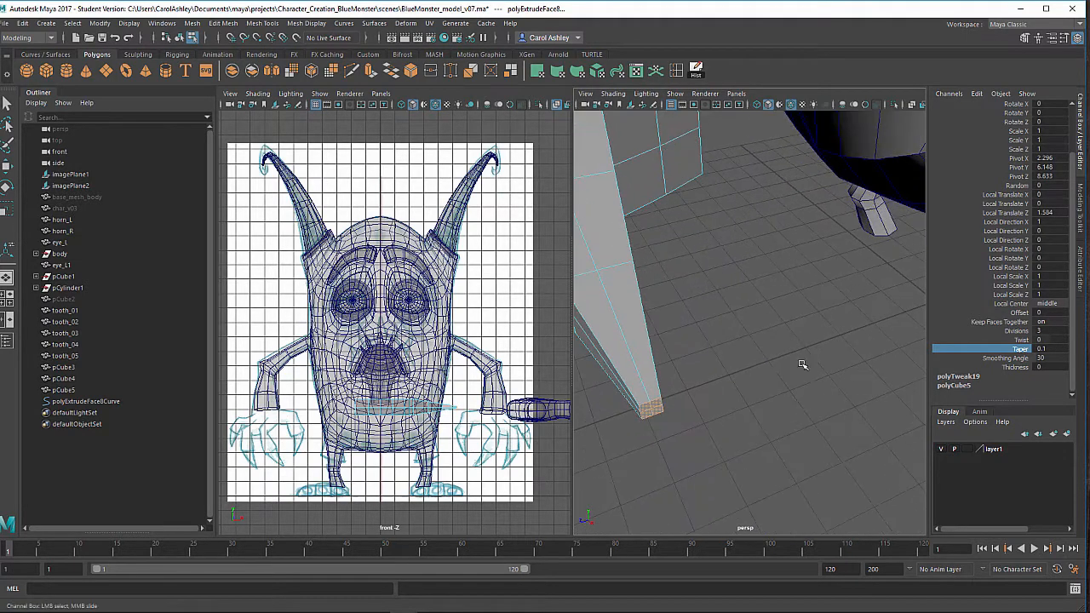
pyautogui.keyDown('alt'); pyautogui.moveTo(727, 400); pyautogui.dragTo(773, 284); pyautogui.keyUp('alt')
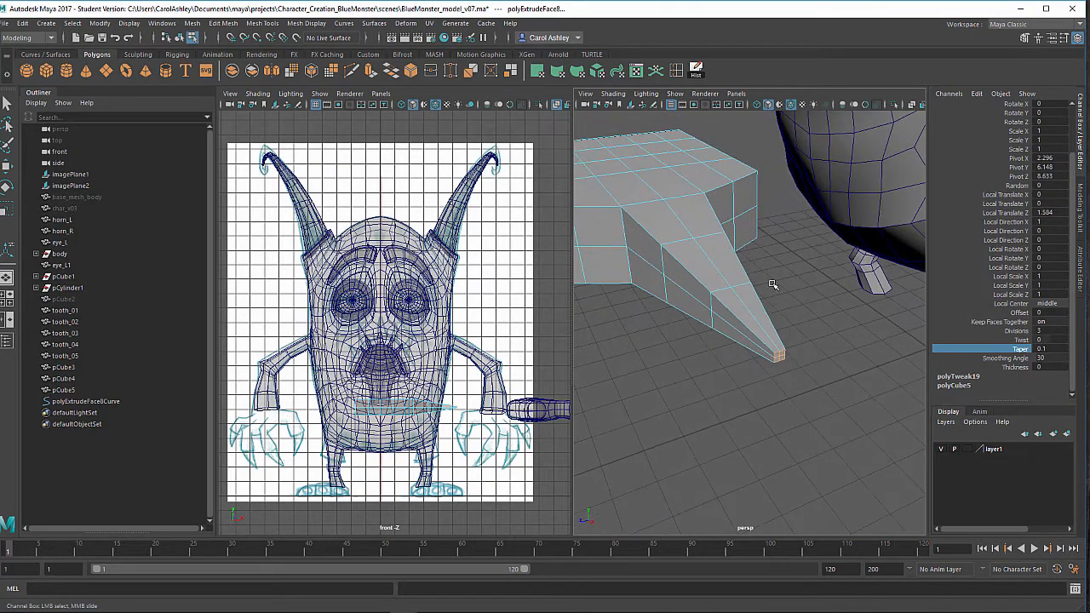
# Display the scene in wireframe and select a control vertex on the finger's extrusion curve for moving.
pyautogui.click(180, 37)
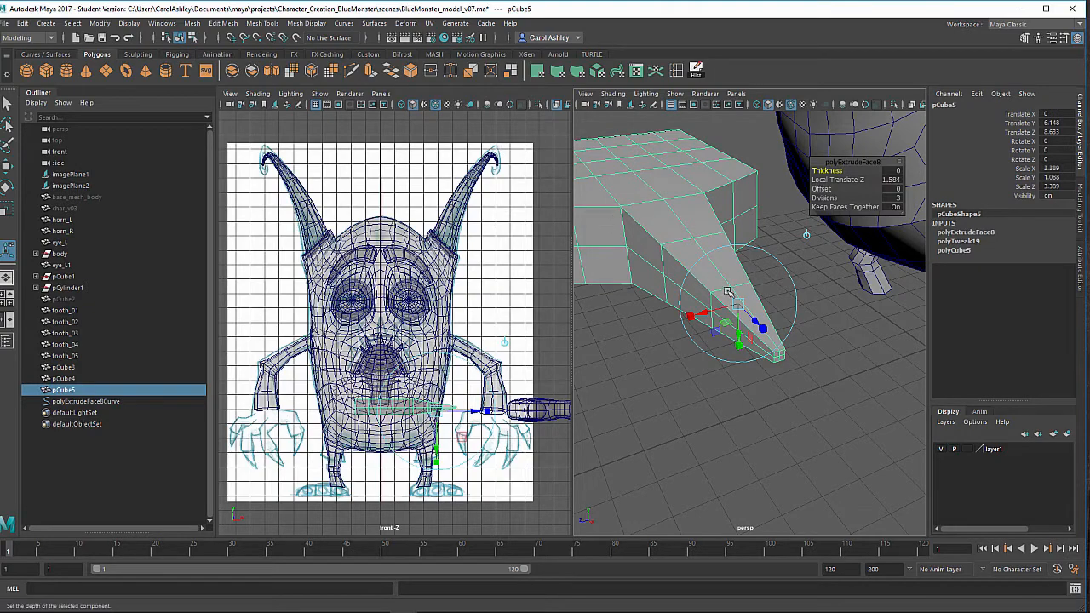
pyautogui.press('4')
pyautogui.keyDown('alt'); pyautogui.moveTo(730, 297); pyautogui.dragTo(659, 368); pyautogui.keyUp('alt')
pyautogui.keyDown('alt'); pyautogui.moveTo(659, 368); pyautogui.dragTo(726, 385, button='middle'); pyautogui.keyUp('alt')
pyautogui.hotkey('ctrl', 'z')
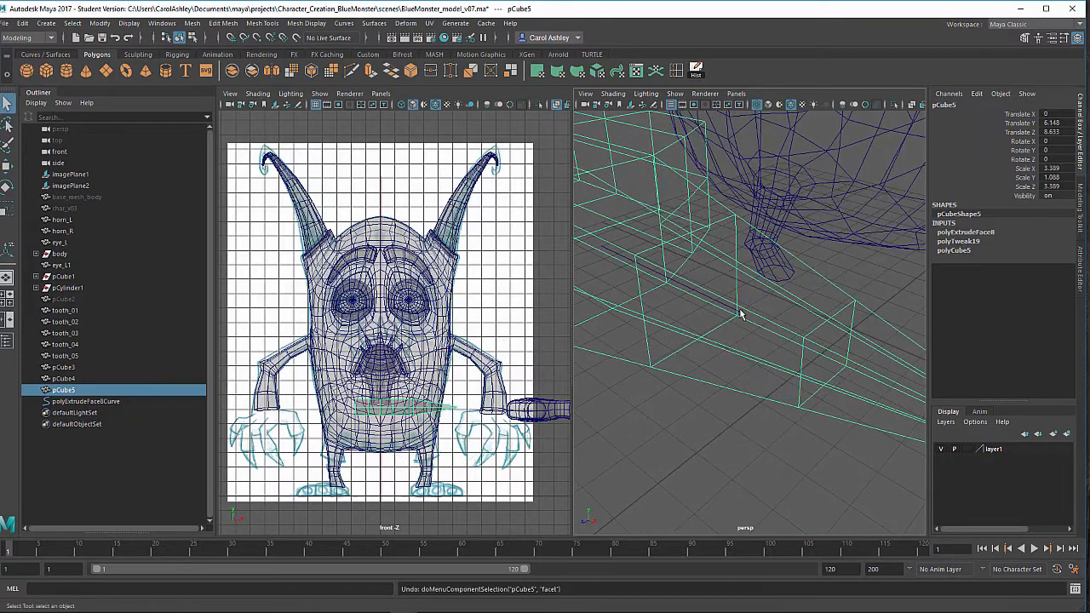
pyautogui.rightClick(740, 309)
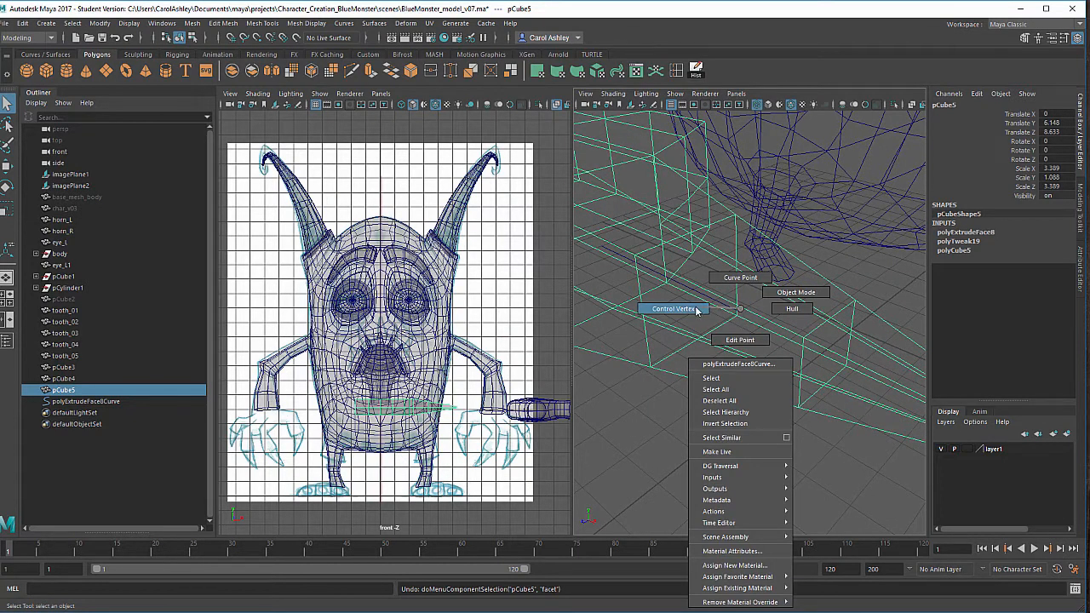
pyautogui.moveTo(695, 307); pyautogui.dragTo(696, 307, button='right')
pyautogui.moveTo(731, 298); pyautogui.dragTo(742, 350)
pyautogui.keyDown('alt'); pyautogui.moveTo(742, 349); pyautogui.dragTo(728, 345, button='middle'); pyautogui.keyUp('alt')
pyautogui.press('w')
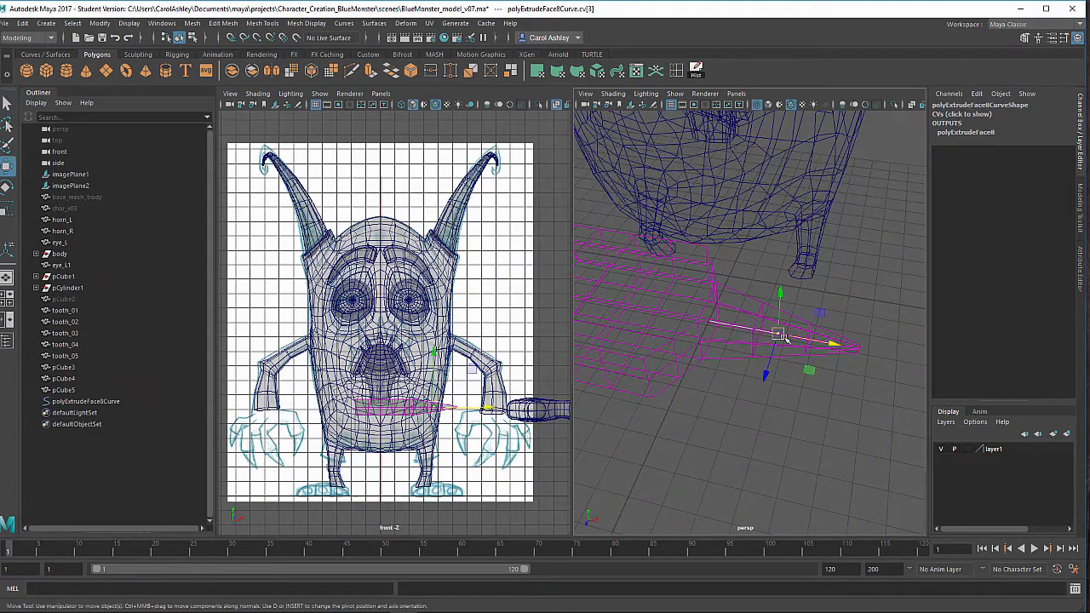
# Move the extrusion curve's control vertices to arch the finger and bend its tip downward, and return to shaded display.
pyautogui.moveTo(778, 313); pyautogui.dragTo(679, 292)
pyautogui.keyDown('alt'); pyautogui.moveTo(683, 295); pyautogui.dragTo(762, 194); pyautogui.keyUp('alt')
pyautogui.hotkey('ctrl', 'z')
pyautogui.click(744, 269)
pyautogui.keyDown('alt'); pyautogui.moveTo(756, 284); pyautogui.dragTo(736, 252); pyautogui.keyUp('alt')
pyautogui.moveTo(788, 275)
pyautogui.keyDown('alt'); pyautogui.mouseDown()
pyautogui.moveTo(685, 296)
pyautogui.moveTo(672, 412)
pyautogui.moveTo(698, 396)
pyautogui.mouseUp(); pyautogui.keyUp('alt')
pyautogui.press('5')
pyautogui.scroll(5, 677, 363)
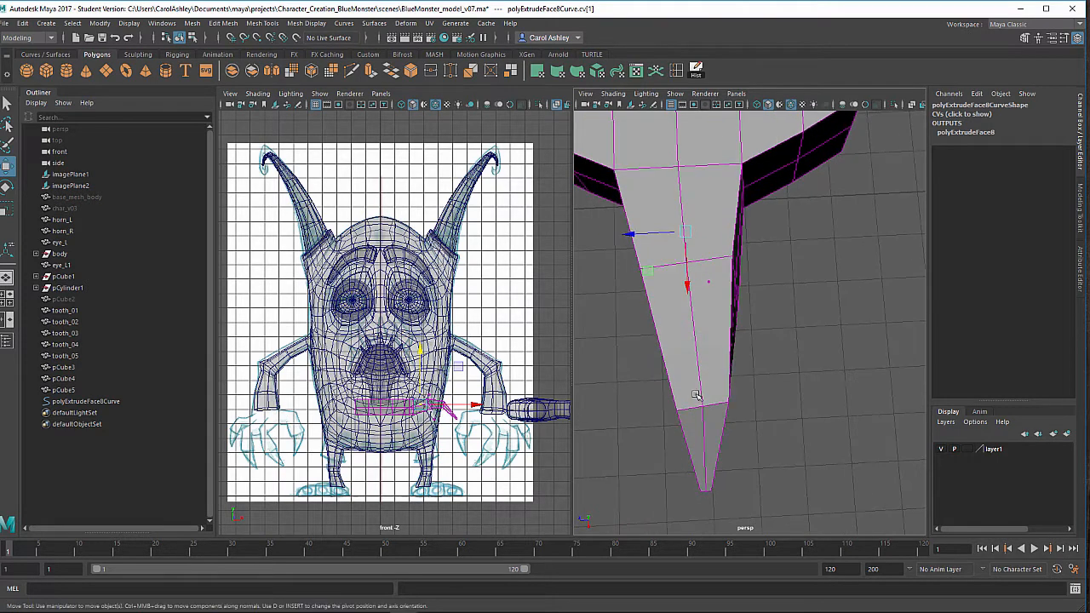
# Straighten the vertex rows at the finger's two joints by scaling each row along X.
pyautogui.rightClick(696, 397)
pyautogui.click(640, 275)
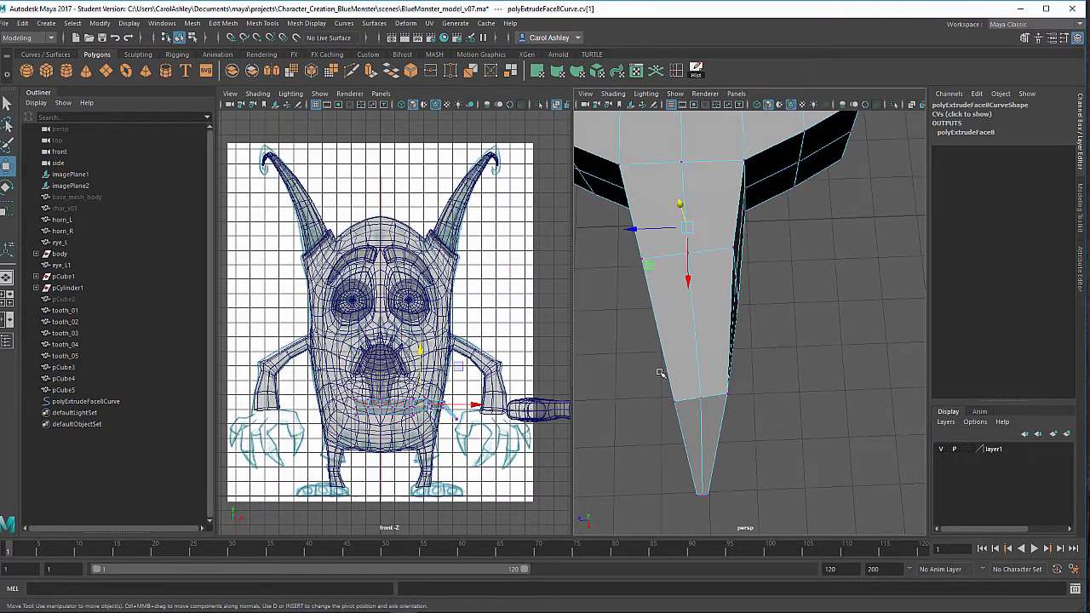
pyautogui.moveTo(759, 418); pyautogui.dragTo(758, 416)
pyautogui.press('r')
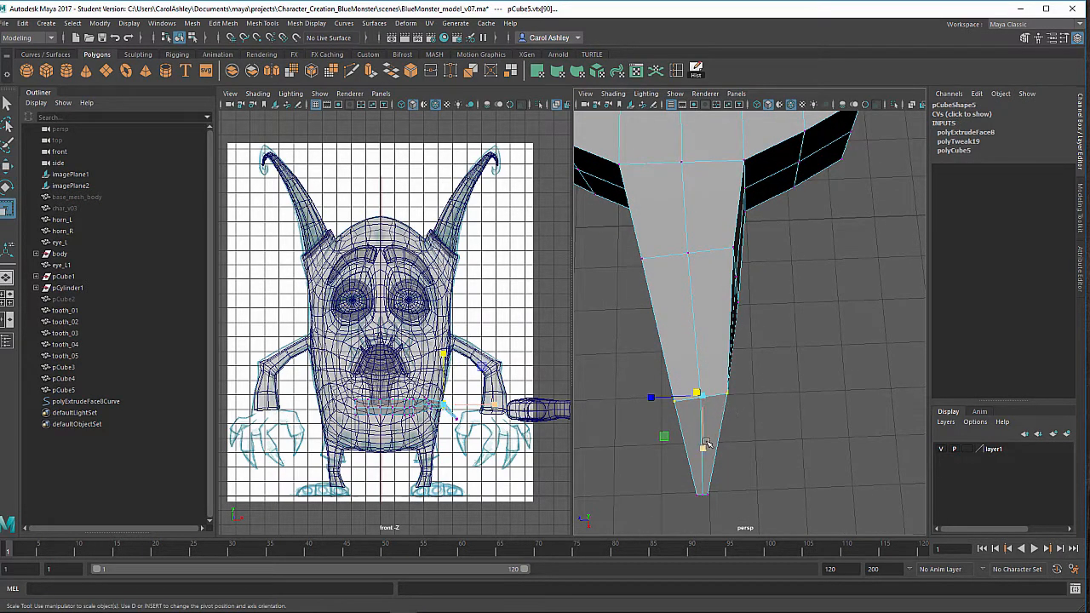
pyautogui.moveTo(706, 443); pyautogui.dragTo(699, 431)
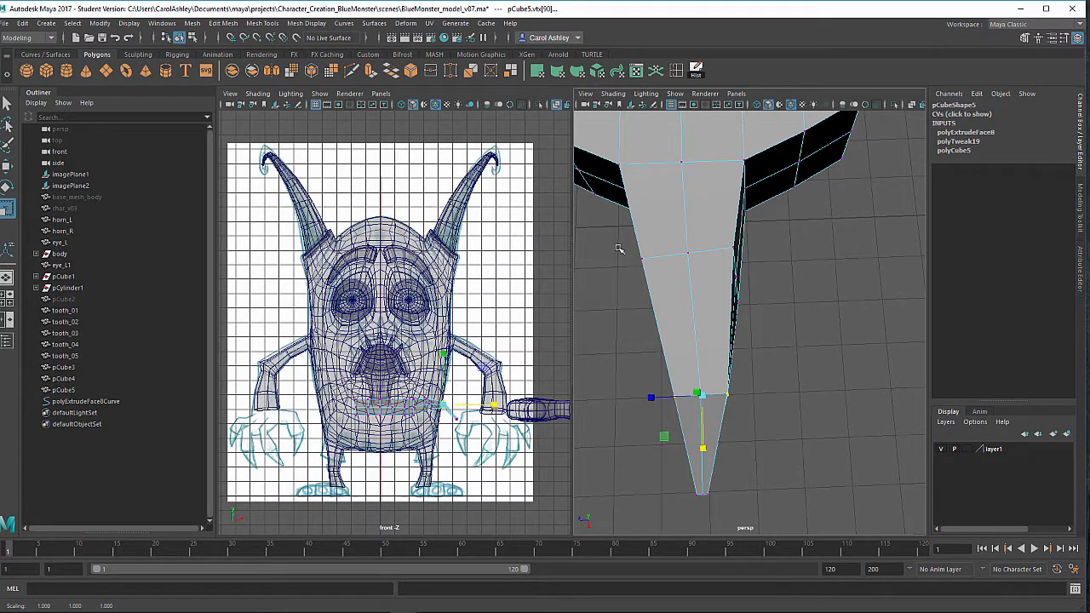
pyautogui.moveTo(612, 230); pyautogui.dragTo(700, 266)
pyautogui.moveTo(808, 333); pyautogui.dragTo(809, 333)
pyautogui.moveTo(689, 380)
pyautogui.keyDown('alt'); pyautogui.mouseDown()
pyautogui.moveTo(686, 397)
pyautogui.moveTo(666, 380)
pyautogui.moveTo(682, 362)
pyautogui.mouseUp(); pyautogui.keyUp('alt')
pyautogui.moveTo(693, 331); pyautogui.dragTo(692, 313, button='middle')
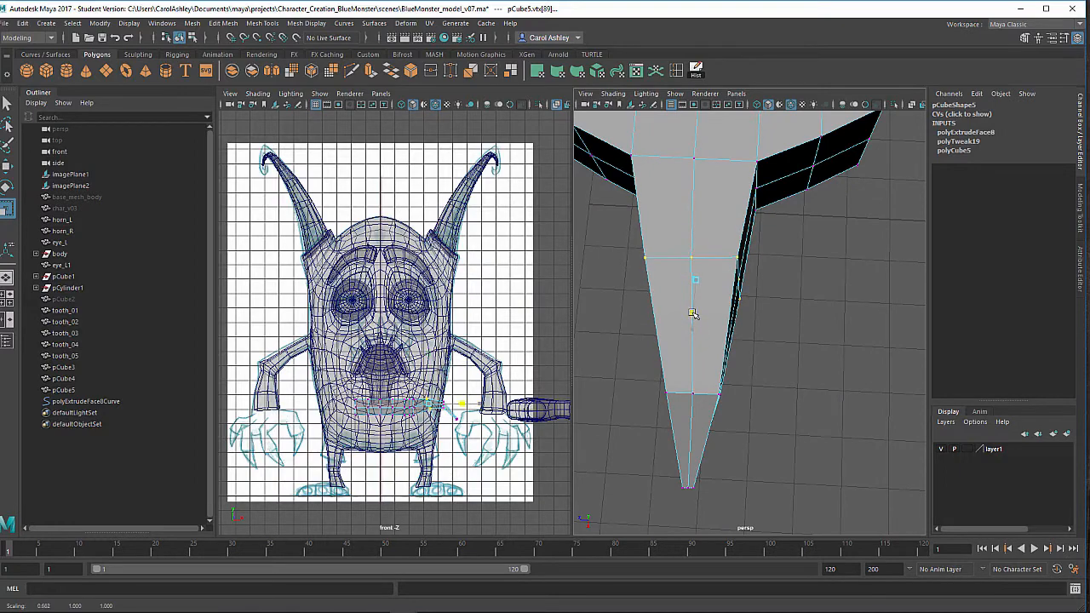
# Raise the vertex row at the finger joint nearest the palm to arch the knuckle.
pyautogui.keyDown('alt'); pyautogui.moveTo(694, 308); pyautogui.dragTo(774, 279); pyautogui.keyUp('alt')
pyautogui.press('e')
pyautogui.press('w')
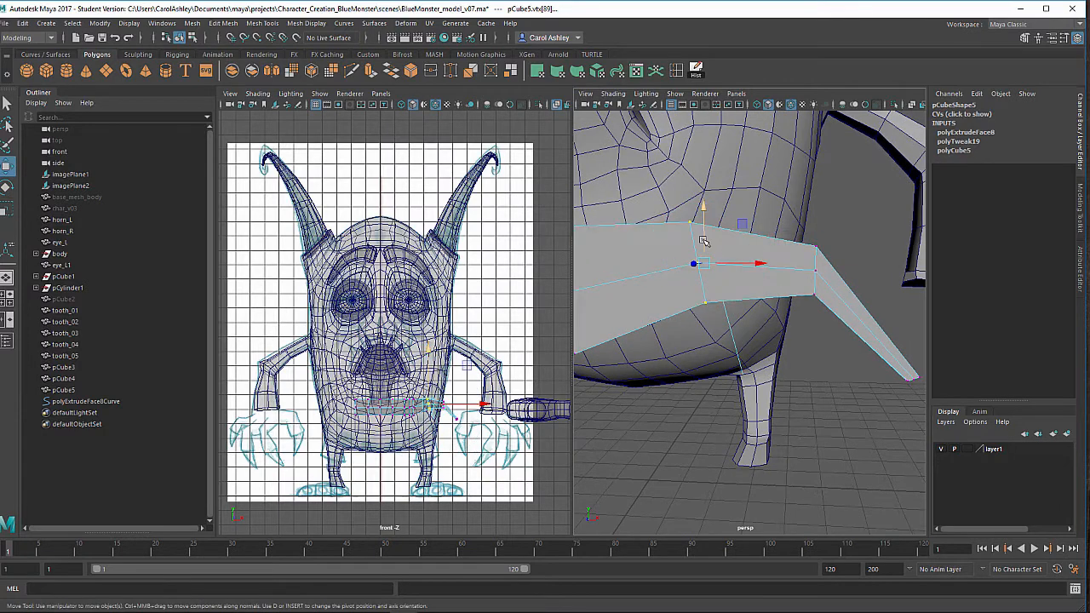
pyautogui.moveTo(704, 237); pyautogui.dragTo(703, 226)
# Rotate the vertex rows at the first finger's two joints so they follow the finger's bend.
pyautogui.press('e')
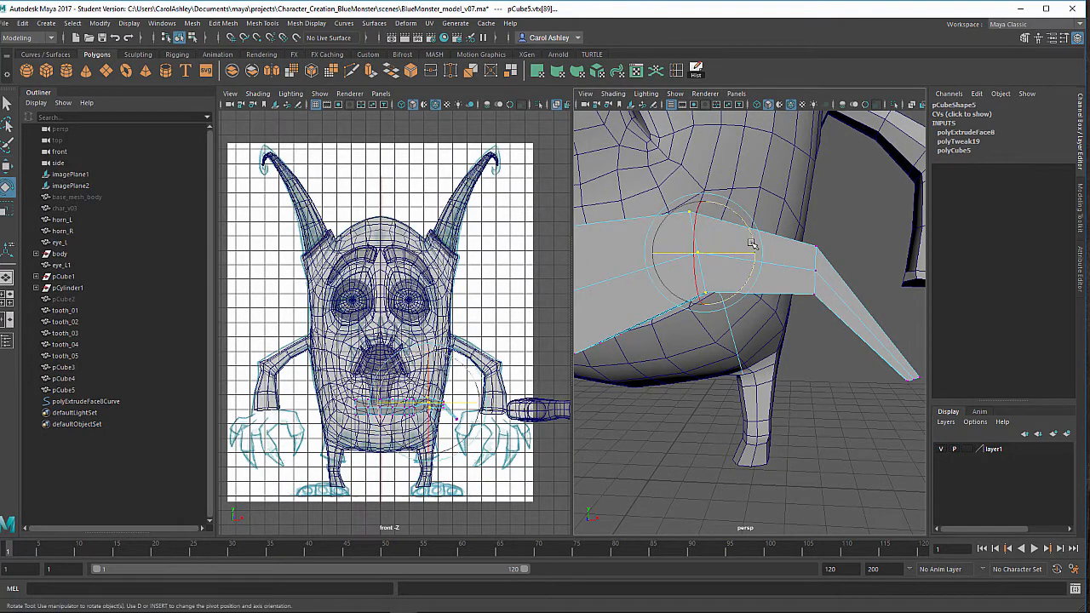
pyautogui.keyDown('alt'); pyautogui.moveTo(756, 248); pyautogui.dragTo(737, 218); pyautogui.keyUp('alt')
pyautogui.moveTo(789, 316); pyautogui.dragTo(789, 332)
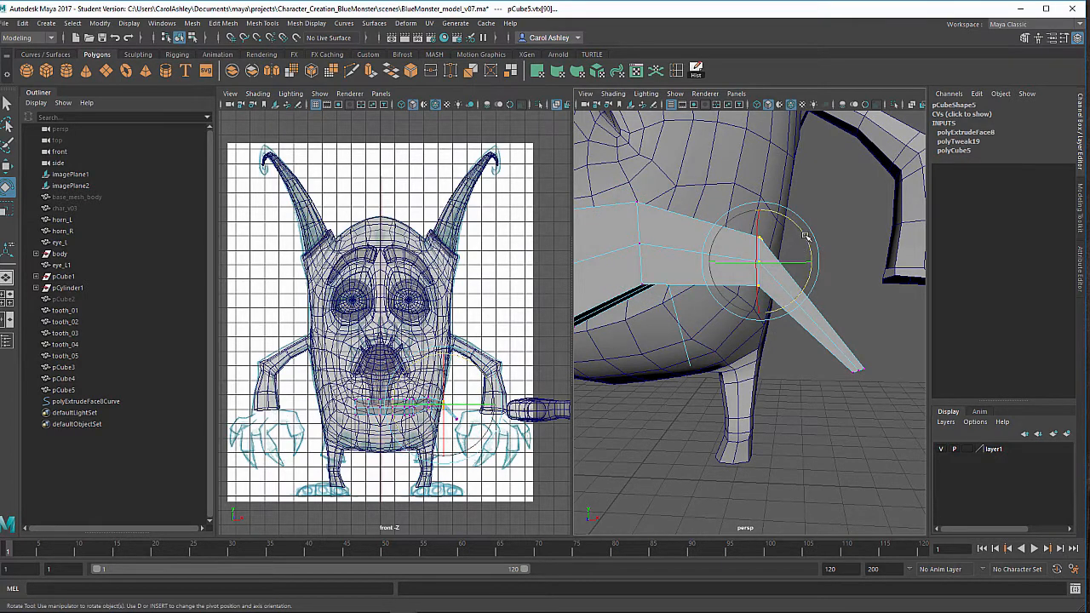
pyautogui.moveTo(806, 238); pyautogui.dragTo(809, 257)
pyautogui.press('w')
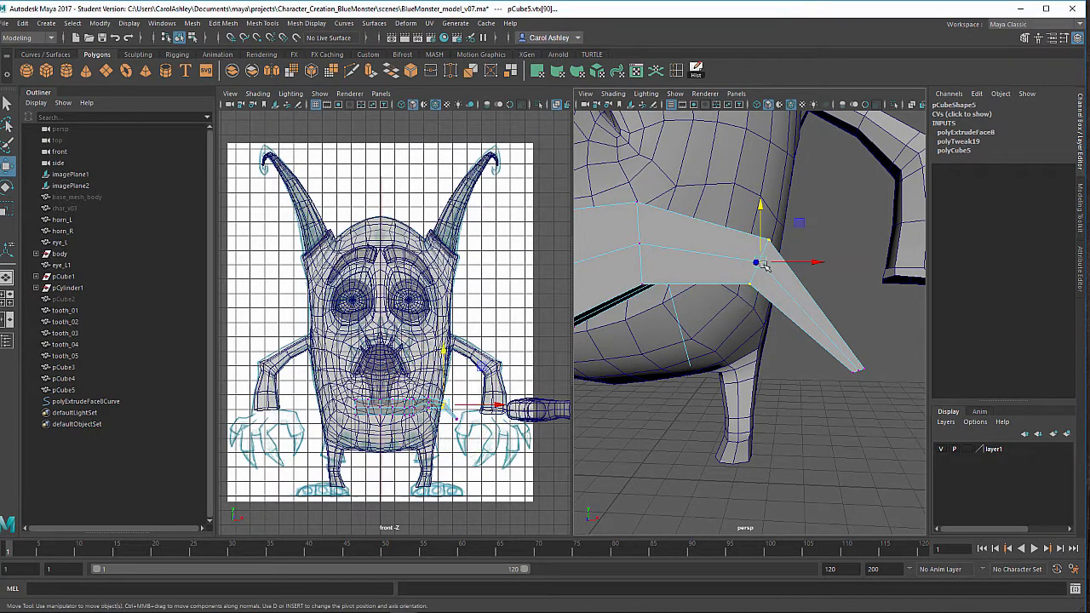
# Shift the vertex row at the first finger's knuckle sideways to adjust the finger's outline seen from above.
pyautogui.keyDown('alt'); pyautogui.moveTo(778, 260); pyautogui.dragTo(703, 475); pyautogui.keyUp('alt')
pyautogui.moveTo(740, 407); pyautogui.dragTo(640, 294)
pyautogui.moveTo(765, 349); pyautogui.dragTo(763, 348)
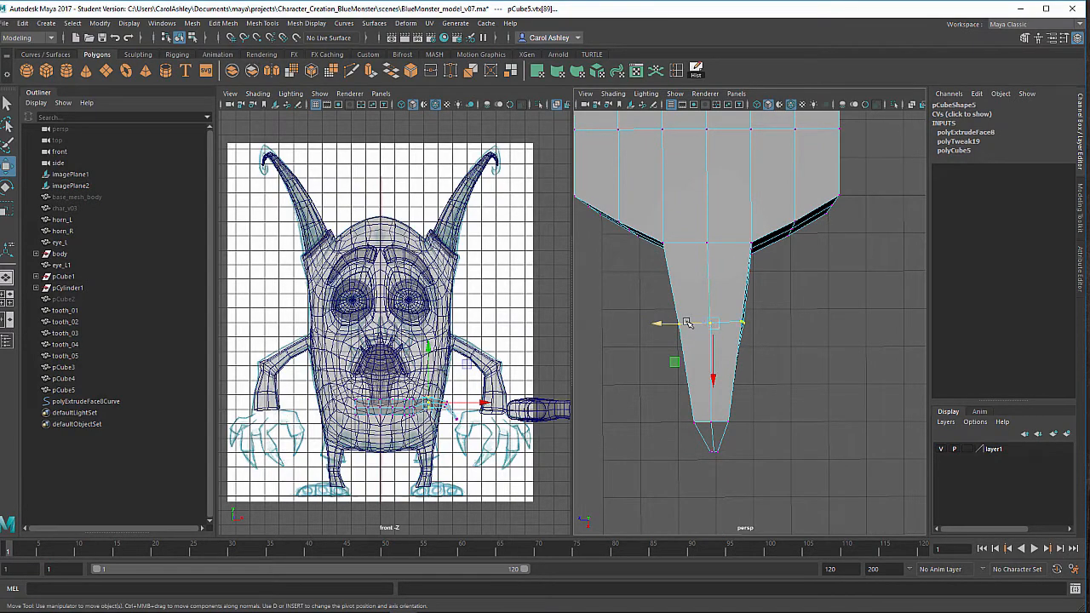
pyautogui.moveTo(687, 323); pyautogui.dragTo(720, 328)
# Extrude the four faces on the palm's angled corner by 0.615 with 3 divisions as a second finger.
pyautogui.rightClick(720, 328)
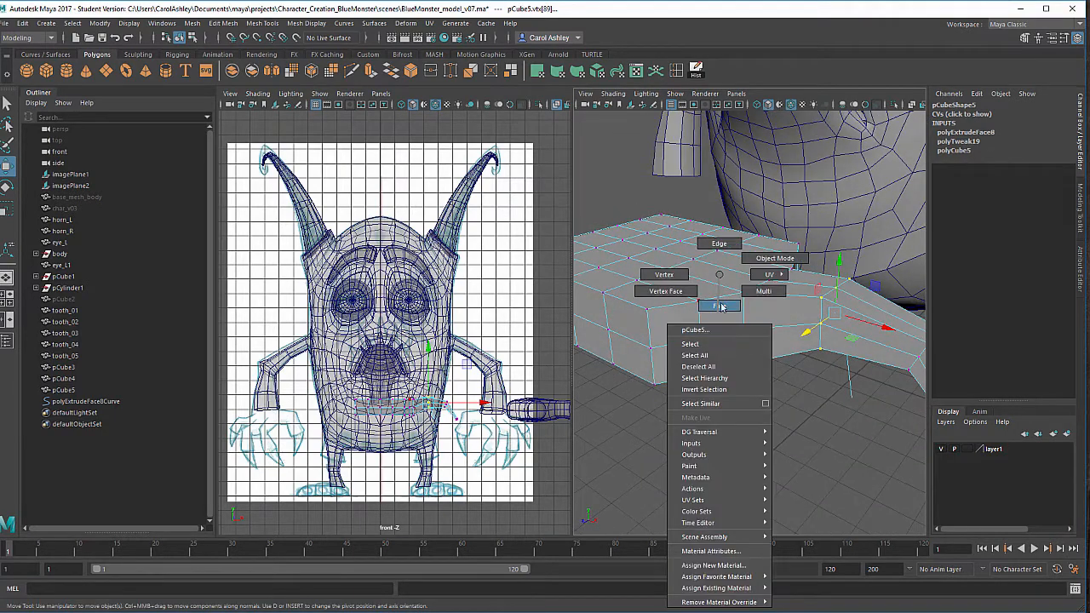
pyautogui.click(720, 307)
pyautogui.click(675, 325)
pyautogui.click(675, 362)
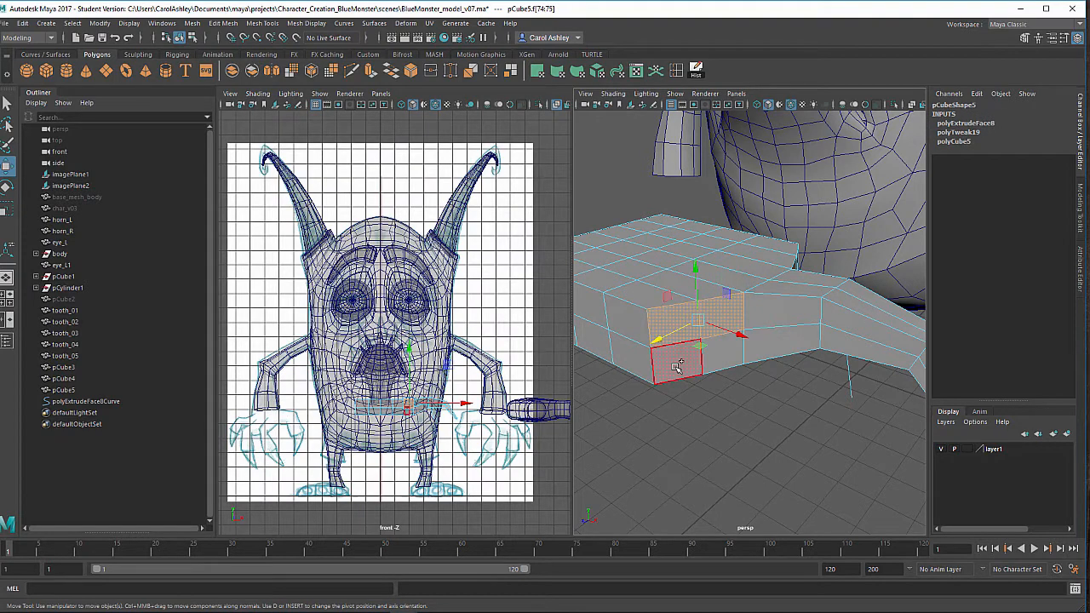
pyautogui.click(725, 362)
pyautogui.keyDown('alt'); pyautogui.moveTo(728, 368); pyautogui.dragTo(688, 372, button='right'); pyautogui.keyUp('alt')
pyautogui.keyDown('alt'); pyautogui.moveTo(688, 372); pyautogui.dragTo(693, 394); pyautogui.keyUp('alt')
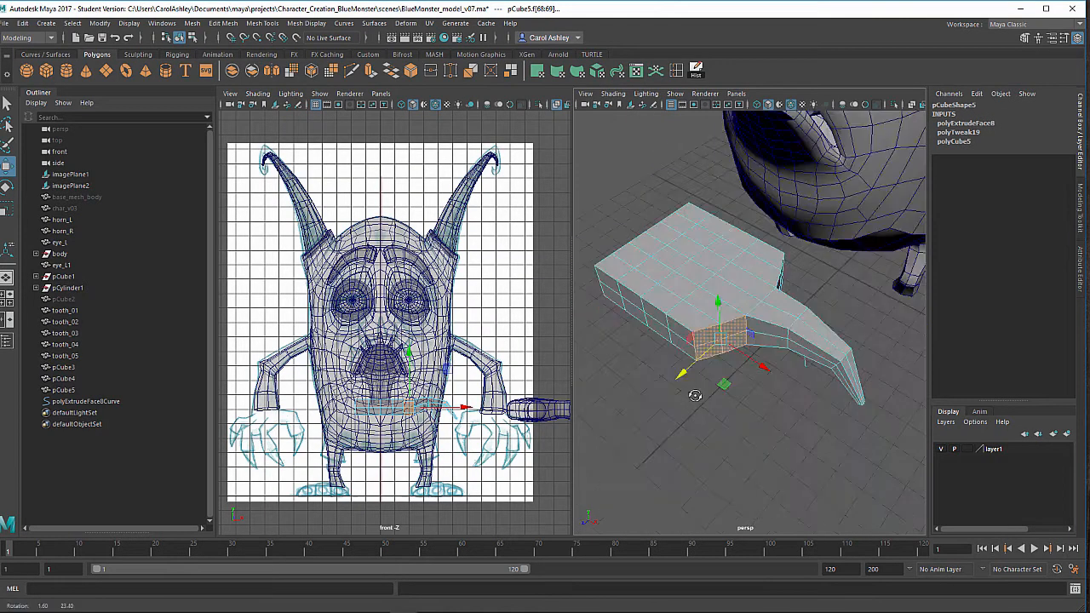
pyautogui.keyDown('alt'); pyautogui.moveTo(693, 394); pyautogui.dragTo(755, 412, button='right'); pyautogui.keyUp('alt')
pyautogui.keyDown('alt'); pyautogui.moveTo(755, 411); pyautogui.dragTo(822, 380); pyautogui.keyUp('alt')
pyautogui.hotkey('ctrl', 'e')
pyautogui.scroll(-3, 1072, 318)
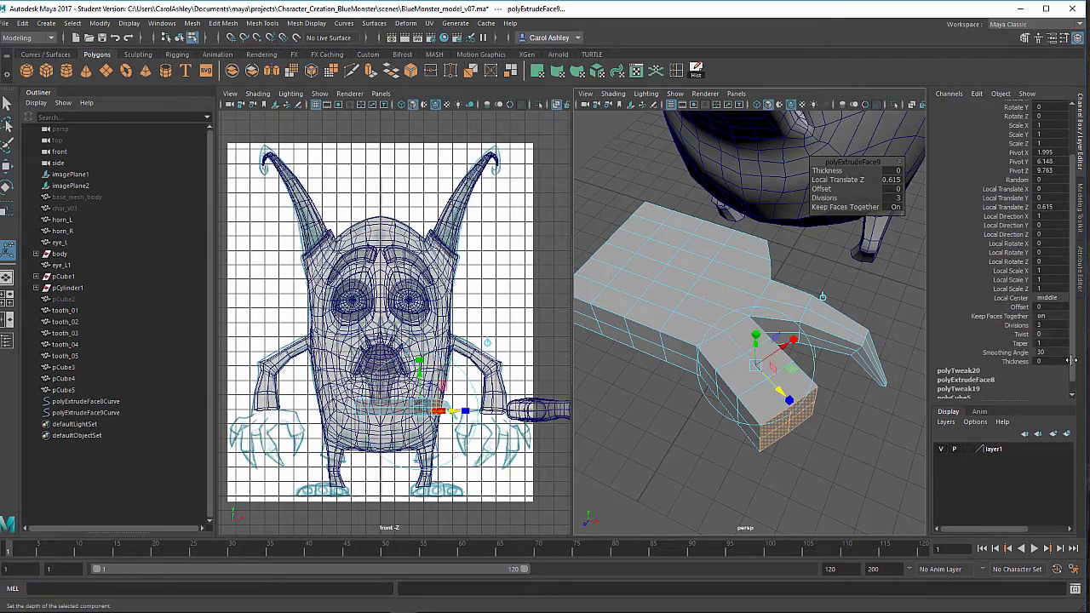
# Set the second finger extrusion's taper to 0.1.
pyautogui.click(1017, 343)
pyautogui.doubleClick(1044, 342)
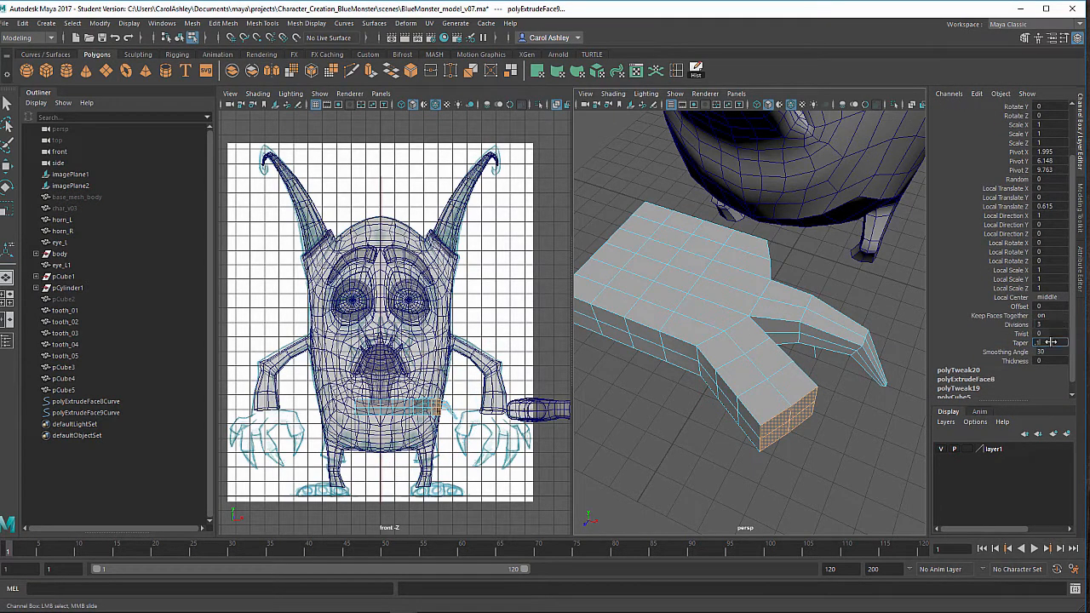
pyautogui.press('Return')
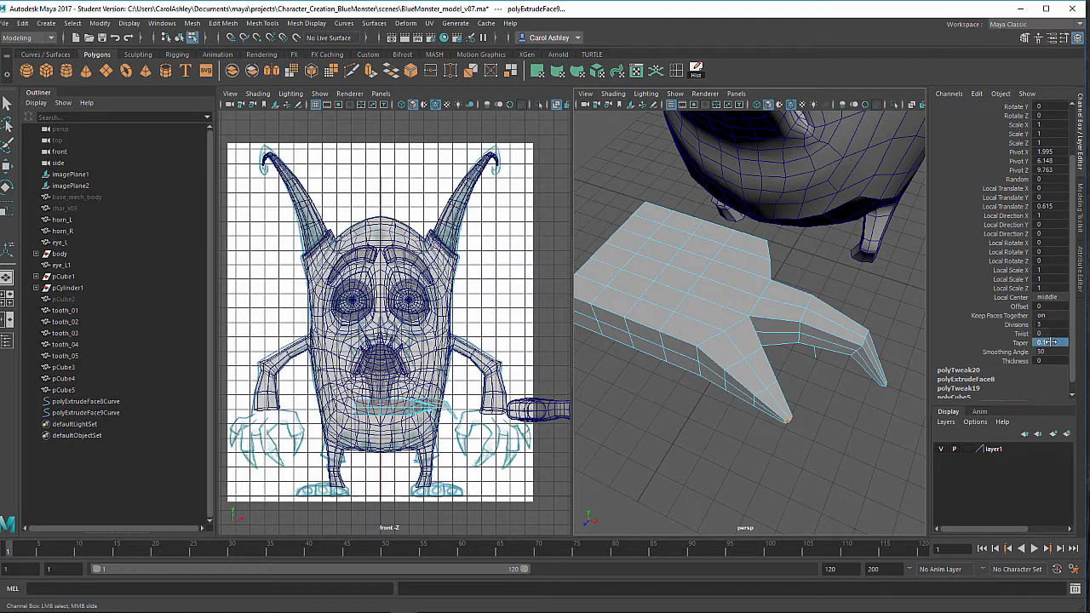
# Display the scene in wireframe and show the control vertices of the second finger's extrusion curve.
pyautogui.press('4')
pyautogui.click(732, 366)
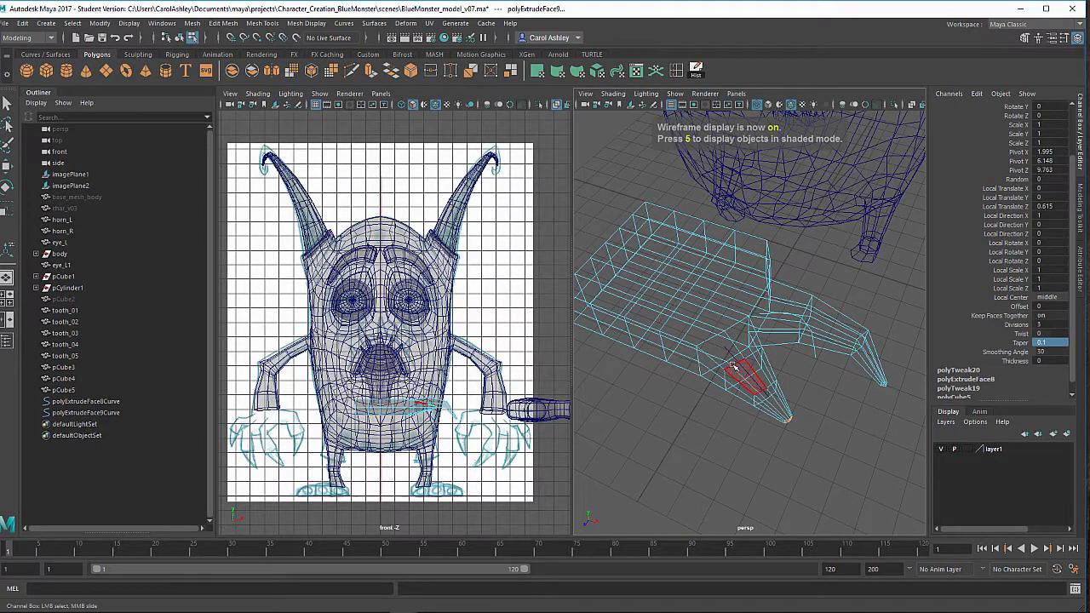
pyautogui.click(179, 38)
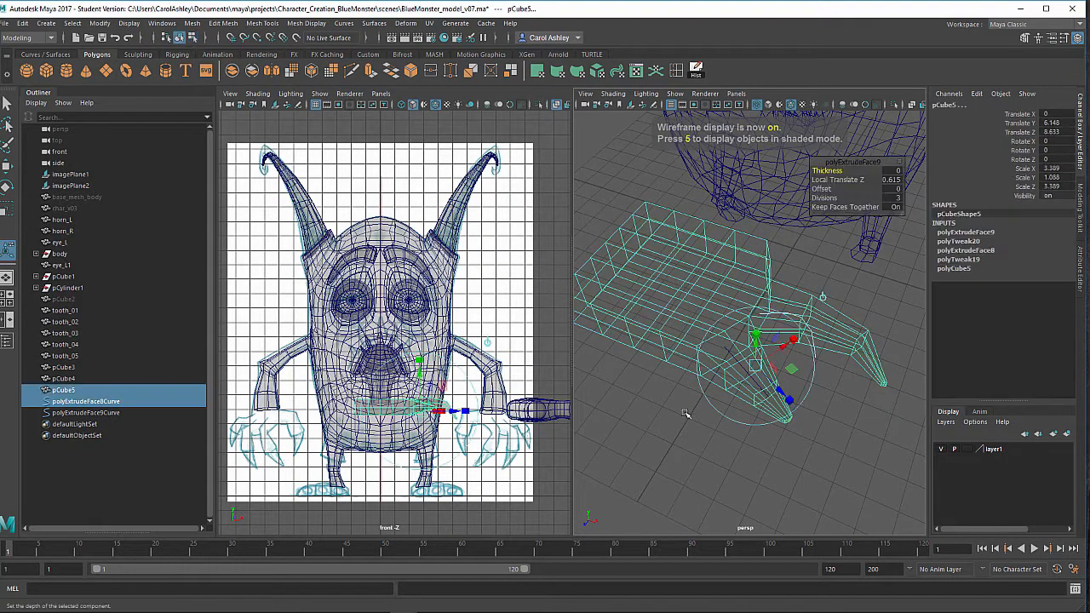
pyautogui.scroll(4, 702, 400)
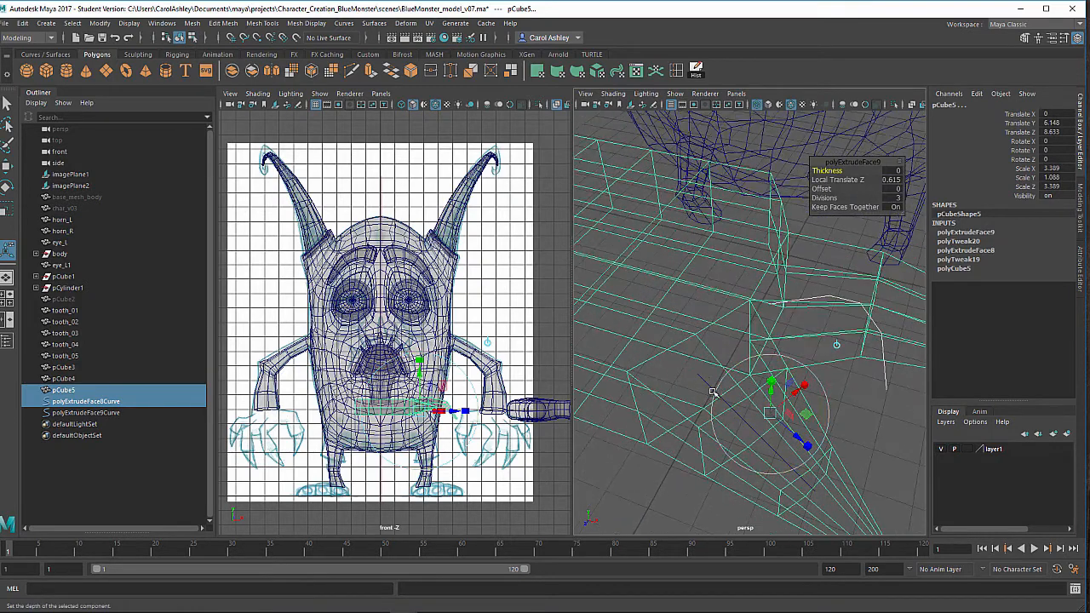
pyautogui.moveTo(711, 387); pyautogui.dragTo(647, 309, button='right')
# Lower the end control vertex of the second finger's curve and adjust the preceding one to arch the finger.
pyautogui.keyDown('alt'); pyautogui.moveTo(751, 436); pyautogui.dragTo(833, 375); pyautogui.keyUp('alt')
pyautogui.press('w')
pyautogui.moveTo(835, 298); pyautogui.dragTo(833, 340)
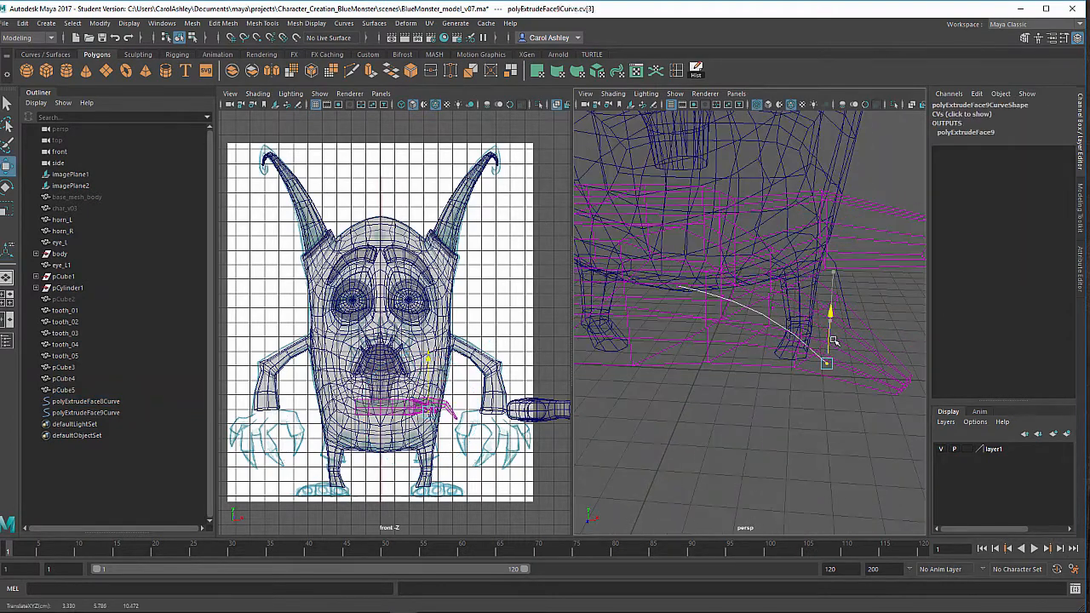
pyautogui.keyDown('alt'); pyautogui.moveTo(770, 383); pyautogui.dragTo(743, 354); pyautogui.keyUp('alt')
pyautogui.click(679, 330)
pyautogui.click(676, 326)
# Return to shaded display, then raise and rotate the edge row at the second finger's knuckle in edge mode.
pyautogui.rightClick(793, 356)
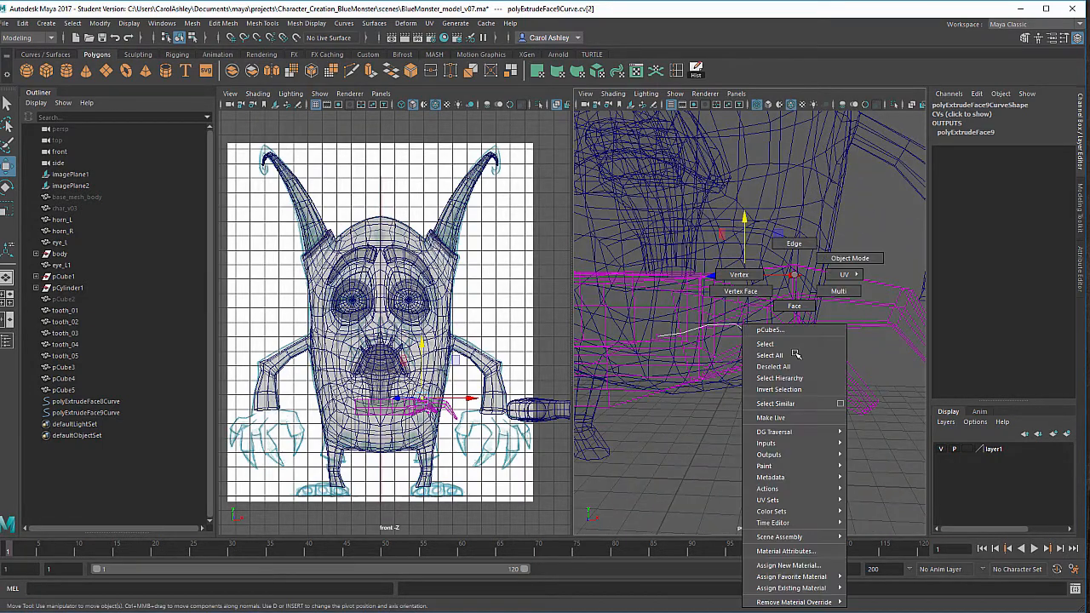
pyautogui.click(791, 247)
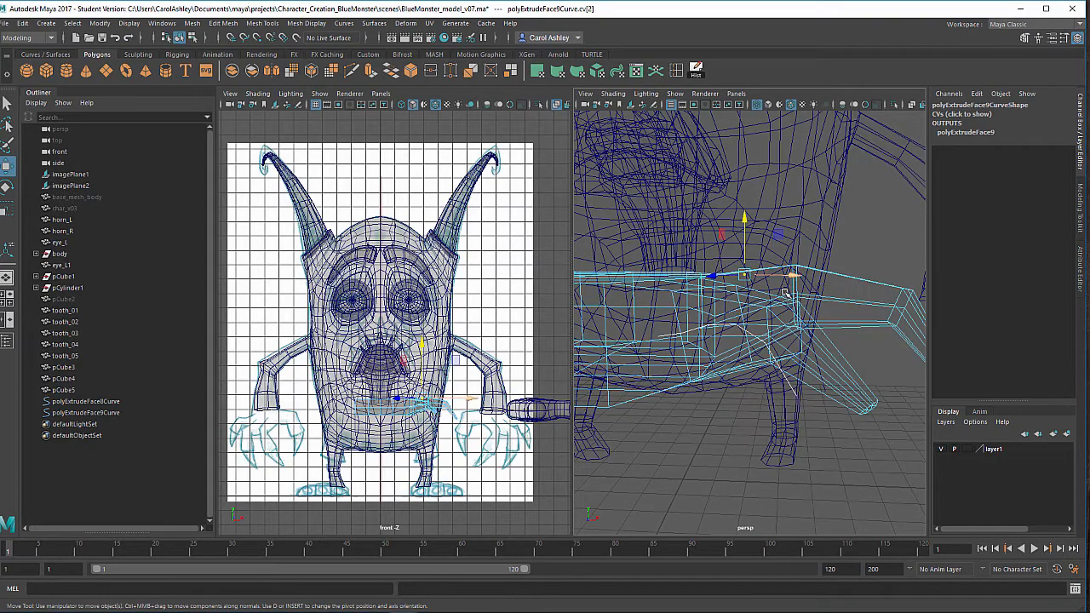
pyautogui.press('5')
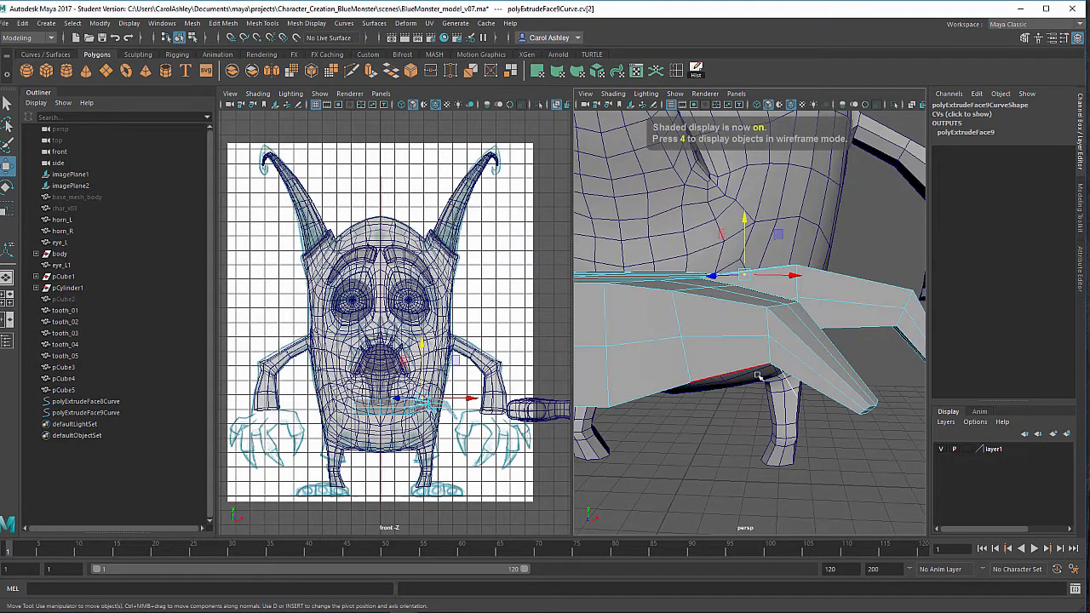
pyautogui.moveTo(764, 377)
pyautogui.keyDown('alt'); pyautogui.mouseDown()
pyautogui.moveTo(776, 379)
pyautogui.moveTo(727, 362)
pyautogui.moveTo(753, 284)
pyautogui.mouseUp(); pyautogui.keyUp('alt')
pyautogui.click(718, 363)
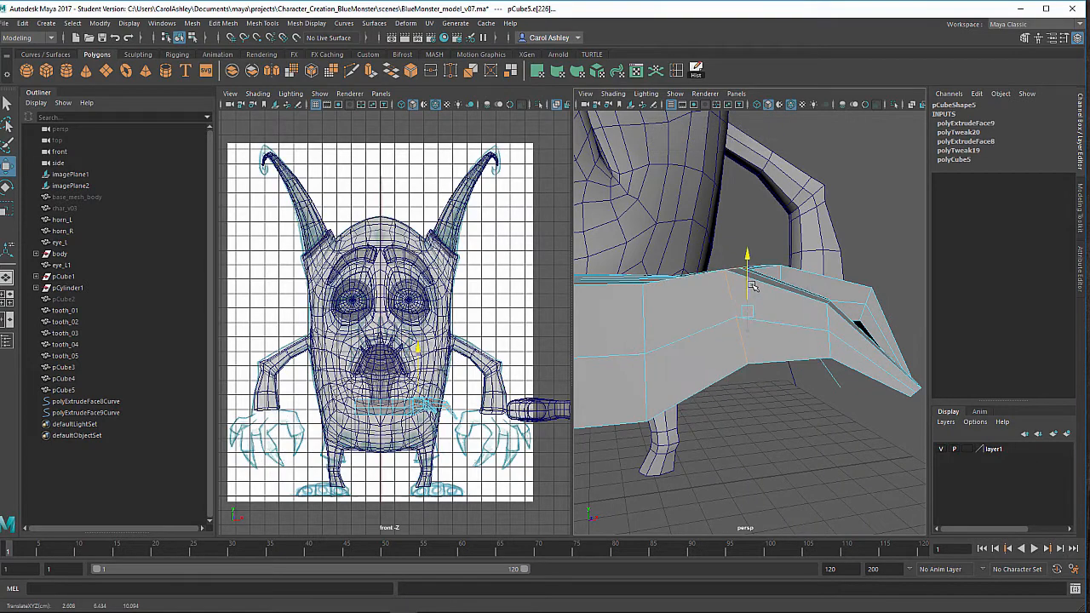
pyautogui.press('r')
pyautogui.press('e')
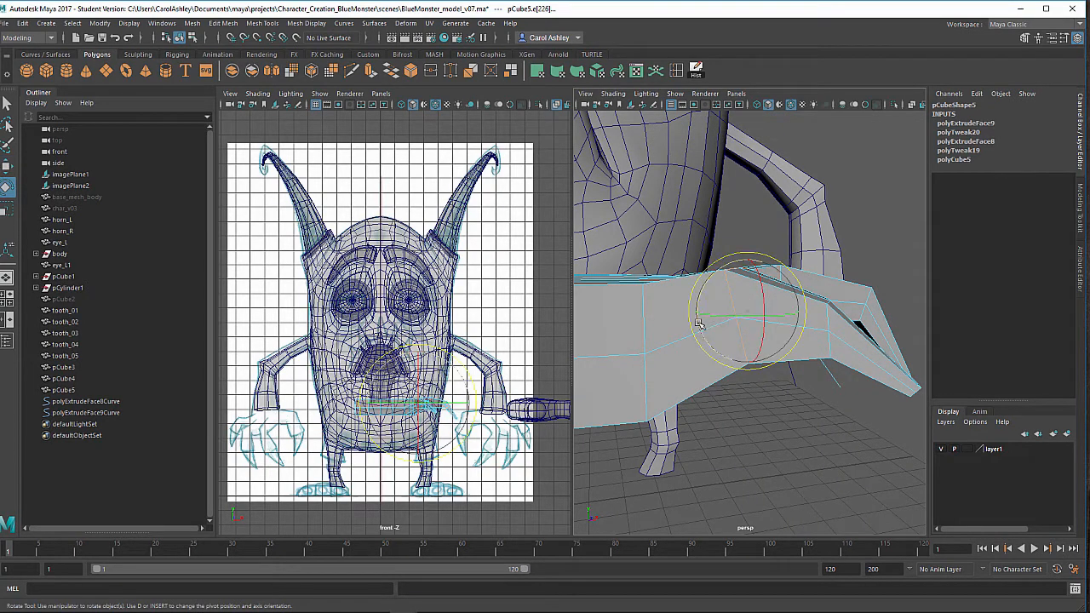
pyautogui.moveTo(698, 323); pyautogui.dragTo(803, 340)
# Set the Rotate tool's axis orientation to Component while tilting the edge row at the second finger's outer joint.
pyautogui.click(783, 340)
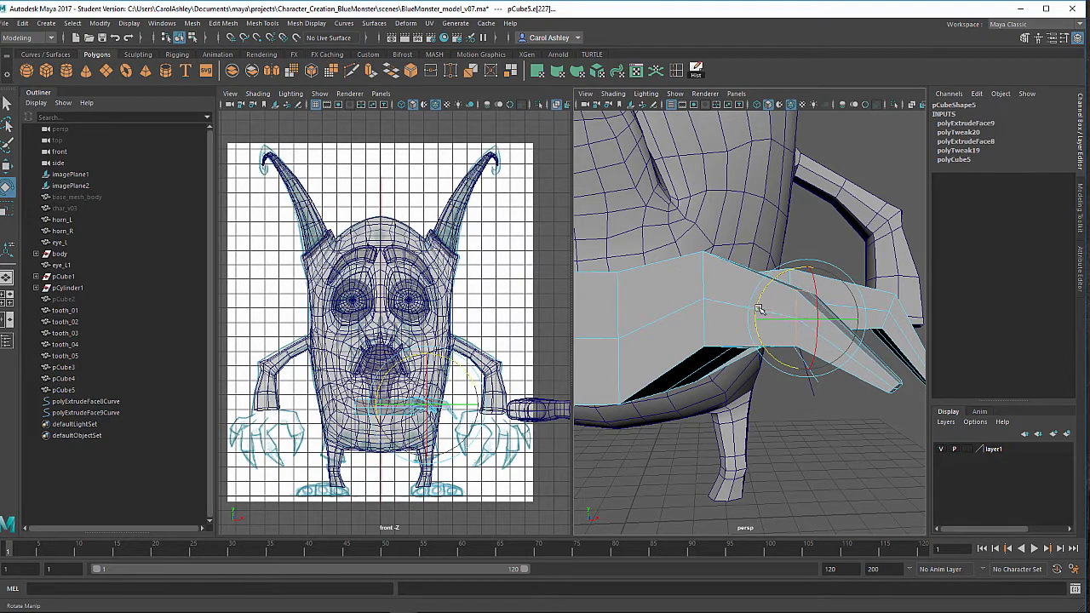
pyautogui.keyDown('alt'); pyautogui.moveTo(766, 315); pyautogui.dragTo(709, 352); pyautogui.keyUp('alt')
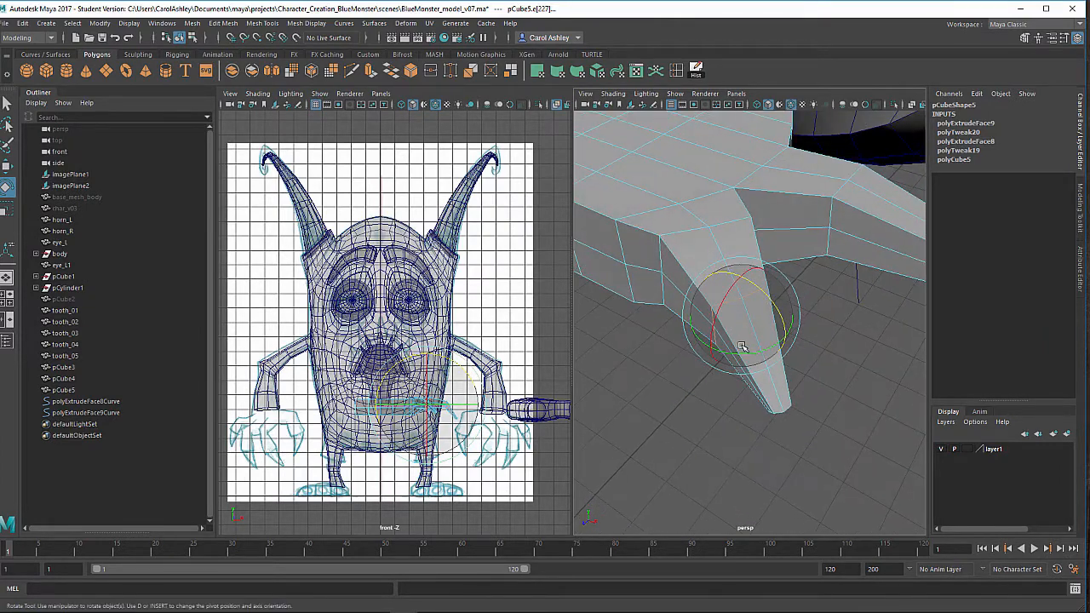
pyautogui.doubleClick(7, 191)
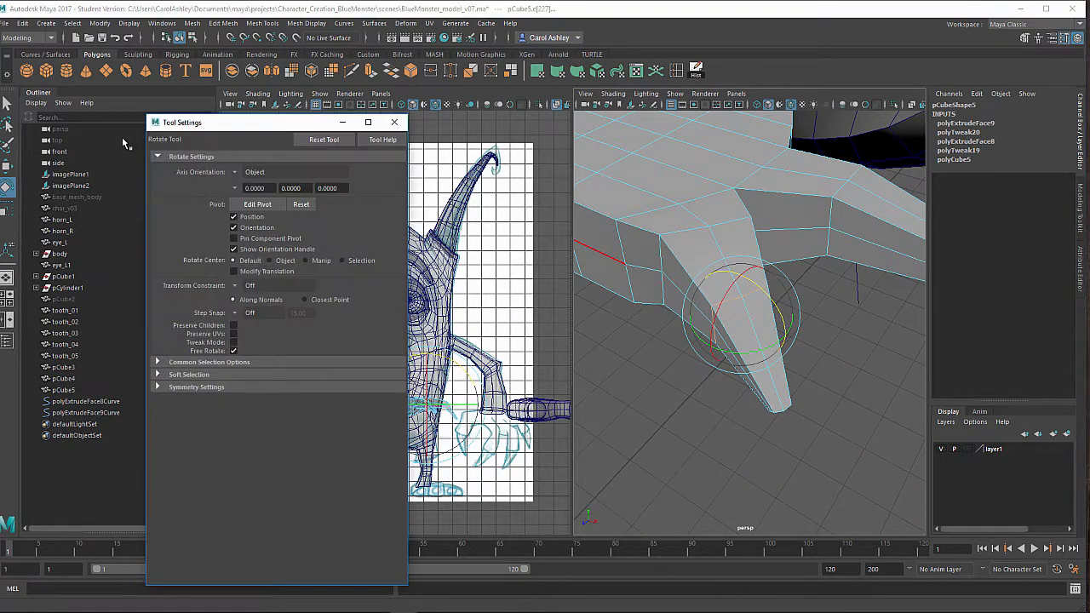
pyautogui.click(233, 172)
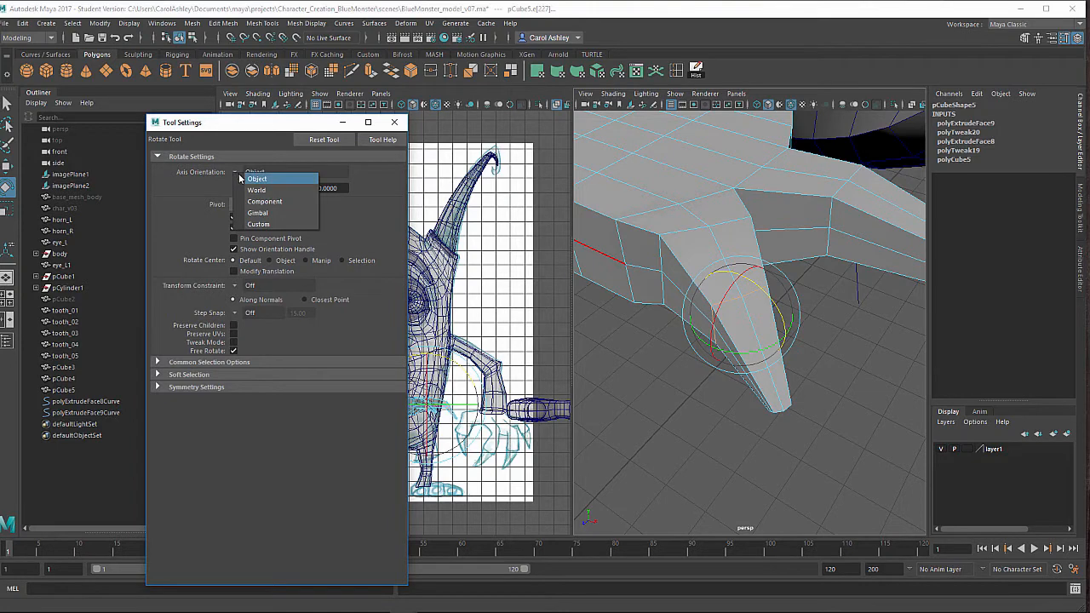
pyautogui.click(248, 202)
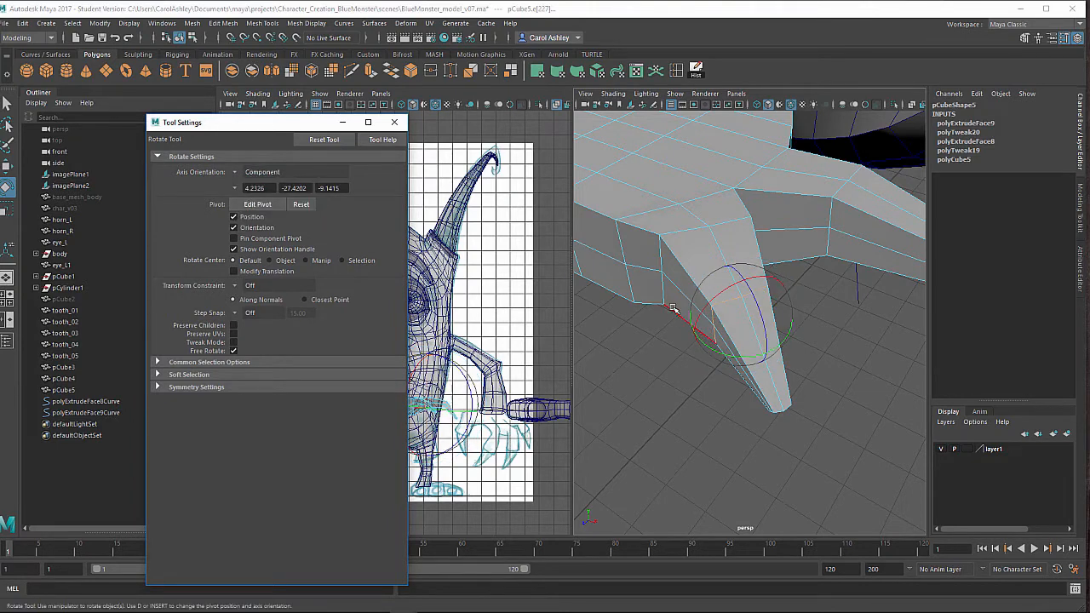
pyautogui.keyDown('alt'); pyautogui.moveTo(673, 309); pyautogui.dragTo(818, 292); pyautogui.keyUp('alt')
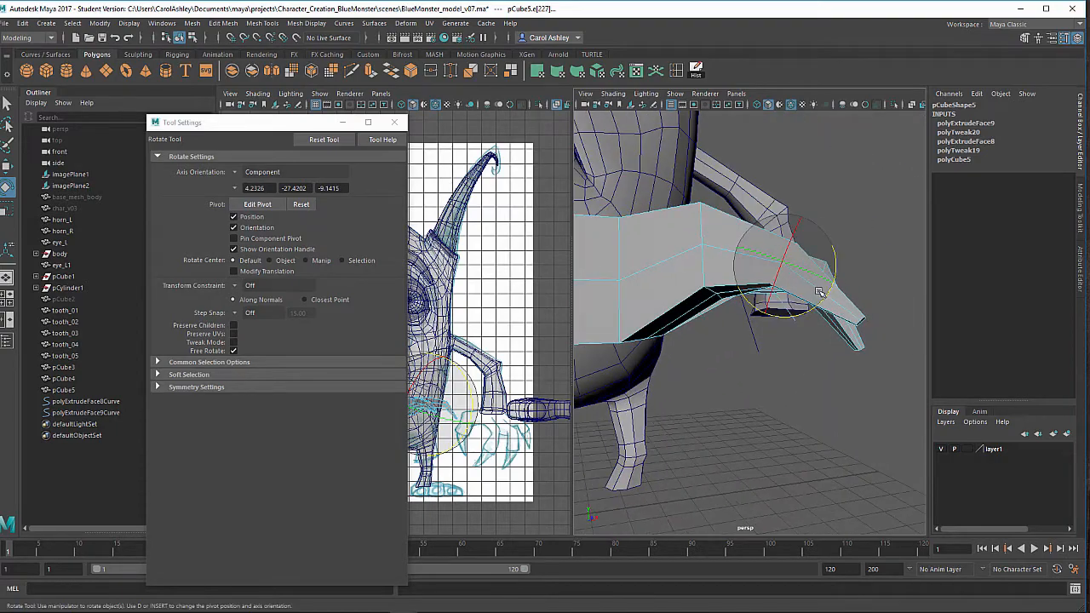
# Reposition the edge row at the second finger's knuckle and rotate it to level its upper edge.
pyautogui.press('w')
pyautogui.moveTo(801, 255); pyautogui.dragTo(668, 239)
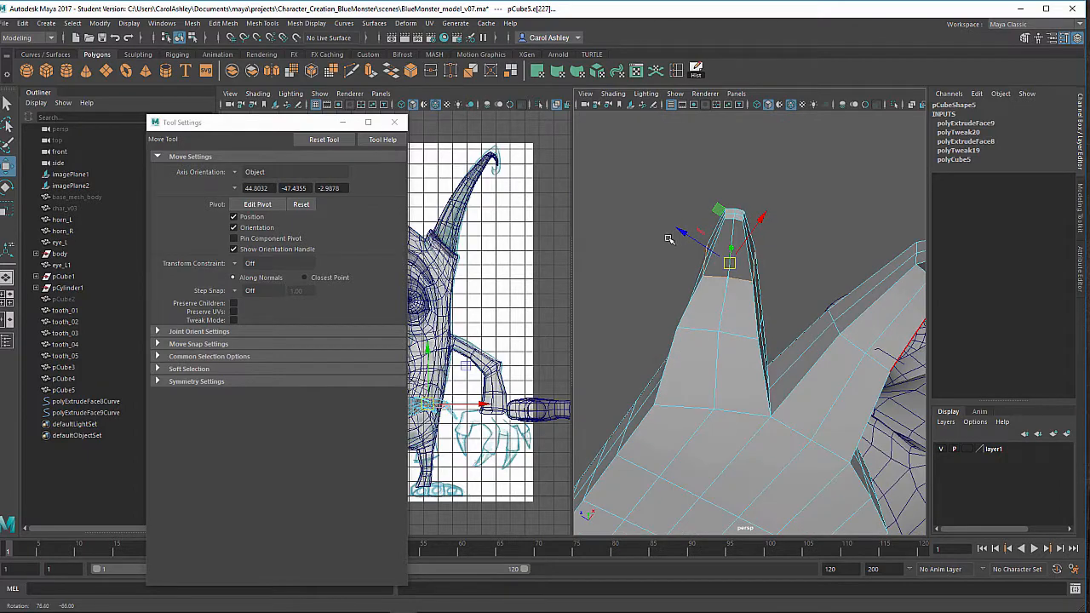
pyautogui.click(707, 328)
pyautogui.moveTo(704, 336); pyautogui.dragTo(694, 466)
pyautogui.keyDown('alt'); pyautogui.moveTo(711, 424); pyautogui.dragTo(728, 332); pyautogui.keyUp('alt')
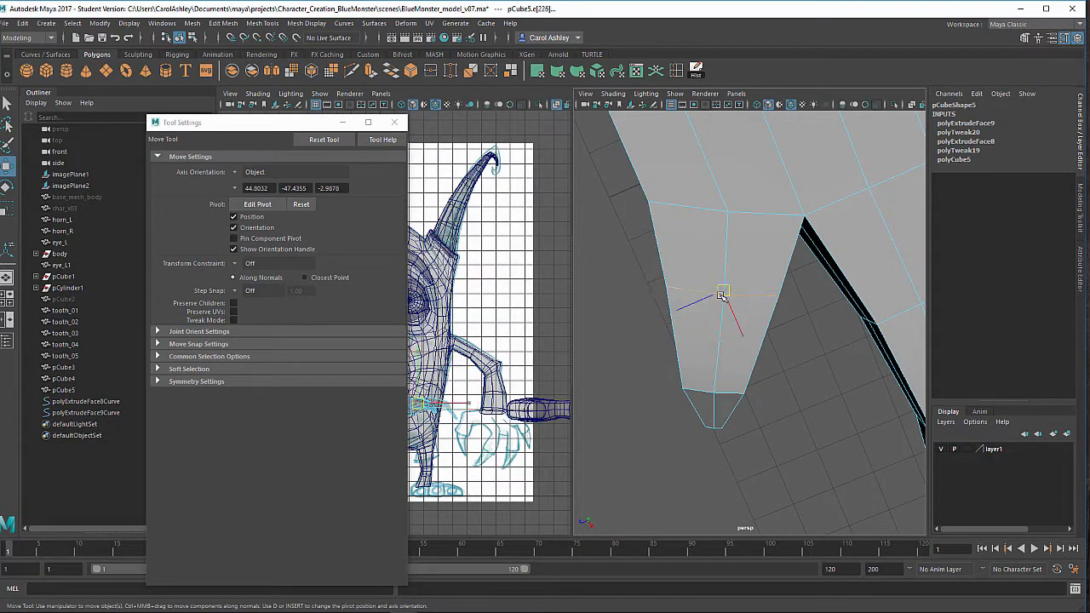
pyautogui.moveTo(720, 296); pyautogui.dragTo(694, 255)
pyautogui.press('e')
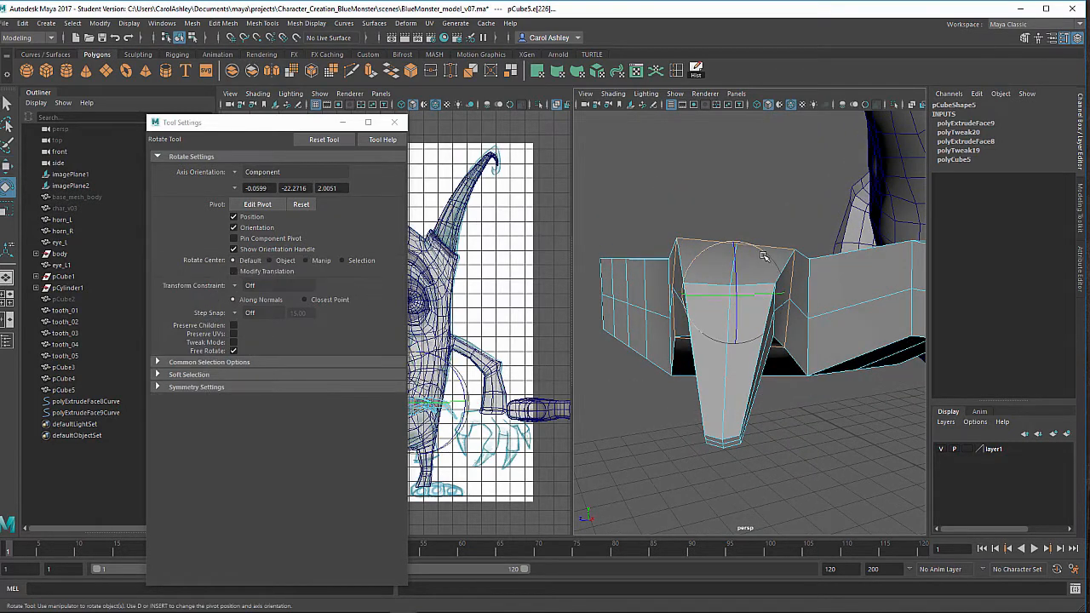
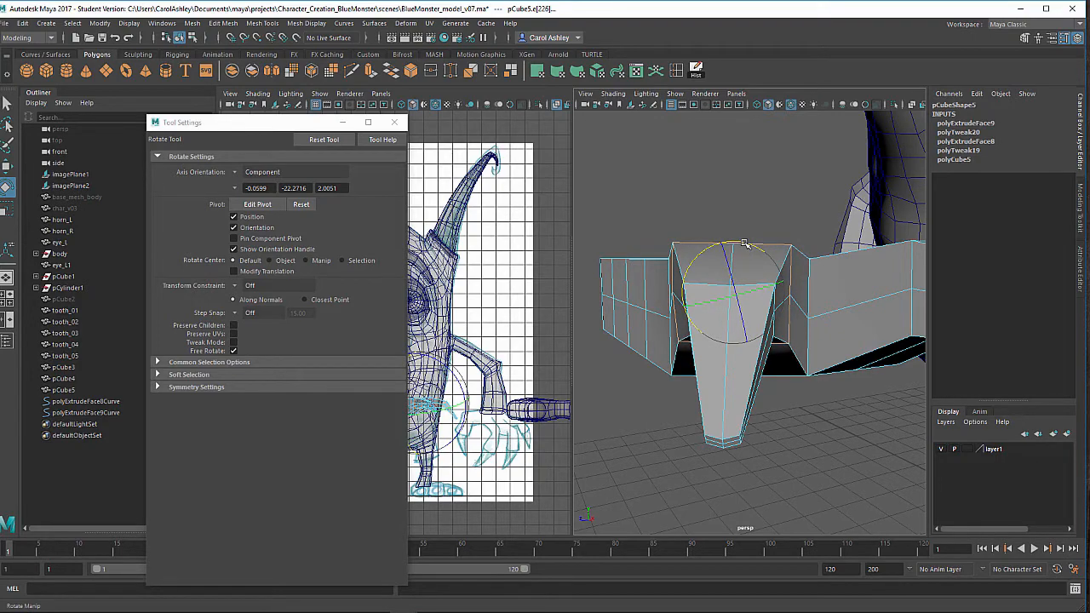
# Show the control vertices of the extrusion curves beneath the fingers.
pyautogui.keyDown('alt'); pyautogui.moveTo(744, 244); pyautogui.dragTo(688, 340); pyautogui.keyUp('alt')
pyautogui.keyDown('alt'); pyautogui.moveTo(688, 340); pyautogui.dragTo(793, 365, button='right'); pyautogui.keyUp('alt')
pyautogui.moveTo(793, 366)
pyautogui.keyDown('alt'); pyautogui.mouseDown()
pyautogui.moveTo(809, 360)
pyautogui.moveTo(762, 304)
pyautogui.moveTo(803, 370)
pyautogui.mouseUp(); pyautogui.keyUp('alt')
pyautogui.moveTo(800, 308); pyautogui.dragTo(801, 370, button='right')
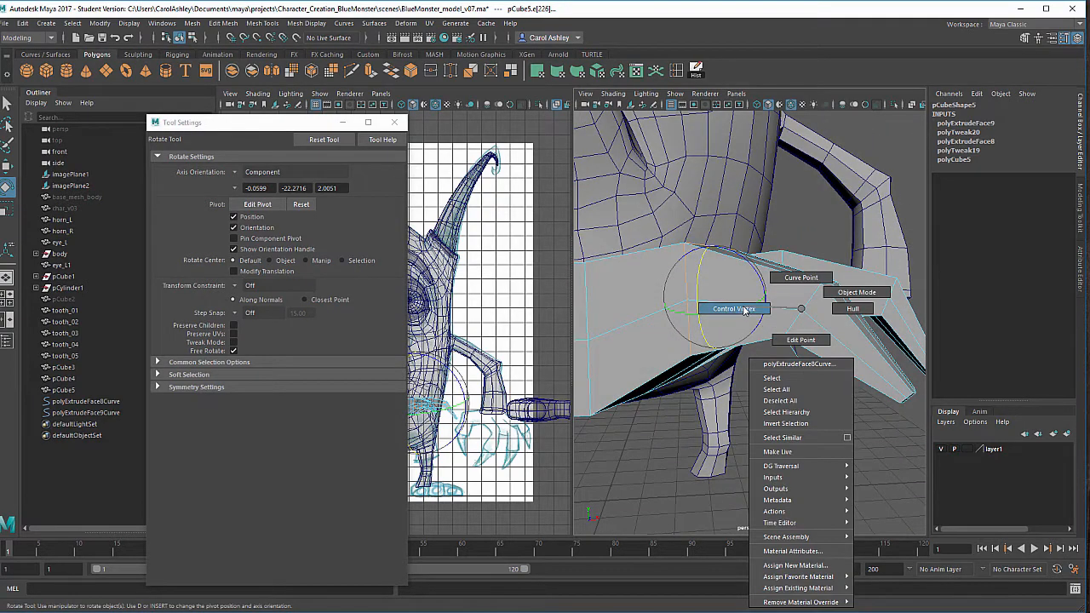
pyautogui.moveTo(744, 310); pyautogui.dragTo(745, 311, button='right')
pyautogui.keyDown('alt'); pyautogui.moveTo(800, 421); pyautogui.dragTo(769, 409); pyautogui.keyUp('alt')
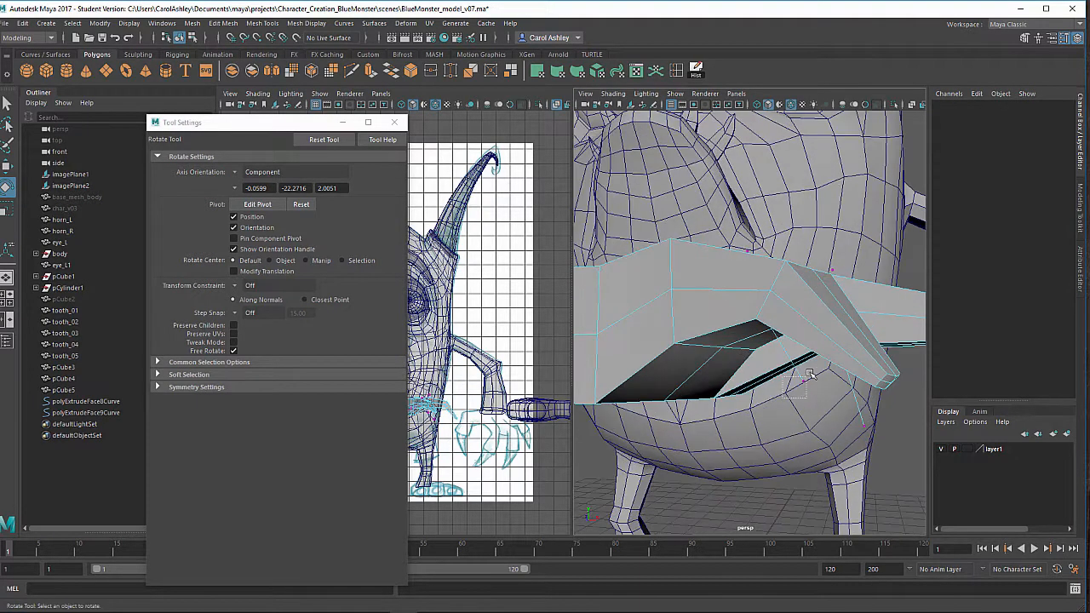
# Move the second finger curve's control vertex before the tip outward and upward to refine the bend.
pyautogui.moveTo(810, 375); pyautogui.dragTo(751, 300)
pyautogui.press('w')
pyautogui.click(760, 302)
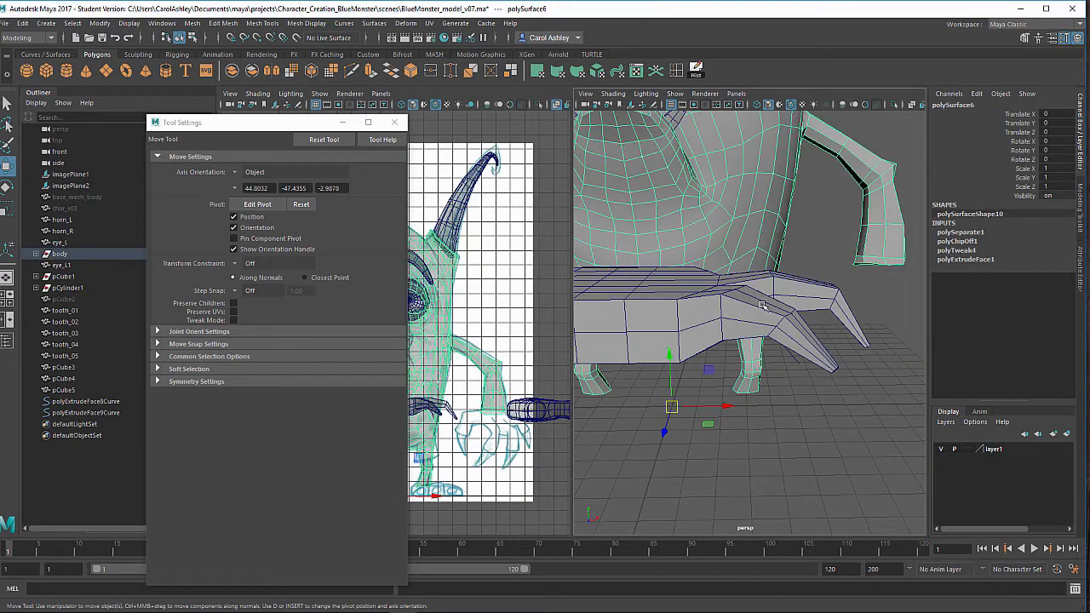
pyautogui.hotkey('ctrl', 'z')
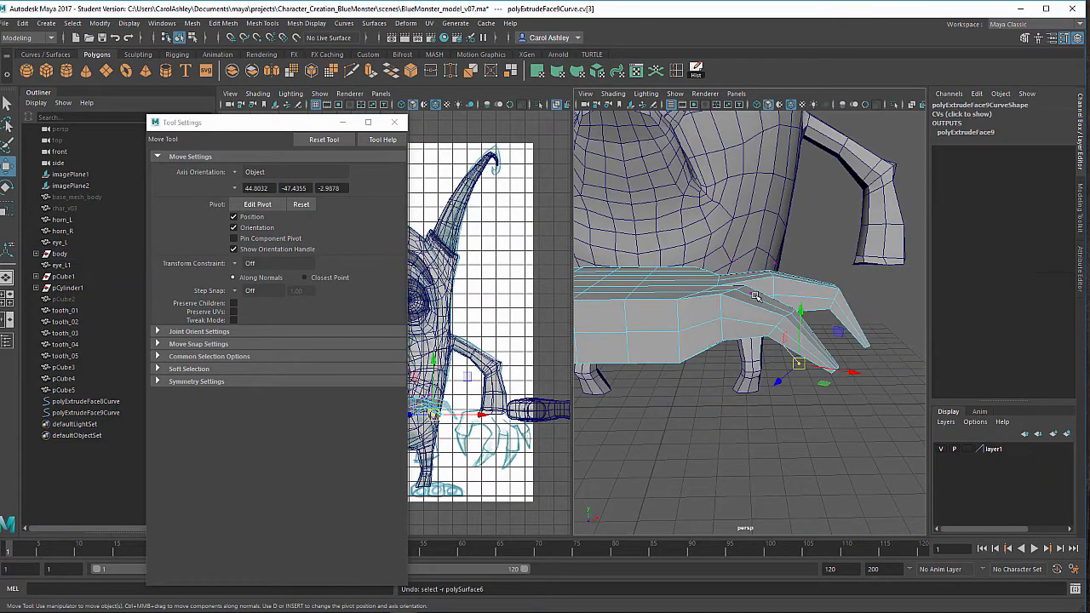
pyautogui.click(751, 296)
pyautogui.moveTo(774, 297); pyautogui.dragTo(783, 297)
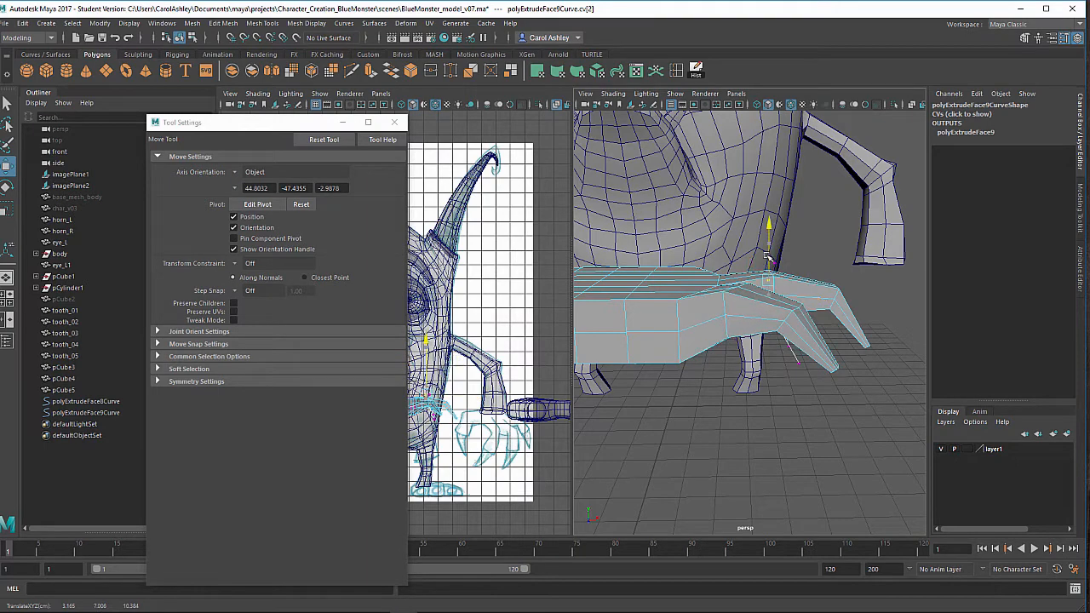
# Select the four end faces at the palm's remaining front corner and extrude them with 3 divisions for the third finger.
pyautogui.keyDown('alt'); pyautogui.moveTo(766, 321); pyautogui.dragTo(627, 334); pyautogui.keyUp('alt')
pyautogui.keyDown('alt'); pyautogui.moveTo(628, 334); pyautogui.dragTo(730, 298, button='right'); pyautogui.keyUp('alt')
pyautogui.click(729, 296)
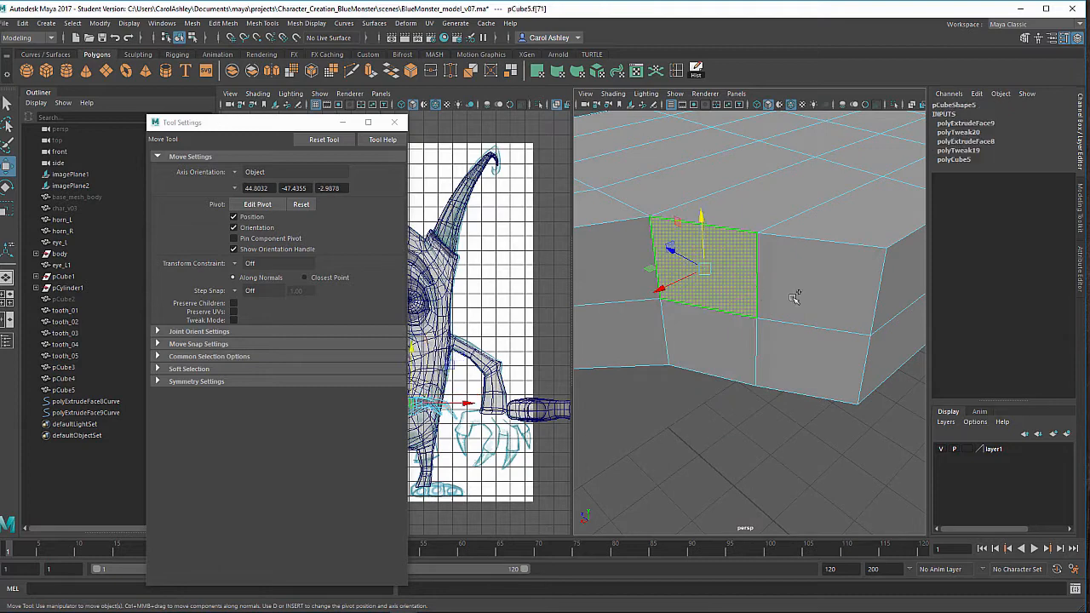
pyautogui.keyDown('shift'); pyautogui.click(799, 297); pyautogui.keyUp('shift')
pyautogui.click(805, 358)
pyautogui.keyDown('alt'); pyautogui.moveTo(770, 358); pyautogui.dragTo(706, 365); pyautogui.keyUp('alt')
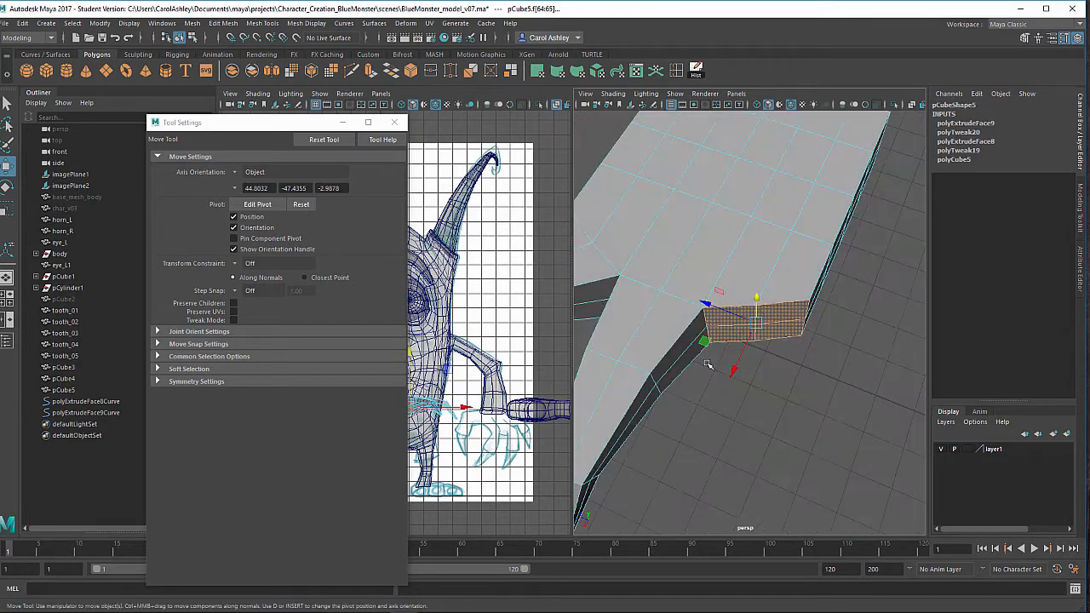
pyautogui.hotkey('ctrl', 'e')
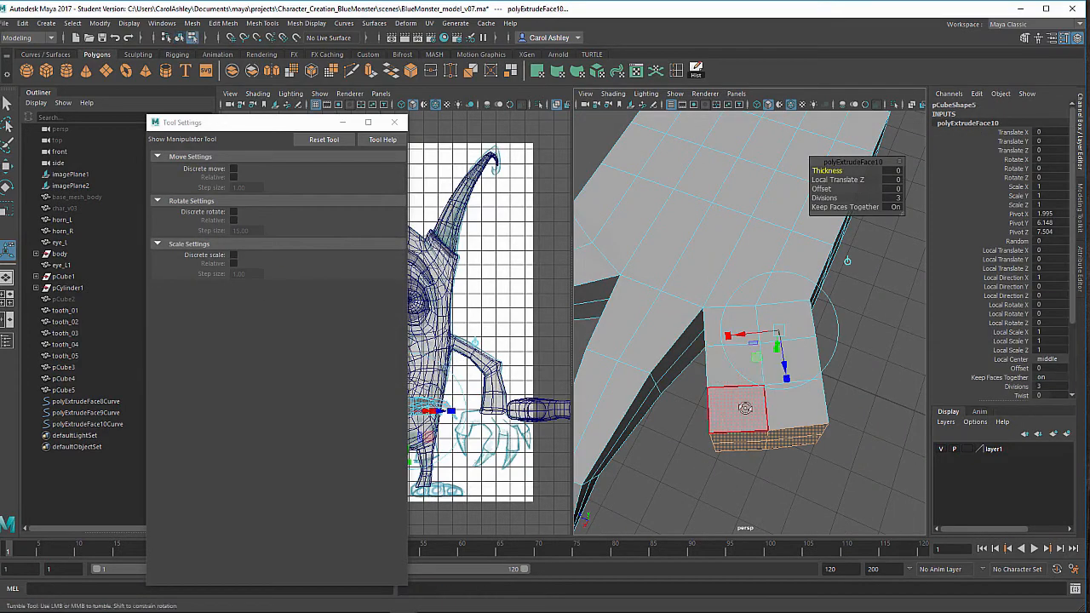
pyautogui.keyDown('alt'); pyautogui.moveTo(745, 409); pyautogui.dragTo(735, 384, button='right'); pyautogui.keyUp('alt')
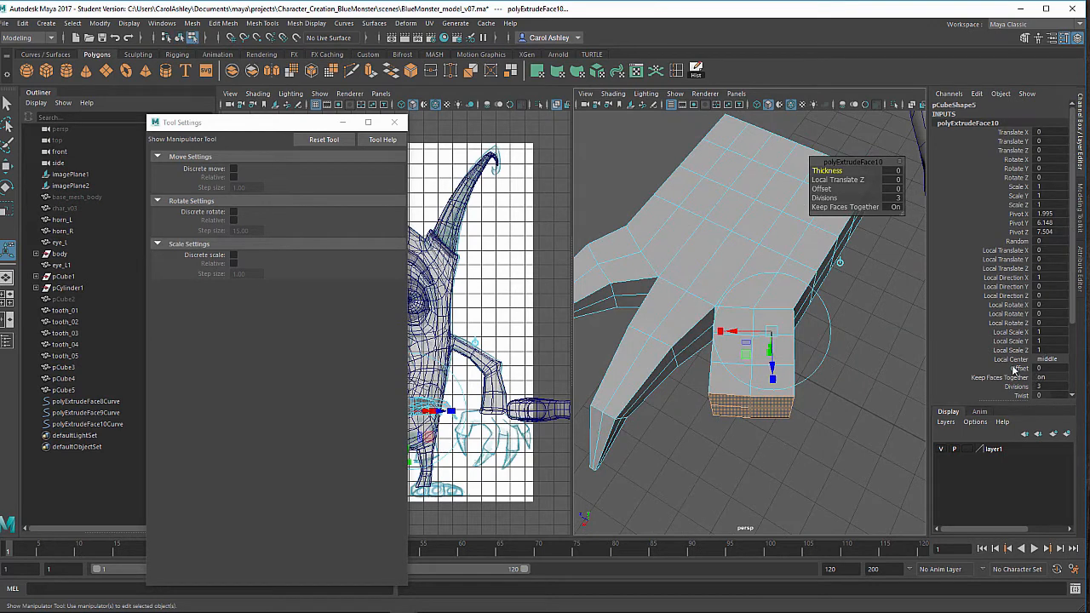
# Set the third finger extrusion's taper to 0.1 and extend it outward to a local Z translation of 0.62.
pyautogui.scroll(-1, 1014, 369)
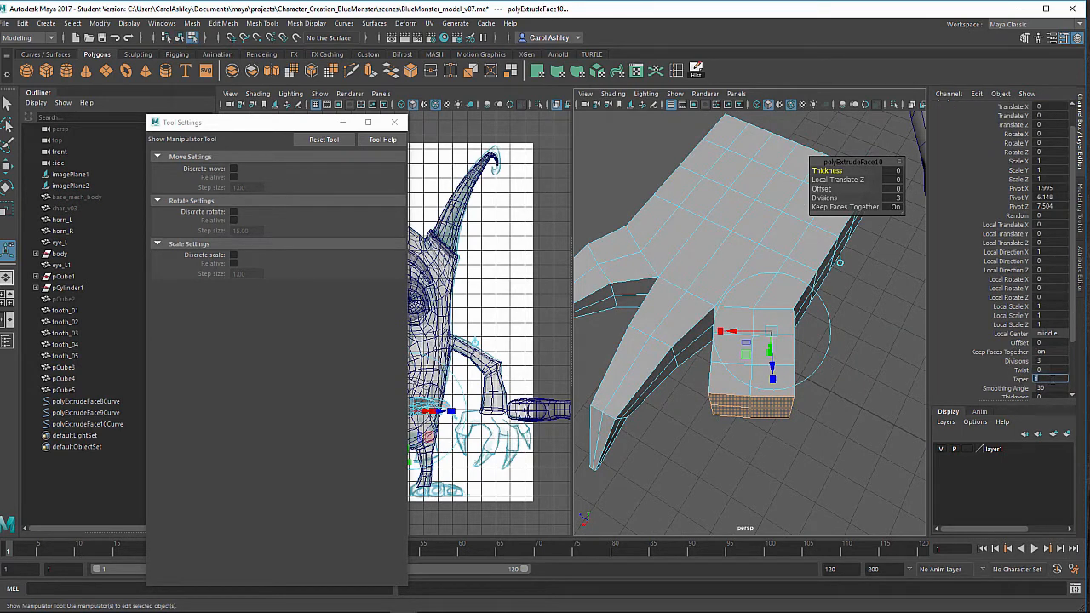
pyautogui.press('Return')
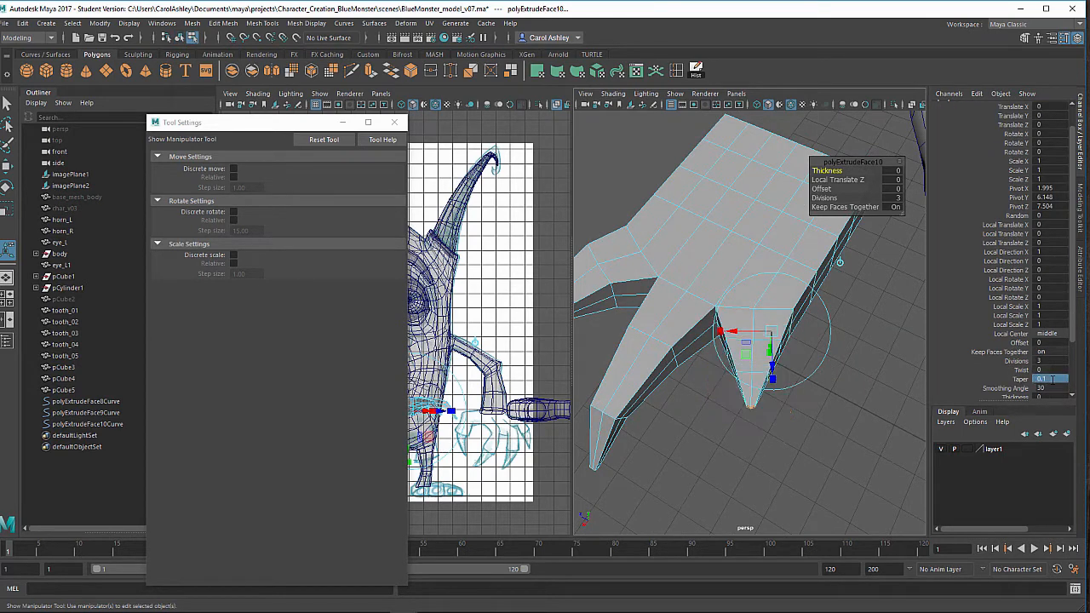
pyautogui.keyDown('alt'); pyautogui.moveTo(855, 410); pyautogui.dragTo(786, 426); pyautogui.keyUp('alt')
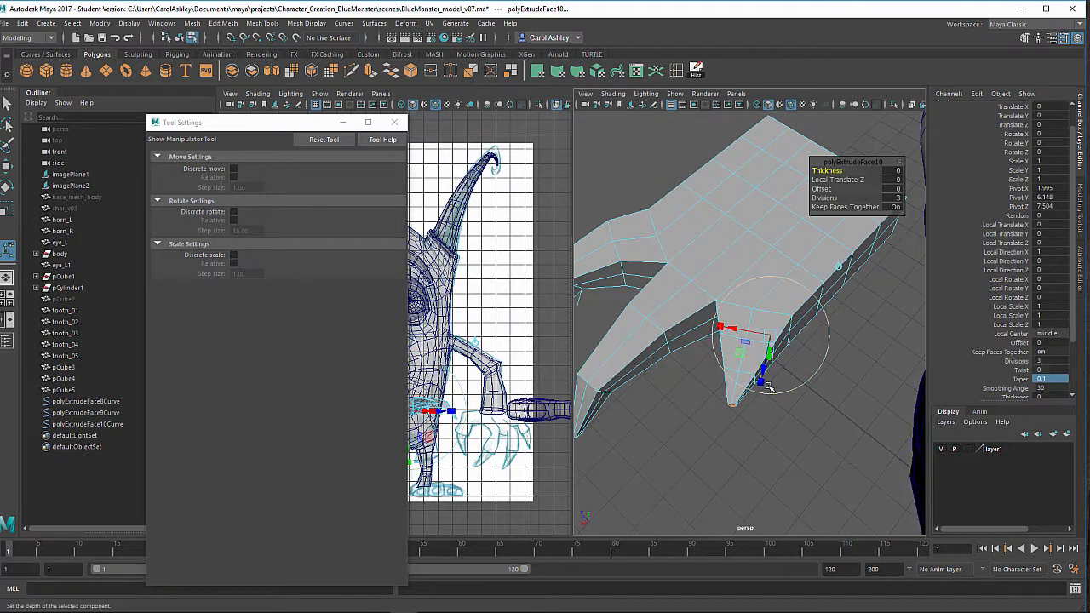
pyautogui.moveTo(764, 370); pyautogui.dragTo(816, 436)
pyautogui.keyDown('alt'); pyautogui.moveTo(809, 434); pyautogui.dragTo(733, 423, button='right'); pyautogui.keyUp('alt')
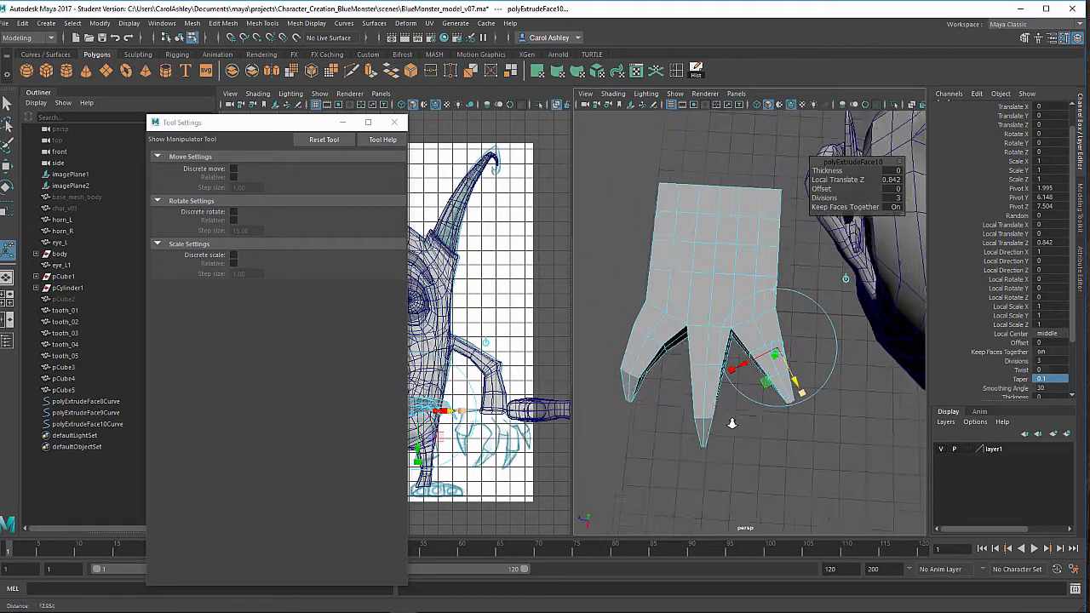
pyautogui.keyDown('alt'); pyautogui.moveTo(731, 424); pyautogui.dragTo(730, 449); pyautogui.keyUp('alt')
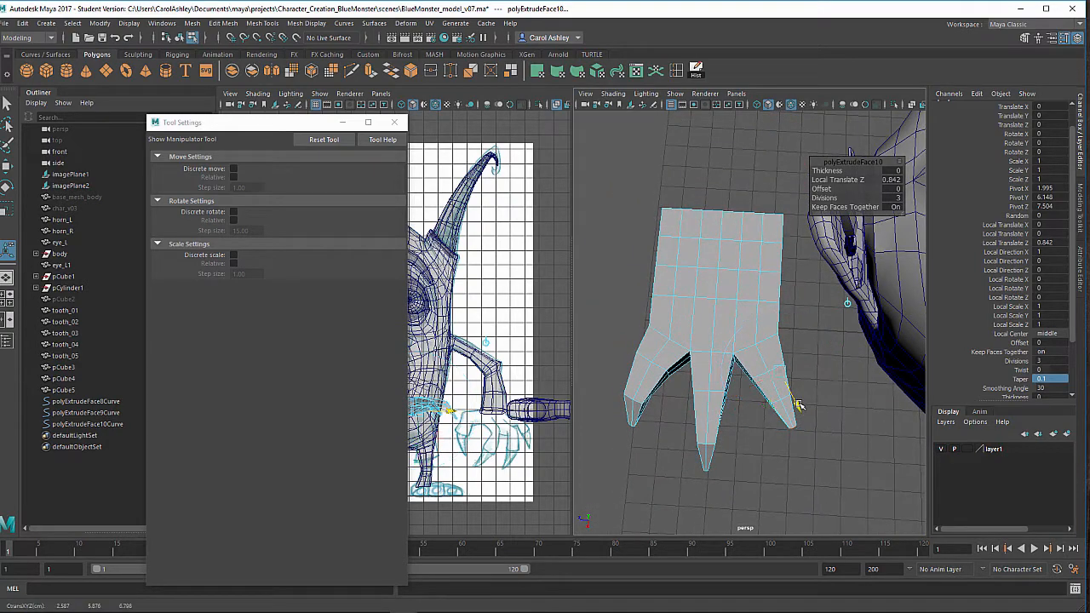
pyautogui.moveTo(799, 405); pyautogui.dragTo(681, 353)
# Switch to wireframe, show the control vertices of the third finger's extrusion curve and select its tip vertex.
pyautogui.keyDown('alt'); pyautogui.moveTo(855, 368); pyautogui.dragTo(815, 359, button='right'); pyautogui.keyUp('alt')
pyautogui.keyDown('alt'); pyautogui.moveTo(815, 358); pyautogui.dragTo(835, 417, button='middle'); pyautogui.keyUp('alt')
pyautogui.keyDown('alt'); pyautogui.moveTo(835, 416); pyautogui.dragTo(819, 434); pyautogui.keyUp('alt')
pyautogui.press('4')
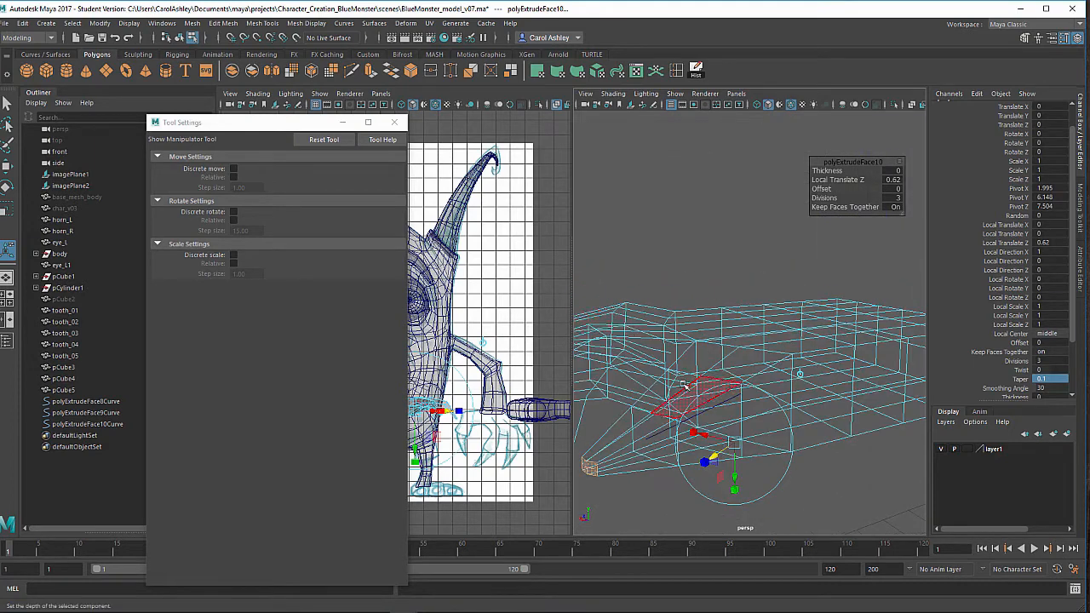
pyautogui.click(179, 40)
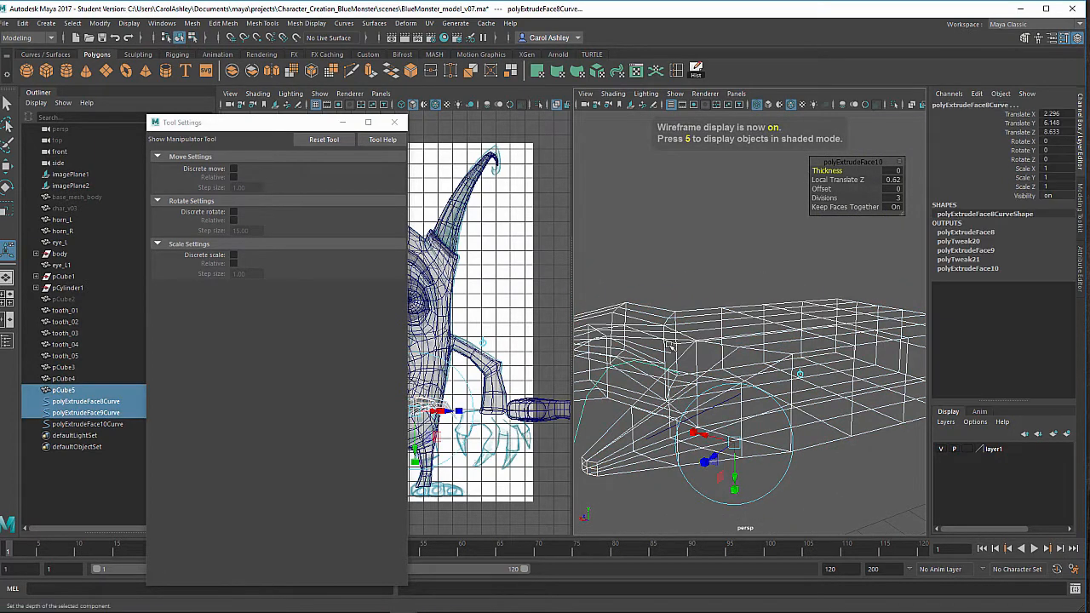
pyautogui.moveTo(655, 429); pyautogui.dragTo(595, 313, button='right')
pyautogui.click(631, 436)
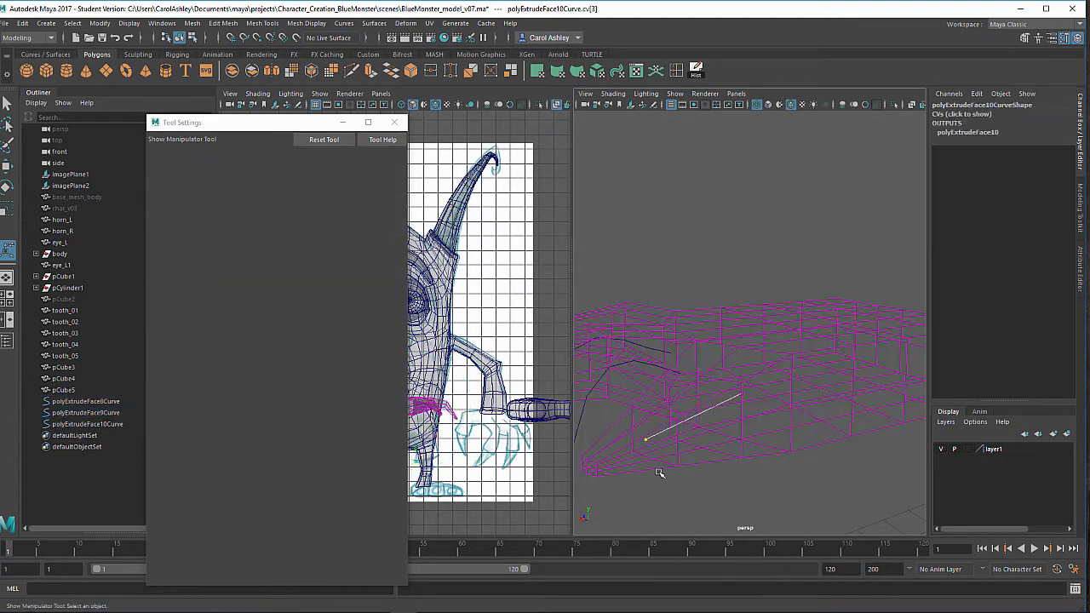
# Bend the third finger by moving its curve's tip control vertex and raising the vertex before it.
pyautogui.press('w')
pyautogui.keyDown('alt'); pyautogui.moveTo(724, 464); pyautogui.dragTo(767, 454); pyautogui.keyUp('alt')
pyautogui.keyDown('alt'); pyautogui.moveTo(766, 455); pyautogui.dragTo(894, 448, button='right'); pyautogui.keyUp('alt')
pyautogui.keyDown('alt'); pyautogui.moveTo(894, 448); pyautogui.dragTo(855, 355); pyautogui.keyUp('alt')
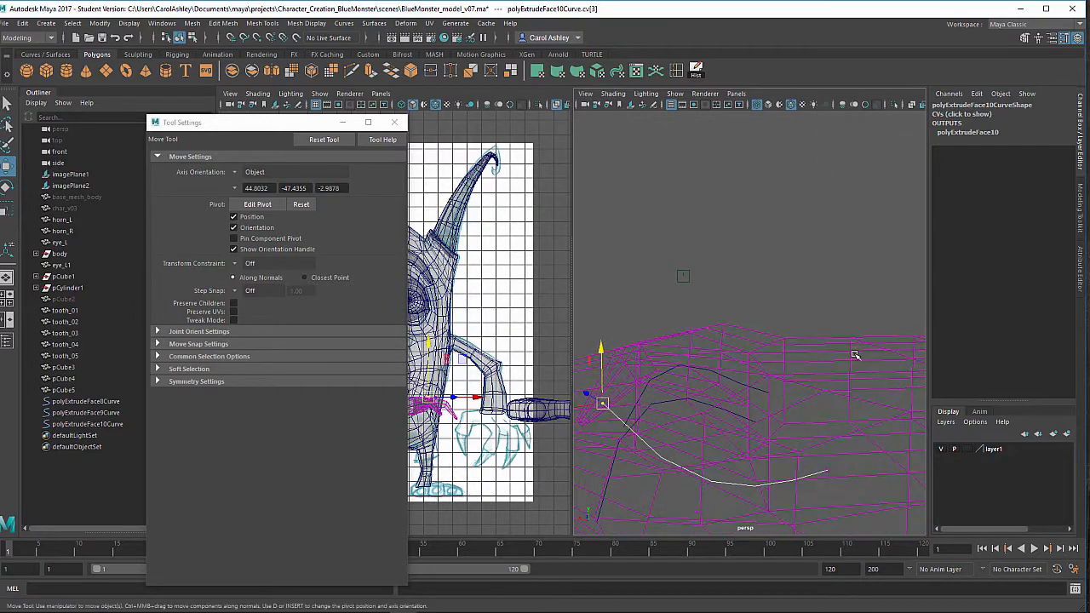
pyautogui.click(696, 512)
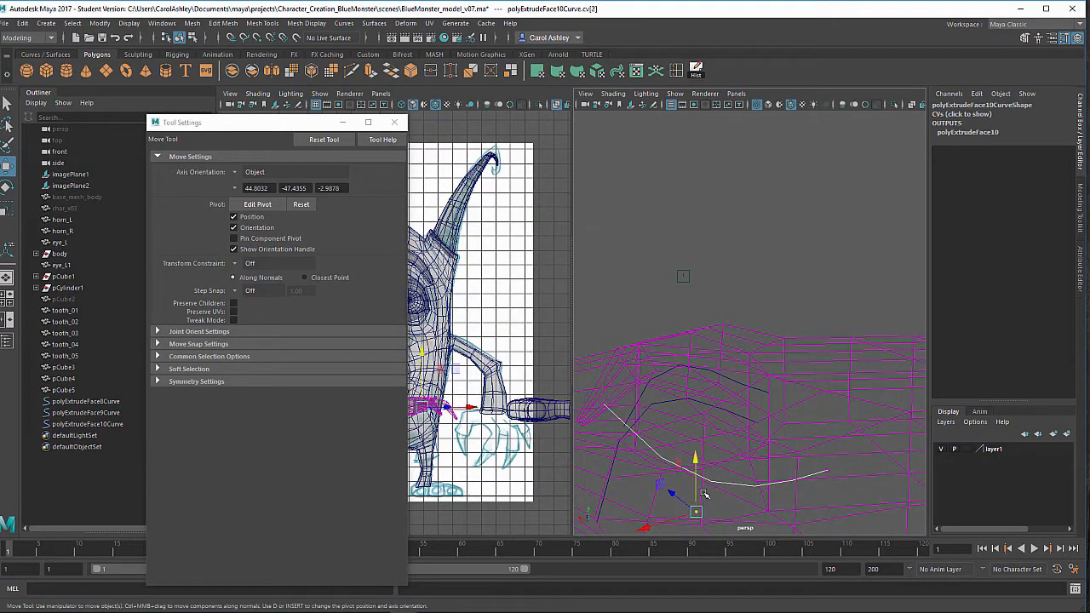
pyautogui.moveTo(697, 491)
pyautogui.mouseDown()
pyautogui.moveTo(707, 361)
pyautogui.moveTo(852, 468)
pyautogui.moveTo(758, 312)
pyautogui.moveTo(711, 366)
pyautogui.mouseUp()
pyautogui.press('5')
pyautogui.press('f')
pyautogui.press('4')
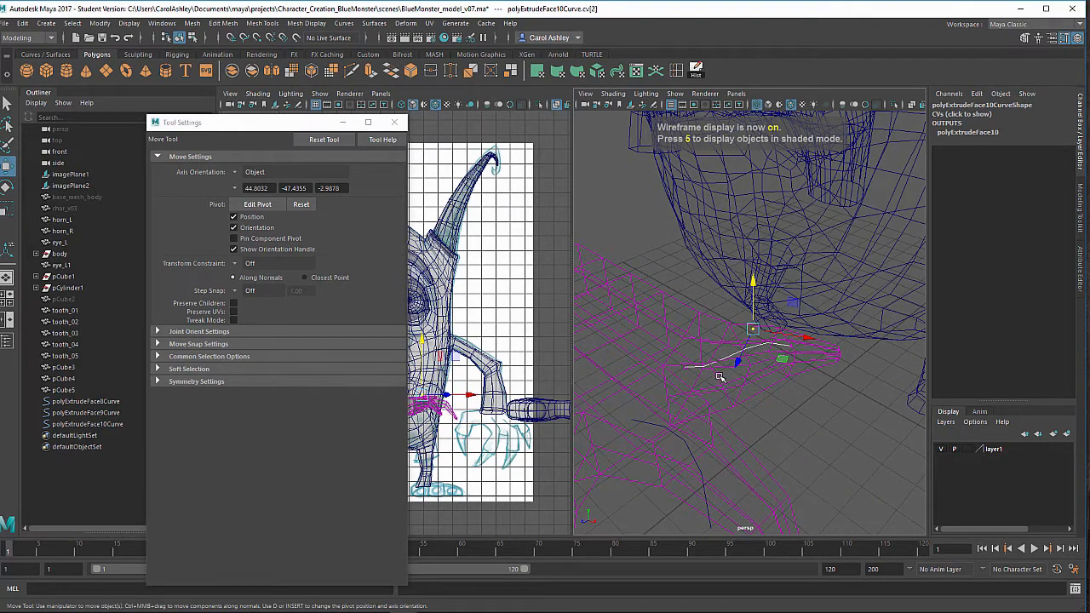
# Raise the control vertex next to the base of the third finger's curve to arch the knuckle, and restore shaded display.
pyautogui.click(719, 376)
pyautogui.moveTo(714, 349); pyautogui.dragTo(714, 328)
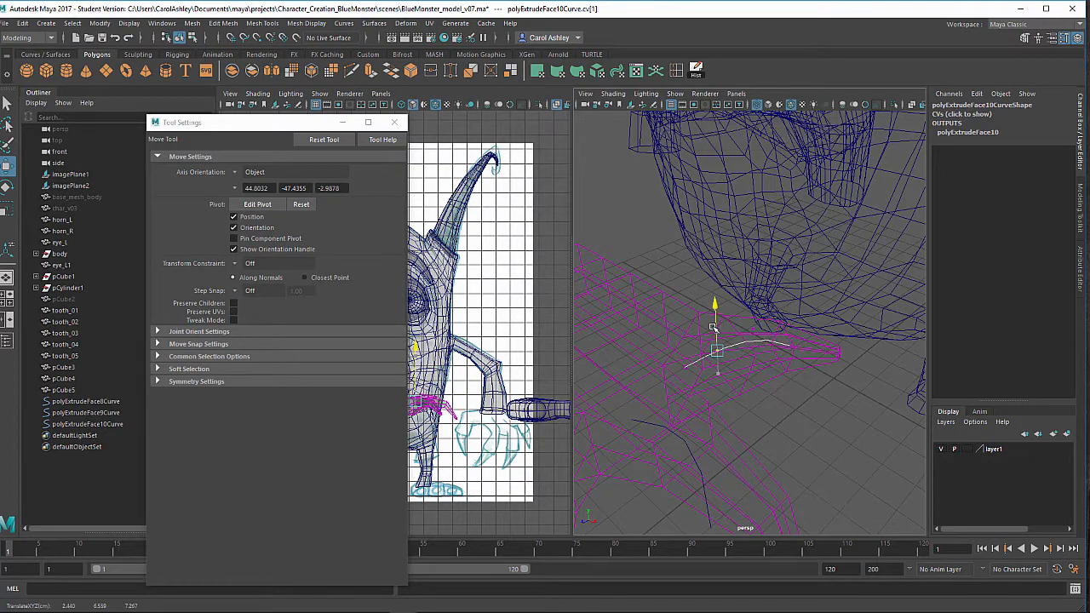
pyautogui.press('5')
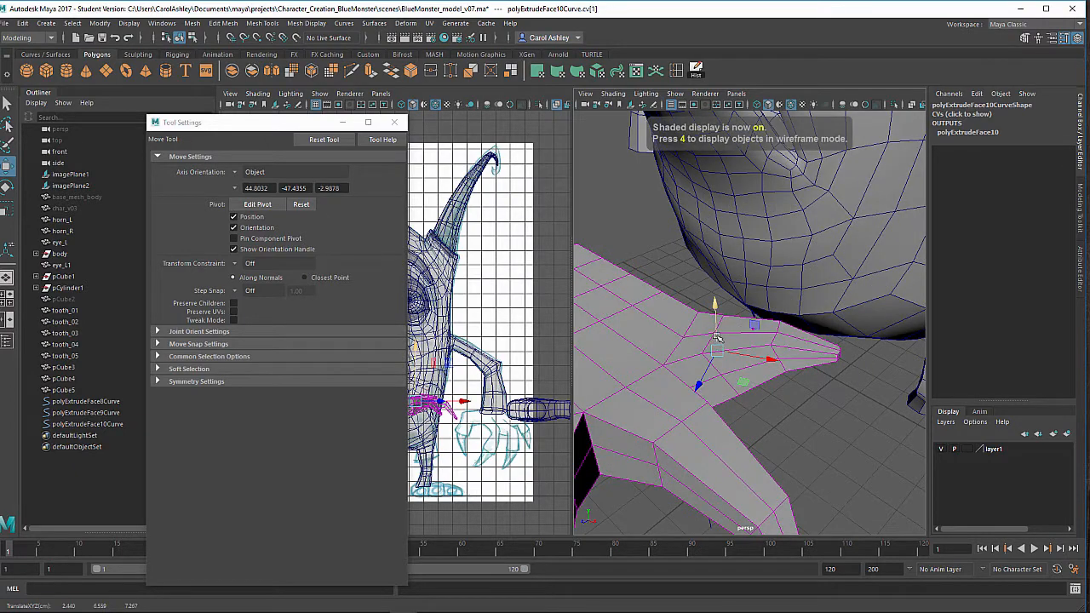
pyautogui.moveTo(717, 332)
pyautogui.keyDown('alt'); pyautogui.mouseDown()
pyautogui.moveTo(708, 317)
pyautogui.moveTo(672, 319)
pyautogui.moveTo(634, 337)
pyautogui.moveTo(847, 358)
pyautogui.mouseUp(); pyautogui.keyUp('alt')
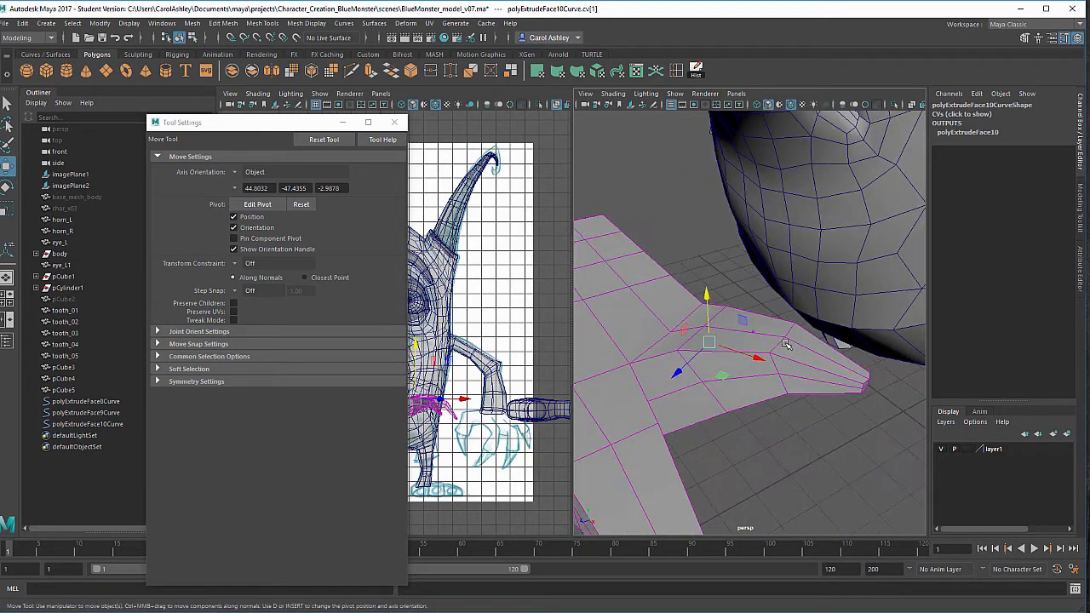
# Select the edge rows at the third finger's outer joint and knuckle and adjust their tilt with the Rotate tool.
pyautogui.moveTo(704, 290); pyautogui.dragTo(789, 278, button='right')
pyautogui.moveTo(787, 239); pyautogui.dragTo(787, 241, button='right')
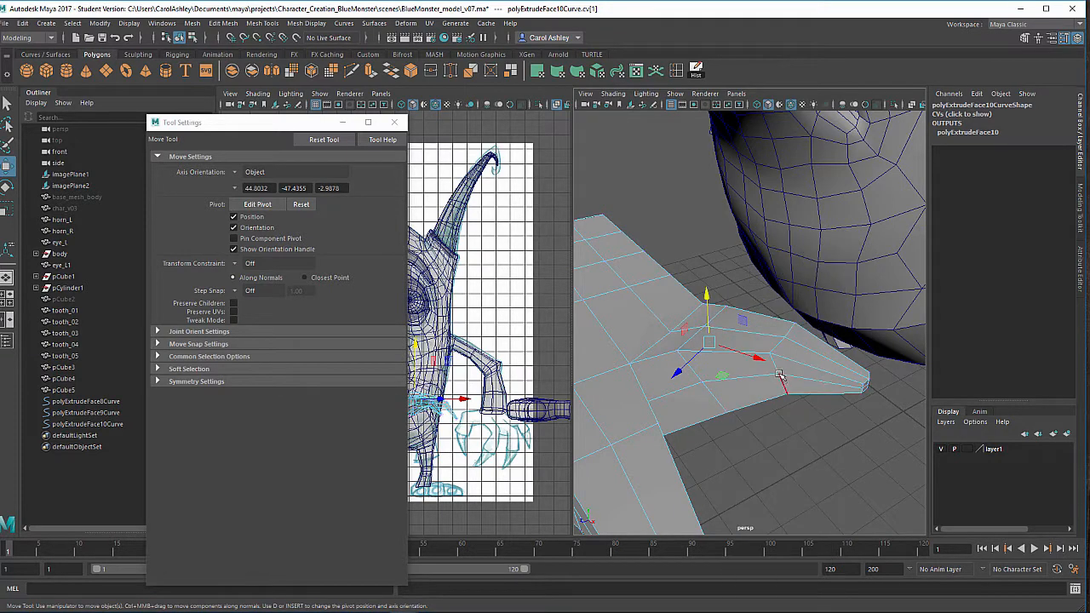
pyautogui.click(788, 365)
pyautogui.press('e')
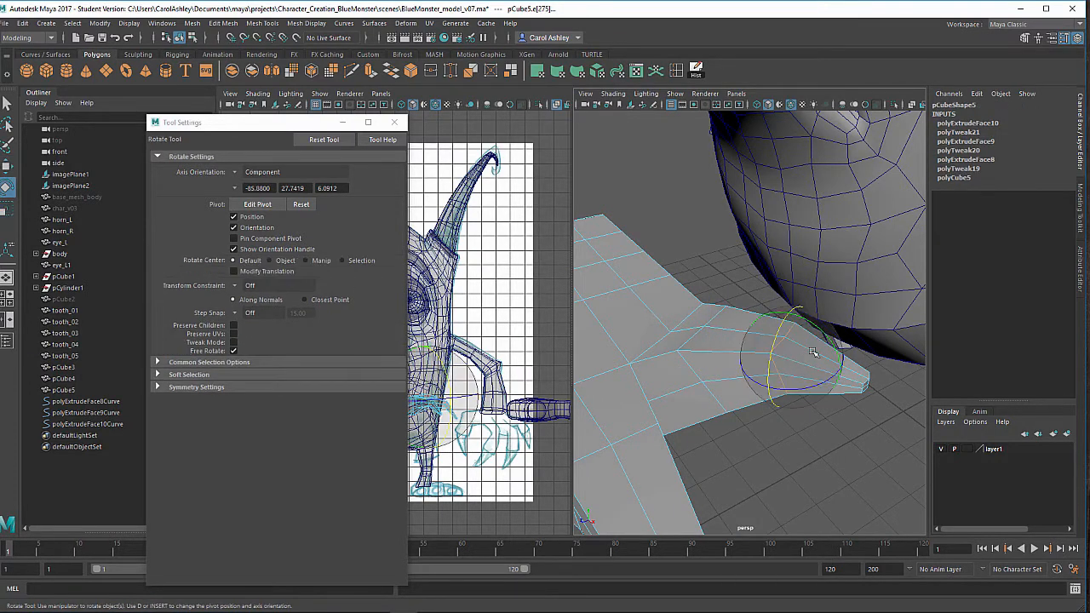
pyautogui.keyDown('alt'); pyautogui.moveTo(813, 352); pyautogui.dragTo(758, 343); pyautogui.keyUp('alt')
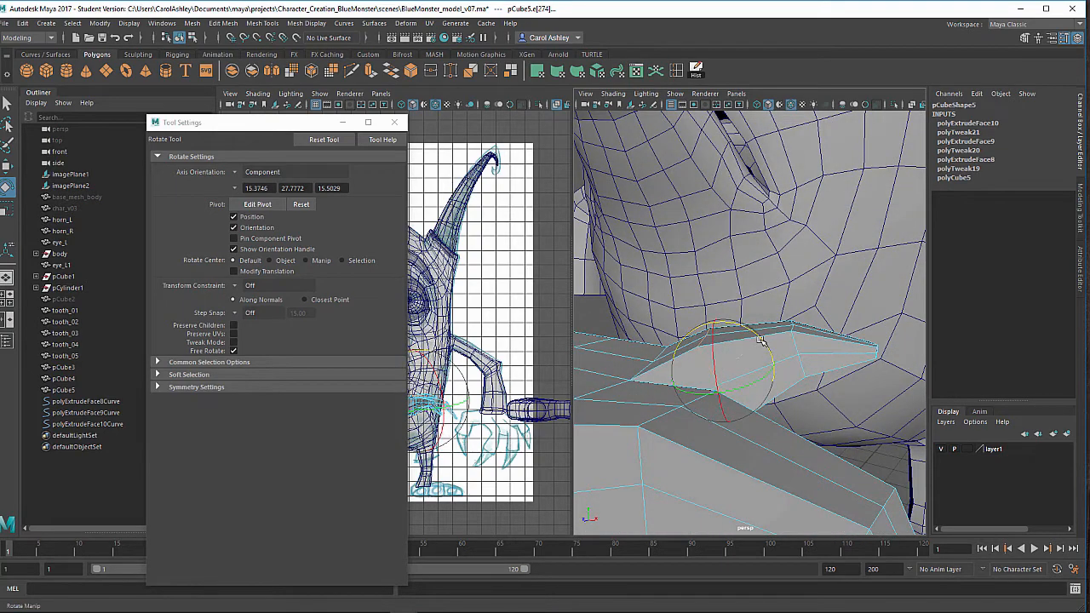
pyautogui.keyDown('alt'); pyautogui.moveTo(763, 342); pyautogui.dragTo(656, 366, button='right'); pyautogui.keyUp('alt')
pyautogui.keyDown('alt'); pyautogui.moveTo(681, 395); pyautogui.dragTo(729, 421); pyautogui.keyUp('alt')
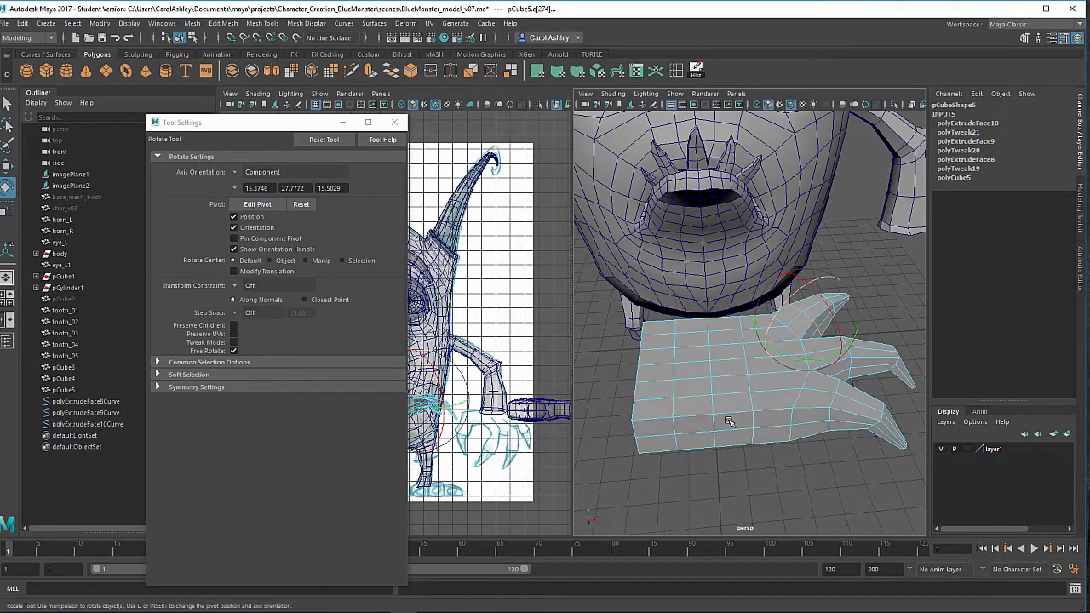
# Try extruding a block of four faces on the palm's long side with 3 divisions to start a thumb.
pyautogui.moveTo(724, 424); pyautogui.dragTo(730, 430, button='right')
pyautogui.click(731, 428)
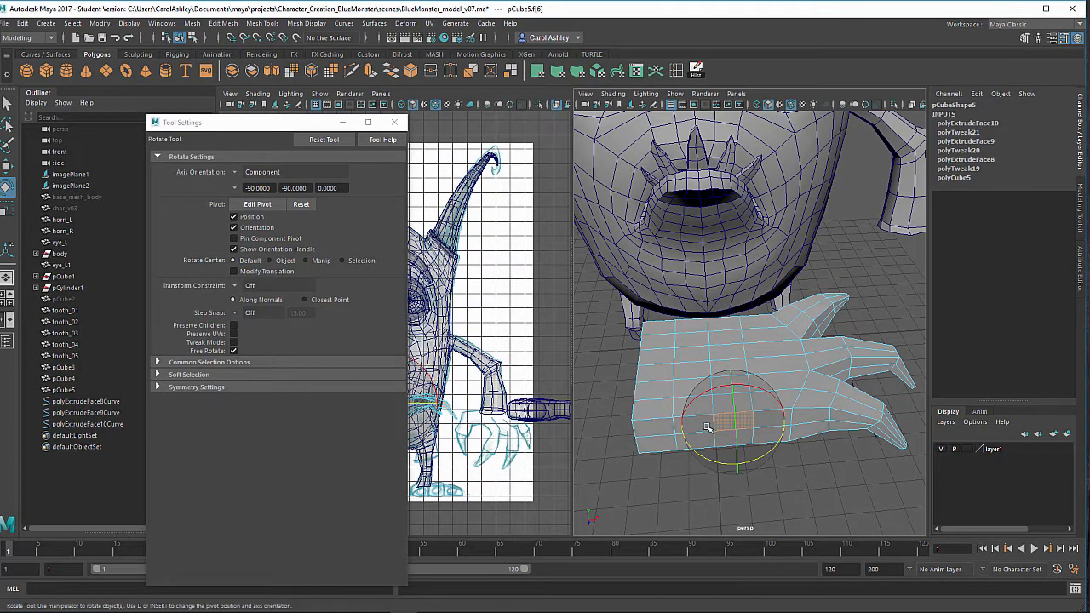
pyautogui.press('q')
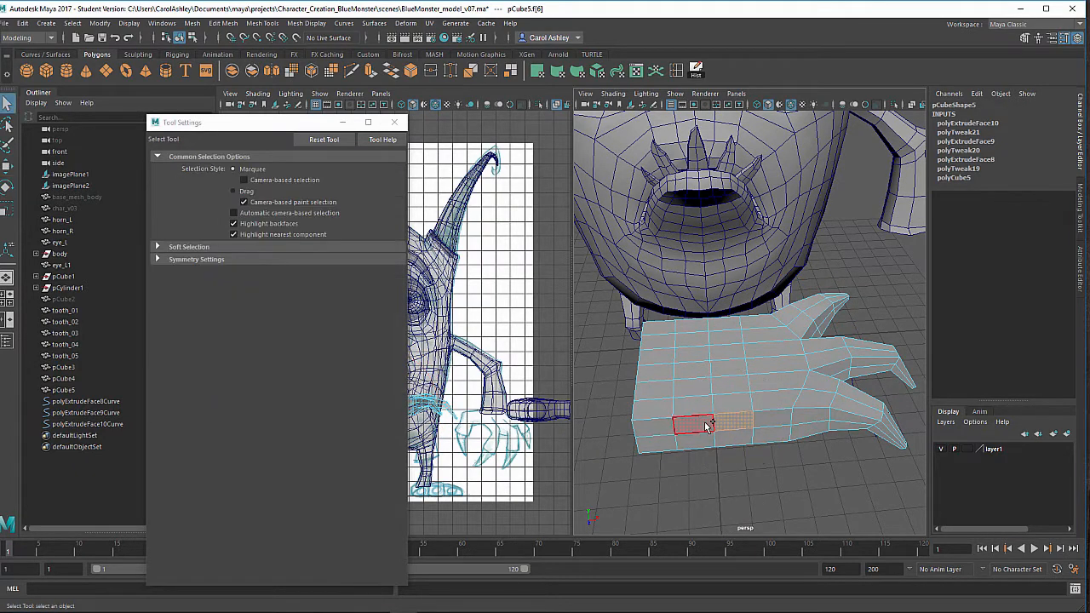
pyautogui.keyDown('shift'); pyautogui.click(705, 424); pyautogui.keyUp('shift')
pyautogui.keyDown('shift'); pyautogui.click(703, 440); pyautogui.keyUp('shift')
pyautogui.keyDown('alt'); pyautogui.moveTo(728, 458); pyautogui.dragTo(729, 446); pyautogui.keyUp('alt')
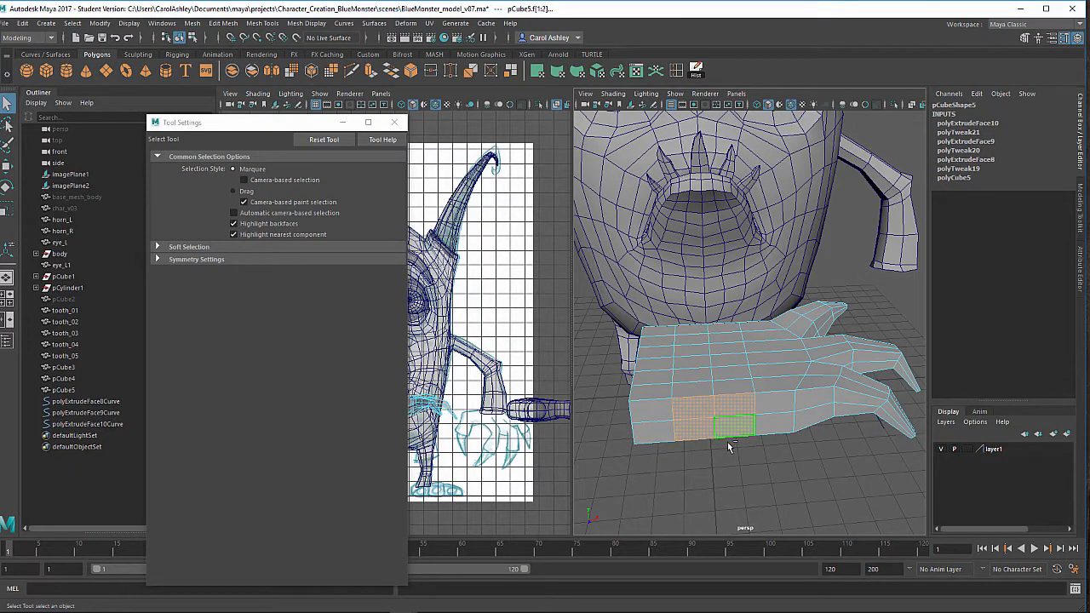
pyautogui.hotkey('ctrl', 'e')
pyautogui.keyDown('alt'); pyautogui.moveTo(824, 404); pyautogui.dragTo(852, 440); pyautogui.keyUp('alt')
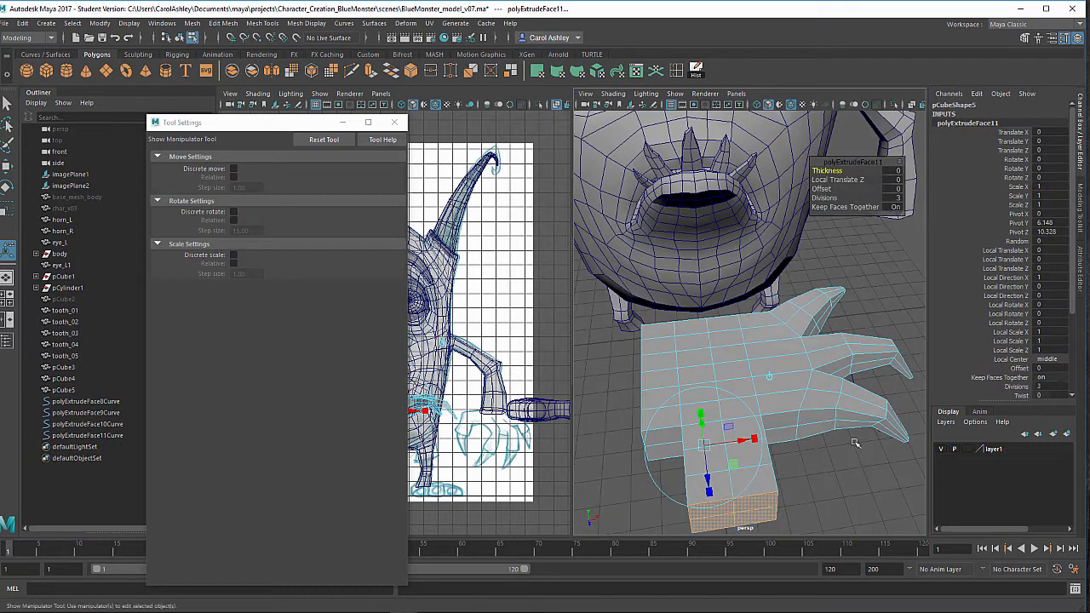
# Set the thumb extrusion's taper to 0.1 and lengthen it to a local Z translation of 0.492.
pyautogui.scroll(-3, 1064, 332)
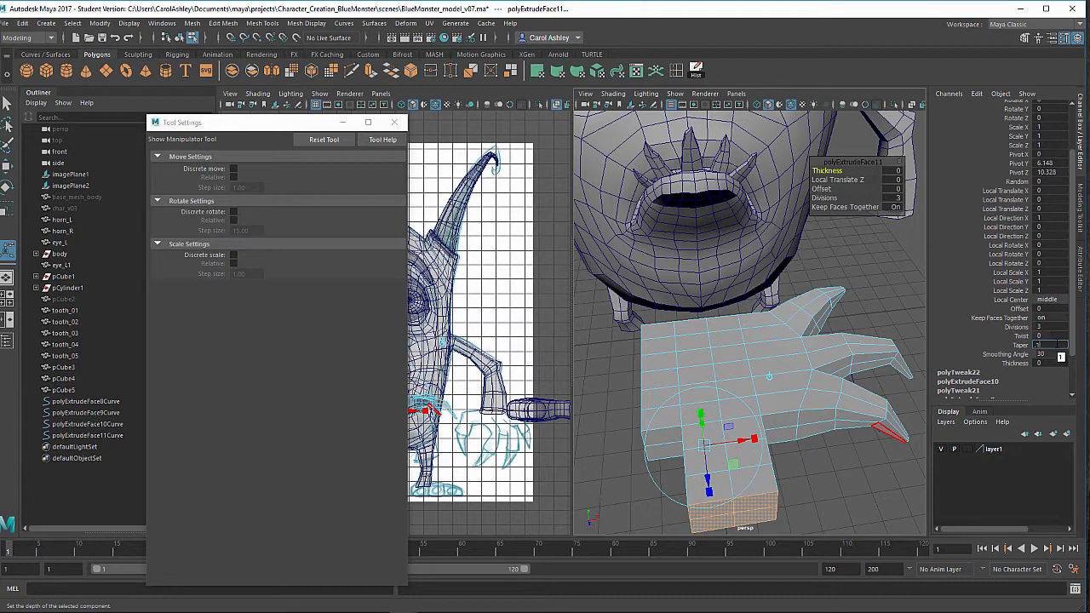
pyautogui.press('Return')
pyautogui.keyDown('alt'); pyautogui.moveTo(800, 402); pyautogui.dragTo(787, 456); pyautogui.keyUp('alt')
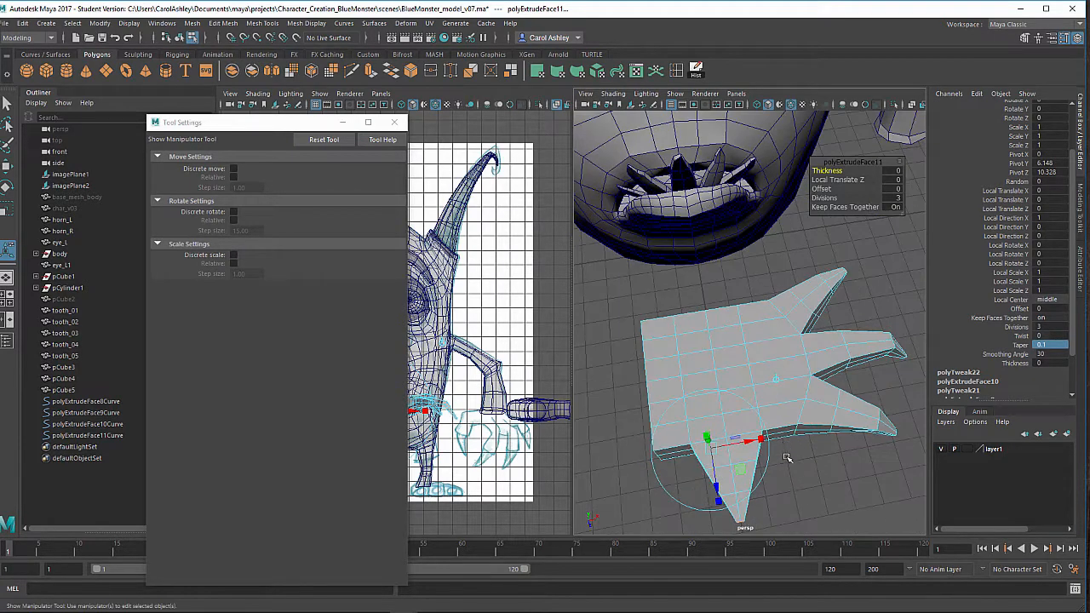
pyautogui.keyDown('alt'); pyautogui.moveTo(786, 456); pyautogui.dragTo(803, 377, button='middle'); pyautogui.keyUp('alt')
pyautogui.moveTo(741, 402); pyautogui.dragTo(808, 392)
pyautogui.keyDown('alt'); pyautogui.moveTo(808, 392); pyautogui.dragTo(806, 432, button='right'); pyautogui.keyUp('alt')
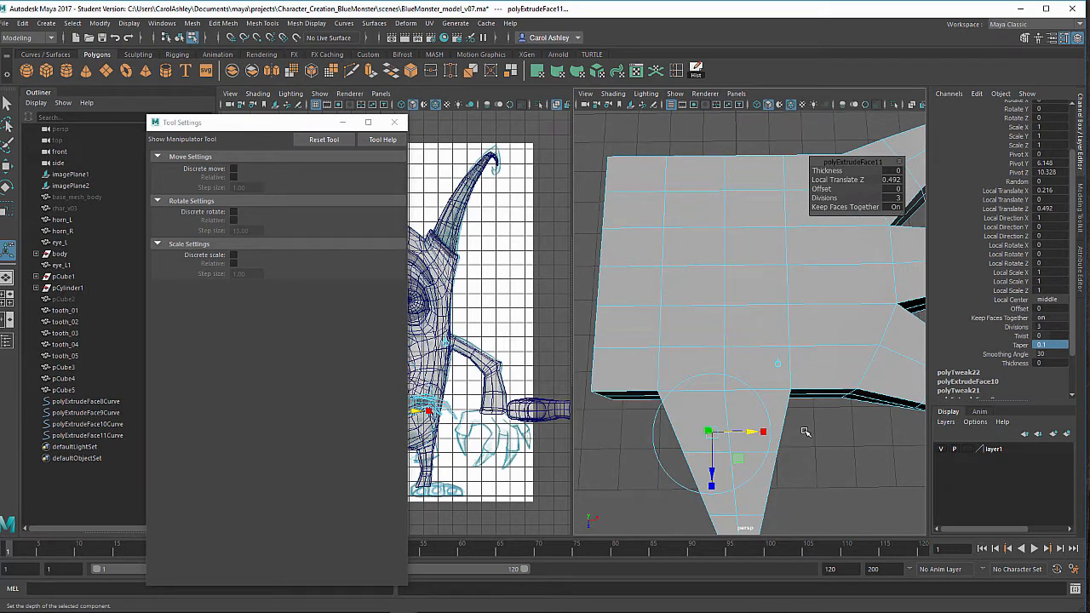
pyautogui.keyDown('alt'); pyautogui.moveTo(805, 432); pyautogui.dragTo(769, 379, button='middle'); pyautogui.keyUp('alt')
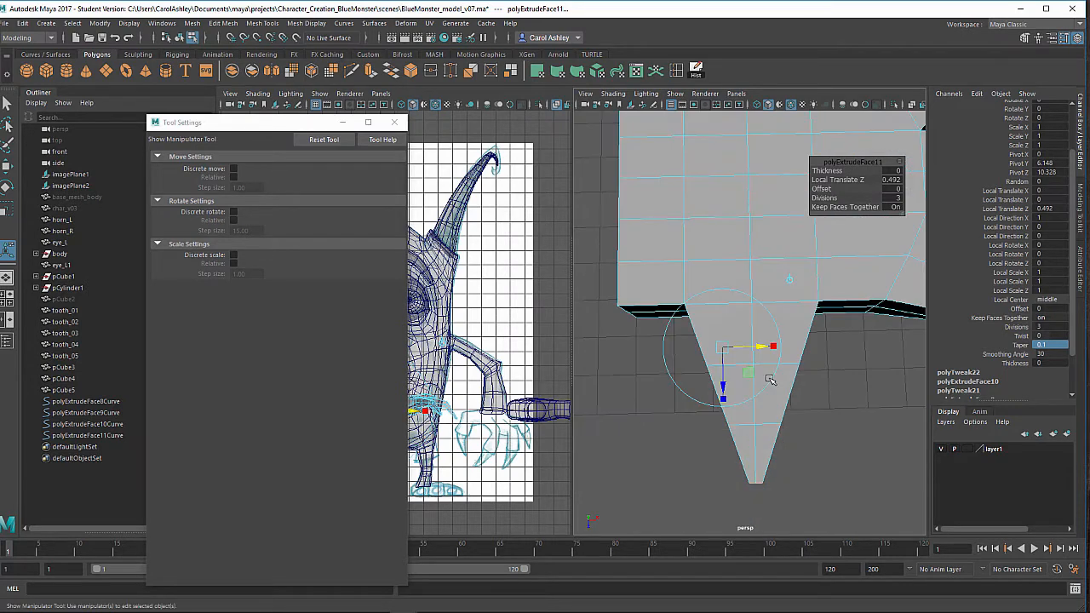
# Undo the thumb extrusion and its face selection back to a single side face.
pyautogui.hotkey('ctrl', 'z')
pyautogui.hotkey('ctrl', 'z')
pyautogui.hotkey('ctrl', 'z')
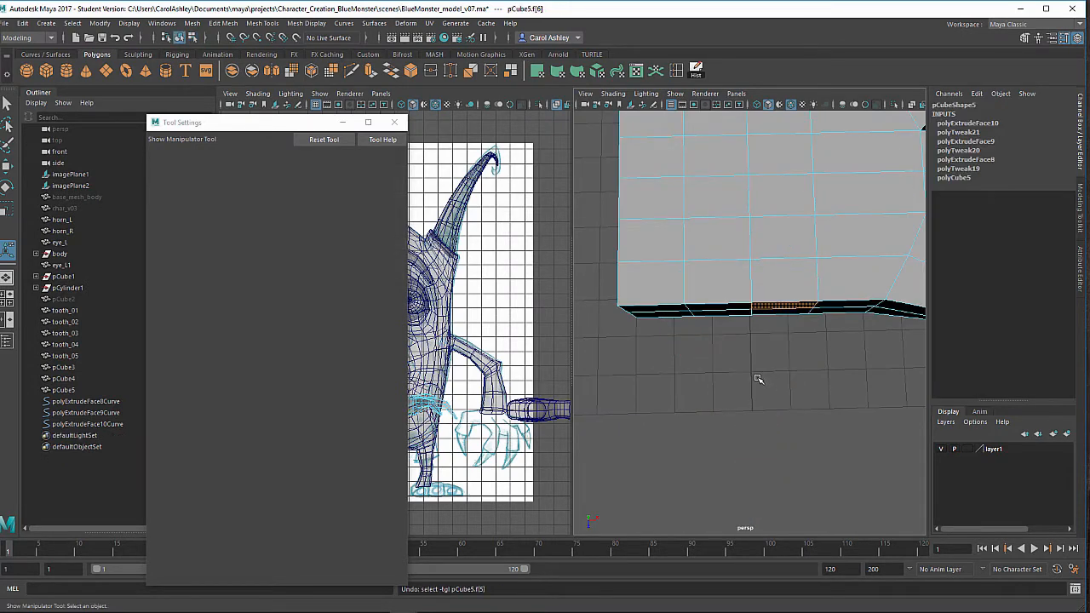
# Select the block of four faces on the palm's side, pull it outward and rotate it to angle the thumb base.
pyautogui.keyDown('alt'); pyautogui.moveTo(741, 375); pyautogui.dragTo(752, 297); pyautogui.keyUp('alt')
pyautogui.click(735, 288)
pyautogui.keyDown('shift'); pyautogui.click(732, 315); pyautogui.keyUp('shift')
pyautogui.keyDown('shift'); pyautogui.click(777, 304); pyautogui.keyUp('shift')
pyautogui.press('w')
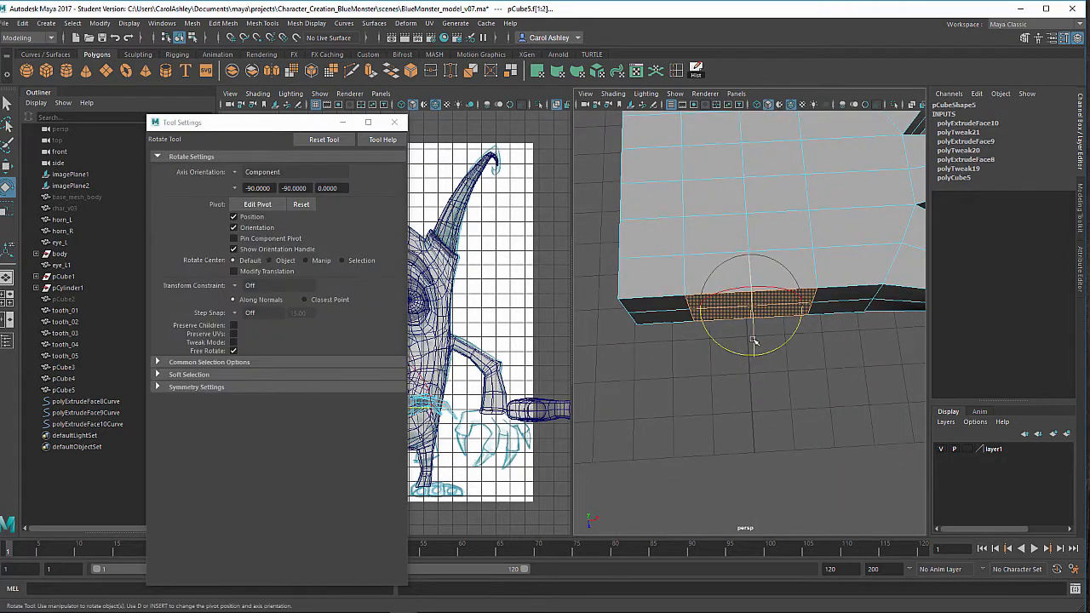
pyautogui.moveTo(755, 357)
pyautogui.mouseDown()
pyautogui.moveTo(755, 390)
pyautogui.moveTo(791, 362)
pyautogui.moveTo(754, 358)
pyautogui.moveTo(762, 366)
pyautogui.mouseUp()
pyautogui.press('r')
pyautogui.press('e')
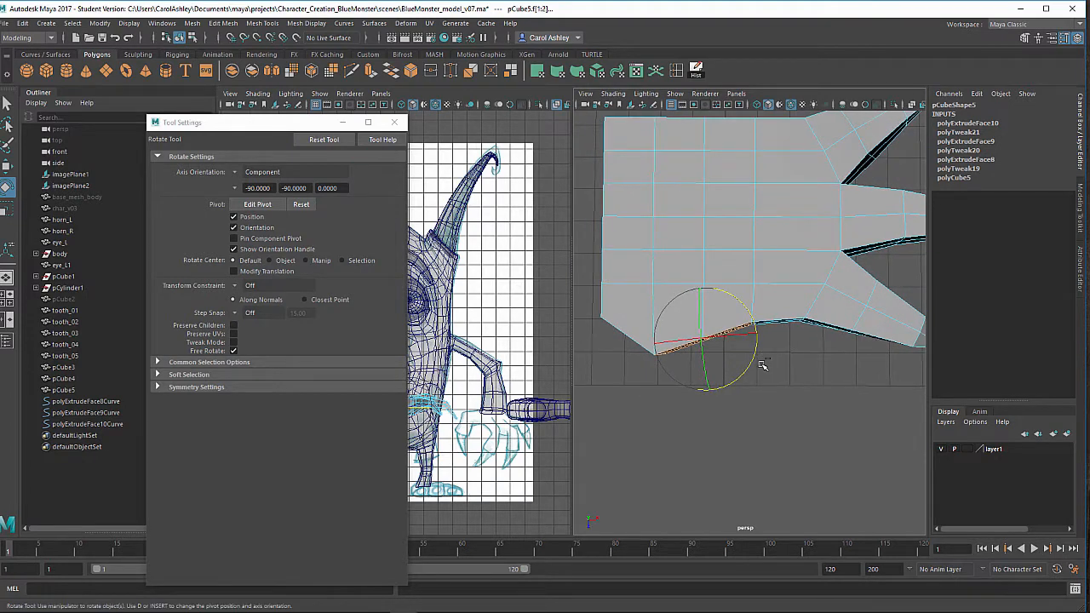
# Extrude the angled thumb base faces with 3 divisions, set the taper to 0.1 and return to object selection.
pyautogui.hotkey('ctrl', 'e')
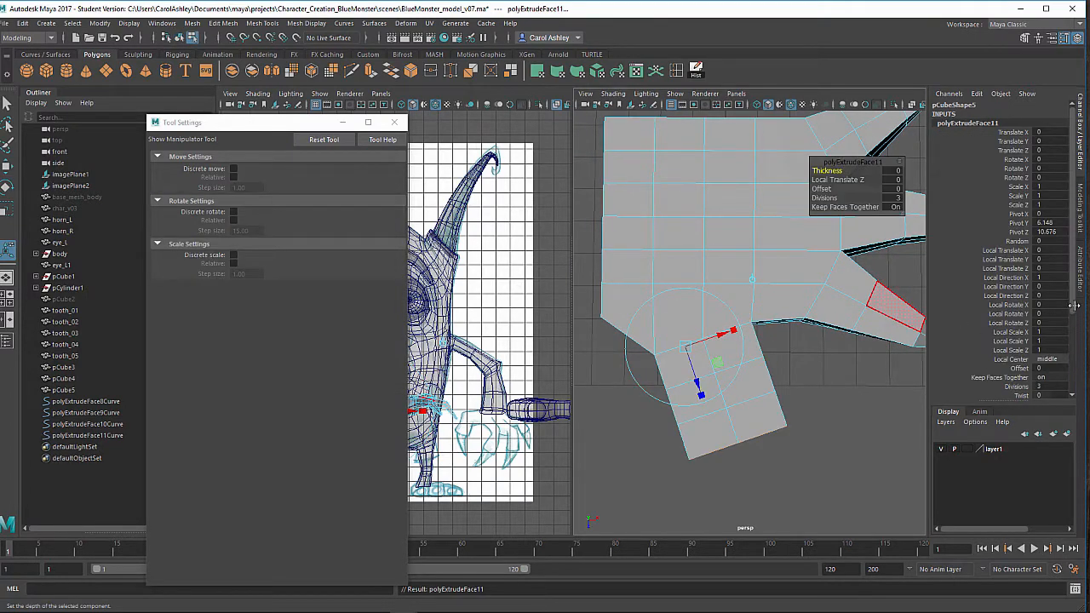
pyautogui.scroll(-3, 1031, 323)
pyautogui.click(1026, 335)
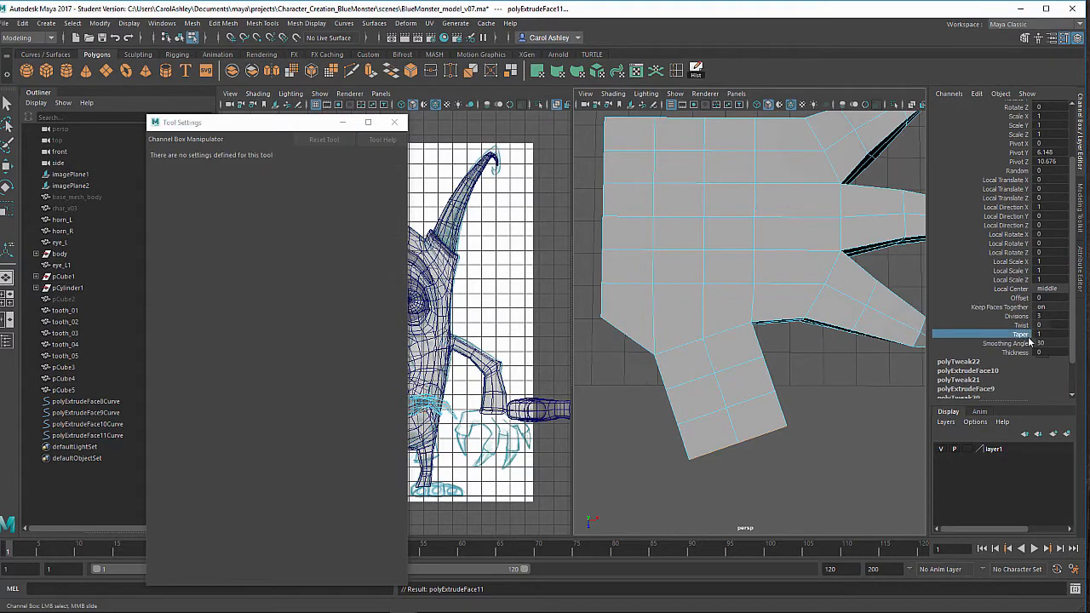
pyautogui.press('1')
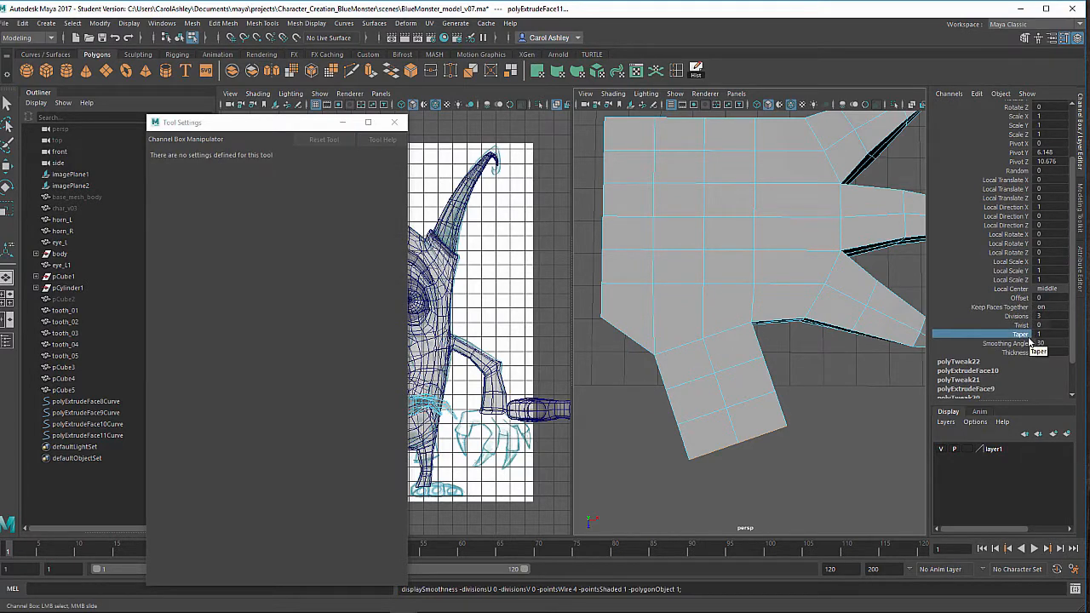
pyautogui.click(1043, 332)
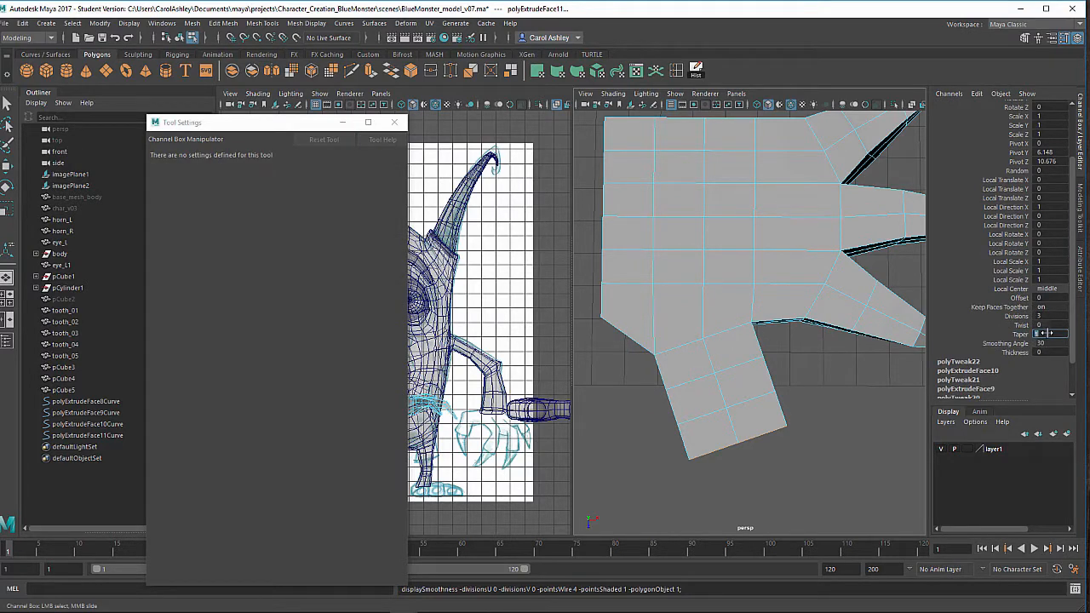
pyautogui.write('0')
pyautogui.press('Return')
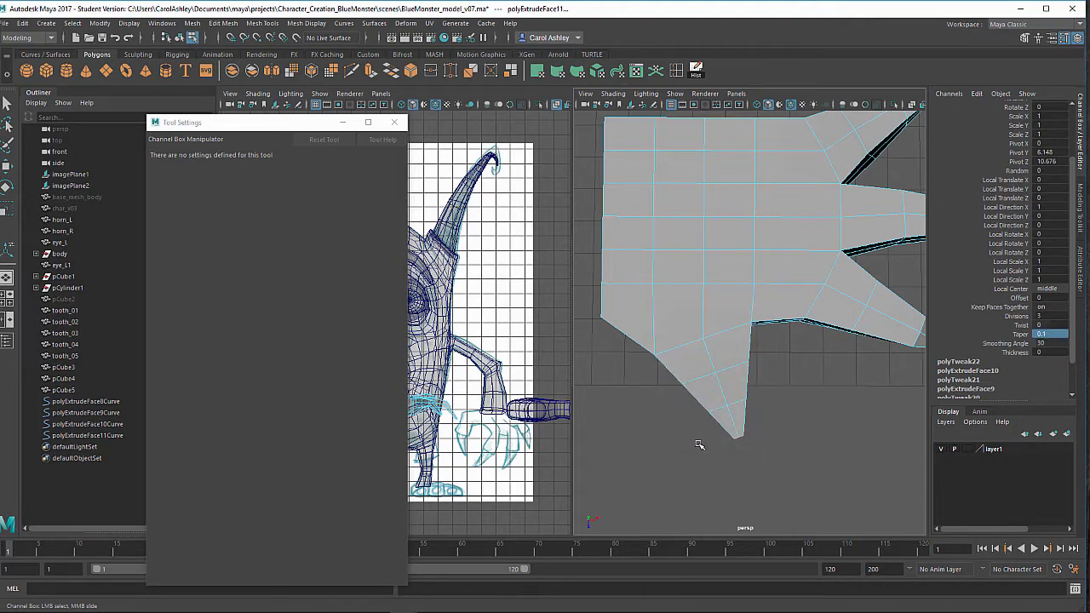
pyautogui.keyDown('alt'); pyautogui.moveTo(698, 444); pyautogui.dragTo(698, 404); pyautogui.keyUp('alt')
pyautogui.click(397, 124)
pyautogui.press('F8')
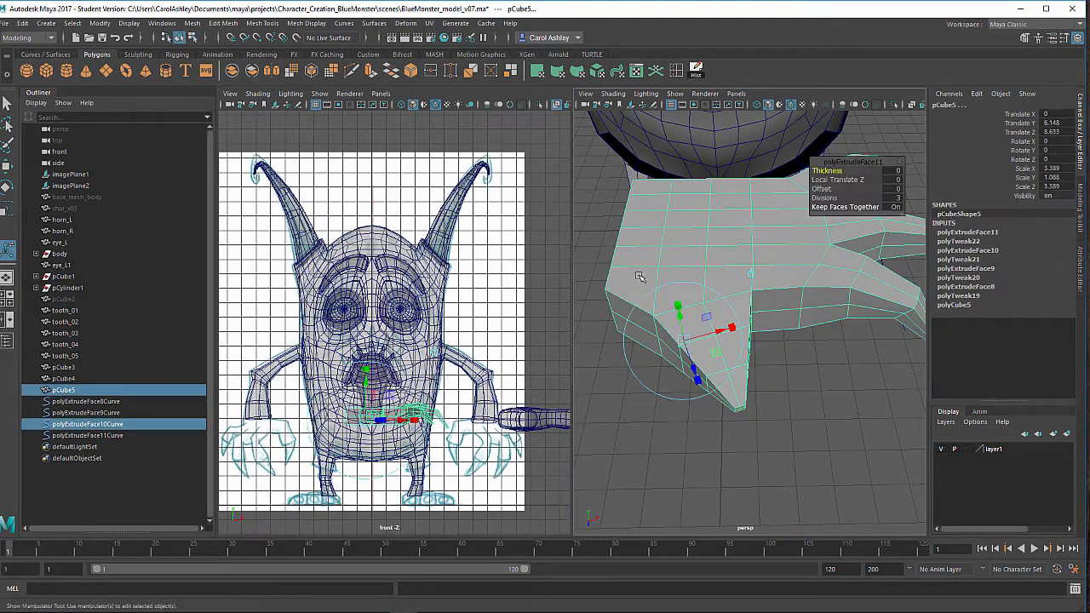
# Bend the thumb by moving the end and middle control vertices of its extrusion curve in wireframe, then restore shading.
pyautogui.keyDown('alt'); pyautogui.moveTo(640, 275); pyautogui.dragTo(737, 285, button='right'); pyautogui.keyUp('alt')
pyautogui.keyDown('alt'); pyautogui.moveTo(681, 327); pyautogui.dragTo(762, 275); pyautogui.keyUp('alt')
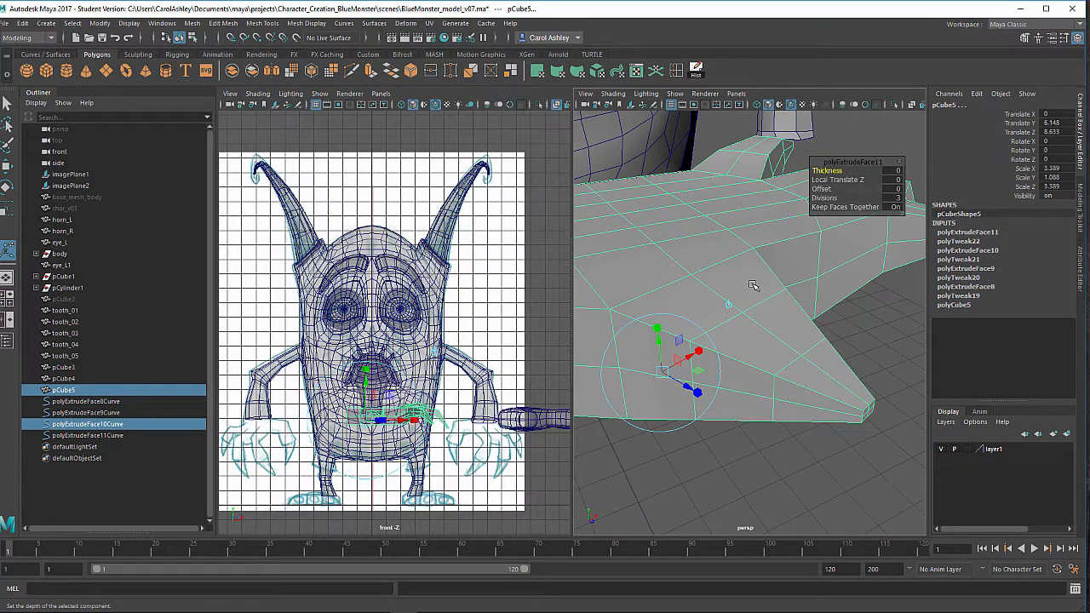
pyautogui.press('4')
pyautogui.moveTo(801, 380); pyautogui.dragTo(738, 311, button='right')
pyautogui.moveTo(843, 378); pyautogui.dragTo(786, 316)
pyautogui.press('w')
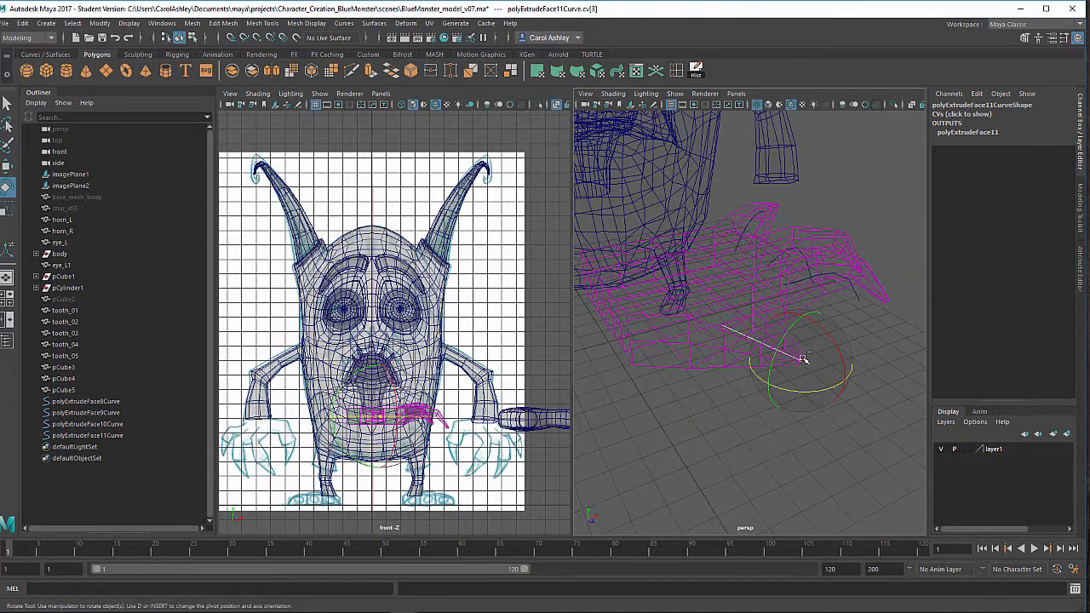
pyautogui.moveTo(803, 338); pyautogui.dragTo(783, 369)
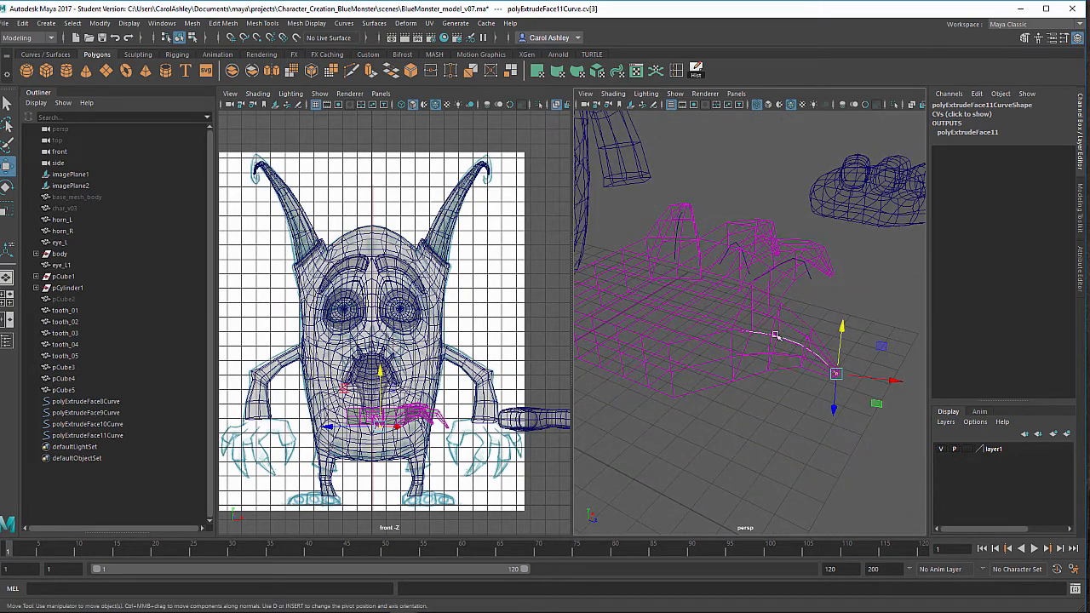
pyautogui.click(775, 334)
pyautogui.moveTo(774, 321)
pyautogui.mouseDown()
pyautogui.moveTo(778, 304)
pyautogui.moveTo(810, 350)
pyautogui.moveTo(808, 375)
pyautogui.moveTo(737, 420)
pyautogui.moveTo(710, 413)
pyautogui.moveTo(733, 426)
pyautogui.moveTo(714, 476)
pyautogui.moveTo(658, 432)
pyautogui.moveTo(596, 299)
pyautogui.moveTo(772, 413)
pyautogui.moveTo(750, 400)
pyautogui.mouseUp()
pyautogui.press('5')
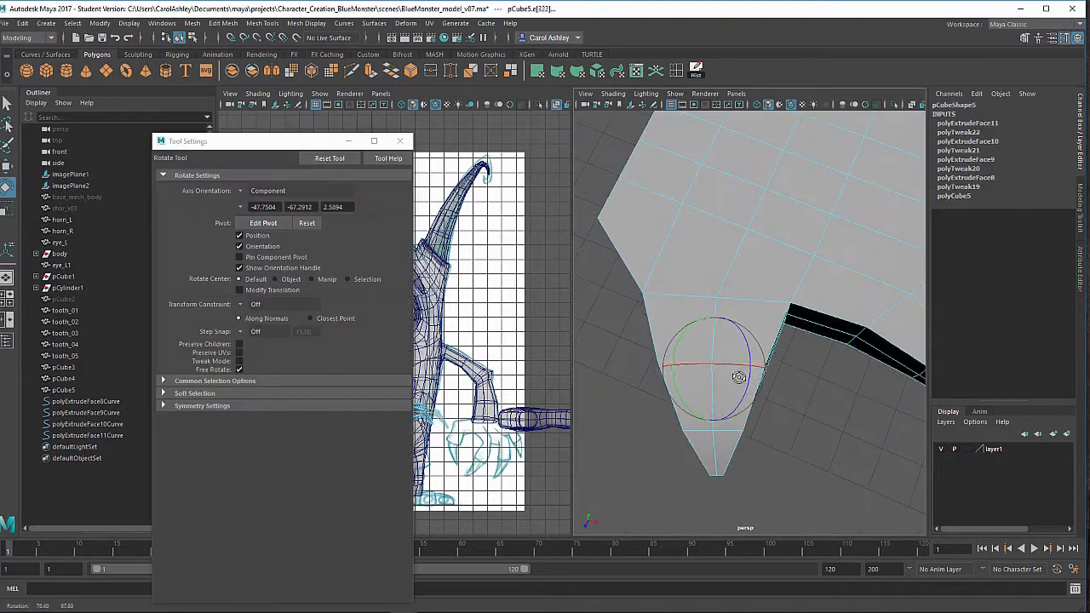
# Preview the hand smoothed and examine the shape of its fingers and the gaps between them.
pyautogui.keyDown('alt'); pyautogui.moveTo(715, 375); pyautogui.dragTo(746, 294); pyautogui.keyUp('alt')
pyautogui.press('r')
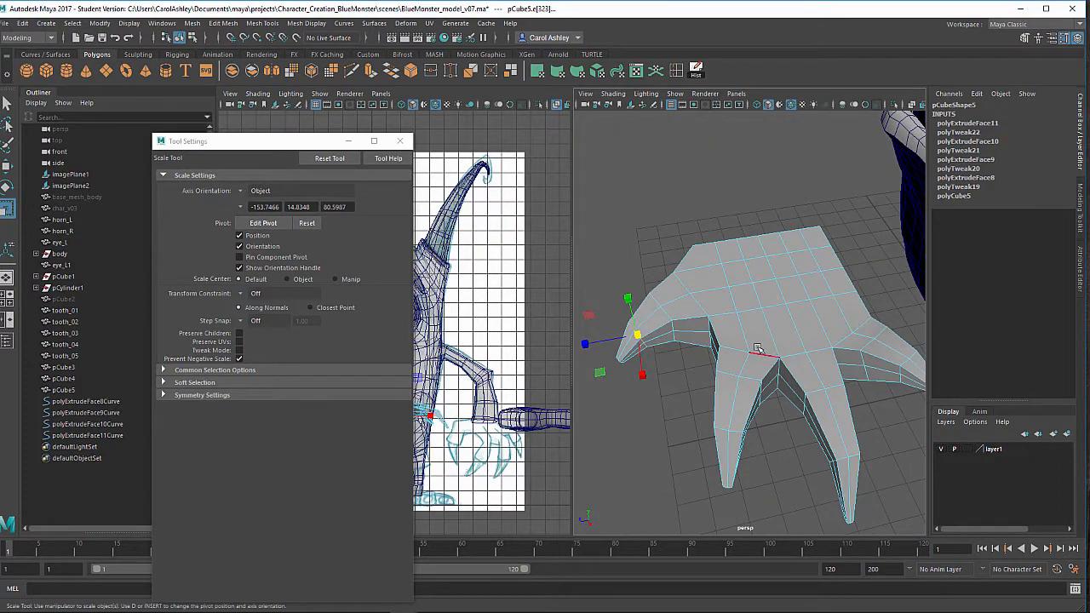
pyautogui.keyDown('alt'); pyautogui.moveTo(757, 349); pyautogui.dragTo(693, 342); pyautogui.keyUp('alt')
pyautogui.press('3')
pyautogui.keyDown('alt'); pyautogui.moveTo(693, 342); pyautogui.dragTo(747, 338, button='right'); pyautogui.keyUp('alt')
pyautogui.keyDown('alt'); pyautogui.moveTo(747, 338); pyautogui.dragTo(772, 320, button='middle'); pyautogui.keyUp('alt')
pyautogui.keyDown('alt'); pyautogui.moveTo(773, 320); pyautogui.dragTo(745, 312); pyautogui.keyUp('alt')
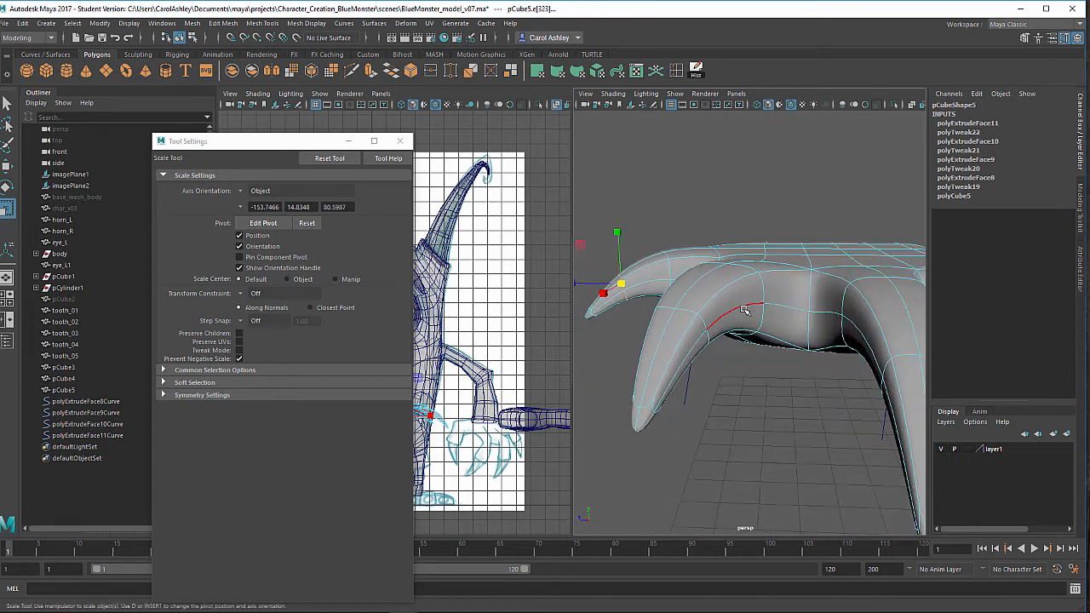
# Select two middle vertices along the finger's inner side and move them slightly outward to round it.
pyautogui.moveTo(738, 313); pyautogui.dragTo(734, 294, button='right')
pyautogui.click(761, 303)
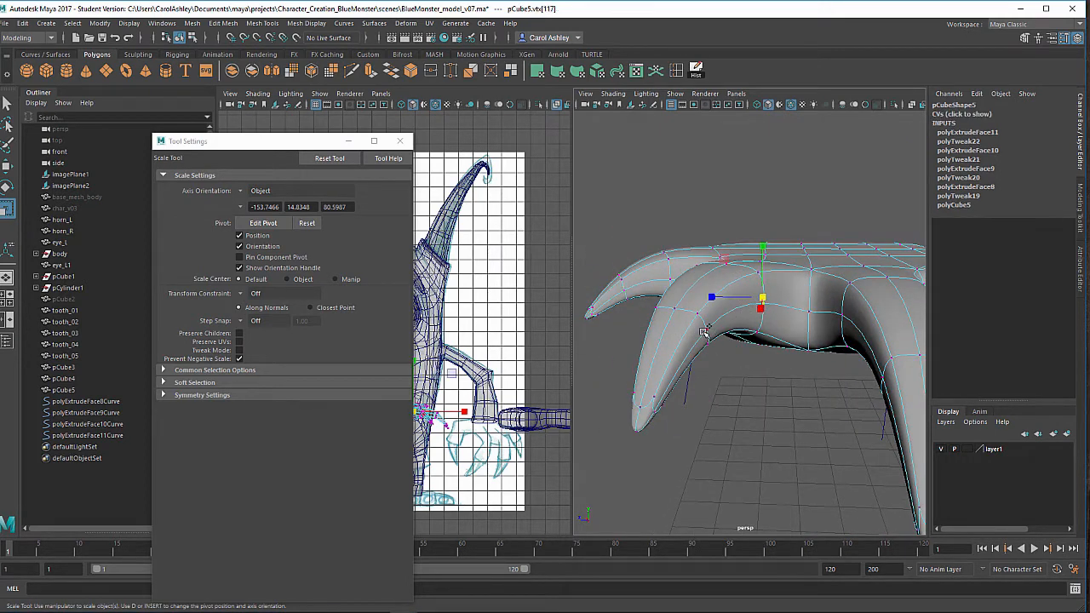
pyautogui.keyDown('shift'); pyautogui.click(706, 329); pyautogui.keyUp('shift')
pyautogui.press('f')
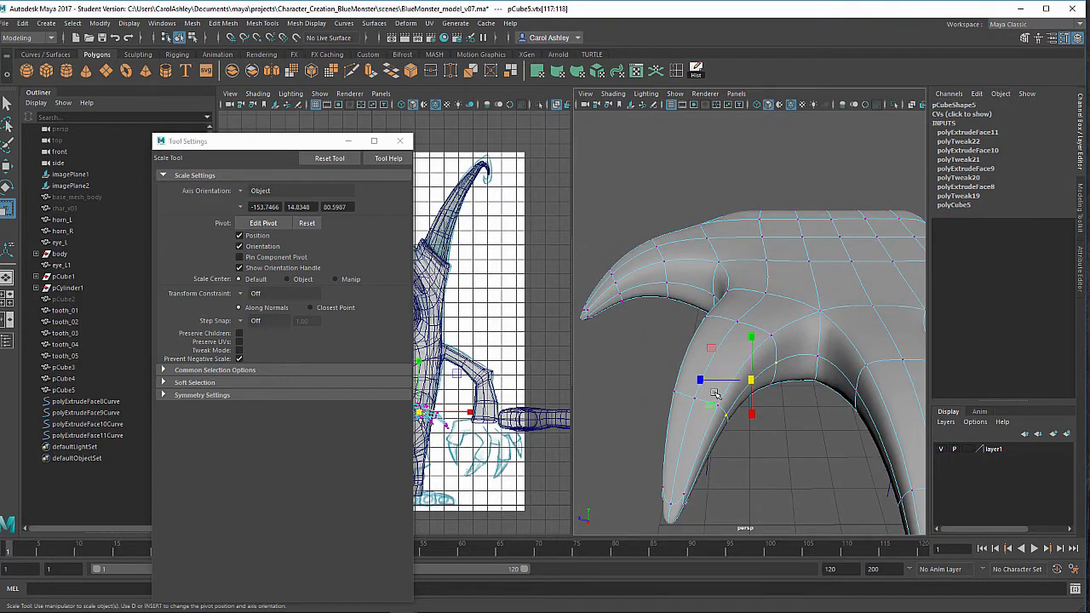
pyautogui.press('w')
pyautogui.moveTo(750, 380); pyautogui.dragTo(758, 382)
pyautogui.press('q')
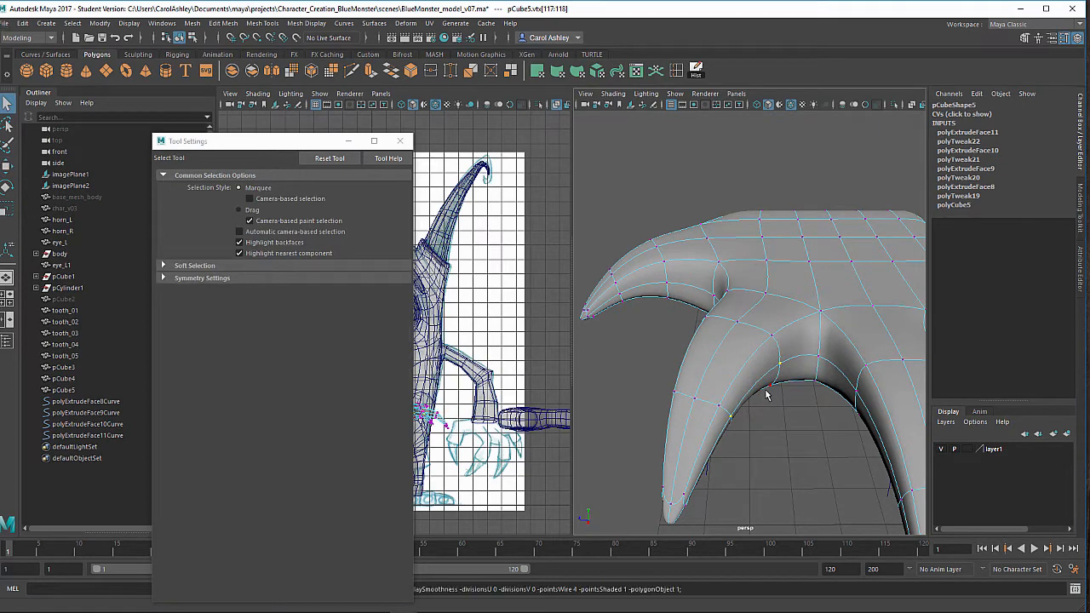
# Turn off the smooth preview and move the two middle side vertices of the neighbouring finger.
pyautogui.press('1')
pyautogui.keyDown('alt'); pyautogui.moveTo(765, 394); pyautogui.dragTo(762, 348); pyautogui.keyUp('alt')
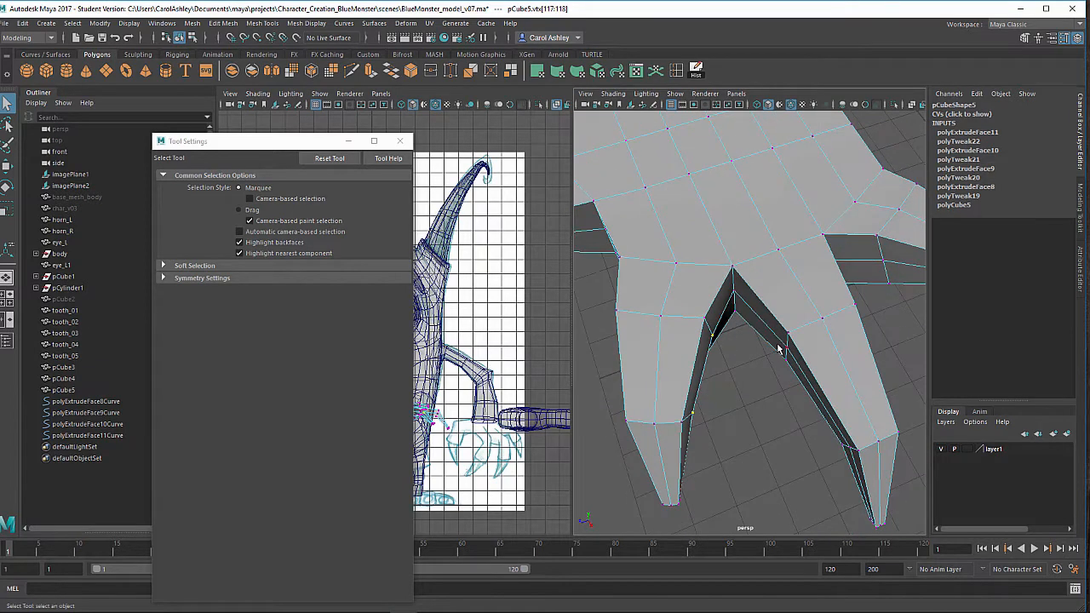
pyautogui.keyDown('alt'); pyautogui.moveTo(776, 385); pyautogui.dragTo(811, 410); pyautogui.keyUp('alt')
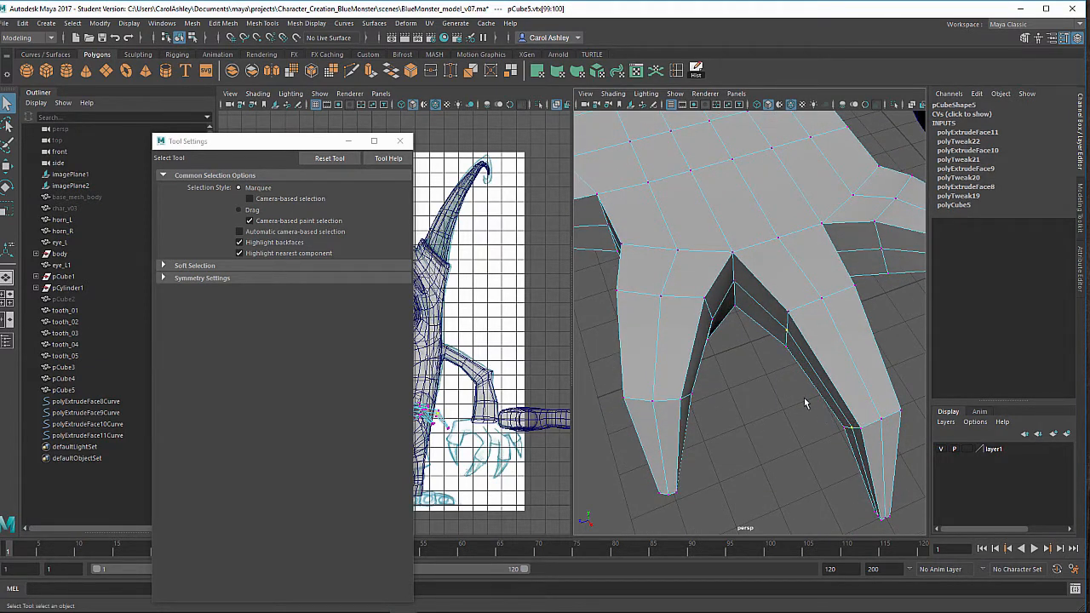
pyautogui.press('w')
pyautogui.moveTo(790, 396); pyautogui.dragTo(734, 332)
# Select the middle vertices on the finger's other side, from base to joint, and move them slightly outward.
pyautogui.click(745, 317)
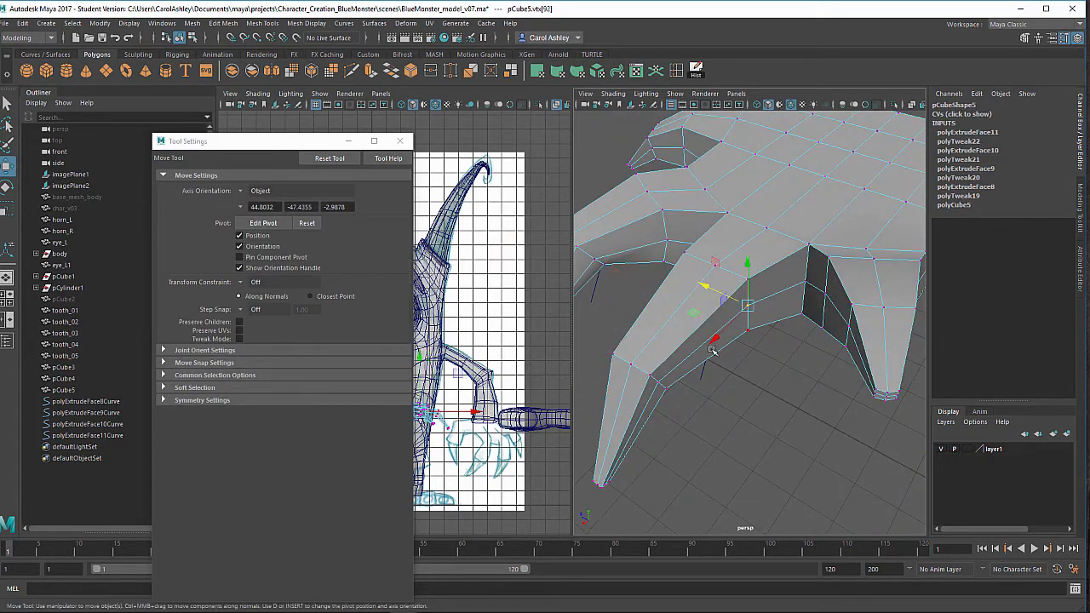
pyautogui.click(679, 345)
pyautogui.moveTo(679, 330); pyautogui.dragTo(682, 343)
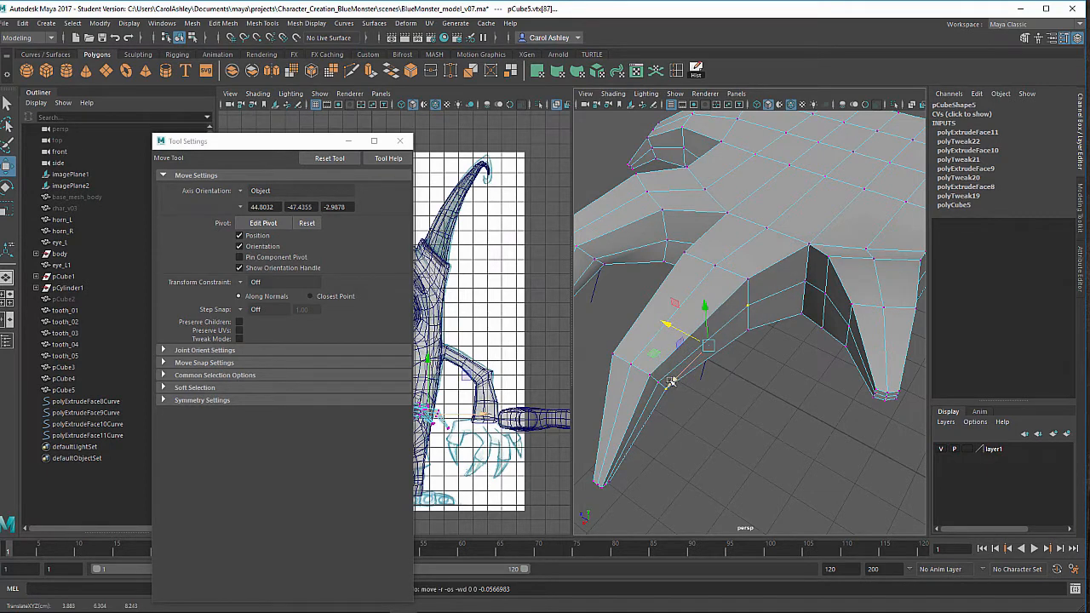
pyautogui.moveTo(670, 386); pyautogui.dragTo(665, 396)
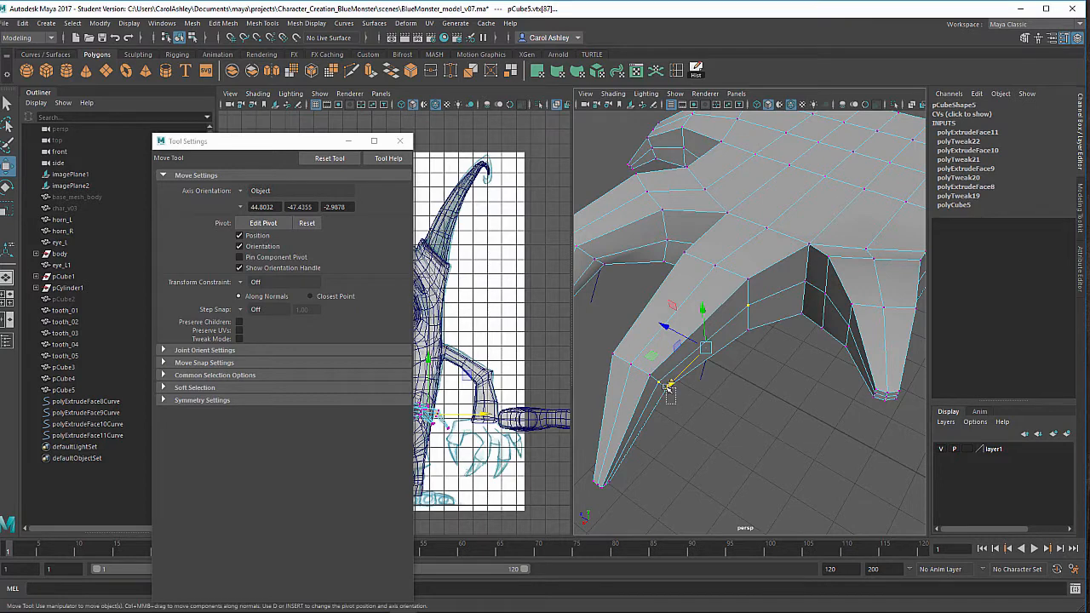
pyautogui.keyDown('shift'); pyautogui.click(667, 390); pyautogui.keyUp('shift')
pyautogui.moveTo(694, 331); pyautogui.dragTo(698, 334)
# Select the two middle vertices on the outer finger's outside edge and move them slightly outward.
pyautogui.keyDown('alt'); pyautogui.moveTo(752, 362); pyautogui.dragTo(723, 350); pyautogui.keyUp('alt')
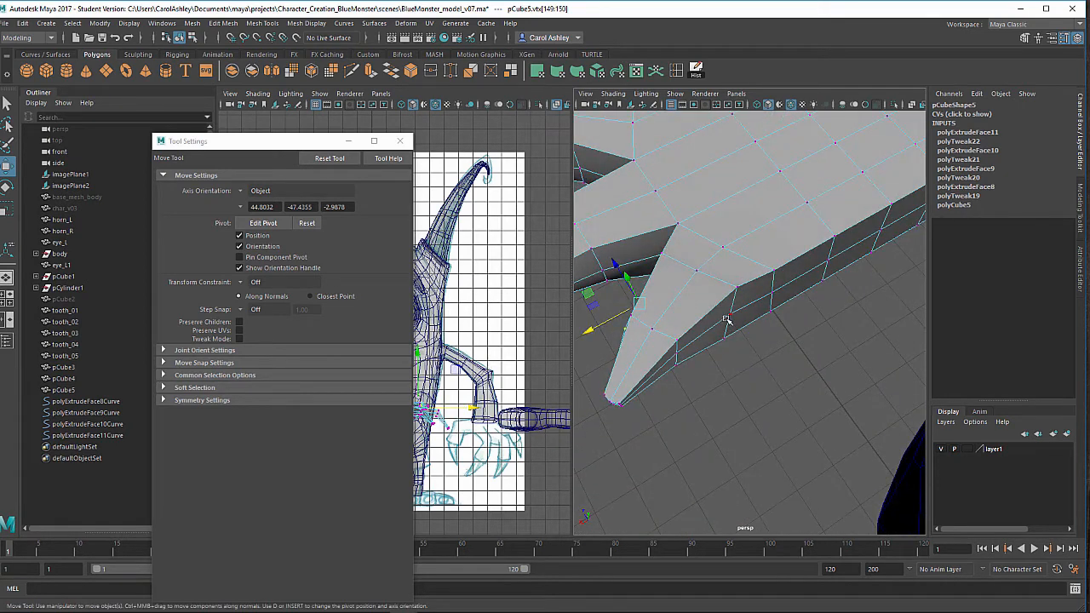
pyautogui.click(730, 315)
pyautogui.keyDown('shift'); pyautogui.click(698, 345); pyautogui.keyUp('shift')
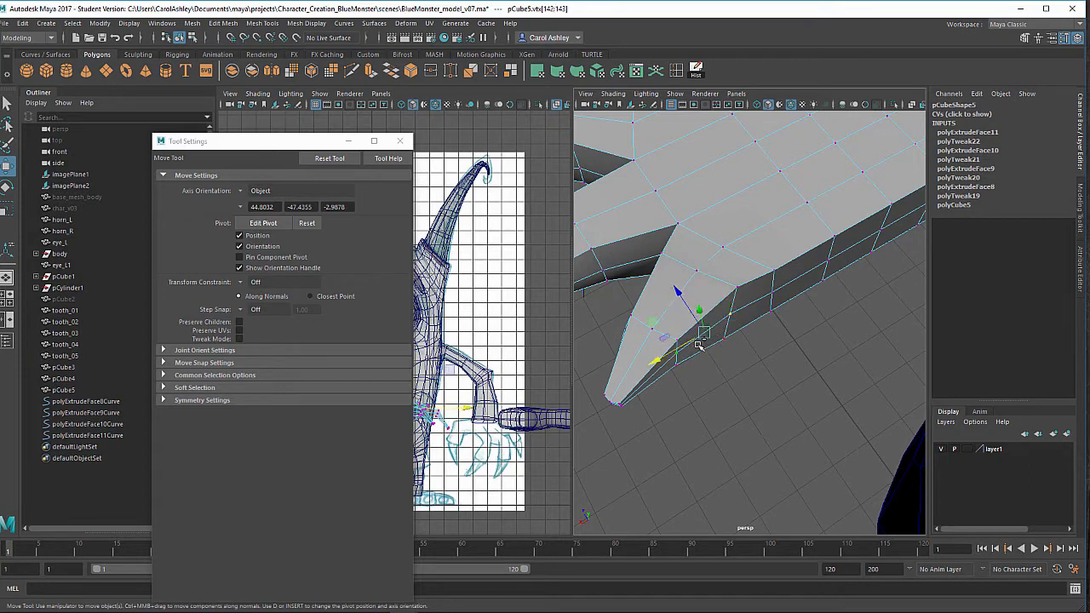
pyautogui.moveTo(690, 320); pyautogui.dragTo(693, 325)
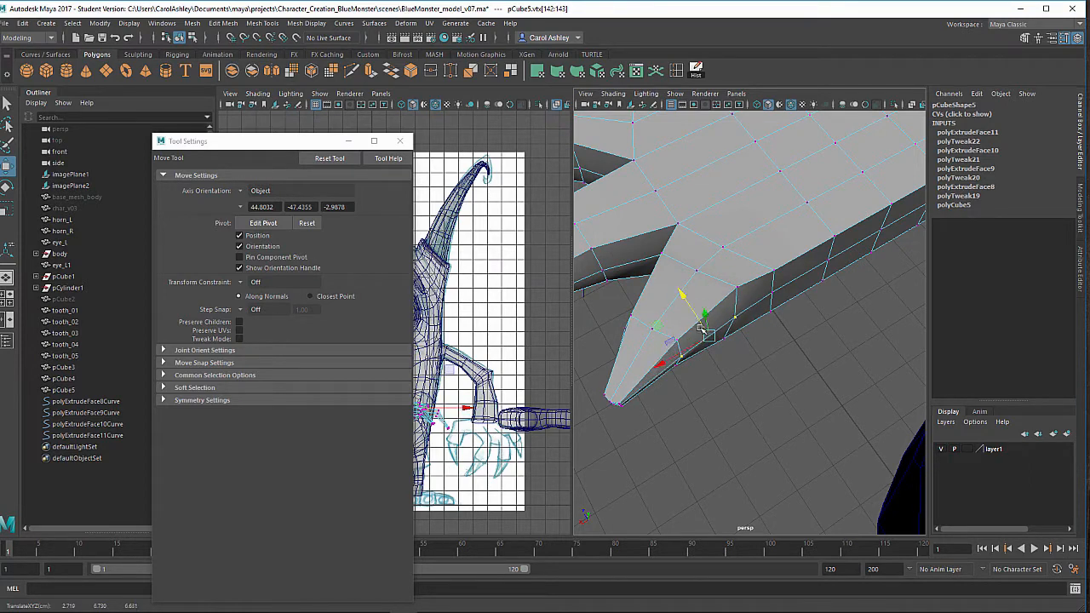
pyautogui.moveTo(704, 331)
pyautogui.keyDown('alt'); pyautogui.mouseDown()
pyautogui.moveTo(698, 342)
pyautogui.moveTo(652, 338)
pyautogui.moveTo(711, 332)
pyautogui.mouseUp(); pyautogui.keyUp('alt')
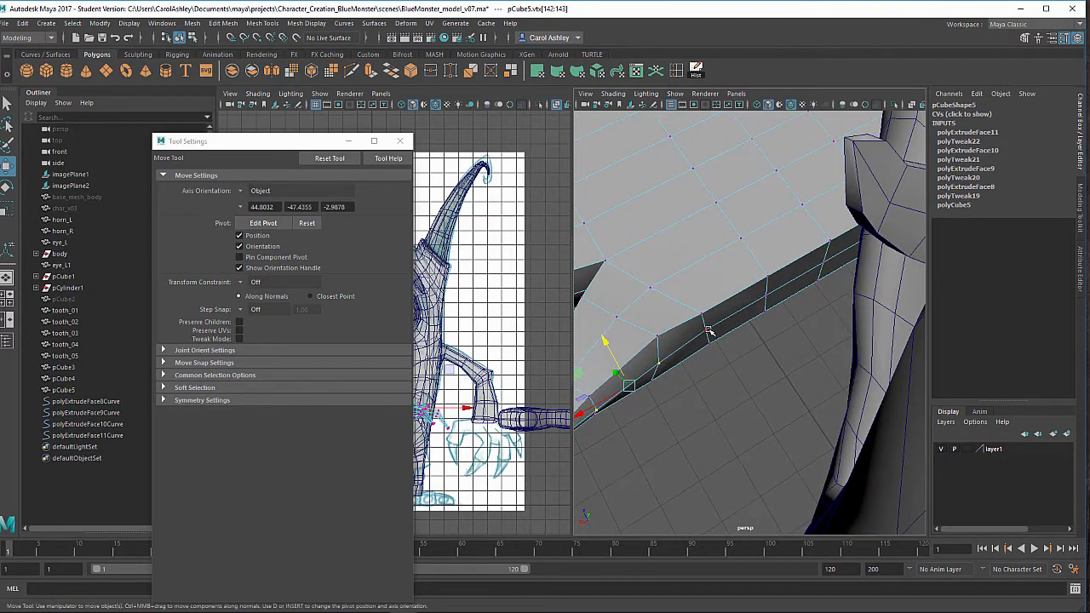
# Select the middle row of vertices along the palm's long side opposite the thumb.
pyautogui.click(707, 329)
pyautogui.keyDown('shift'); pyautogui.click(766, 295); pyautogui.keyUp('shift')
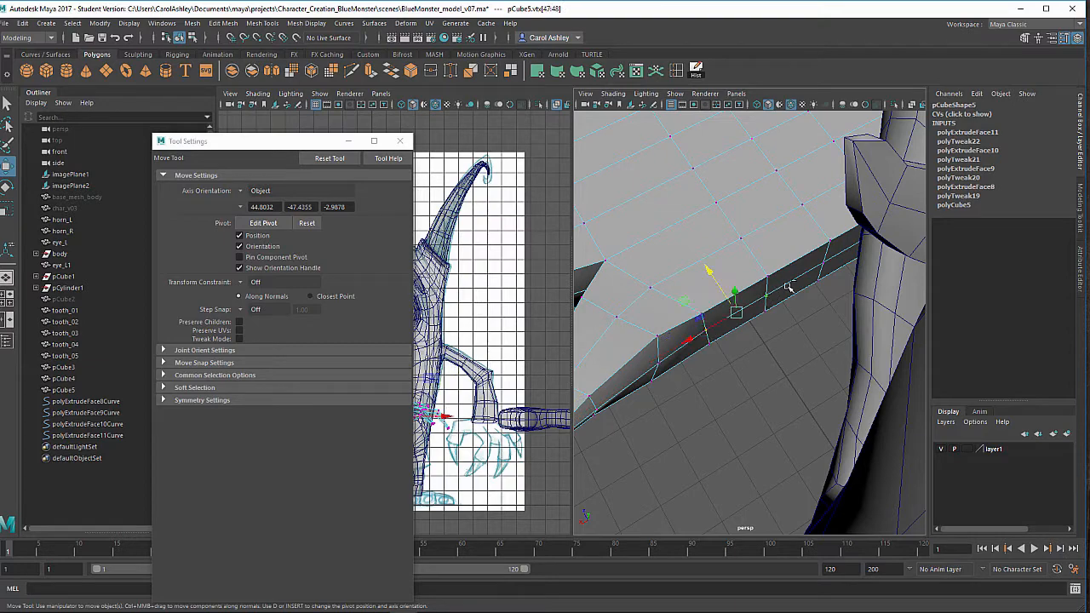
pyautogui.keyDown('shift'); pyautogui.click(813, 269); pyautogui.keyUp('shift')
pyautogui.keyDown('alt'); pyautogui.moveTo(813, 269); pyautogui.dragTo(653, 310); pyautogui.keyUp('alt')
pyautogui.keyDown('shift'); pyautogui.click(764, 337); pyautogui.keyUp('shift')
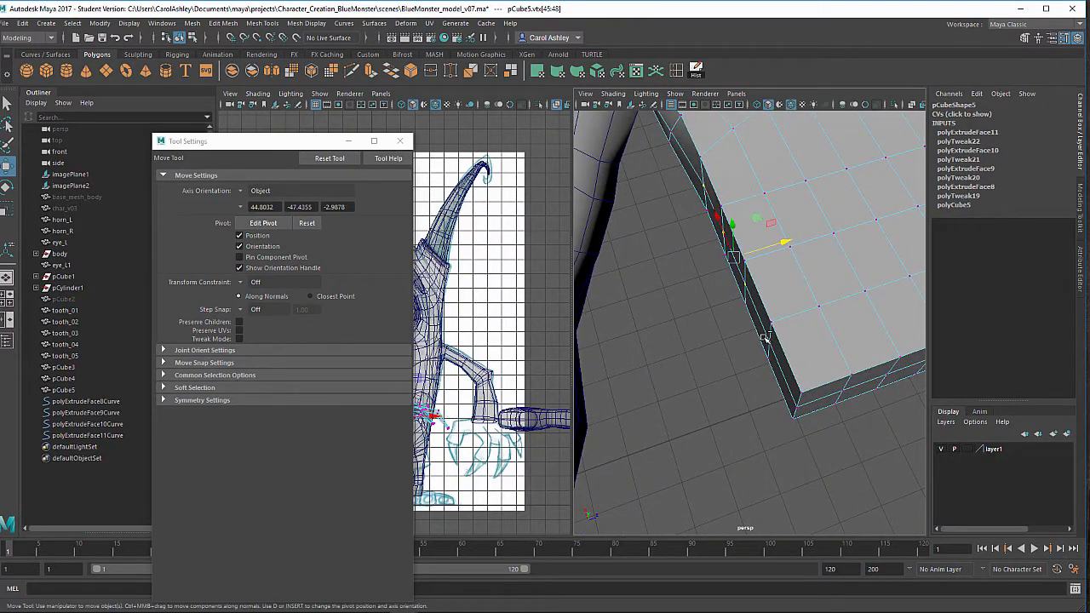
pyautogui.keyDown('shift'); pyautogui.click(766, 339); pyautogui.keyUp('shift')
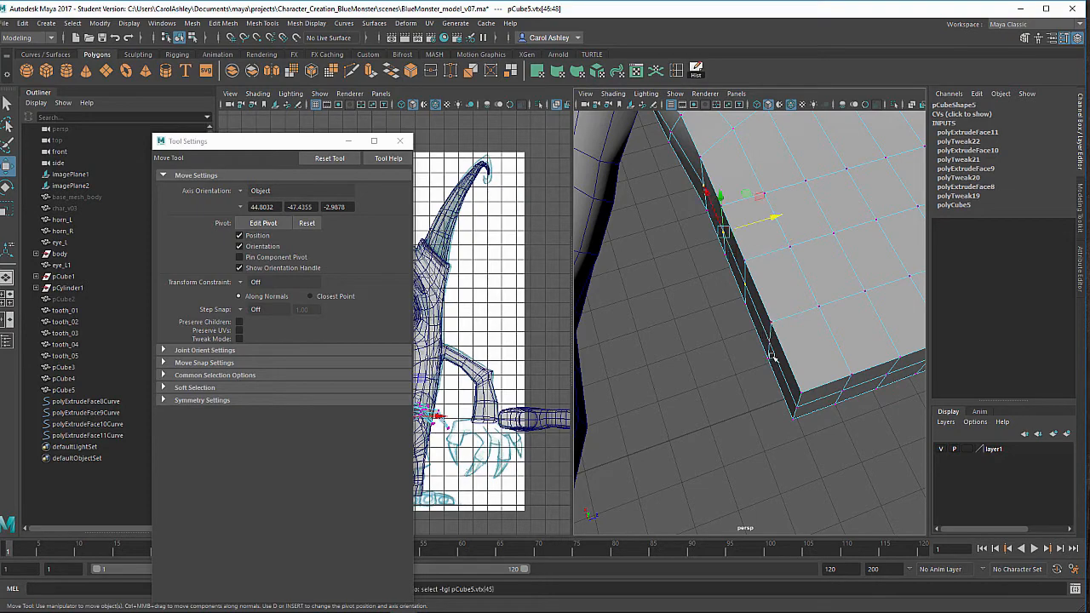
pyautogui.keyDown('shift'); pyautogui.click(773, 341); pyautogui.keyUp('shift')
# Select the middle vertices running from the palm's wrist corner to the thumb base.
pyautogui.keyDown('alt'); pyautogui.moveTo(773, 340); pyautogui.dragTo(774, 280); pyautogui.keyUp('alt')
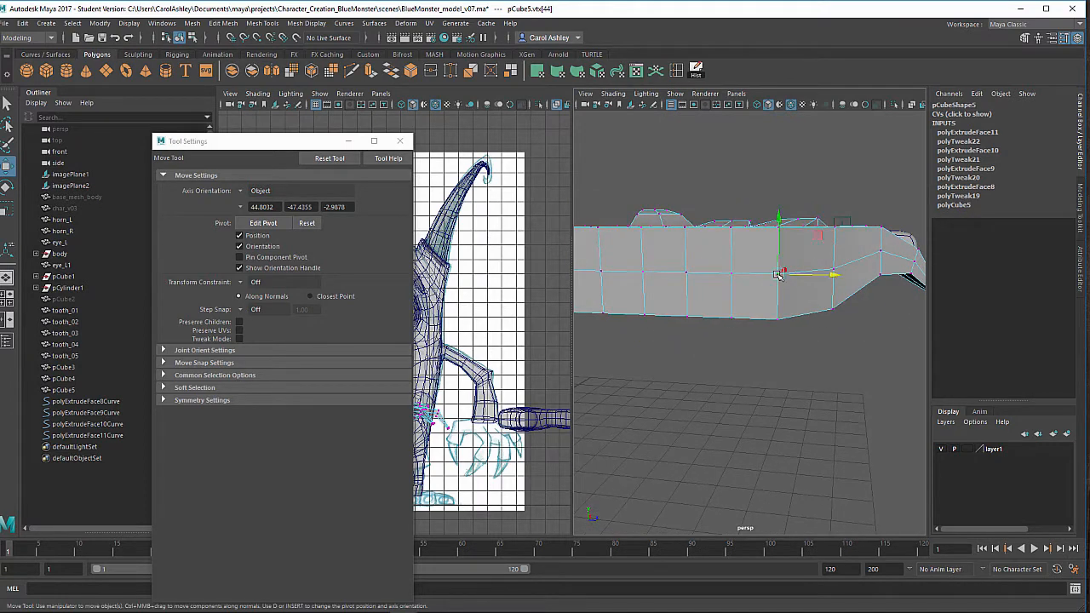
pyautogui.keyDown('shift'); pyautogui.click(835, 267); pyautogui.keyUp('shift')
pyautogui.keyDown('shift'); pyautogui.click(879, 252); pyautogui.keyUp('shift')
pyautogui.keyDown('alt'); pyautogui.moveTo(844, 265); pyautogui.dragTo(735, 293); pyautogui.keyUp('alt')
# Select the side vertex near the thumb's tip, undo its first move and nudge it again to round the thumb.
pyautogui.click(741, 249)
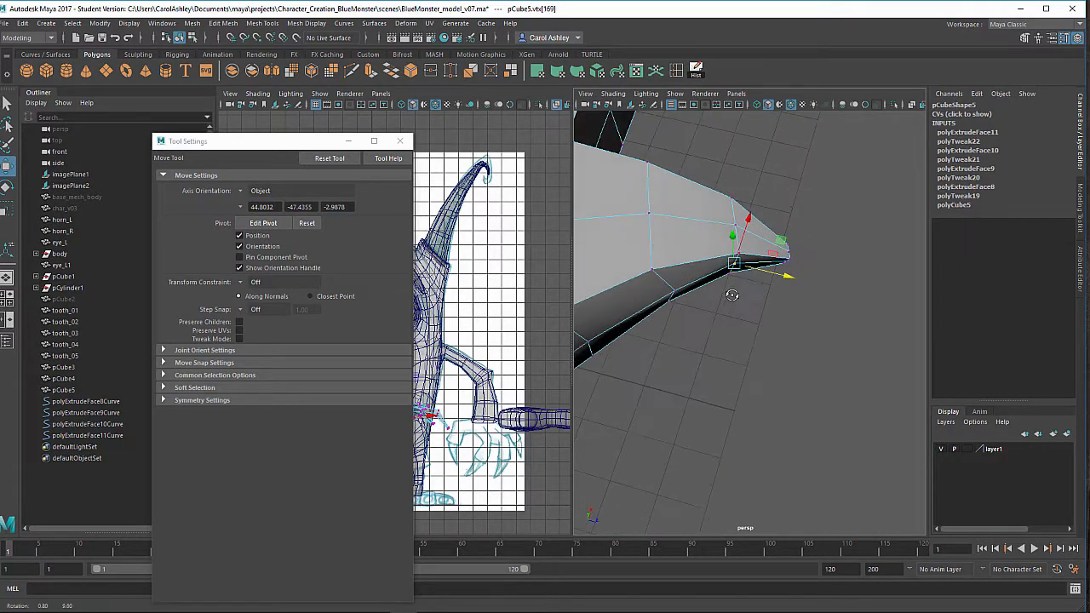
pyautogui.moveTo(733, 247); pyautogui.dragTo(678, 212)
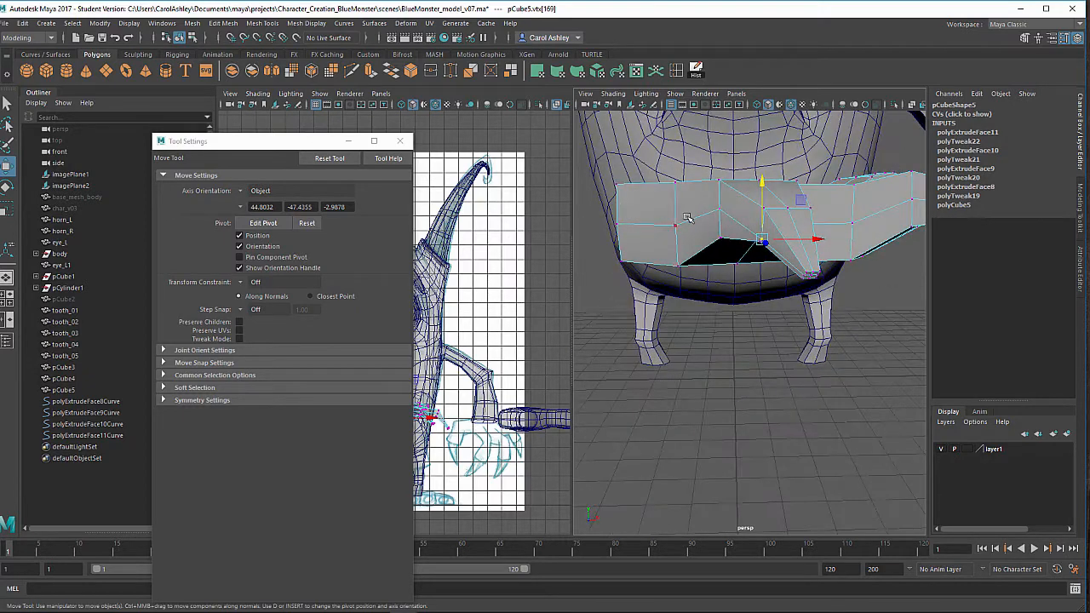
pyautogui.hotkey('ctrl', 'z')
pyautogui.moveTo(791, 224); pyautogui.dragTo(785, 223)
pyautogui.keyDown('alt'); pyautogui.moveTo(803, 223); pyautogui.dragTo(692, 201); pyautogui.keyUp('alt')
pyautogui.keyDown('shift'); pyautogui.click(801, 231); pyautogui.keyUp('shift')
pyautogui.click(740, 265)
pyautogui.keyDown('alt'); pyautogui.moveTo(712, 268); pyautogui.dragTo(706, 232); pyautogui.keyUp('alt')
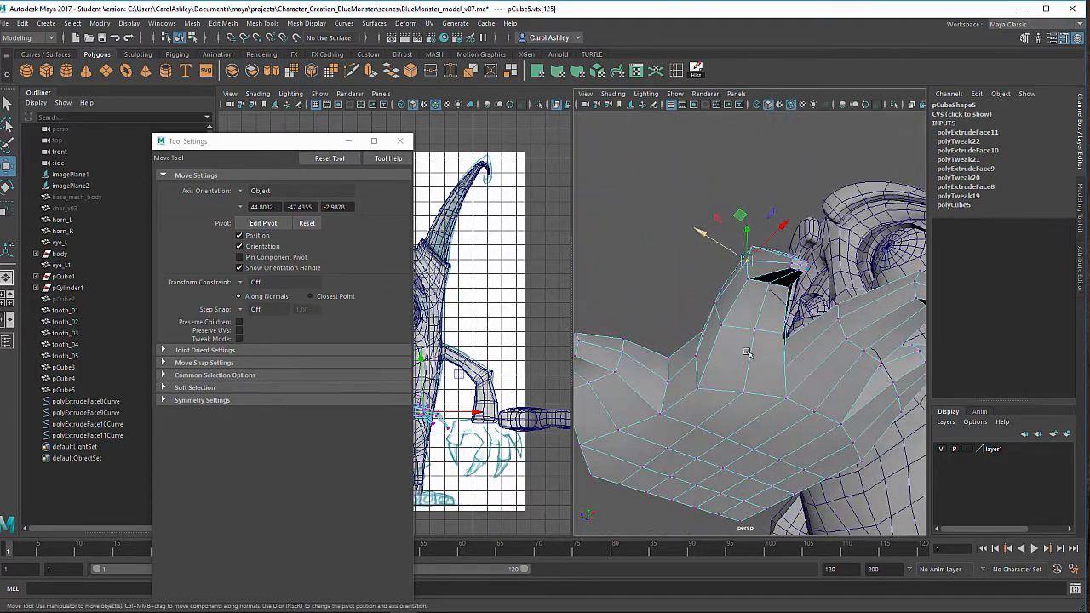
# Select the centre-line vertices running along the three fingers and adjust their height slightly.
pyautogui.keyDown('alt'); pyautogui.moveTo(757, 361); pyautogui.dragTo(752, 324, button='middle'); pyautogui.keyUp('alt')
pyautogui.click(742, 362)
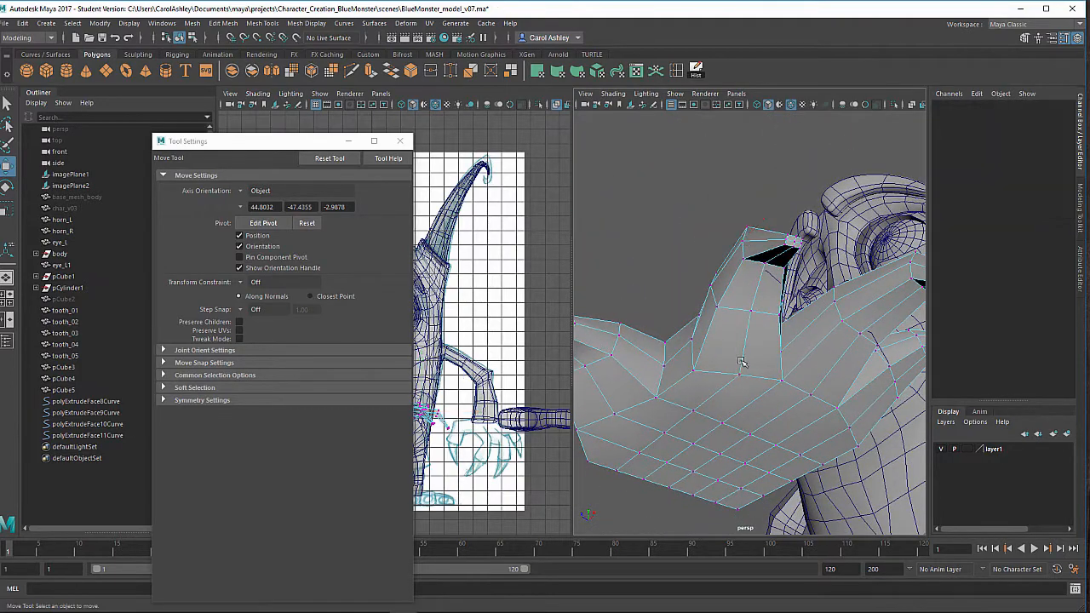
pyautogui.click(747, 315)
pyautogui.click(741, 377)
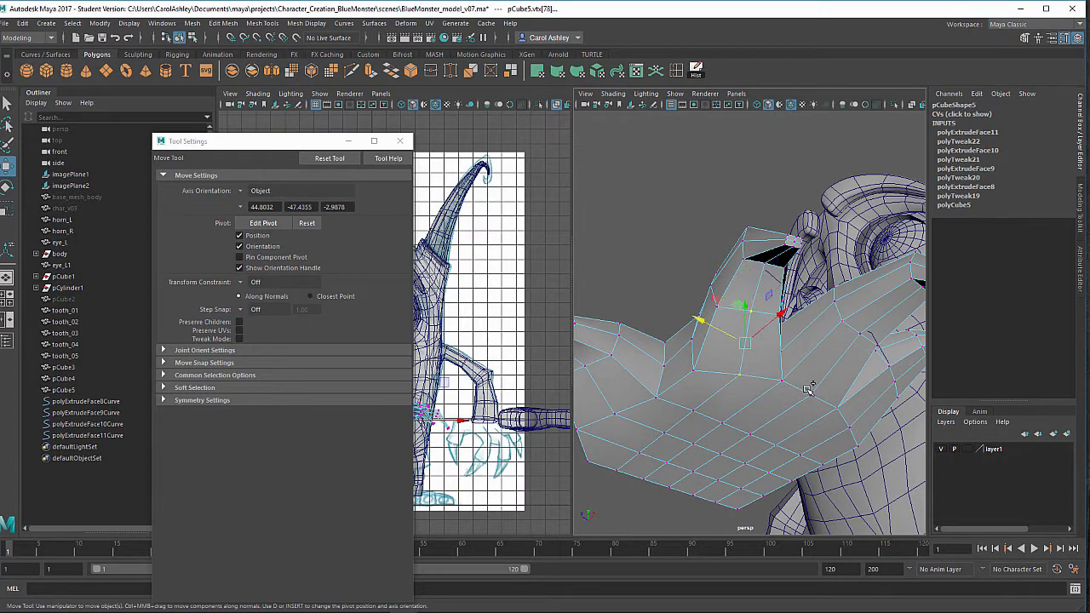
pyautogui.keyDown('shift'); pyautogui.click(809, 389); pyautogui.keyUp('shift')
pyautogui.keyDown('shift'); pyautogui.click(854, 336); pyautogui.keyUp('shift')
pyautogui.keyDown('alt'); pyautogui.moveTo(833, 346); pyautogui.dragTo(719, 336); pyautogui.keyUp('alt')
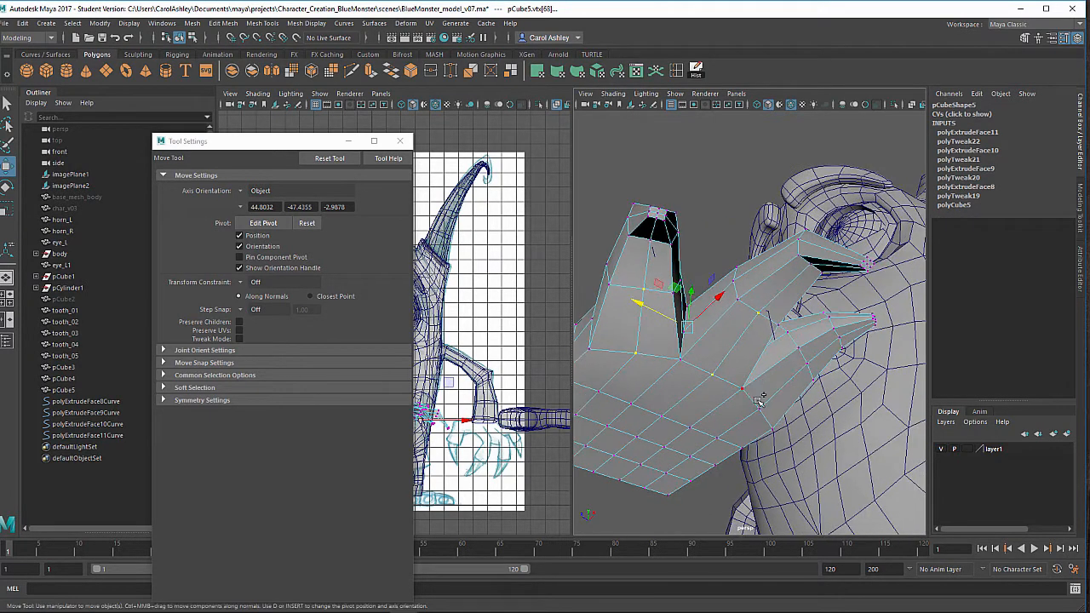
pyautogui.keyDown('shift'); pyautogui.click(793, 371); pyautogui.keyUp('shift')
pyautogui.keyDown('shift'); pyautogui.click(804, 363); pyautogui.keyUp('shift')
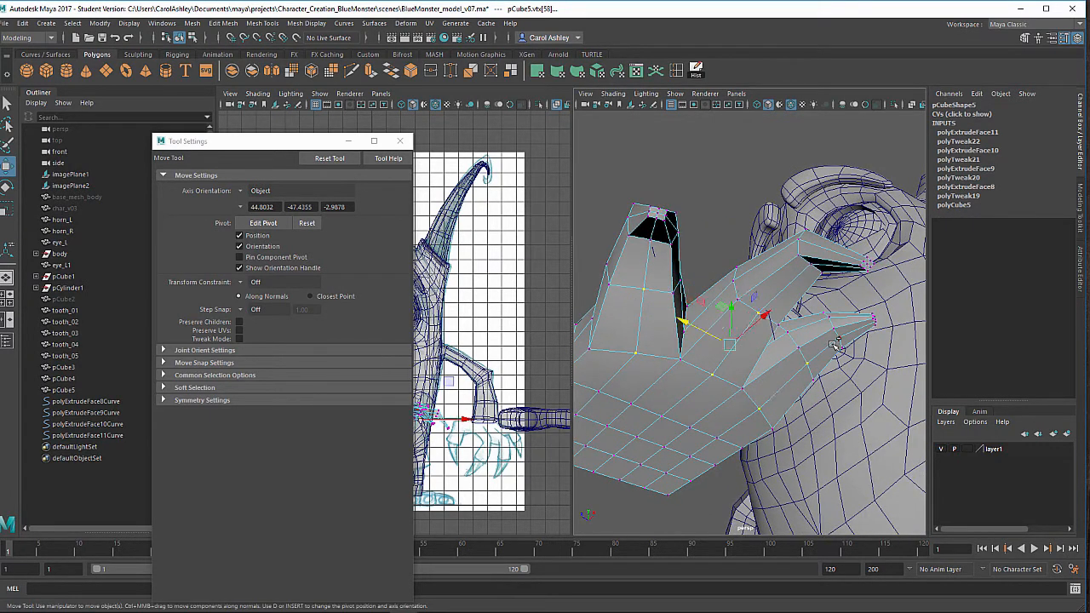
pyautogui.keyDown('shift'); pyautogui.click(837, 339); pyautogui.keyUp('shift')
pyautogui.keyDown('shift'); pyautogui.click(790, 267); pyautogui.keyUp('shift')
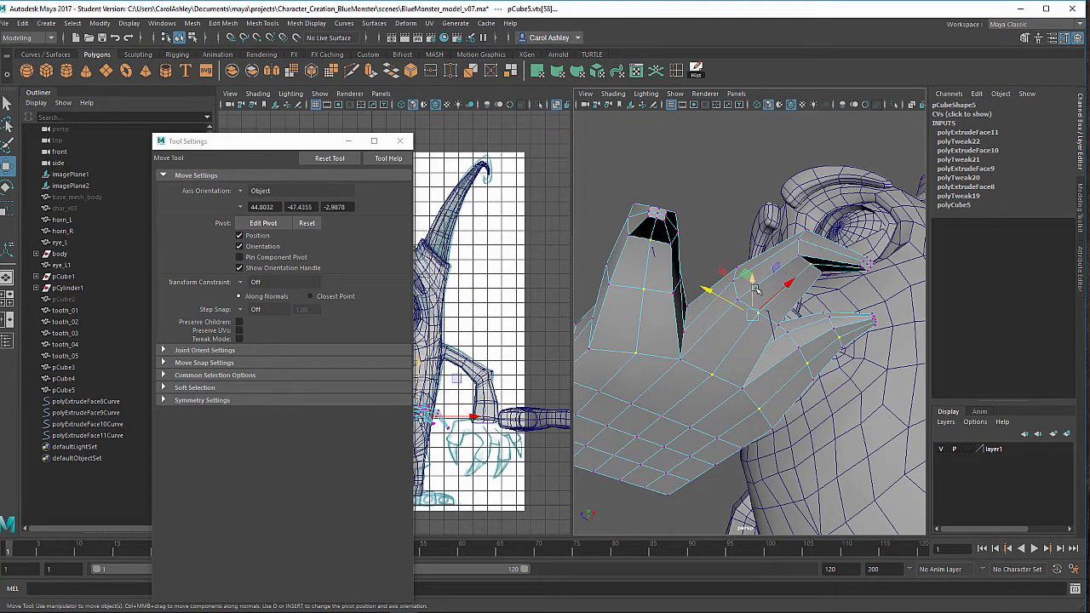
pyautogui.keyDown('alt'); pyautogui.moveTo(718, 303); pyautogui.dragTo(677, 309); pyautogui.keyUp('alt')
# Insert an edge loop across the hand just behind the finger bases and shift its central edges vertically.
pyautogui.keyDown('alt'); pyautogui.moveTo(796, 301); pyautogui.dragTo(707, 153); pyautogui.keyUp('alt')
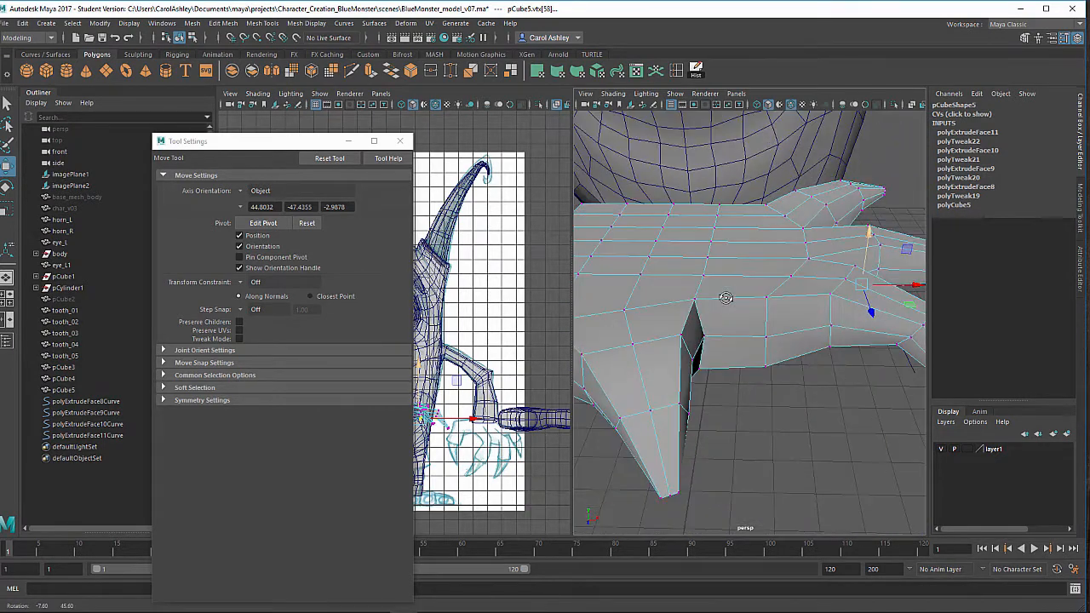
pyautogui.click(676, 71)
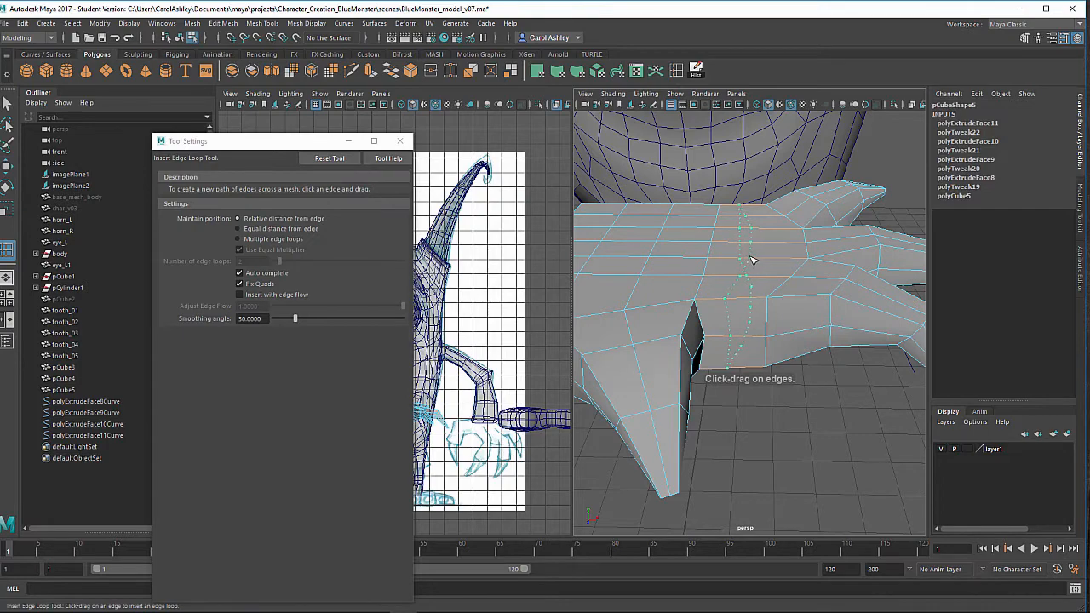
pyautogui.click(750, 258)
pyautogui.keyDown('alt'); pyautogui.moveTo(737, 296); pyautogui.dragTo(736, 230); pyautogui.keyUp('alt')
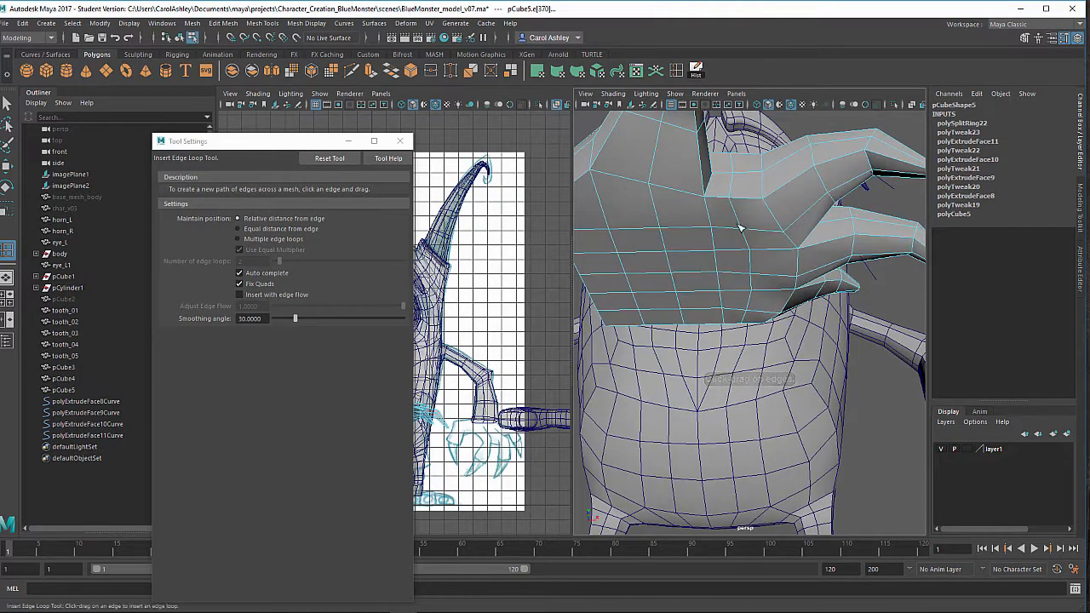
pyautogui.press('q')
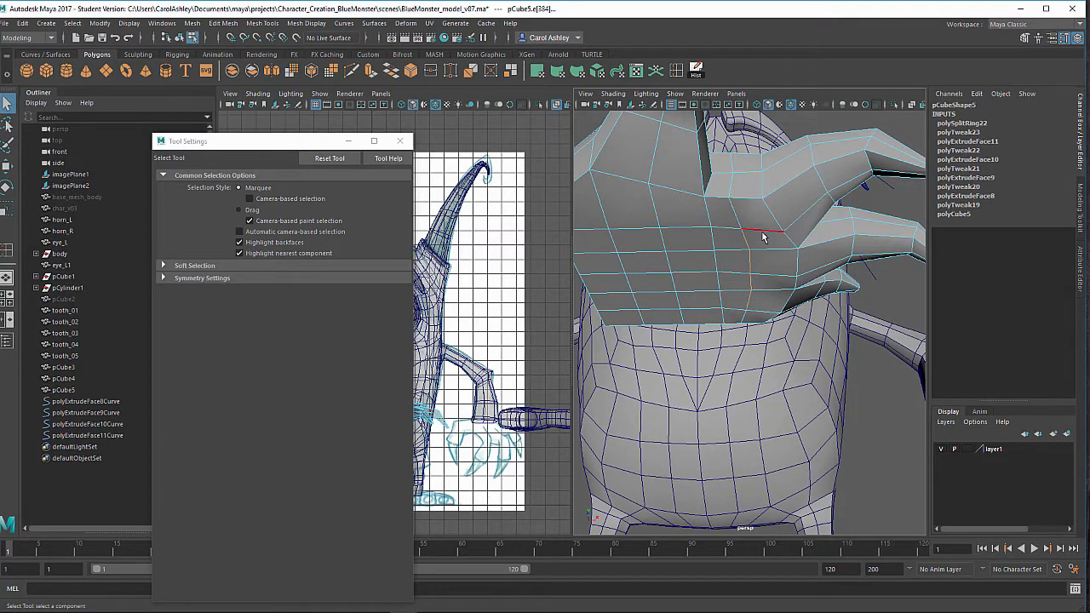
pyautogui.press('w')
pyautogui.moveTo(752, 272)
pyautogui.keyDown('alt'); pyautogui.mouseDown()
pyautogui.moveTo(713, 255)
pyautogui.moveTo(732, 237)
pyautogui.moveTo(752, 290)
pyautogui.moveTo(739, 271)
pyautogui.moveTo(738, 289)
pyautogui.mouseUp(); pyautogui.keyUp('alt')
pyautogui.keyDown('alt'); pyautogui.moveTo(766, 300); pyautogui.dragTo(683, 276); pyautogui.keyUp('alt')
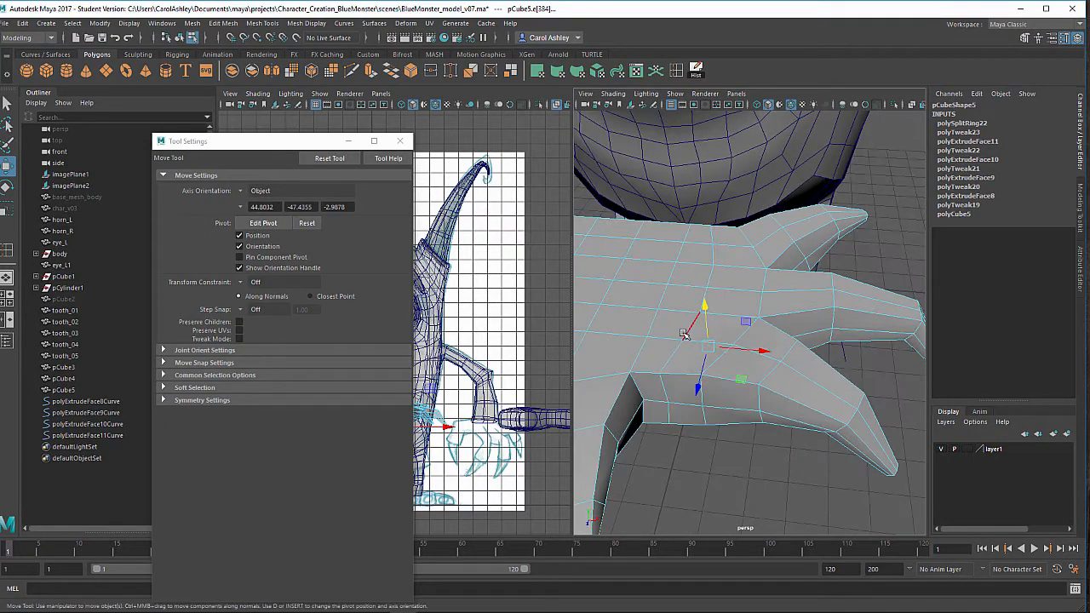
# Select the four top faces at the base of the finger beside the thumb, try extruding them and undo the extrusion.
pyautogui.moveTo(683, 275); pyautogui.dragTo(683, 308, button='right')
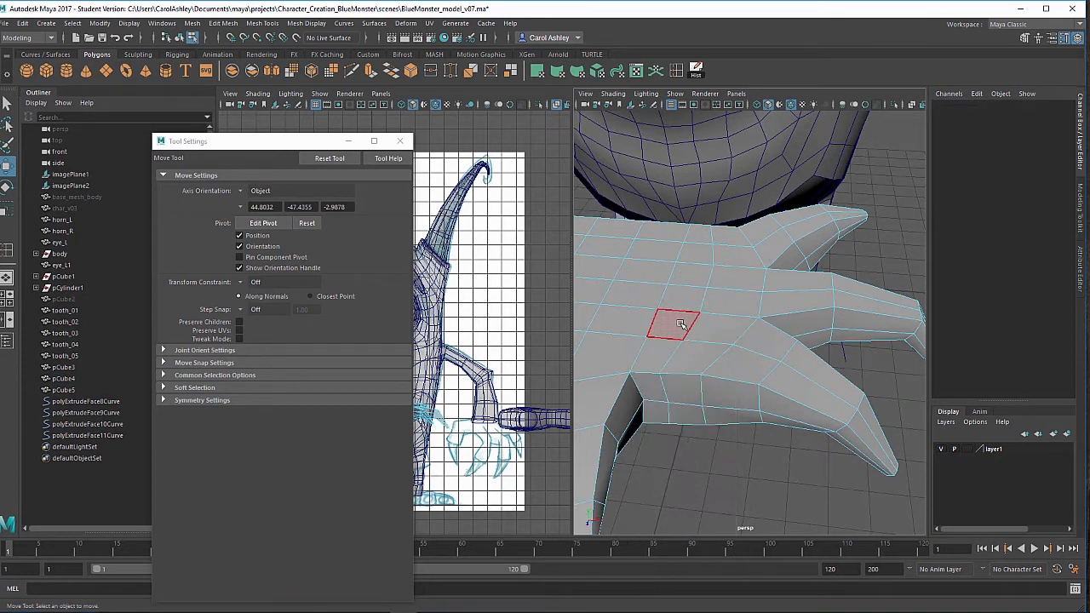
pyautogui.click(669, 324)
pyautogui.keyDown('shift'); pyautogui.click(717, 337); pyautogui.keyUp('shift')
pyautogui.keyDown('shift'); pyautogui.click(695, 356); pyautogui.keyUp('shift')
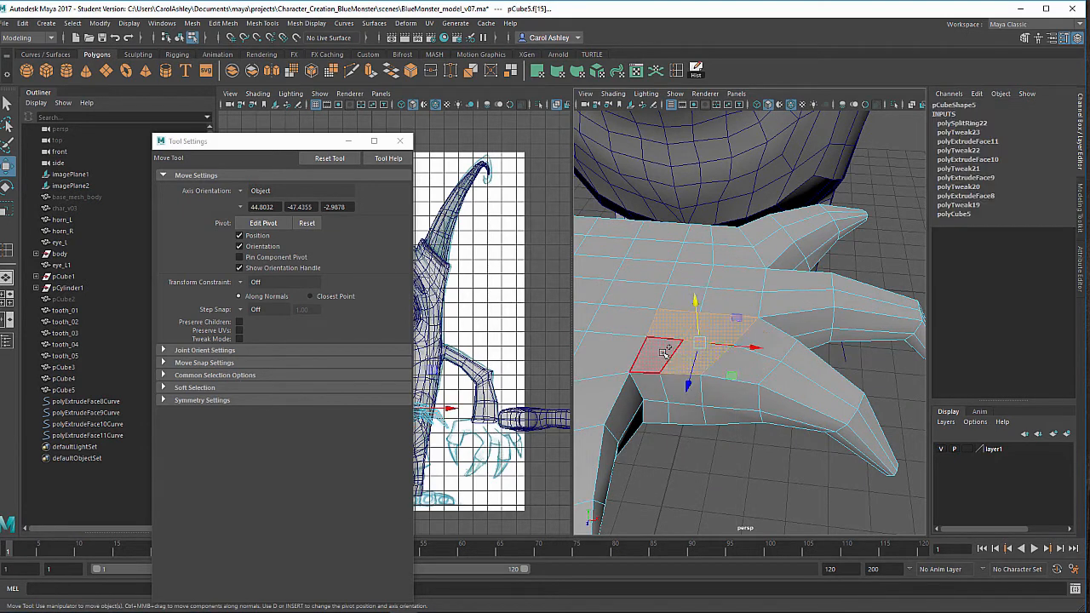
pyautogui.keyDown('shift'); pyautogui.click(661, 356); pyautogui.keyUp('shift')
pyautogui.keyDown('alt'); pyautogui.moveTo(706, 365); pyautogui.dragTo(695, 367); pyautogui.keyUp('alt')
pyautogui.hotkey('ctrl', 'e')
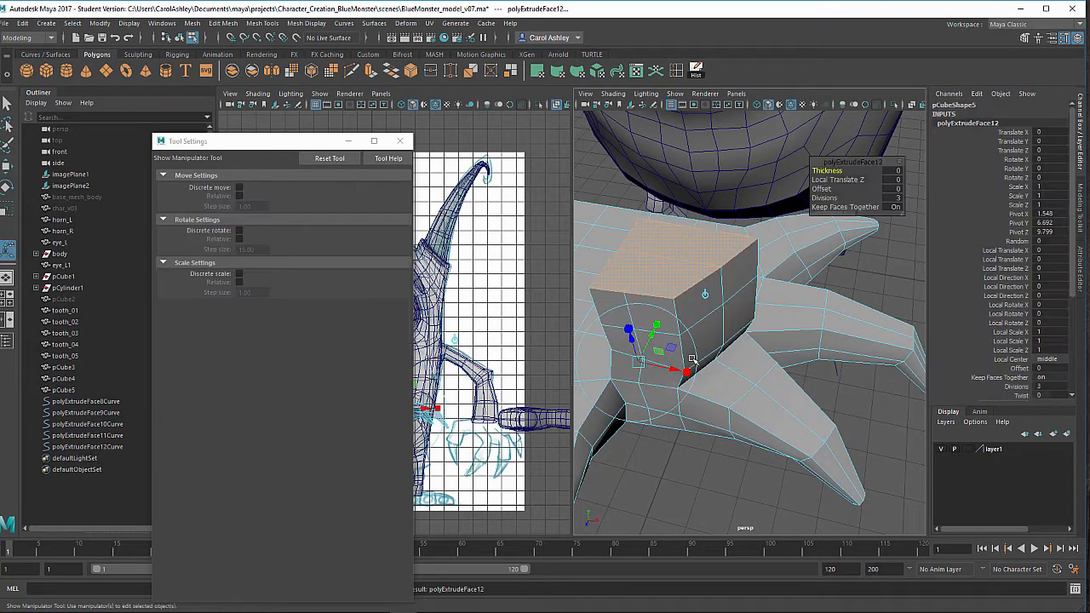
pyautogui.hotkey('ctrl', 'z')
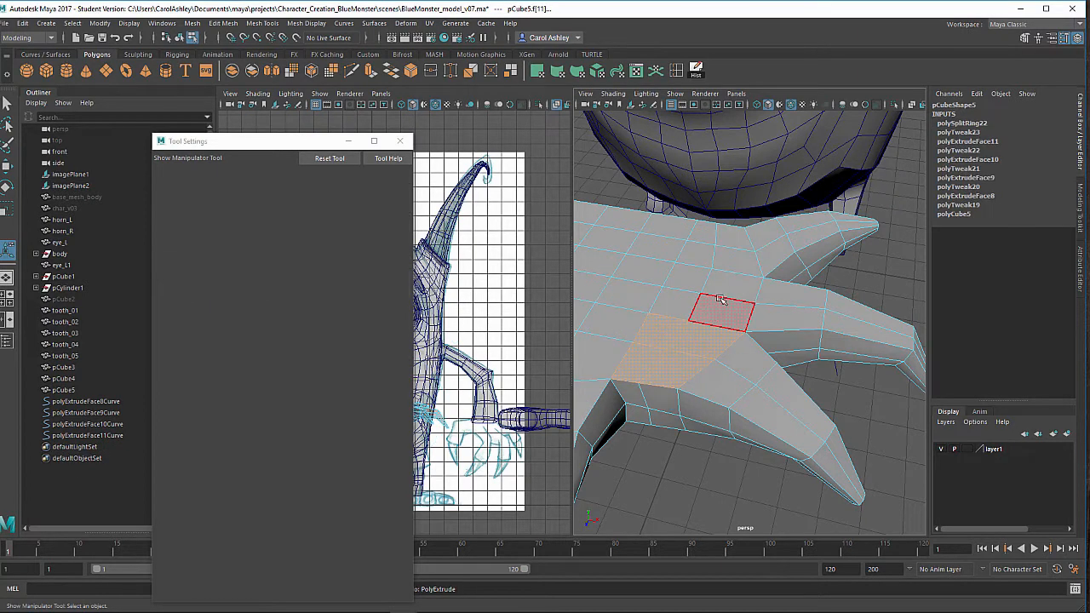
# Close the tool settings window and reset the Extrude Face options to their defaults.
pyautogui.click(400, 141)
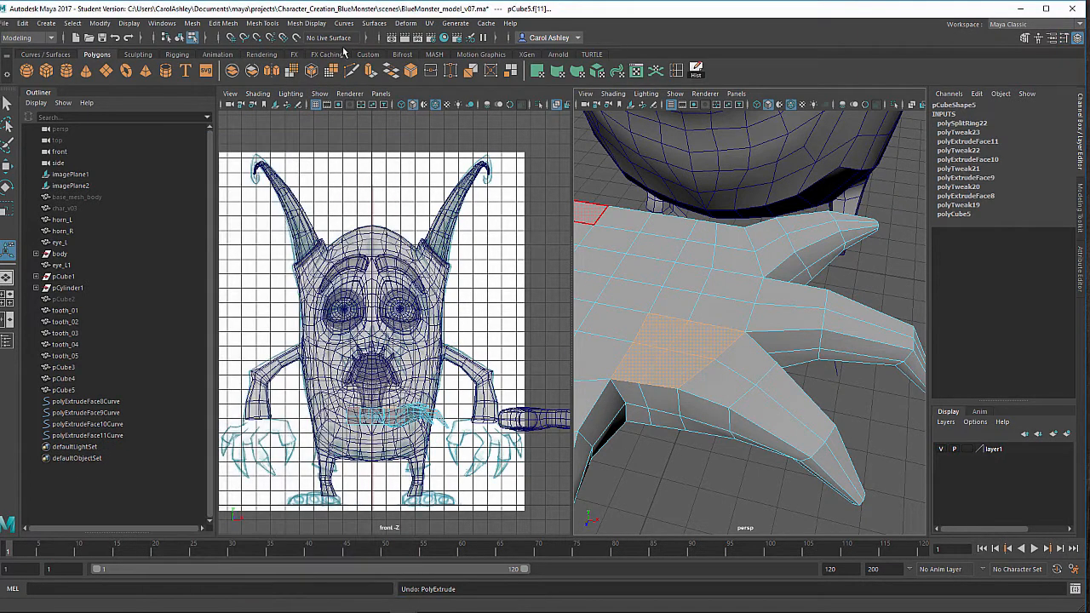
pyautogui.click(224, 24)
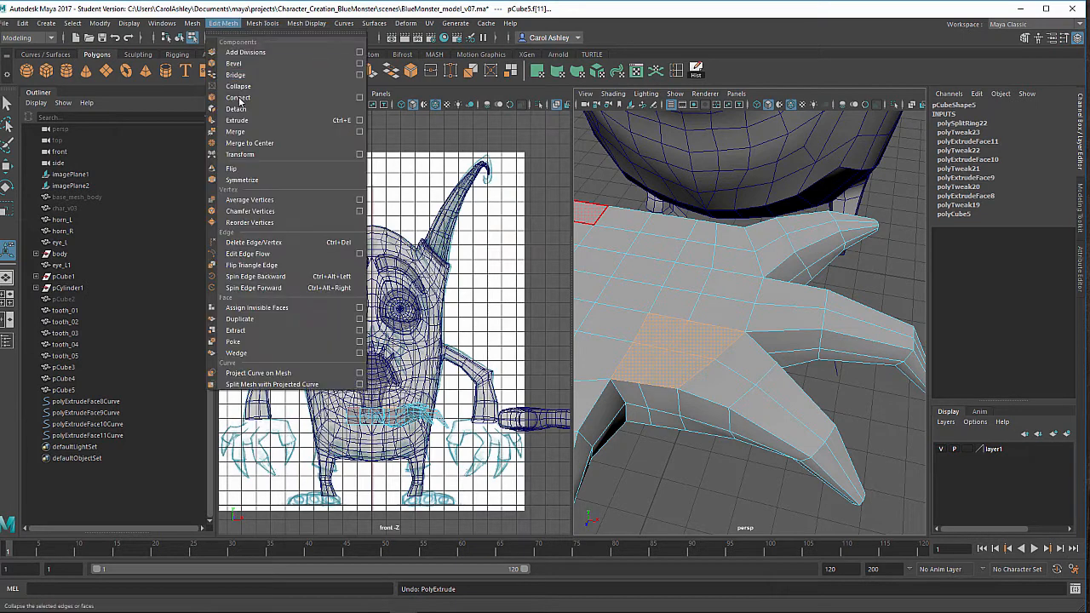
pyautogui.click(360, 121)
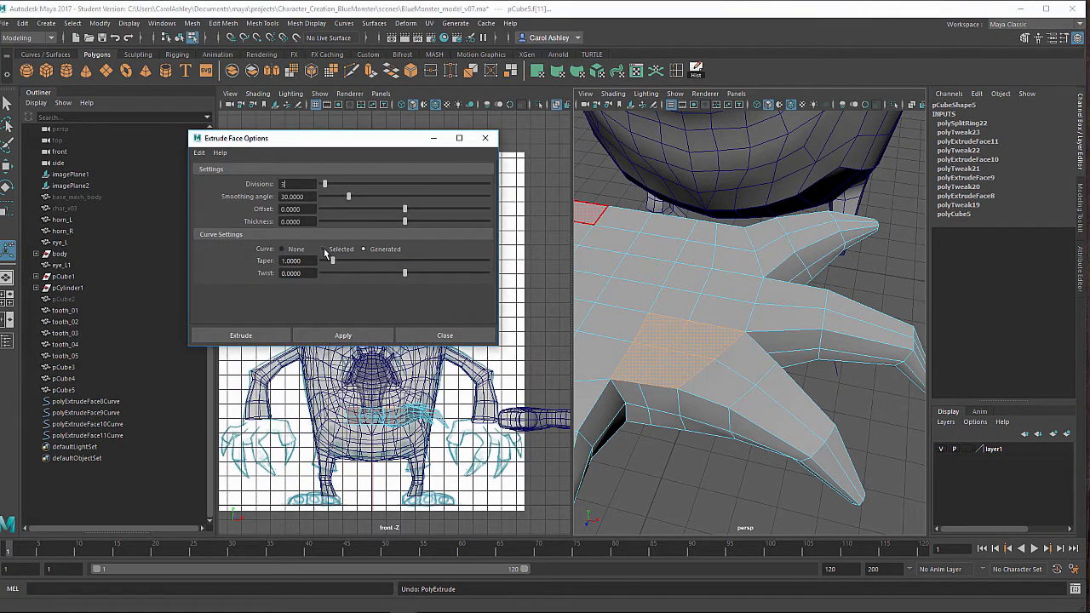
pyautogui.click(323, 249)
pyautogui.click(200, 154)
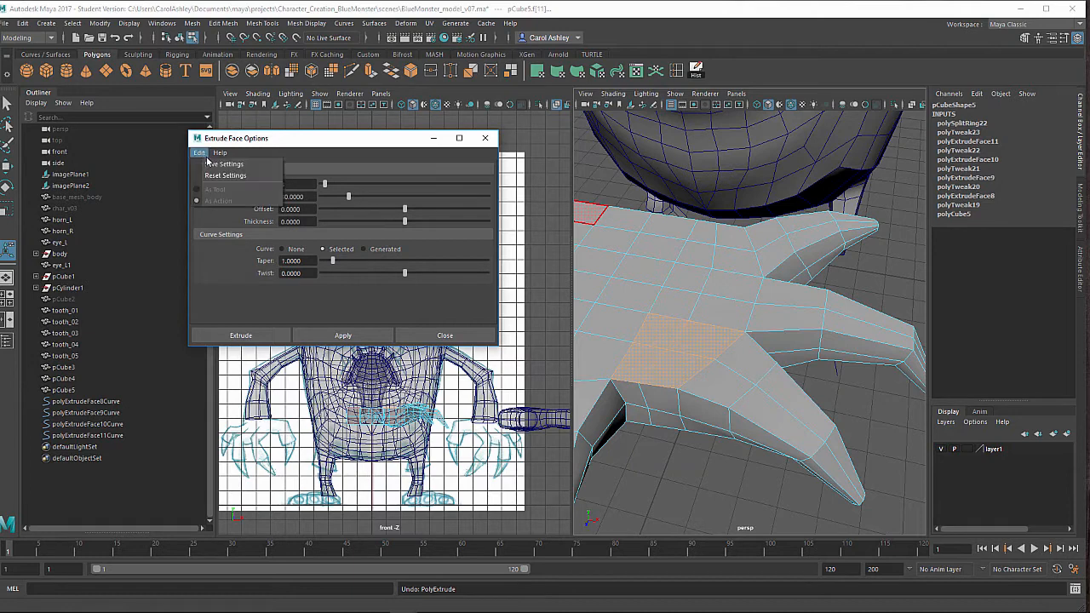
pyautogui.click(210, 175)
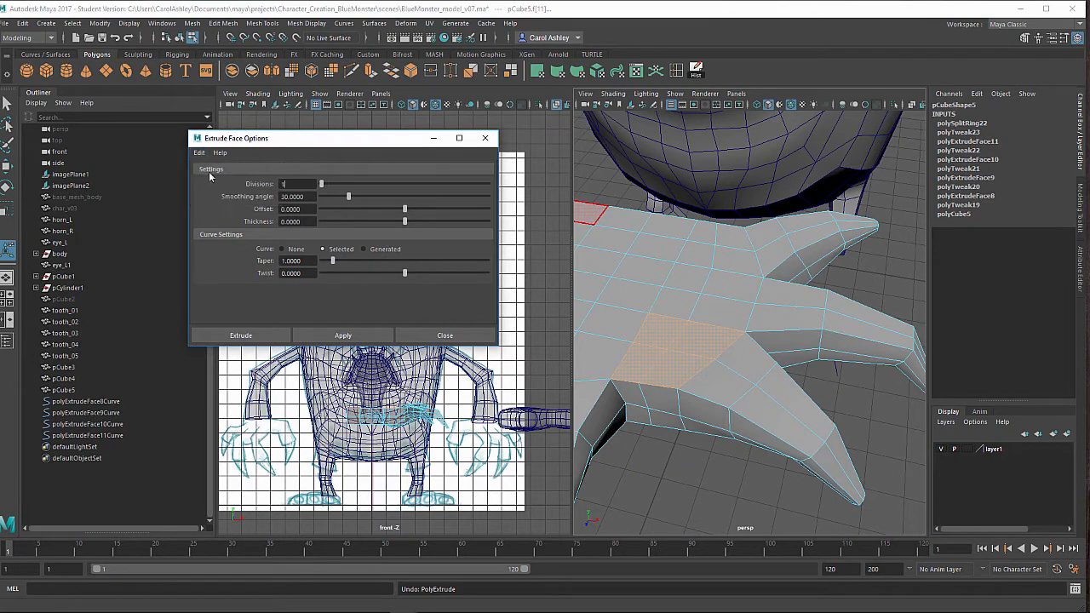
# Extrude the four selected faces slightly and scale them inward to form the knuckle beside the thumb.
pyautogui.click(242, 334)
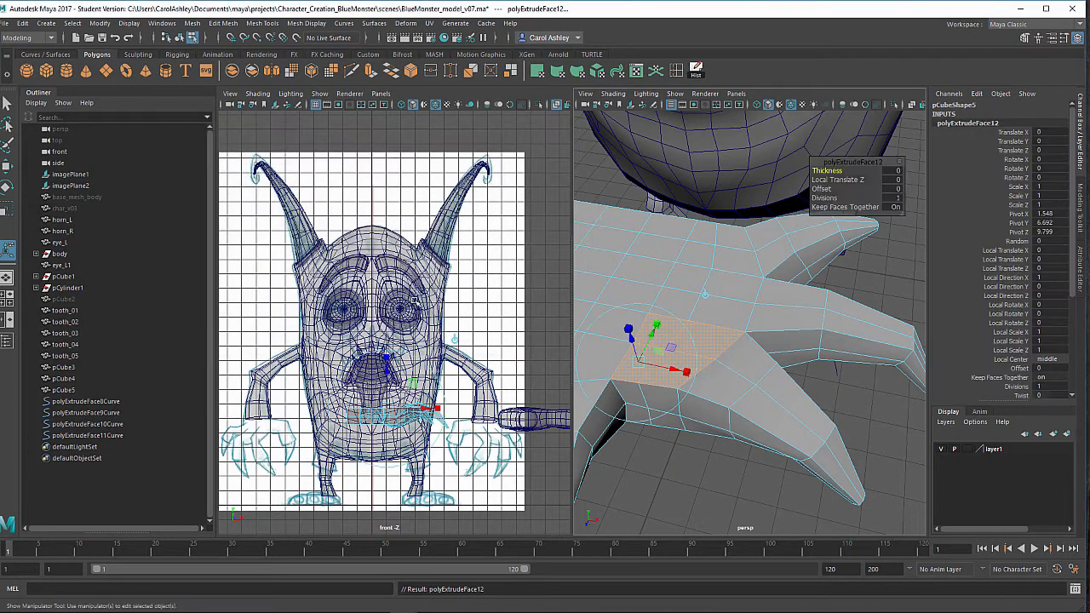
pyautogui.moveTo(630, 349)
pyautogui.keyDown('alt'); pyautogui.mouseDown()
pyautogui.moveTo(637, 290)
pyautogui.moveTo(626, 324)
pyautogui.moveTo(638, 362)
pyautogui.mouseUp(); pyautogui.keyUp('alt')
pyautogui.moveTo(637, 432); pyautogui.dragTo(697, 383)
pyautogui.moveTo(763, 298); pyautogui.dragTo(665, 356)
# Select the four top faces behind the middle finger, extrude them by about 0.235 and scale them inward as a knuckle.
pyautogui.click(699, 339)
pyautogui.keyDown('shift'); pyautogui.click(708, 310); pyautogui.keyUp('shift')
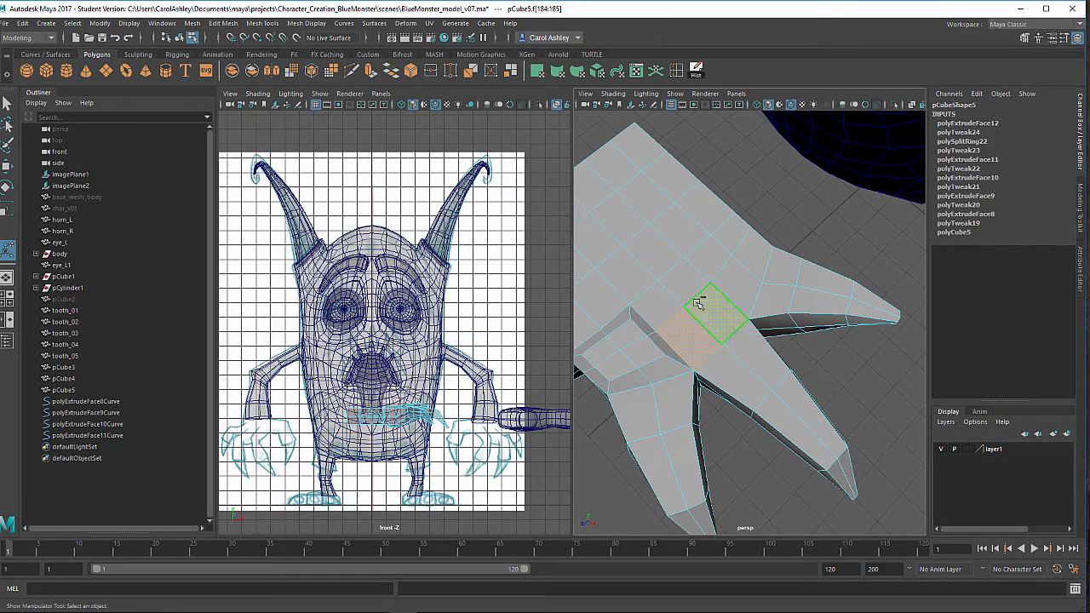
pyautogui.keyDown('shift'); pyautogui.click(689, 287); pyautogui.keyUp('shift')
pyautogui.keyDown('alt'); pyautogui.moveTo(651, 354); pyautogui.dragTo(754, 381); pyautogui.keyUp('alt')
pyautogui.hotkey('ctrl', 'e')
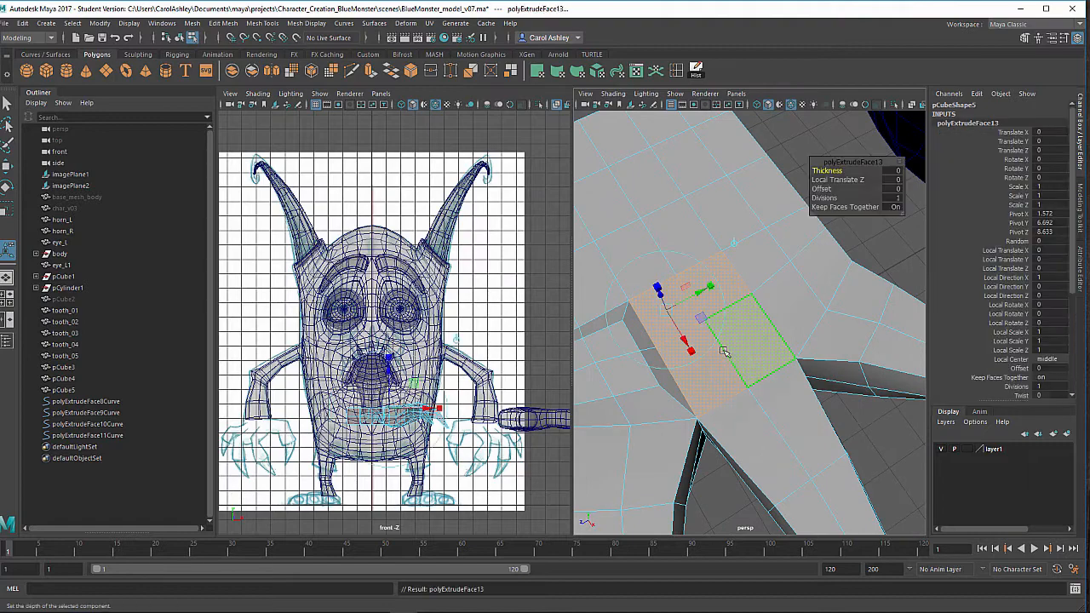
pyautogui.keyDown('alt'); pyautogui.moveTo(660, 304); pyautogui.dragTo(716, 230); pyautogui.keyUp('alt')
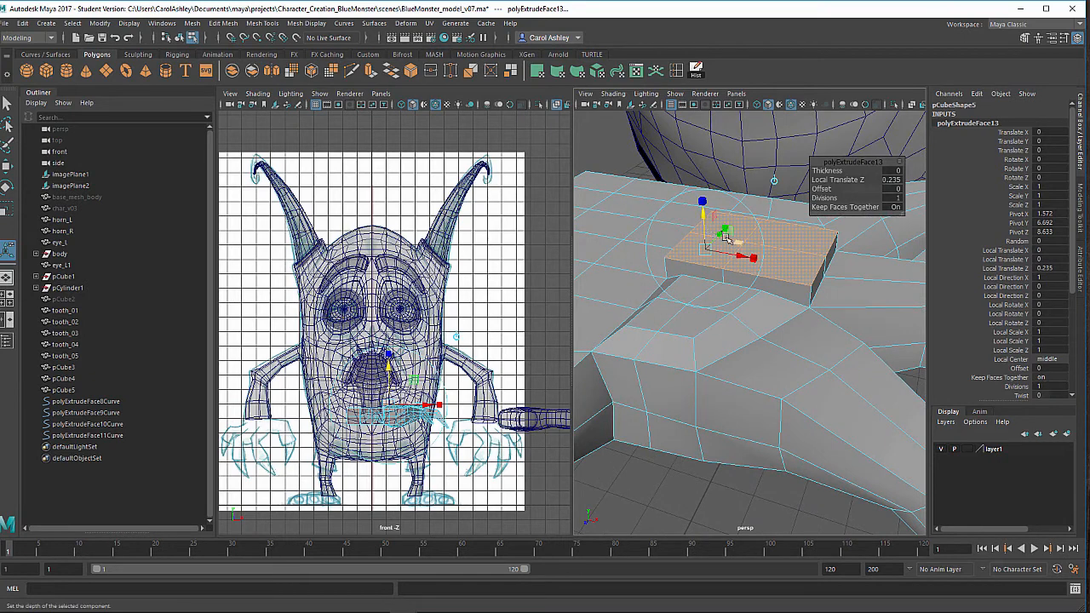
pyautogui.click(704, 202)
pyautogui.moveTo(707, 246); pyautogui.dragTo(774, 356)
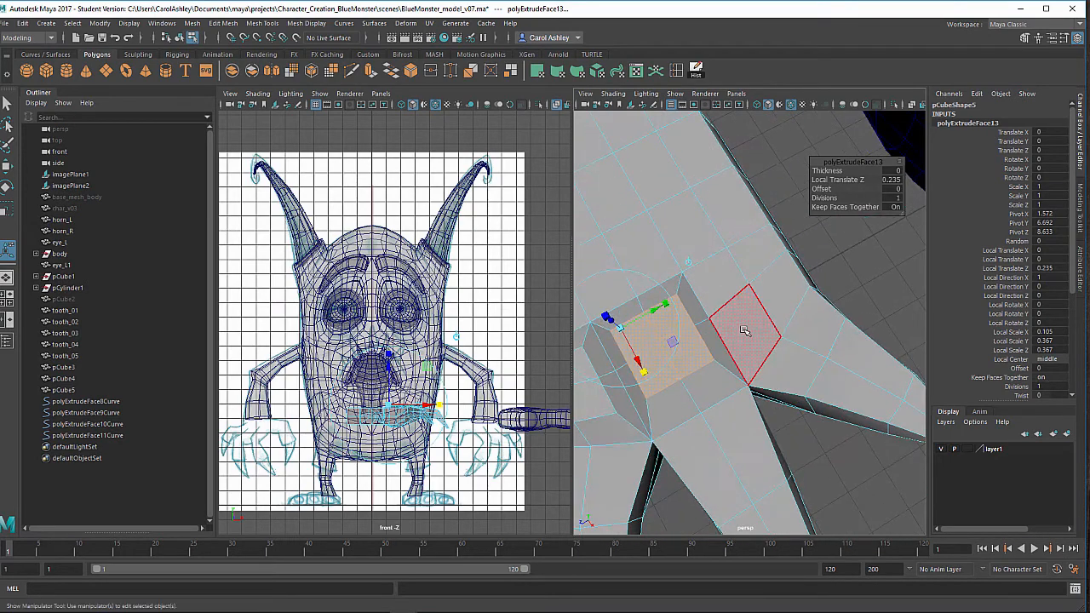
# Select the four top faces behind the outer finger, extrude them by about 0.173 and scale them inward as a knuckle.
pyautogui.click(749, 333)
pyautogui.keyDown('shift'); pyautogui.click(771, 290); pyautogui.keyUp('shift')
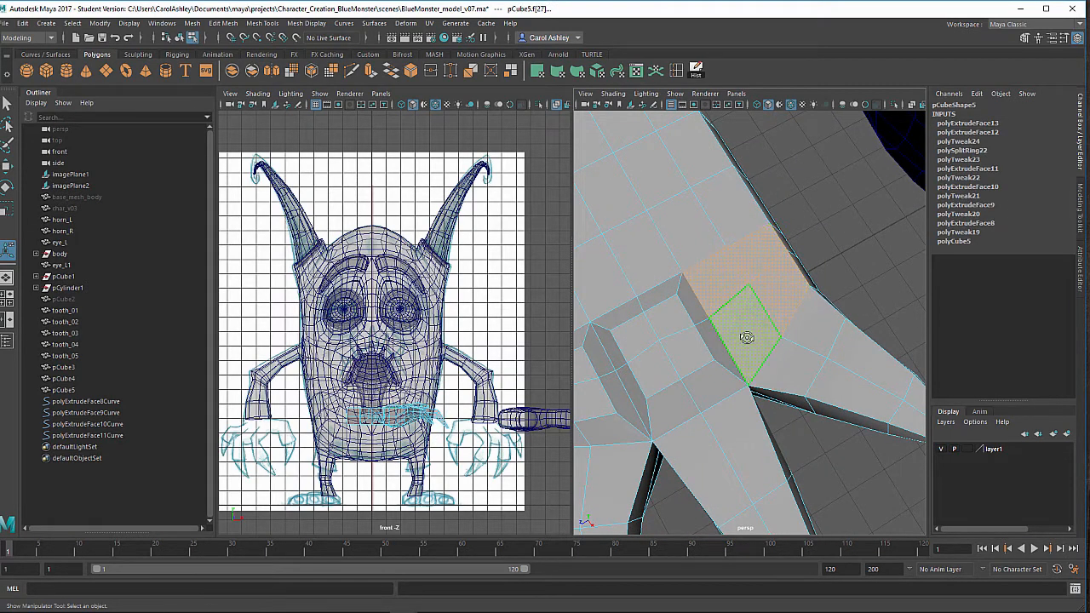
pyautogui.keyDown('alt'); pyautogui.moveTo(747, 337); pyautogui.dragTo(712, 290); pyautogui.keyUp('alt')
pyautogui.hotkey('ctrl', 'e')
pyautogui.moveTo(711, 228); pyautogui.dragTo(713, 223)
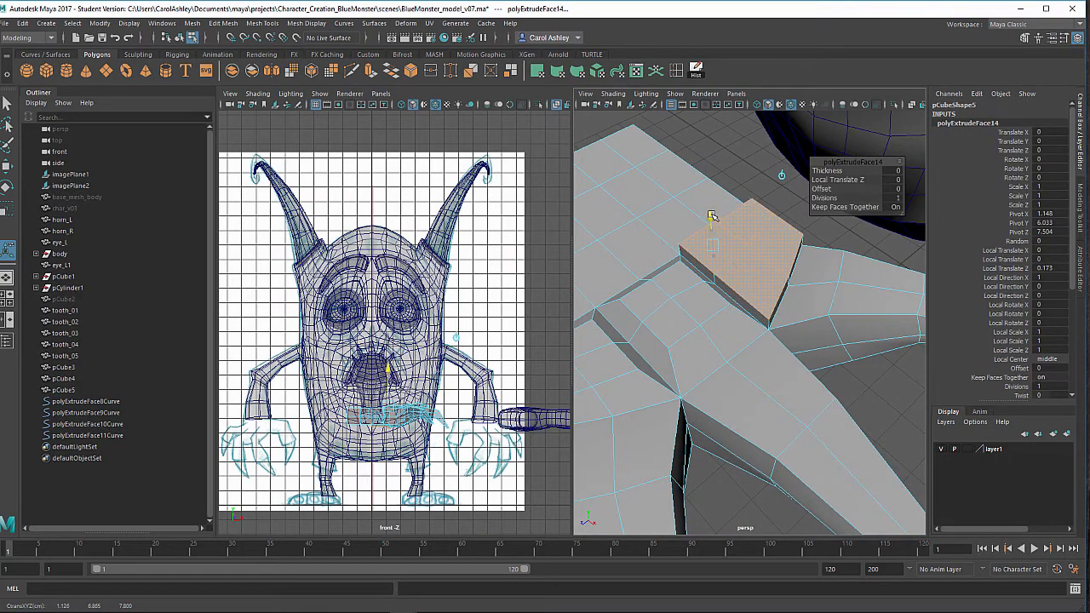
pyautogui.click(711, 206)
pyautogui.moveTo(717, 253); pyautogui.dragTo(695, 248)
# Preview the hand smoothed and examine the shape of the three new knuckles from several angles.
pyautogui.moveTo(705, 260)
pyautogui.keyDown('alt'); pyautogui.mouseDown()
pyautogui.moveTo(725, 321)
pyautogui.moveTo(743, 319)
pyautogui.moveTo(707, 304)
pyautogui.moveTo(638, 304)
pyautogui.moveTo(663, 372)
pyautogui.moveTo(699, 338)
pyautogui.moveTo(679, 286)
pyautogui.moveTo(694, 256)
pyautogui.moveTo(719, 263)
pyautogui.mouseUp(); pyautogui.keyUp('alt')
pyautogui.keyDown('alt'); pyautogui.moveTo(753, 308); pyautogui.dragTo(848, 329, button='right'); pyautogui.keyUp('alt')
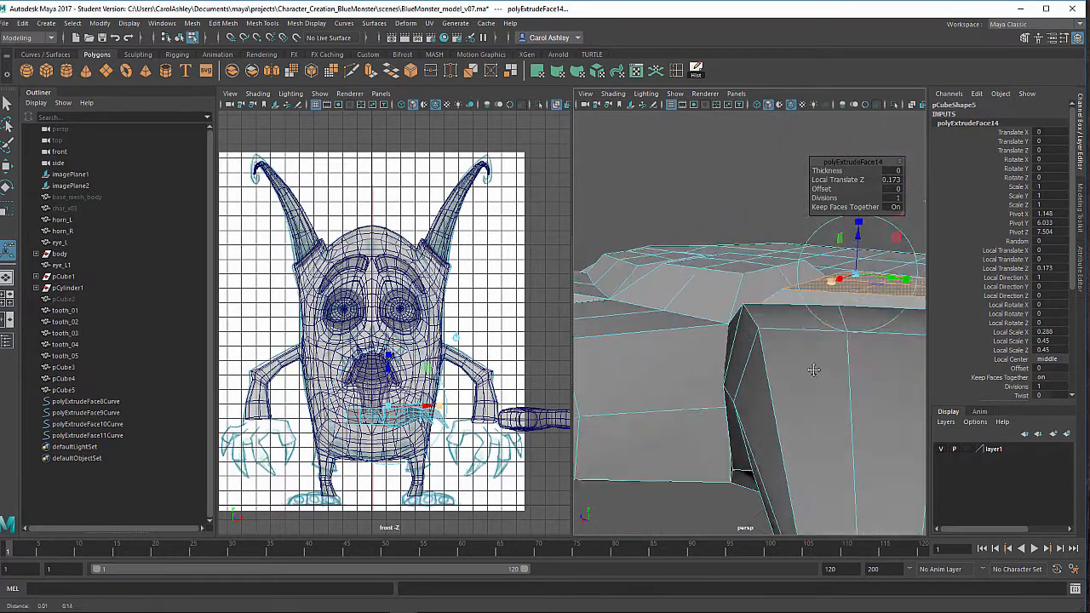
pyautogui.keyDown('alt'); pyautogui.moveTo(809, 332); pyautogui.dragTo(804, 356); pyautogui.keyUp('alt')
pyautogui.press('3')
pyautogui.keyDown('alt'); pyautogui.moveTo(776, 383); pyautogui.dragTo(651, 322, button='right'); pyautogui.keyUp('alt')
pyautogui.keyDown('alt'); pyautogui.moveTo(722, 404); pyautogui.dragTo(767, 453); pyautogui.keyUp('alt')
pyautogui.click(714, 431)
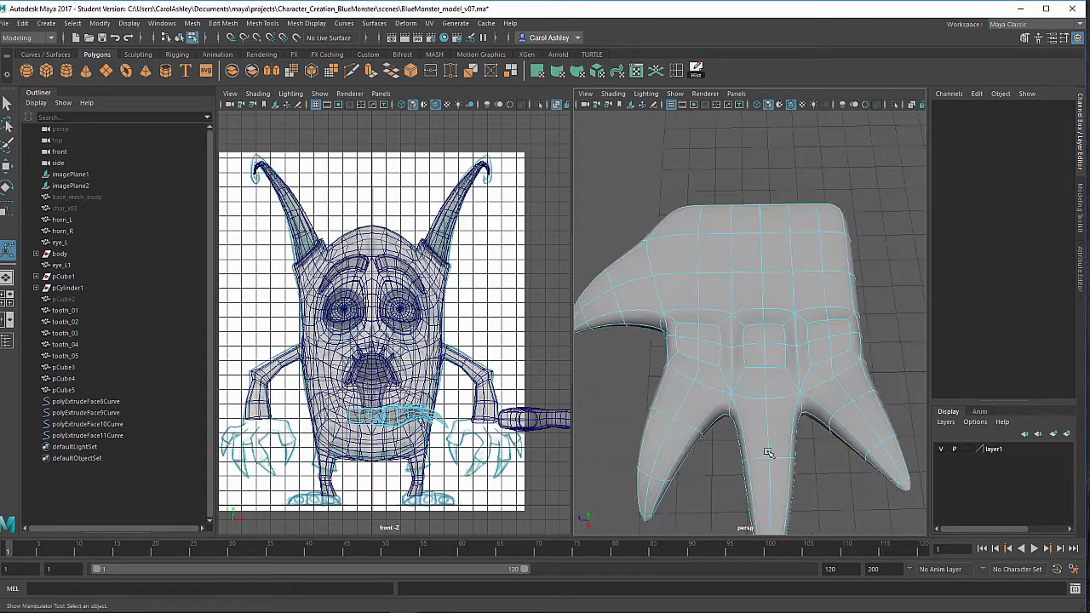
pyautogui.keyDown('alt'); pyautogui.moveTo(768, 453); pyautogui.dragTo(724, 400, button='middle'); pyautogui.keyUp('alt')
pyautogui.keyDown('alt'); pyautogui.moveTo(725, 400); pyautogui.dragTo(808, 389, button='right'); pyautogui.keyUp('alt')
pyautogui.keyDown('alt'); pyautogui.moveTo(762, 375); pyautogui.dragTo(676, 275); pyautogui.keyUp('alt')
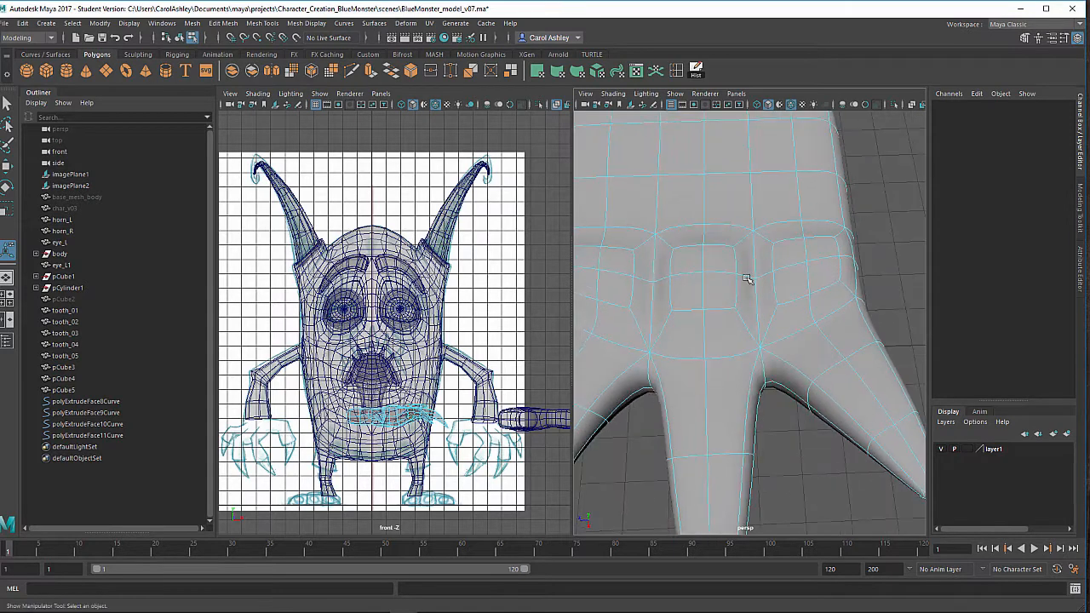
pyautogui.scroll(-6, 716, 319)
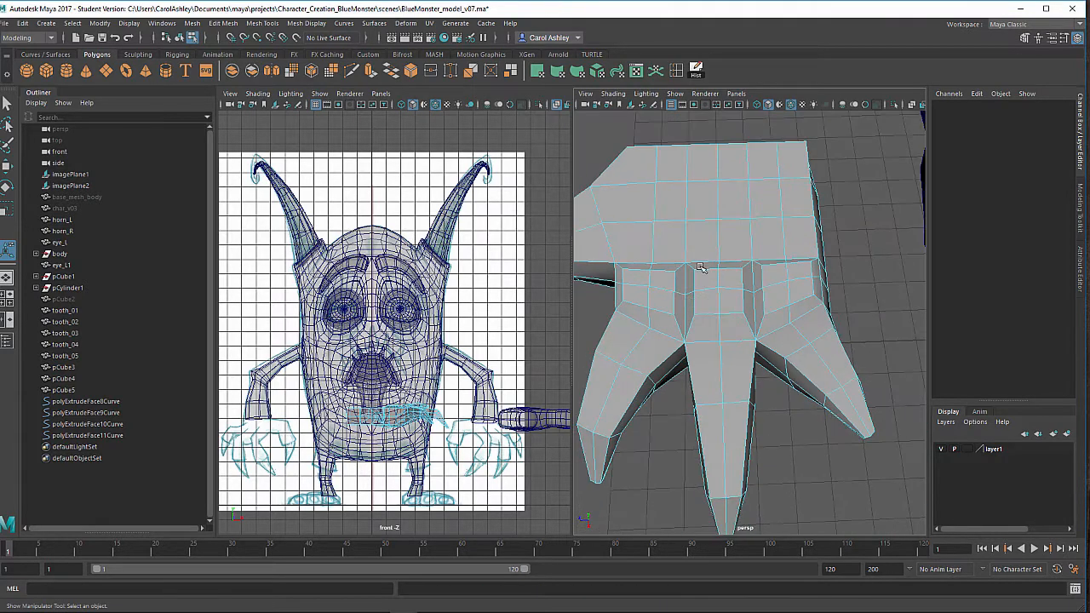
# Insert an edge loop around the base of the finger beside the thumb and scale it down slightly.
pyautogui.click(677, 73)
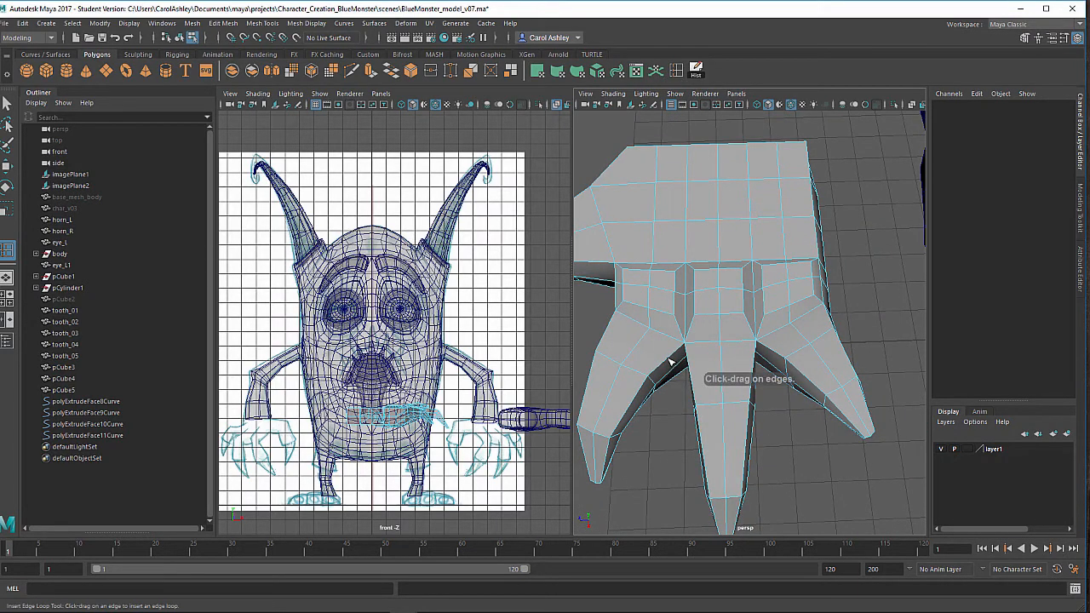
pyautogui.click(677, 358)
pyautogui.press('r')
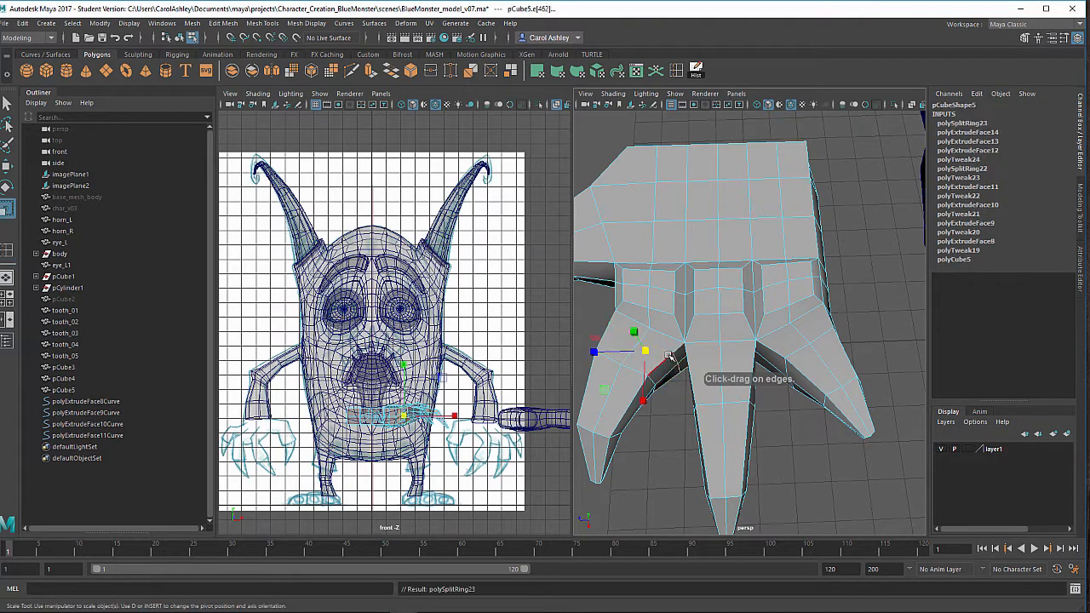
pyautogui.moveTo(646, 352); pyautogui.dragTo(643, 352)
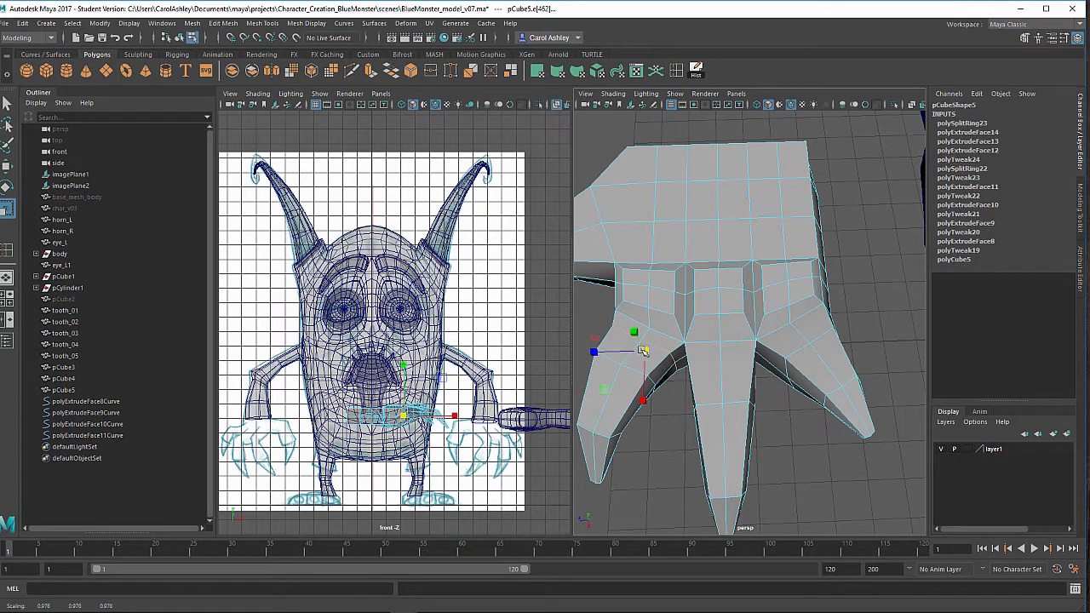
# Insert an edge loop around the base of the middle finger and scale it slightly.
pyautogui.click(676, 70)
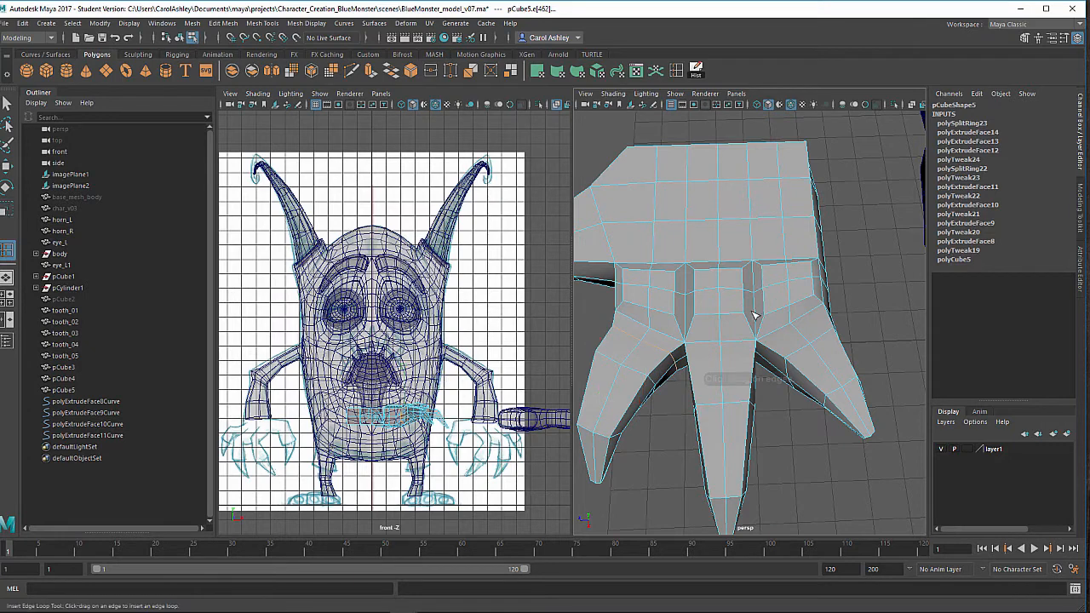
pyautogui.click(725, 361)
pyautogui.press('r')
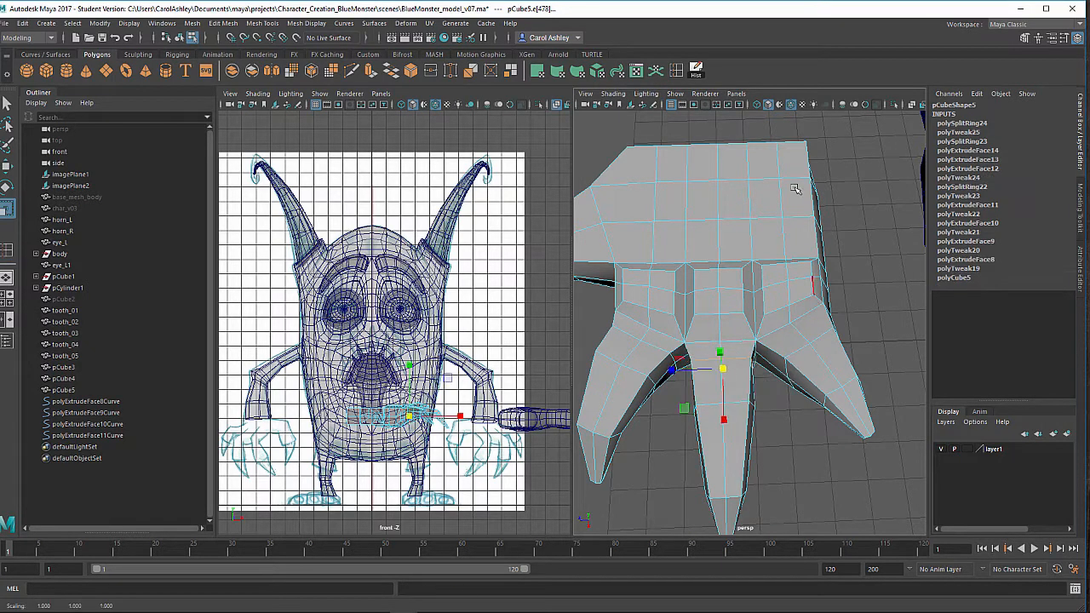
# Insert an edge loop around the base of the outer finger farthest from the thumb and scale it slightly.
pyautogui.click(676, 70)
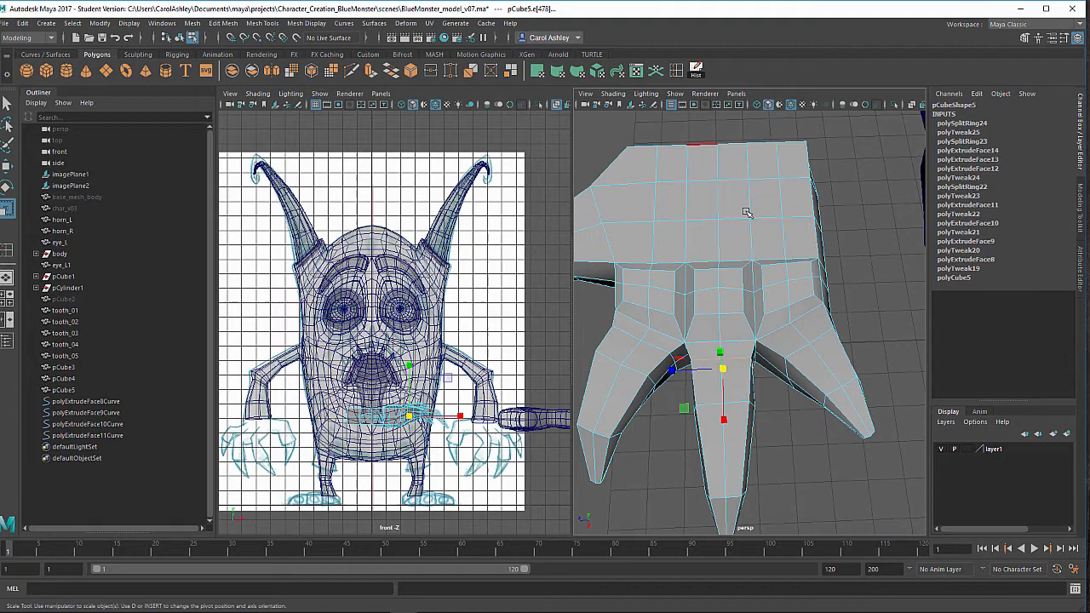
pyautogui.click(800, 336)
pyautogui.press('r')
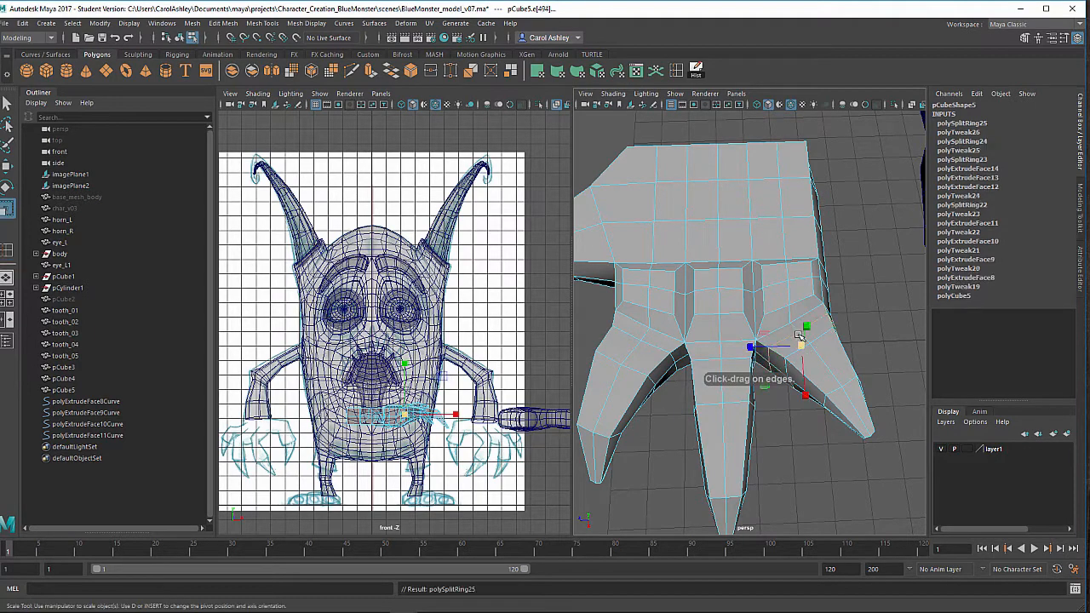
pyautogui.keyDown('alt'); pyautogui.moveTo(801, 345); pyautogui.dragTo(765, 315); pyautogui.keyUp('alt')
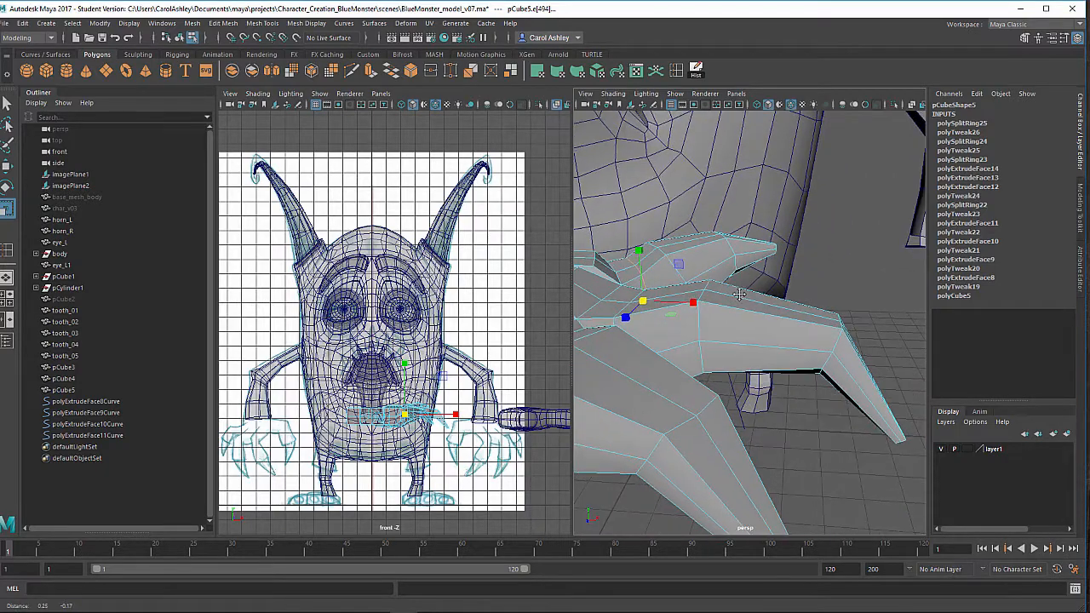
# Insert an edge loop on each side of the existing joint loop on the middle finger and on the outer finger.
pyautogui.click(681, 73)
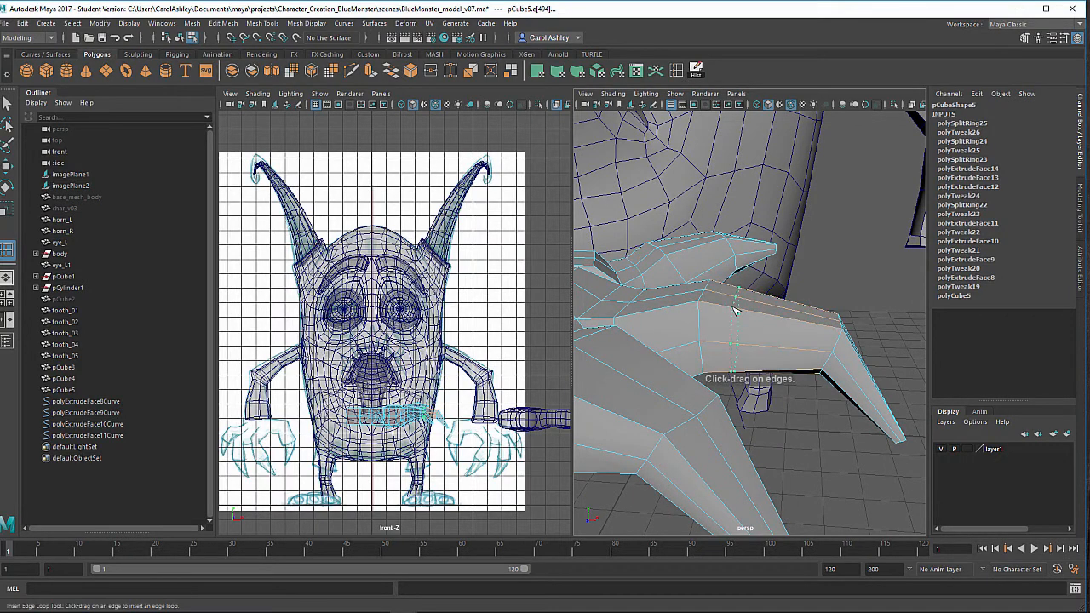
pyautogui.click(720, 310)
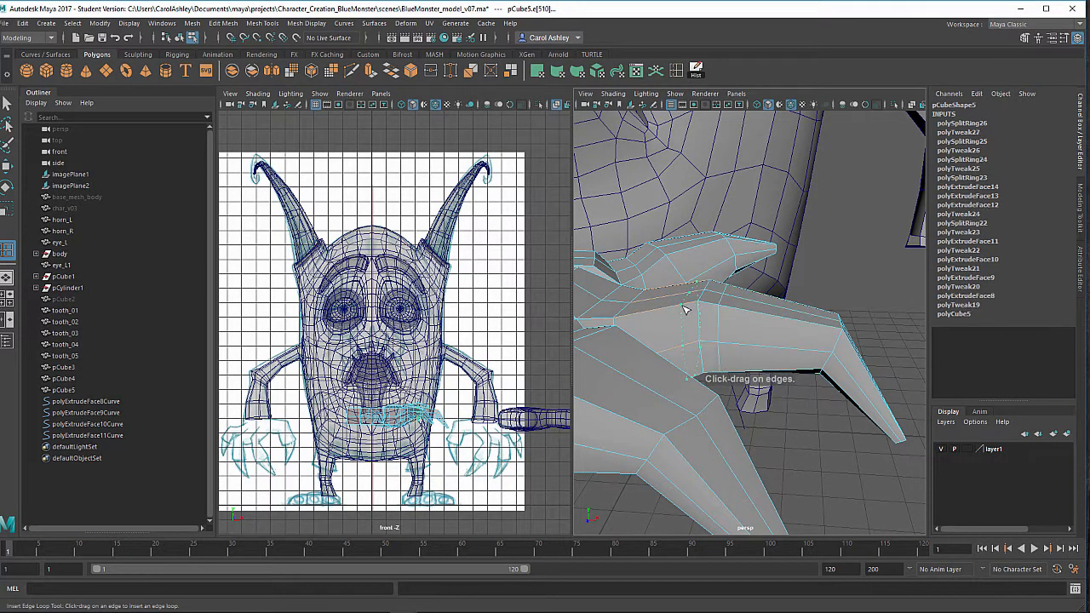
pyautogui.click(686, 310)
pyautogui.keyDown('alt'); pyautogui.moveTo(686, 310); pyautogui.dragTo(637, 279); pyautogui.keyUp('alt')
pyautogui.click(690, 270)
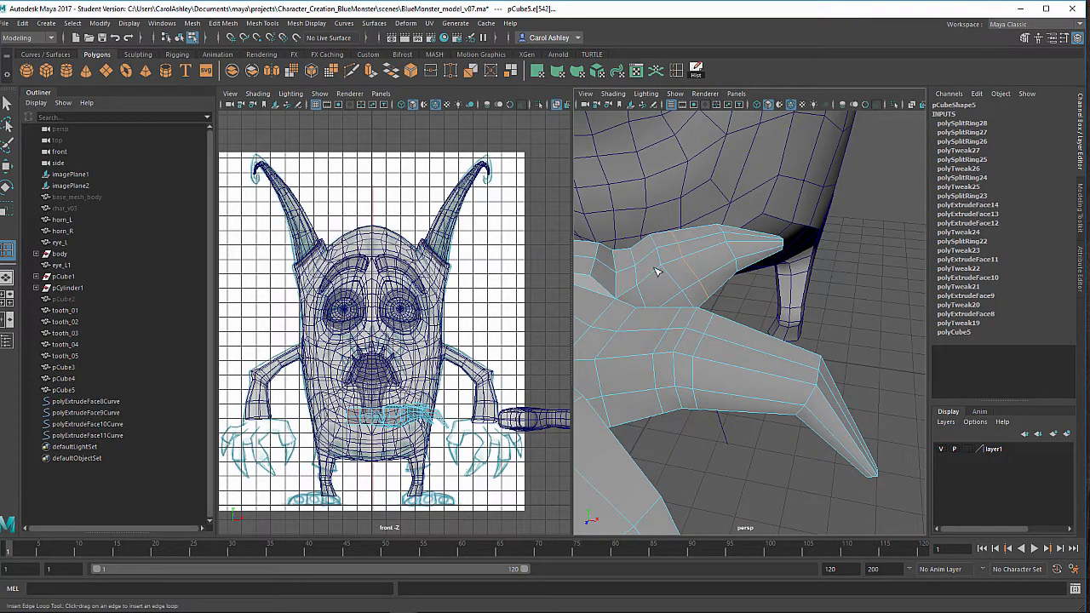
pyautogui.click(649, 279)
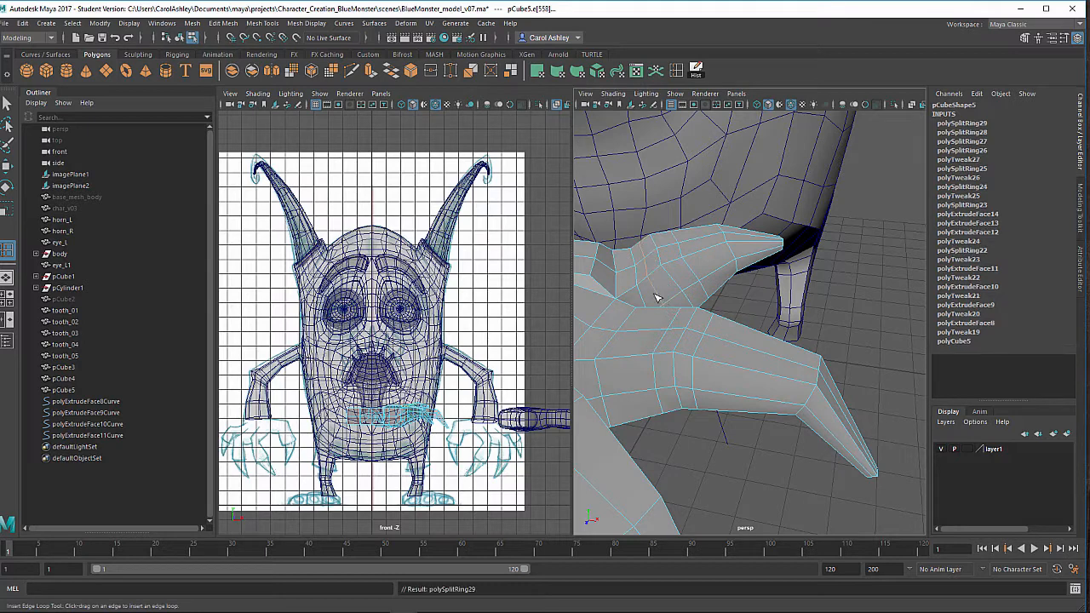
# Select the top edge of the original joint loop on the outer finger, ready for the Move tool.
pyautogui.keyDown('alt'); pyautogui.moveTo(652, 297); pyautogui.dragTo(729, 383); pyautogui.keyUp('alt')
pyautogui.press('w')
pyautogui.click(633, 314)
pyautogui.click(707, 383)
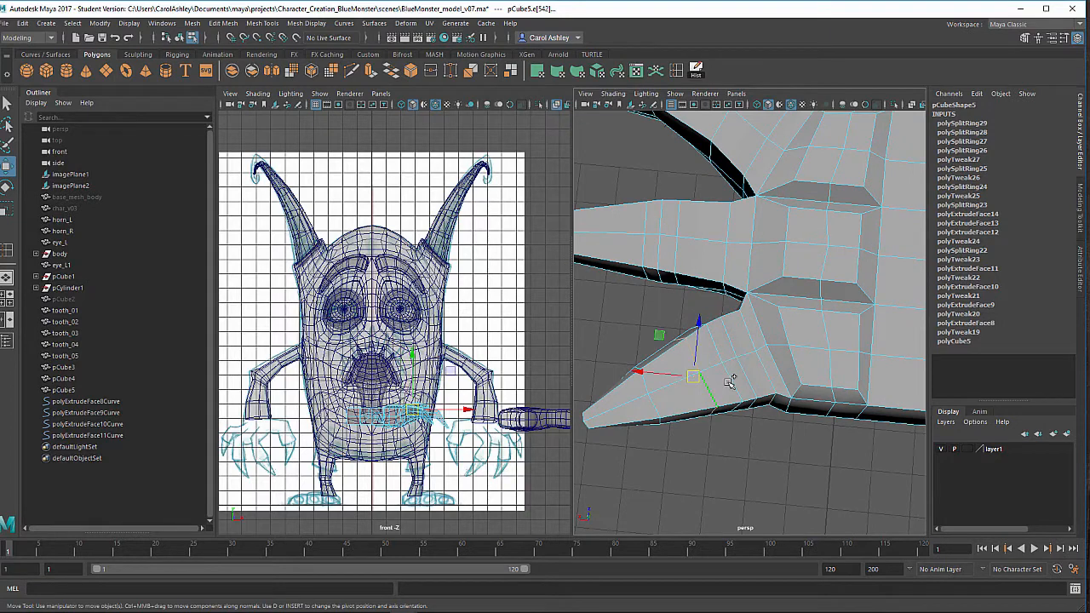
pyautogui.click(732, 381)
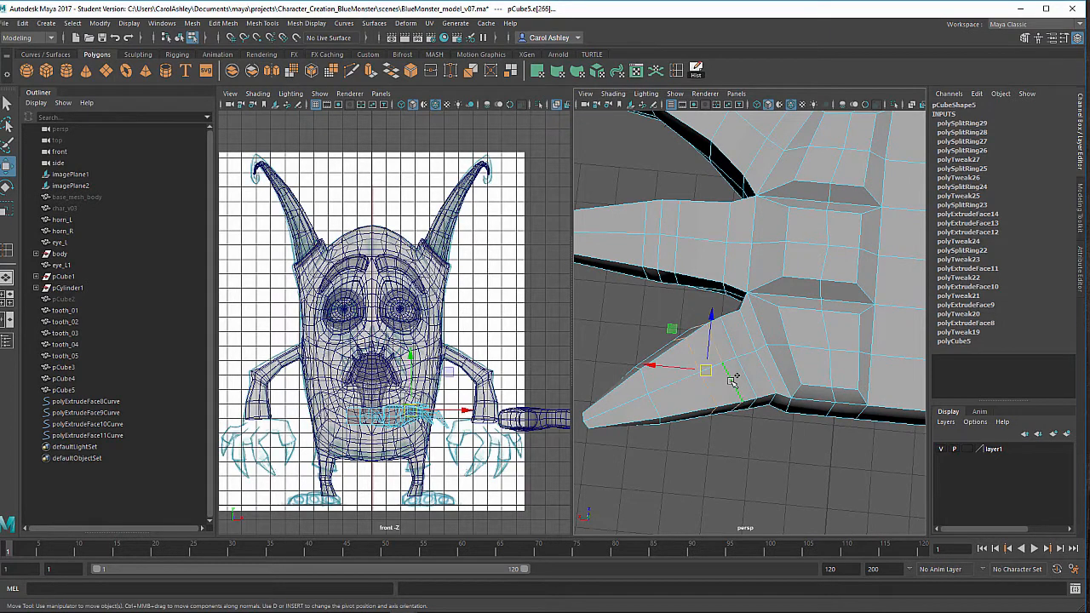
# Set the transform constraint to Edge Slide and try sliding the selected edge loops along the finger.
pyautogui.click(1079, 200)
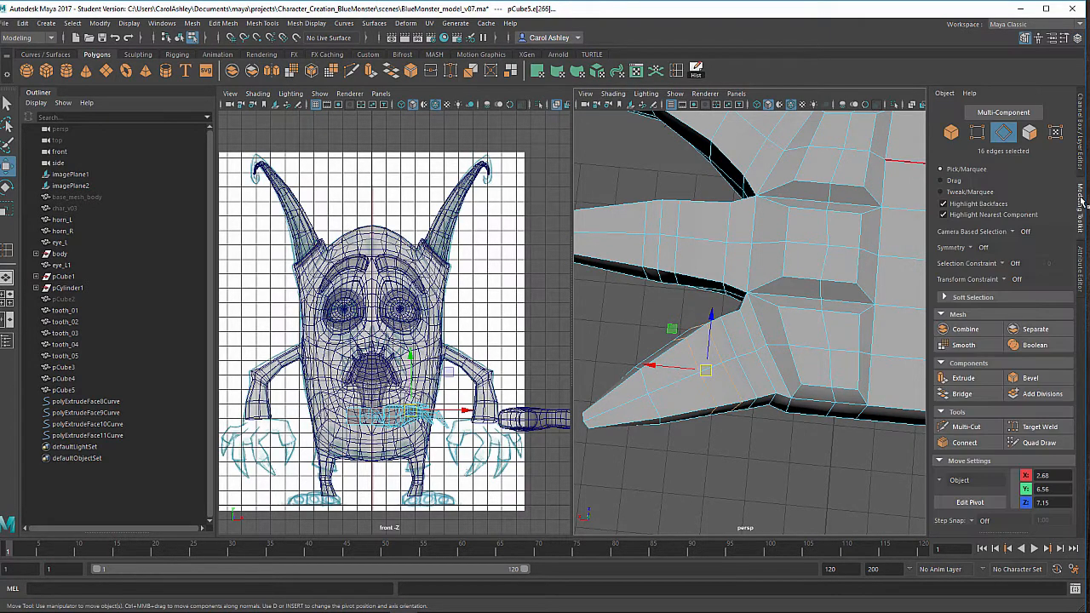
pyautogui.click(1012, 283)
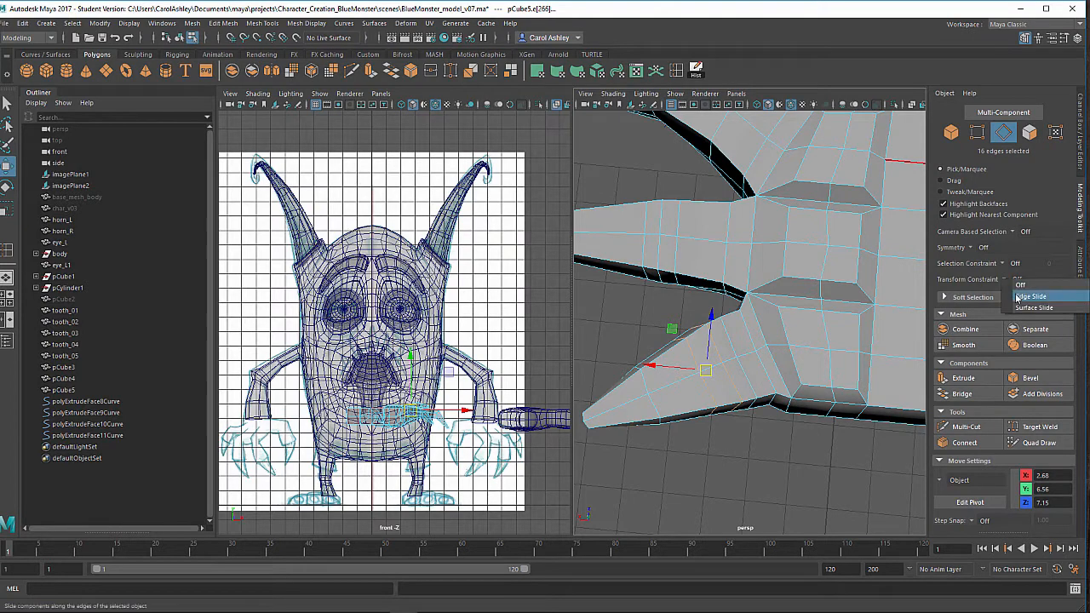
pyautogui.click(1016, 292)
pyautogui.moveTo(683, 372); pyautogui.dragTo(807, 343)
pyautogui.hotkey('ctrl', 'z')
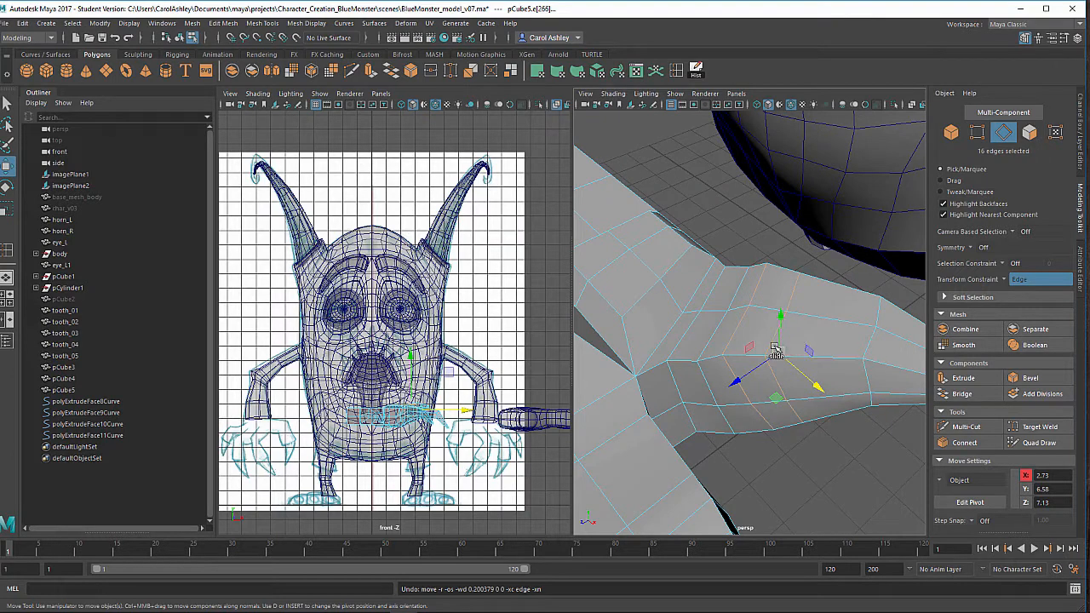
# Slide the finger's two knuckle edge loops one at a time along the surface toward the fingertip.
pyautogui.keyDown('shift'); pyautogui.moveTo(767, 332); pyautogui.dragTo(815, 356, button='middle'); pyautogui.keyUp('shift')
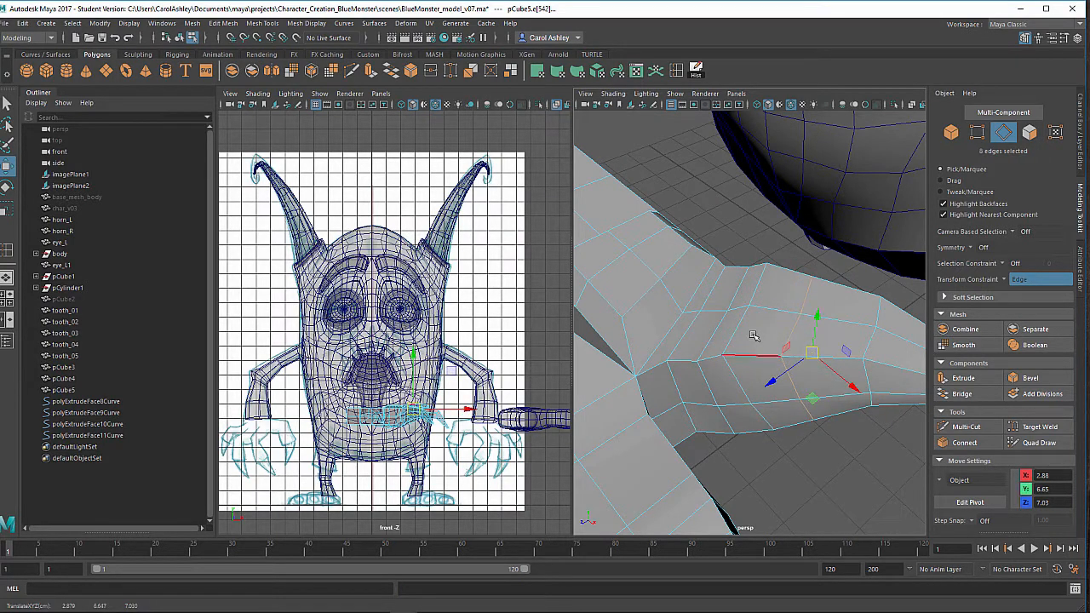
pyautogui.keyDown('shift'); pyautogui.moveTo(741, 331); pyautogui.dragTo(804, 358, button='middle'); pyautogui.keyUp('shift')
pyautogui.keyDown('alt'); pyautogui.moveTo(804, 359); pyautogui.dragTo(816, 325); pyautogui.keyUp('alt')
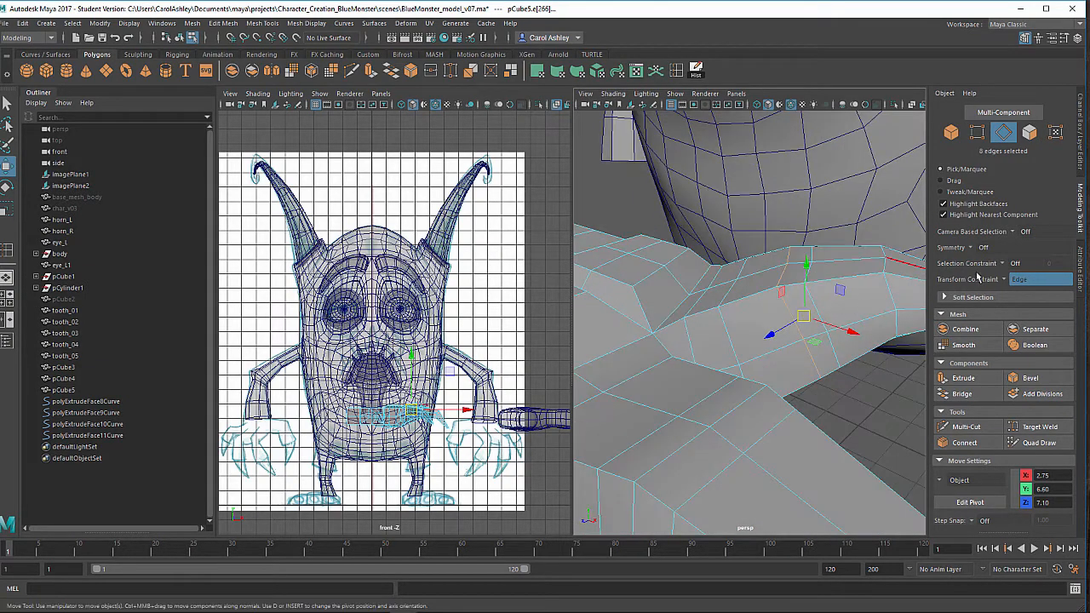
# Turn the transform constraint off and raise the finger's knuckle edge loop to about Y 6.68.
pyautogui.click(1010, 280)
pyautogui.click(1017, 279)
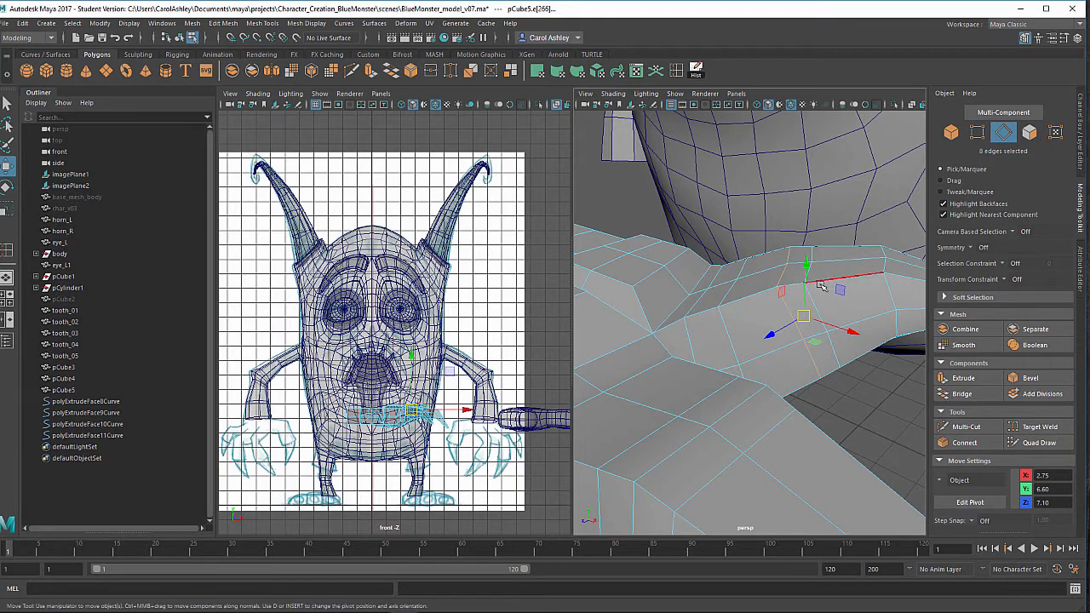
pyautogui.moveTo(808, 279)
pyautogui.mouseDown()
pyautogui.moveTo(824, 290)
pyautogui.moveTo(814, 267)
pyautogui.moveTo(832, 253)
pyautogui.moveTo(816, 302)
pyautogui.moveTo(815, 271)
pyautogui.mouseUp()
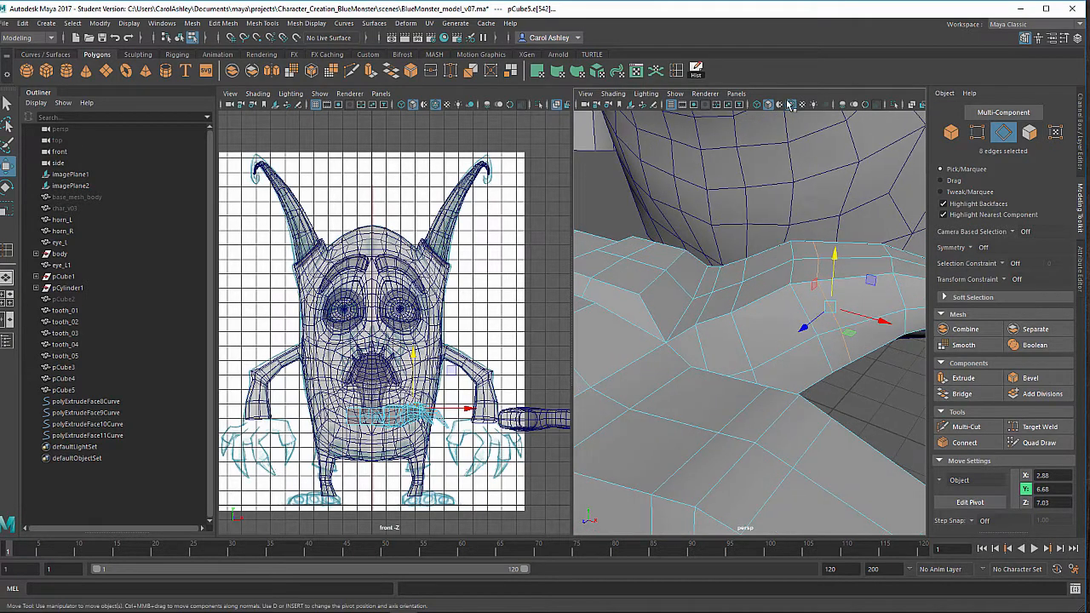
# Insert two supporting edge loops across the finger at its raised knuckle.
pyautogui.click(682, 78)
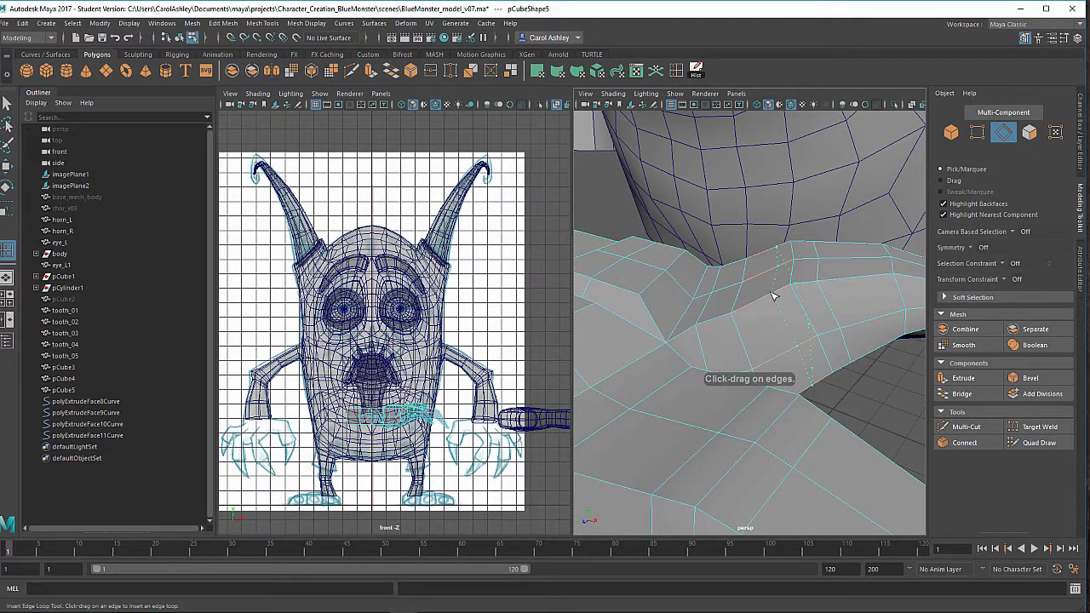
pyautogui.click(769, 298)
pyautogui.keyDown('alt'); pyautogui.moveTo(769, 298); pyautogui.dragTo(766, 358); pyautogui.keyUp('alt')
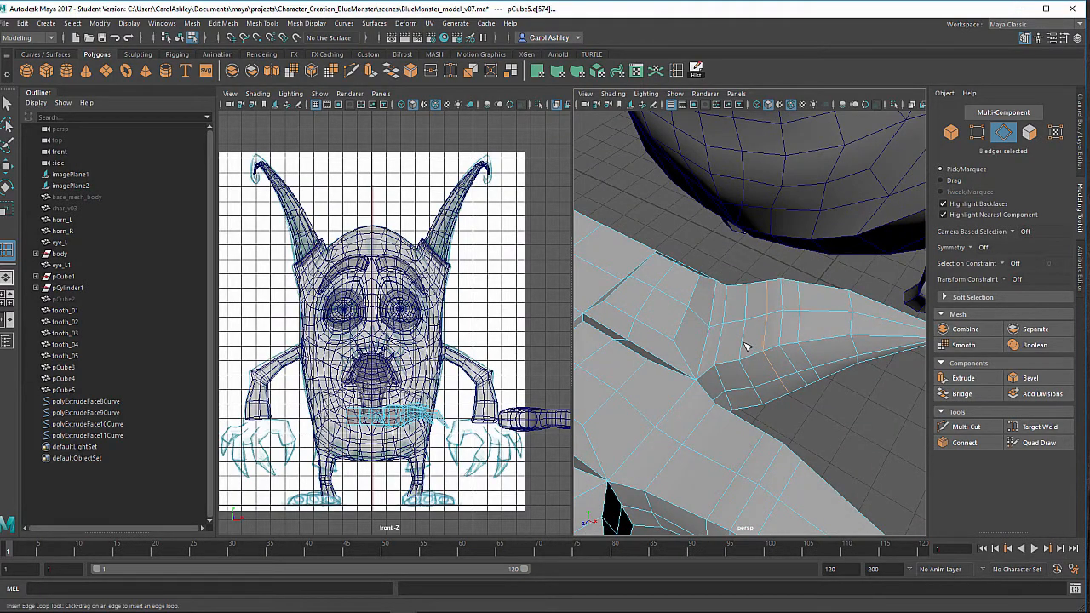
pyautogui.press('q')
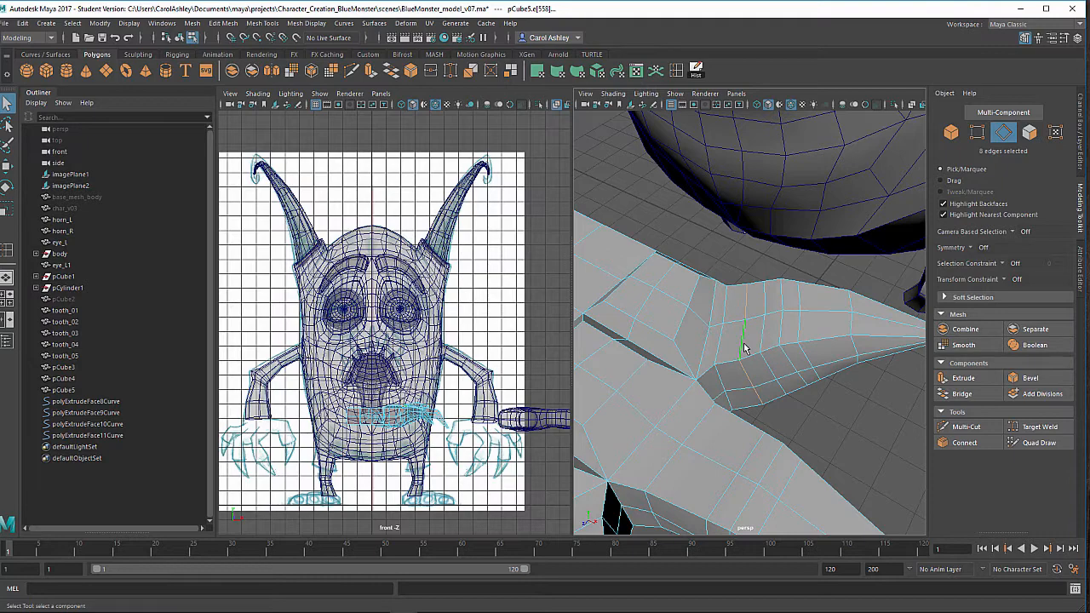
pyautogui.press('Delete')
pyautogui.keyDown('alt'); pyautogui.moveTo(767, 358); pyautogui.dragTo(693, 382); pyautogui.keyUp('alt')
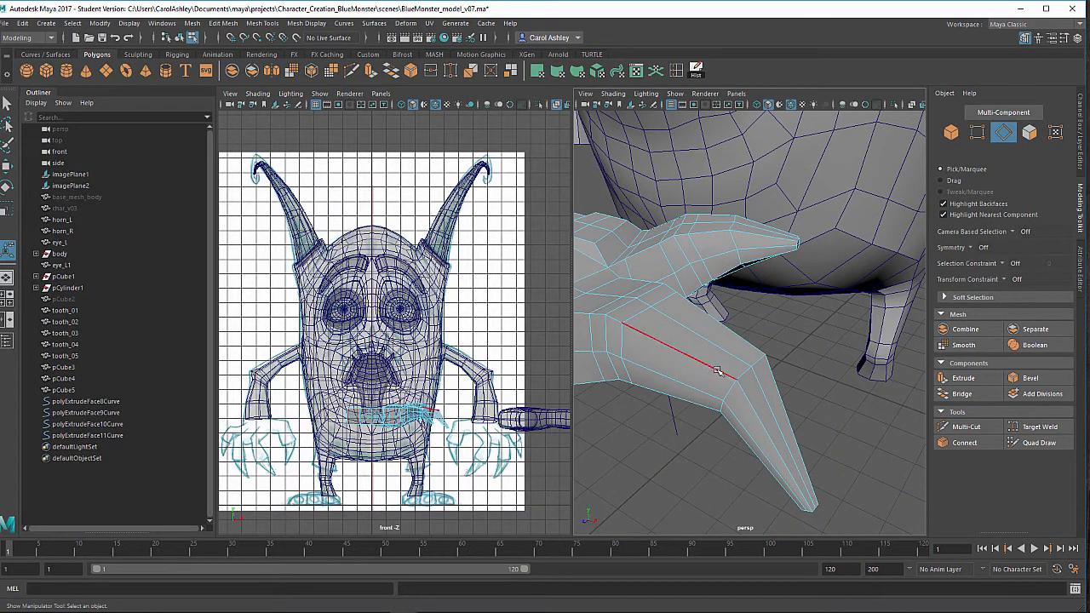
# Insert edge loops on both sides of the bend near the tip of the long middle finger.
pyautogui.click(718, 371)
pyautogui.click(677, 70)
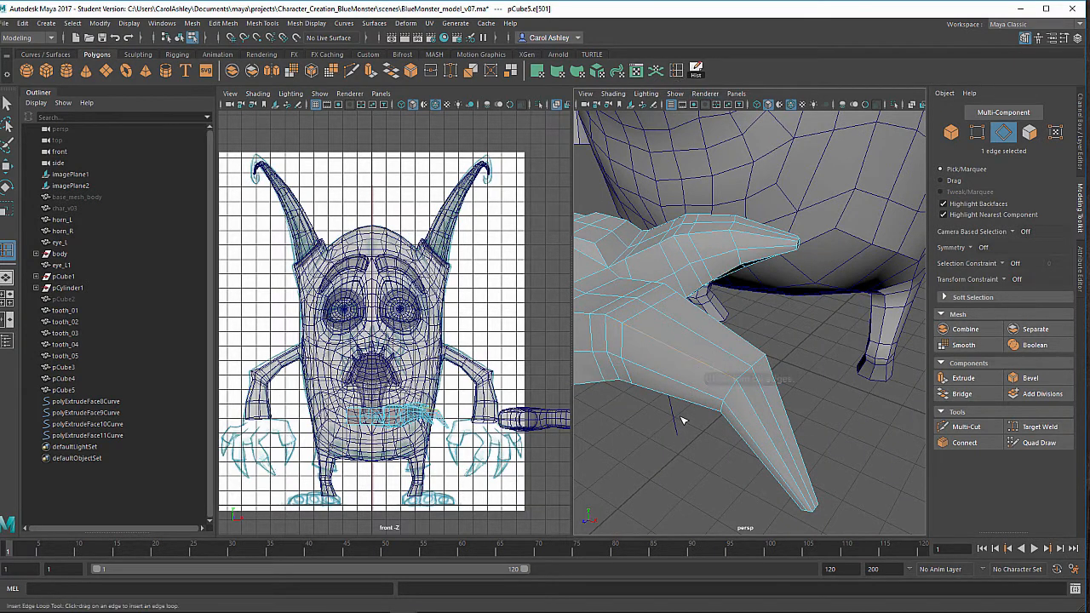
pyautogui.click(724, 373)
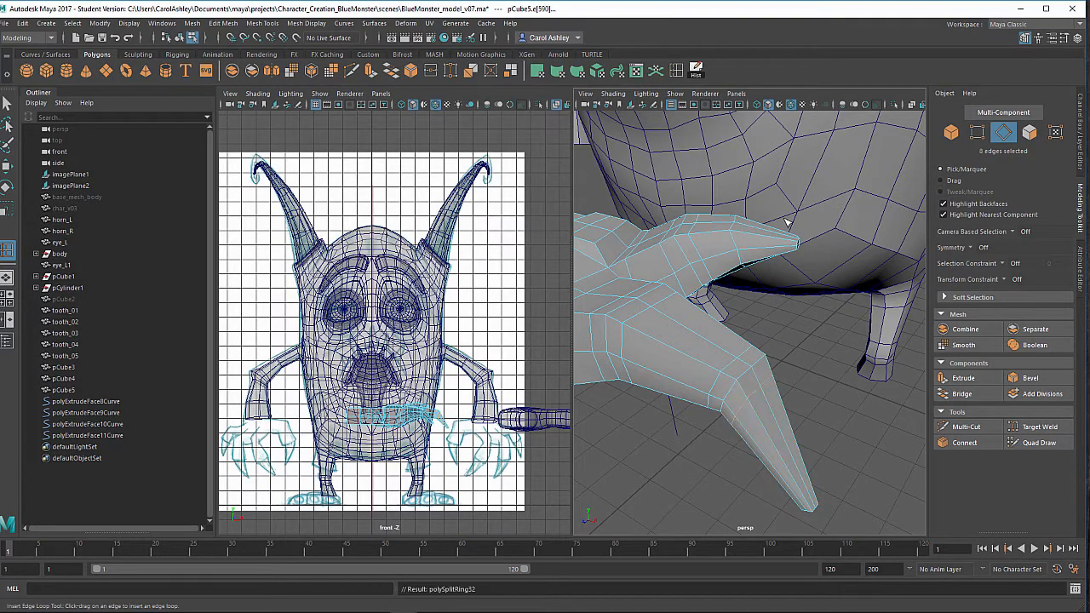
# Insert edge loops around the tip bend and across the knuckle area of the neighbouring outer finger.
pyautogui.keyDown('alt'); pyautogui.moveTo(735, 255); pyautogui.dragTo(749, 294); pyautogui.keyUp('alt')
pyautogui.scroll(6, 749, 250)
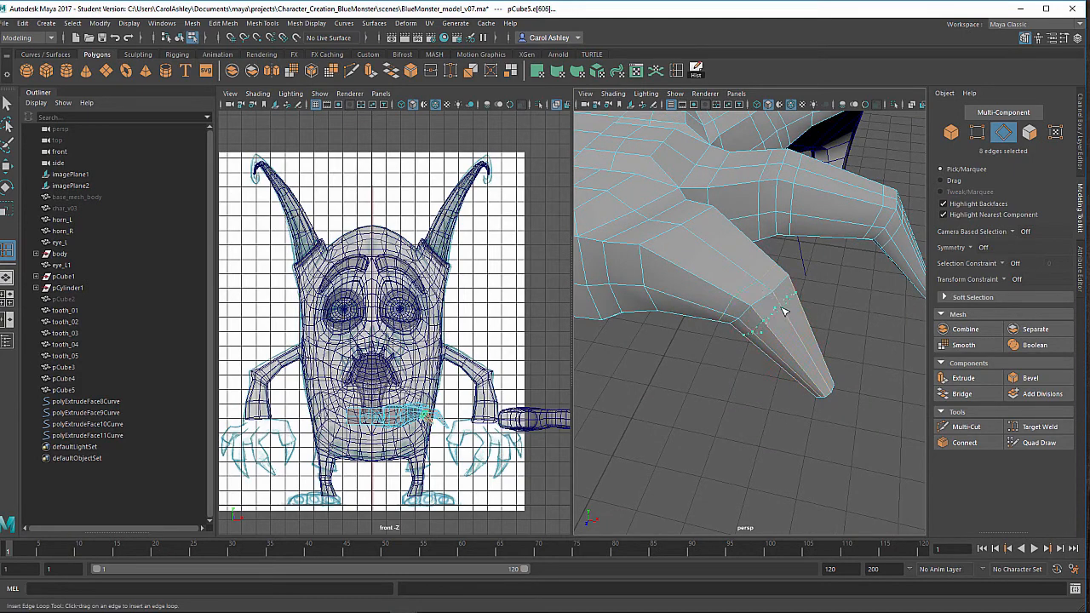
pyautogui.keyDown('alt'); pyautogui.moveTo(754, 327); pyautogui.dragTo(784, 298); pyautogui.keyUp('alt')
pyautogui.click(754, 249)
pyautogui.keyDown('alt'); pyautogui.moveTo(774, 396); pyautogui.dragTo(751, 410); pyautogui.keyUp('alt')
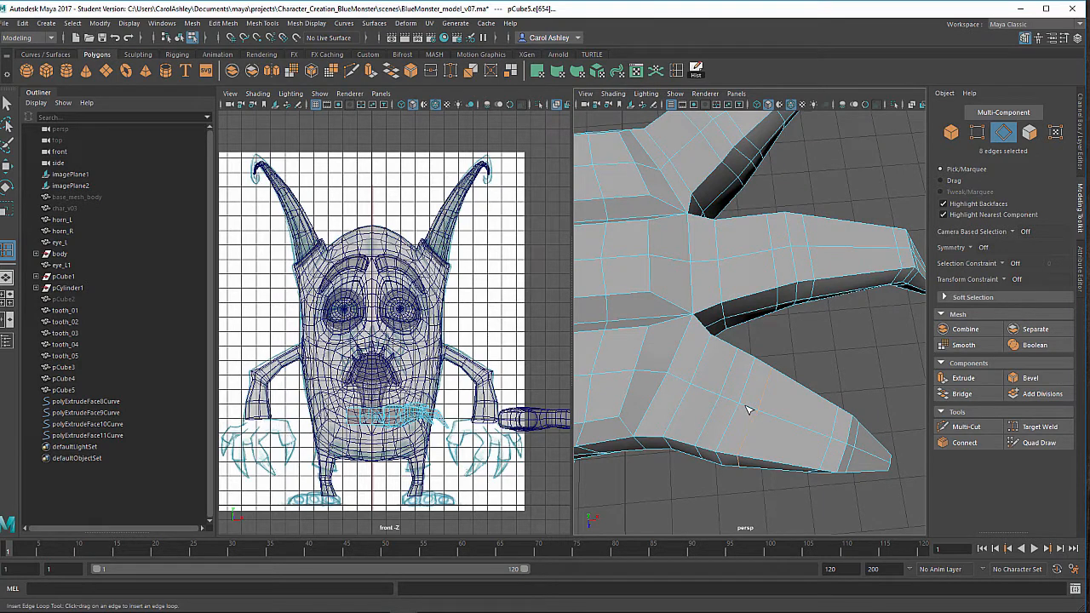
# Undo the last inserted edge loop and use Edge Slide to shift the outer finger's knuckle loop toward the tip, to about X 2.79.
pyautogui.hotkey('ctrl', 'z')
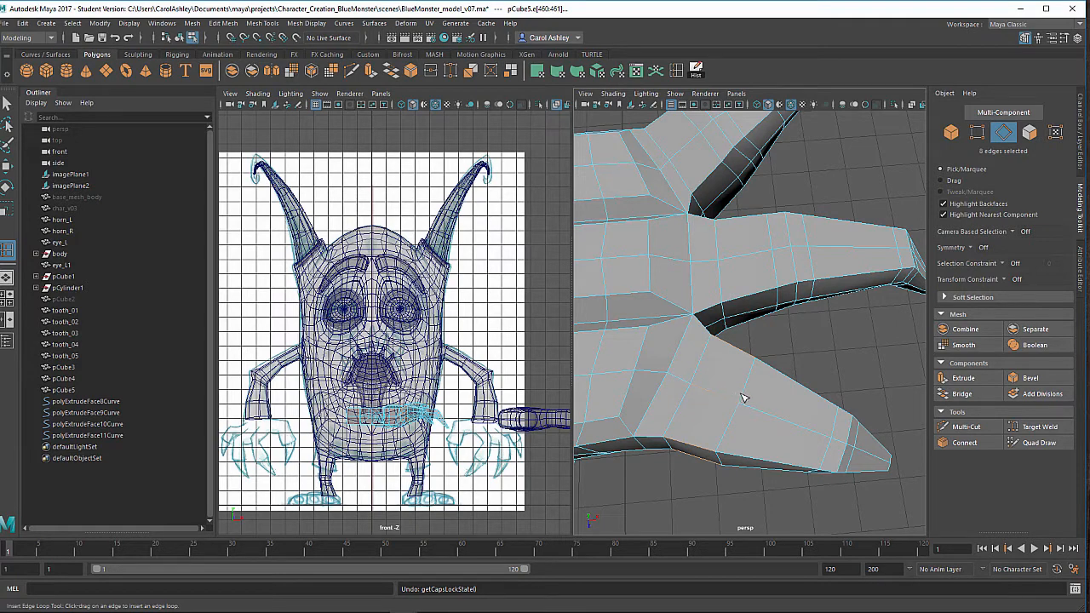
pyautogui.press('q')
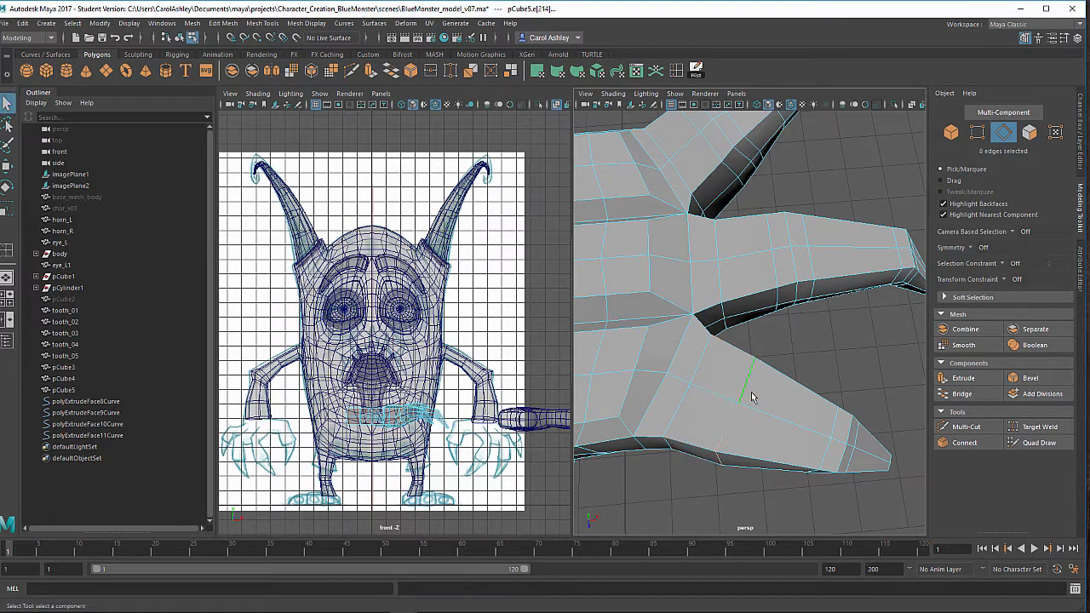
pyautogui.click(1007, 281)
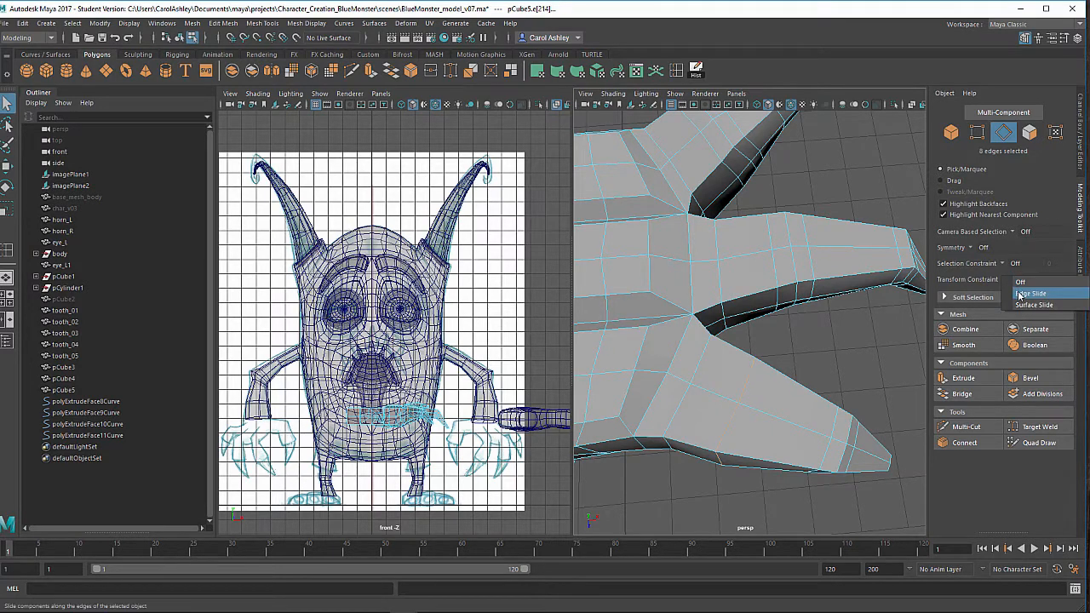
pyautogui.click(1017, 292)
pyautogui.press('w')
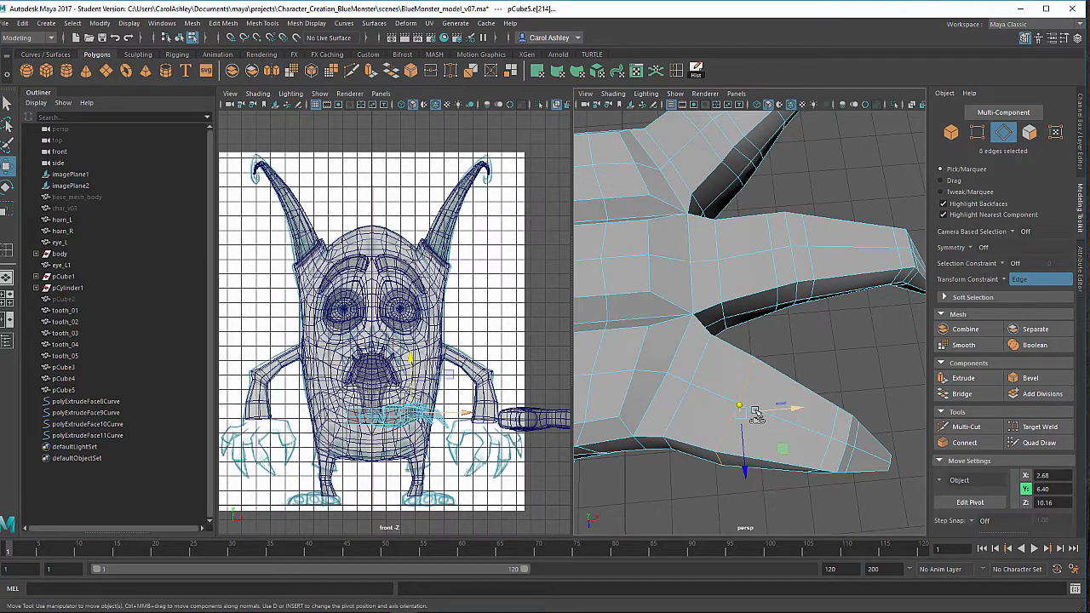
pyautogui.moveTo(756, 417); pyautogui.dragTo(775, 417)
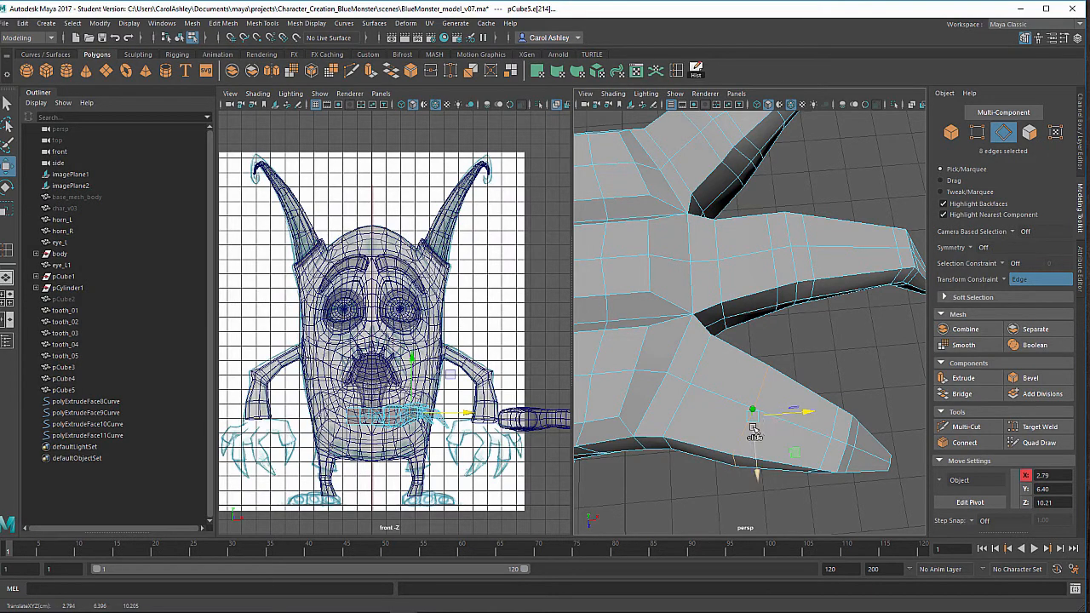
pyautogui.moveTo(724, 446)
pyautogui.keyDown('alt'); pyautogui.mouseDown()
pyautogui.moveTo(728, 407)
pyautogui.moveTo(732, 434)
pyautogui.mouseUp(); pyautogui.keyUp('alt')
# Turn the transform constraint off and raise the outer finger's knuckle loop to about Y 6.48.
pyautogui.click(1010, 282)
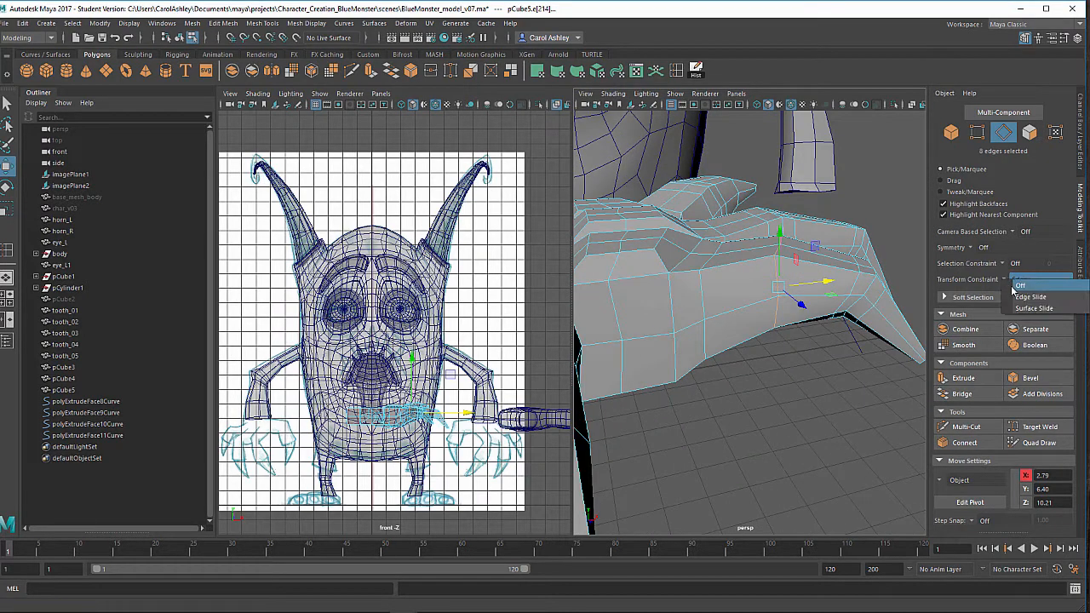
pyautogui.click(1017, 285)
pyautogui.moveTo(779, 248); pyautogui.dragTo(769, 153)
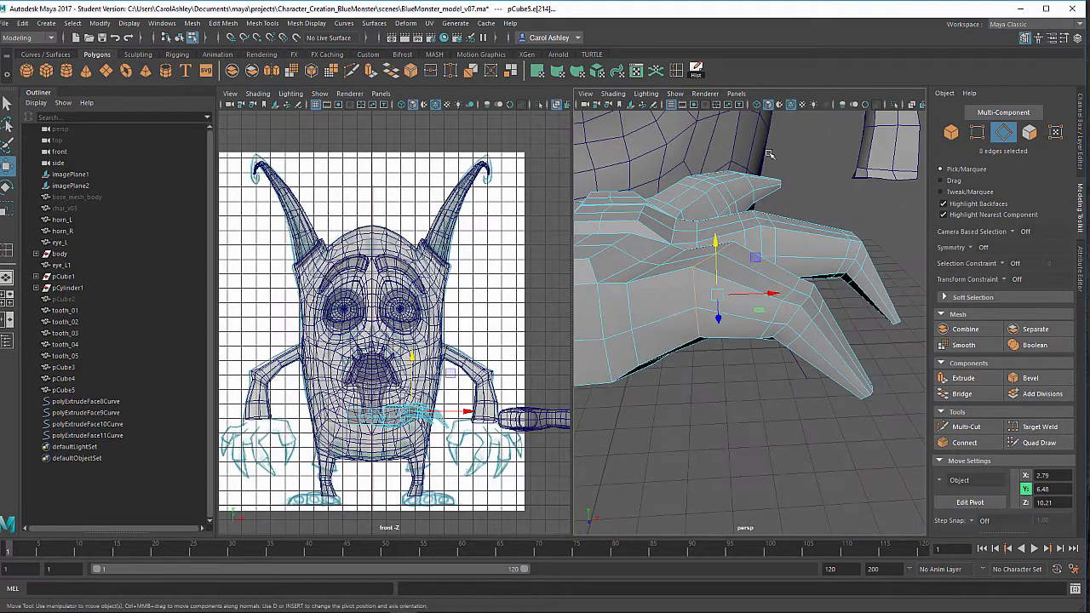
# Insert supporting edge loops beside the raised knuckle loop of the outer finger.
pyautogui.click(676, 71)
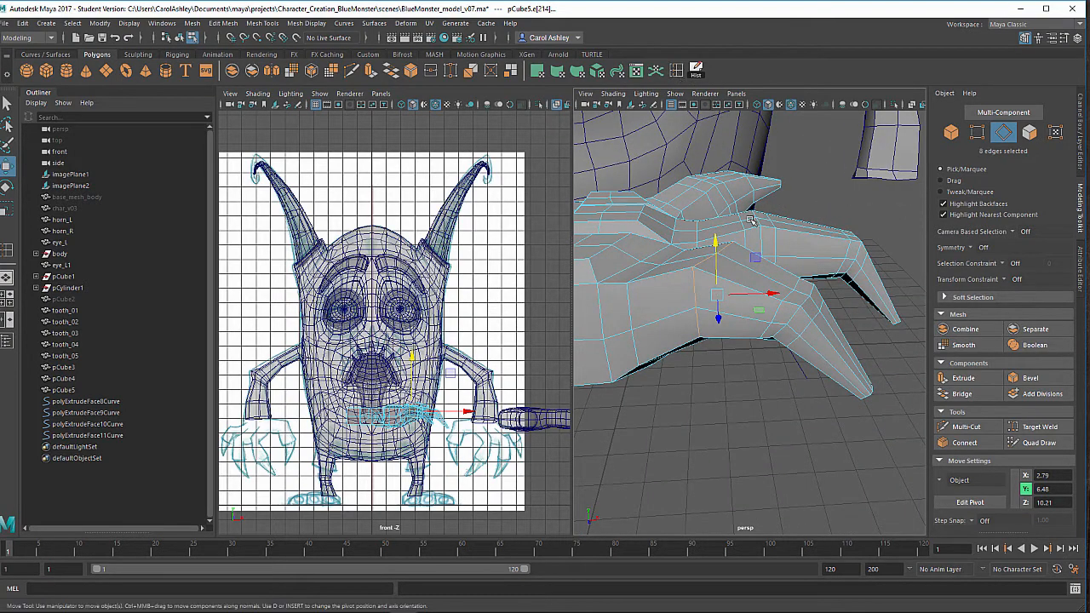
pyautogui.click(717, 279)
pyautogui.keyDown('alt'); pyautogui.moveTo(717, 280); pyautogui.dragTo(743, 374); pyautogui.keyUp('alt')
pyautogui.click(734, 268)
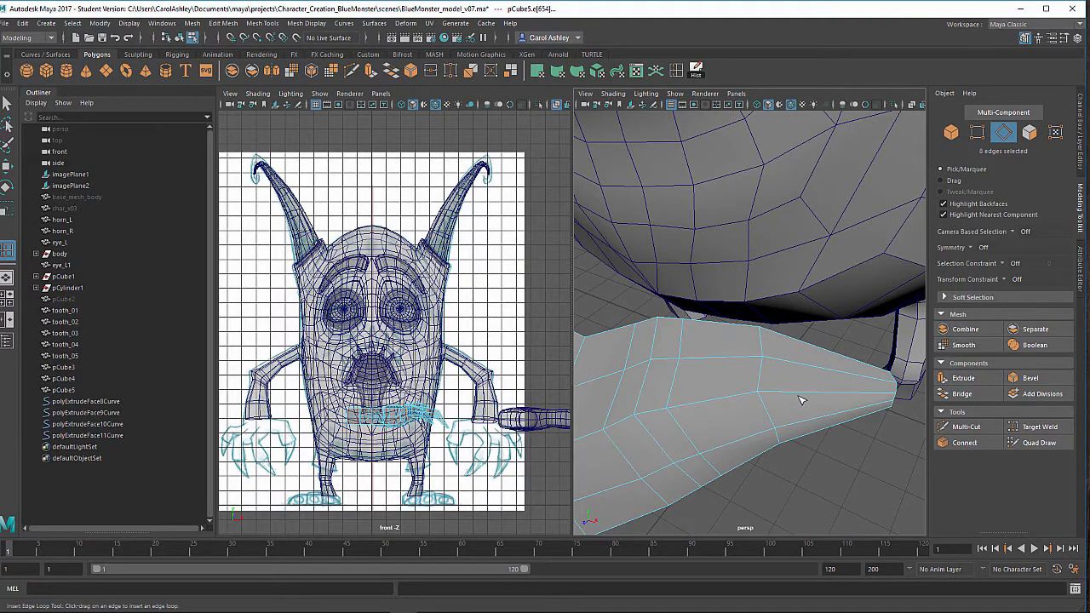
pyautogui.keyDown('alt'); pyautogui.moveTo(800, 399); pyautogui.dragTo(760, 366); pyautogui.keyUp('alt')
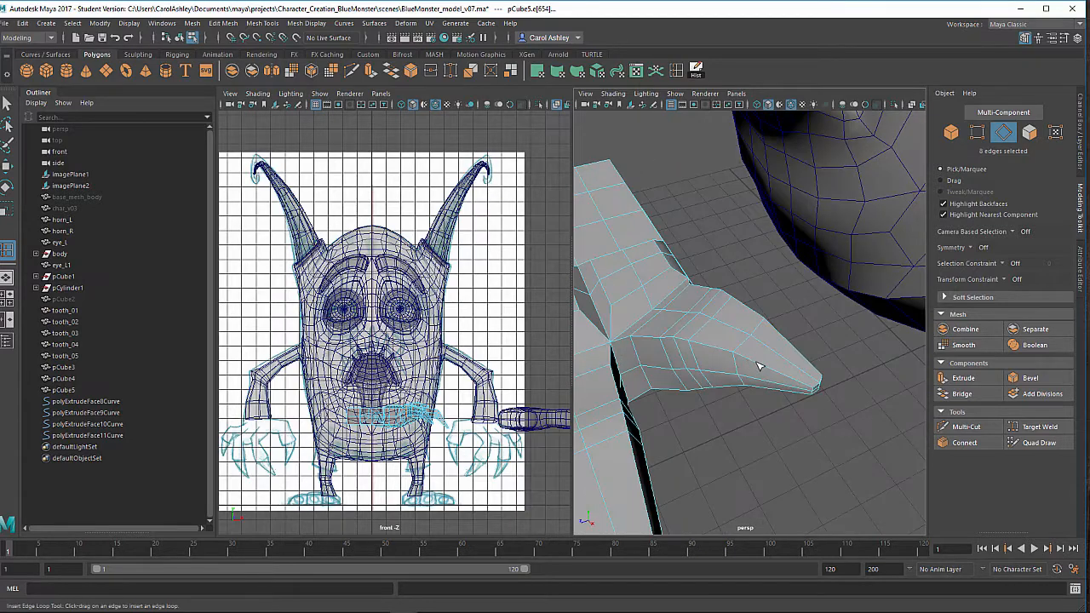
pyautogui.moveTo(760, 366); pyautogui.dragTo(720, 274, button='right')
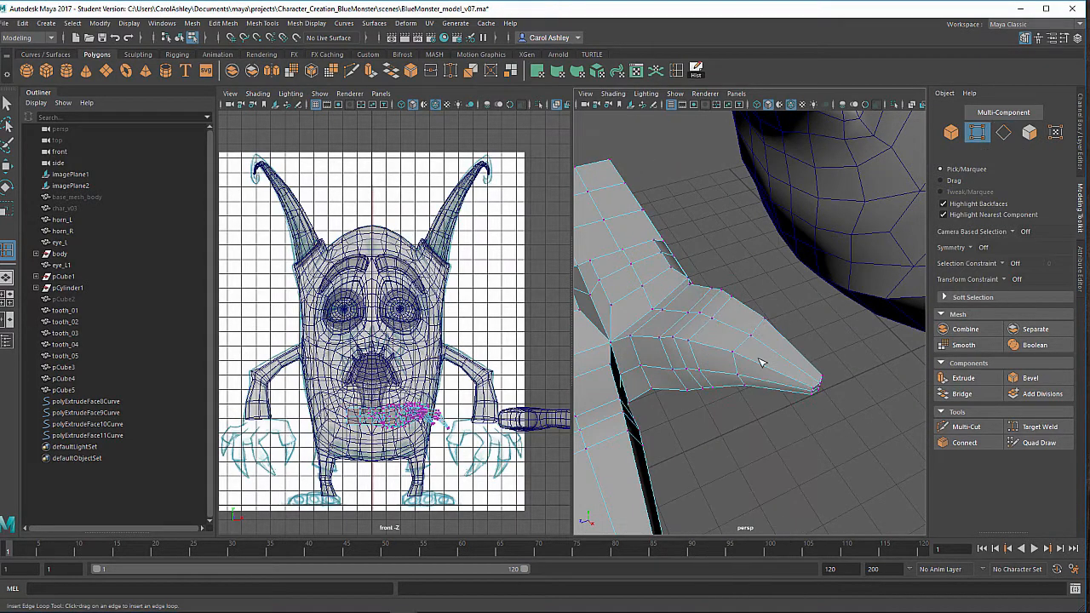
pyautogui.keyDown('alt'); pyautogui.moveTo(790, 370); pyautogui.dragTo(766, 373); pyautogui.keyUp('alt')
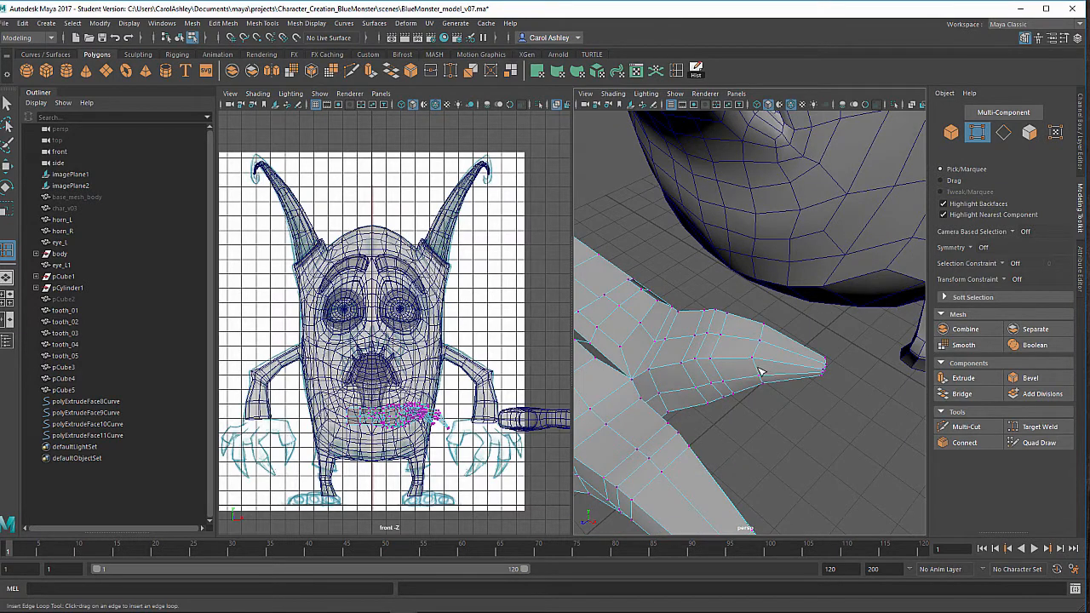
pyautogui.press('q')
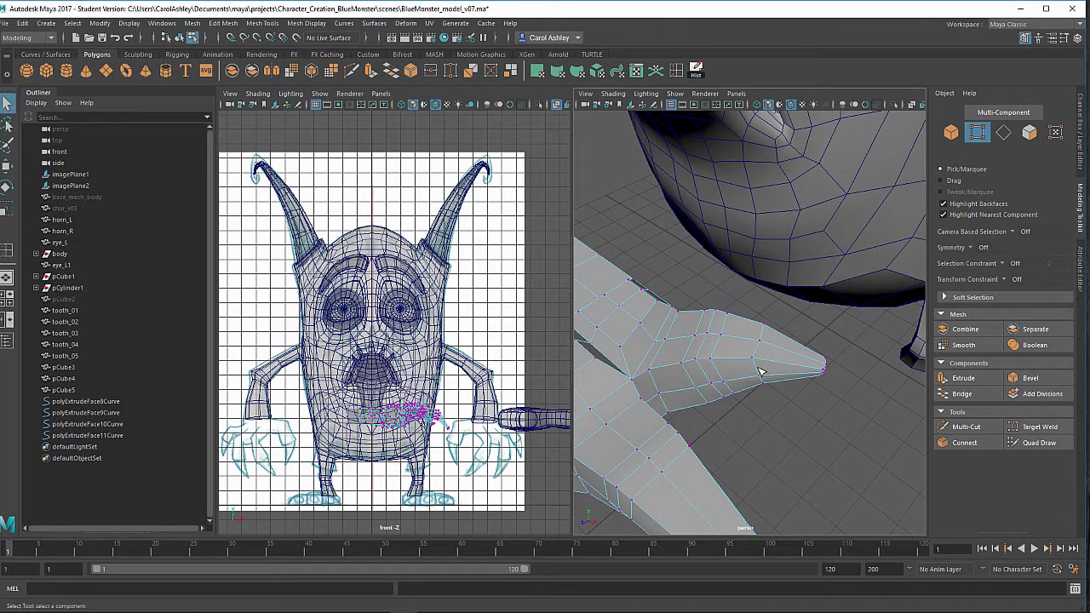
# Return the hand to object mode, display the view in wireframe and select the end control vertex of the inner finger's extrusion curve.
pyautogui.moveTo(724, 367); pyautogui.dragTo(766, 270, button='right')
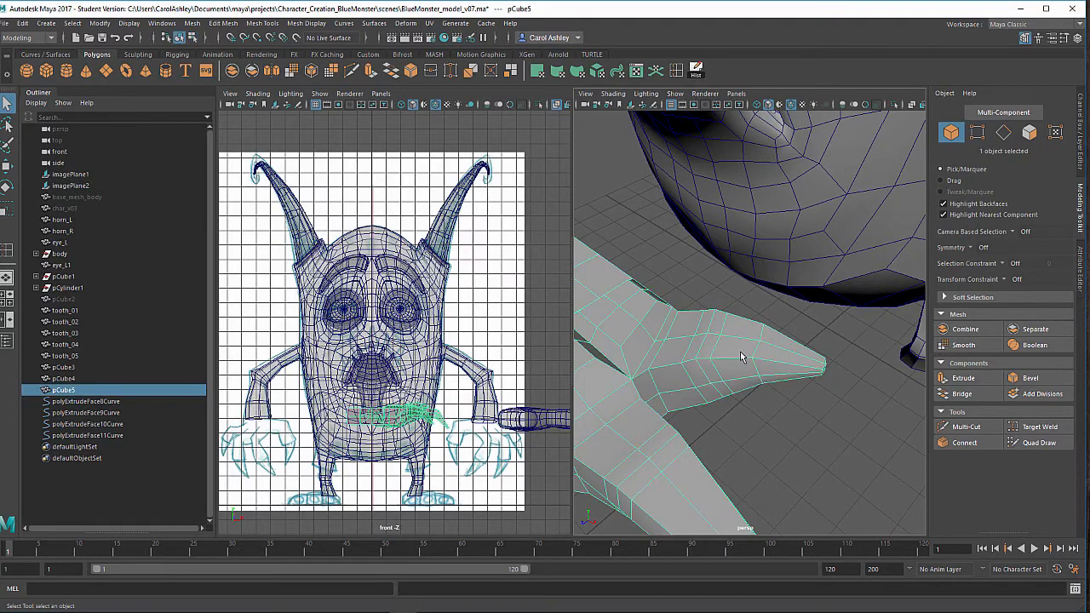
pyautogui.press('4')
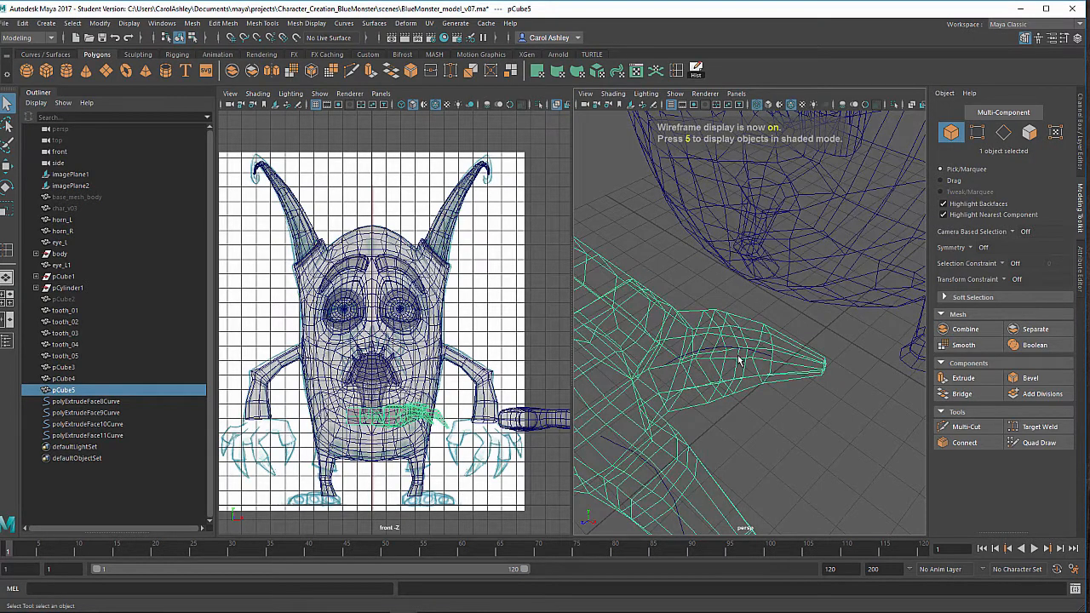
pyautogui.keyDown('alt'); pyautogui.moveTo(739, 360); pyautogui.dragTo(826, 356); pyautogui.keyUp('alt')
pyautogui.keyDown('alt'); pyautogui.moveTo(761, 393); pyautogui.dragTo(757, 395); pyautogui.keyUp('alt')
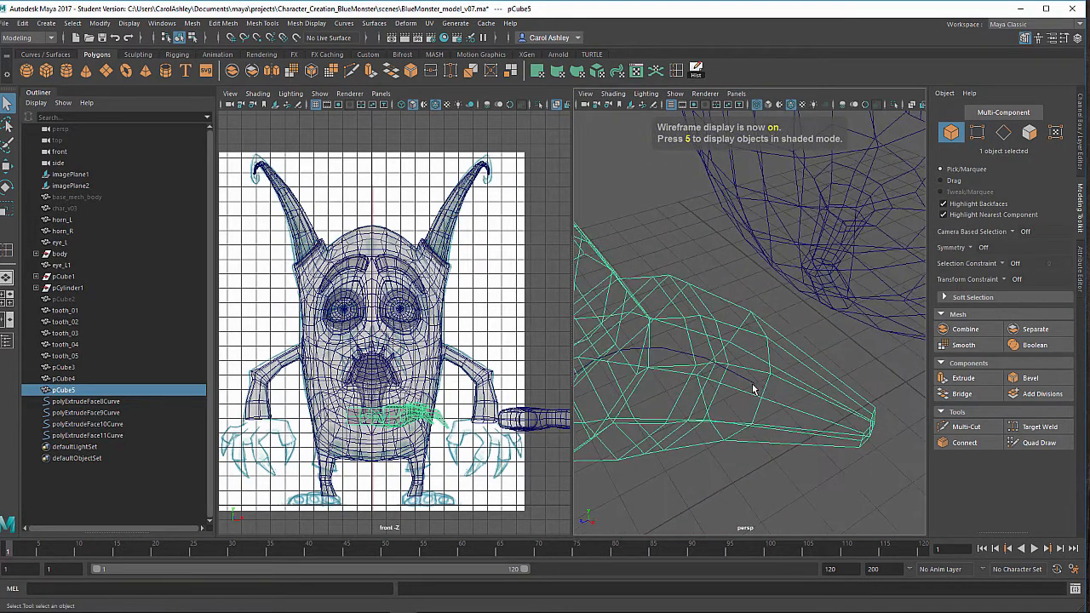
pyautogui.moveTo(751, 382); pyautogui.dragTo(703, 318, button='right')
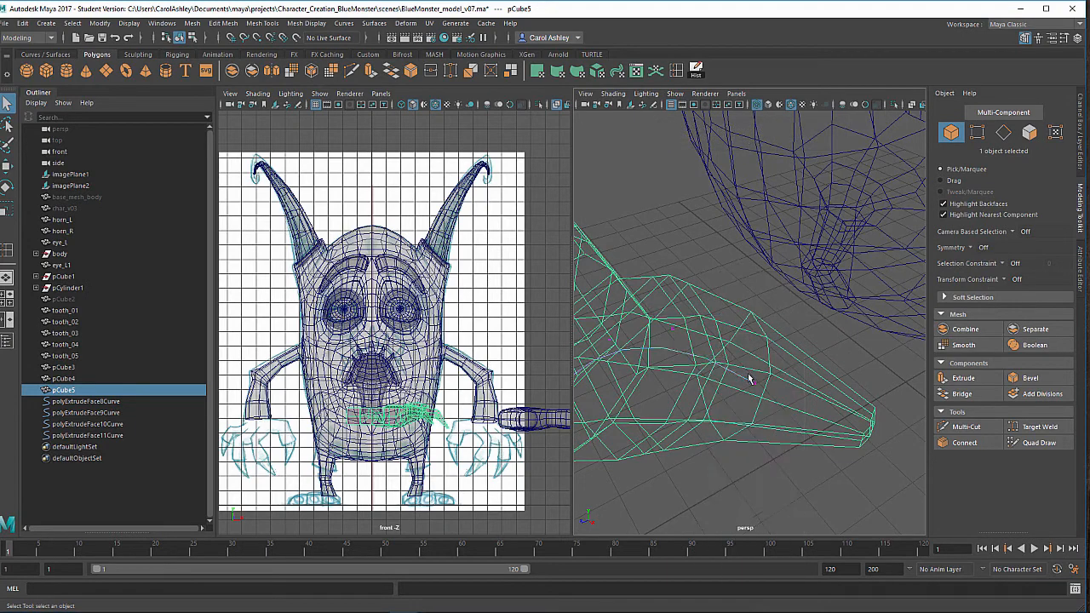
pyautogui.moveTo(746, 371); pyautogui.dragTo(714, 392)
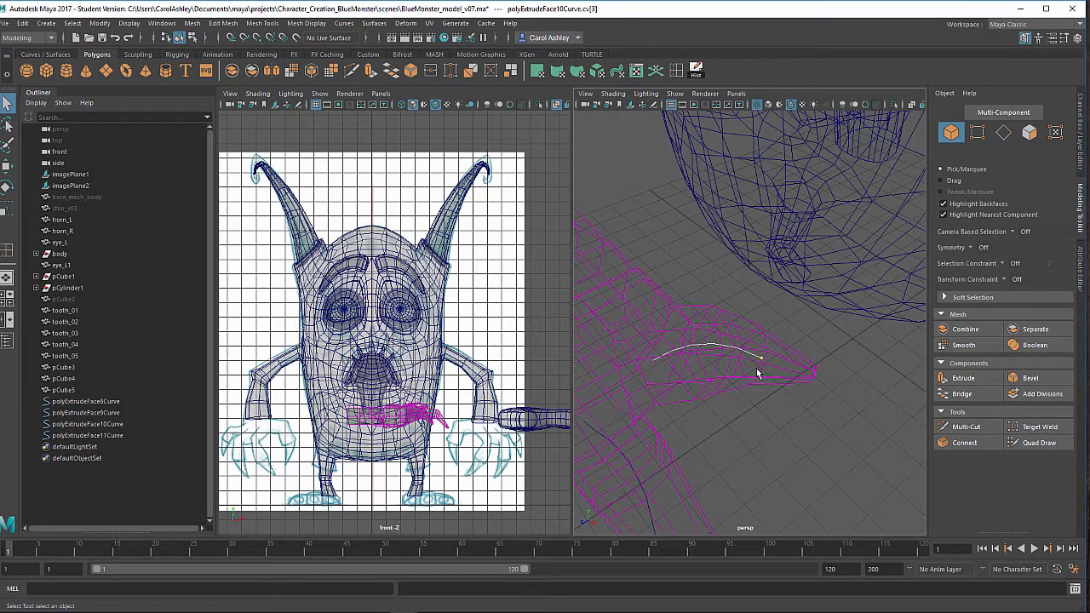
# Restore shaded display and move the curve's end control vertex outward to about X 0.18 to lengthen the inner finger.
pyautogui.press('w')
pyautogui.press('5')
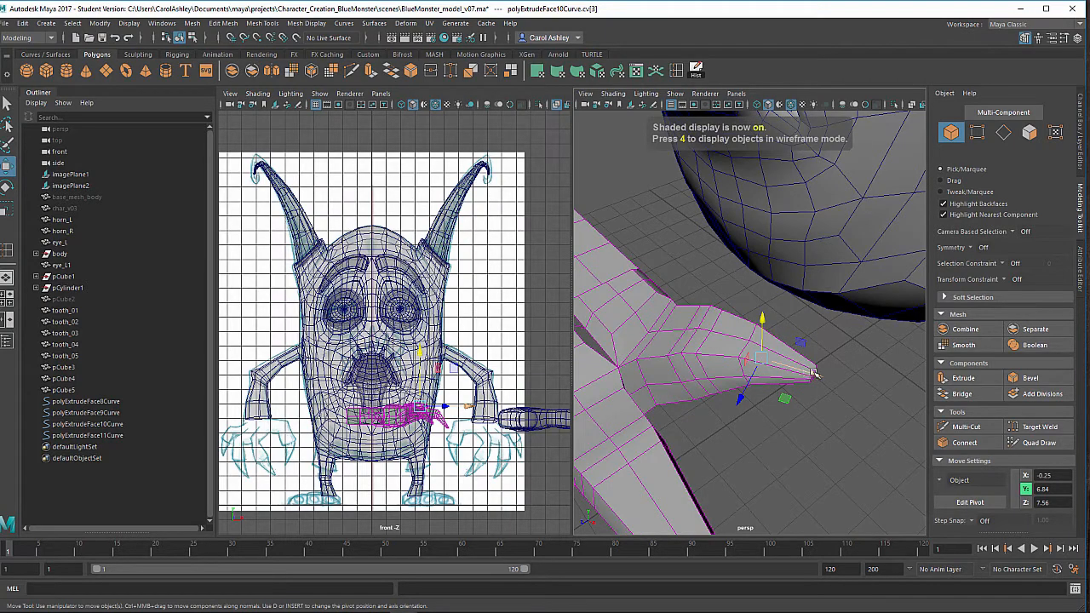
pyautogui.moveTo(813, 372); pyautogui.dragTo(873, 366)
pyautogui.keyDown('alt'); pyautogui.moveTo(880, 369); pyautogui.dragTo(825, 415, button='middle'); pyautogui.keyUp('alt')
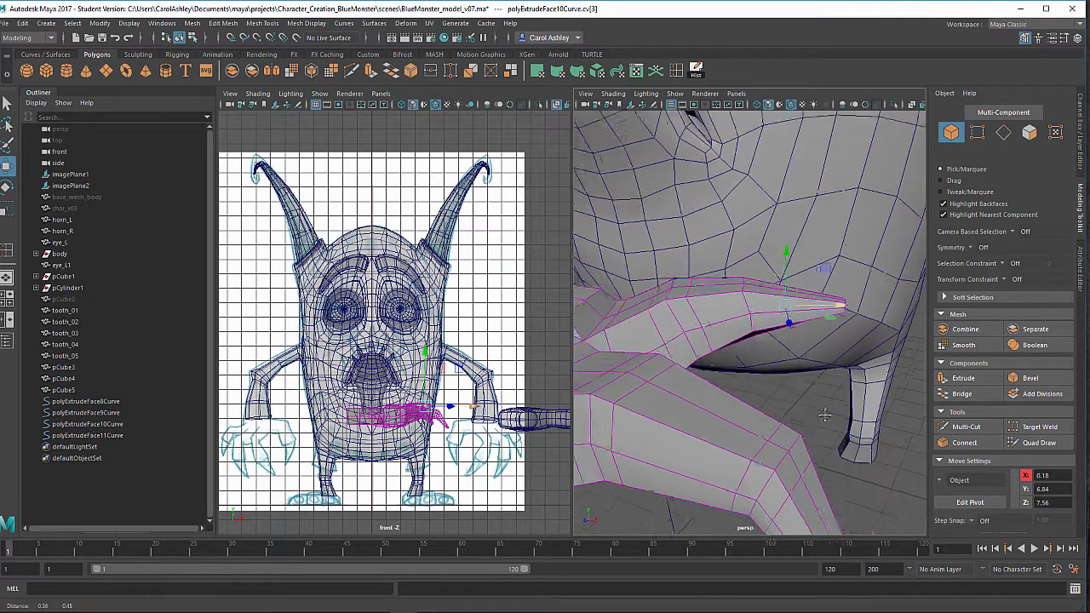
# Return the hand to object mode and insert a supporting edge loop around the inner finger's knuckle.
pyautogui.keyDown('alt'); pyautogui.moveTo(824, 414); pyautogui.dragTo(764, 380); pyautogui.keyUp('alt')
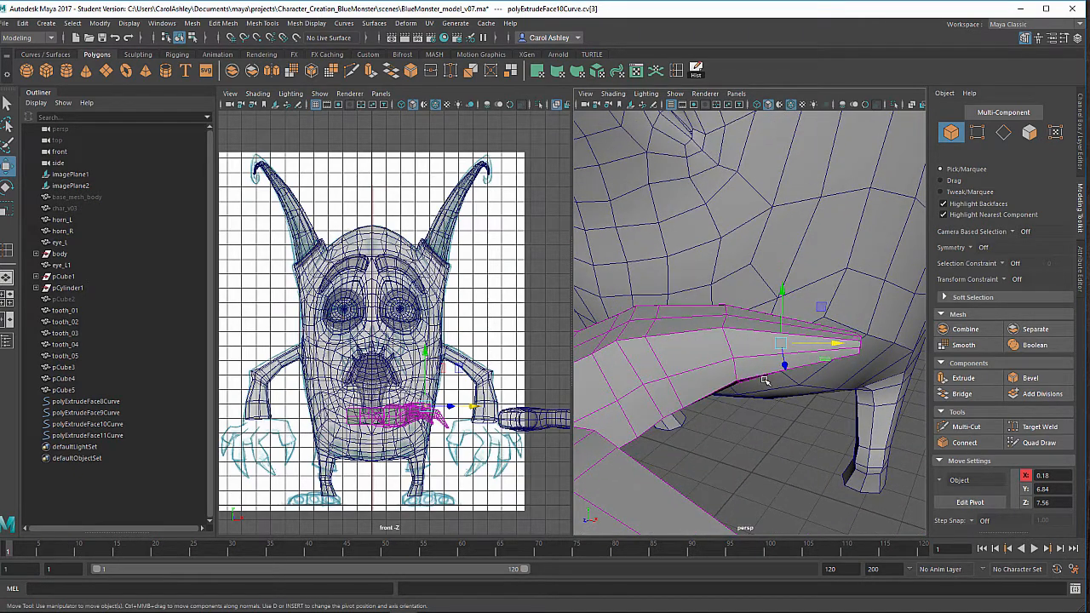
pyautogui.moveTo(760, 364); pyautogui.dragTo(775, 260, button='right')
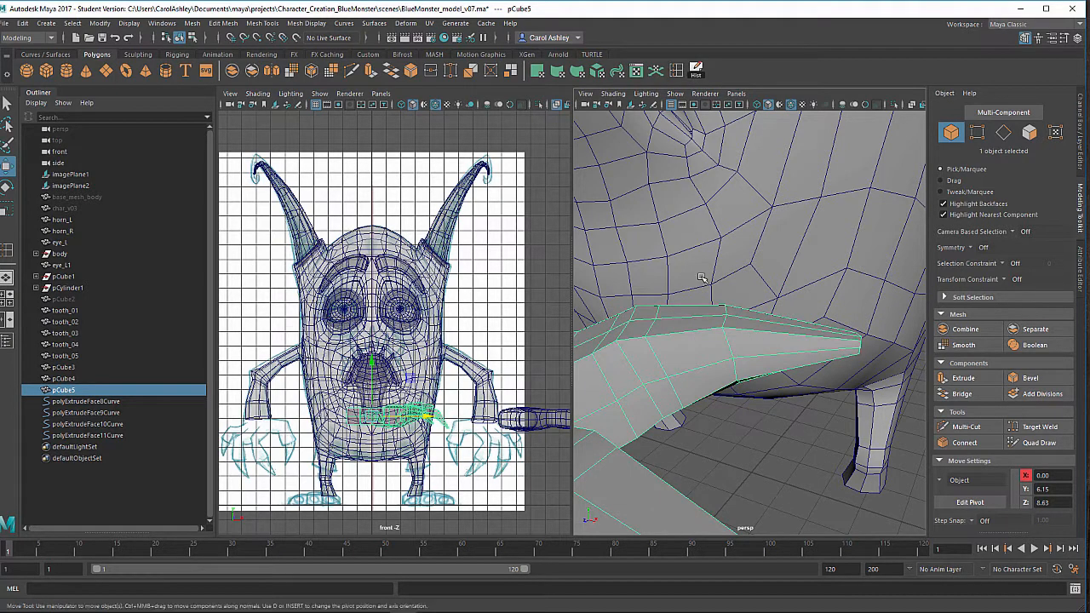
pyautogui.click(678, 71)
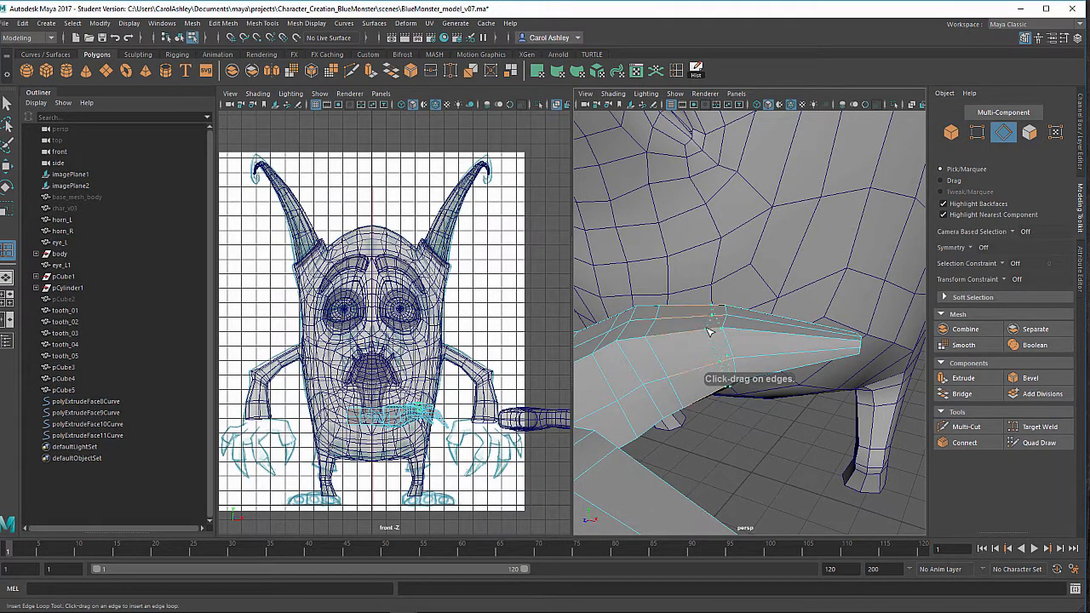
pyautogui.click(709, 332)
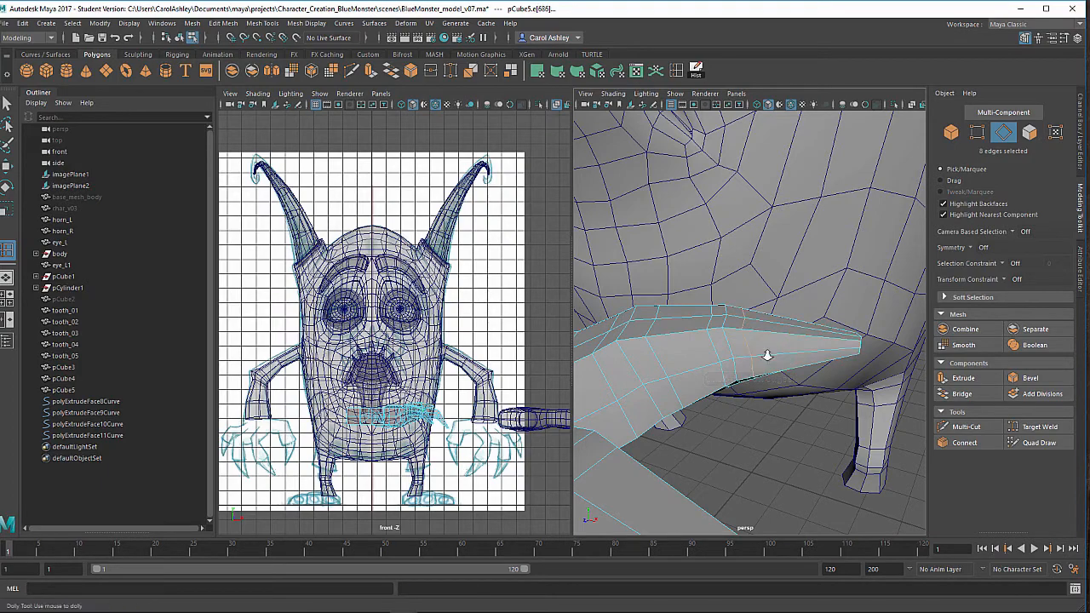
pyautogui.moveTo(743, 332)
pyautogui.keyDown('alt'); pyautogui.mouseDown()
pyautogui.moveTo(606, 379)
pyautogui.moveTo(737, 325)
pyautogui.mouseUp(); pyautogui.keyUp('alt')
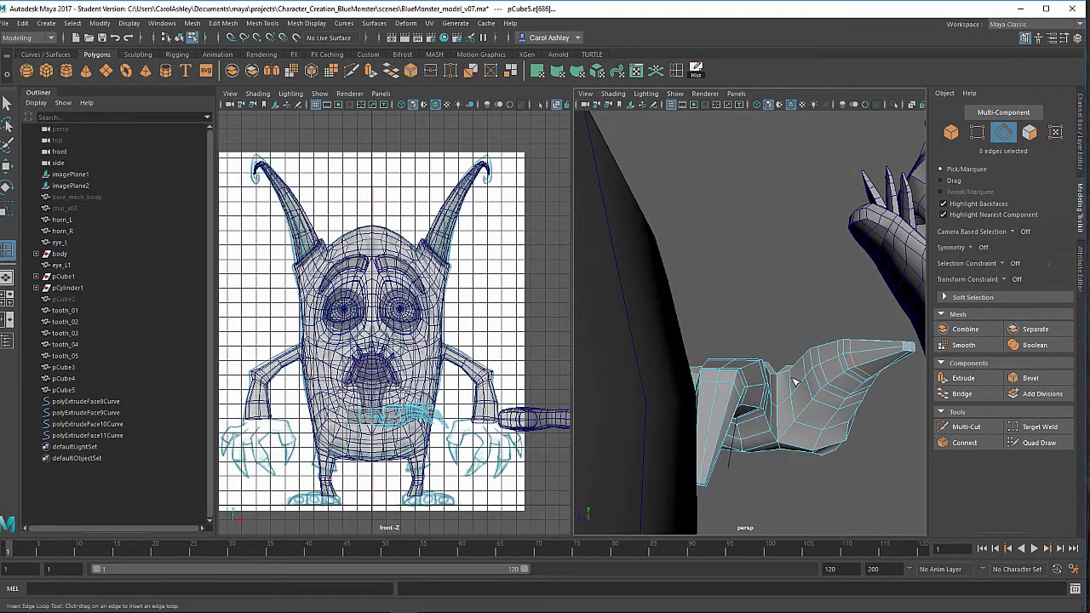
# Frame the hand, turn on its smooth mesh preview and return to object mode with nothing selected.
pyautogui.press('f')
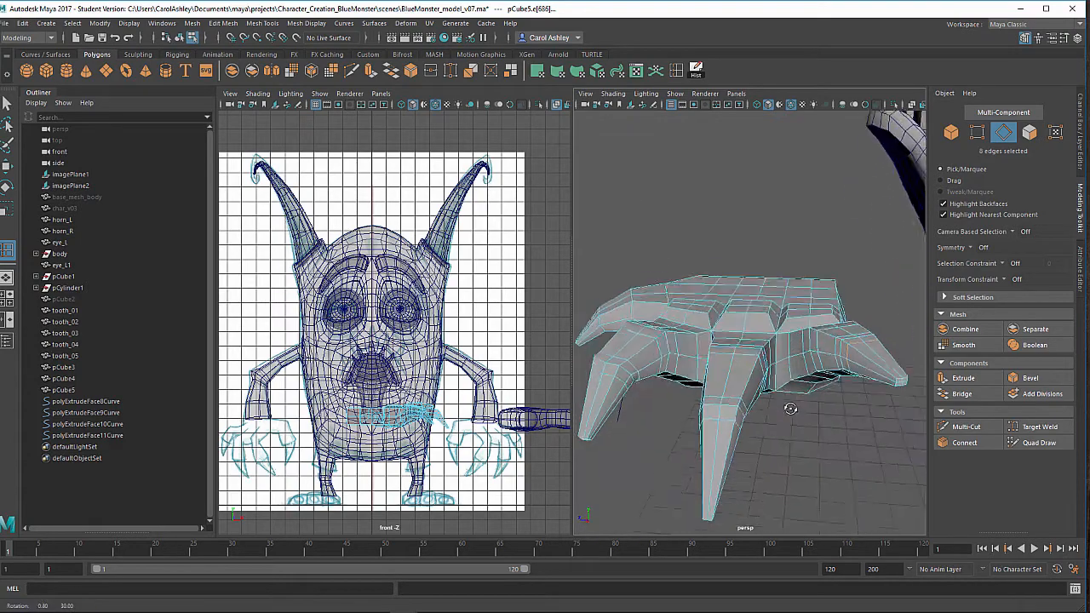
pyautogui.keyDown('alt'); pyautogui.moveTo(728, 394); pyautogui.dragTo(707, 404); pyautogui.keyUp('alt')
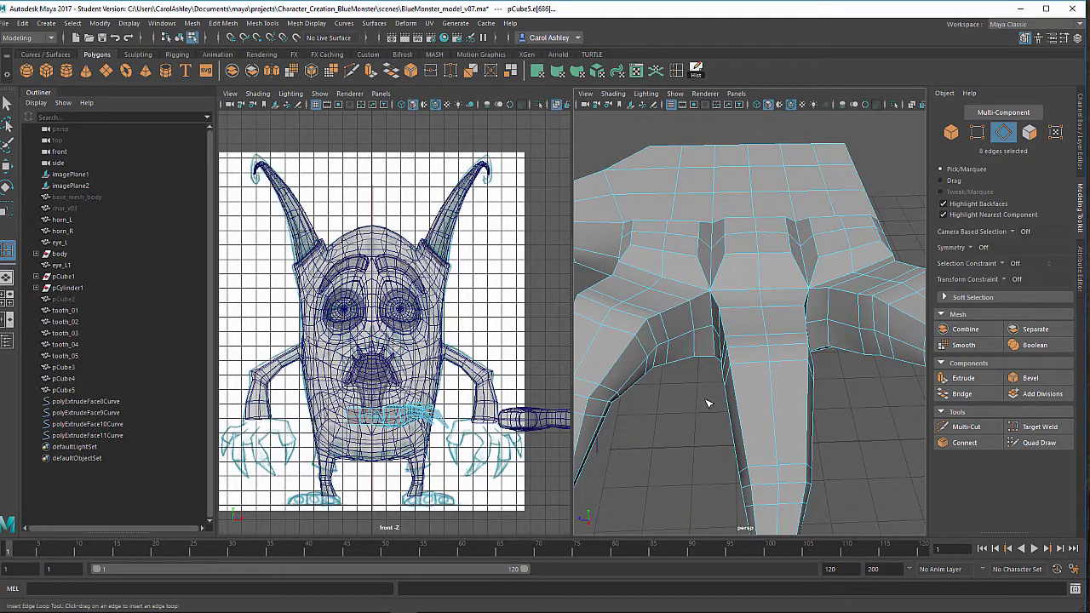
pyautogui.press('3')
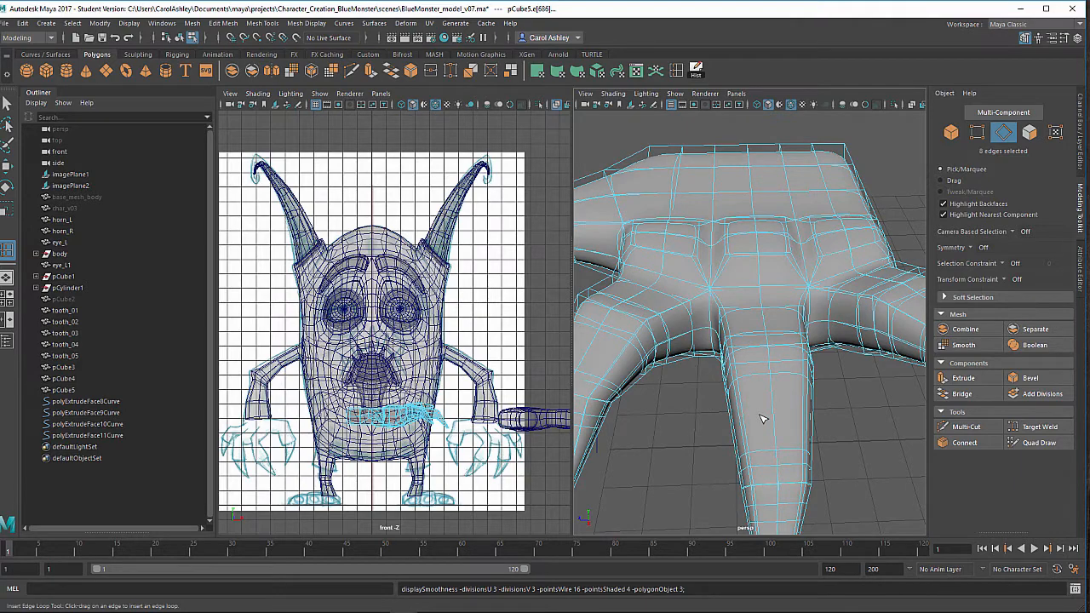
pyautogui.moveTo(760, 416); pyautogui.dragTo(815, 257, button='right')
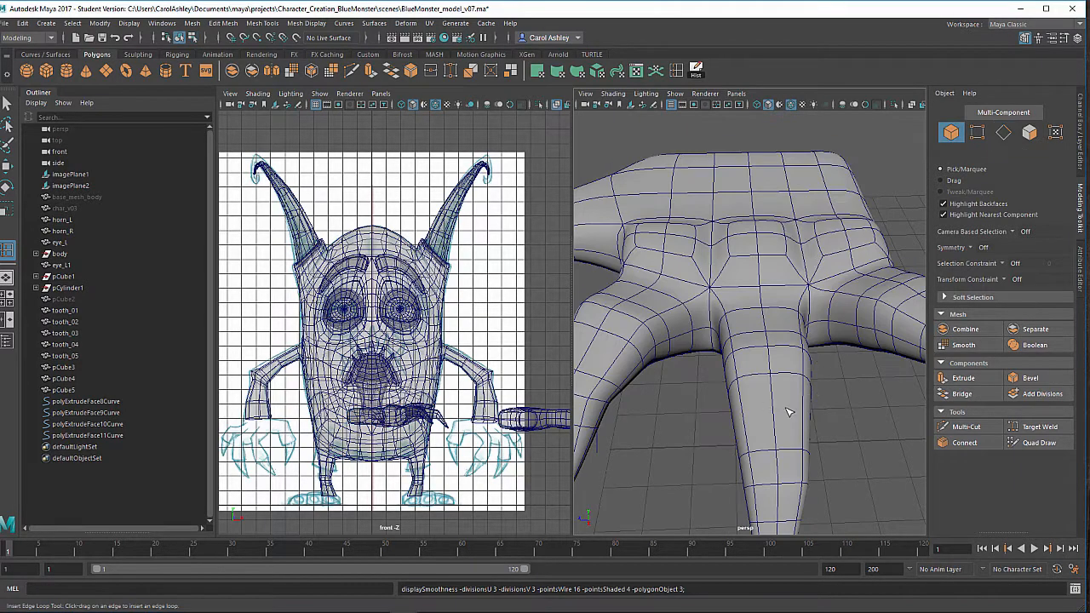
pyautogui.press('q')
pyautogui.click(853, 435)
# Examine the smoothed hand's fingers and knuckles from above and from both sides.
pyautogui.keyDown('alt'); pyautogui.moveTo(863, 437); pyautogui.dragTo(755, 388, button='right'); pyautogui.keyUp('alt')
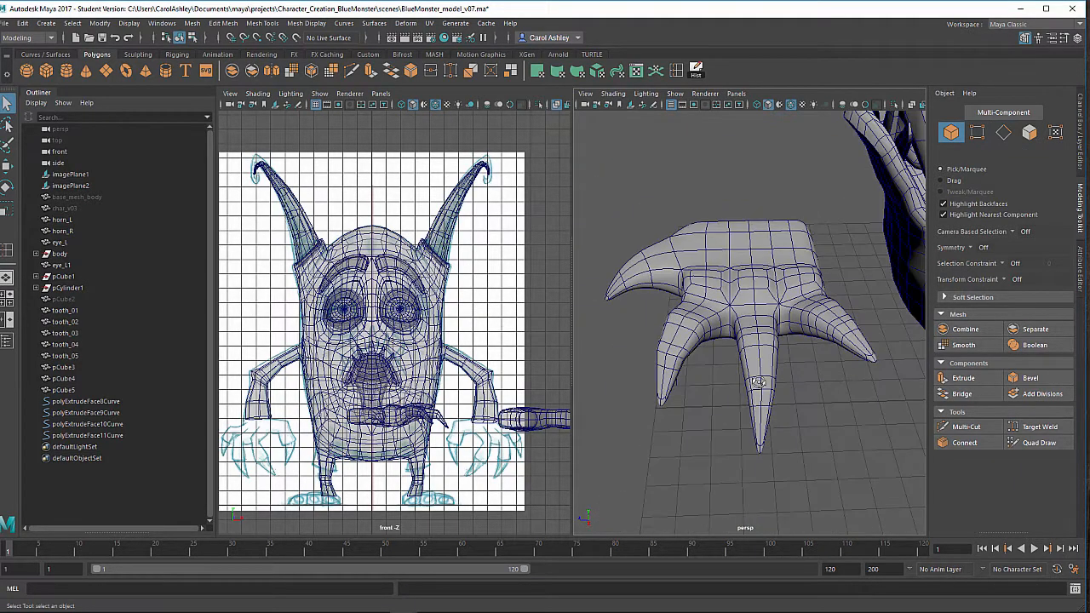
pyautogui.keyDown('alt'); pyautogui.moveTo(755, 389); pyautogui.dragTo(791, 398); pyautogui.keyUp('alt')
pyautogui.keyDown('alt'); pyautogui.moveTo(785, 401); pyautogui.dragTo(811, 412, button='right'); pyautogui.keyUp('alt')
pyautogui.keyDown('alt'); pyautogui.moveTo(763, 410); pyautogui.dragTo(785, 432); pyautogui.keyUp('alt')
pyautogui.keyDown('alt'); pyautogui.moveTo(720, 424); pyautogui.dragTo(722, 409); pyautogui.keyUp('alt')
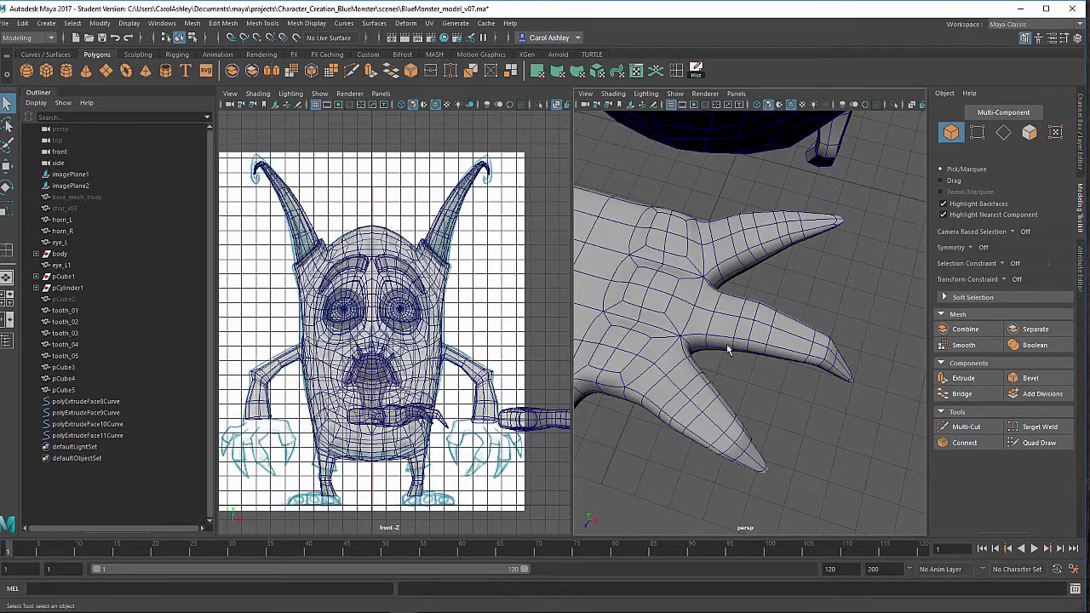
pyautogui.keyDown('alt'); pyautogui.moveTo(744, 339); pyautogui.dragTo(649, 336); pyautogui.keyUp('alt')
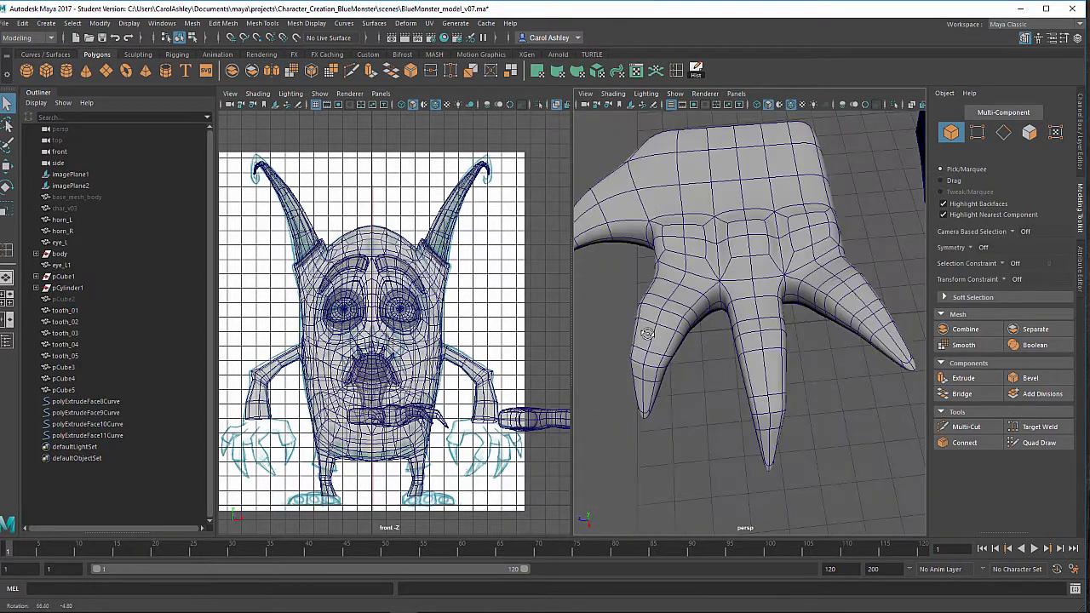
pyautogui.keyDown('alt'); pyautogui.moveTo(649, 335); pyautogui.dragTo(556, 331, button='right'); pyautogui.keyUp('alt')
pyautogui.keyDown('alt'); pyautogui.moveTo(698, 355); pyautogui.dragTo(788, 356); pyautogui.keyUp('alt')
pyautogui.keyDown('alt'); pyautogui.moveTo(839, 411); pyautogui.dragTo(814, 398, button='middle'); pyautogui.keyUp('alt')
pyautogui.keyDown('alt'); pyautogui.moveTo(814, 366); pyautogui.dragTo(888, 346, button='right'); pyautogui.keyUp('alt')
pyautogui.keyDown('alt'); pyautogui.moveTo(815, 399); pyautogui.dragTo(852, 440, button='middle'); pyautogui.keyUp('alt')
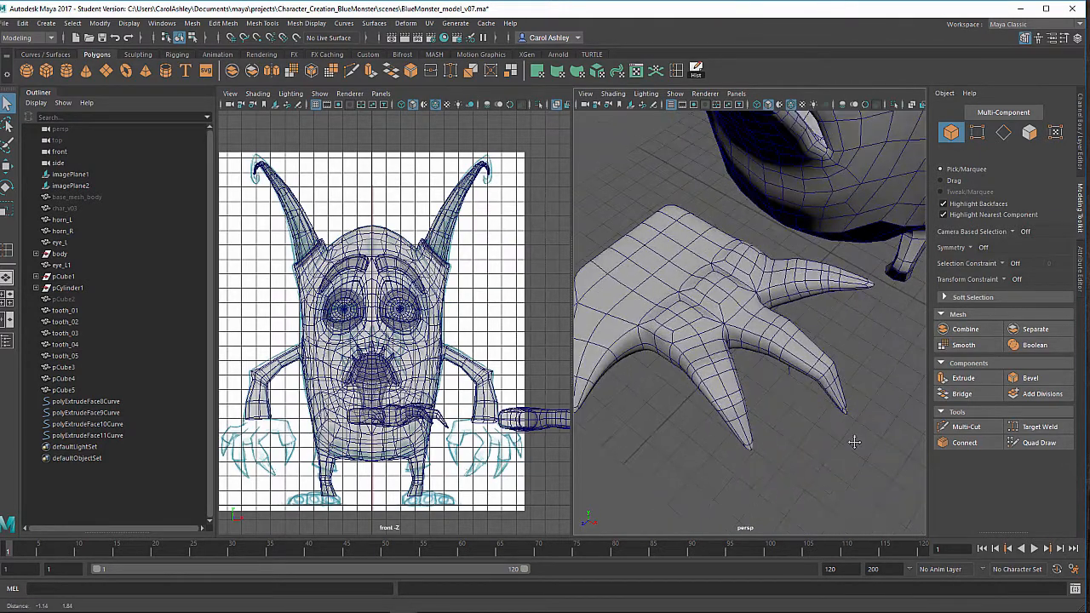
pyautogui.keyDown('alt'); pyautogui.moveTo(851, 426); pyautogui.dragTo(931, 401, button='right'); pyautogui.keyUp('alt')
pyautogui.moveTo(839, 417)
pyautogui.keyDown('alt'); pyautogui.mouseDown()
pyautogui.moveTo(772, 394)
pyautogui.moveTo(857, 416)
pyautogui.mouseUp(); pyautogui.keyUp('alt')
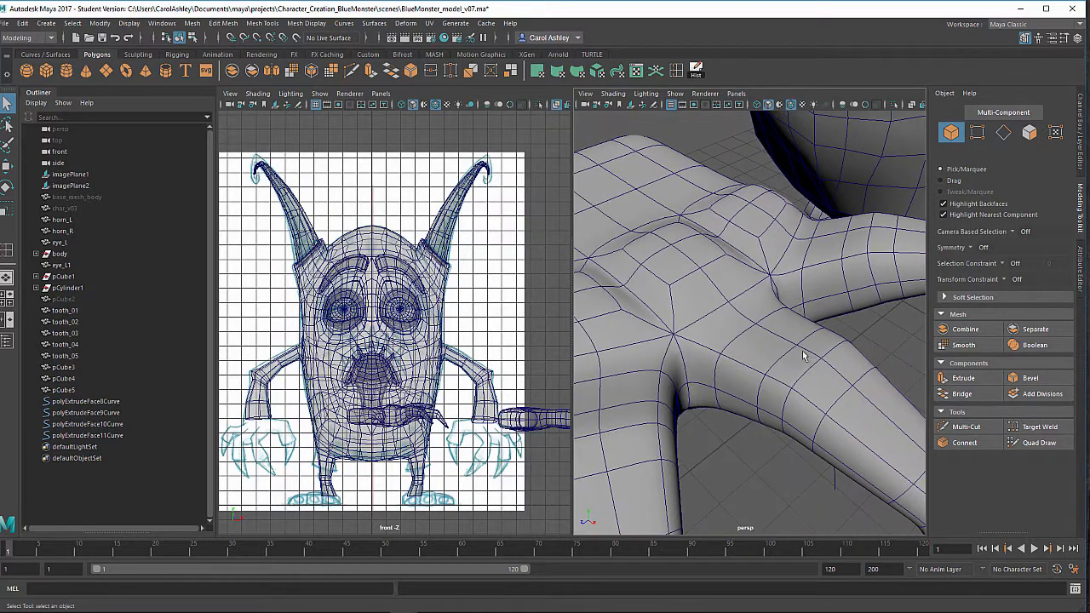
pyautogui.moveTo(813, 373)
pyautogui.keyDown('alt'); pyautogui.mouseDown()
pyautogui.moveTo(808, 365)
pyautogui.moveTo(808, 377)
pyautogui.mouseUp(); pyautogui.keyUp('alt')
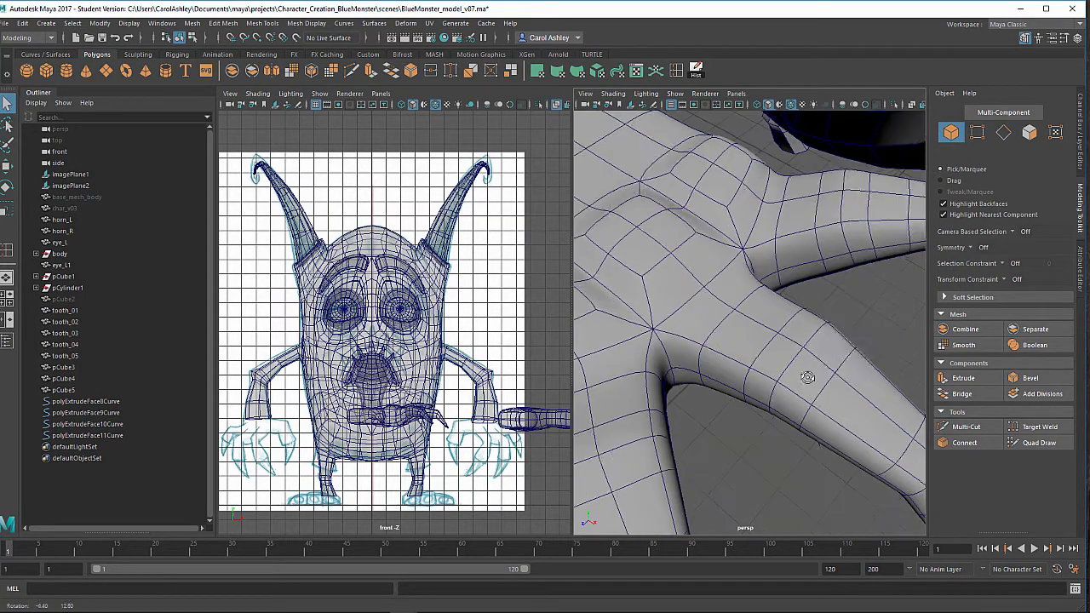
# Switch to vertex mode with smooth preview off and move a top centre vertex of the middle finger's knuckle outward along X.
pyautogui.rightClick(812, 370)
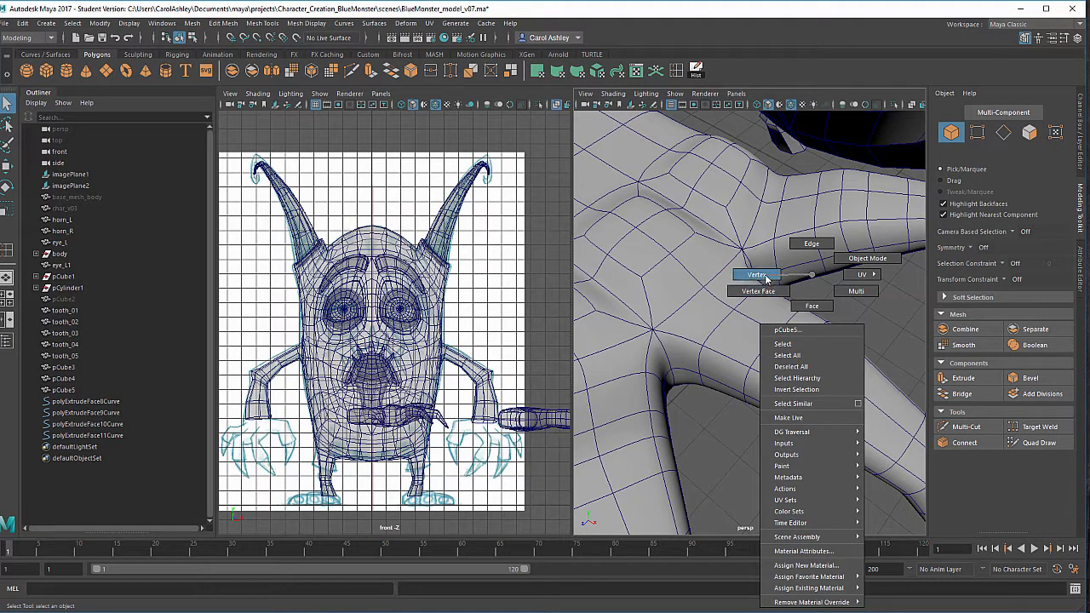
pyautogui.click(765, 279)
pyautogui.click(785, 341)
pyautogui.keyDown('alt'); pyautogui.moveTo(785, 341); pyautogui.dragTo(808, 370); pyautogui.keyUp('alt')
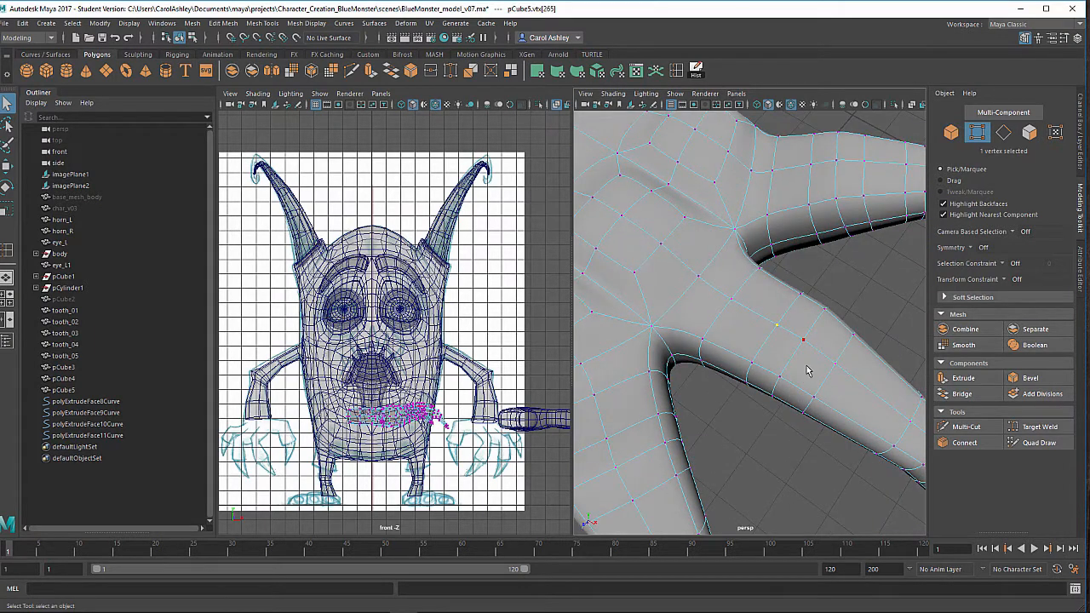
pyautogui.press('1')
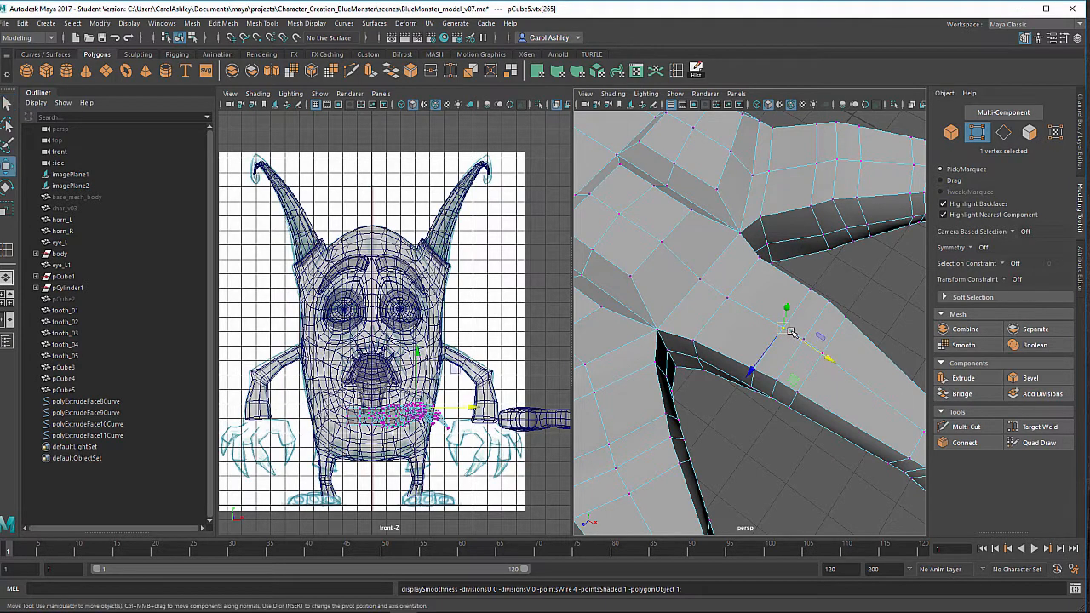
pyautogui.press('w')
pyautogui.moveTo(830, 353); pyautogui.dragTo(869, 385)
pyautogui.keyDown('alt'); pyautogui.moveTo(846, 375); pyautogui.dragTo(835, 308); pyautogui.keyUp('alt')
pyautogui.keyDown('alt'); pyautogui.moveTo(829, 401); pyautogui.dragTo(813, 341); pyautogui.keyUp('alt')
# Shift two pairs of side vertices at the middle finger's knuckle along X to curve the loops around the joint.
pyautogui.click(772, 367)
pyautogui.keyDown('shift'); pyautogui.click(794, 430); pyautogui.keyUp('shift')
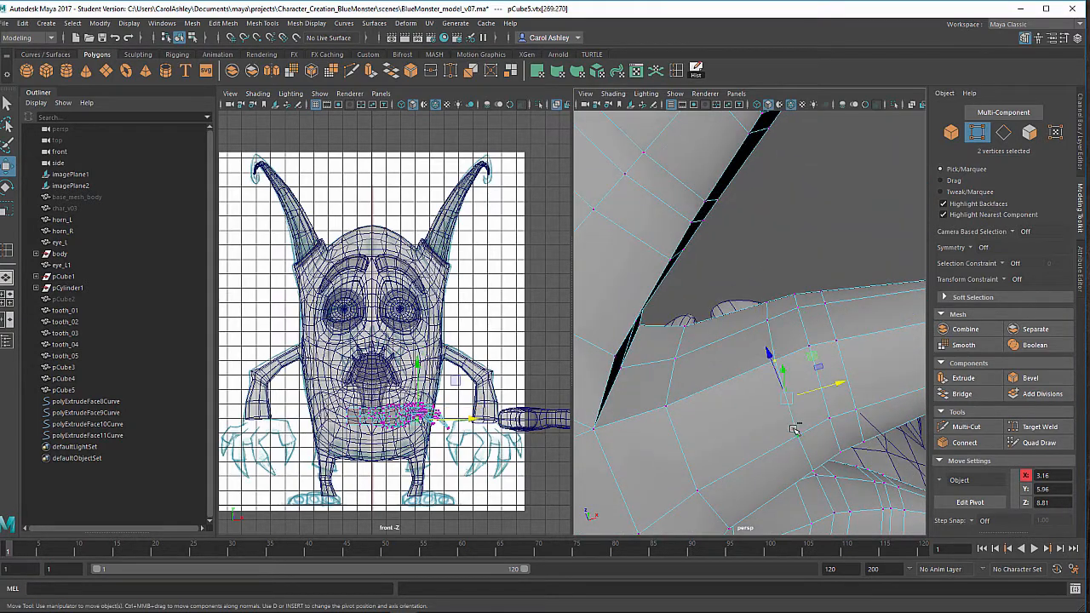
pyautogui.moveTo(817, 419); pyautogui.dragTo(834, 374)
pyautogui.click(825, 338)
pyautogui.keyDown('shift'); pyautogui.click(843, 407); pyautogui.keyUp('shift')
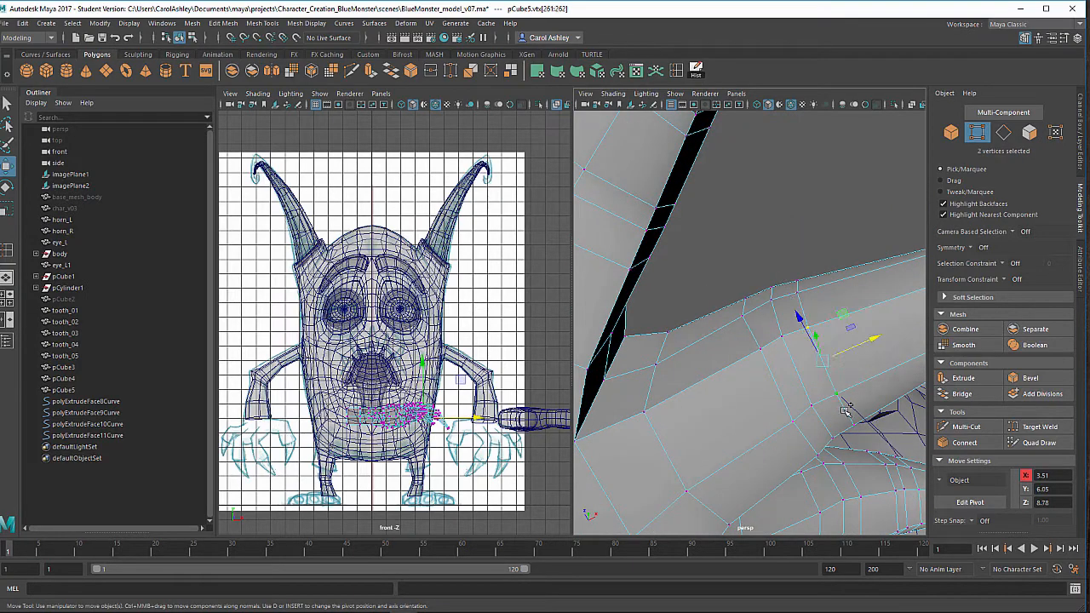
pyautogui.keyDown('alt'); pyautogui.moveTo(839, 412); pyautogui.dragTo(780, 452); pyautogui.keyUp('alt')
pyautogui.keyDown('alt'); pyautogui.moveTo(781, 452); pyautogui.dragTo(774, 433, button='middle'); pyautogui.keyUp('alt')
pyautogui.keyDown('alt'); pyautogui.moveTo(762, 401); pyautogui.dragTo(791, 358); pyautogui.keyUp('alt')
# Extrude the four faces on top of the middle finger's knuckle with a Local Translate Z of about 0.07.
pyautogui.moveTo(784, 354)
pyautogui.mouseDown(button='right')
pyautogui.moveTo(781, 319)
pyautogui.moveTo(781, 341)
pyautogui.mouseUp(button='right')
pyautogui.click(781, 341)
pyautogui.keyDown('shift'); pyautogui.click(759, 317); pyautogui.keyUp('shift')
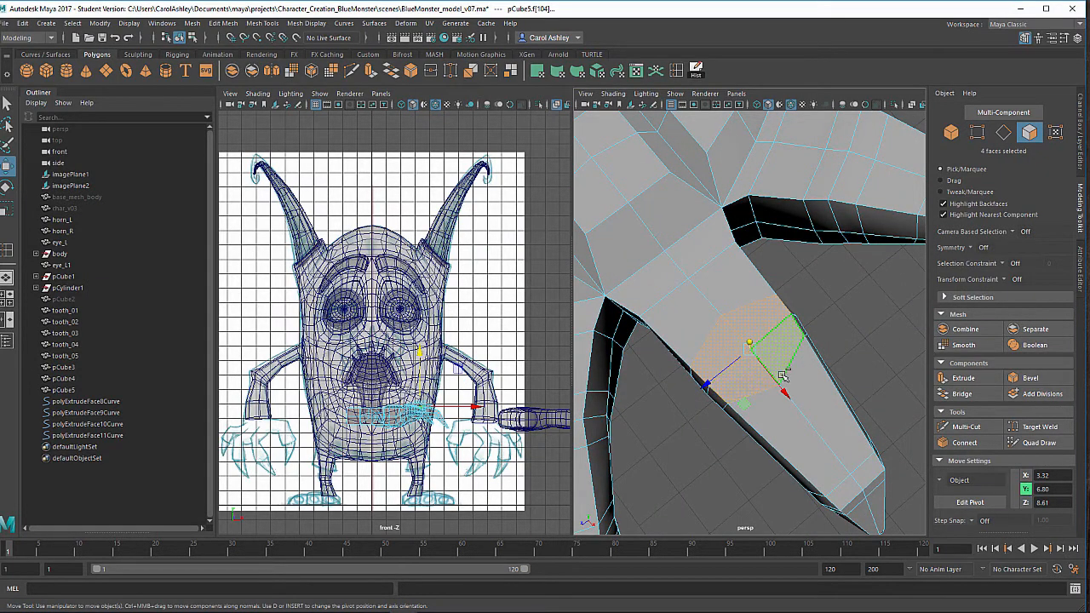
pyautogui.hotkey('ctrl', 'e')
pyautogui.keyDown('alt'); pyautogui.moveTo(782, 375); pyautogui.dragTo(733, 308); pyautogui.keyUp('alt')
pyautogui.moveTo(783, 273); pyautogui.dragTo(809, 310)
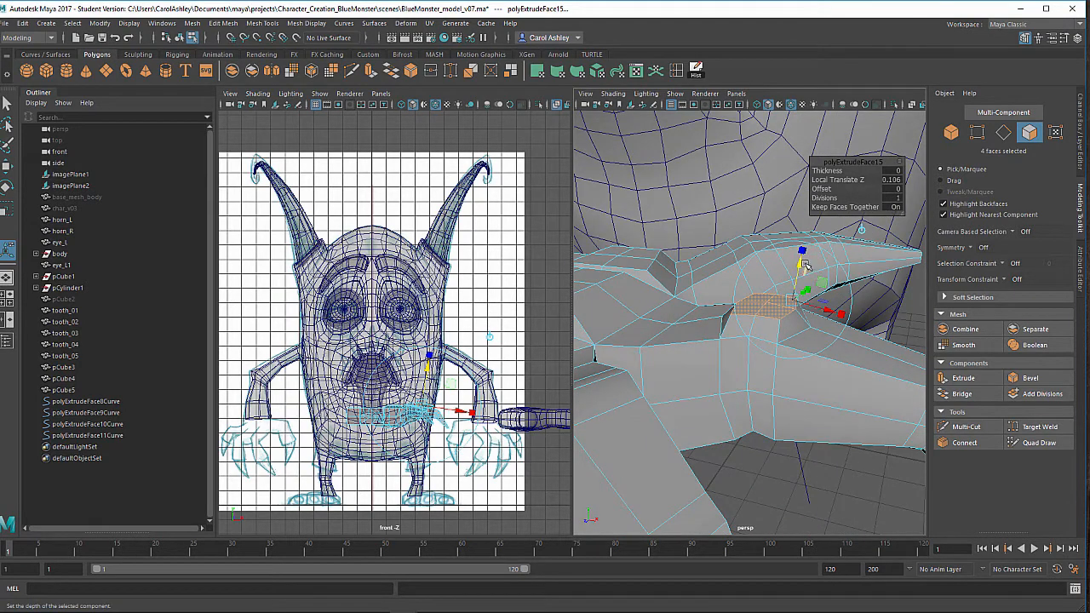
pyautogui.moveTo(805, 265); pyautogui.dragTo(731, 328)
# Move the top centre vertices on either side of the outer finger's knuckle along X, the rear one to about X 2.55.
pyautogui.keyDown('alt'); pyautogui.moveTo(730, 328); pyautogui.dragTo(865, 298, button='middle'); pyautogui.keyUp('alt')
pyautogui.keyDown('alt'); pyautogui.moveTo(715, 288); pyautogui.dragTo(806, 336); pyautogui.keyUp('alt')
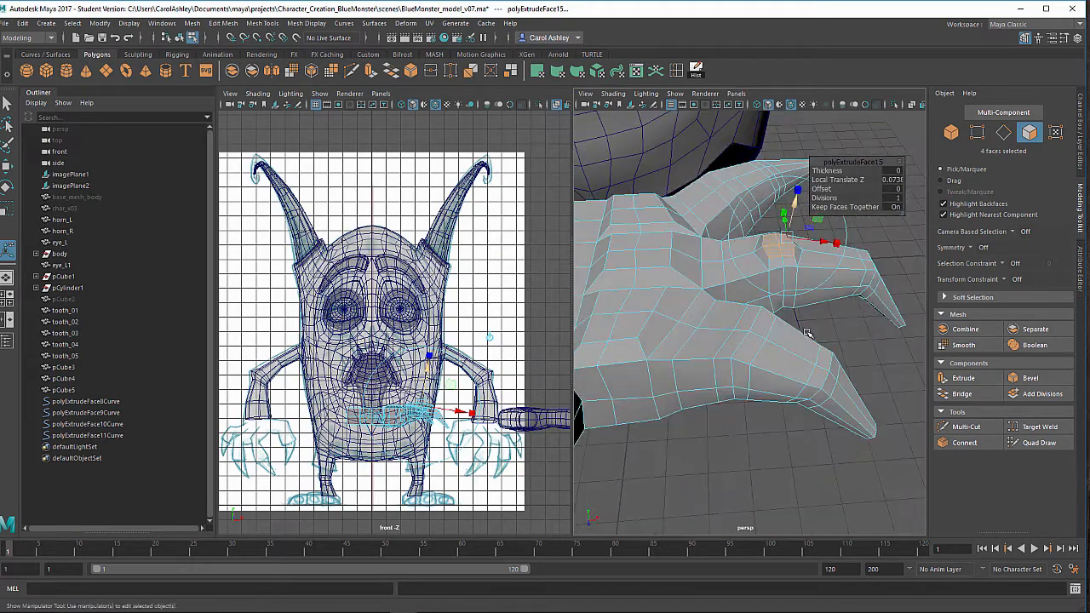
pyautogui.keyDown('alt'); pyautogui.moveTo(805, 336); pyautogui.dragTo(846, 335, button='right'); pyautogui.keyUp('alt')
pyautogui.keyDown('alt'); pyautogui.moveTo(846, 335); pyautogui.dragTo(811, 330, button='middle'); pyautogui.keyUp('alt')
pyautogui.moveTo(784, 274); pyautogui.dragTo(737, 278, button='right')
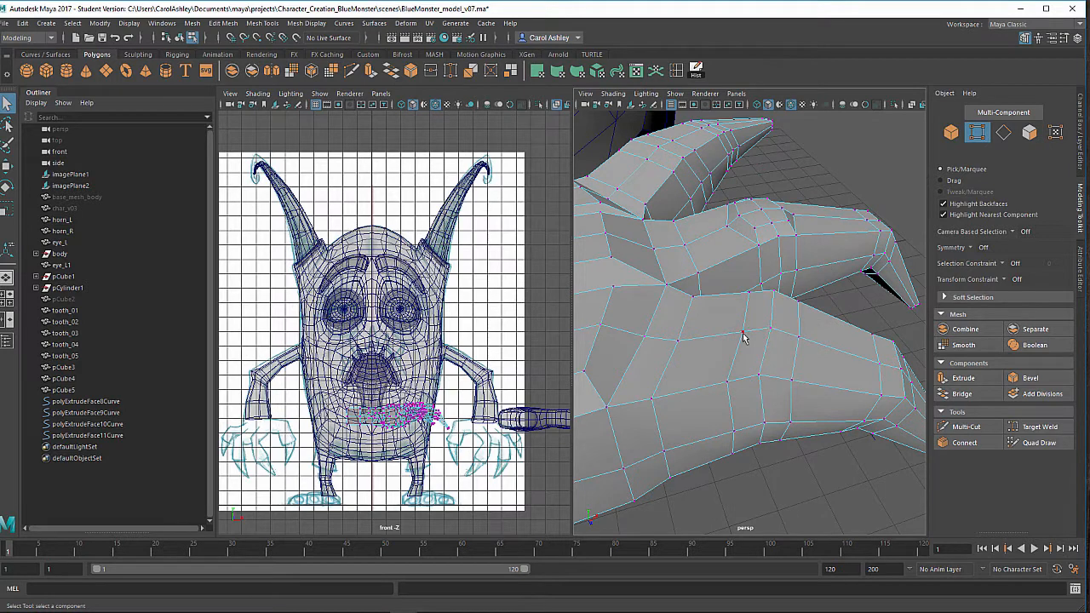
pyautogui.click(743, 336)
pyautogui.press('w')
pyautogui.moveTo(771, 327); pyautogui.dragTo(754, 329)
pyautogui.keyDown('alt'); pyautogui.moveTo(754, 329); pyautogui.dragTo(742, 382); pyautogui.keyUp('alt')
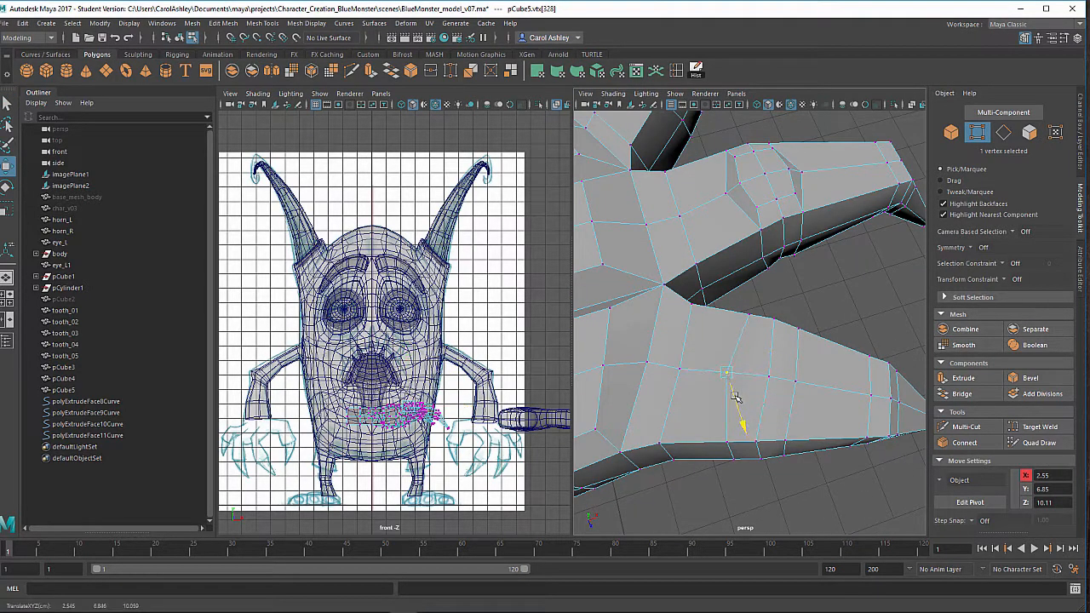
pyautogui.click(797, 382)
pyautogui.moveTo(796, 381); pyautogui.dragTo(788, 275)
# Select the three side vertices on the front loop of the outer finger's knuckle and lower them to about Y 6.08.
pyautogui.click(782, 217)
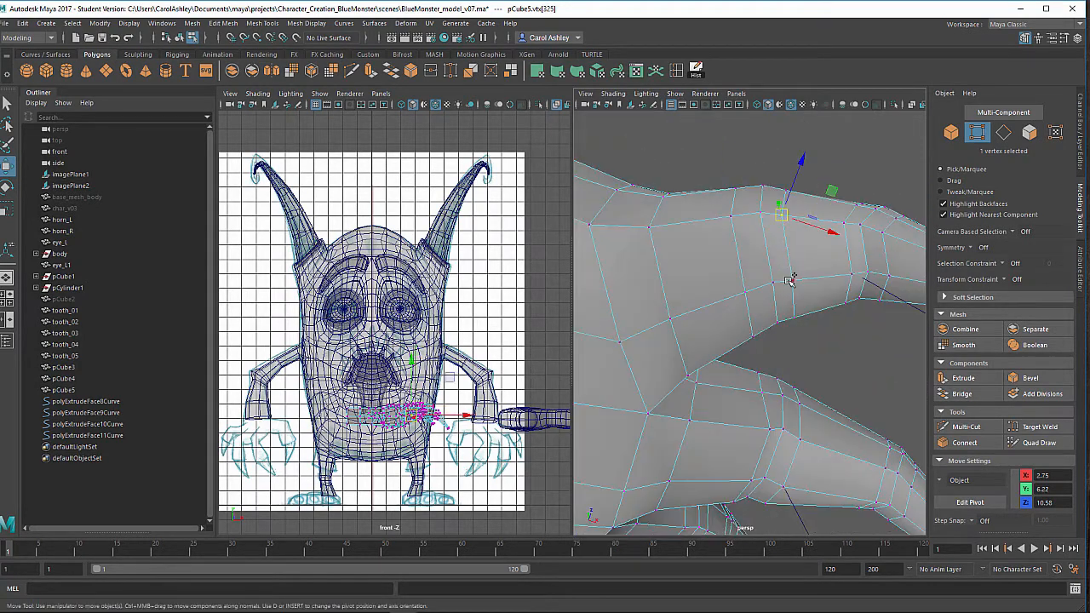
pyautogui.click(788, 277)
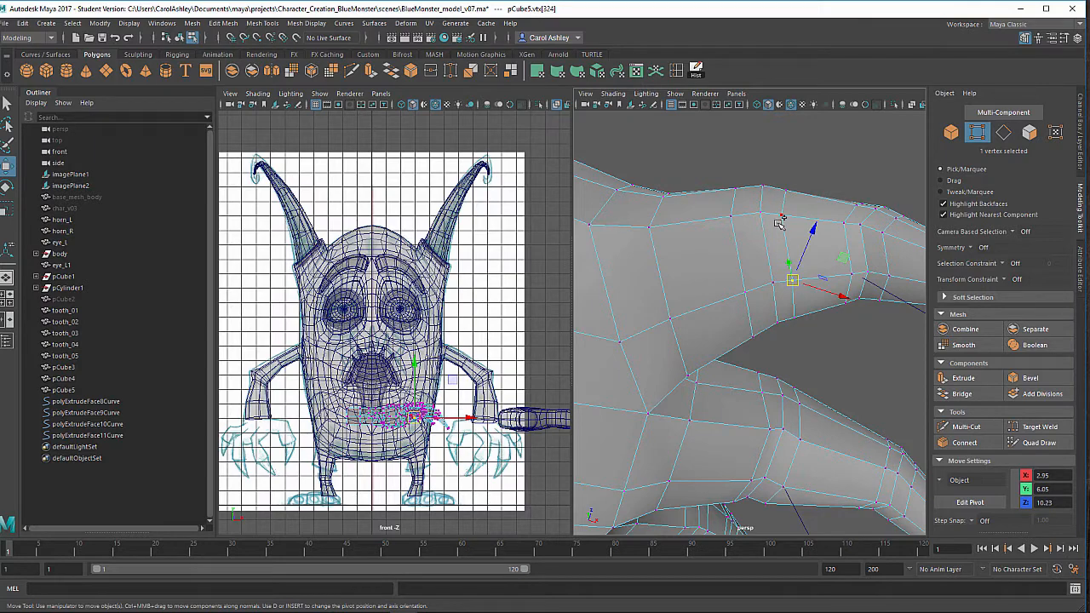
pyautogui.keyDown('shift'); pyautogui.click(781, 218); pyautogui.keyUp('shift')
pyautogui.keyDown('shift'); pyautogui.click(794, 319); pyautogui.keyUp('shift')
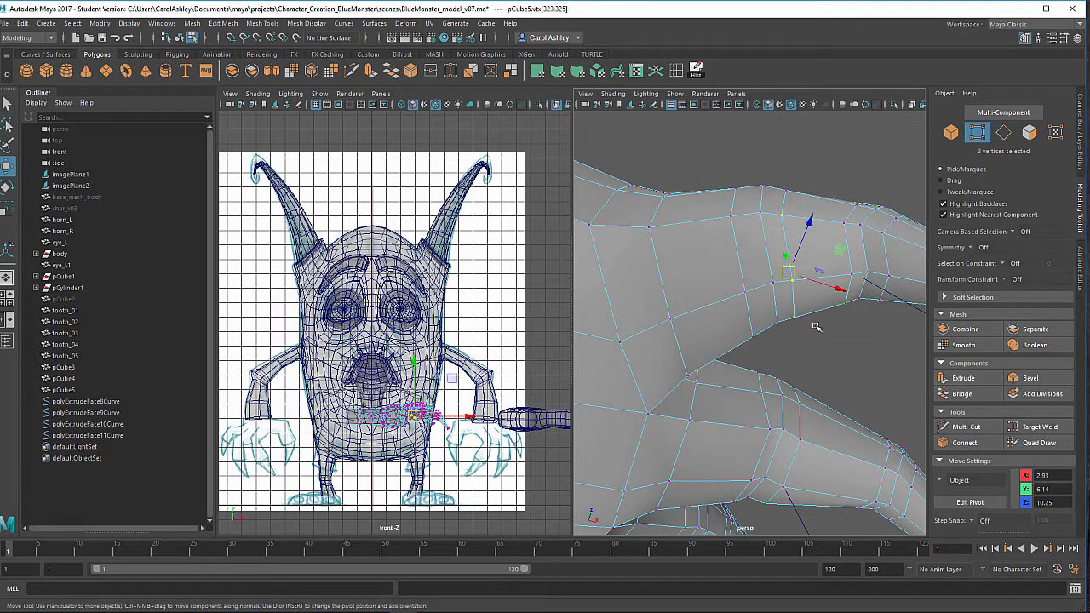
pyautogui.moveTo(794, 318)
pyautogui.keyDown('alt'); pyautogui.mouseDown()
pyautogui.moveTo(788, 328)
pyautogui.moveTo(787, 304)
pyautogui.mouseUp(); pyautogui.keyUp('alt')
pyautogui.keyDown('alt'); pyautogui.moveTo(788, 304); pyautogui.dragTo(740, 306); pyautogui.keyUp('alt')
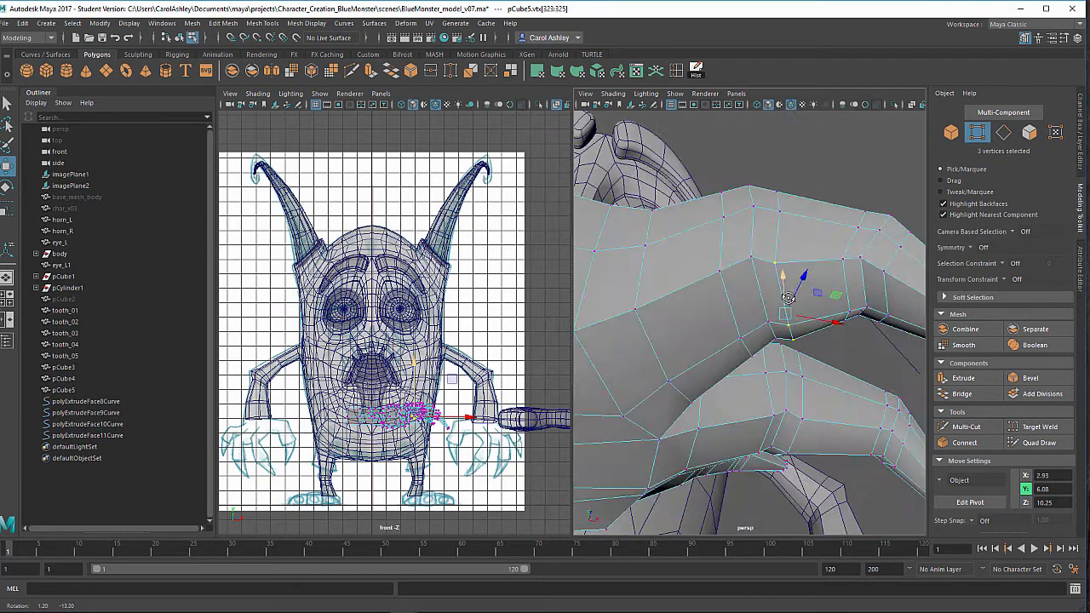
# Select the three side vertices on the rear loop of the outer finger's knuckle and shift them to about Z 10.12.
pyautogui.click(720, 271)
pyautogui.keyDown('shift'); pyautogui.click(743, 335); pyautogui.keyUp('shift')
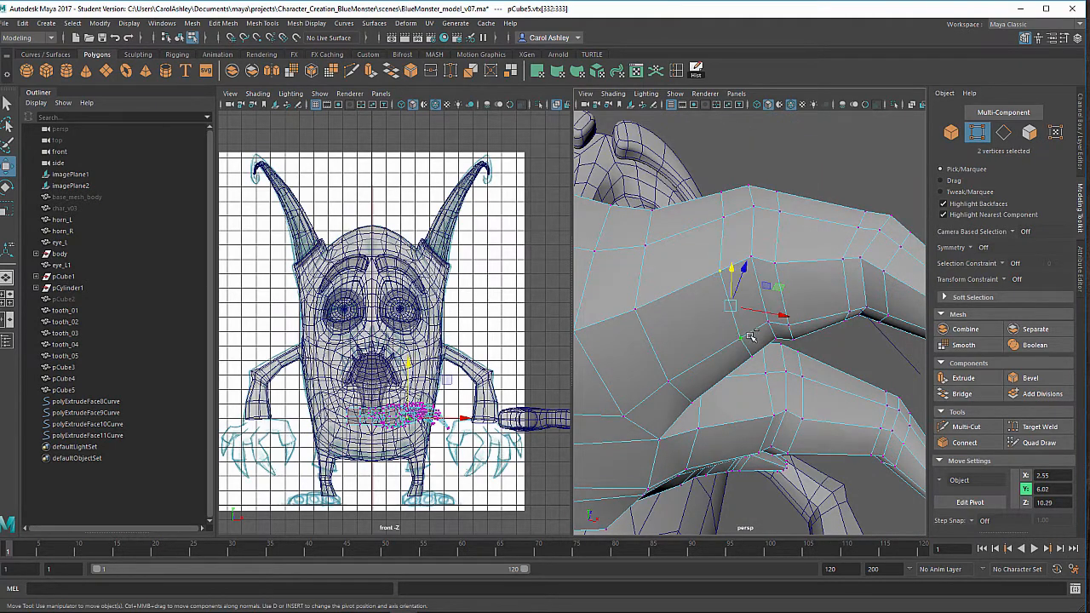
pyautogui.keyDown('alt'); pyautogui.moveTo(754, 348); pyautogui.dragTo(626, 332); pyautogui.keyUp('alt')
pyautogui.keyDown('shift'); pyautogui.click(772, 344); pyautogui.keyUp('shift')
pyautogui.keyDown('alt'); pyautogui.moveTo(634, 336); pyautogui.dragTo(779, 362); pyautogui.keyUp('alt')
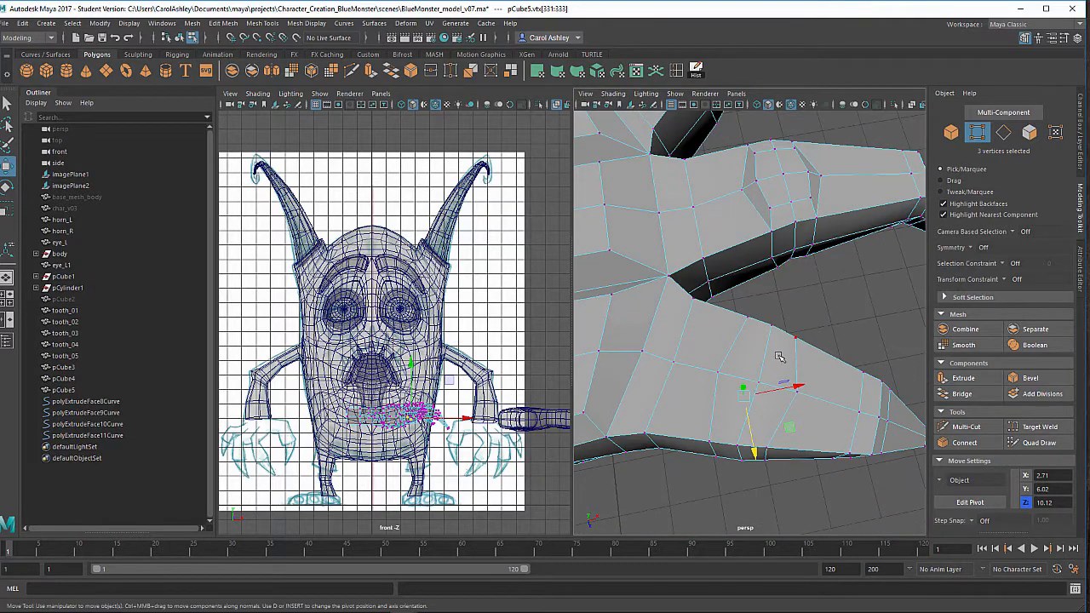
# Select the four faces on top of the outer finger's knuckle and extrude them slightly upward.
pyautogui.moveTo(778, 274); pyautogui.dragTo(778, 305, button='right')
pyautogui.click(782, 358)
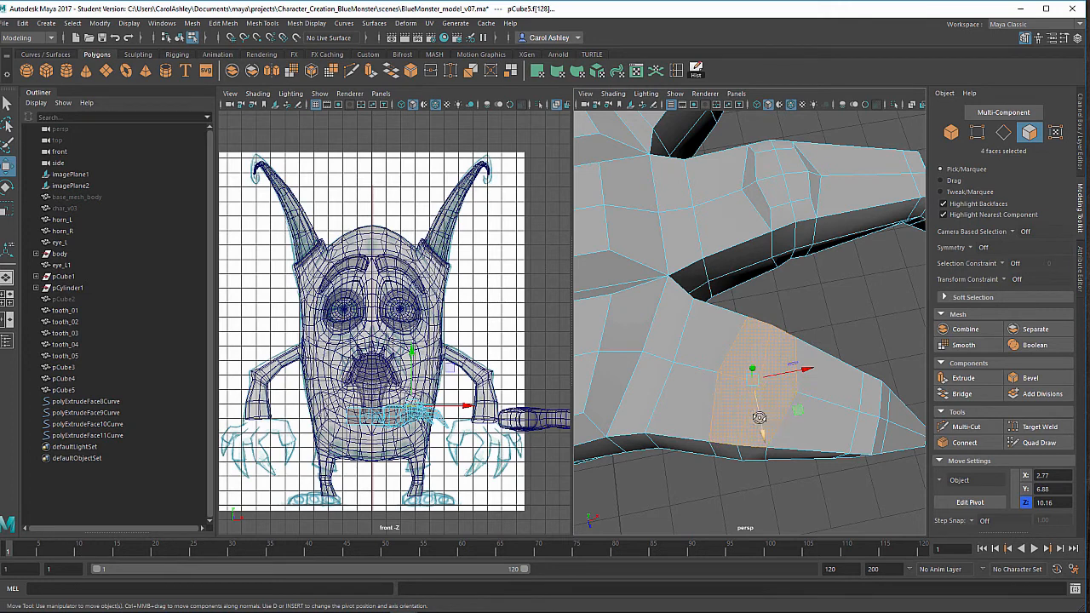
pyautogui.keyDown('alt'); pyautogui.moveTo(759, 418); pyautogui.dragTo(745, 412); pyautogui.keyUp('alt')
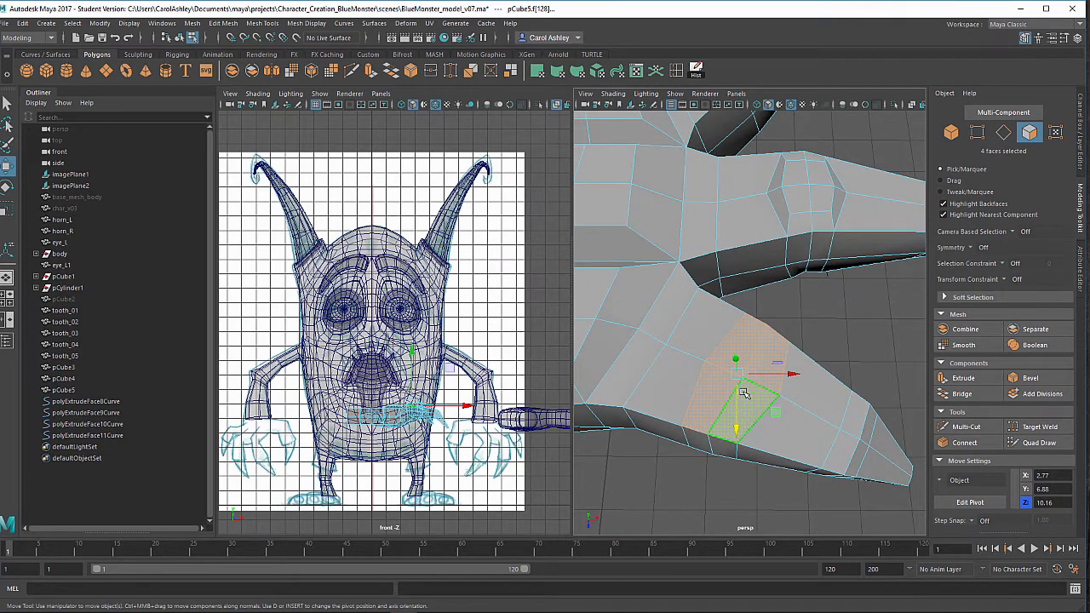
pyautogui.hotkey('ctrl', 'e')
pyautogui.keyDown('alt'); pyautogui.moveTo(761, 366); pyautogui.dragTo(764, 327); pyautogui.keyUp('alt')
pyautogui.moveTo(781, 304); pyautogui.dragTo(696, 412)
pyautogui.click(791, 279)
# Move the top centre vertices around the knuckle of the finger nearest the body, to about X 2.44 at the rear and X 2.88 at the front.
pyautogui.keyDown('alt'); pyautogui.moveTo(722, 355); pyautogui.dragTo(778, 397); pyautogui.keyUp('alt')
pyautogui.moveTo(792, 274); pyautogui.dragTo(739, 291, button='right')
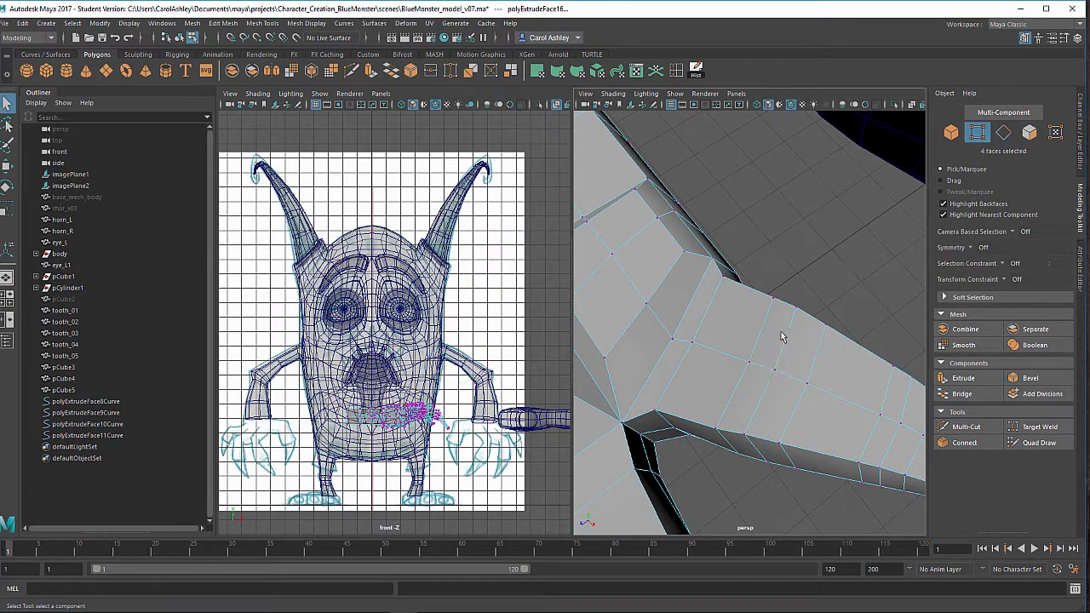
pyautogui.press('w')
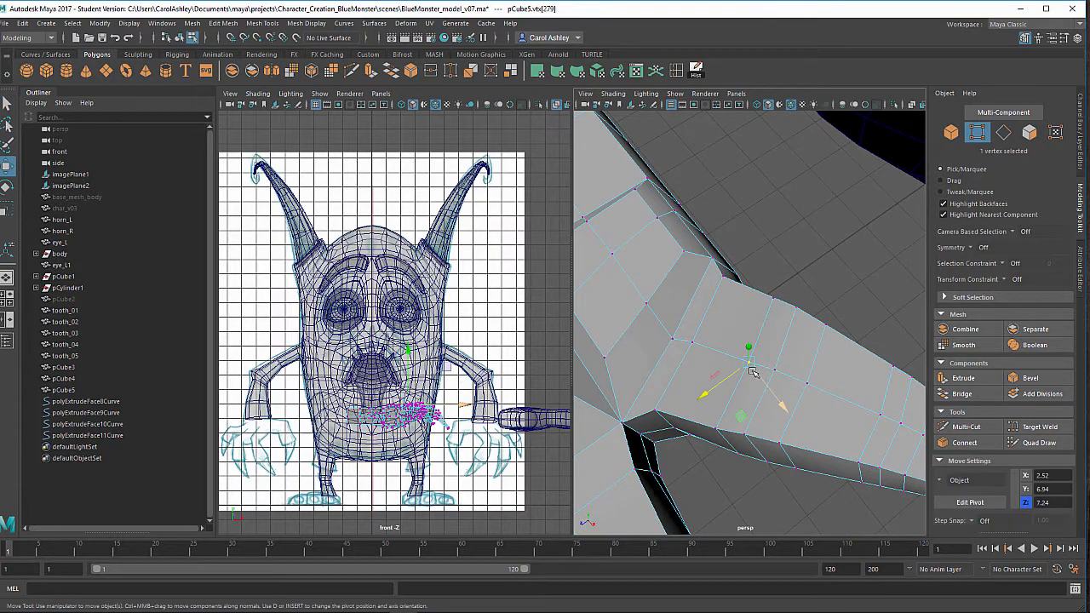
pyautogui.moveTo(753, 368); pyautogui.dragTo(743, 364)
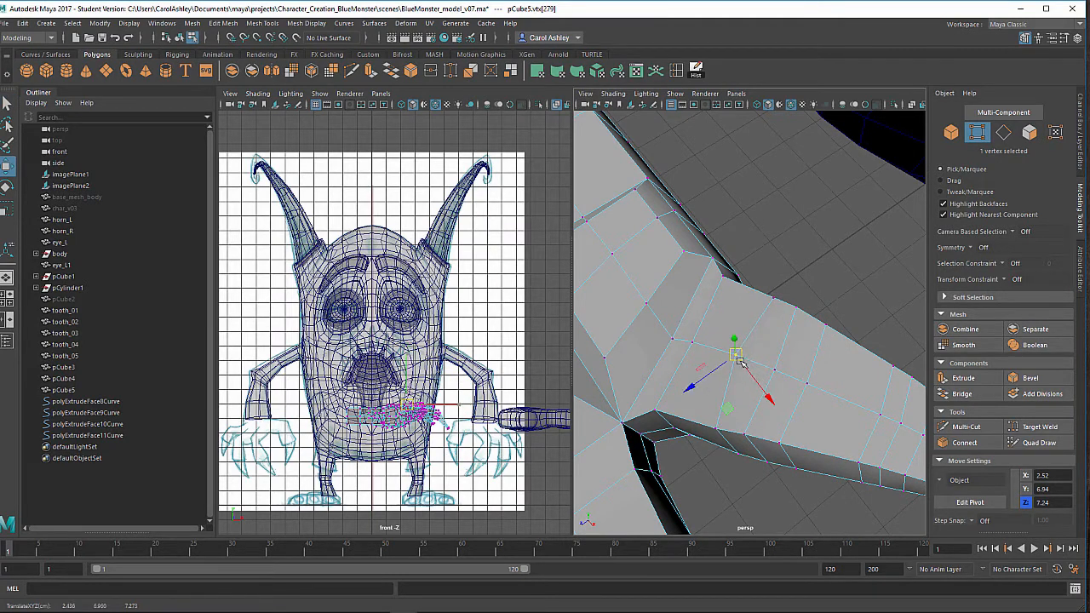
pyautogui.click(807, 384)
pyautogui.keyDown('alt'); pyautogui.moveTo(819, 410); pyautogui.dragTo(782, 422); pyautogui.keyUp('alt')
pyautogui.click(742, 414)
pyautogui.click(836, 352)
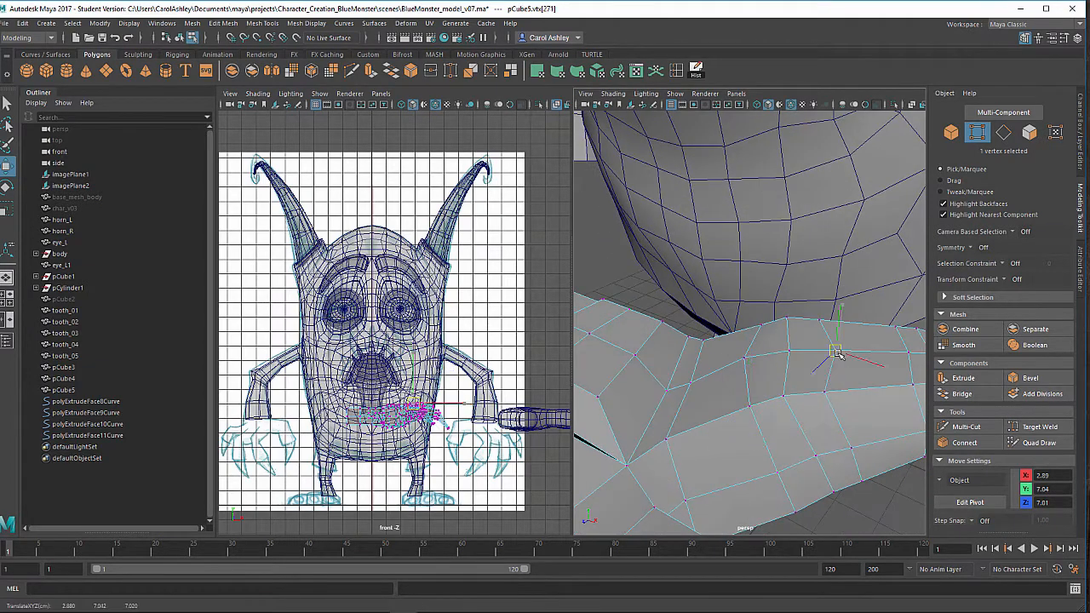
pyautogui.keyDown('alt'); pyautogui.moveTo(835, 354); pyautogui.dragTo(755, 353); pyautogui.keyUp('alt')
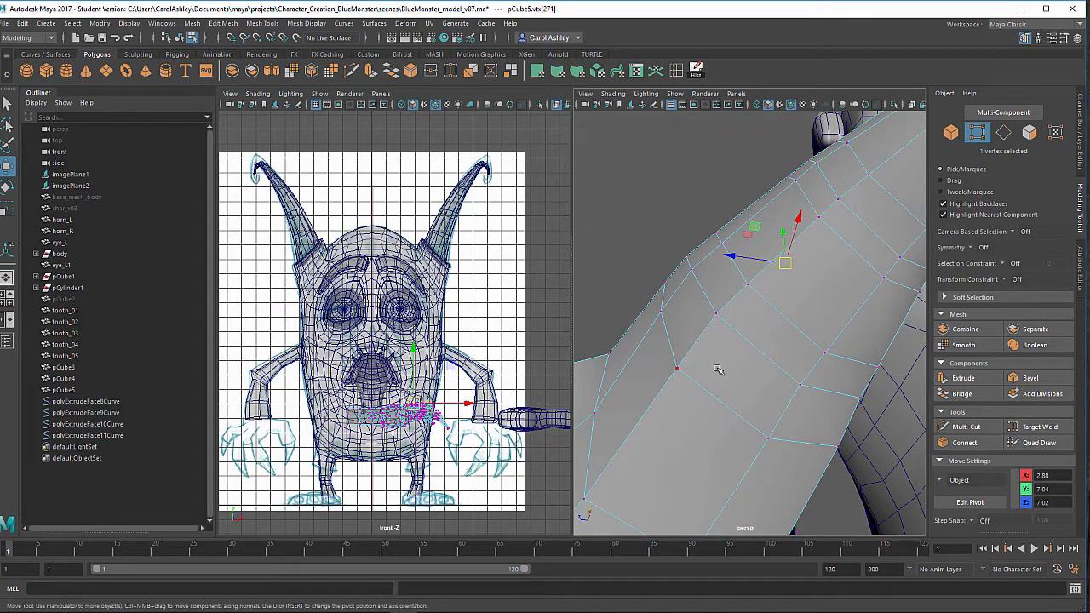
# Select the three side vertices on the rear loop of this finger's knuckle and move them to about X 2.82.
pyautogui.click(717, 369)
pyautogui.keyDown('shift'); pyautogui.click(757, 427); pyautogui.keyUp('shift')
pyautogui.keyDown('shift'); pyautogui.click(823, 439); pyautogui.keyUp('shift')
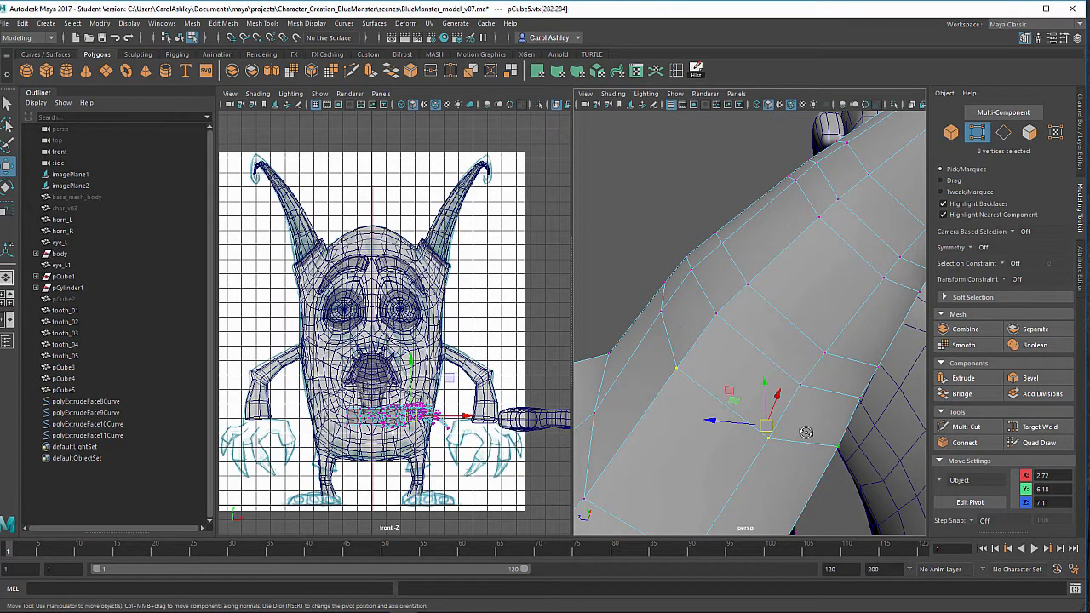
pyautogui.keyDown('alt'); pyautogui.moveTo(806, 432); pyautogui.dragTo(819, 499); pyautogui.keyUp('alt')
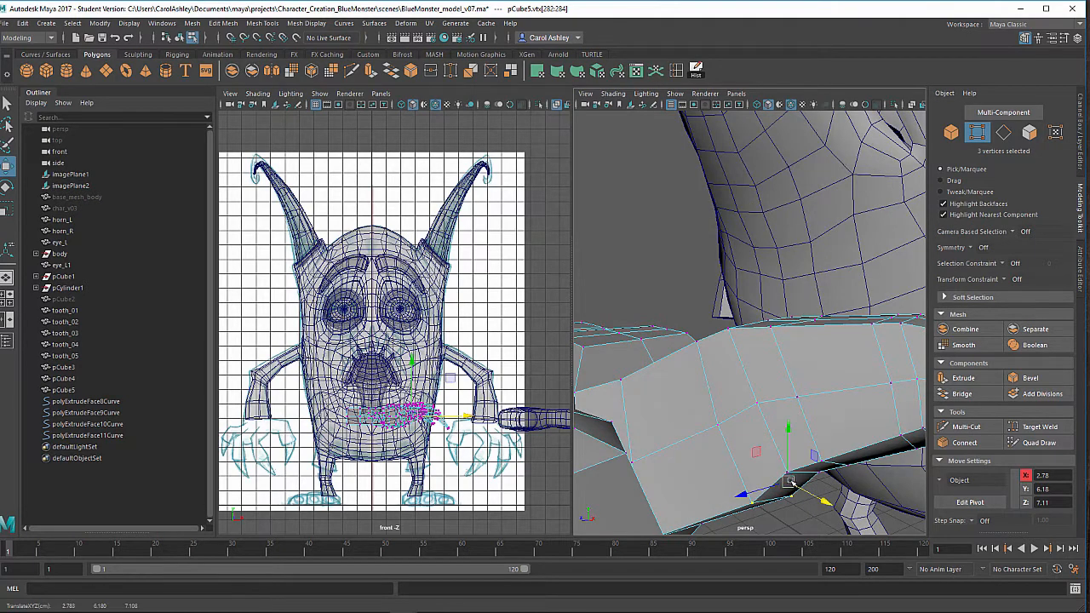
pyautogui.moveTo(788, 465); pyautogui.dragTo(741, 393)
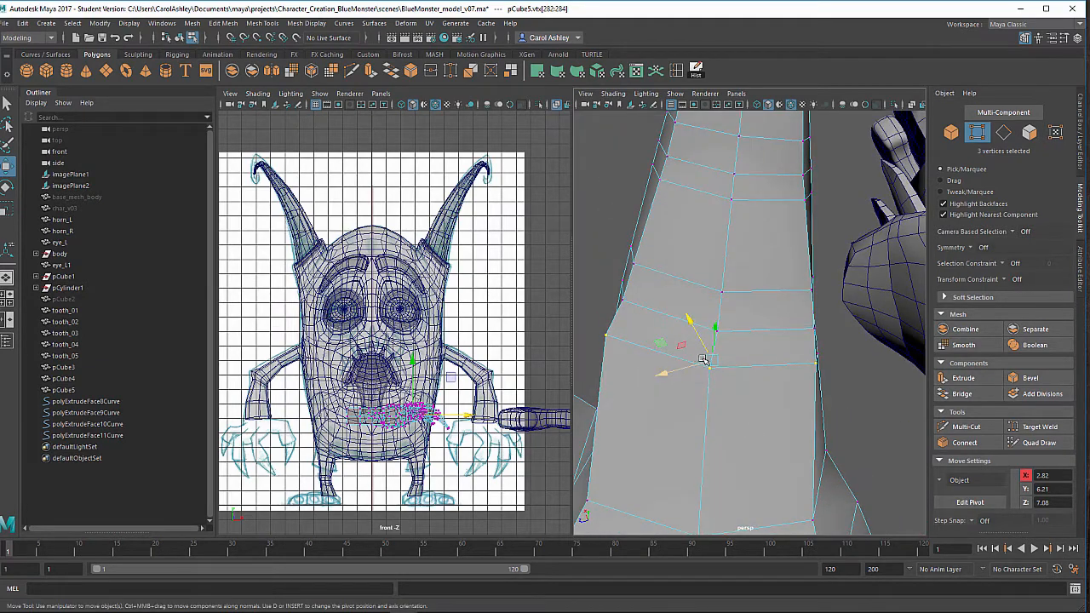
pyautogui.moveTo(703, 360); pyautogui.dragTo(766, 383)
# Select the three side vertices on the front loop of the same knuckle and shift them along X.
pyautogui.click(764, 371)
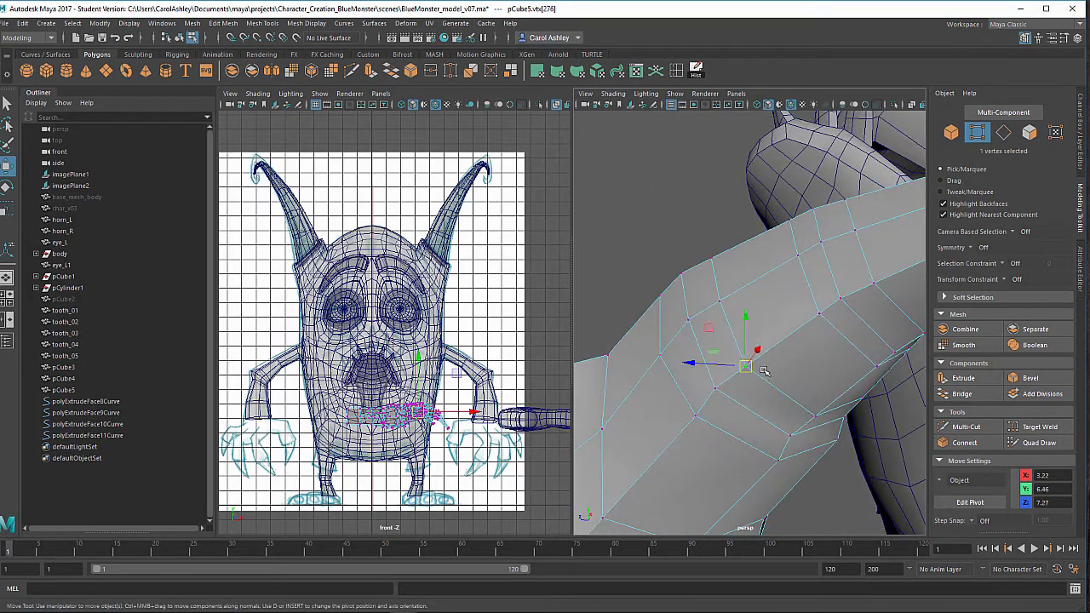
pyautogui.keyDown('shift'); pyautogui.click(815, 415); pyautogui.keyUp('shift')
pyautogui.keyDown('alt'); pyautogui.moveTo(815, 415); pyautogui.dragTo(766, 388); pyautogui.keyUp('alt')
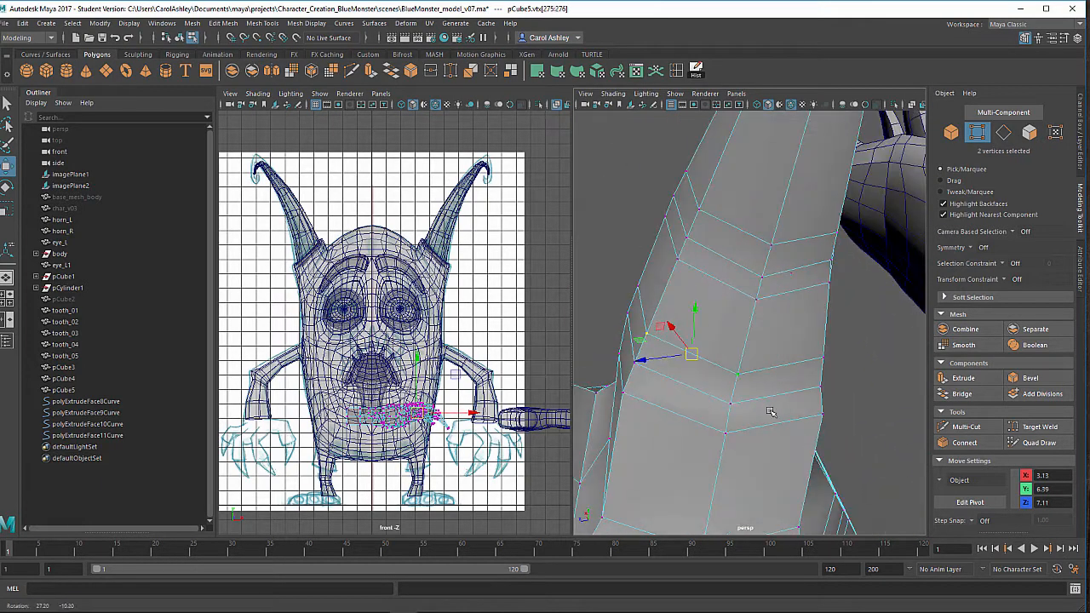
pyautogui.keyDown('shift'); pyautogui.click(799, 346); pyautogui.keyUp('shift')
pyautogui.keyDown('alt'); pyautogui.moveTo(799, 349); pyautogui.dragTo(891, 377); pyautogui.keyUp('alt')
# Select the four faces on top of this knuckle and extrude them outward by about 0.067 in Local Translate Z.
pyautogui.moveTo(786, 358); pyautogui.dragTo(784, 306, button='right')
pyautogui.keyDown('shift'); pyautogui.click(802, 356); pyautogui.keyUp('shift')
pyautogui.keyDown('shift'); pyautogui.click(760, 354); pyautogui.keyUp('shift')
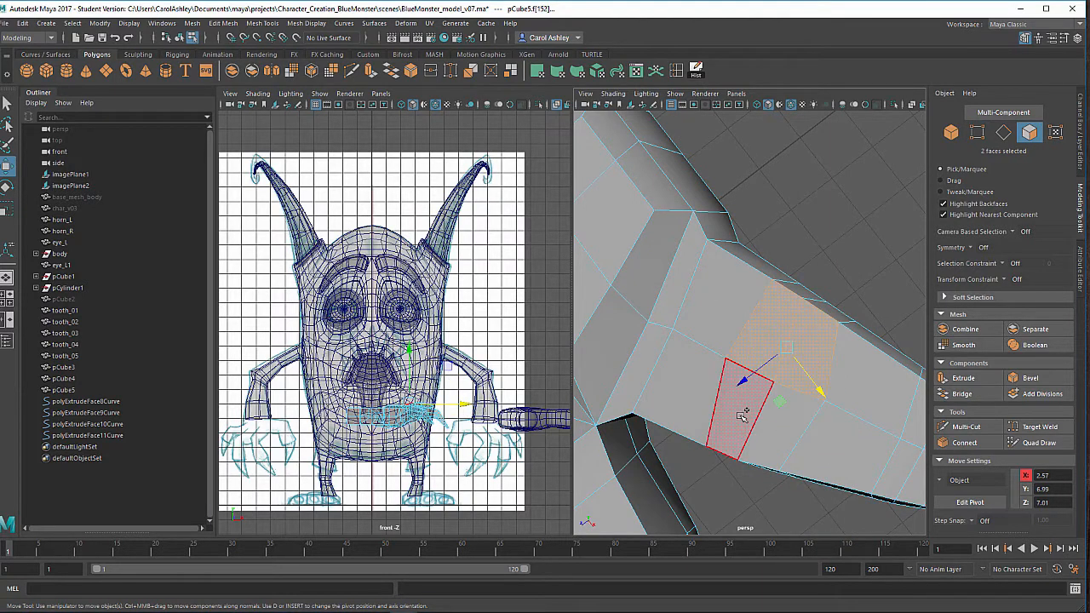
pyautogui.keyDown('shift'); pyautogui.click(744, 415); pyautogui.keyUp('shift')
pyautogui.keyDown('shift'); pyautogui.click(773, 434); pyautogui.keyUp('shift')
pyautogui.keyDown('alt'); pyautogui.moveTo(773, 433); pyautogui.dragTo(733, 418); pyautogui.keyUp('alt')
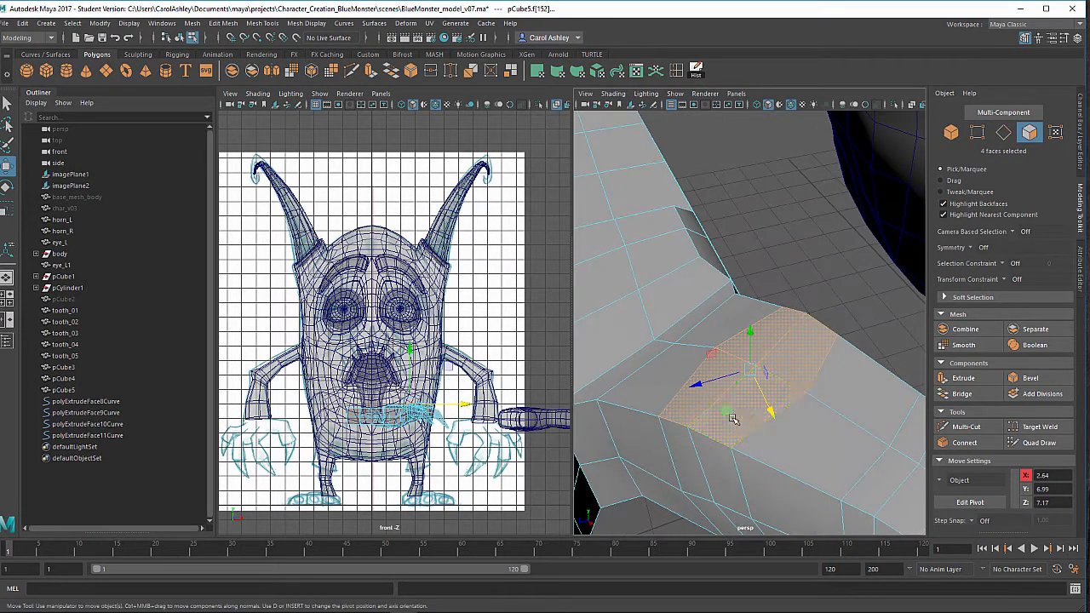
pyautogui.hotkey('ctrl', 'e')
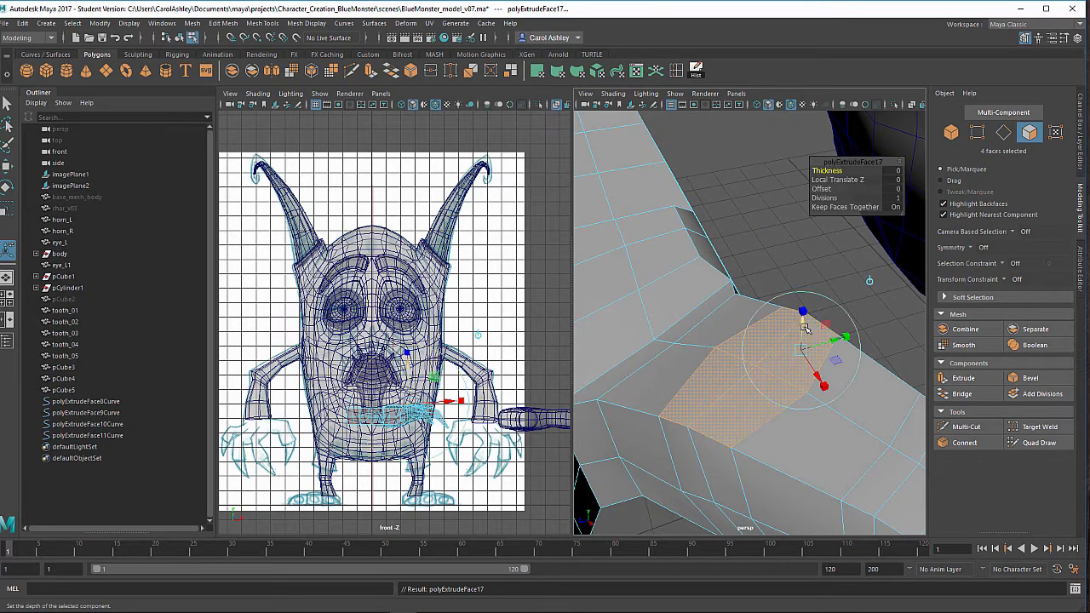
pyautogui.moveTo(804, 327); pyautogui.dragTo(627, 321)
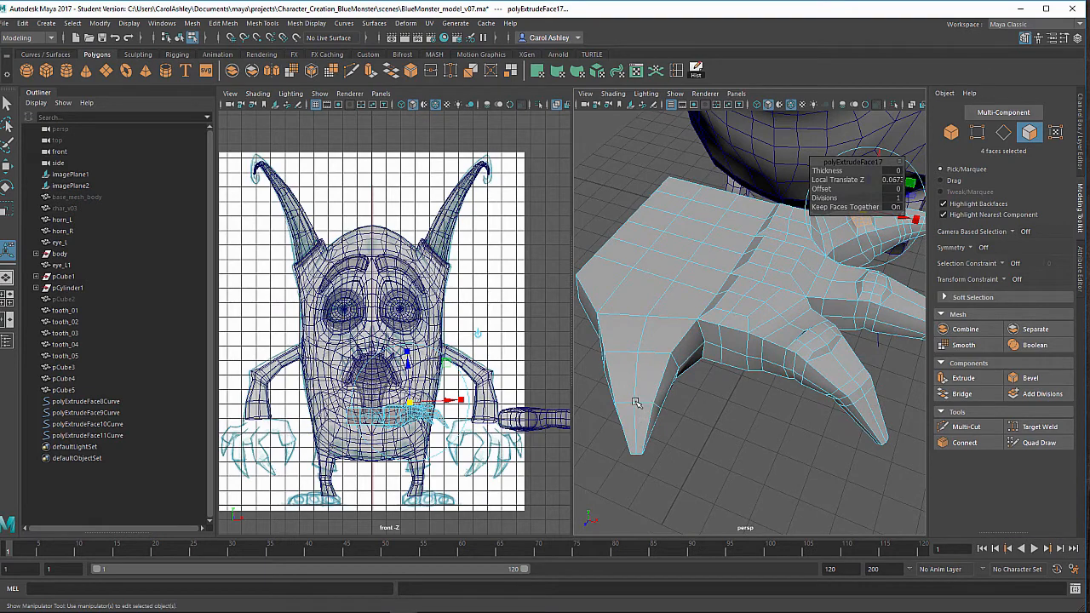
# Select the inner vertices across the back of the hand together with the top centre vertices of the base knuckles.
pyautogui.keyDown('alt'); pyautogui.moveTo(636, 383); pyautogui.dragTo(761, 380); pyautogui.keyUp('alt')
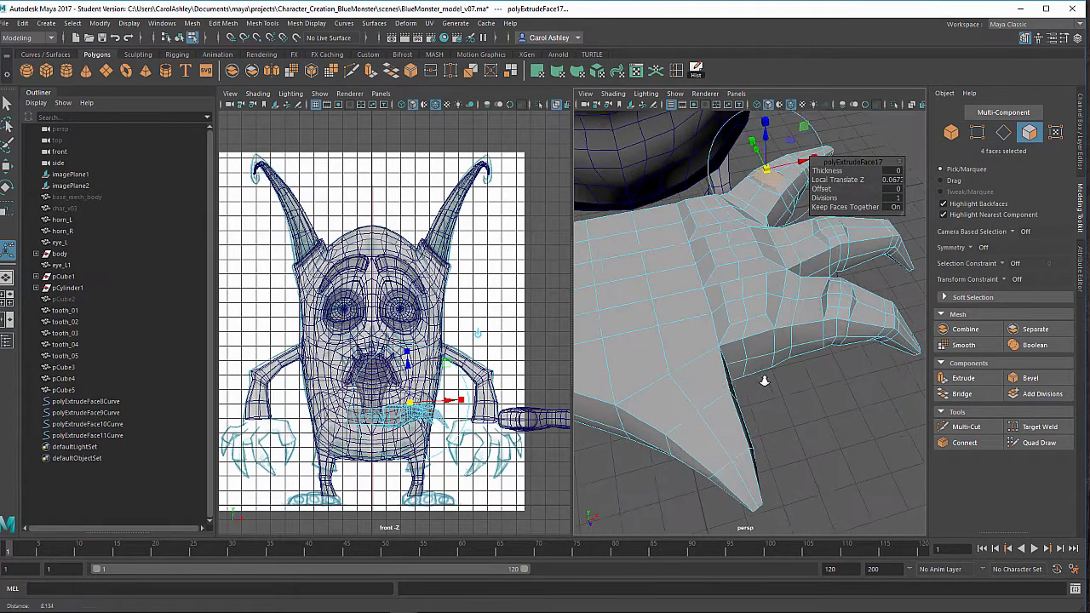
pyautogui.keyDown('alt'); pyautogui.moveTo(762, 380); pyautogui.dragTo(842, 385, button='right'); pyautogui.keyUp('alt')
pyautogui.keyDown('alt'); pyautogui.moveTo(843, 385); pyautogui.dragTo(705, 353); pyautogui.keyUp('alt')
pyautogui.scroll(-3, 698, 388)
pyautogui.moveTo(705, 352); pyautogui.dragTo(674, 310, button='right')
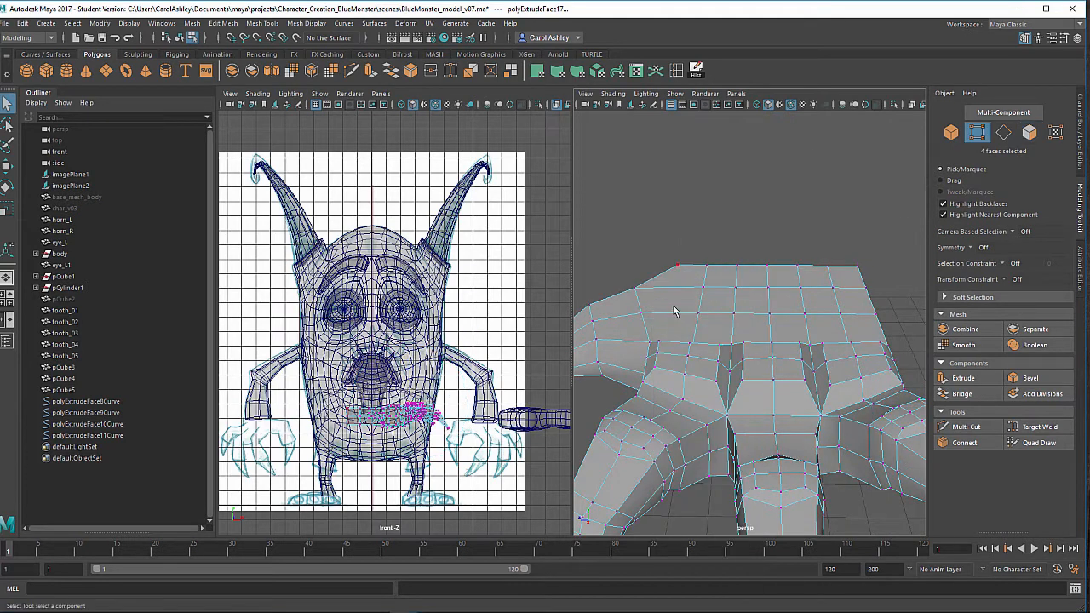
pyautogui.click(686, 378)
pyautogui.keyDown('alt'); pyautogui.moveTo(705, 385); pyautogui.dragTo(705, 402); pyautogui.keyUp('alt')
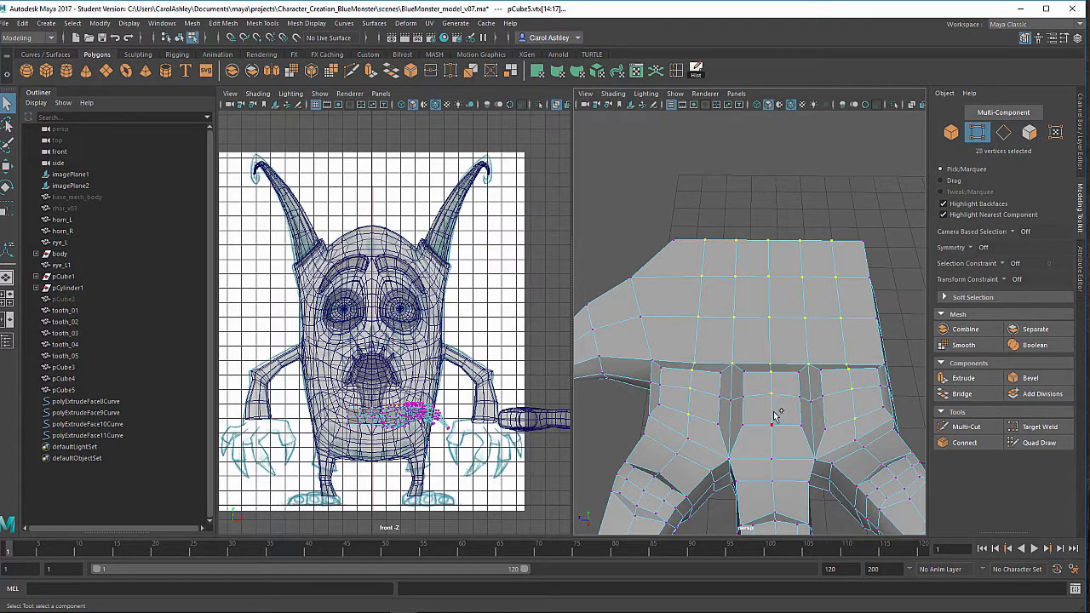
pyautogui.keyDown('alt'); pyautogui.moveTo(785, 426); pyautogui.dragTo(785, 398); pyautogui.keyUp('alt')
# Add the missing base knuckle vertices to the selection and lower the whole group to about Y 6.88.
pyautogui.press('w')
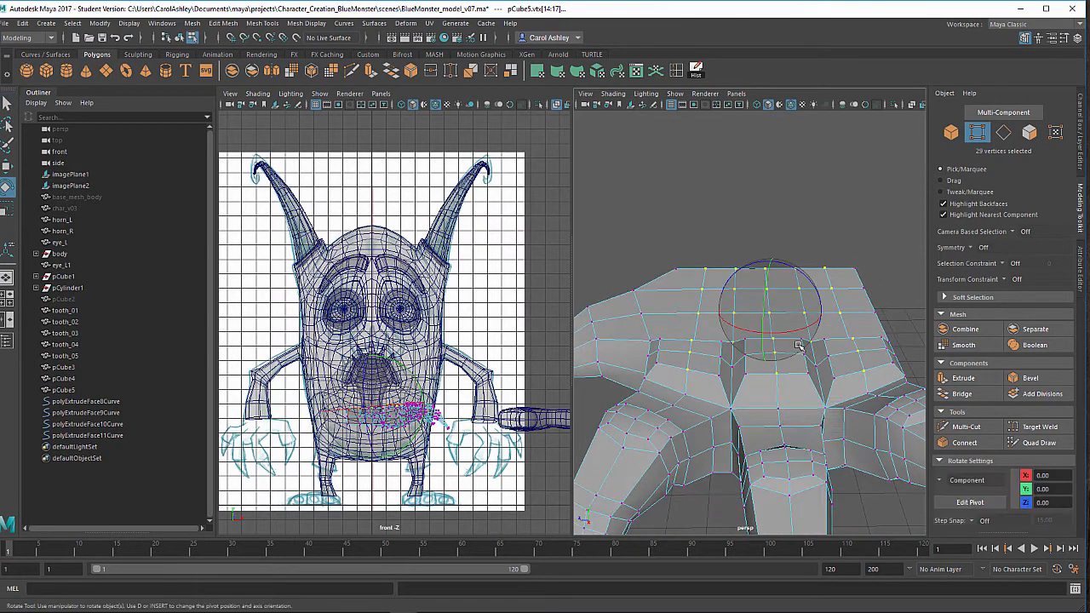
pyautogui.moveTo(774, 276); pyautogui.dragTo(722, 307)
pyautogui.keyDown('alt'); pyautogui.moveTo(721, 308); pyautogui.dragTo(730, 345, button='right'); pyautogui.keyUp('alt')
pyautogui.keyDown('alt'); pyautogui.moveTo(729, 346); pyautogui.dragTo(786, 361); pyautogui.keyUp('alt')
pyautogui.keyDown('alt'); pyautogui.moveTo(775, 336); pyautogui.dragTo(740, 318, button='middle'); pyautogui.keyUp('alt')
pyautogui.keyDown('alt'); pyautogui.moveTo(726, 350); pyautogui.dragTo(704, 360); pyautogui.keyUp('alt')
pyautogui.moveTo(727, 196); pyautogui.dragTo(726, 207)
pyautogui.keyDown('alt'); pyautogui.moveTo(694, 341); pyautogui.dragTo(701, 274); pyautogui.keyUp('alt')
pyautogui.keyDown('shift'); pyautogui.click(717, 265); pyautogui.keyUp('shift')
pyautogui.keyDown('alt'); pyautogui.moveTo(777, 309); pyautogui.dragTo(731, 325); pyautogui.keyUp('alt')
pyautogui.keyDown('alt'); pyautogui.moveTo(840, 282); pyautogui.dragTo(715, 265); pyautogui.keyUp('alt')
pyautogui.keyDown('alt'); pyautogui.moveTo(698, 226); pyautogui.dragTo(722, 307); pyautogui.keyUp('alt')
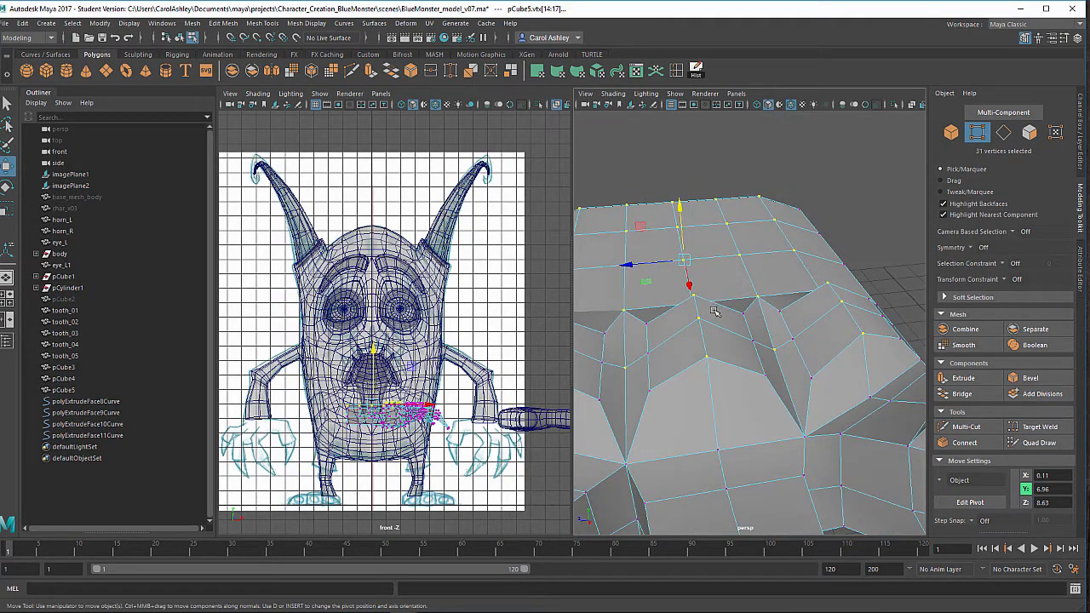
pyautogui.moveTo(682, 231); pyautogui.dragTo(682, 238)
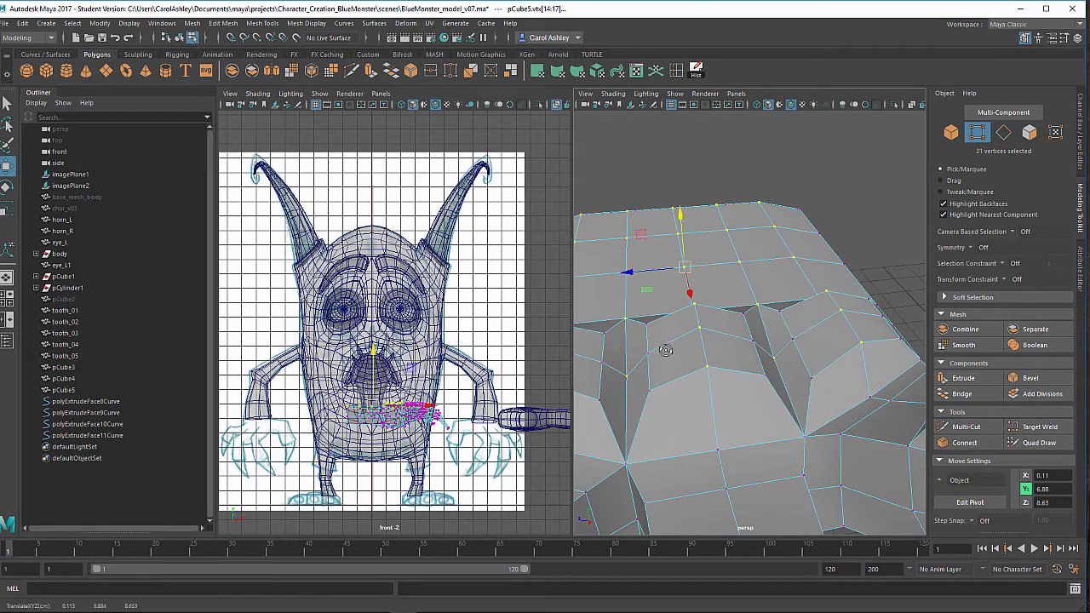
# Extend the selection with the side vertices of the three base knuckles and raise the group to about Y 7.03.
pyautogui.keyDown('alt'); pyautogui.moveTo(666, 349); pyautogui.dragTo(664, 357); pyautogui.keyUp('alt')
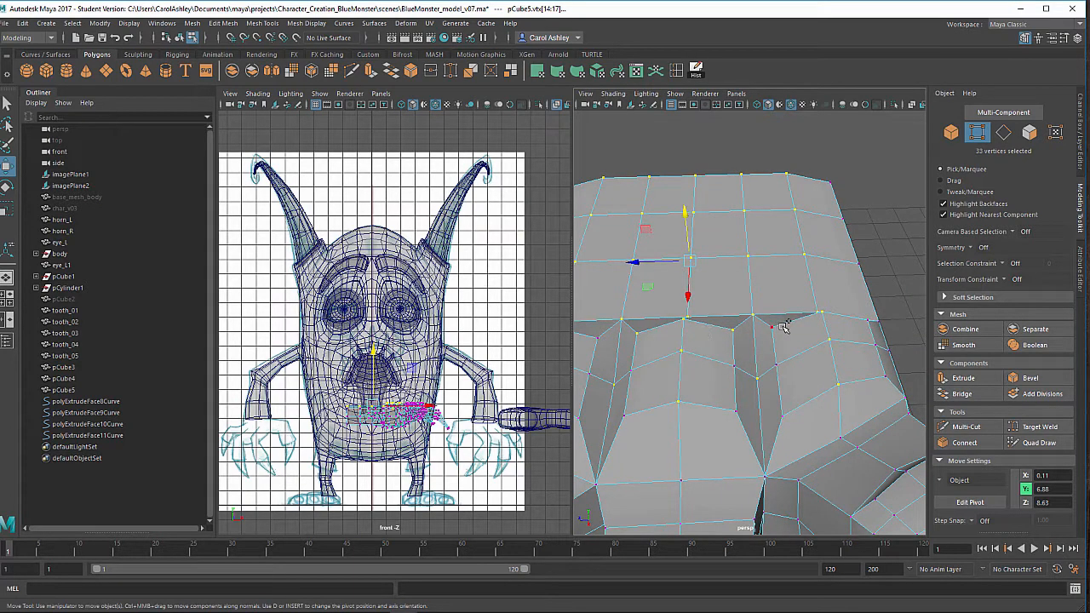
pyautogui.keyDown('alt'); pyautogui.moveTo(809, 376); pyautogui.dragTo(819, 397); pyautogui.keyUp('alt')
pyautogui.keyDown('shift'); pyautogui.click(863, 346); pyautogui.keyUp('shift')
pyautogui.keyDown('alt'); pyautogui.moveTo(778, 370); pyautogui.dragTo(878, 356, button='middle'); pyautogui.keyUp('alt')
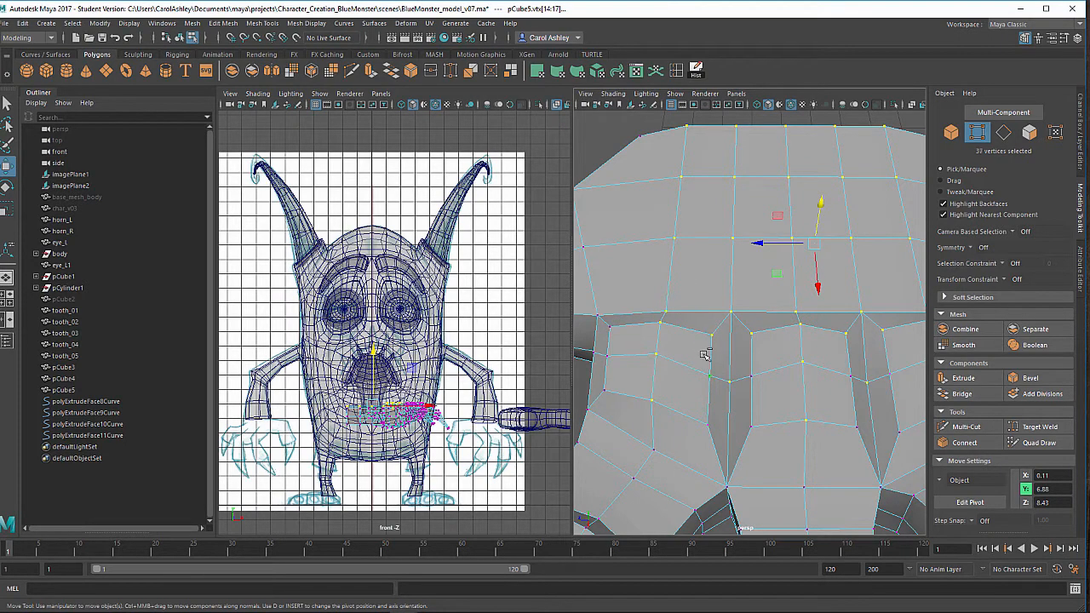
pyautogui.keyDown('alt'); pyautogui.moveTo(848, 395); pyautogui.dragTo(783, 395, button='middle'); pyautogui.keyUp('alt')
pyautogui.keyDown('shift'); pyautogui.click(822, 374); pyautogui.keyUp('shift')
pyautogui.keyDown('alt'); pyautogui.moveTo(716, 386); pyautogui.dragTo(762, 384, button='middle'); pyautogui.keyUp('alt')
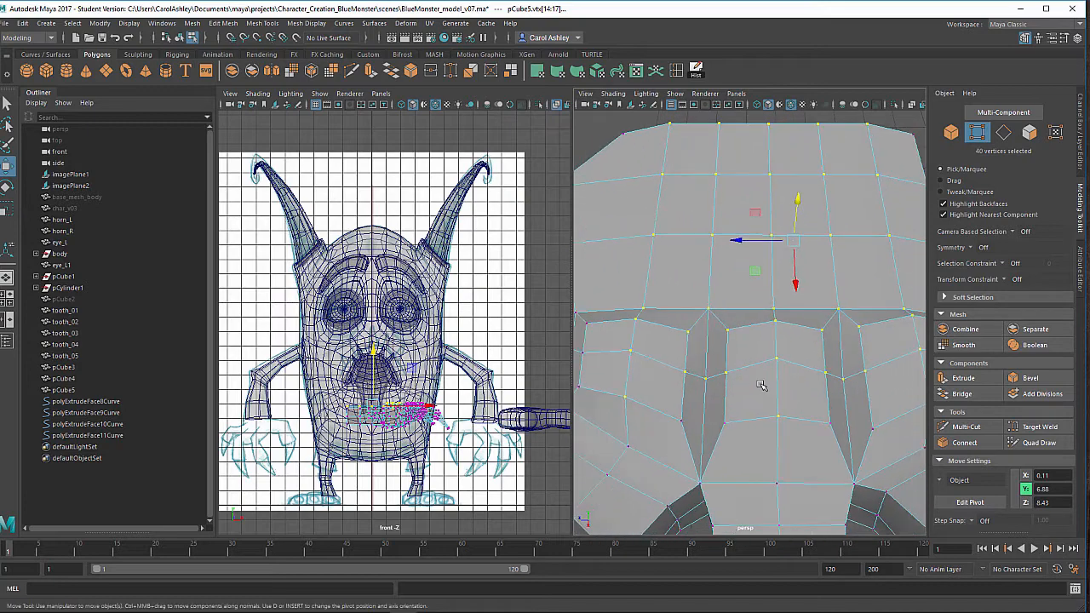
pyautogui.keyDown('alt'); pyautogui.moveTo(761, 384); pyautogui.dragTo(747, 319, button='right'); pyautogui.keyUp('alt')
pyautogui.moveTo(780, 242); pyautogui.dragTo(741, 311)
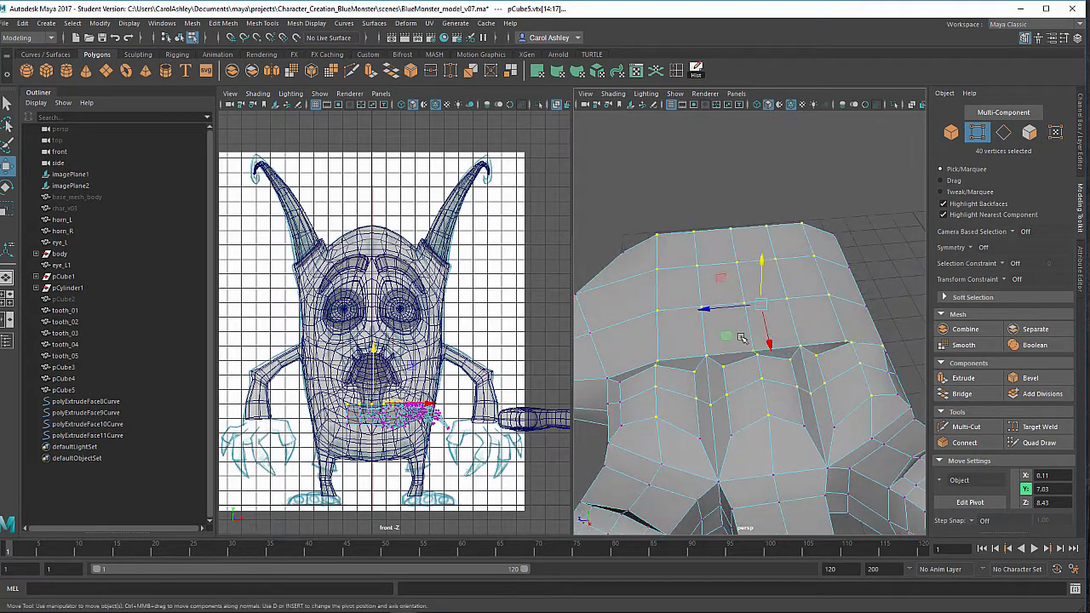
# Select the four vertices of the centre row along the back of the hand and raise them to about Y 7.10.
pyautogui.click(740, 310)
pyautogui.click(749, 327)
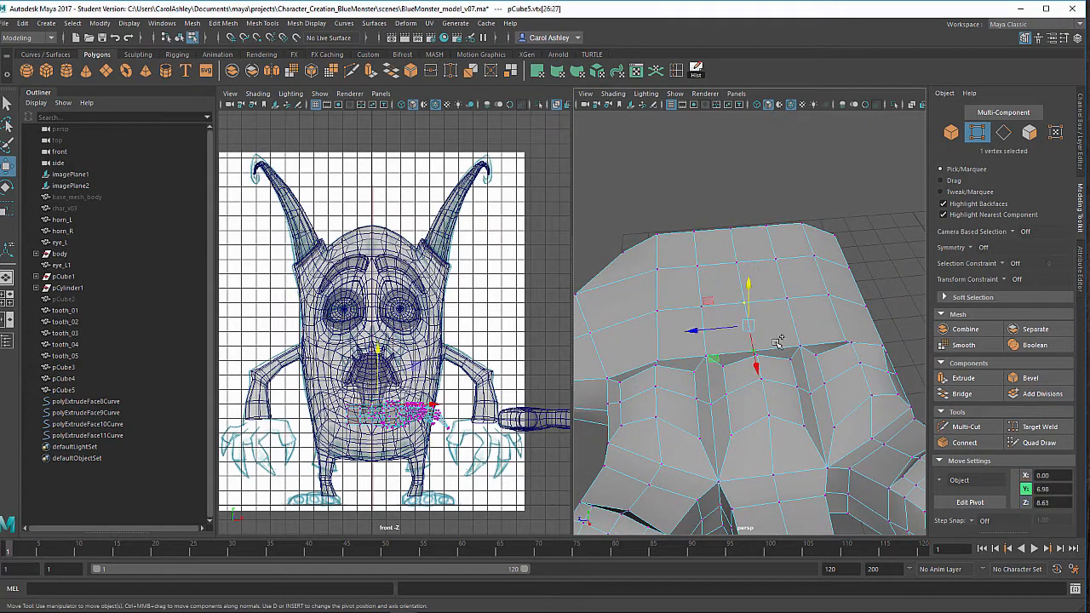
pyautogui.keyDown('shift'); pyautogui.click(737, 234); pyautogui.keyUp('shift')
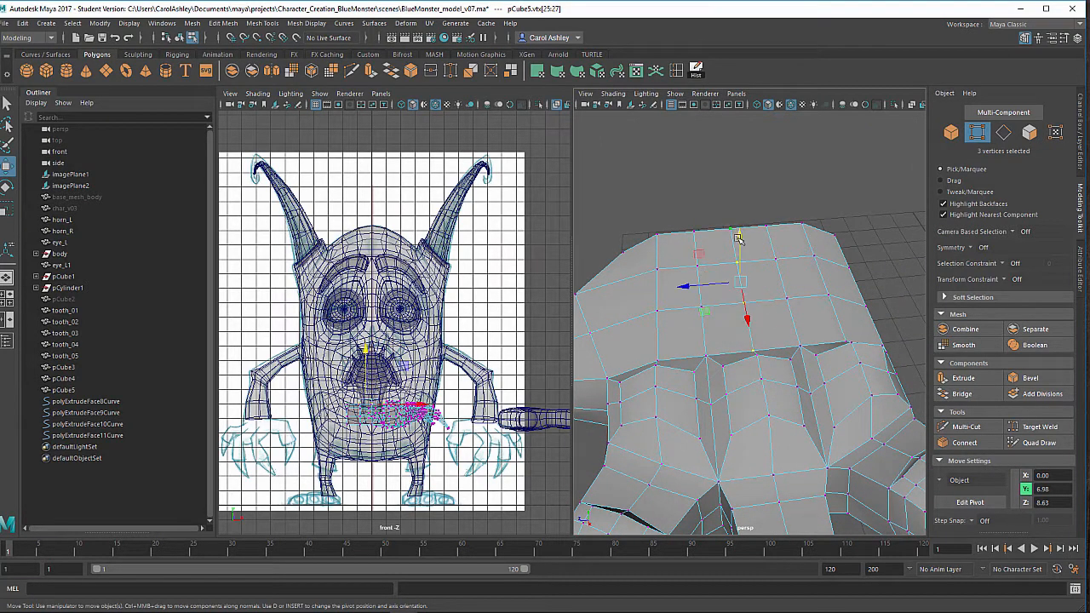
pyautogui.moveTo(739, 249); pyautogui.dragTo(740, 245)
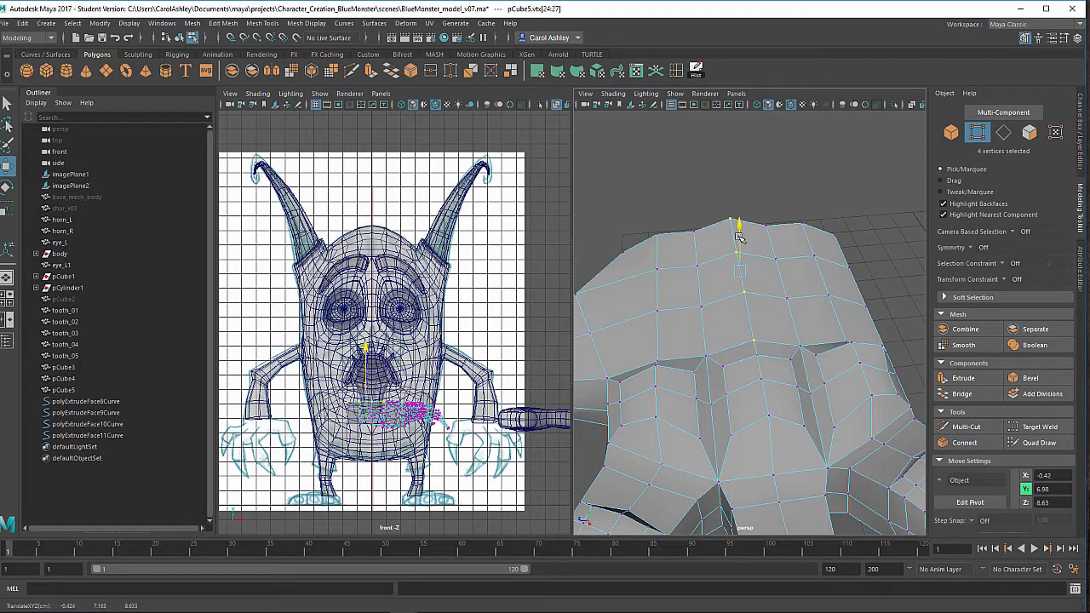
# Select the six inner vertices in the rows beside the centre row and raise them to about Y 7.05.
pyautogui.keyDown('shift'); pyautogui.click(714, 301); pyautogui.keyUp('shift')
pyautogui.keyDown('shift'); pyautogui.click(713, 264); pyautogui.keyUp('shift')
pyautogui.keyDown('shift'); pyautogui.click(794, 259); pyautogui.keyUp('shift')
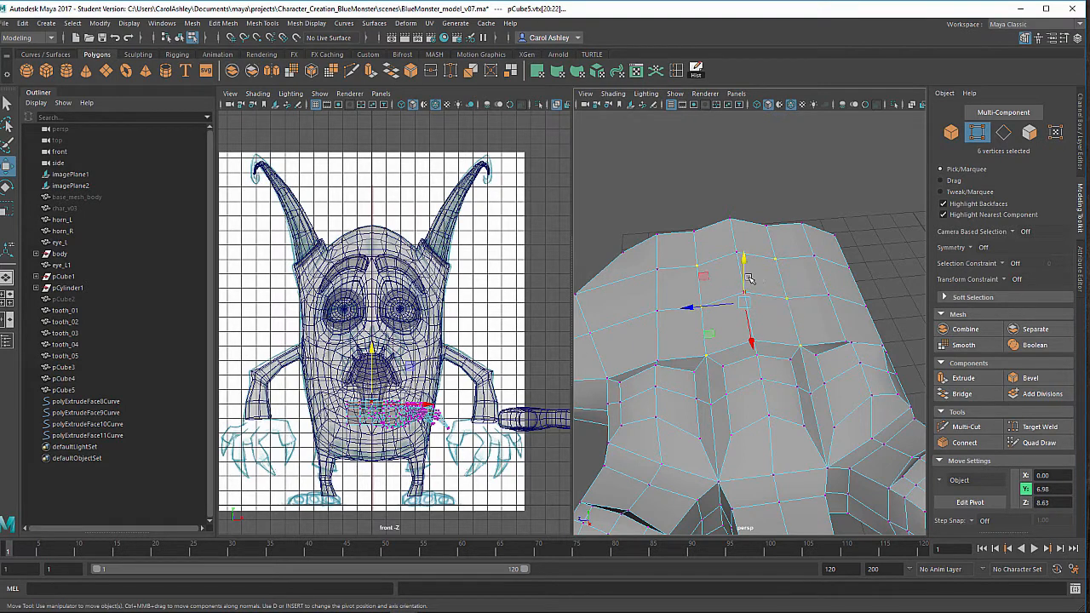
pyautogui.moveTo(749, 278)
pyautogui.mouseDown()
pyautogui.moveTo(742, 246)
pyautogui.moveTo(746, 271)
pyautogui.mouseUp()
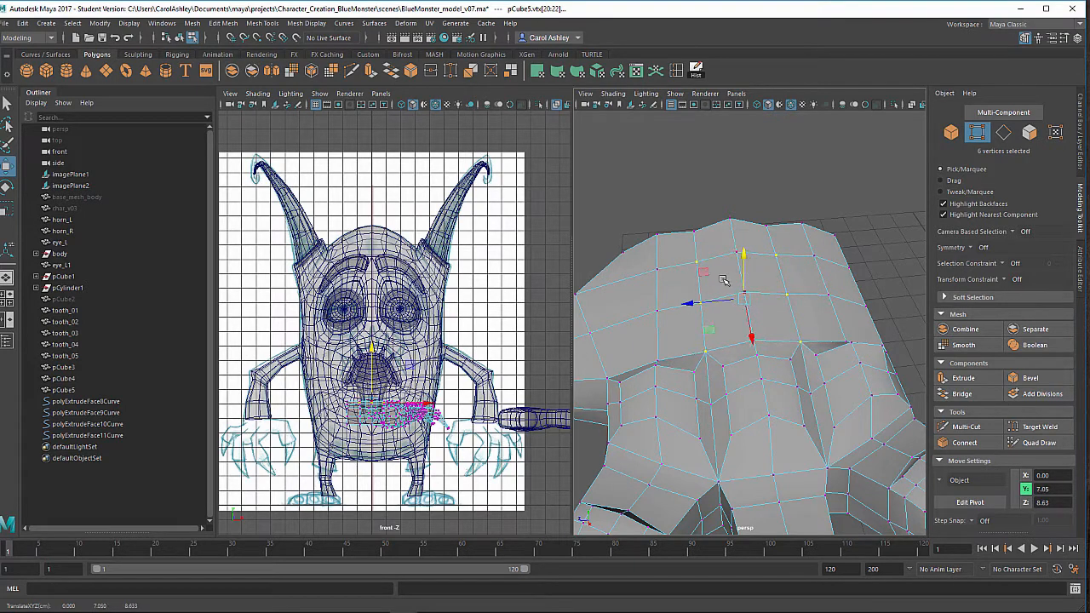
# Deselect the two vertices nearest the fingers and raise the remaining four beside the centre row to about Y 7.13.
pyautogui.moveTo(773, 350); pyautogui.dragTo(787, 330, button='middle')
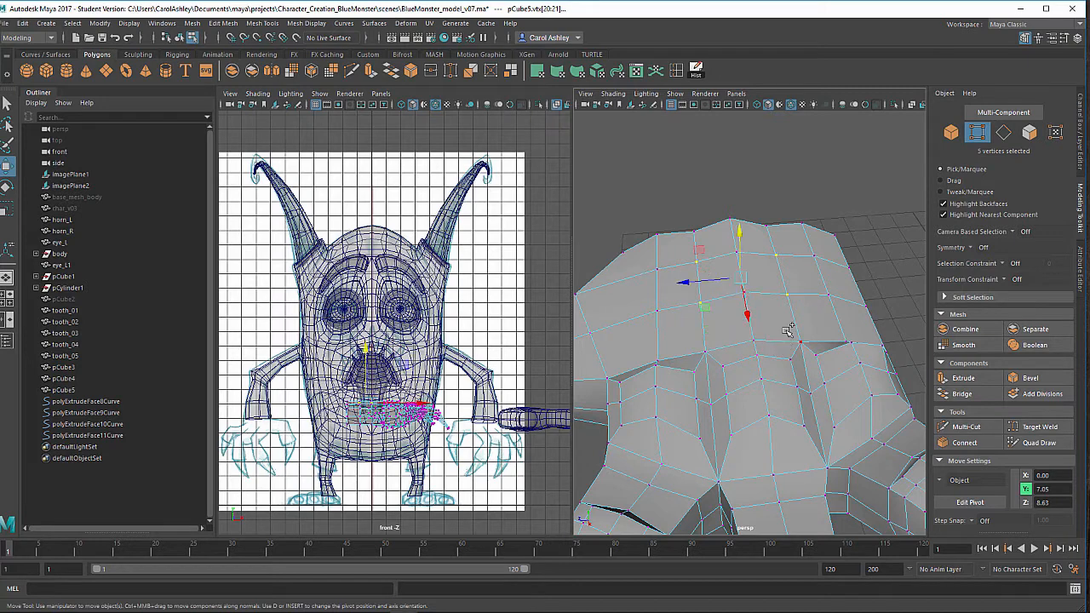
pyautogui.moveTo(740, 255); pyautogui.dragTo(740, 248)
pyautogui.keyDown('alt'); pyautogui.moveTo(732, 318); pyautogui.dragTo(732, 291); pyautogui.keyUp('alt')
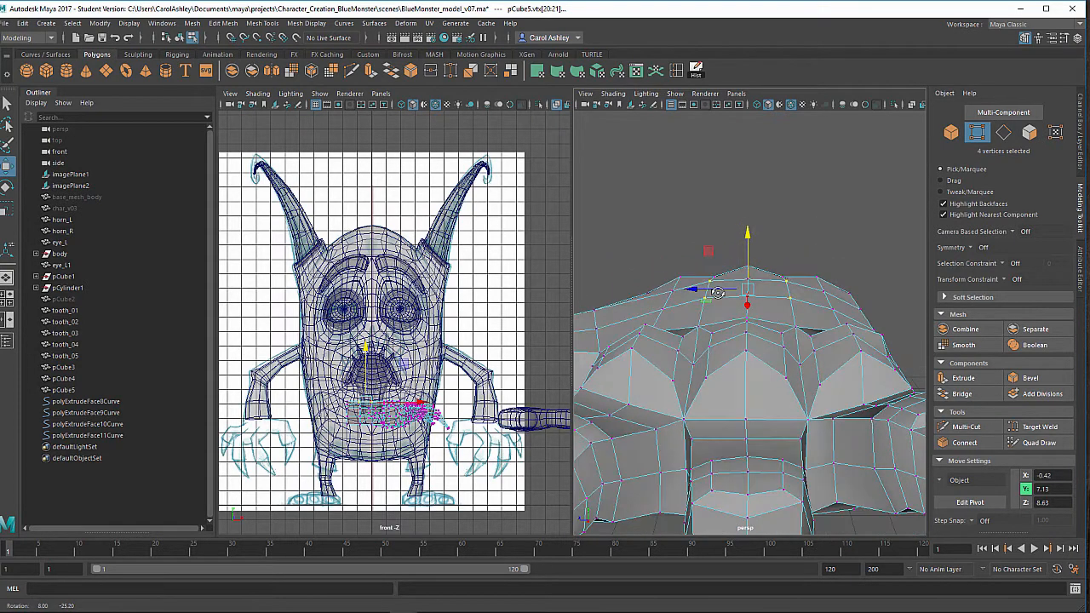
# Select the two wrist-edge vertices on either side of the centre row and raise them to about Y 7.14.
pyautogui.click(778, 275)
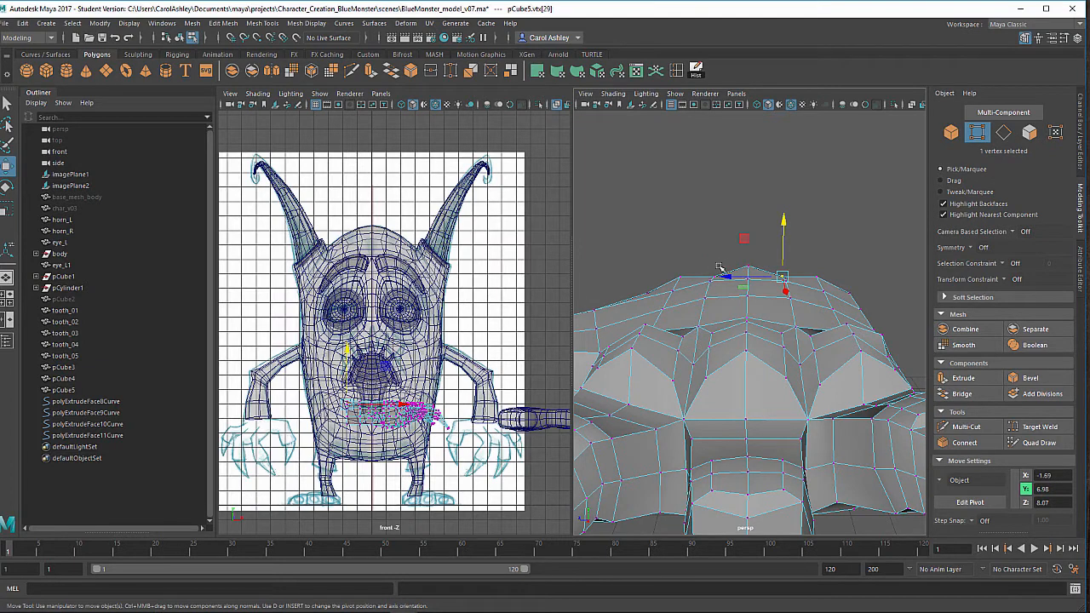
pyautogui.keyDown('shift'); pyautogui.click(715, 274); pyautogui.keyUp('shift')
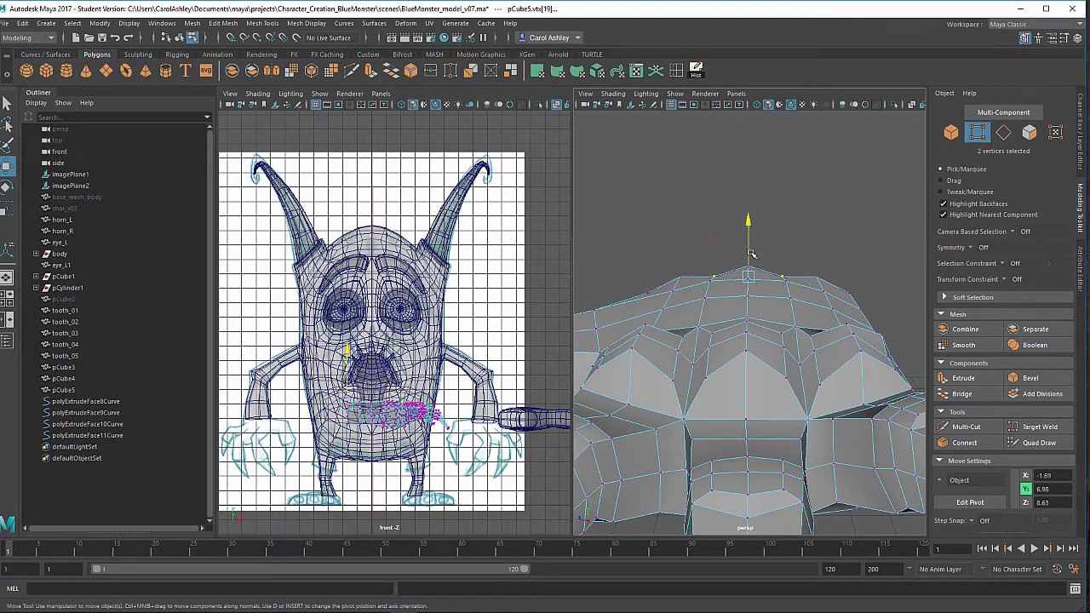
pyautogui.moveTo(751, 254); pyautogui.dragTo(799, 310)
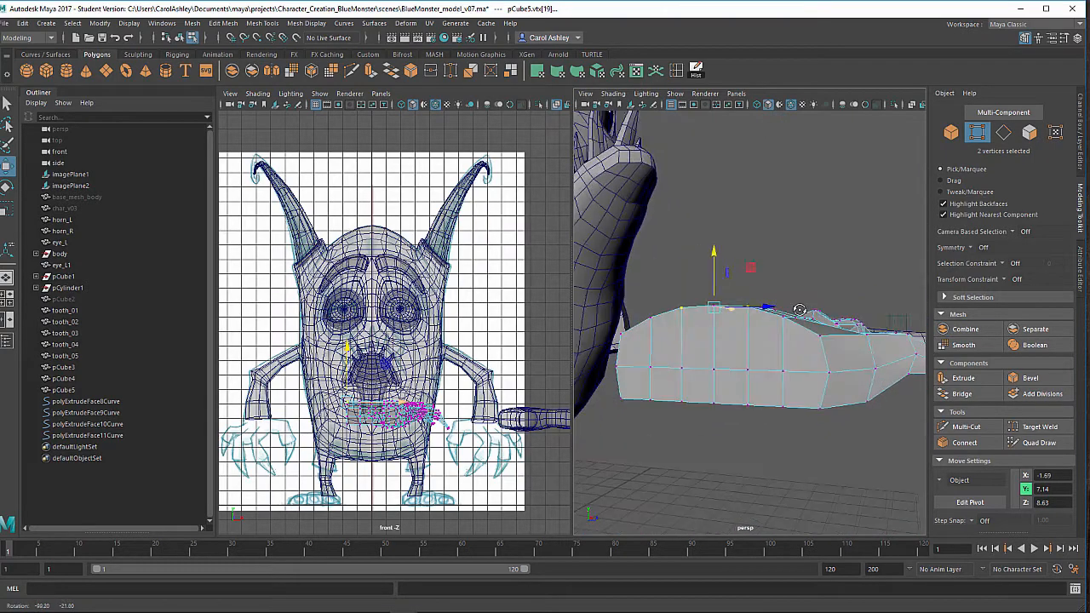
# Slide the centre-row vertex where the back of the hand meets the knuckles toward the wrist to about X 0.78.
pyautogui.keyDown('alt'); pyautogui.moveTo(724, 337); pyautogui.dragTo(748, 450); pyautogui.keyUp('alt')
pyautogui.click(791, 357)
pyautogui.keyDown('shift'); pyautogui.click(760, 321); pyautogui.keyUp('shift')
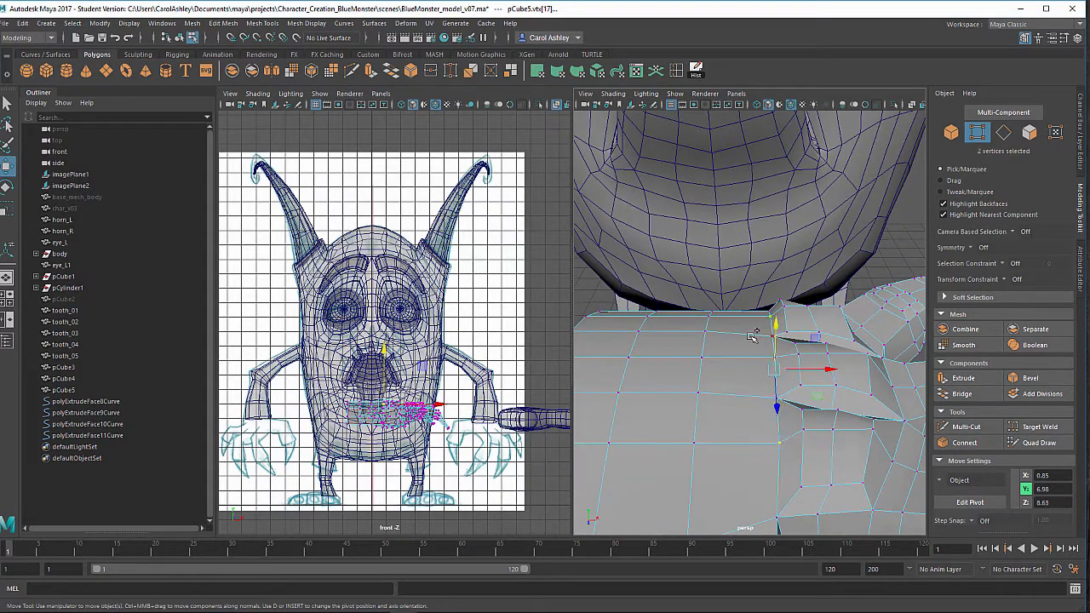
pyautogui.keyDown('alt'); pyautogui.moveTo(753, 335); pyautogui.dragTo(782, 388); pyautogui.keyUp('alt')
pyautogui.click(773, 357)
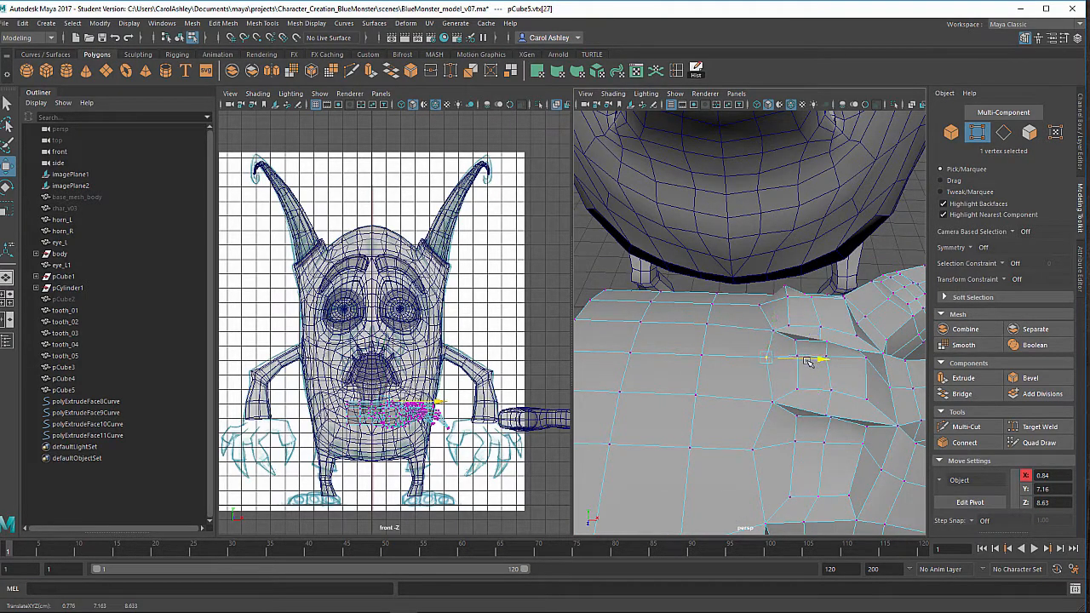
pyautogui.keyDown('alt'); pyautogui.moveTo(787, 378); pyautogui.dragTo(761, 397); pyautogui.keyUp('alt')
# Select the rear vertex of each of the three knuckles and slide them together toward the wrist to about X 0.98.
pyautogui.click(756, 359)
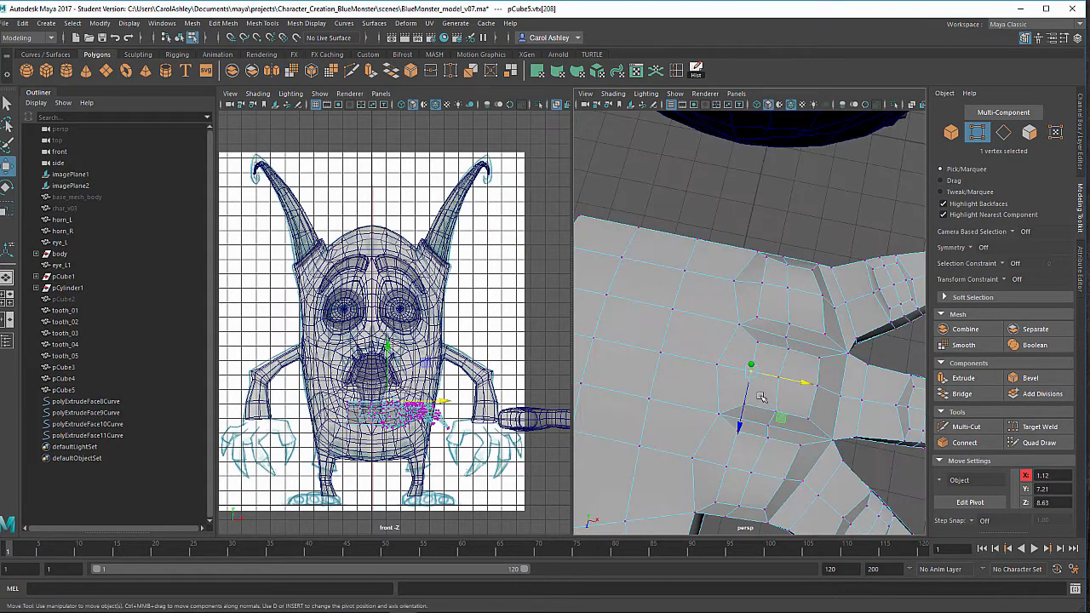
pyautogui.keyDown('shift'); pyautogui.click(740, 461); pyautogui.keyUp('shift')
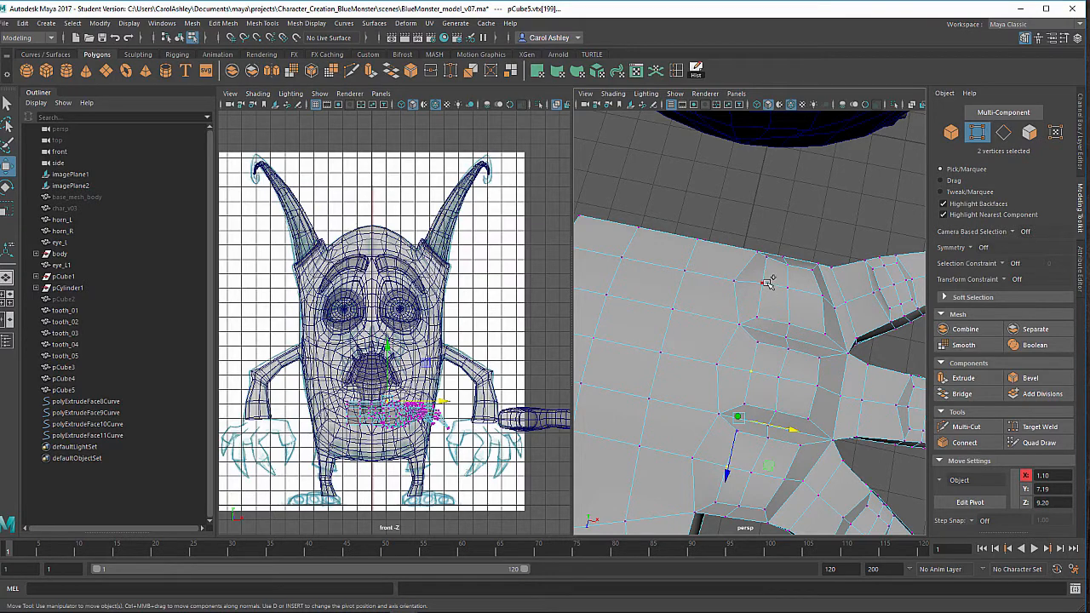
pyautogui.keyDown('shift'); pyautogui.click(765, 282); pyautogui.keyUp('shift')
pyautogui.moveTo(783, 378); pyautogui.dragTo(782, 367)
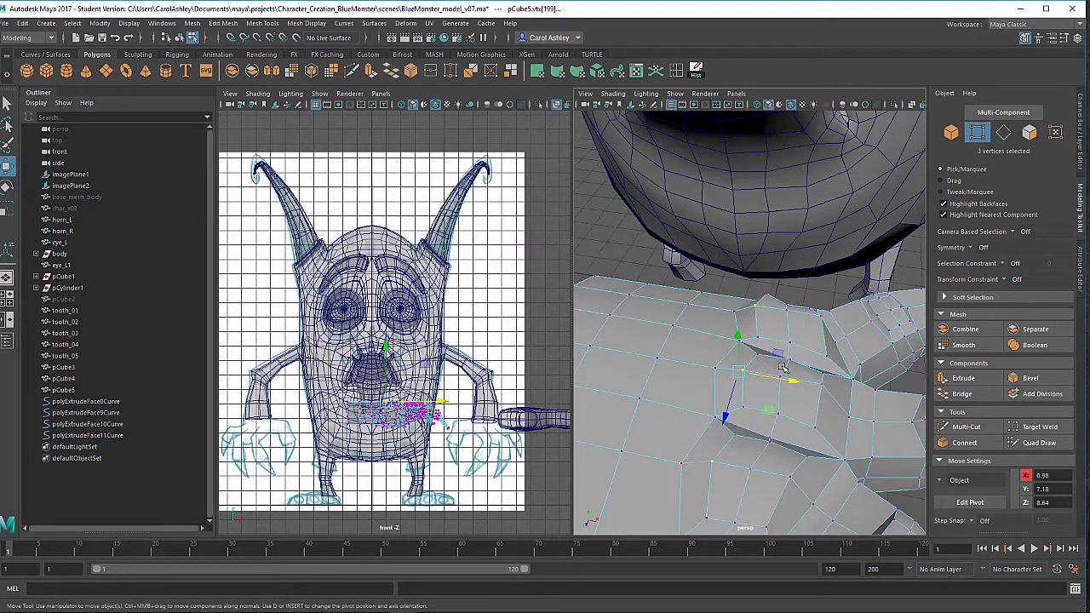
# Adjust the heights of the rear side vertex and the front vertex on the outermost knuckle, opposite the thumb.
pyautogui.click(793, 306)
pyautogui.keyDown('alt'); pyautogui.moveTo(797, 308); pyautogui.dragTo(758, 352); pyautogui.keyUp('alt')
pyautogui.keyDown('alt'); pyautogui.moveTo(675, 347); pyautogui.dragTo(877, 249); pyautogui.keyUp('alt')
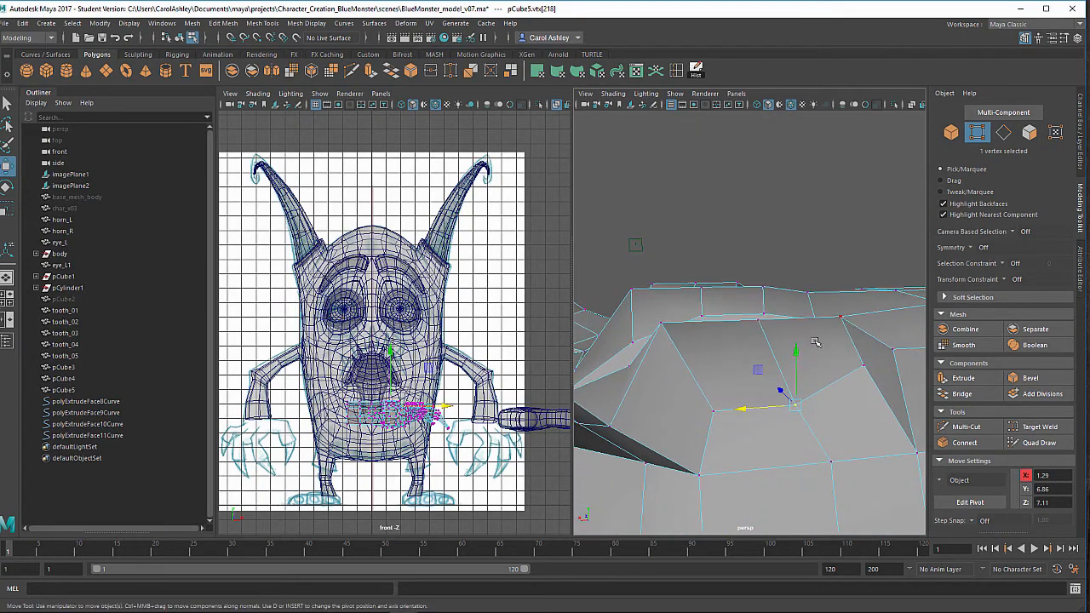
pyautogui.moveTo(798, 356); pyautogui.dragTo(831, 338)
pyautogui.click(839, 290)
pyautogui.moveTo(842, 266); pyautogui.dragTo(841, 276)
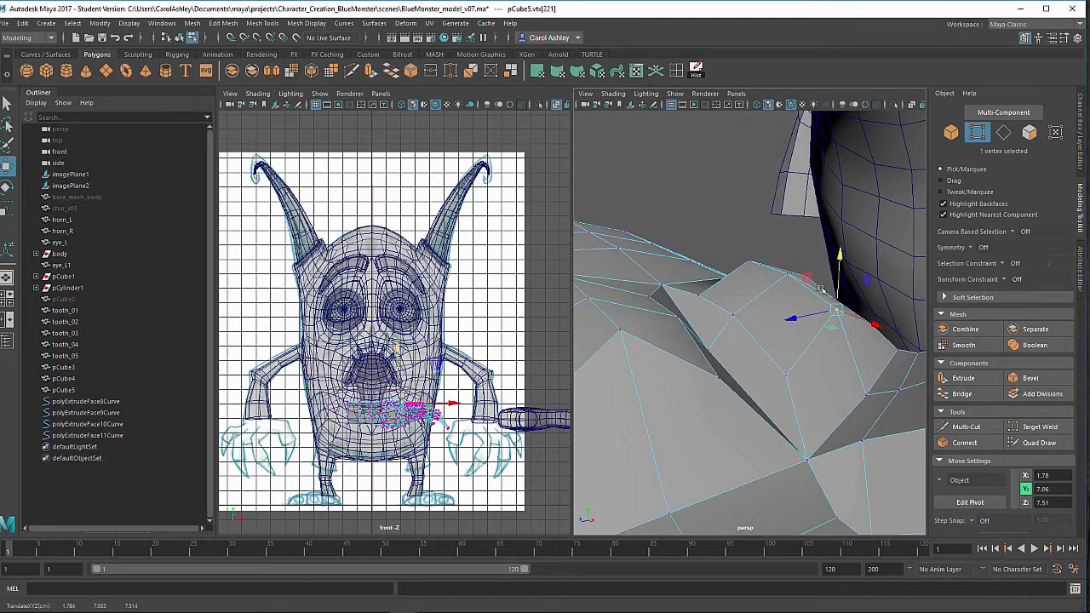
# Lower the front vertex of the middle knuckle to about Y 7.08 and that of the thumb-side knuckle to about Y 6.99.
pyautogui.keyDown('alt'); pyautogui.moveTo(813, 294); pyautogui.dragTo(894, 247, button='middle'); pyautogui.keyUp('alt')
pyautogui.click(745, 261)
pyautogui.moveTo(743, 237); pyautogui.dragTo(743, 266)
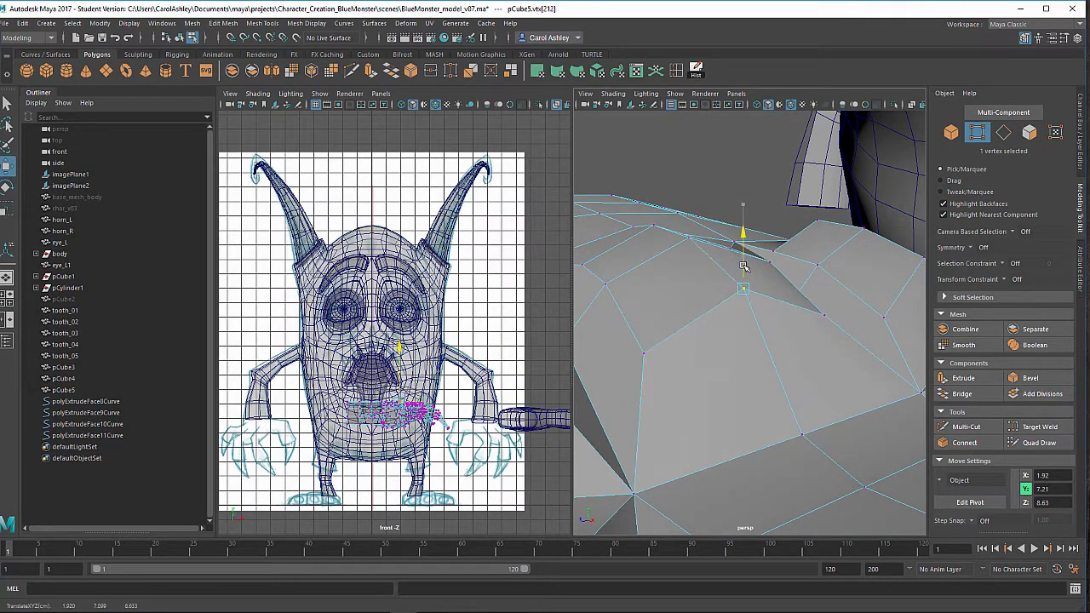
pyautogui.keyDown('alt'); pyautogui.moveTo(770, 299); pyautogui.dragTo(711, 296, button='right'); pyautogui.keyUp('alt')
pyautogui.keyDown('alt'); pyautogui.moveTo(711, 296); pyautogui.dragTo(851, 268, button='middle'); pyautogui.keyUp('alt')
pyautogui.click(703, 268)
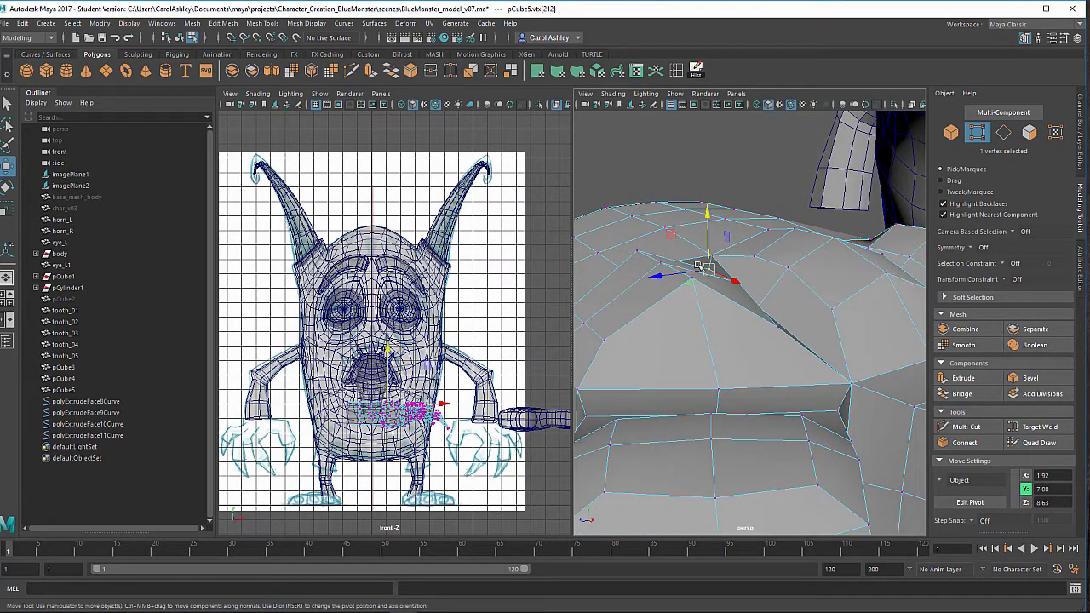
pyautogui.click(691, 281)
pyautogui.moveTo(696, 265); pyautogui.dragTo(743, 321)
# Examine the knuckles and the back of the hand from several angles, including the transition to the thumb.
pyautogui.keyDown('alt'); pyautogui.moveTo(742, 321); pyautogui.dragTo(783, 323, button='middle'); pyautogui.keyUp('alt')
pyautogui.keyDown('alt'); pyautogui.moveTo(783, 322); pyautogui.dragTo(753, 287); pyautogui.keyUp('alt')
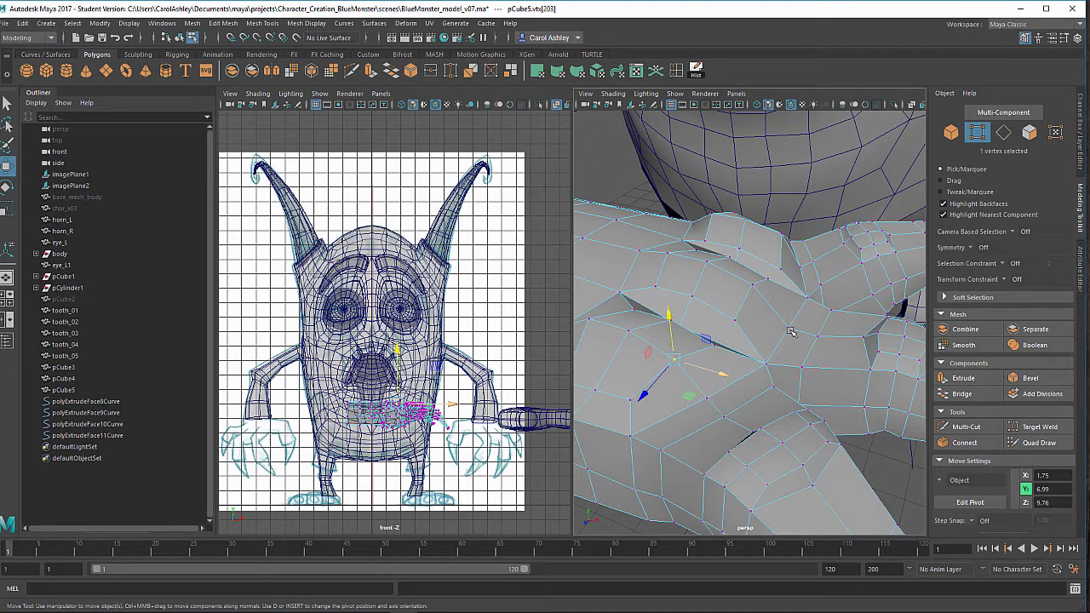
pyautogui.keyDown('alt'); pyautogui.moveTo(791, 333); pyautogui.dragTo(784, 334); pyautogui.keyUp('alt')
pyautogui.keyDown('alt'); pyautogui.moveTo(663, 355); pyautogui.dragTo(720, 344); pyautogui.keyUp('alt')
pyautogui.keyDown('alt'); pyautogui.moveTo(754, 338); pyautogui.dragTo(744, 365, button='middle'); pyautogui.keyUp('alt')
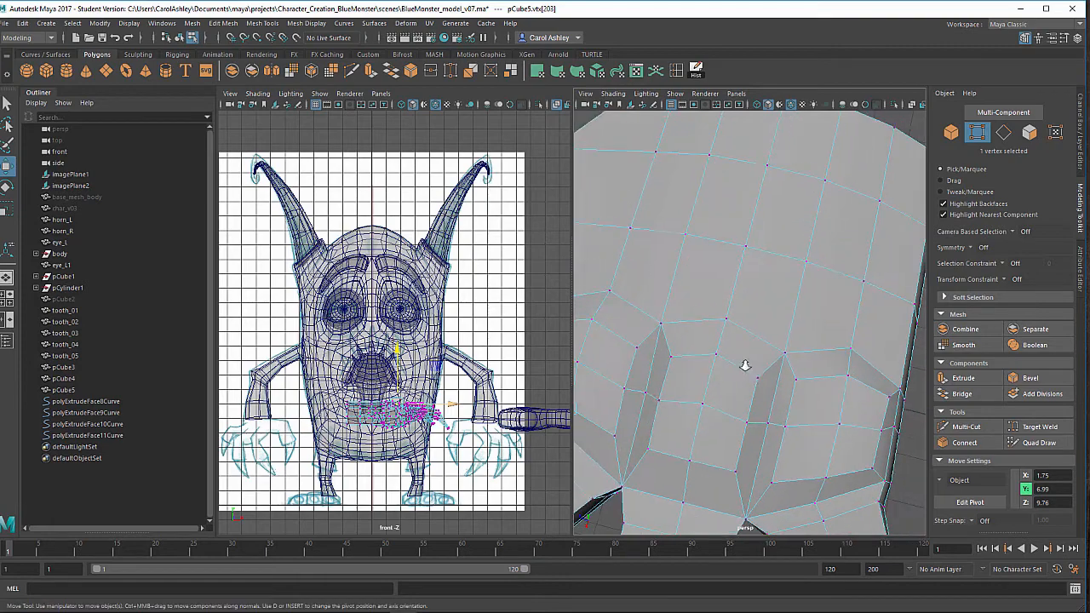
pyautogui.keyDown('alt'); pyautogui.moveTo(745, 366); pyautogui.dragTo(721, 347, button='right'); pyautogui.keyUp('alt')
pyautogui.keyDown('alt'); pyautogui.moveTo(691, 355); pyautogui.dragTo(690, 417, button='middle'); pyautogui.keyUp('alt')
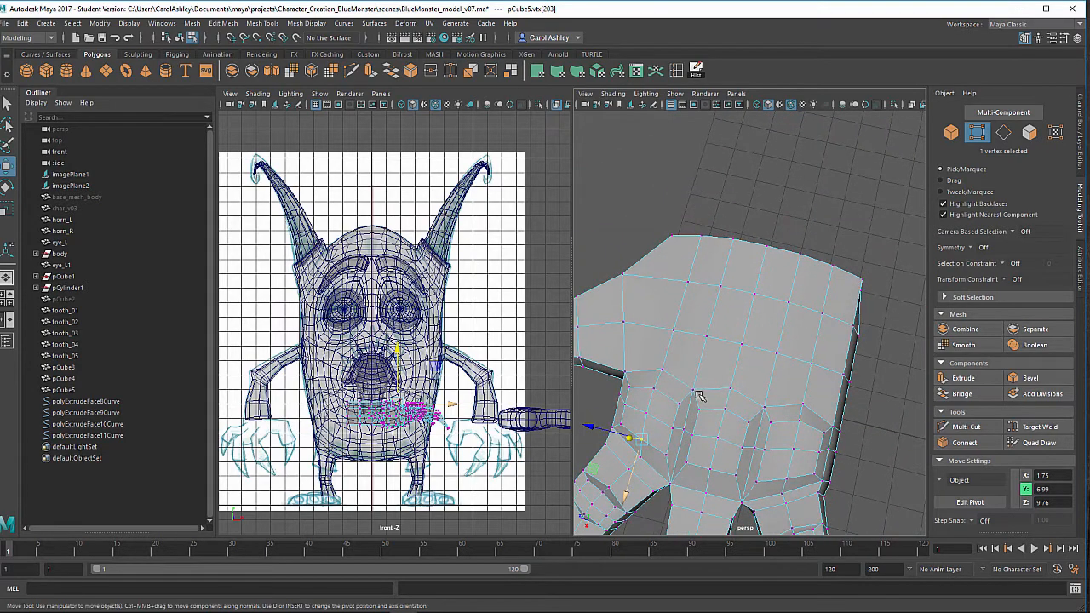
pyautogui.keyDown('alt'); pyautogui.moveTo(664, 401); pyautogui.dragTo(764, 309); pyautogui.keyUp('alt')
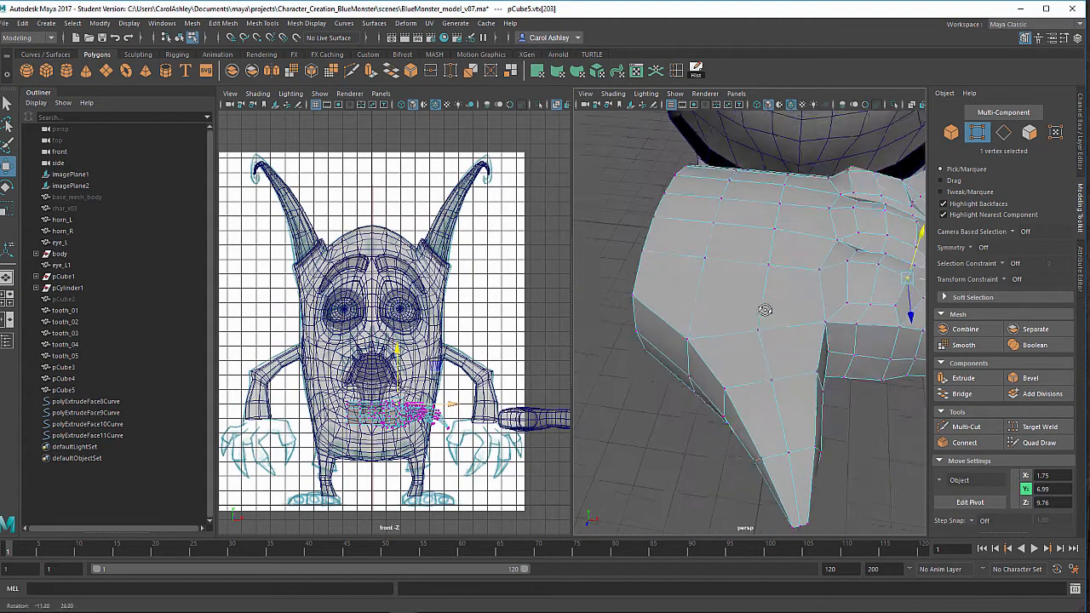
pyautogui.keyDown('alt'); pyautogui.moveTo(763, 309); pyautogui.dragTo(725, 307, button='middle'); pyautogui.keyUp('alt')
# Select the three vertices across the top of the thumb joint and move them outward to about Z 11.52.
pyautogui.keyDown('alt'); pyautogui.moveTo(725, 306); pyautogui.dragTo(714, 366); pyautogui.keyUp('alt')
pyautogui.click(714, 374)
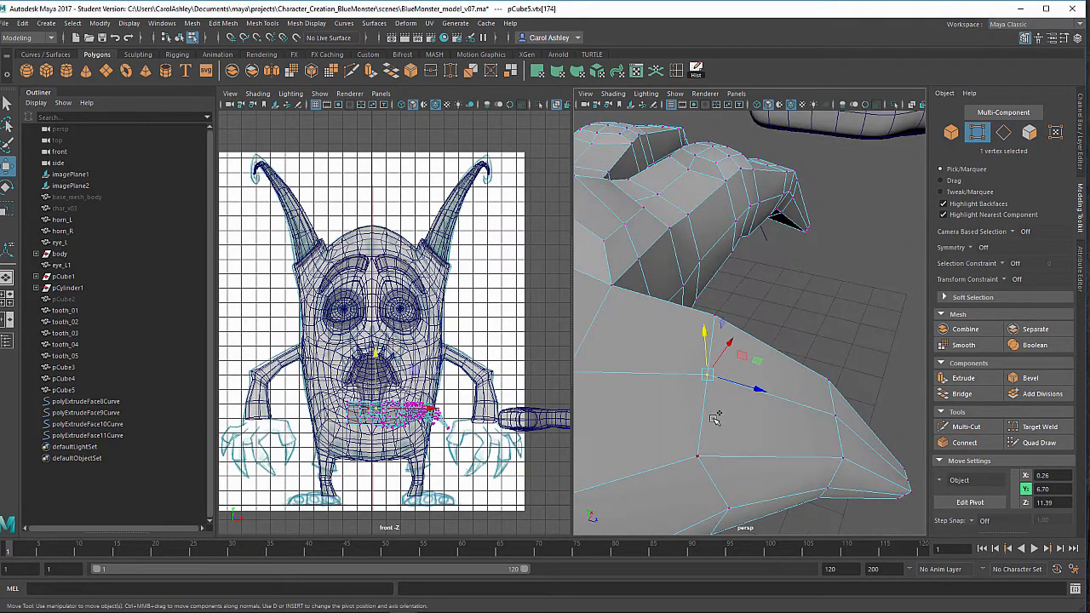
pyautogui.keyDown('shift'); pyautogui.click(714, 317); pyautogui.keyUp('shift')
pyautogui.moveTo(725, 380); pyautogui.dragTo(722, 251)
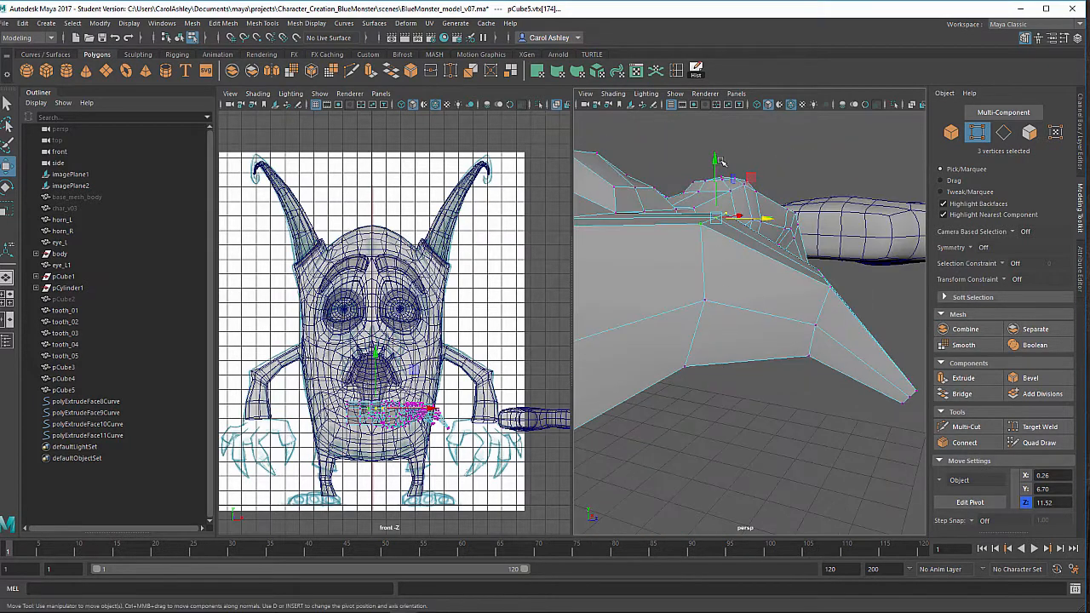
pyautogui.moveTo(714, 165); pyautogui.dragTo(657, 373)
pyautogui.click(759, 292)
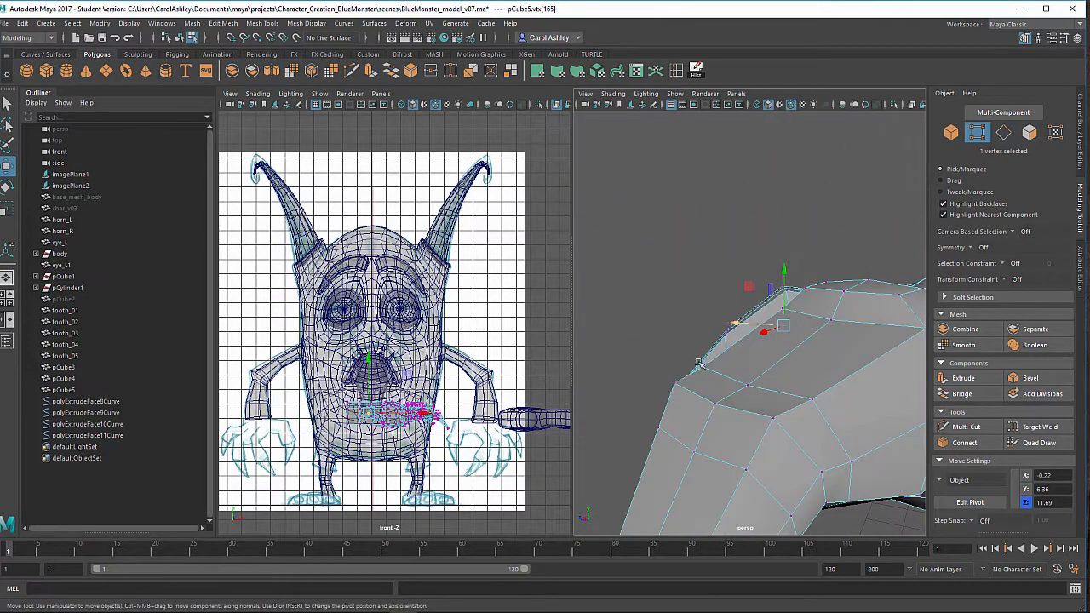
pyautogui.keyDown('alt'); pyautogui.moveTo(754, 375); pyautogui.dragTo(782, 351); pyautogui.keyUp('alt')
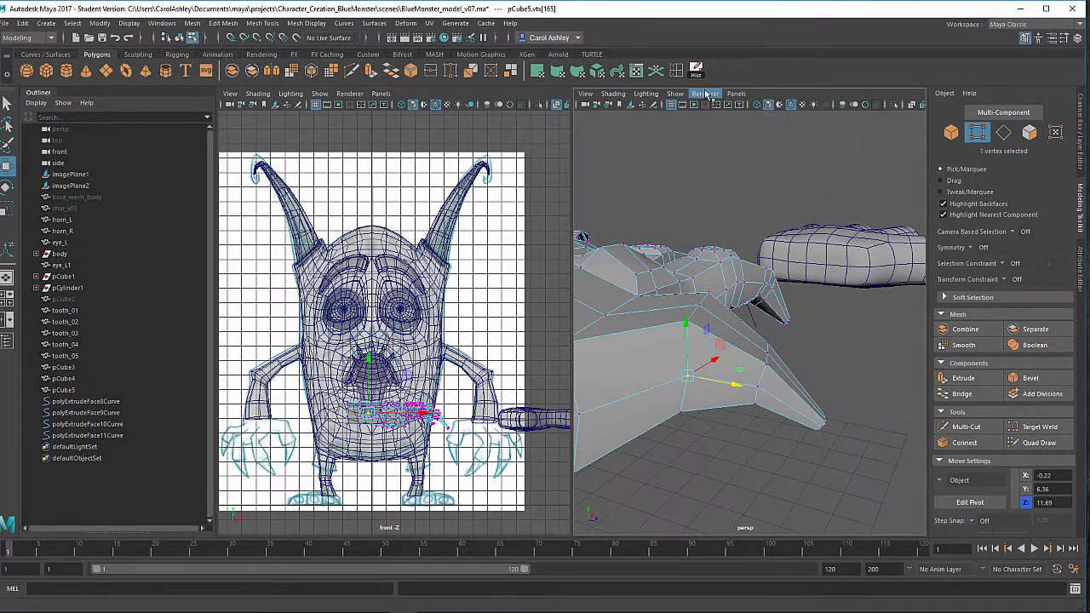
# Insert an edge loop on each side of the existing loop around the thumb joint.
pyautogui.click(680, 72)
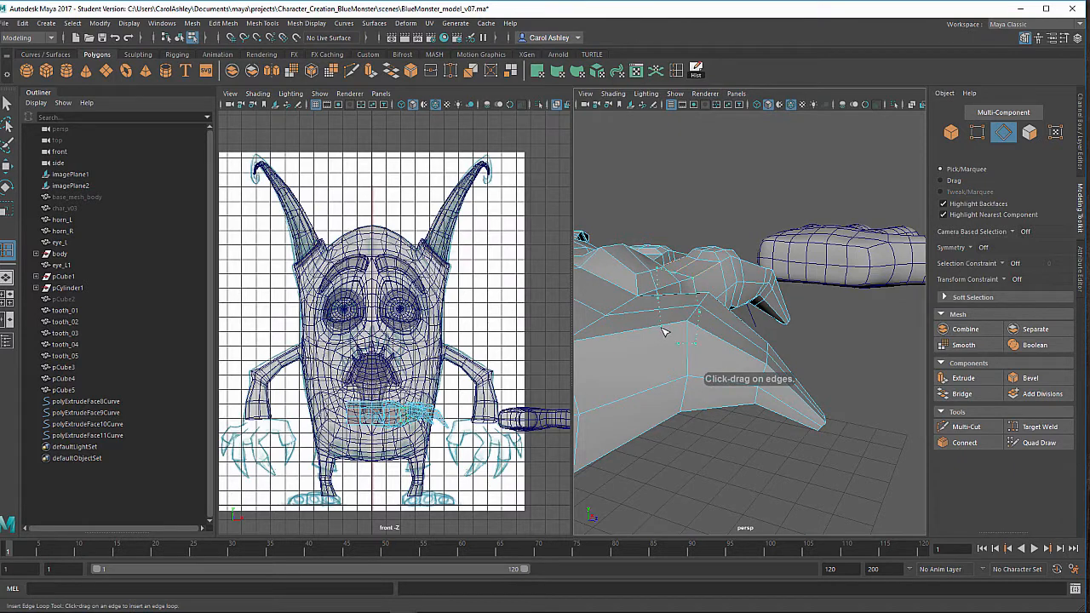
pyautogui.hotkey('ctrl', 'z')
pyautogui.click(665, 389)
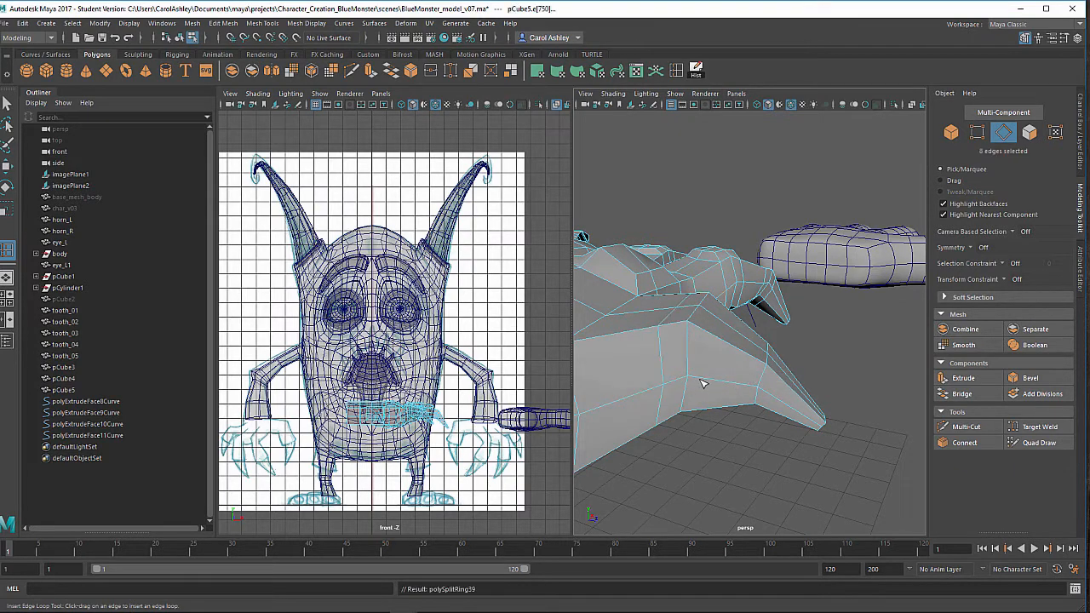
pyautogui.click(705, 382)
pyautogui.keyDown('alt'); pyautogui.moveTo(707, 391); pyautogui.dragTo(708, 357); pyautogui.keyUp('alt')
pyautogui.press('w')
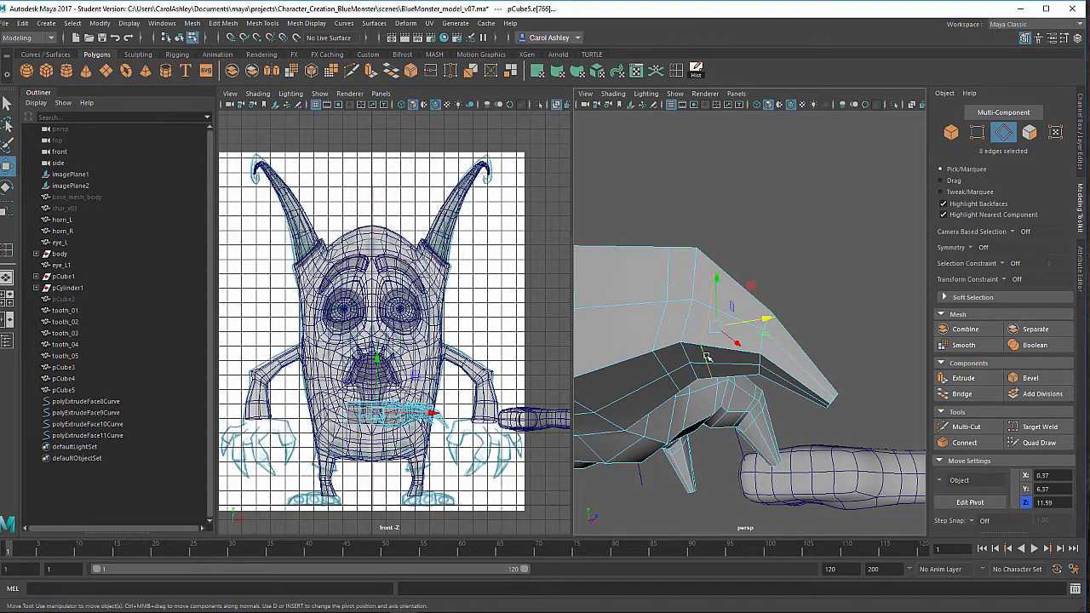
# Move the two underside edges of the thumb joint to about X 0.24, Y 5.88 and Z 11.31.
pyautogui.click(705, 356)
pyautogui.keyDown('shift'); pyautogui.click(708, 370); pyautogui.keyUp('shift')
pyautogui.moveTo(727, 362); pyautogui.dragTo(625, 336)
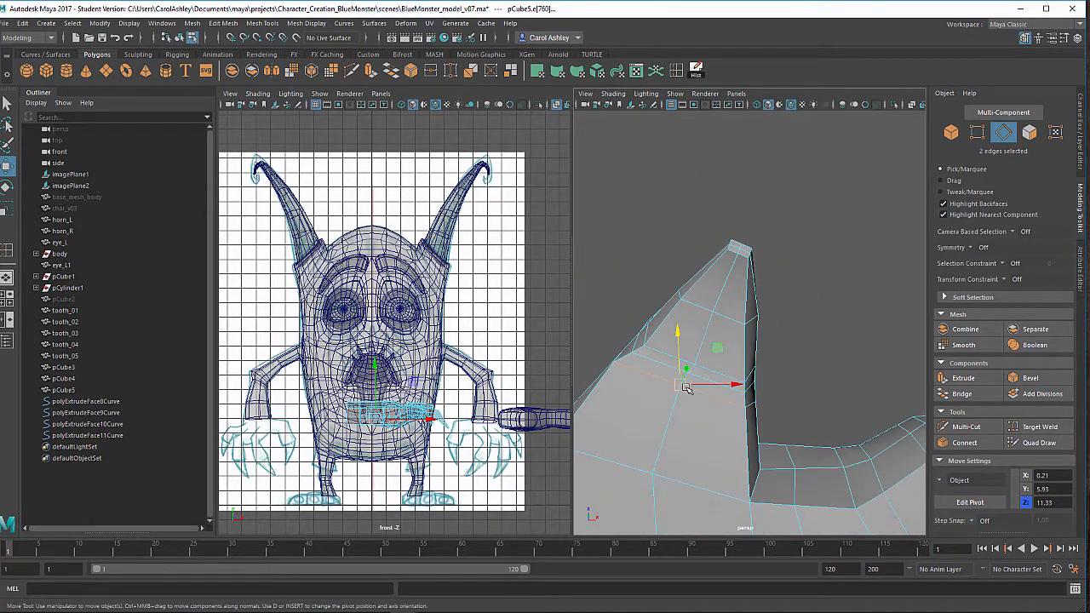
pyautogui.moveTo(686, 387); pyautogui.dragTo(691, 389)
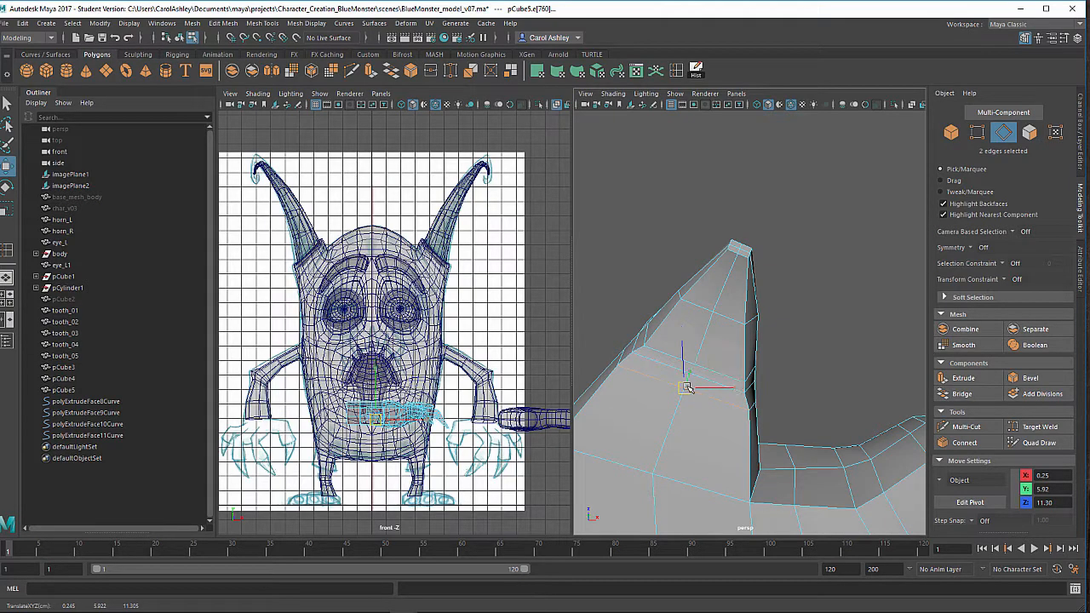
pyautogui.keyDown('alt'); pyautogui.moveTo(686, 386); pyautogui.dragTo(760, 433); pyautogui.keyUp('alt')
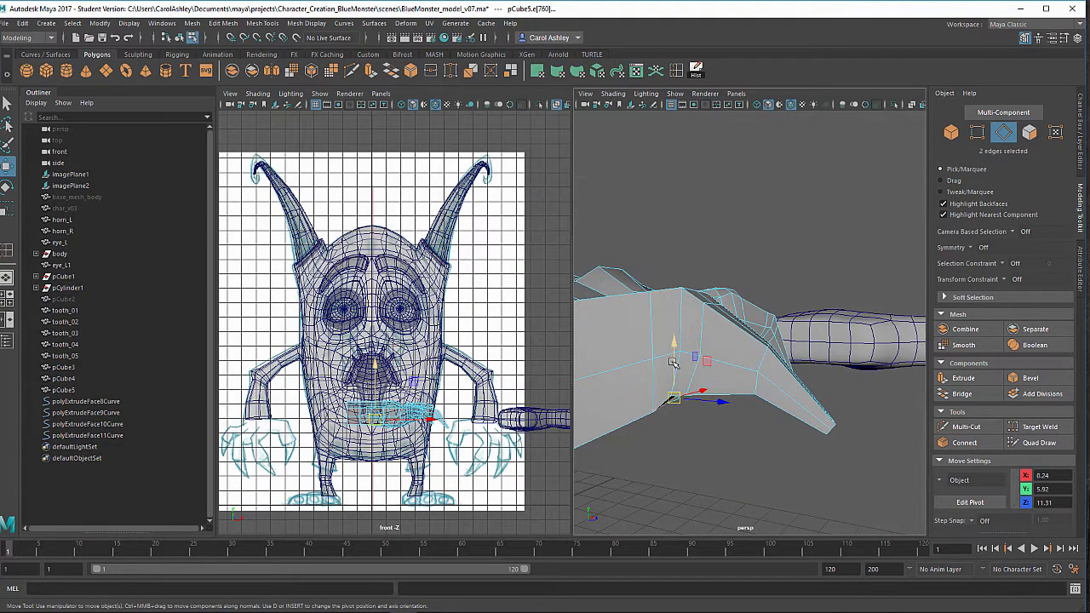
pyautogui.moveTo(673, 362); pyautogui.dragTo(665, 334)
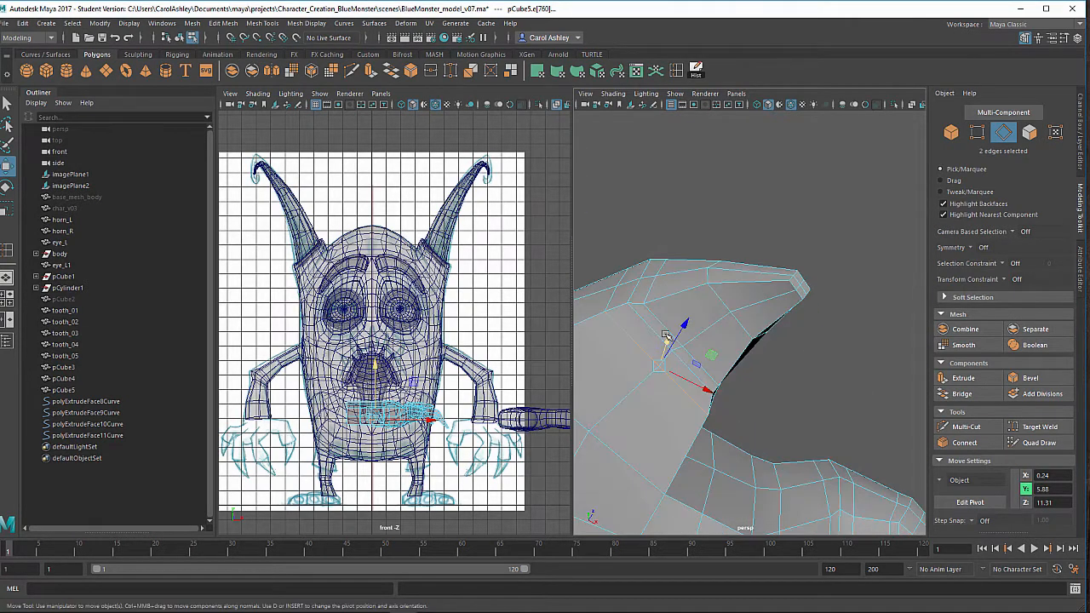
# Select the two underside edges of the loop nearer the thumb tip and shift them to about X 0.39.
pyautogui.click(664, 328)
pyautogui.keyDown('shift'); pyautogui.click(701, 370); pyautogui.keyUp('shift')
pyautogui.keyDown('alt'); pyautogui.moveTo(682, 384); pyautogui.dragTo(735, 427); pyautogui.keyUp('alt')
pyautogui.moveTo(698, 354); pyautogui.dragTo(720, 384)
pyautogui.keyDown('alt'); pyautogui.moveTo(720, 384); pyautogui.dragTo(705, 424); pyautogui.keyUp('alt')
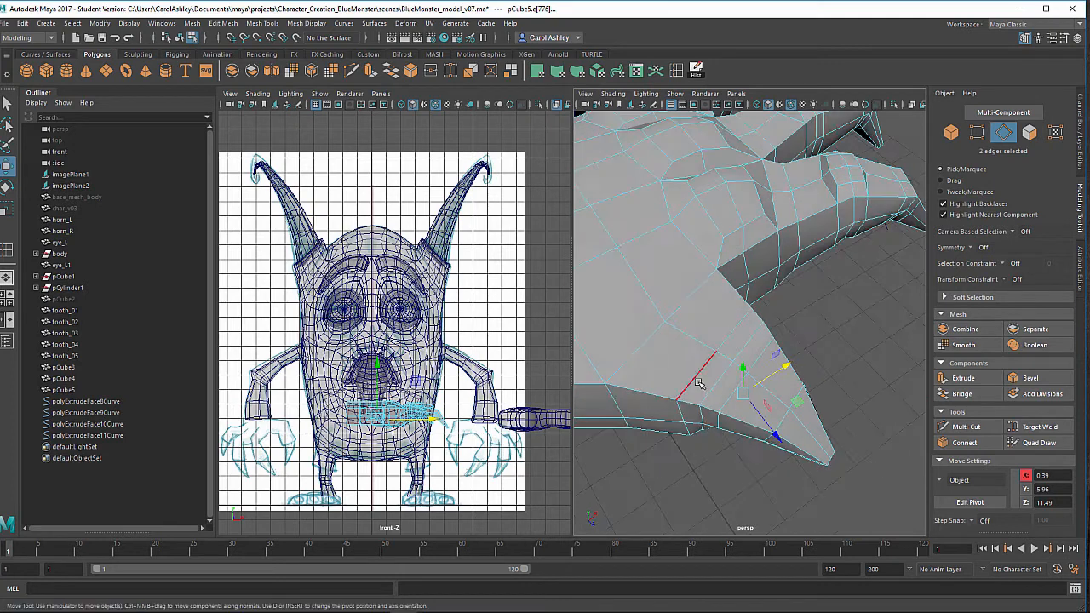
# Spread the top centre vertices of the thumb's new loops apart, one toward the hand at about Z 11.18, the other toward the tip at Z 11.77.
pyautogui.moveTo(698, 274); pyautogui.dragTo(652, 275, button='right')
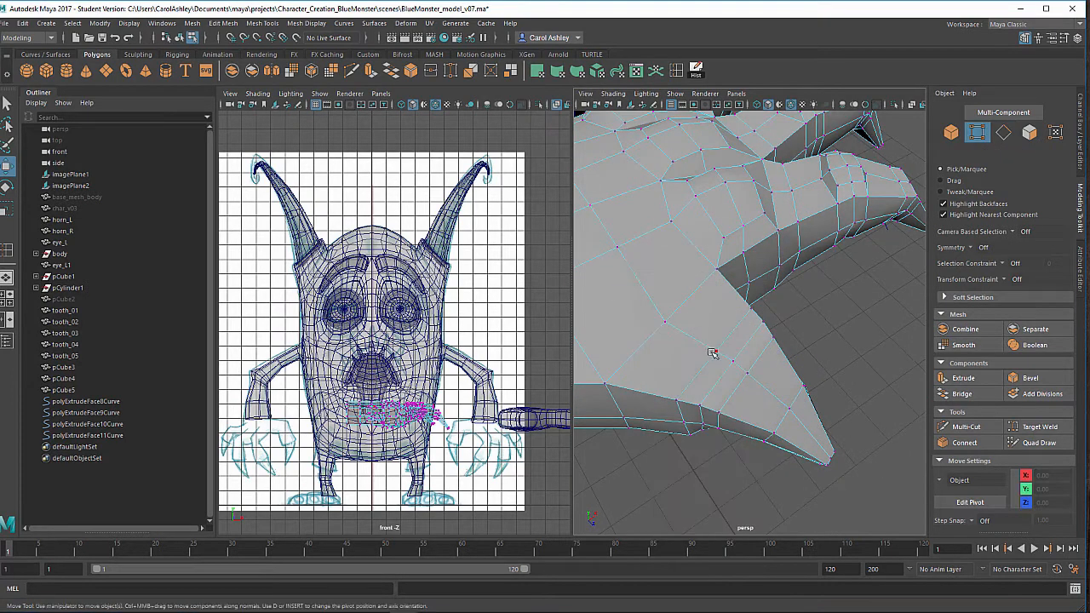
pyautogui.click(718, 353)
pyautogui.moveTo(720, 356); pyautogui.dragTo(709, 347)
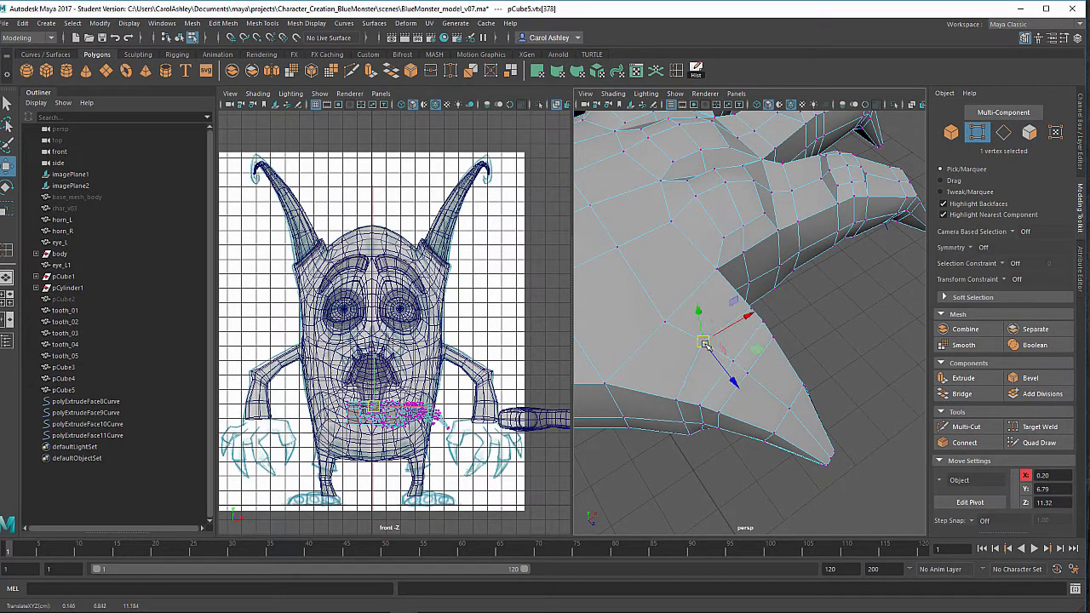
pyautogui.click(751, 380)
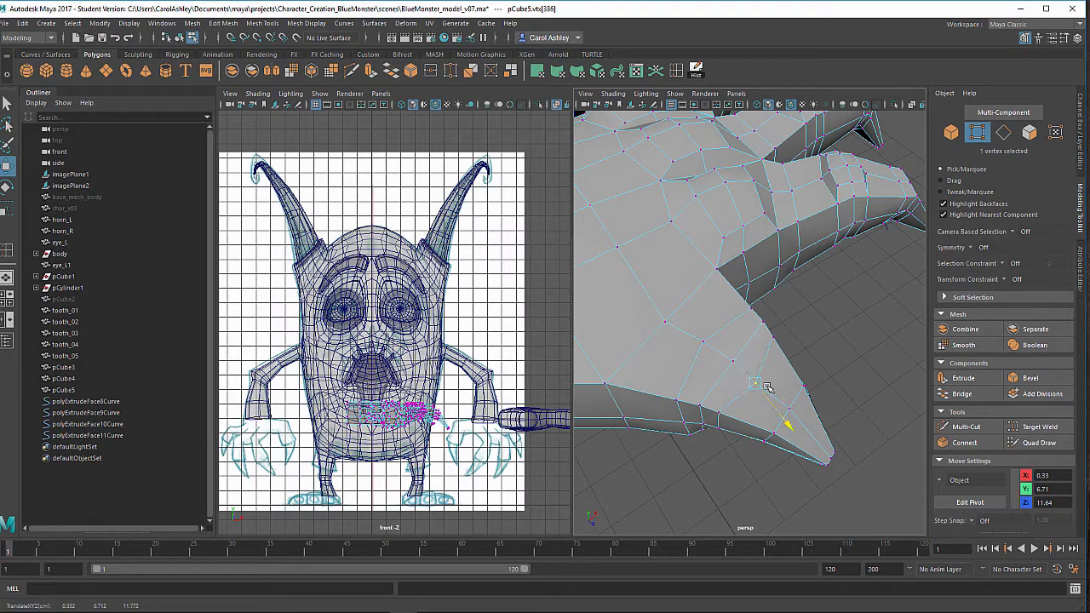
pyautogui.moveTo(766, 387); pyautogui.dragTo(718, 372)
pyautogui.click(727, 357)
# Select the four faces on top of the thumb joint.
pyautogui.rightClick(711, 322)
pyautogui.click(736, 305)
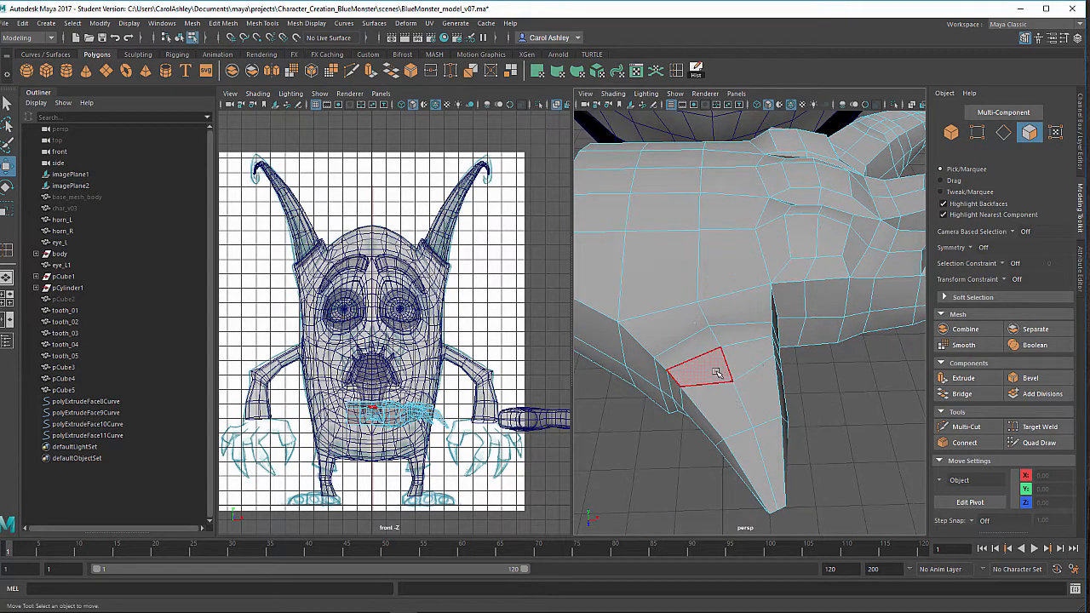
pyautogui.click(717, 372)
pyautogui.keyDown('shift'); pyautogui.click(713, 343); pyautogui.keyUp('shift')
pyautogui.keyDown('shift'); pyautogui.click(746, 335); pyautogui.keyUp('shift')
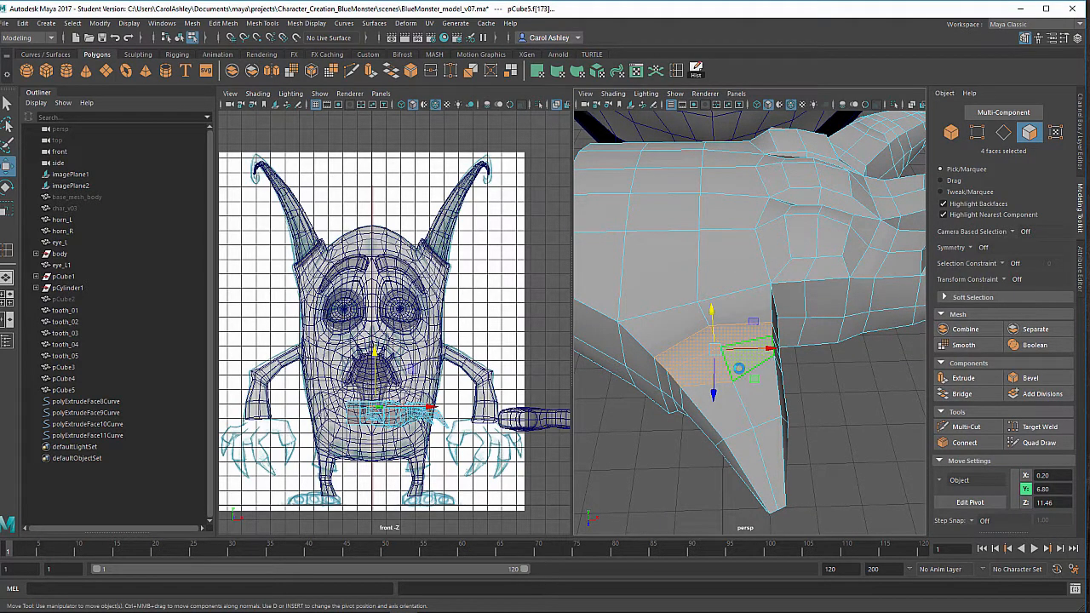
# Try to extrude the four selected thumb-joint faces upward into a knuckle, switching the manipulator to world axes.
pyautogui.hotkey('ctrl', 'e')
pyautogui.moveTo(698, 331); pyautogui.dragTo(698, 304)
pyautogui.keyDown('alt'); pyautogui.moveTo(703, 359); pyautogui.dragTo(720, 374); pyautogui.keyUp('alt')
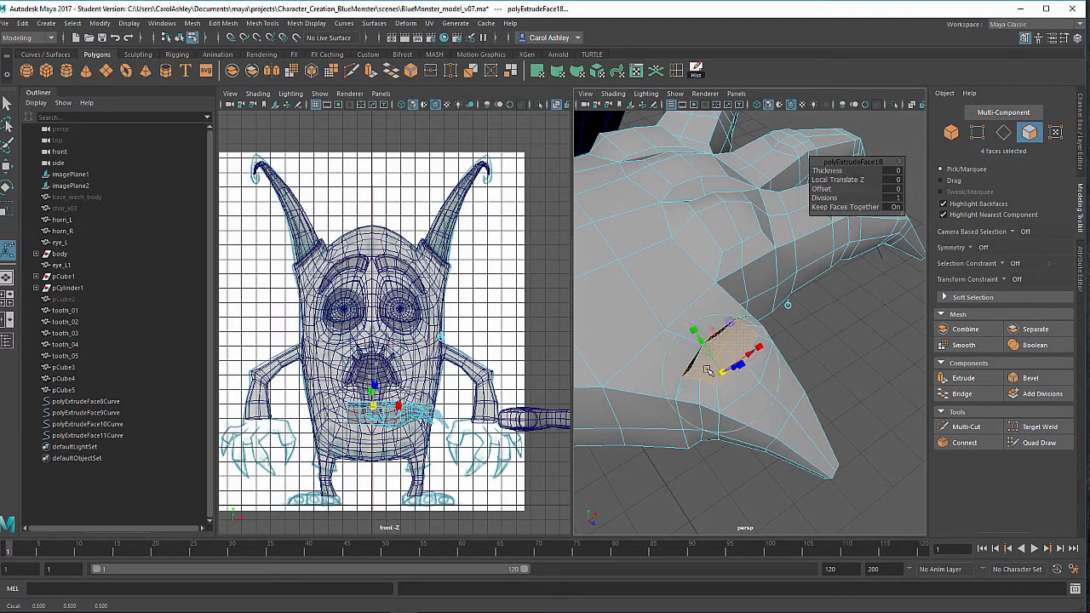
pyautogui.click(788, 305)
pyautogui.moveTo(722, 338); pyautogui.dragTo(720, 425)
pyautogui.click(723, 319)
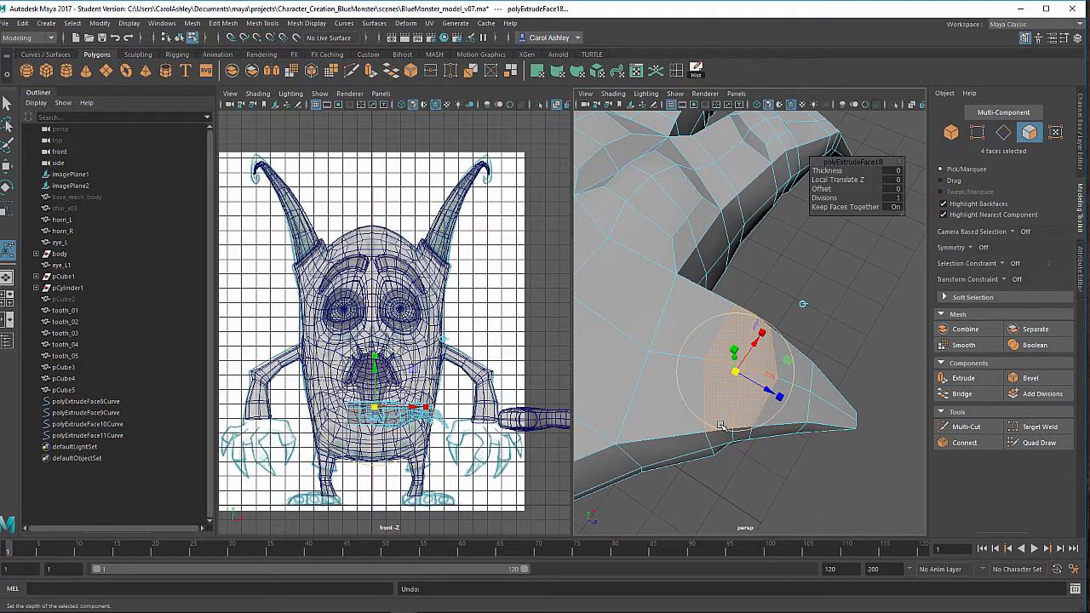
pyautogui.hotkey('ctrl', 'z')
# Inspect the thumb in wireframe, return to shaded display and bring up the hand mesh's construction history.
pyautogui.keyDown('alt'); pyautogui.moveTo(721, 425); pyautogui.dragTo(657, 409); pyautogui.keyUp('alt')
pyautogui.press('4')
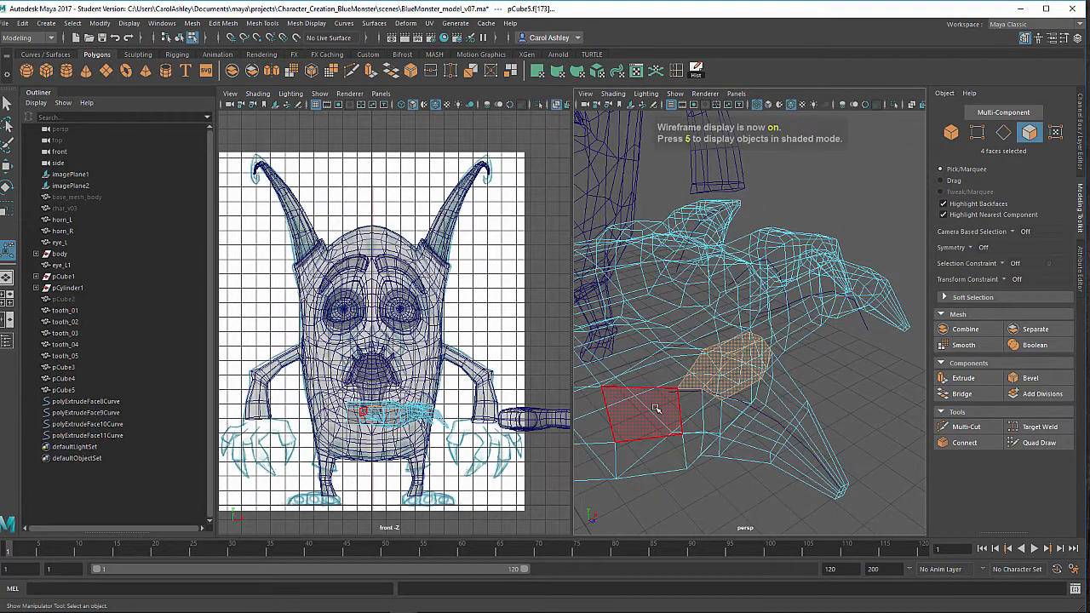
pyautogui.press('5')
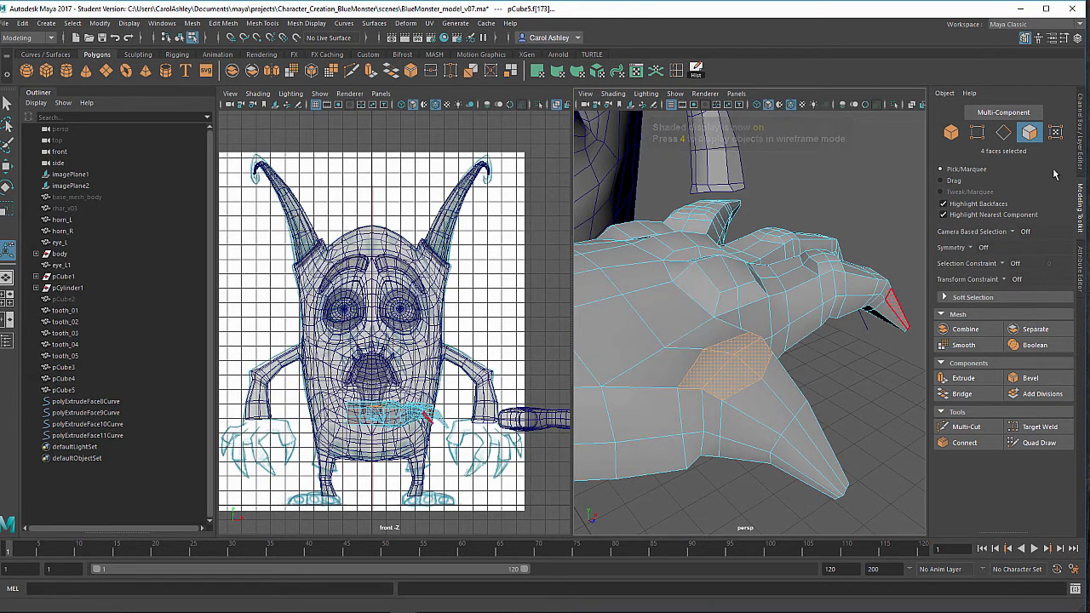
pyautogui.click(1080, 161)
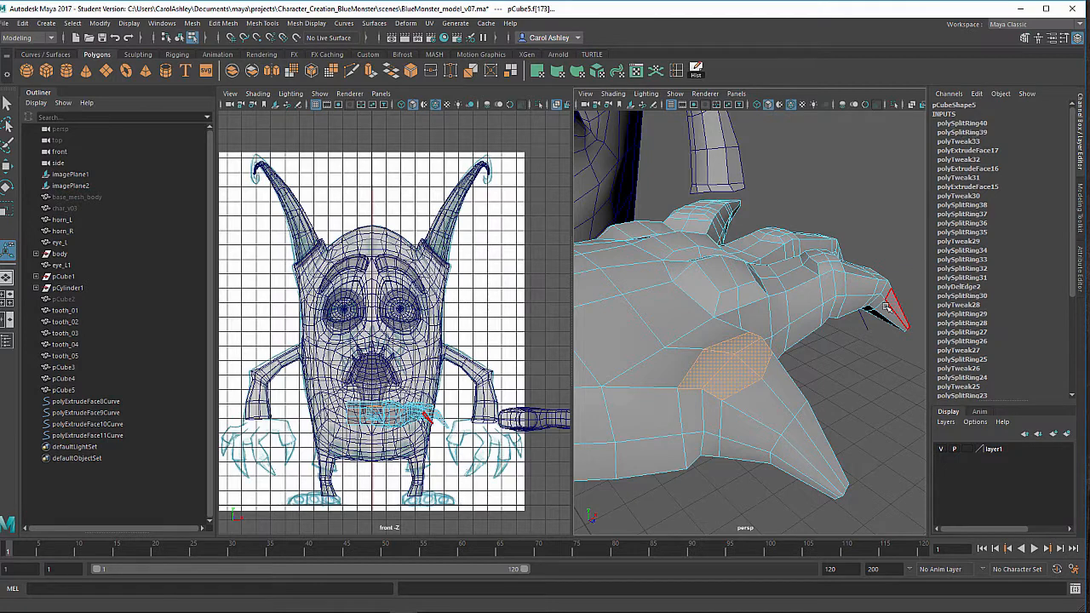
# Extrude the four selected thumb-joint faces into a raised knuckle, scaled to 0.683 and offset X 0.027, Y 0.151, Z 0.024.
pyautogui.hotkey('ctrl', 'e')
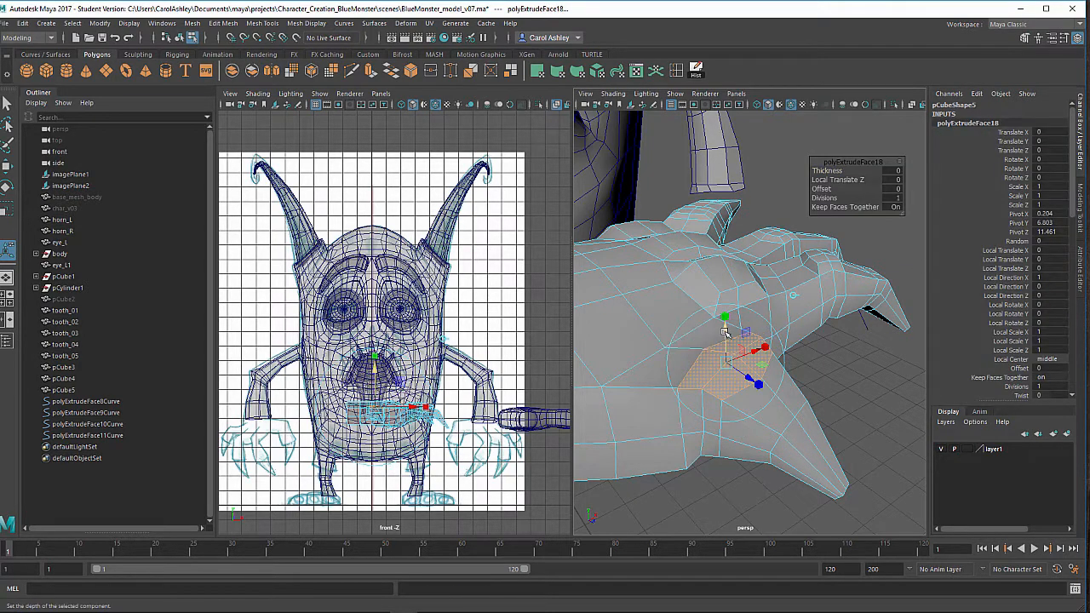
pyautogui.moveTo(725, 331); pyautogui.dragTo(745, 347)
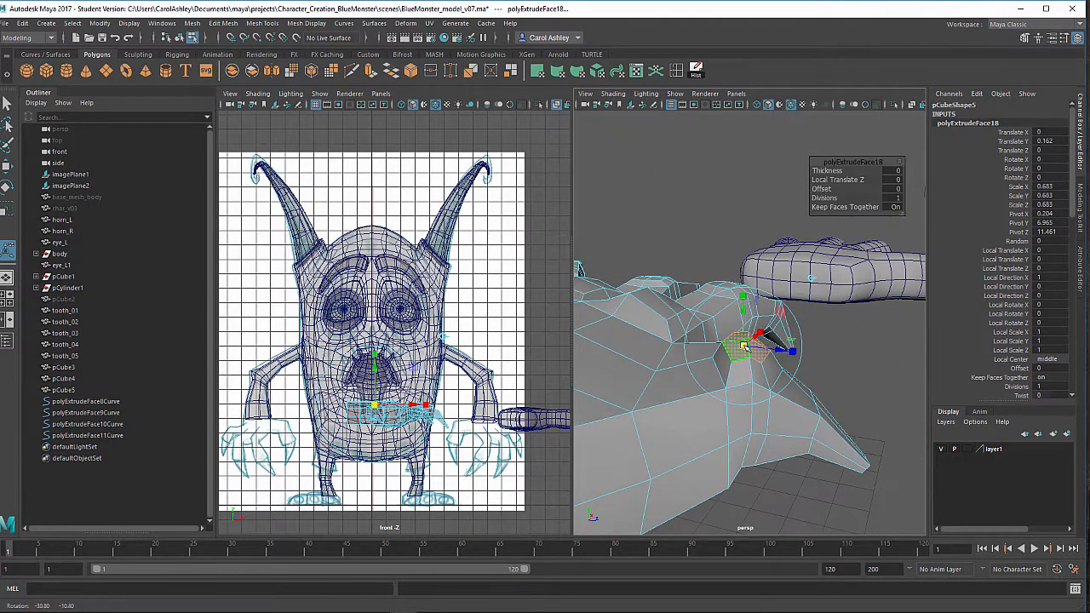
pyautogui.moveTo(743, 310); pyautogui.dragTo(744, 321)
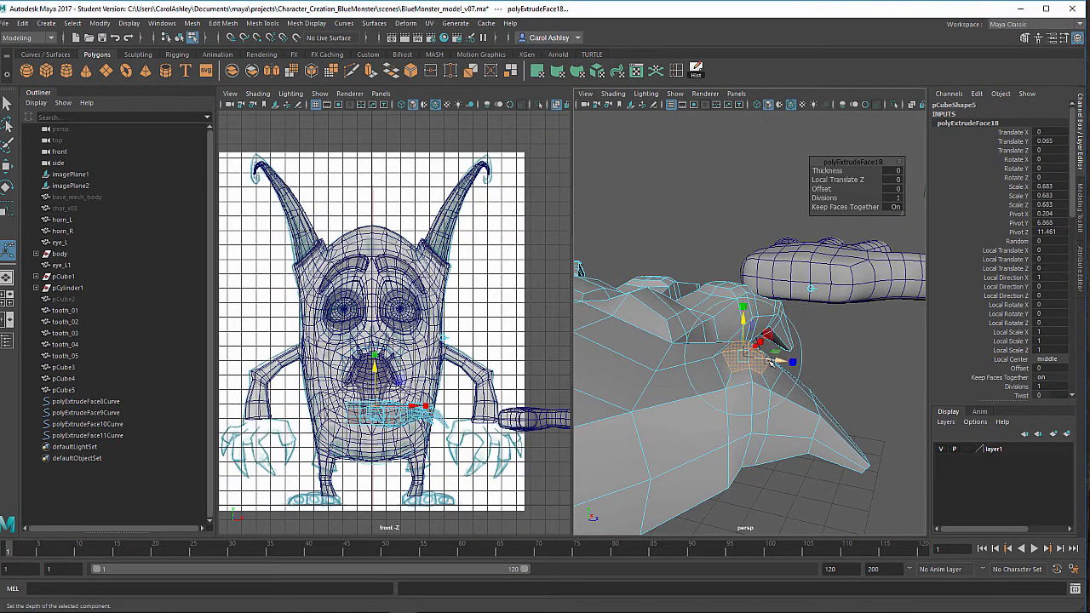
pyautogui.moveTo(770, 363); pyautogui.dragTo(659, 347)
pyautogui.keyDown('alt'); pyautogui.moveTo(707, 389); pyautogui.dragTo(700, 371); pyautogui.keyUp('alt')
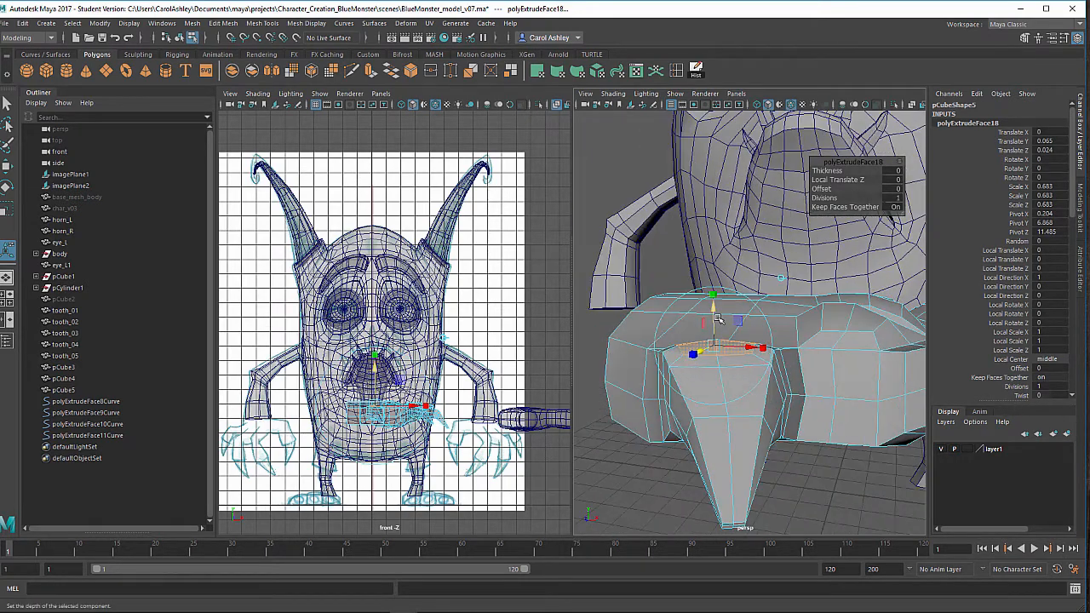
pyautogui.moveTo(718, 318); pyautogui.dragTo(715, 305)
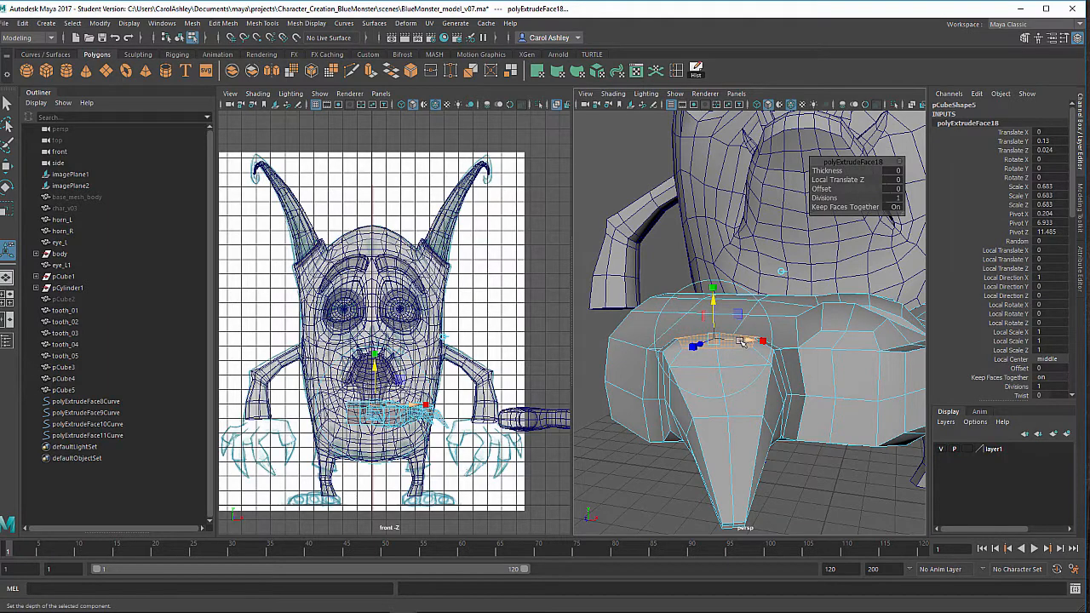
pyautogui.moveTo(738, 340); pyautogui.dragTo(717, 303)
pyautogui.keyDown('alt'); pyautogui.moveTo(697, 375); pyautogui.dragTo(723, 379); pyautogui.keyUp('alt')
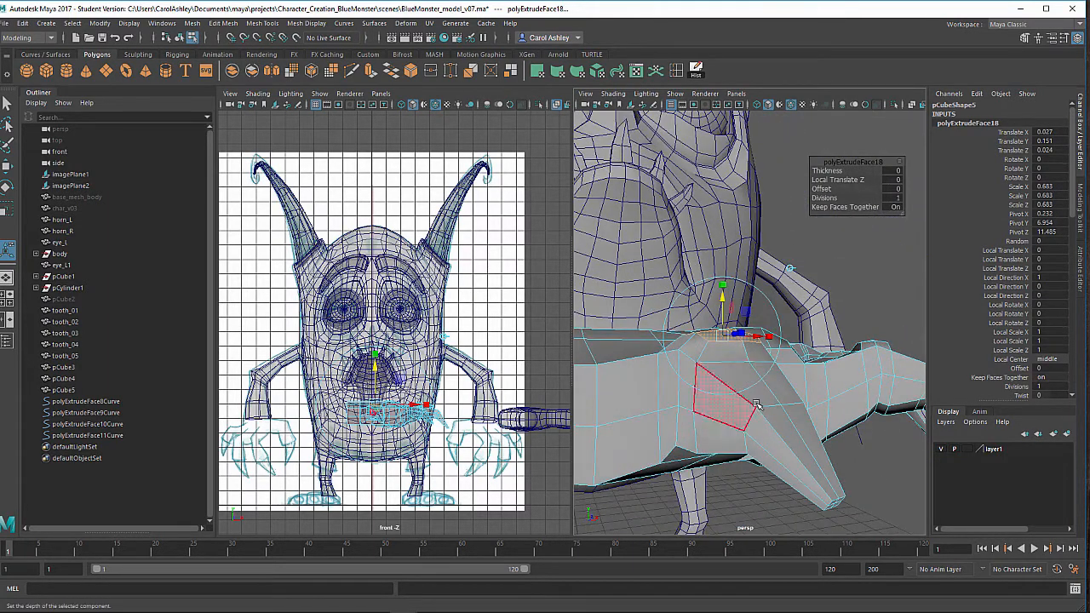
# Raise the vertices along the top line of the thumb and beside its base on the hand to about Y 6.72.
pyautogui.moveTo(773, 400); pyautogui.dragTo(726, 275, button='right')
pyautogui.keyDown('alt'); pyautogui.moveTo(753, 377); pyautogui.dragTo(740, 422); pyautogui.keyUp('alt')
pyautogui.click(738, 363)
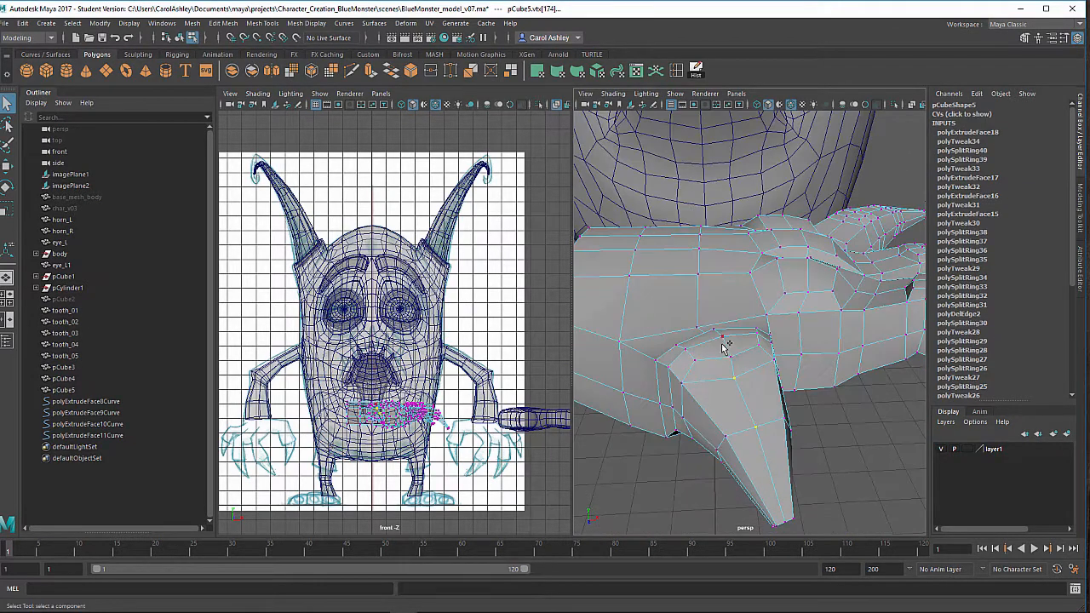
pyautogui.keyDown('alt'); pyautogui.moveTo(722, 346); pyautogui.dragTo(702, 364); pyautogui.keyUp('alt')
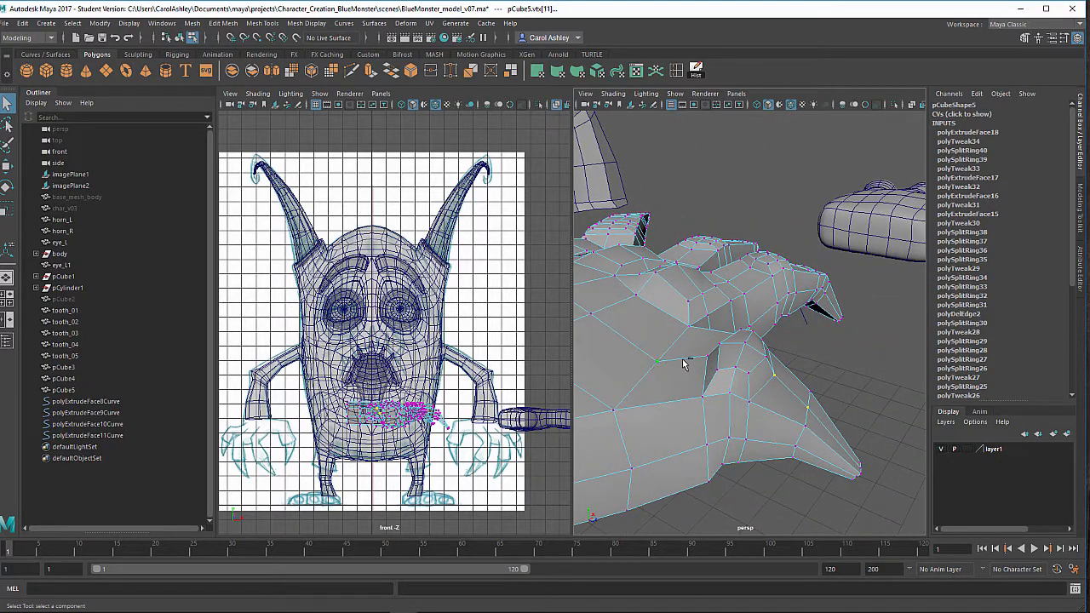
pyautogui.press('w')
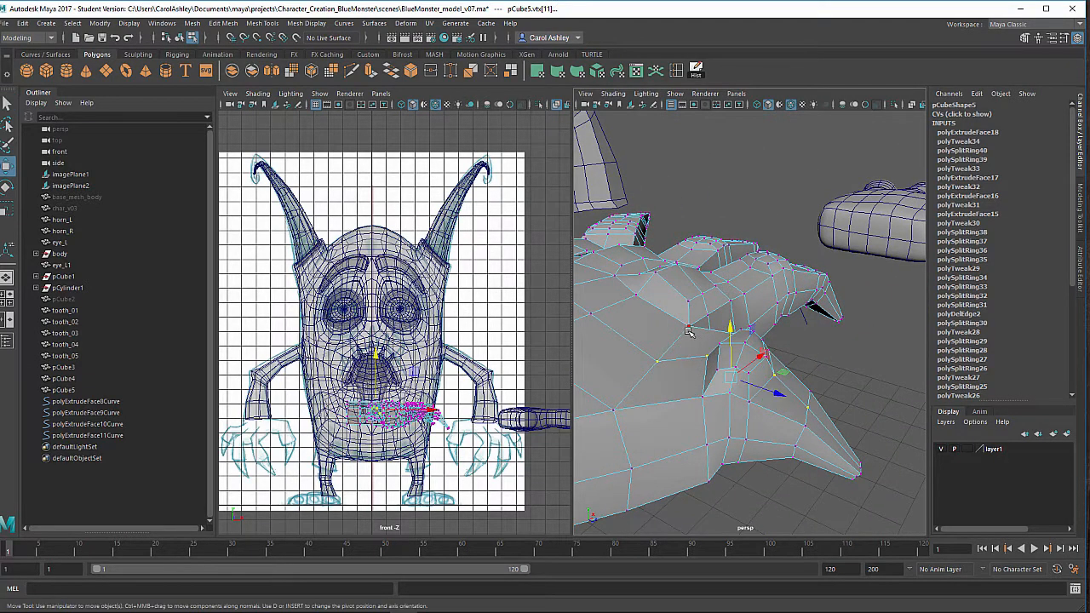
pyautogui.moveTo(727, 329); pyautogui.dragTo(731, 317)
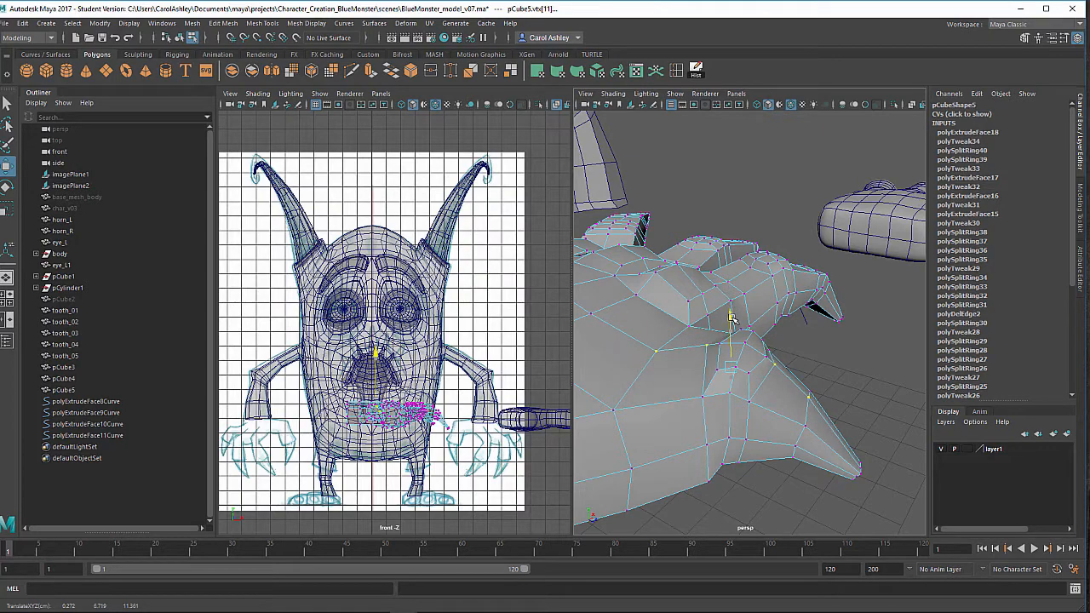
# Raise two neighbouring pairs of vertices on the back of the hand, the second pair to about Y 7.13.
pyautogui.click(657, 348)
pyautogui.moveTo(661, 326); pyautogui.dragTo(701, 395)
pyautogui.click(701, 377)
pyautogui.keyDown('shift'); pyautogui.click(704, 348); pyautogui.keyUp('shift')
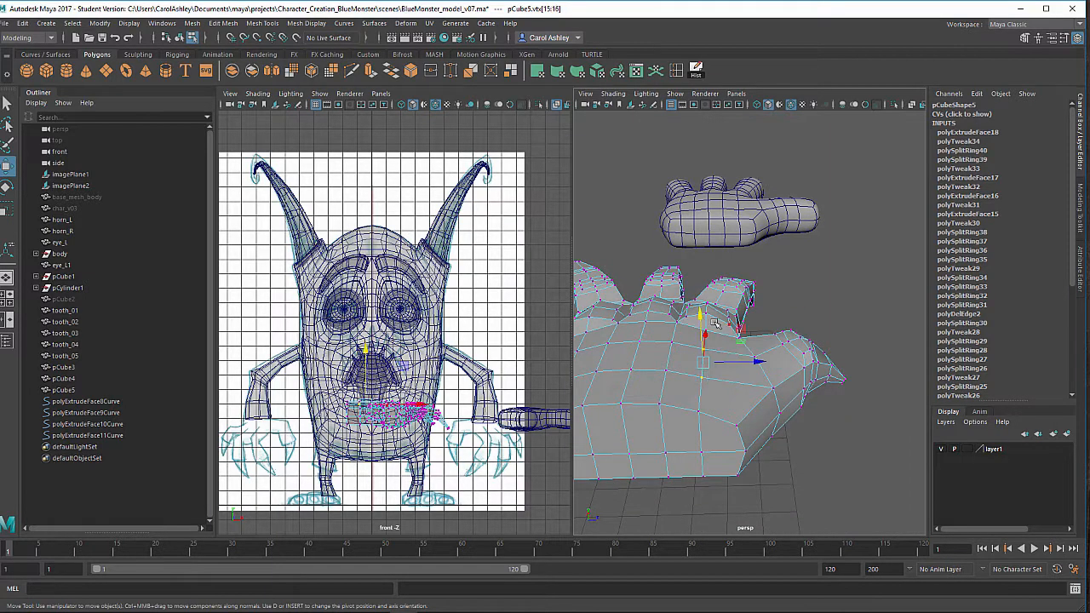
pyautogui.moveTo(701, 315); pyautogui.dragTo(683, 380)
pyautogui.click(689, 371)
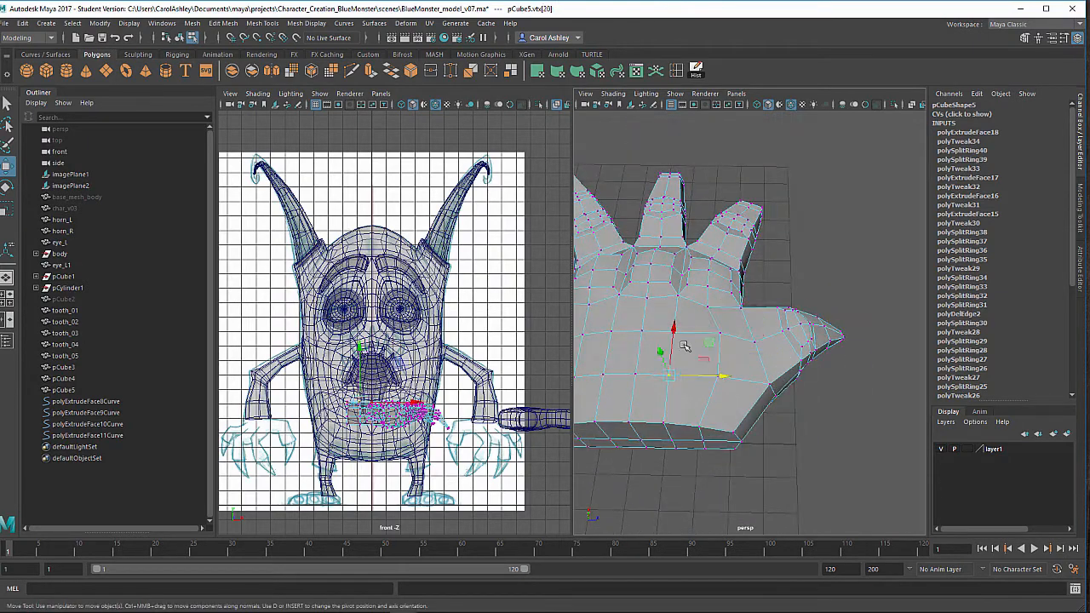
pyautogui.keyDown('shift'); pyautogui.click(687, 343); pyautogui.keyUp('shift')
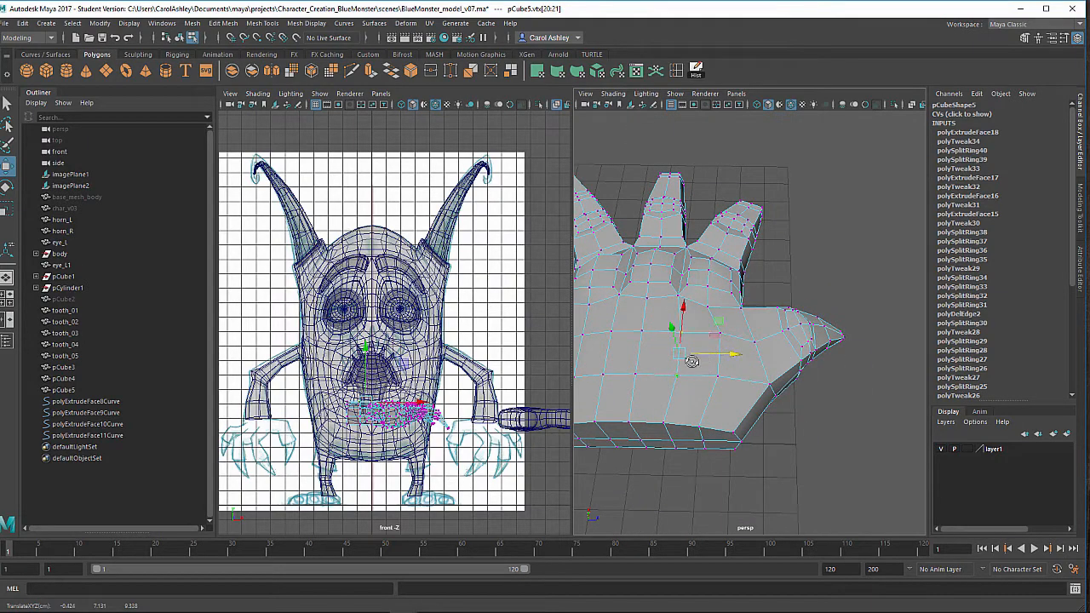
pyautogui.keyDown('alt'); pyautogui.moveTo(698, 358); pyautogui.dragTo(745, 439); pyautogui.keyUp('alt')
# Raise the central vertices between wrist and knuckles to round the back of the hand, reaching about Y 7.29.
pyautogui.click(744, 389)
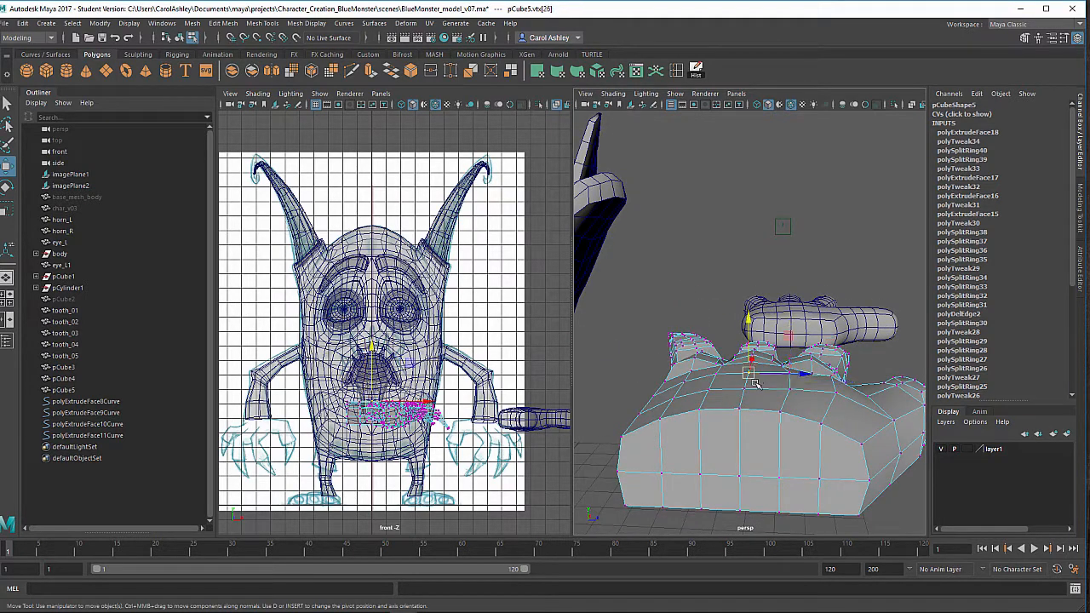
pyautogui.keyDown('shift'); pyautogui.click(751, 370); pyautogui.keyUp('shift')
pyautogui.keyDown('shift'); pyautogui.click(744, 398); pyautogui.keyUp('shift')
pyautogui.moveTo(746, 369); pyautogui.dragTo(784, 350)
pyautogui.click(779, 412)
pyautogui.keyDown('shift'); pyautogui.click(791, 389); pyautogui.keyUp('shift')
pyautogui.click(784, 356)
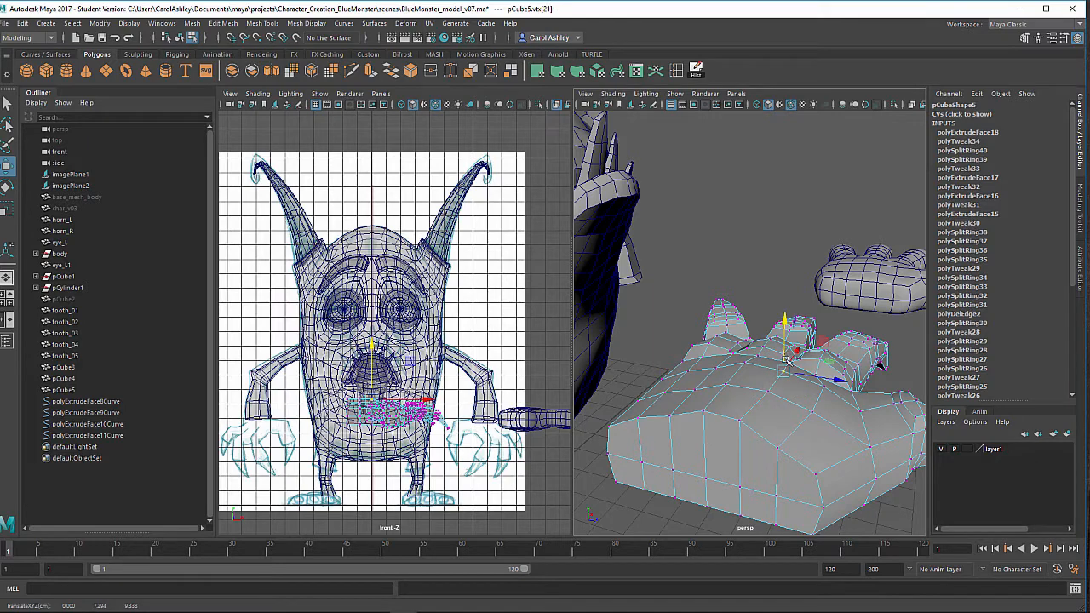
# Raise three vertices in the row running from the wrist along the back of the hand, away from the thumb.
pyautogui.keyDown('alt'); pyautogui.moveTo(758, 400); pyautogui.dragTo(778, 386); pyautogui.keyUp('alt')
pyautogui.keyDown('alt'); pyautogui.moveTo(842, 434); pyautogui.dragTo(900, 466, button='middle'); pyautogui.keyUp('alt')
pyautogui.keyDown('alt'); pyautogui.moveTo(824, 456); pyautogui.dragTo(819, 474); pyautogui.keyUp('alt')
pyautogui.click(784, 437)
pyautogui.keyDown('shift'); pyautogui.click(776, 422); pyautogui.keyUp('shift')
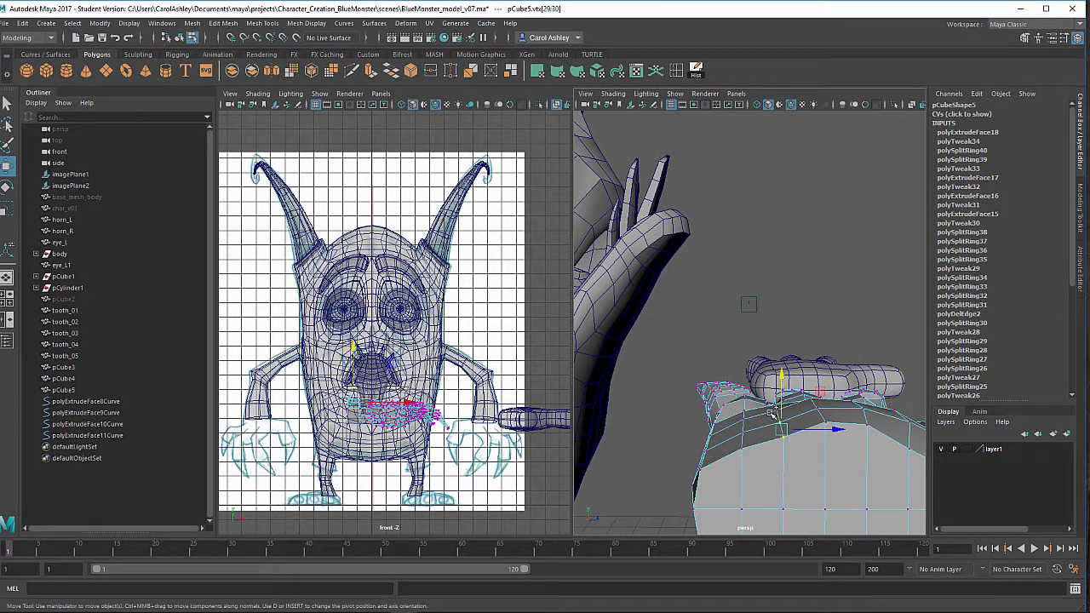
pyautogui.keyDown('shift'); pyautogui.click(773, 411); pyautogui.keyUp('shift')
pyautogui.moveTo(781, 401); pyautogui.dragTo(799, 377)
# Lower the vertices along the bottom edge of the wrist and the adjoining palm row to round the underside.
pyautogui.click(812, 377)
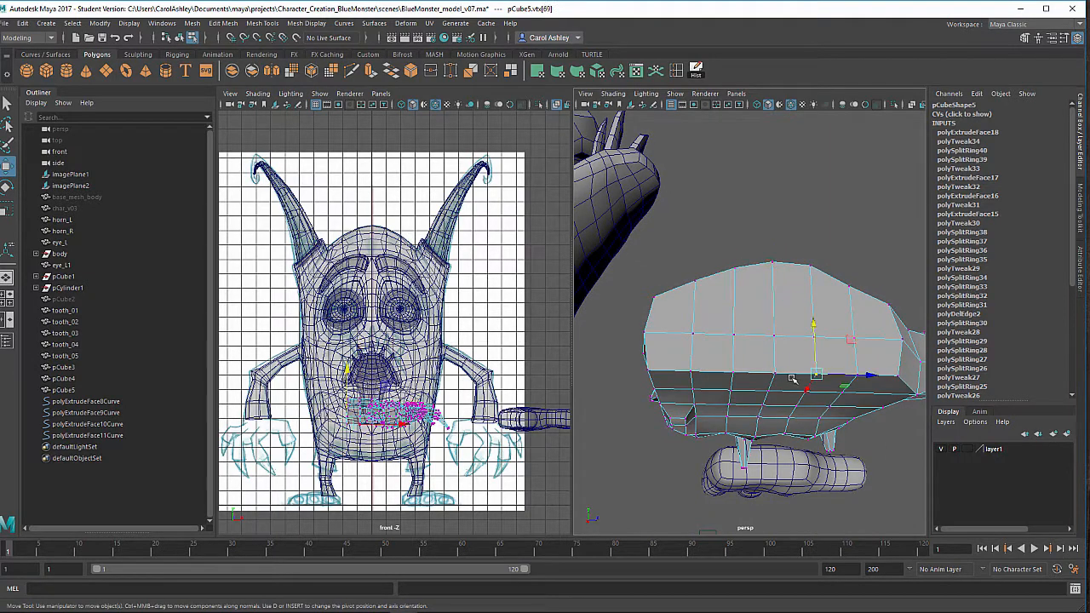
pyautogui.click(746, 373)
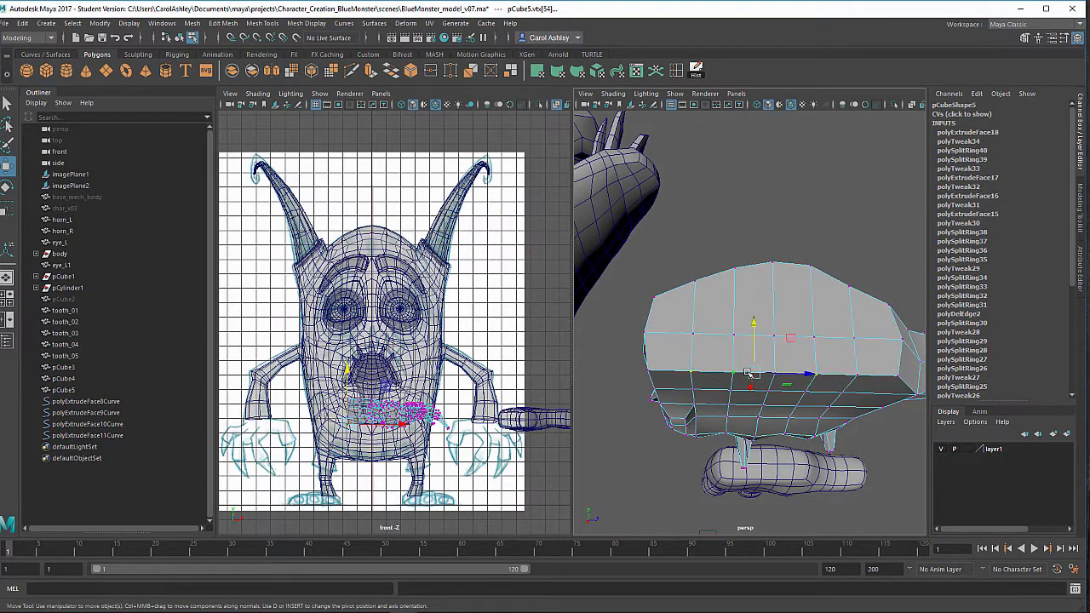
pyautogui.moveTo(853, 366); pyautogui.dragTo(813, 401, button='middle')
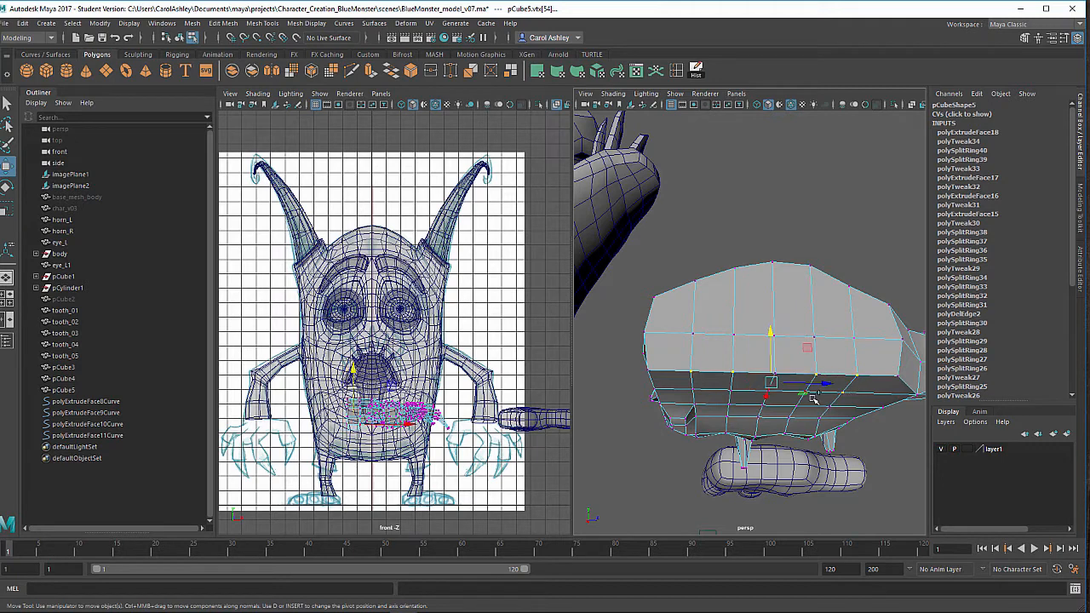
pyautogui.click(765, 396)
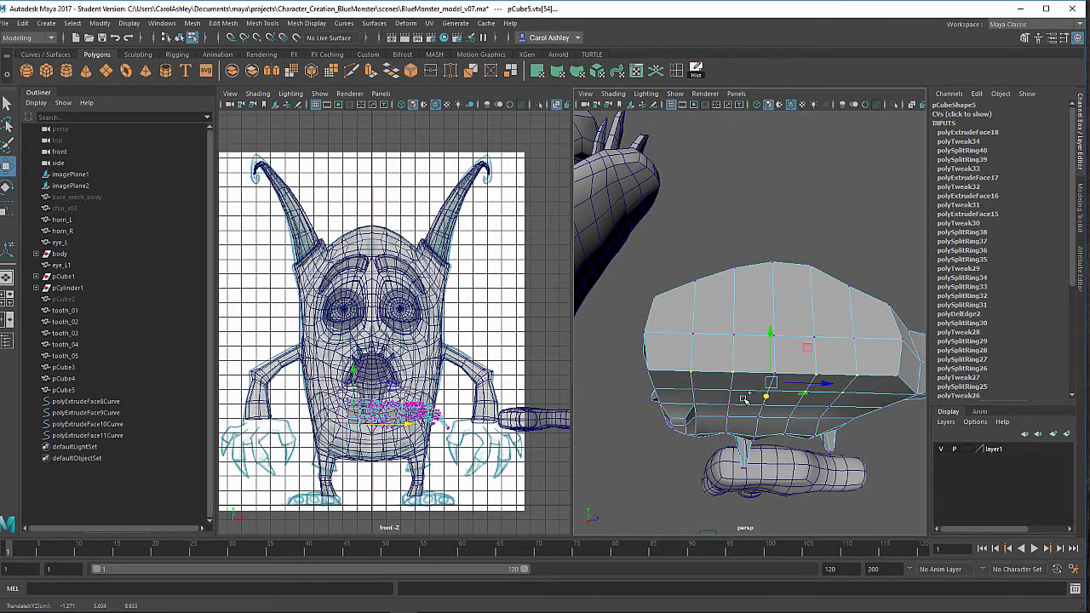
pyautogui.keyDown('alt'); pyautogui.moveTo(722, 402); pyautogui.dragTo(807, 378); pyautogui.keyUp('alt')
pyautogui.moveTo(831, 327); pyautogui.dragTo(781, 370)
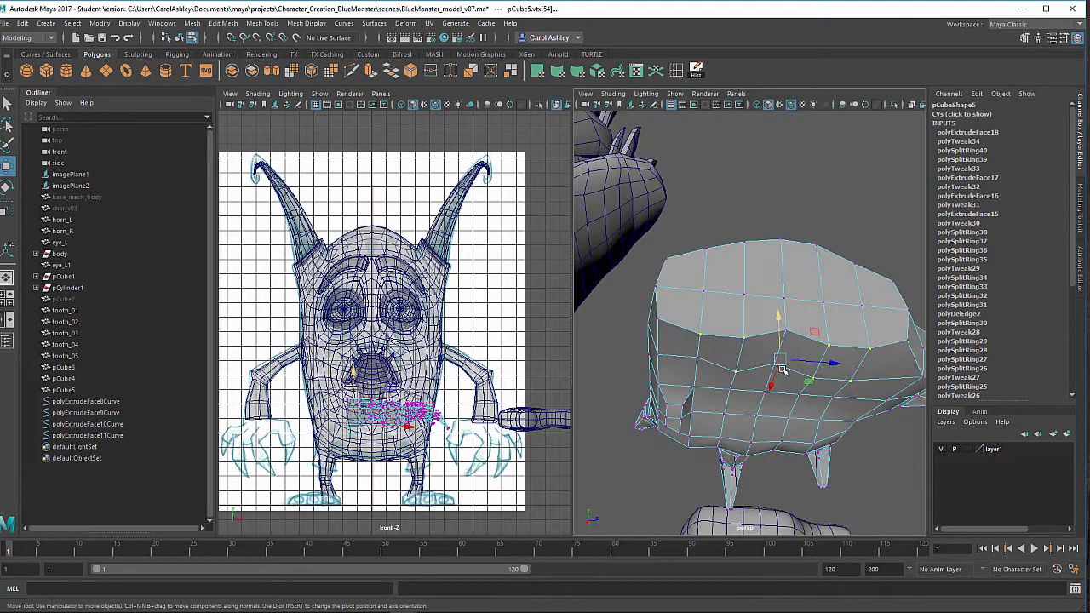
# Lower the middle vertex of the wrist's bottom edge to about Y 5.47 and adjust the palm vertex next to it.
pyautogui.click(811, 377)
pyautogui.click(789, 331)
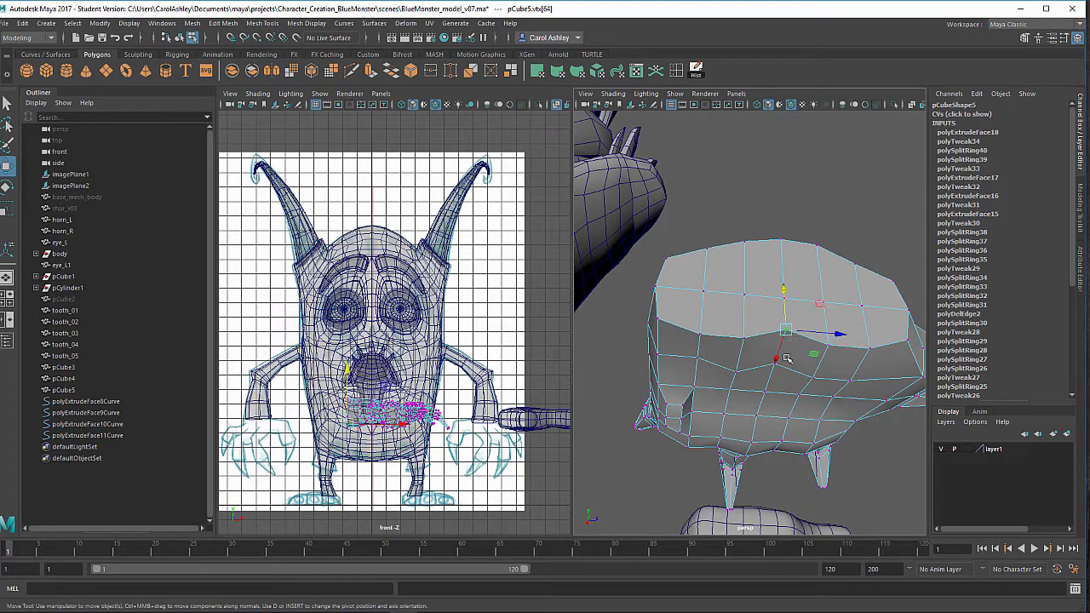
pyautogui.keyDown('alt'); pyautogui.moveTo(788, 332); pyautogui.dragTo(775, 356); pyautogui.keyUp('alt')
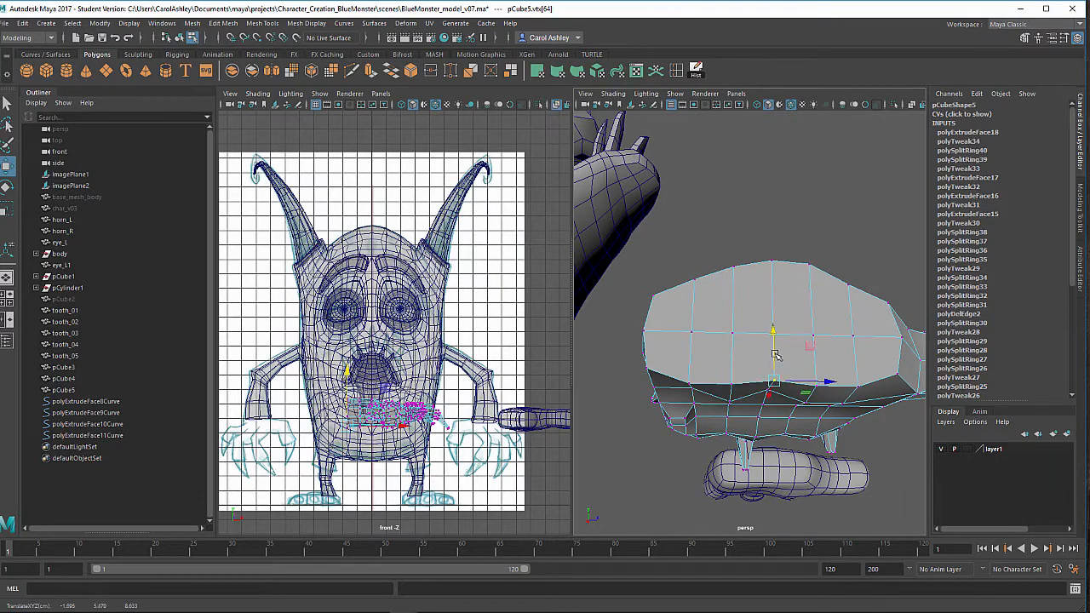
pyautogui.keyDown('alt'); pyautogui.moveTo(776, 418); pyautogui.dragTo(779, 378); pyautogui.keyUp('alt')
pyautogui.click(779, 368)
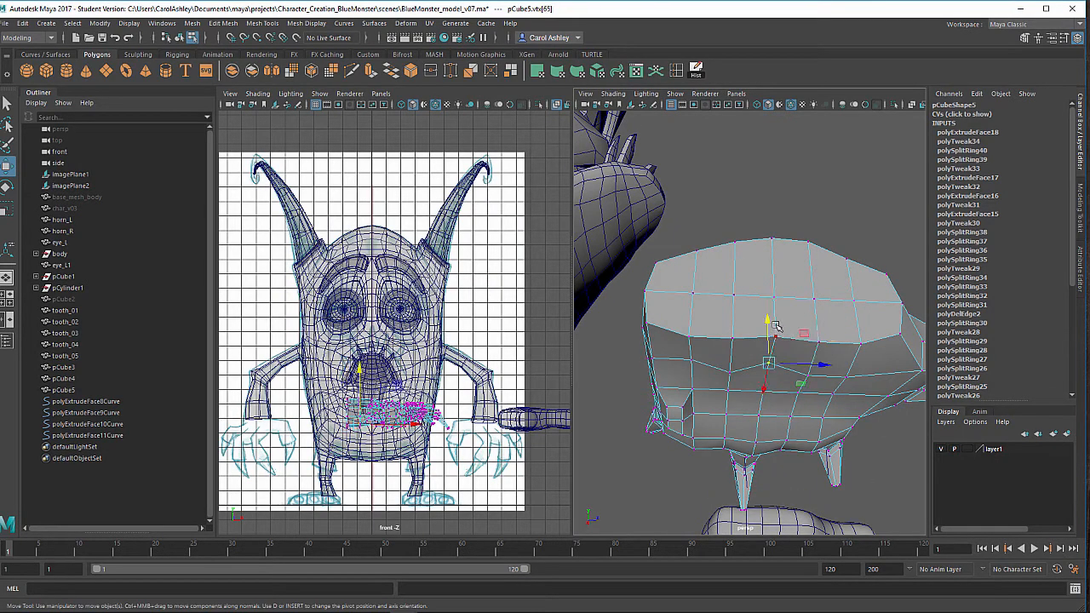
pyautogui.moveTo(768, 329); pyautogui.dragTo(739, 381)
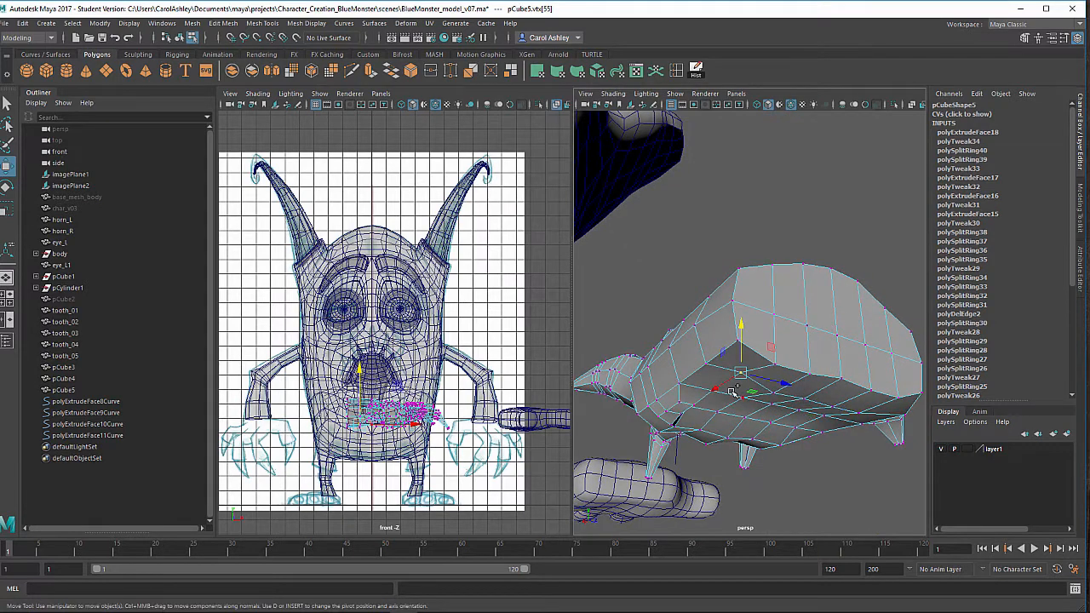
# Lower the two palm vertices on the side away from the thumb to about Y 5.51.
pyautogui.click(741, 385)
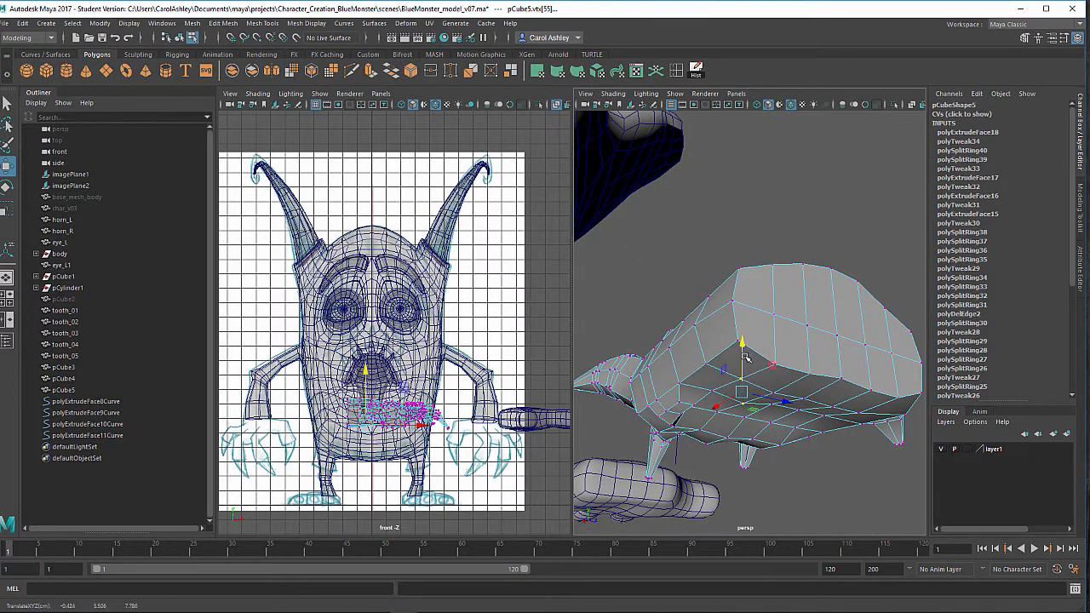
pyautogui.click(711, 389)
pyautogui.keyDown('alt'); pyautogui.moveTo(724, 385); pyautogui.dragTo(762, 292); pyautogui.keyUp('alt')
# Lower two pairs of palm vertices toward the thumb side, the first pair to about Y 5.51.
pyautogui.click(780, 277)
pyautogui.keyDown('shift'); pyautogui.click(828, 304); pyautogui.keyUp('shift')
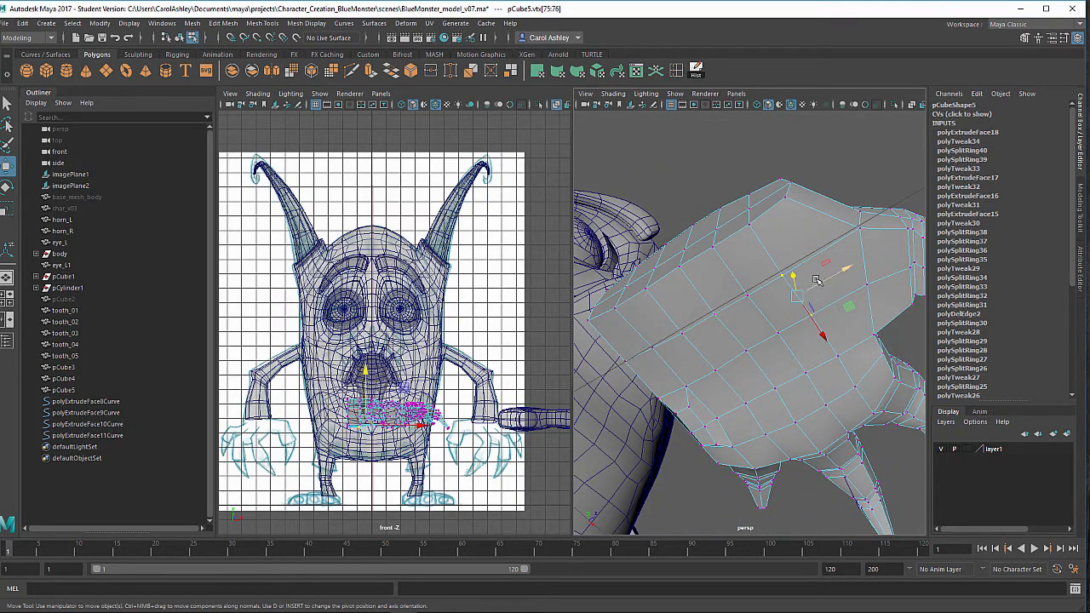
pyautogui.click(778, 319)
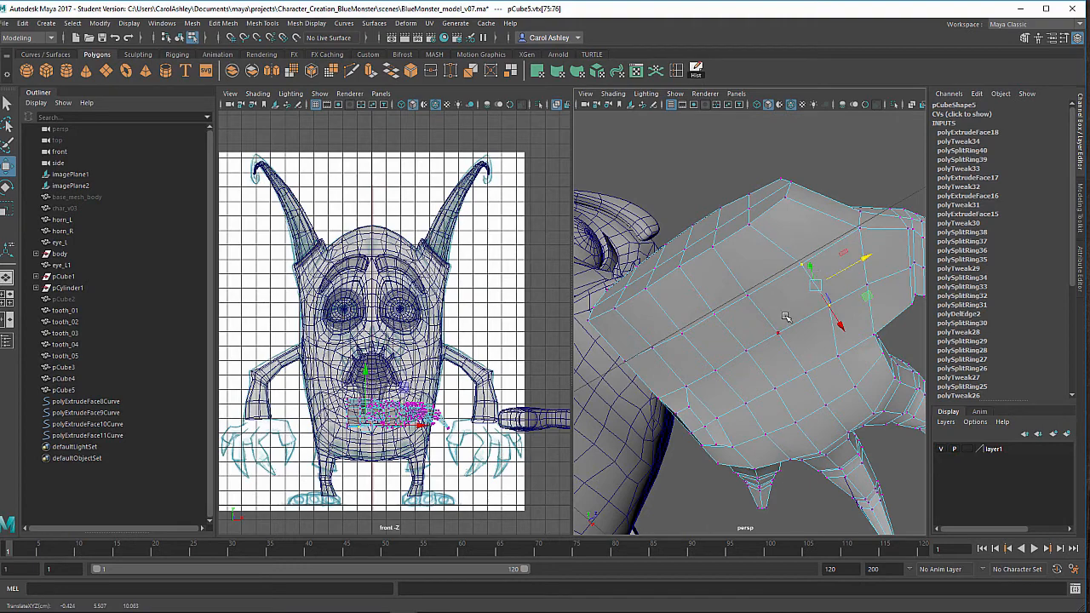
pyautogui.keyDown('shift'); pyautogui.click(751, 294); pyautogui.keyUp('shift')
pyautogui.moveTo(793, 298); pyautogui.dragTo(735, 371)
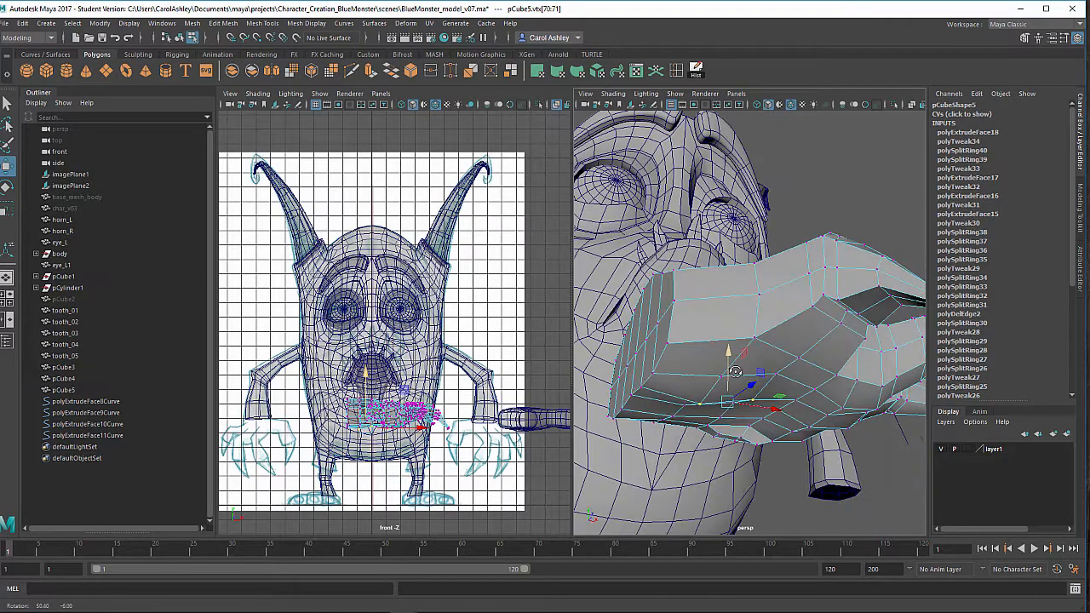
pyautogui.click(776, 379)
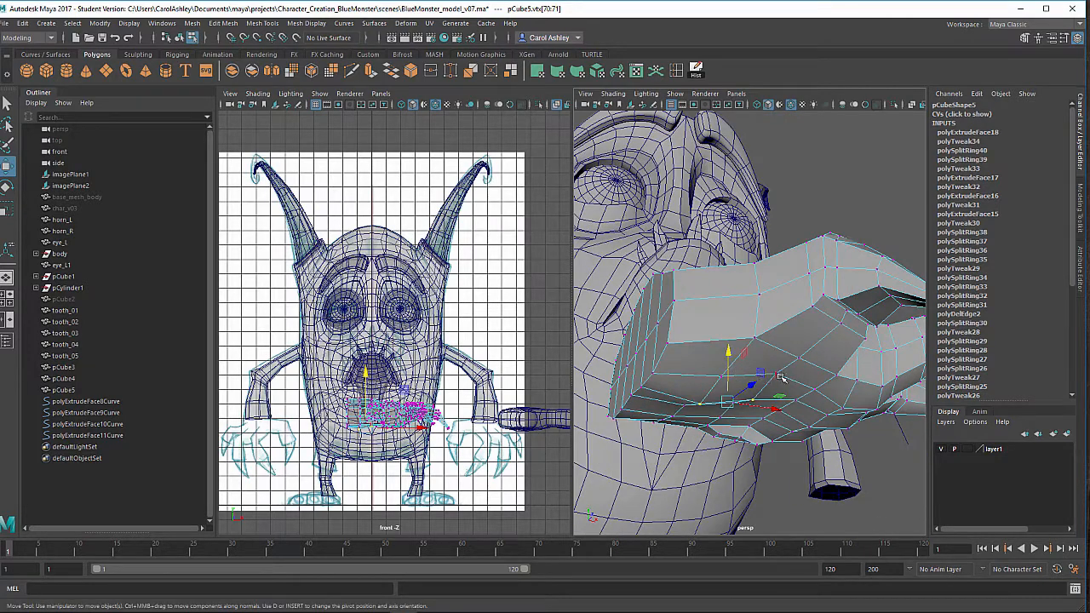
# Adjust the height of the palm vertices near the base of the fingers.
pyautogui.click(731, 361)
pyautogui.moveTo(725, 357); pyautogui.dragTo(691, 361)
pyautogui.click(721, 354)
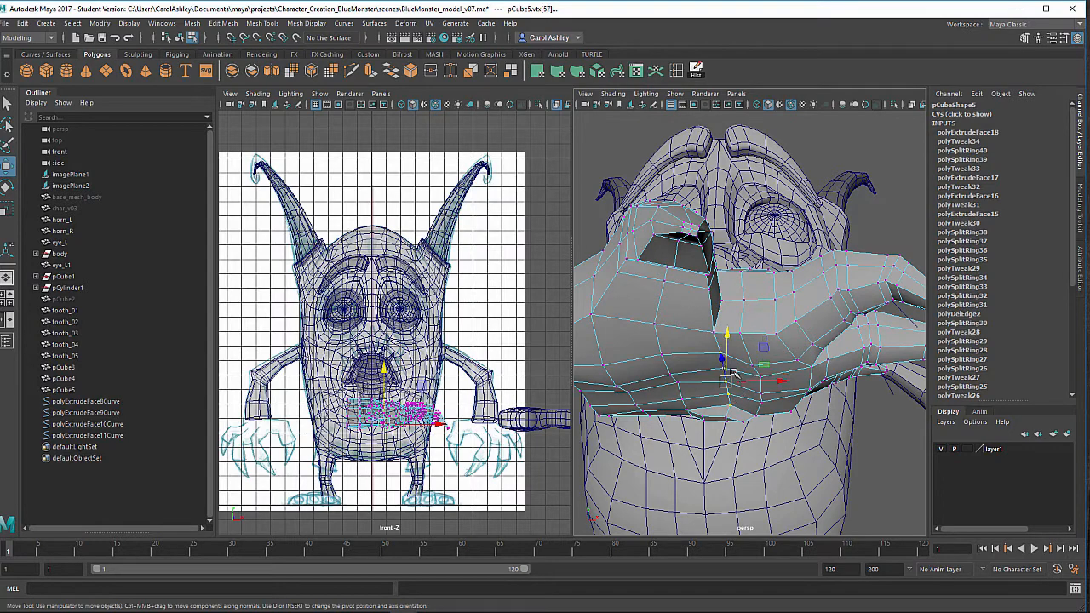
# Move the vertex on the wrist's upper edge toward the thumb side vertically to about Y 7.05.
pyautogui.keyDown('alt'); pyautogui.moveTo(734, 373); pyautogui.dragTo(830, 375); pyautogui.keyUp('alt')
pyautogui.click(719, 341)
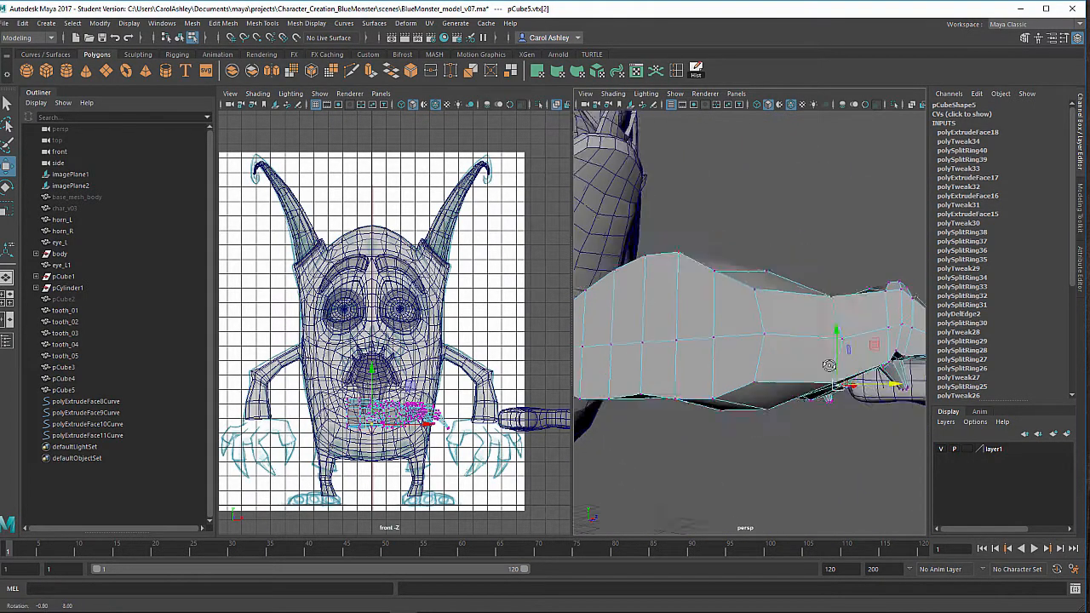
pyautogui.keyDown('alt'); pyautogui.moveTo(830, 375); pyautogui.dragTo(779, 362, button='right'); pyautogui.keyUp('alt')
pyautogui.keyDown('alt'); pyautogui.moveTo(779, 362); pyautogui.dragTo(796, 366); pyautogui.keyUp('alt')
pyautogui.click(791, 296)
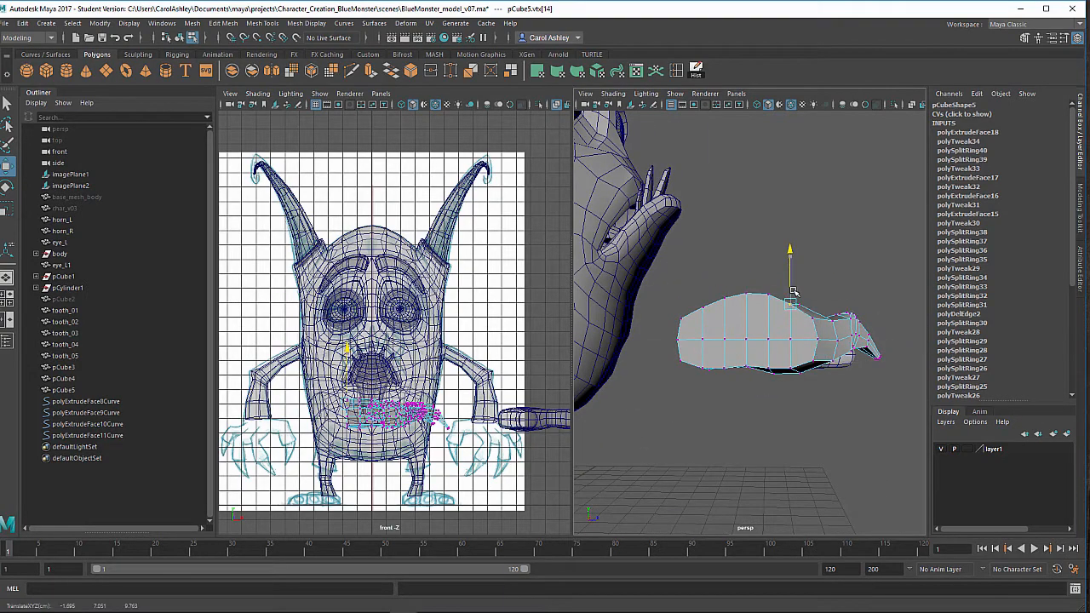
# Return the hand to object mode and examine its overall shape next to the body and the other hand.
pyautogui.keyDown('alt'); pyautogui.moveTo(791, 297); pyautogui.dragTo(758, 357); pyautogui.keyUp('alt')
pyautogui.keyDown('alt'); pyautogui.moveTo(759, 357); pyautogui.dragTo(822, 355, button='right'); pyautogui.keyUp('alt')
pyautogui.keyDown('alt'); pyautogui.moveTo(691, 390); pyautogui.dragTo(754, 373, button='middle'); pyautogui.keyUp('alt')
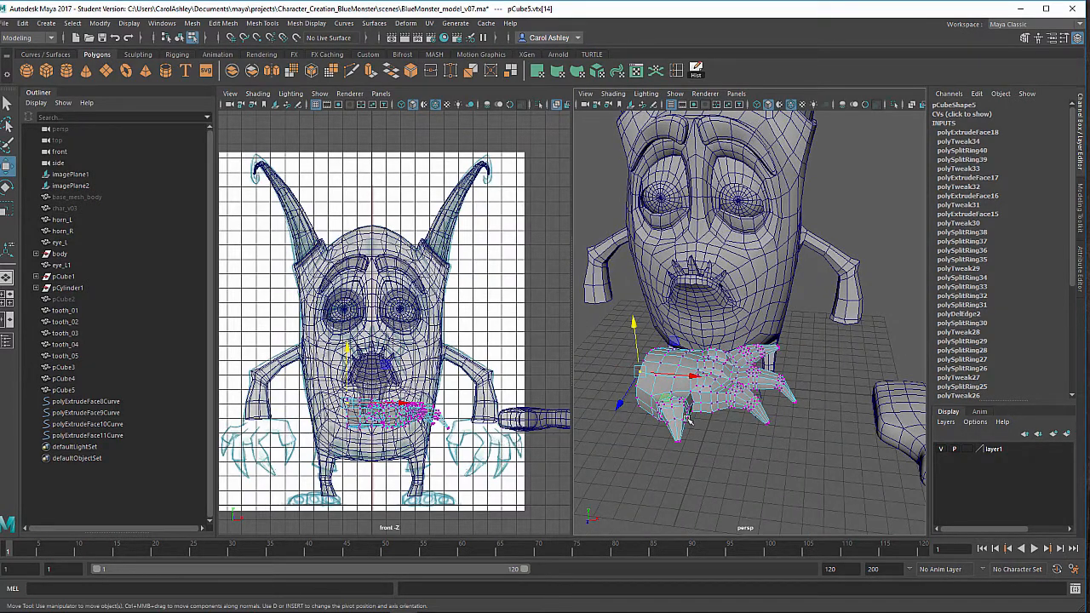
pyautogui.keyDown('alt'); pyautogui.moveTo(717, 416); pyautogui.dragTo(714, 428); pyautogui.keyUp('alt')
pyautogui.moveTo(662, 366); pyautogui.dragTo(718, 260, button='right')
pyautogui.keyDown('alt'); pyautogui.moveTo(738, 384); pyautogui.dragTo(716, 448); pyautogui.keyUp('alt')
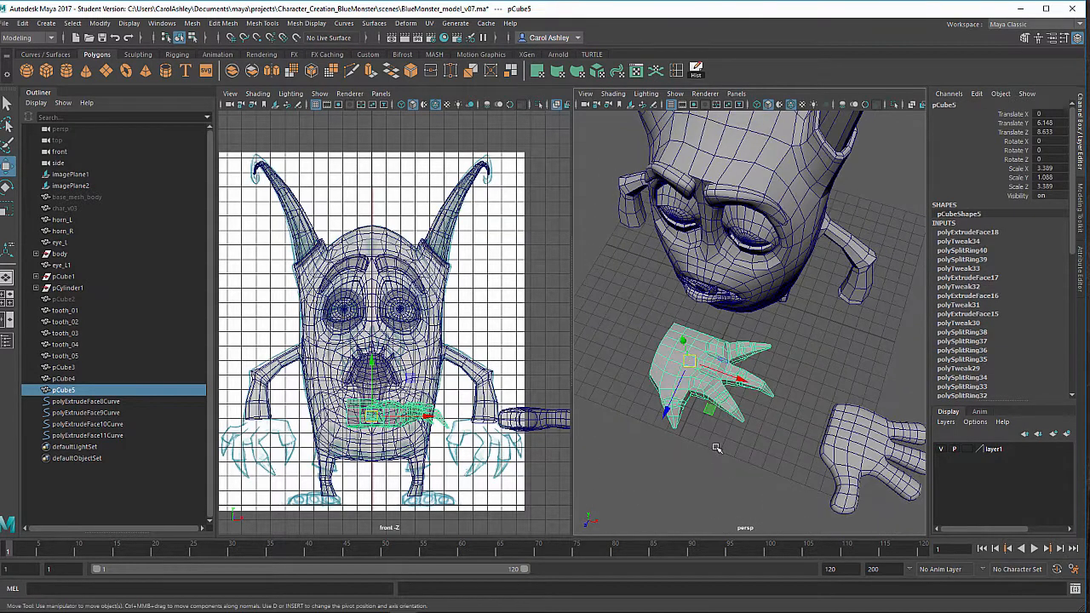
# Save the scene with the finished hand and accept the student version notice.
pyautogui.press('f')
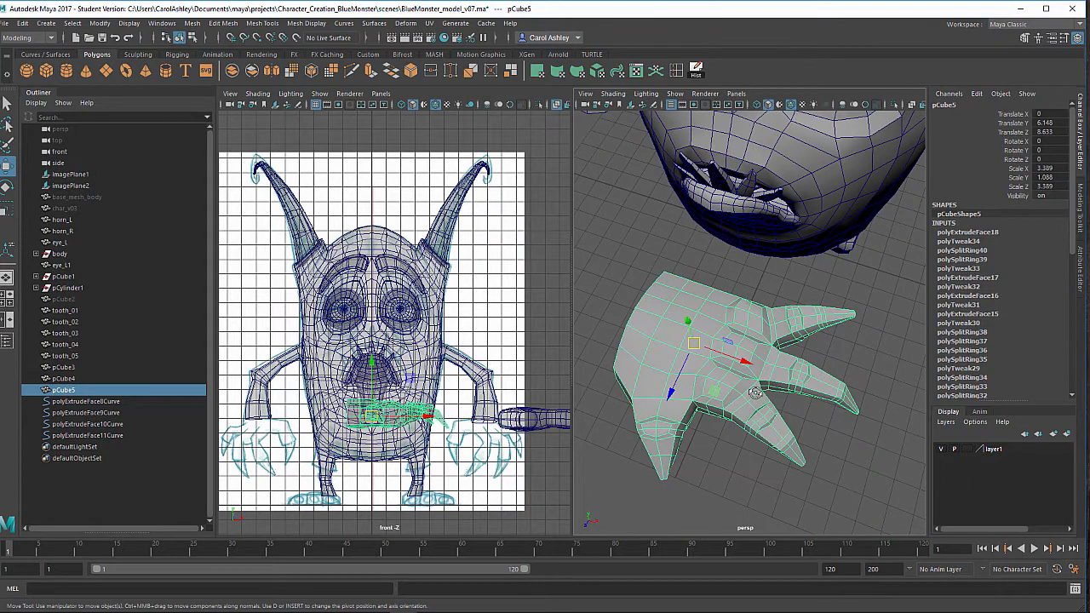
pyautogui.keyDown('alt'); pyautogui.moveTo(754, 391); pyautogui.dragTo(787, 400); pyautogui.keyUp('alt')
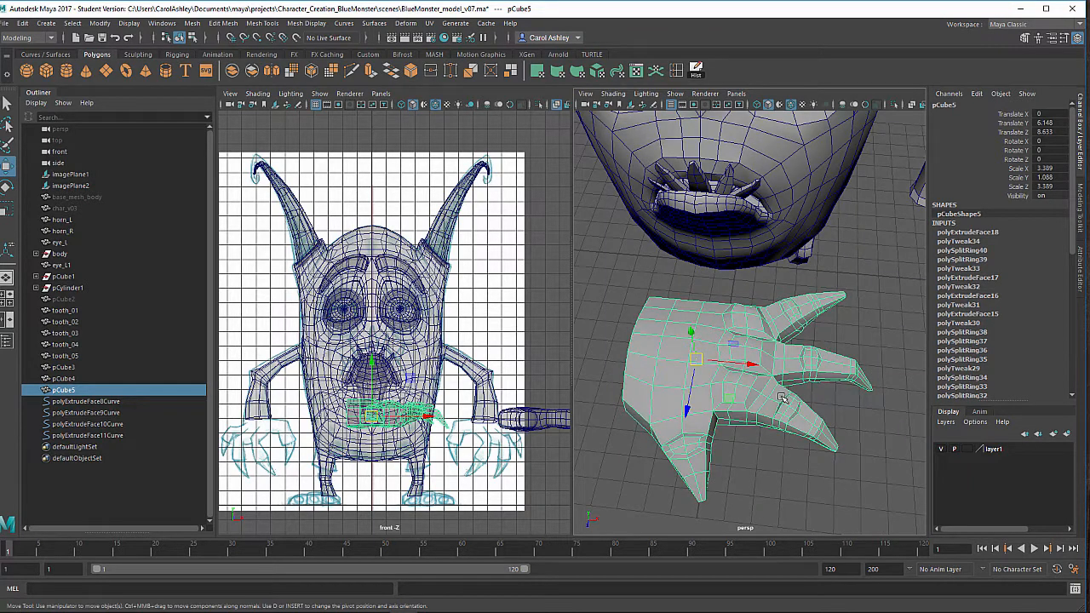
pyautogui.hotkey('ctrl', 's')
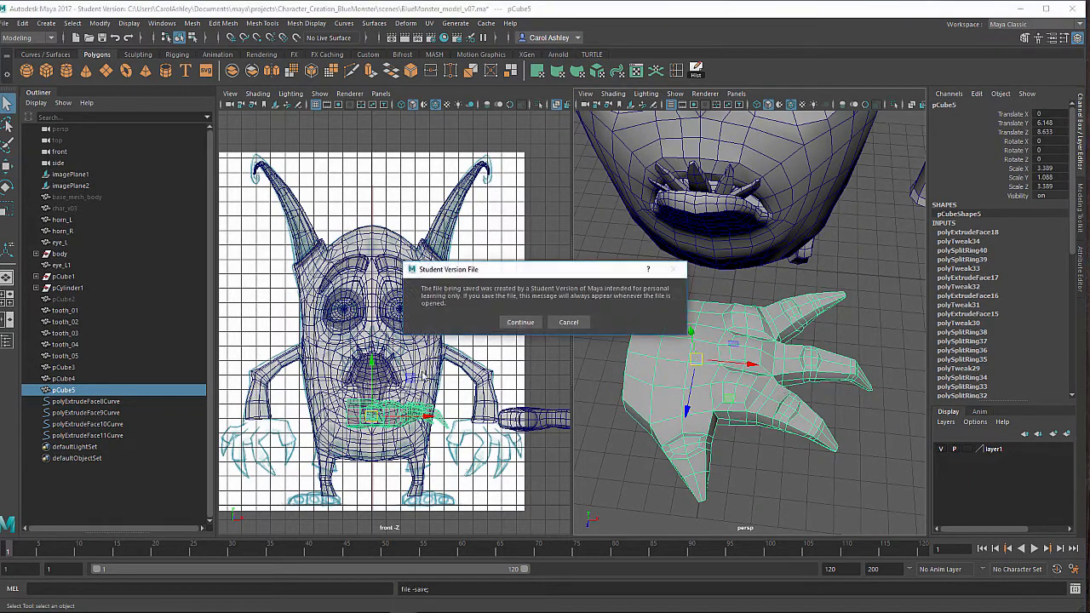
pyautogui.click(521, 322)
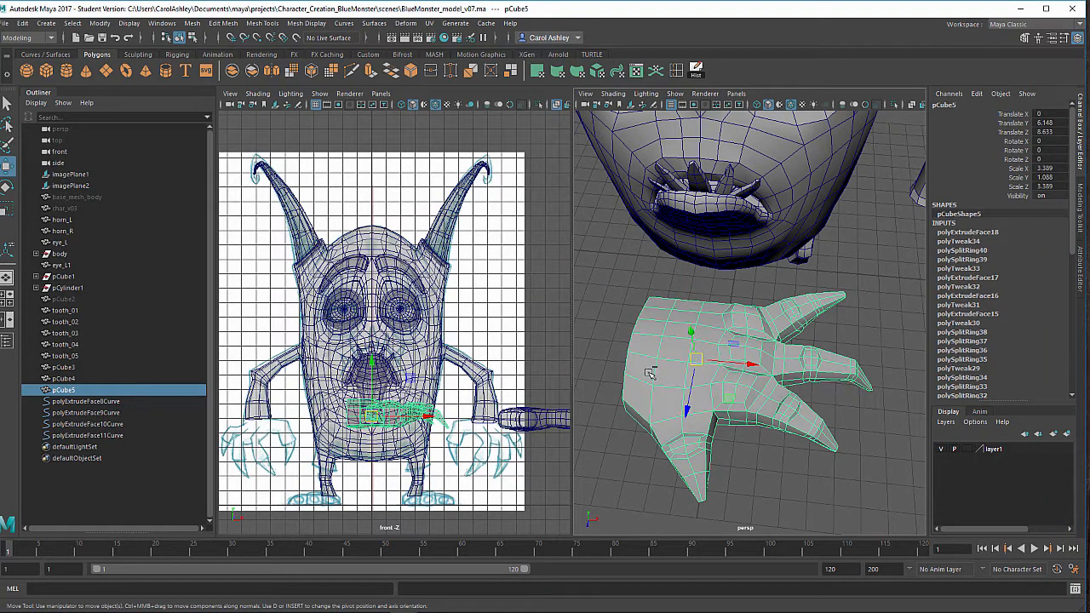
# Duplicate the hand and rename the copy hand_lt.
pyautogui.hotkey('ctrl', 'd')
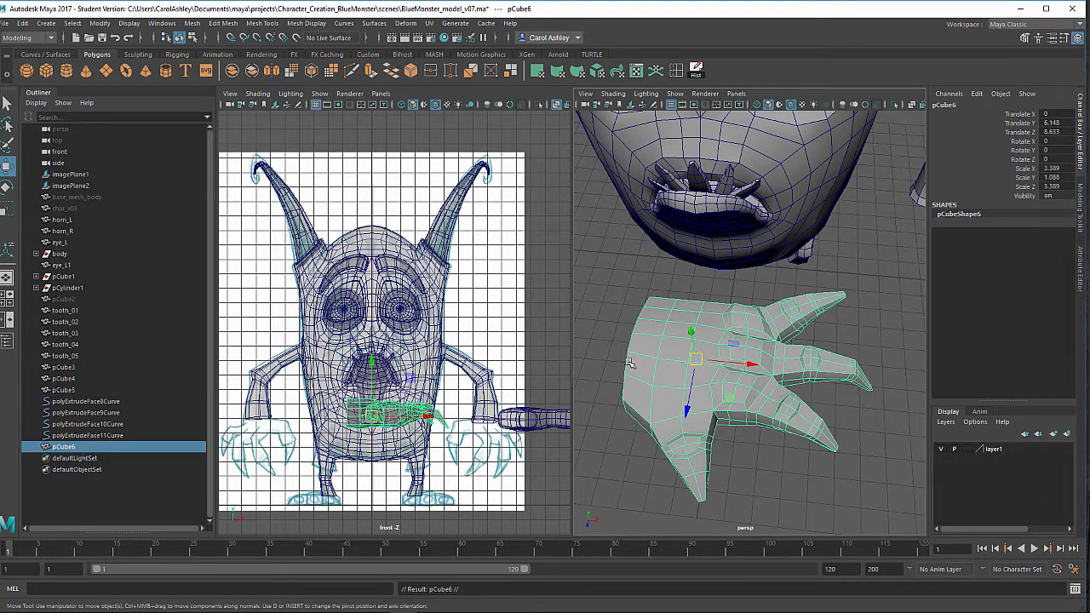
pyautogui.doubleClick(73, 444)
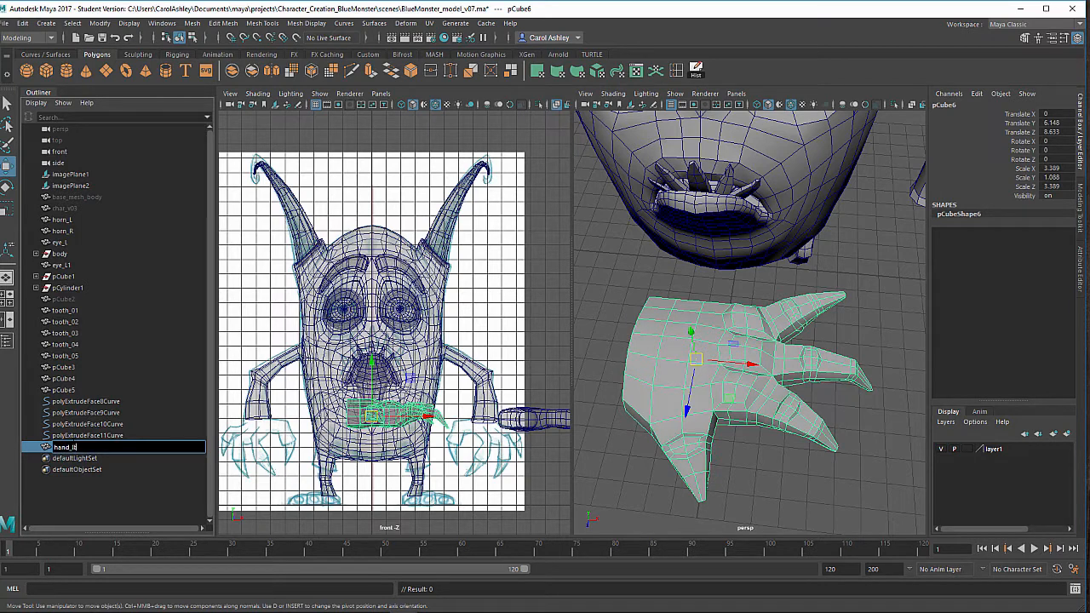
pyautogui.press('Return')
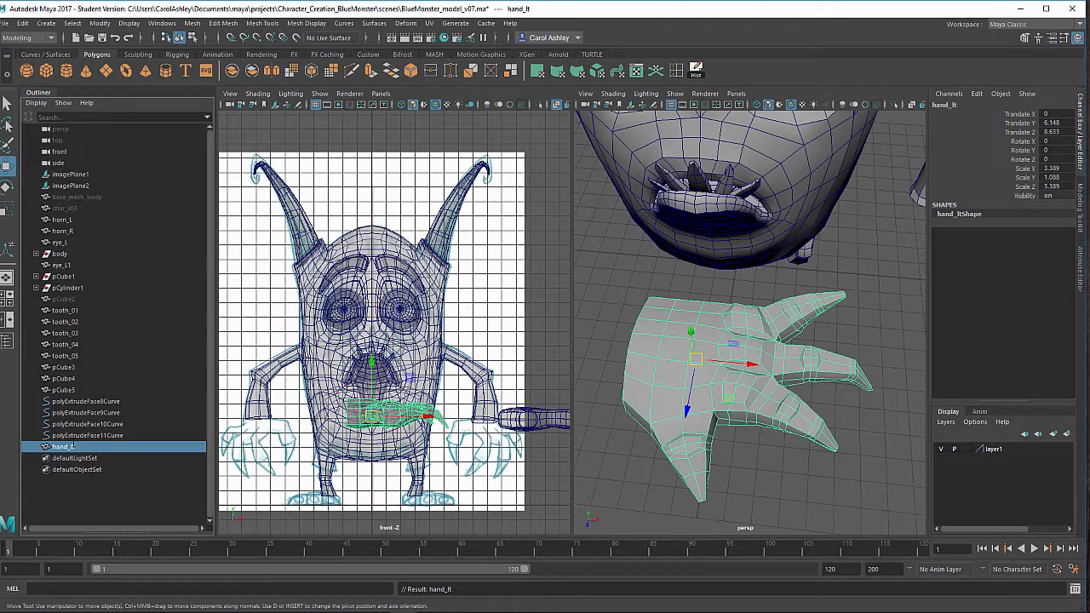
# Move hand_lt sideways and back toward the monster's arm, to about X 6.14 and Z 2.8.
pyautogui.keyDown('alt'); pyautogui.moveTo(800, 397); pyautogui.dragTo(729, 402, button='middle'); pyautogui.keyUp('alt')
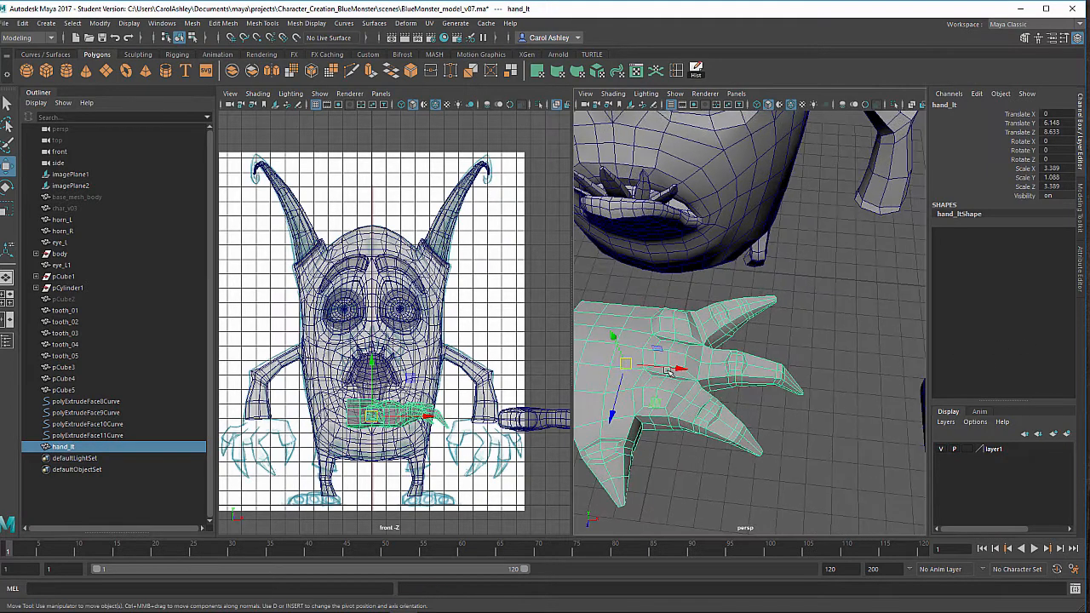
pyautogui.keyDown('shift'); pyautogui.moveTo(668, 368); pyautogui.dragTo(878, 386); pyautogui.keyUp('shift')
pyautogui.moveTo(833, 441); pyautogui.dragTo(843, 242)
# Hide the original hand, the reference hand and the four leftover extrude curves.
pyautogui.click(658, 393)
pyautogui.scroll(-6, 673, 385)
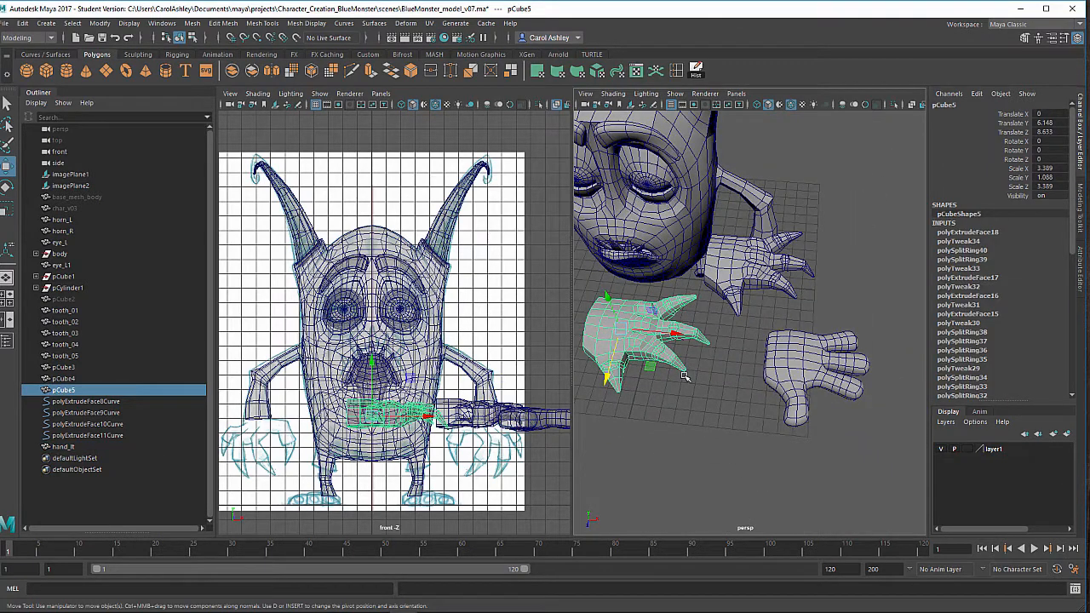
pyautogui.hotkey('ctrl', 'h')
pyautogui.click(770, 371)
pyautogui.hotkey('ctrl', 'h')
pyautogui.moveTo(599, 410); pyautogui.dragTo(704, 317)
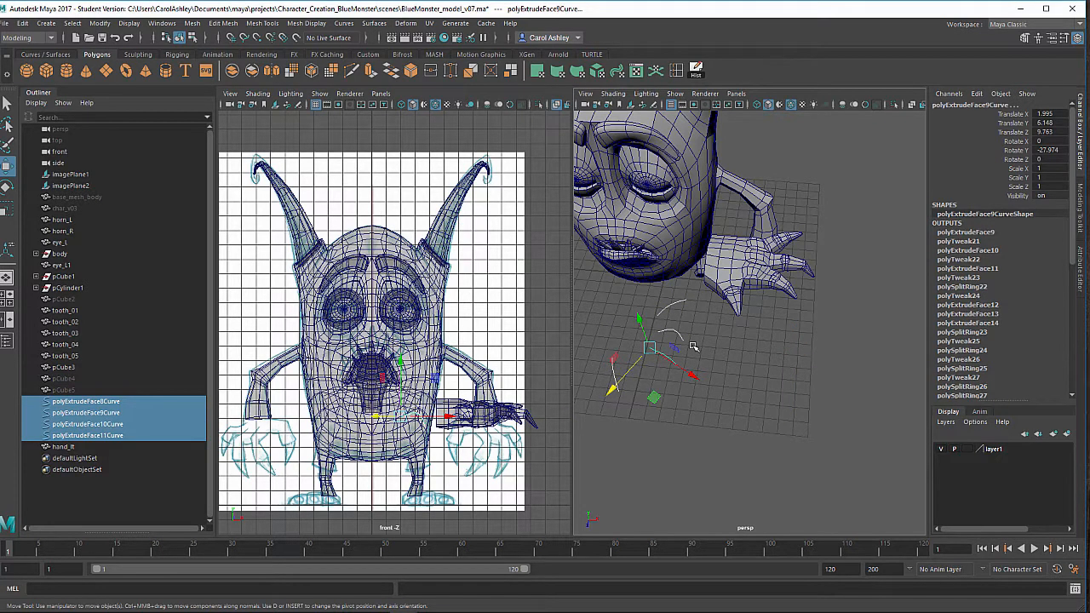
pyautogui.hotkey('ctrl', 'h')
# Place hand_lt below the forearm at about X 7.47, Y 4.02, Z 1.82, fingers pointing down, scaled to about 2.44, 0.78, 2.44.
pyautogui.keyDown('alt'); pyautogui.moveTo(721, 389); pyautogui.dragTo(712, 407); pyautogui.keyUp('alt')
pyautogui.keyDown('alt'); pyautogui.moveTo(724, 400); pyautogui.dragTo(848, 396, button='right'); pyautogui.keyUp('alt')
pyautogui.click(753, 415)
pyautogui.keyDown('alt'); pyautogui.moveTo(753, 416); pyautogui.dragTo(711, 359); pyautogui.keyUp('alt')
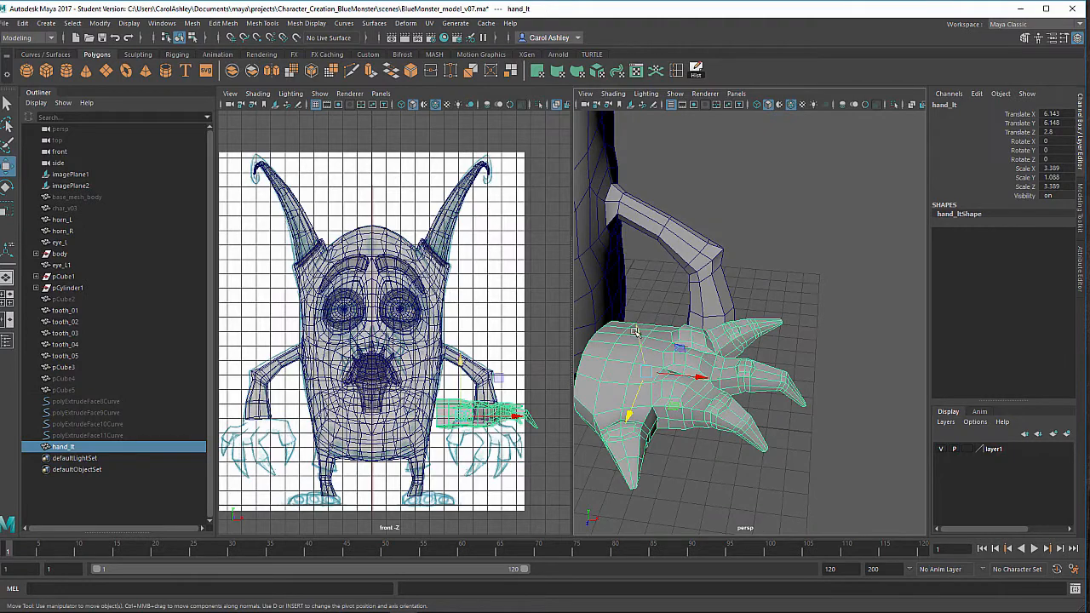
pyautogui.moveTo(635, 332); pyautogui.dragTo(641, 380)
pyautogui.keyDown('alt'); pyautogui.moveTo(770, 436); pyautogui.dragTo(721, 354); pyautogui.keyUp('alt')
pyautogui.press('r')
pyautogui.press('e')
pyautogui.press('w')
pyautogui.press('r')
pyautogui.press('e')
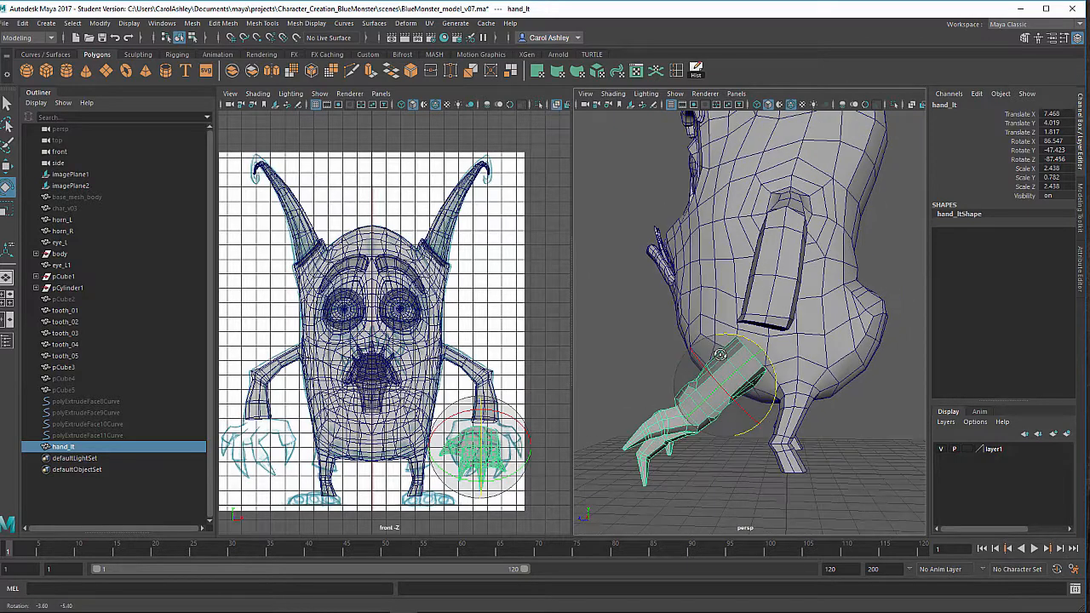
# Fine-tune hand_lt's rotation to about X 98, Y -39.3, Z -105.4 so the wrist lines up with the forearm.
pyautogui.moveTo(743, 422); pyautogui.dragTo(720, 423)
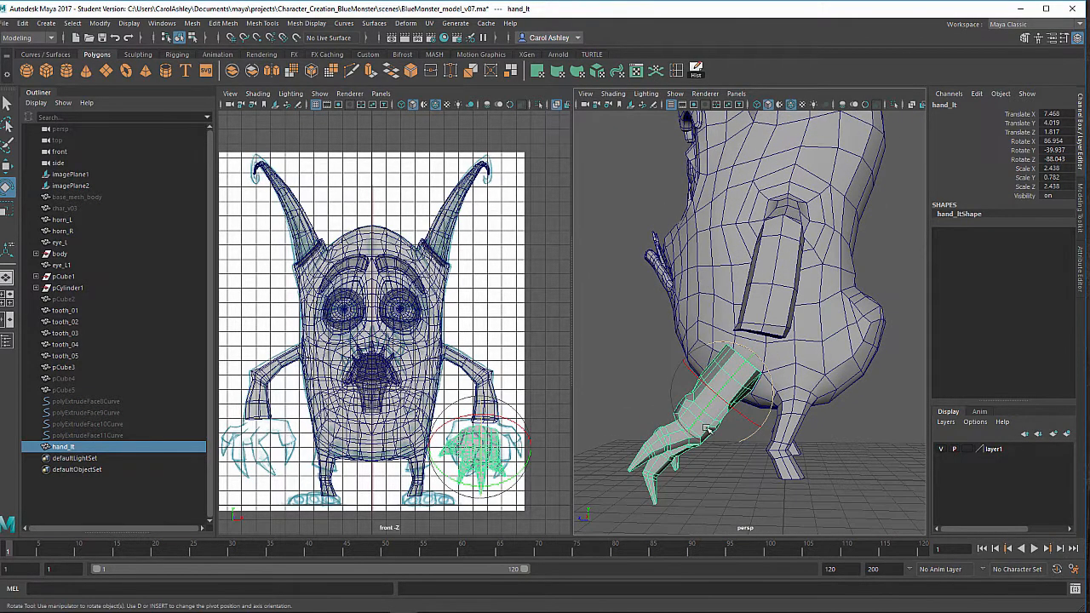
pyautogui.keyDown('alt'); pyautogui.moveTo(729, 419); pyautogui.dragTo(785, 412, button='right'); pyautogui.keyUp('alt')
pyautogui.keyDown('alt'); pyautogui.moveTo(707, 415); pyautogui.dragTo(822, 396); pyautogui.keyUp('alt')
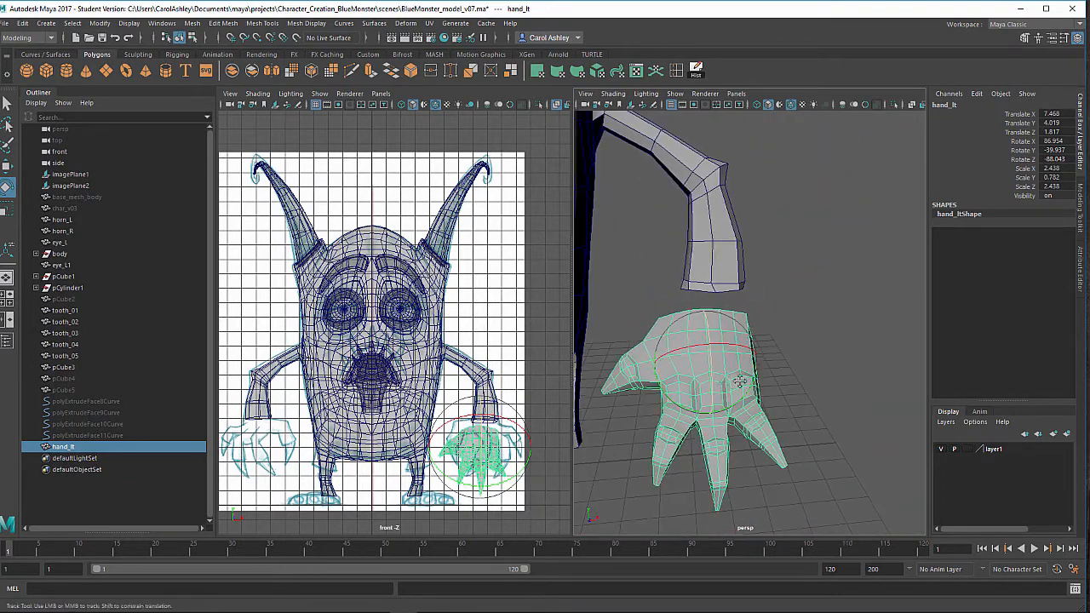
pyautogui.keyDown('alt'); pyautogui.moveTo(742, 382); pyautogui.dragTo(743, 409); pyautogui.keyUp('alt')
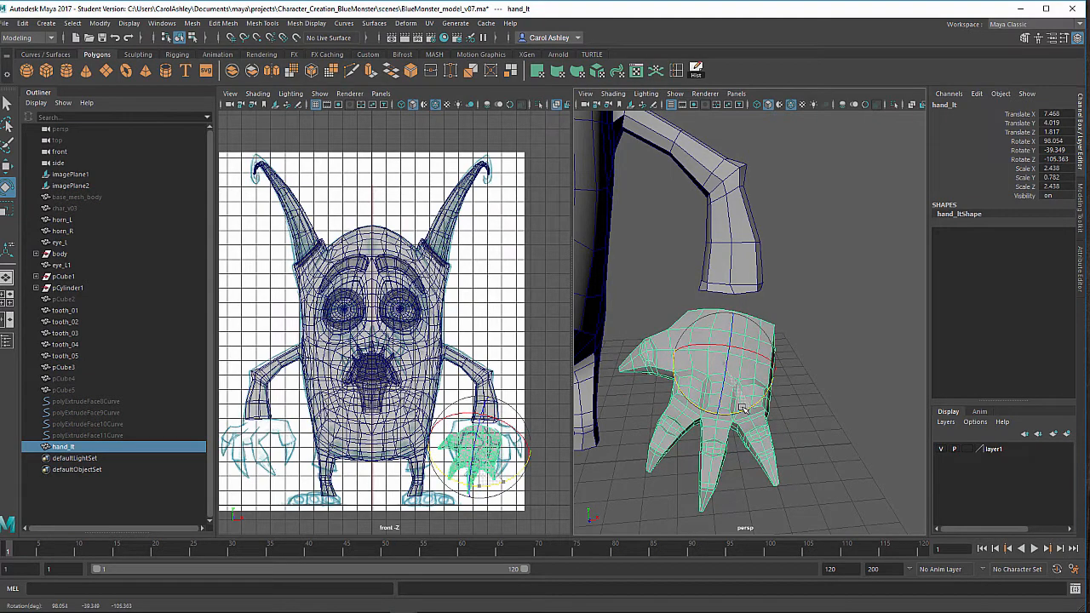
pyautogui.keyDown('alt'); pyautogui.moveTo(816, 422); pyautogui.dragTo(669, 447); pyautogui.keyUp('alt')
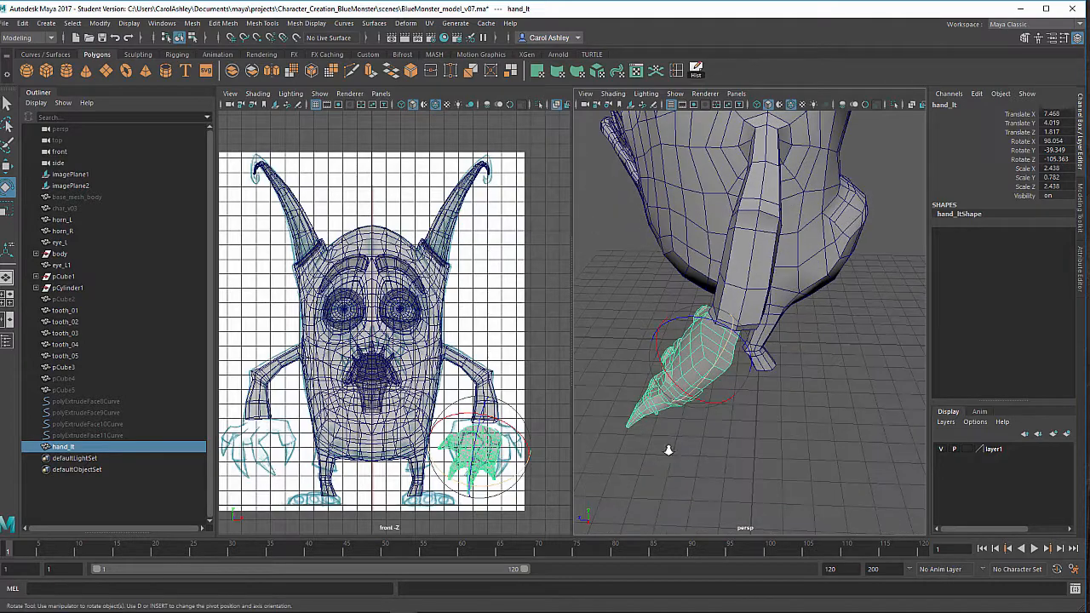
pyautogui.keyDown('alt'); pyautogui.moveTo(669, 448); pyautogui.dragTo(844, 409, button='right'); pyautogui.keyUp('alt')
pyautogui.keyDown('alt'); pyautogui.moveTo(843, 409); pyautogui.dragTo(782, 398); pyautogui.keyUp('alt')
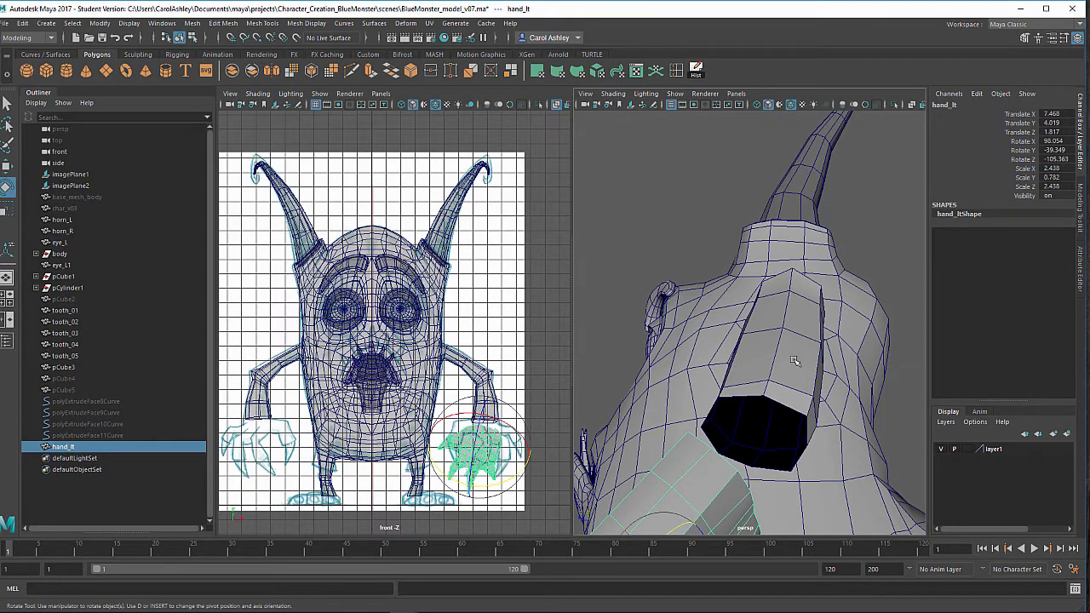
# Select the middle faces on the wrist end of hand_lt and scale them wider across the wrist.
pyautogui.keyDown('alt'); pyautogui.moveTo(791, 434); pyautogui.dragTo(787, 353); pyautogui.keyUp('alt')
pyautogui.moveTo(787, 353); pyautogui.dragTo(788, 281, button='right')
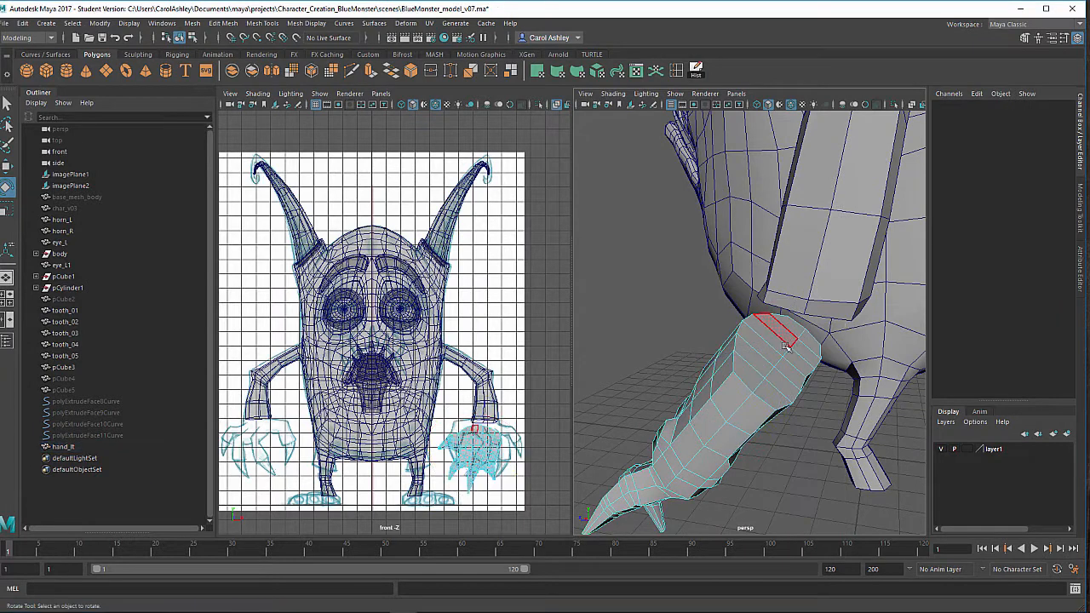
pyautogui.click(780, 342)
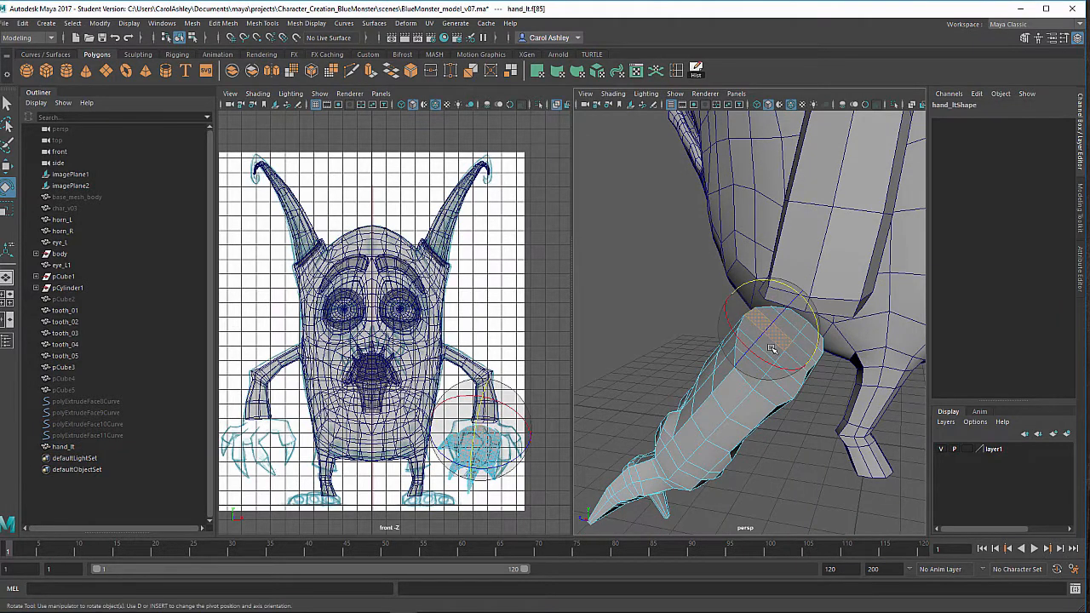
pyautogui.press('q')
pyautogui.keyDown('shift'); pyautogui.click(785, 345); pyautogui.keyUp('shift')
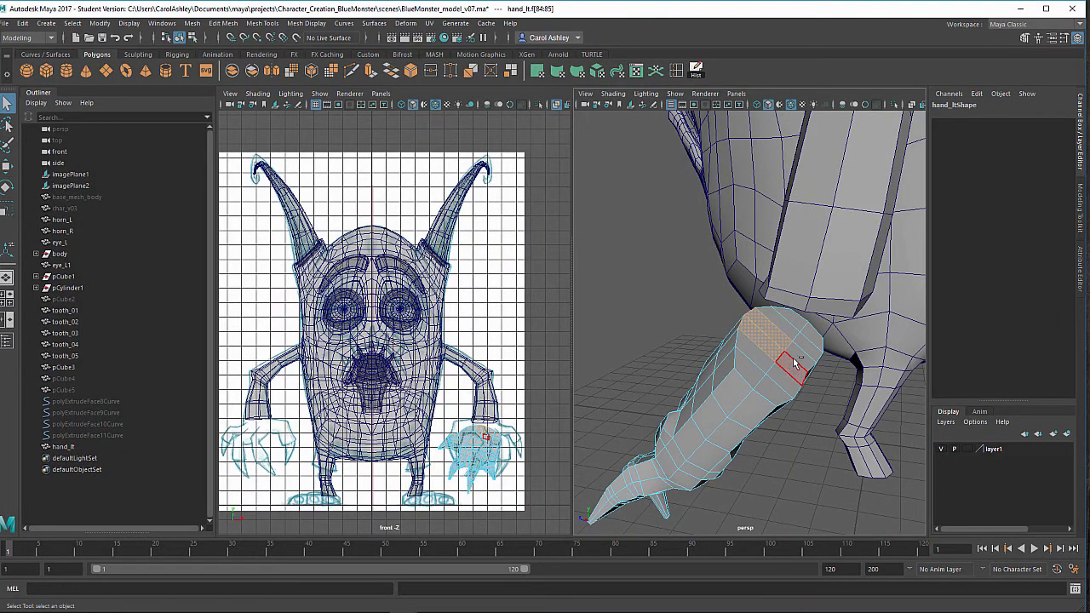
pyautogui.keyDown('shift'); pyautogui.click(793, 362); pyautogui.keyUp('shift')
pyautogui.keyDown('shift'); pyautogui.click(800, 357); pyautogui.keyUp('shift')
pyautogui.keyDown('alt'); pyautogui.moveTo(753, 409); pyautogui.dragTo(858, 403); pyautogui.keyUp('alt')
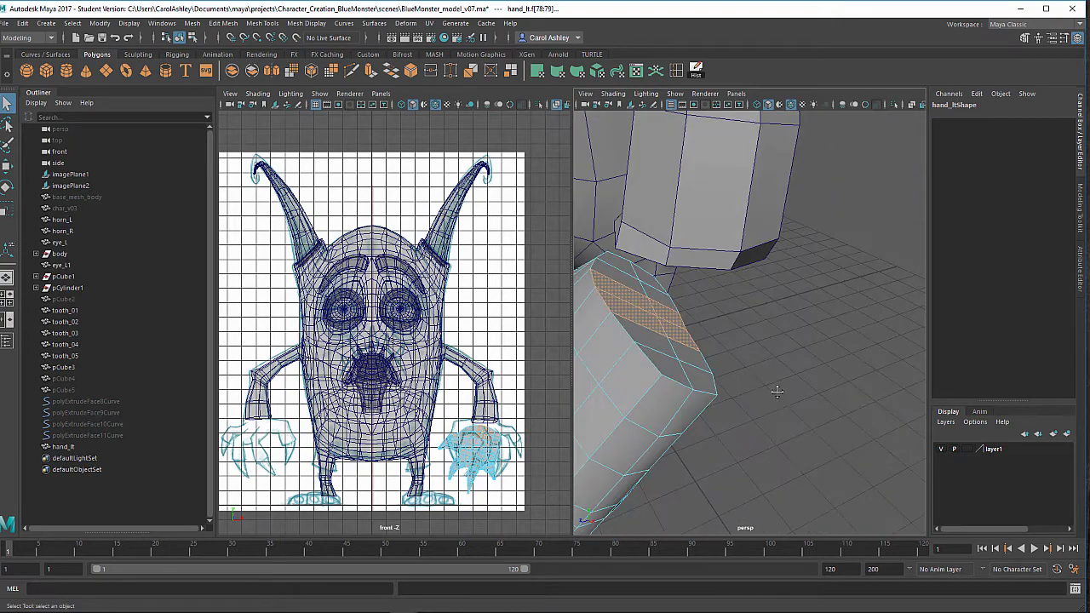
pyautogui.keyDown('alt'); pyautogui.moveTo(776, 391); pyautogui.dragTo(750, 400); pyautogui.keyUp('alt')
pyautogui.keyDown('alt'); pyautogui.moveTo(733, 353); pyautogui.dragTo(743, 356); pyautogui.keyUp('alt')
pyautogui.press('e')
pyautogui.press('w')
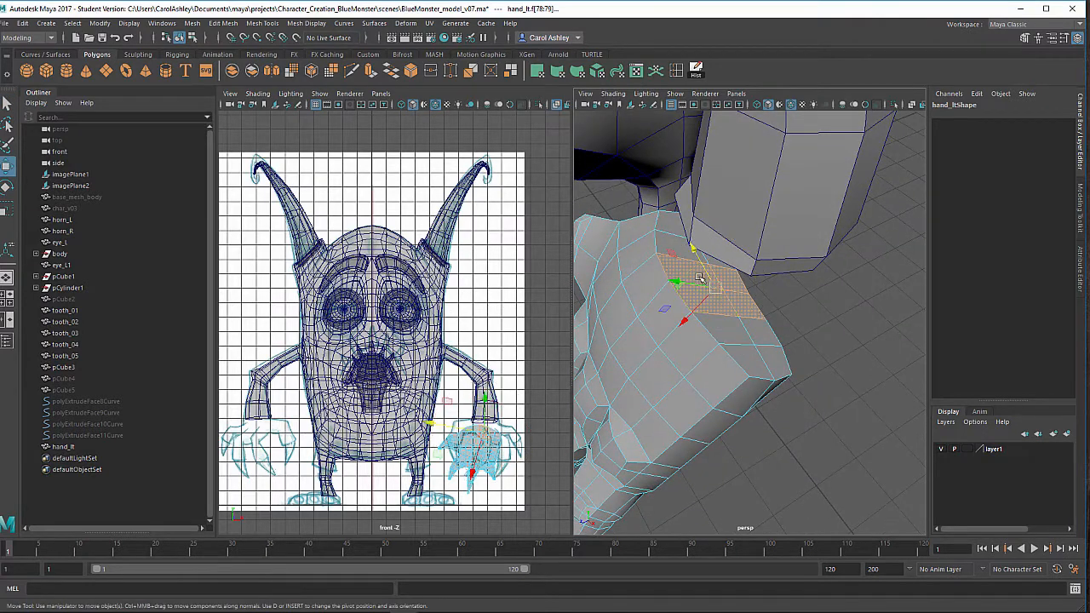
pyautogui.press('r')
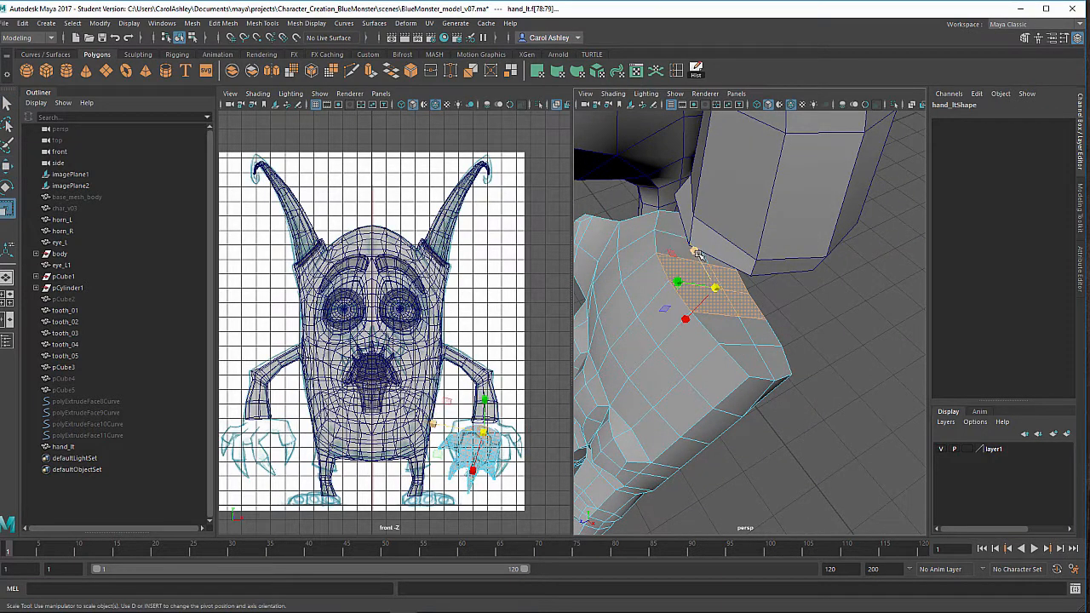
pyautogui.moveTo(693, 258); pyautogui.dragTo(692, 229)
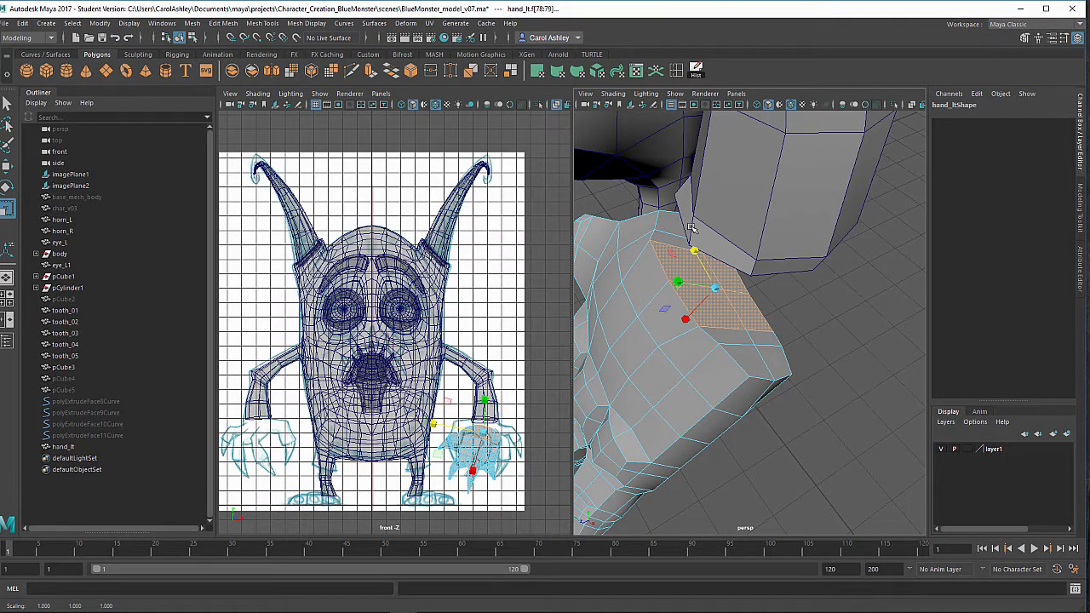
pyautogui.keyDown('alt'); pyautogui.moveTo(701, 328); pyautogui.dragTo(657, 336); pyautogui.keyUp('alt')
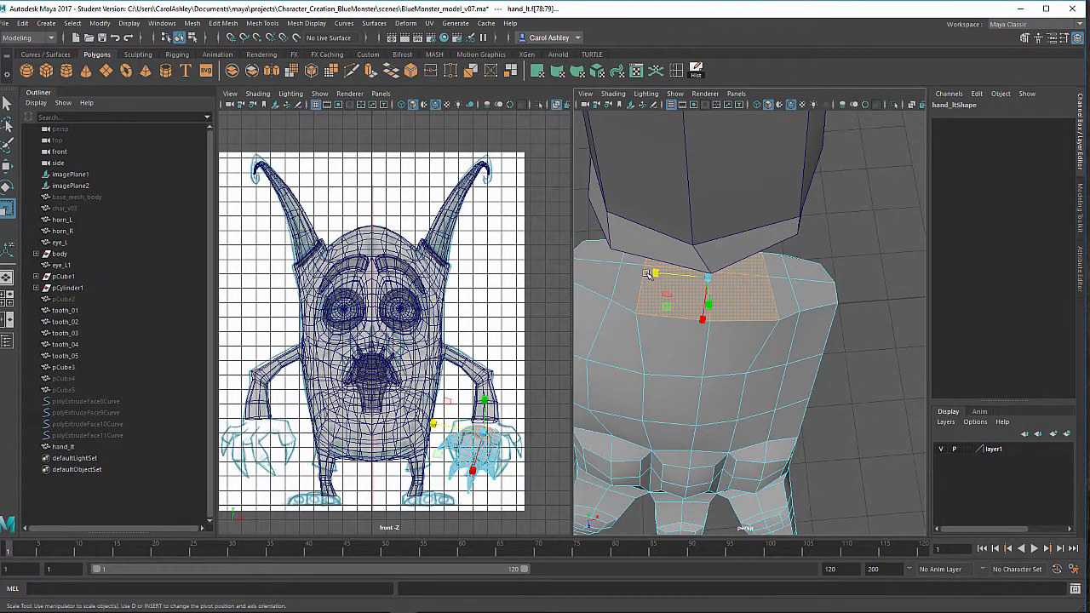
pyautogui.moveTo(647, 273); pyautogui.dragTo(647, 320)
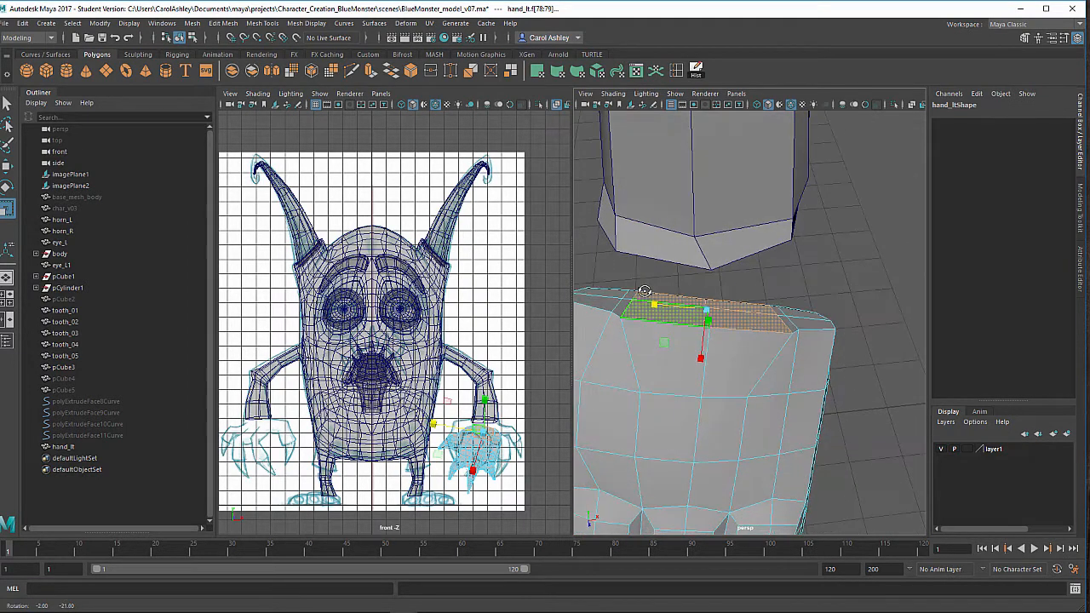
# Slide individual vertices on the back of the hand and along the wrist edge sideways to even out the edge flow.
pyautogui.keyDown('alt'); pyautogui.moveTo(790, 350); pyautogui.dragTo(674, 375); pyautogui.keyUp('alt')
pyautogui.moveTo(684, 357); pyautogui.dragTo(630, 276, button='right')
pyautogui.click(688, 350)
pyautogui.press('w')
pyautogui.moveTo(662, 350); pyautogui.dragTo(670, 347)
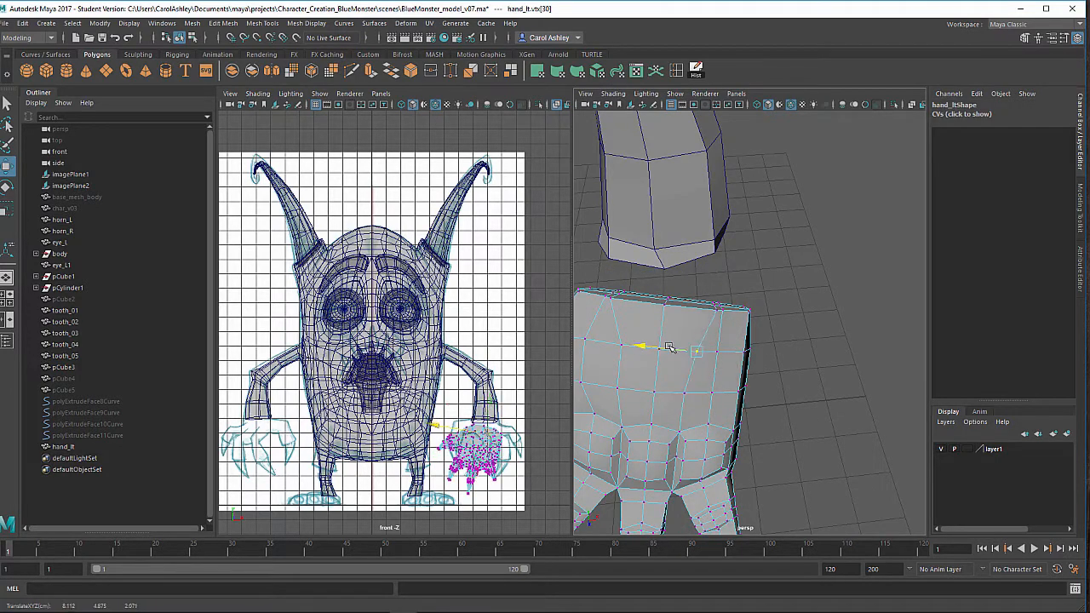
pyautogui.click(619, 345)
pyautogui.keyDown('alt'); pyautogui.moveTo(590, 347); pyautogui.dragTo(690, 369); pyautogui.keyUp('alt')
pyautogui.click(692, 373)
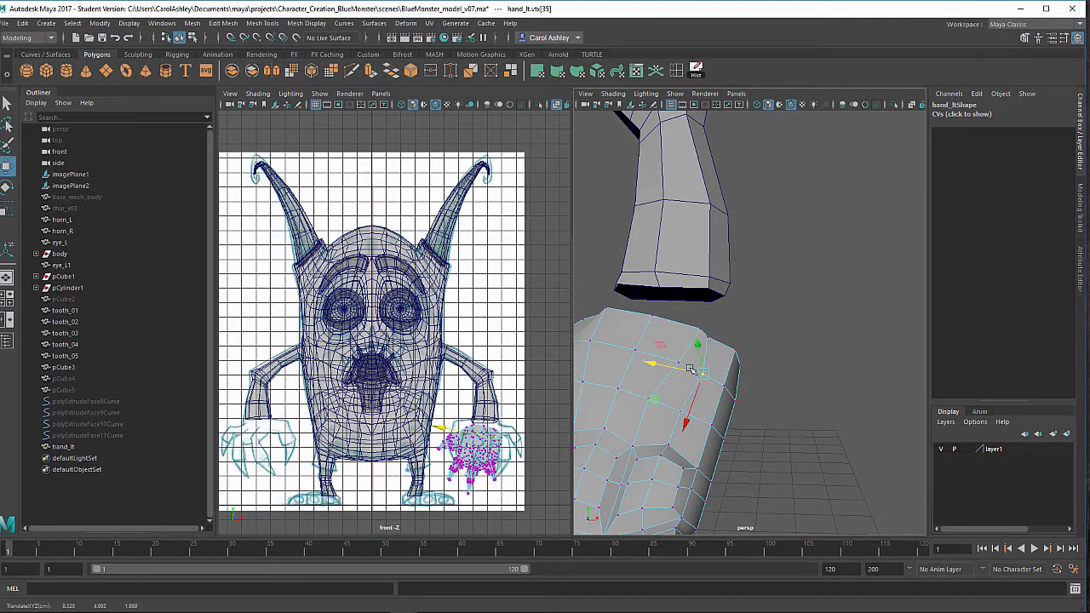
pyautogui.click(700, 335)
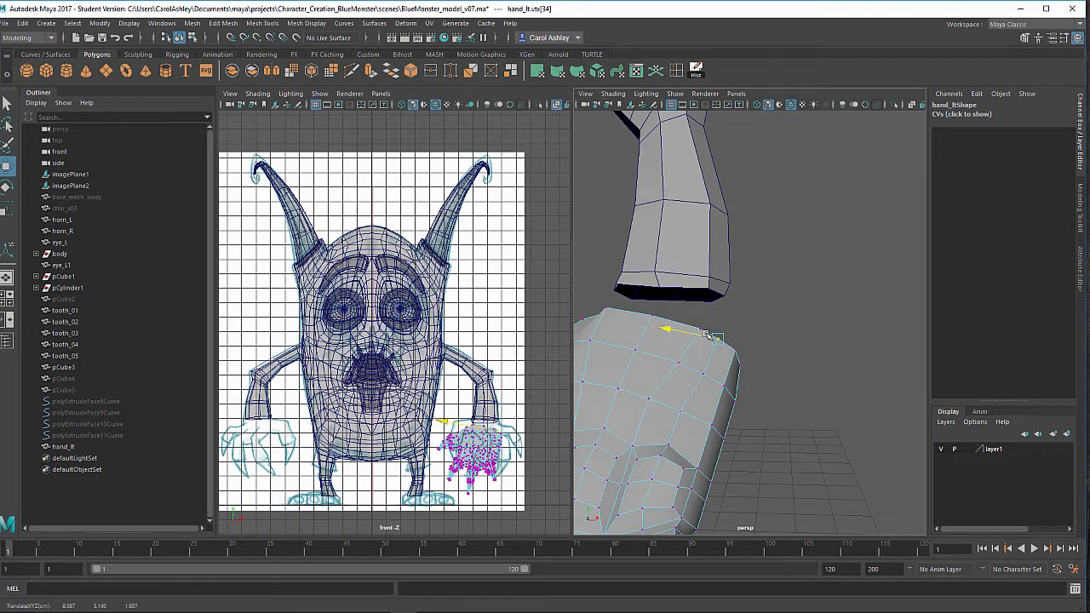
# Reposition the wrist corner vertices on the little-finger side and the edge vertices beside the thumb to round the wrist.
pyautogui.keyDown('alt'); pyautogui.moveTo(673, 398); pyautogui.dragTo(844, 406); pyautogui.keyUp('alt')
pyautogui.keyDown('alt'); pyautogui.moveTo(724, 441); pyautogui.dragTo(745, 473, button='middle'); pyautogui.keyUp('alt')
pyautogui.keyDown('alt'); pyautogui.moveTo(745, 473); pyautogui.dragTo(718, 470); pyautogui.keyUp('alt')
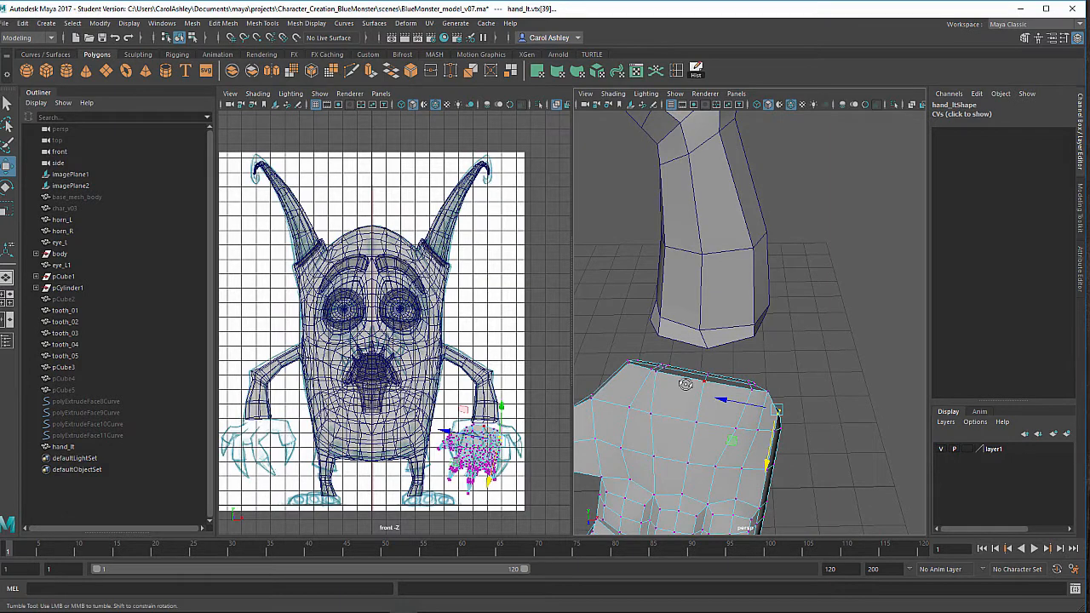
pyautogui.moveTo(679, 361)
pyautogui.keyDown('alt'); pyautogui.mouseDown()
pyautogui.moveTo(651, 365)
pyautogui.moveTo(688, 418)
pyautogui.moveTo(669, 384)
pyautogui.moveTo(676, 375)
pyautogui.mouseUp(); pyautogui.keyUp('alt')
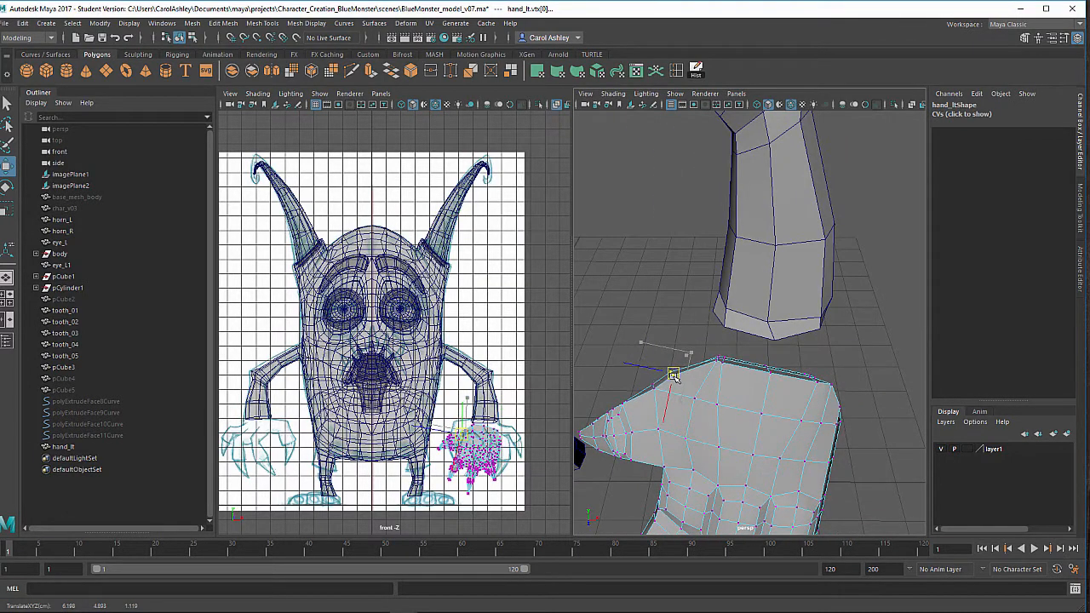
# Move the wrist's thumb-side corner vertices to about X 6.88, Y 5.17, Z 1.05.
pyautogui.keyDown('alt'); pyautogui.moveTo(704, 389); pyautogui.dragTo(730, 388, button='right'); pyautogui.keyUp('alt')
pyautogui.keyDown('alt'); pyautogui.moveTo(729, 388); pyautogui.dragTo(774, 379, button='middle'); pyautogui.keyUp('alt')
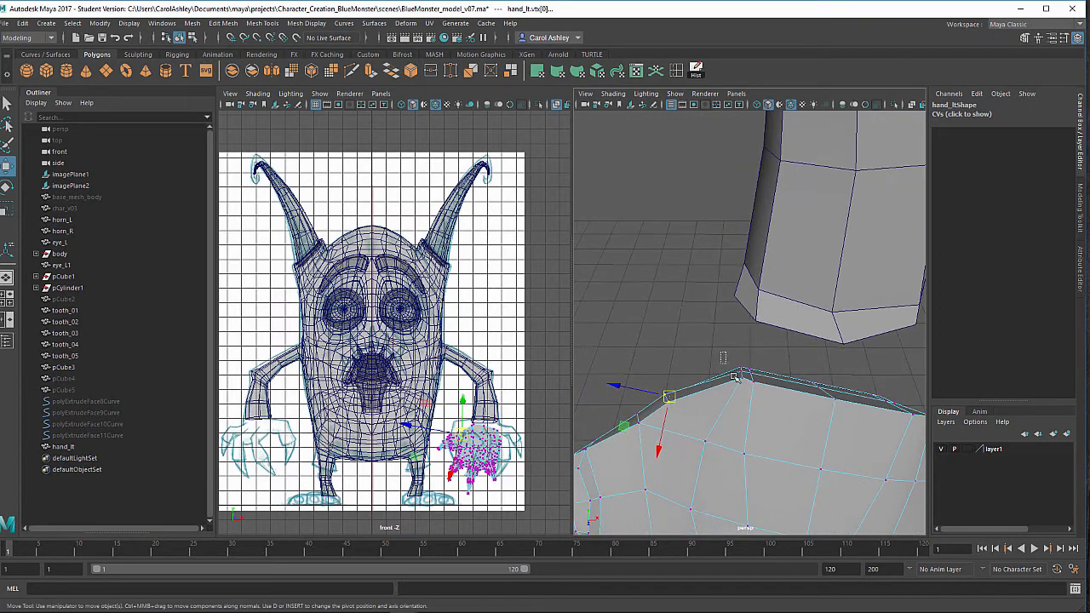
pyautogui.moveTo(745, 389); pyautogui.dragTo(697, 359)
pyautogui.moveTo(725, 400); pyautogui.dragTo(688, 433)
pyautogui.moveTo(670, 375); pyautogui.dragTo(658, 375)
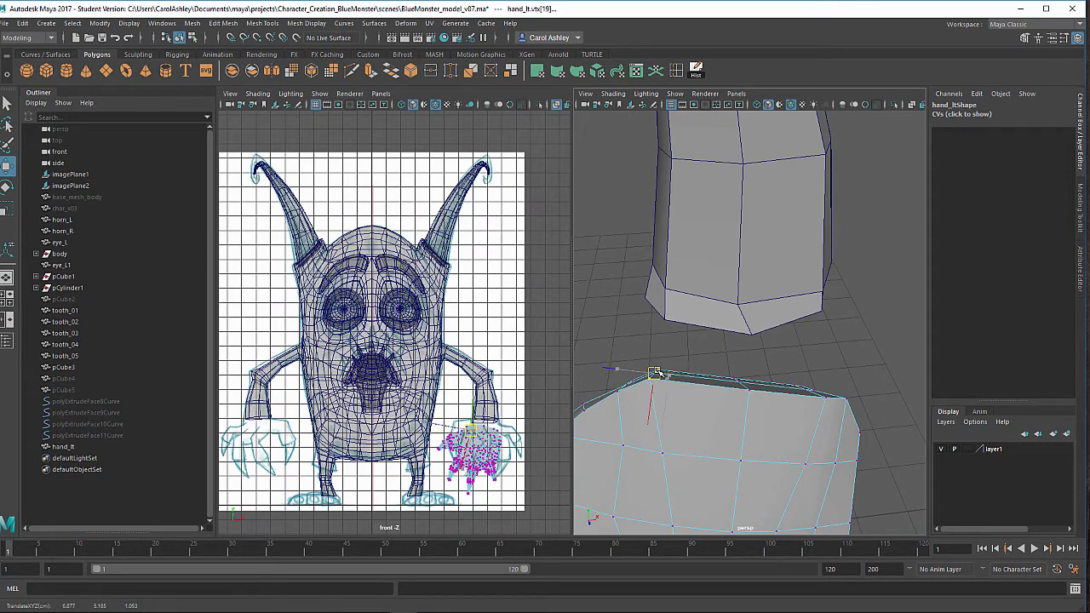
# Move the single corner vertex on the opposite side of the wrist outline to soften that corner.
pyautogui.keyDown('alt'); pyautogui.moveTo(753, 400); pyautogui.dragTo(681, 407); pyautogui.keyUp('alt')
pyautogui.click(724, 377)
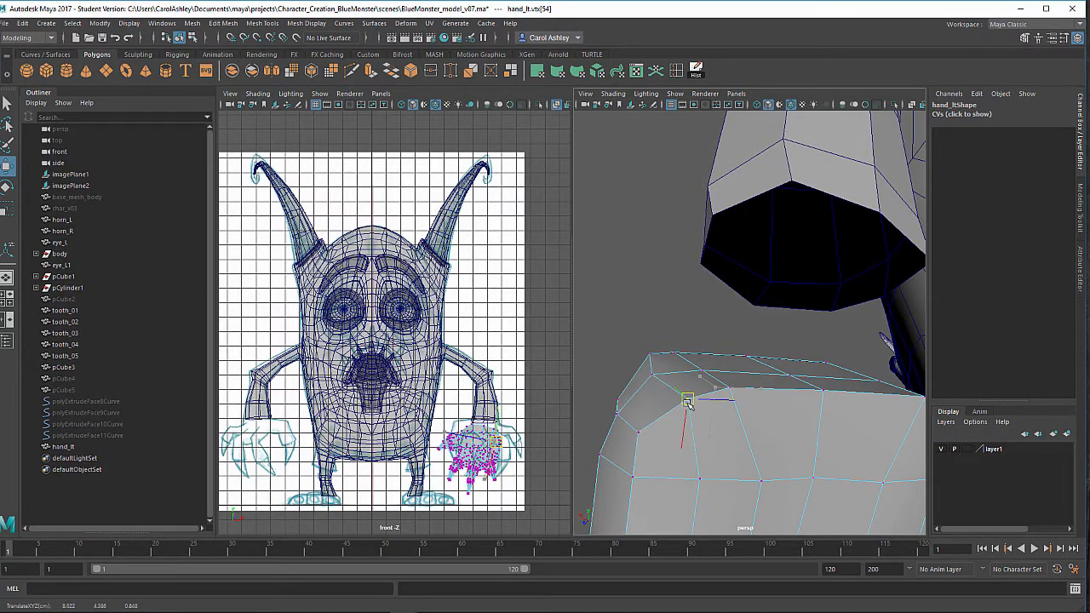
pyautogui.keyDown('alt'); pyautogui.moveTo(720, 517); pyautogui.dragTo(806, 343, button='middle'); pyautogui.keyUp('alt')
pyautogui.keyDown('alt'); pyautogui.moveTo(790, 365); pyautogui.dragTo(757, 397); pyautogui.keyUp('alt')
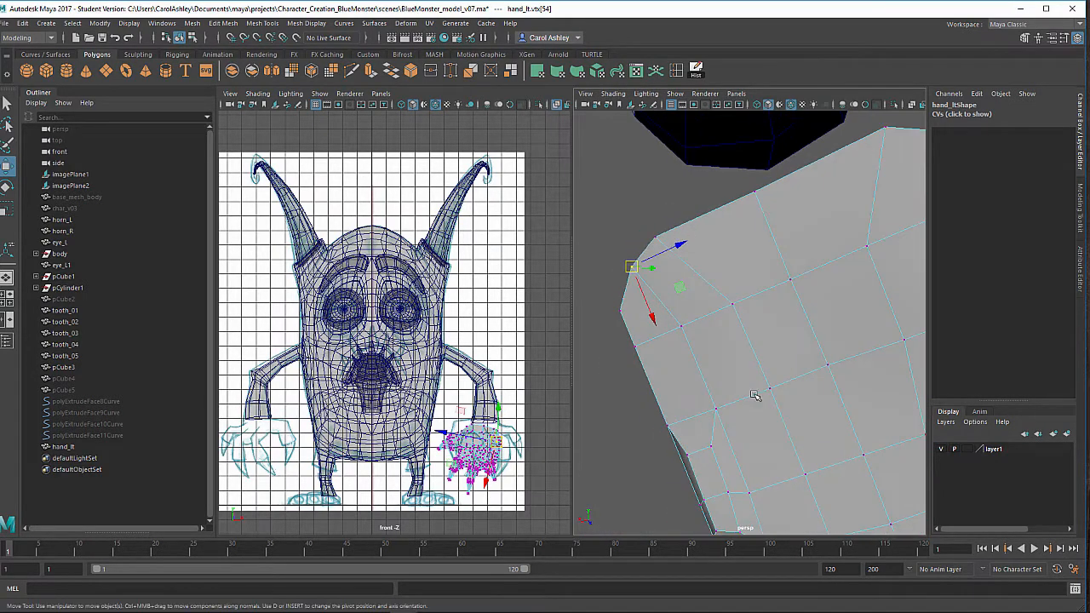
# Select the pair of vertices along the hand's edge below the wrist corner.
pyautogui.keyDown('alt'); pyautogui.moveTo(838, 358); pyautogui.dragTo(890, 339, button='middle'); pyautogui.keyUp('alt')
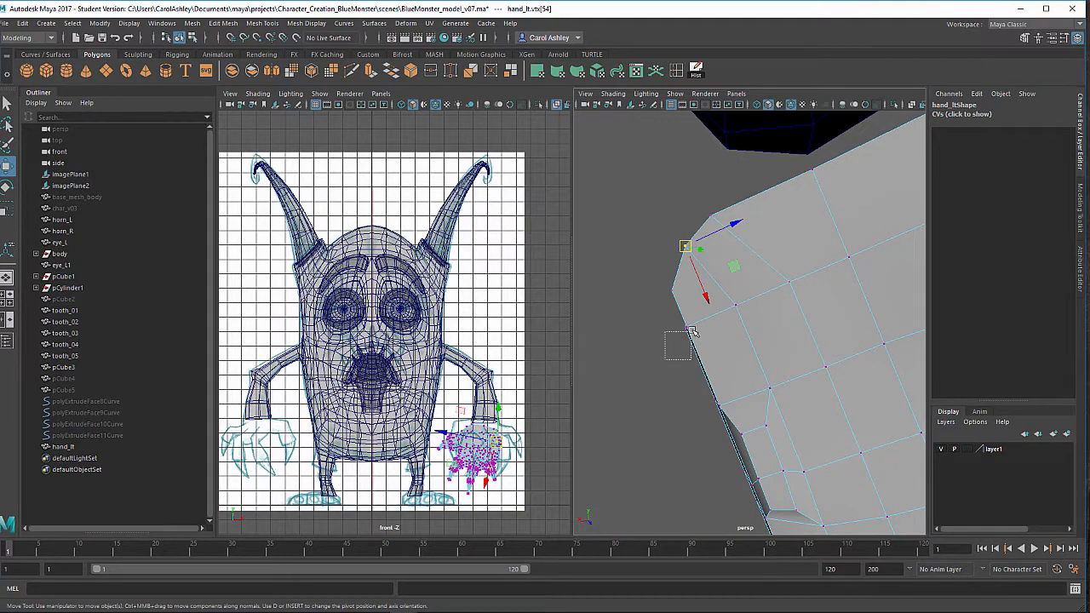
pyautogui.moveTo(691, 331); pyautogui.dragTo(691, 329)
pyautogui.keyDown('alt'); pyautogui.moveTo(732, 360); pyautogui.dragTo(679, 337, button='middle'); pyautogui.keyUp('alt')
pyautogui.keyDown('alt'); pyautogui.moveTo(679, 337); pyautogui.dragTo(720, 320); pyautogui.keyUp('alt')
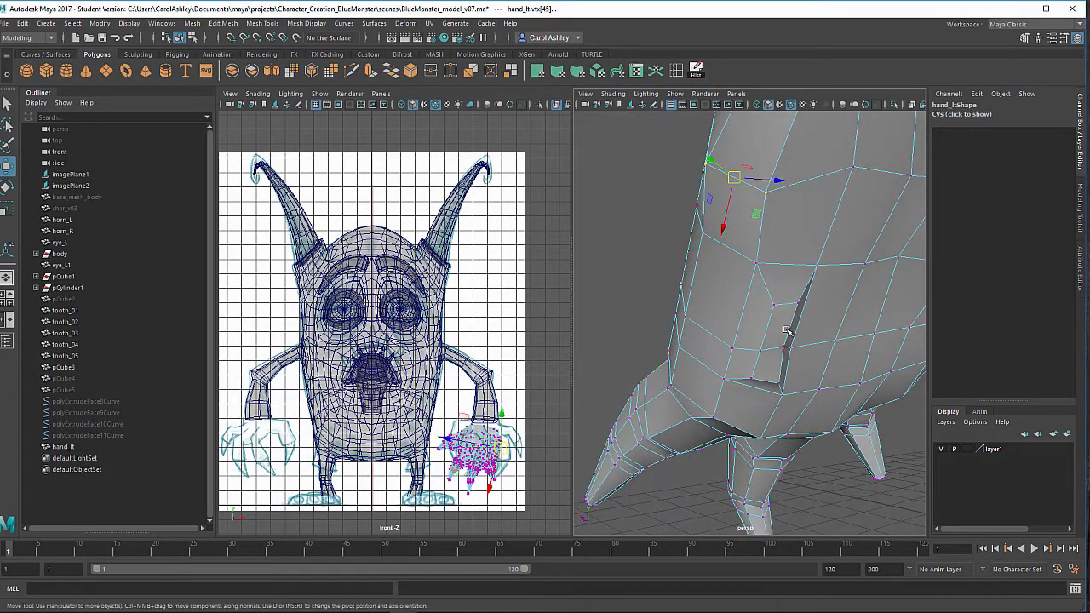
# Delete the small inset faces and the narrow faces surrounding them on the flat of the hand.
pyautogui.keyDown('alt'); pyautogui.moveTo(786, 330); pyautogui.dragTo(715, 287); pyautogui.keyUp('alt')
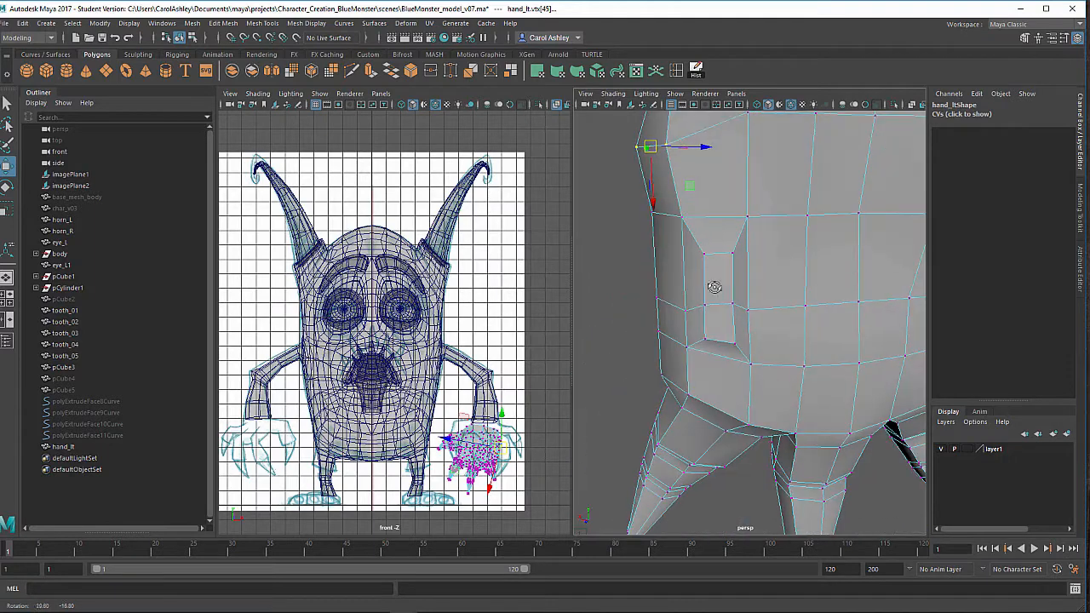
pyautogui.rightClick(715, 274)
pyautogui.click(714, 306)
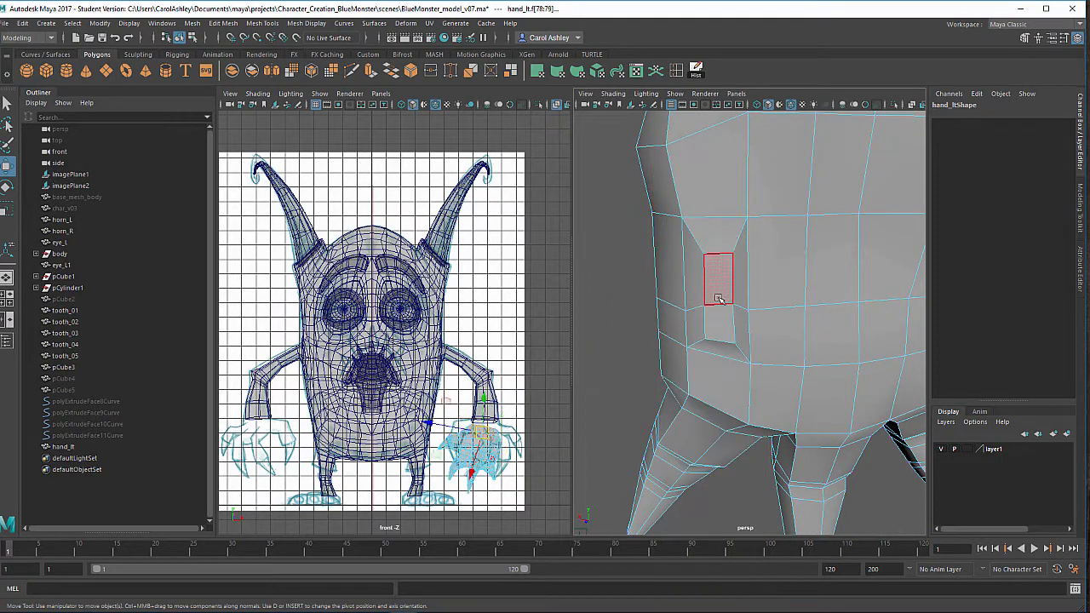
pyautogui.click(718, 307)
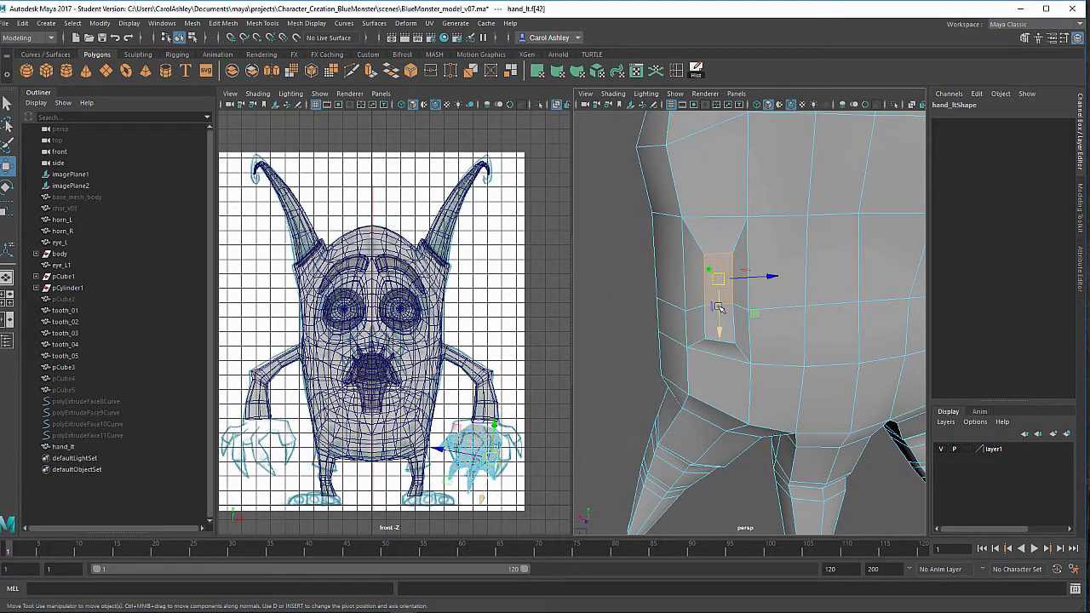
pyautogui.keyDown('shift'); pyautogui.click(716, 240); pyautogui.keyUp('shift')
pyautogui.keyDown('shift'); pyautogui.click(692, 283); pyautogui.keyUp('shift')
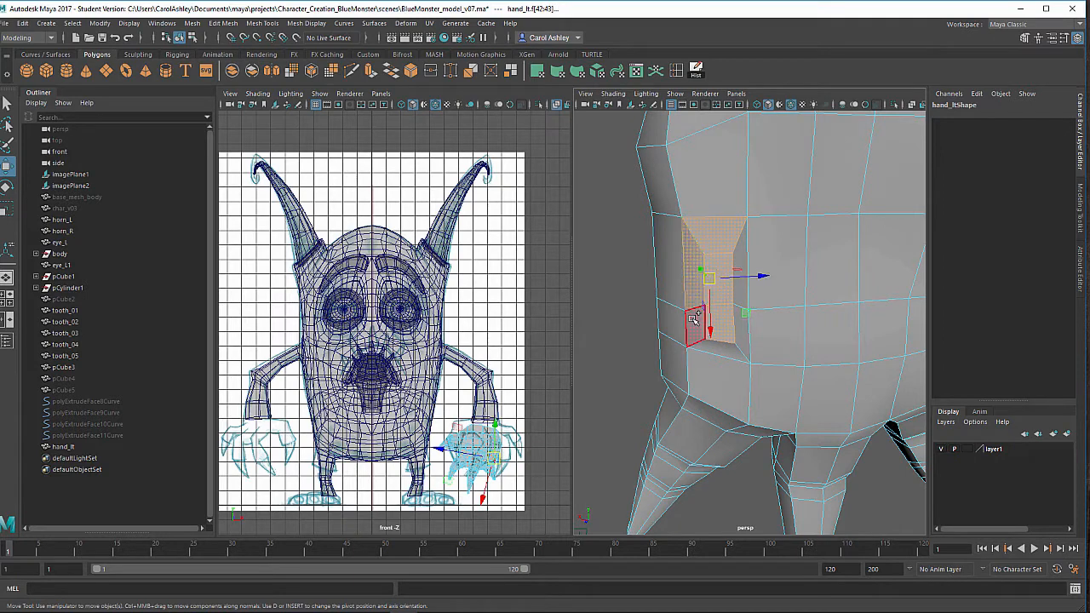
pyautogui.keyDown('shift'); pyautogui.click(744, 349); pyautogui.keyUp('shift')
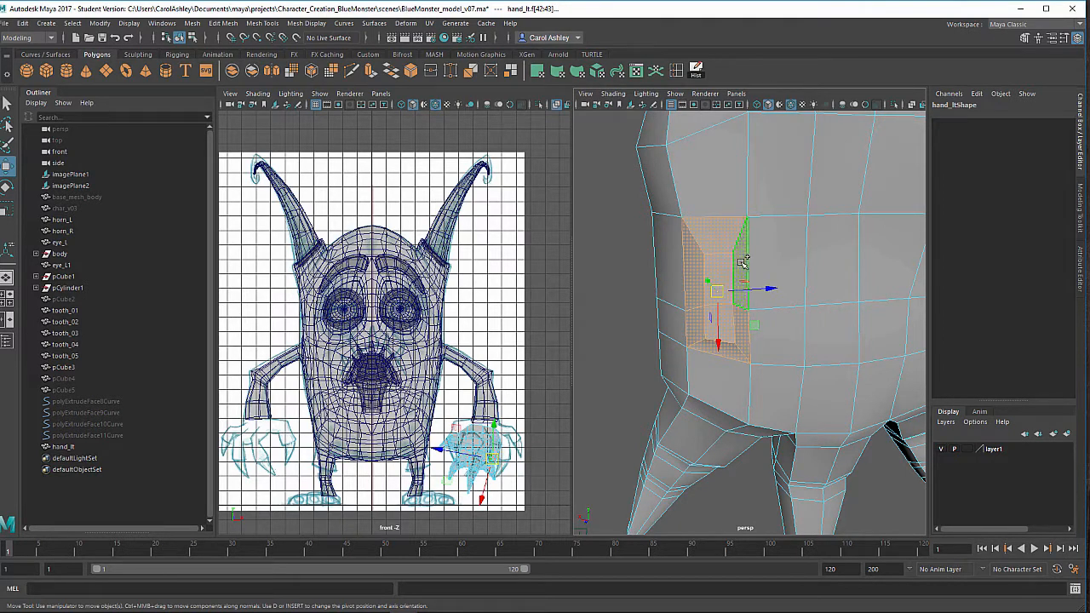
pyautogui.press('Delete')
# Fill the resulting hole and cut a crosswise edge through the new face with Multi-Cut to continue the edge flow.
pyautogui.moveTo(737, 218); pyautogui.dragTo(715, 355, button='right')
pyautogui.doubleClick(727, 218)
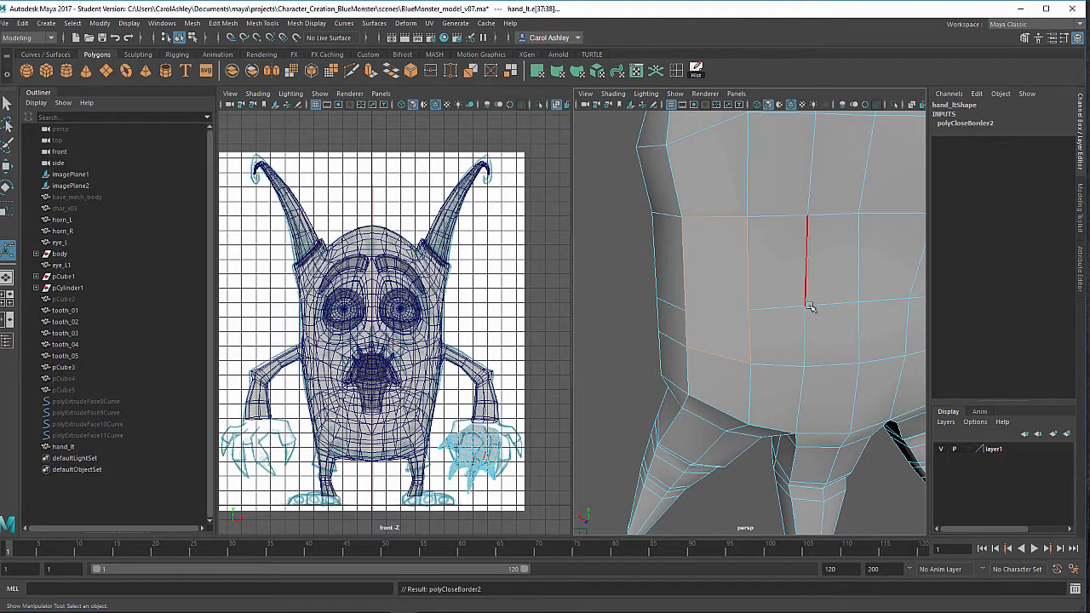
pyautogui.click(1081, 226)
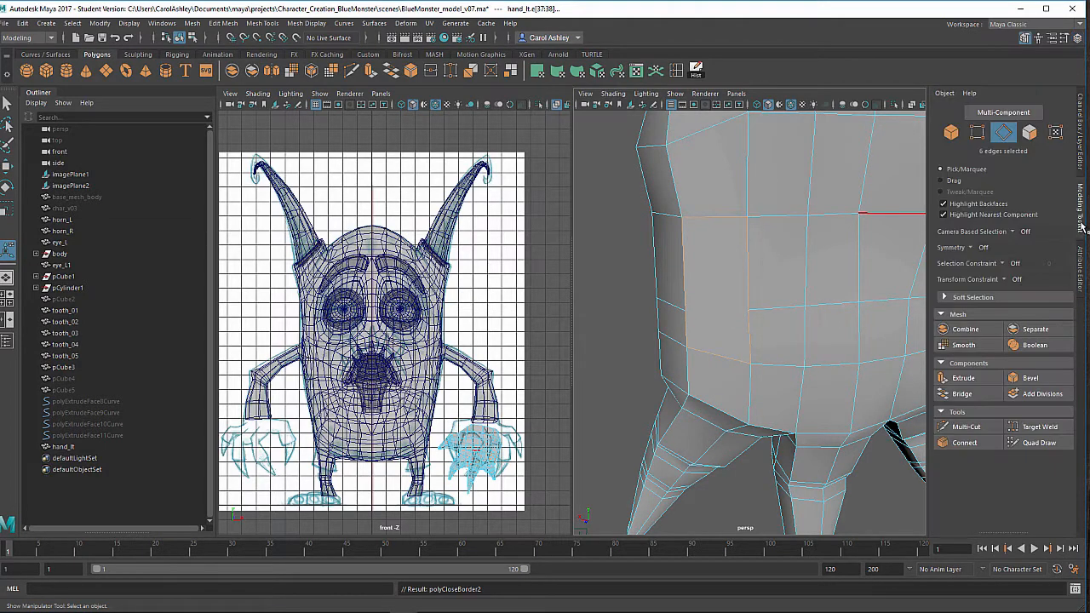
pyautogui.click(962, 426)
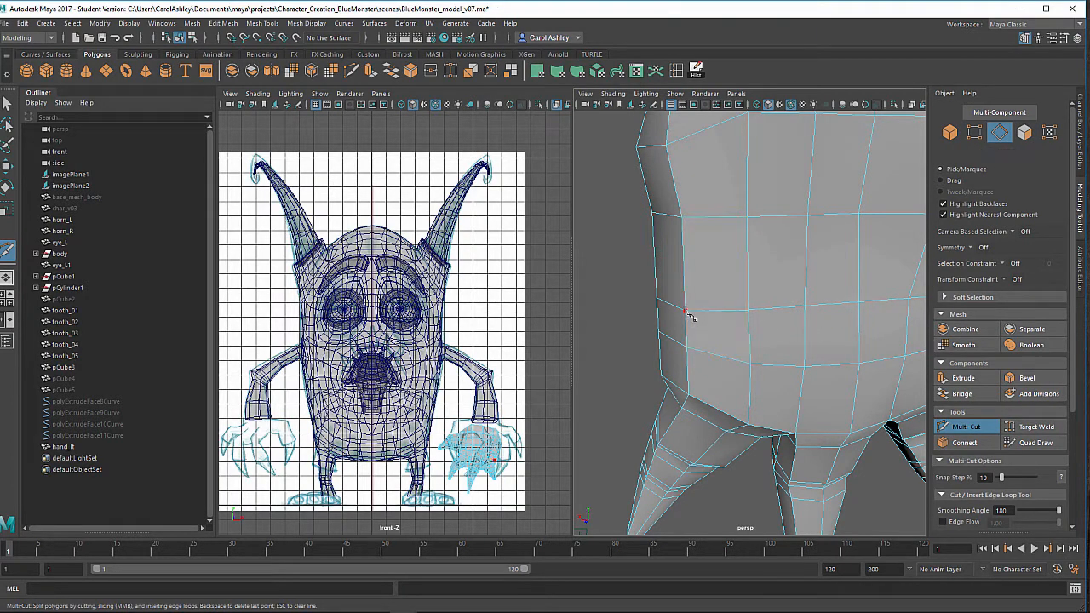
pyautogui.press('q')
# Reposition two neighbouring vertices on the hand's surface near the wrist to even out the spacing around the reshaped corner.
pyautogui.keyDown('alt'); pyautogui.moveTo(709, 313); pyautogui.dragTo(662, 278, button='right'); pyautogui.keyUp('alt')
pyautogui.keyDown('alt'); pyautogui.moveTo(661, 277); pyautogui.dragTo(780, 322); pyautogui.keyUp('alt')
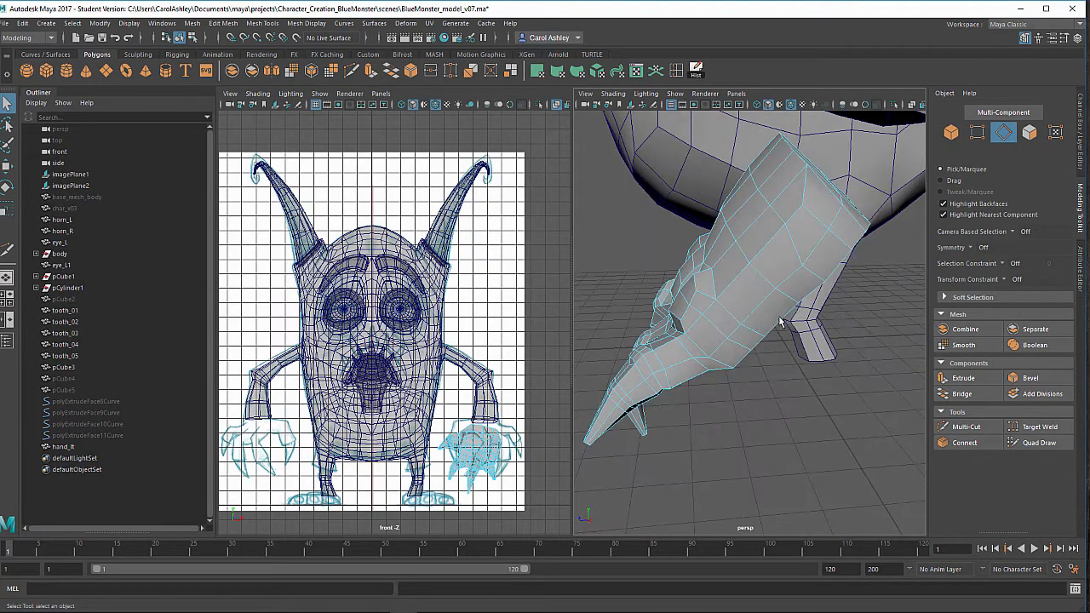
pyautogui.keyDown('alt'); pyautogui.moveTo(780, 322); pyautogui.dragTo(720, 350, button='middle'); pyautogui.keyUp('alt')
pyautogui.keyDown('alt'); pyautogui.moveTo(718, 350); pyautogui.dragTo(749, 347); pyautogui.keyUp('alt')
pyautogui.keyDown('alt'); pyautogui.moveTo(749, 347); pyautogui.dragTo(713, 346, button='middle'); pyautogui.keyUp('alt')
pyautogui.moveTo(713, 346)
pyautogui.keyDown('alt'); pyautogui.mouseDown()
pyautogui.moveTo(775, 346)
pyautogui.moveTo(698, 362)
pyautogui.moveTo(702, 349)
pyautogui.mouseUp(); pyautogui.keyUp('alt')
pyautogui.rightClick(703, 349)
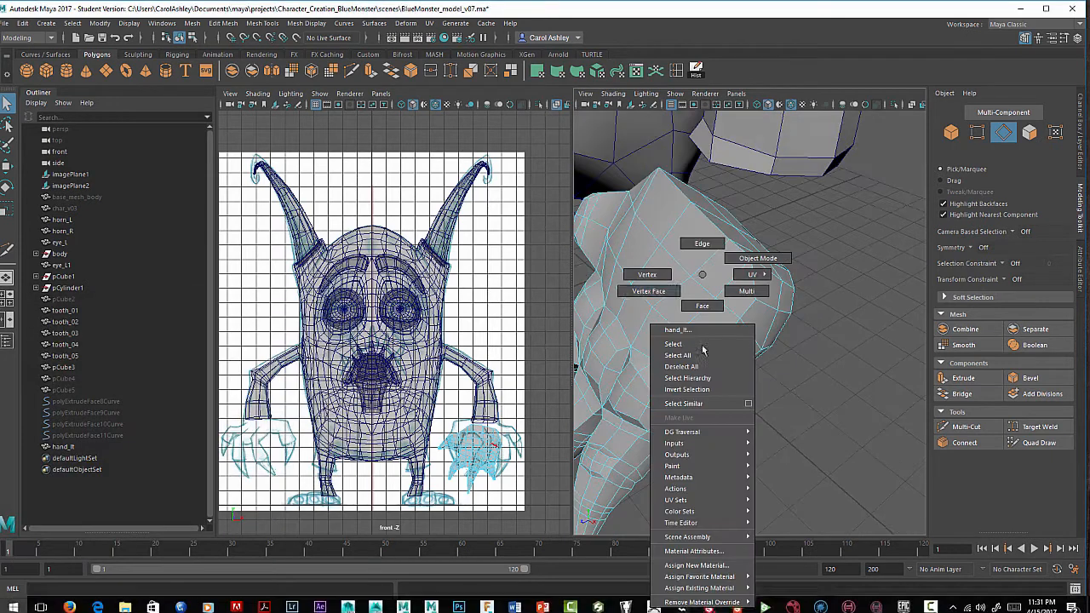
pyautogui.moveTo(703, 349); pyautogui.dragTo(647, 274, button='right')
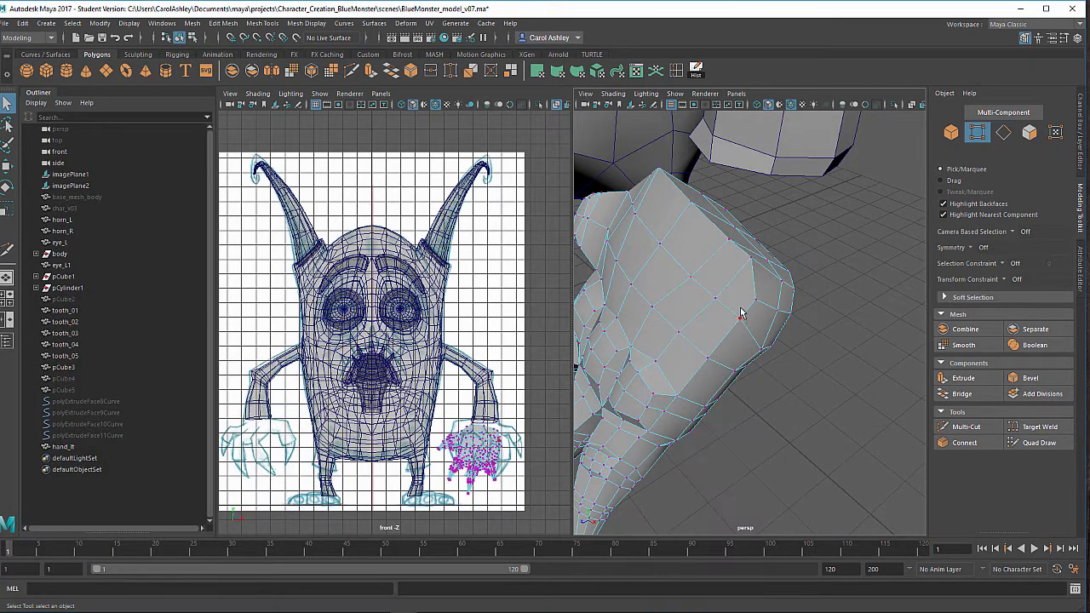
pyautogui.press('w')
pyautogui.moveTo(726, 338); pyautogui.dragTo(712, 353)
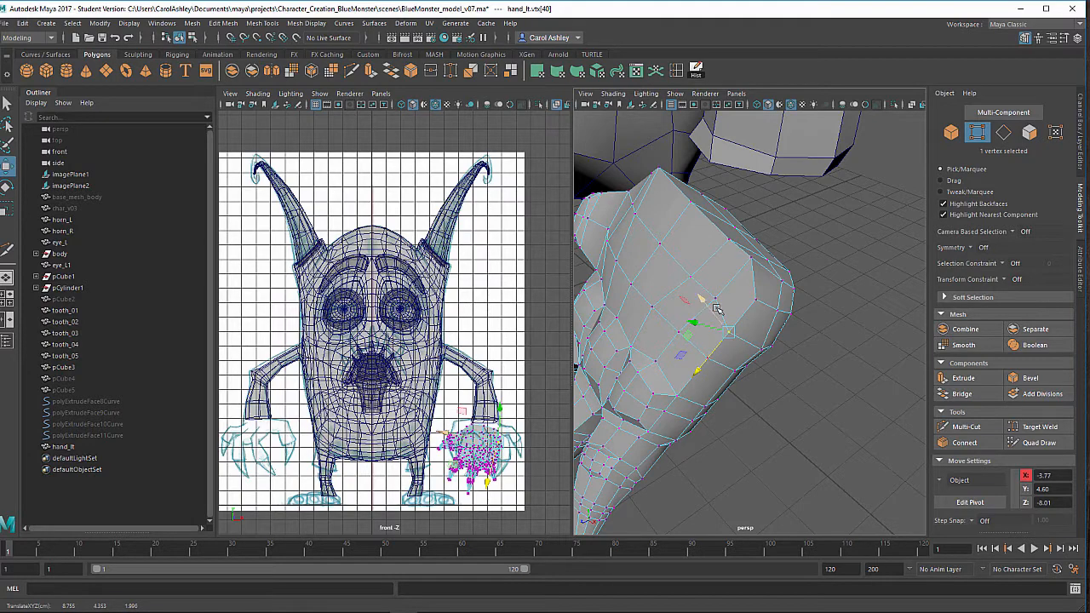
pyautogui.click(711, 304)
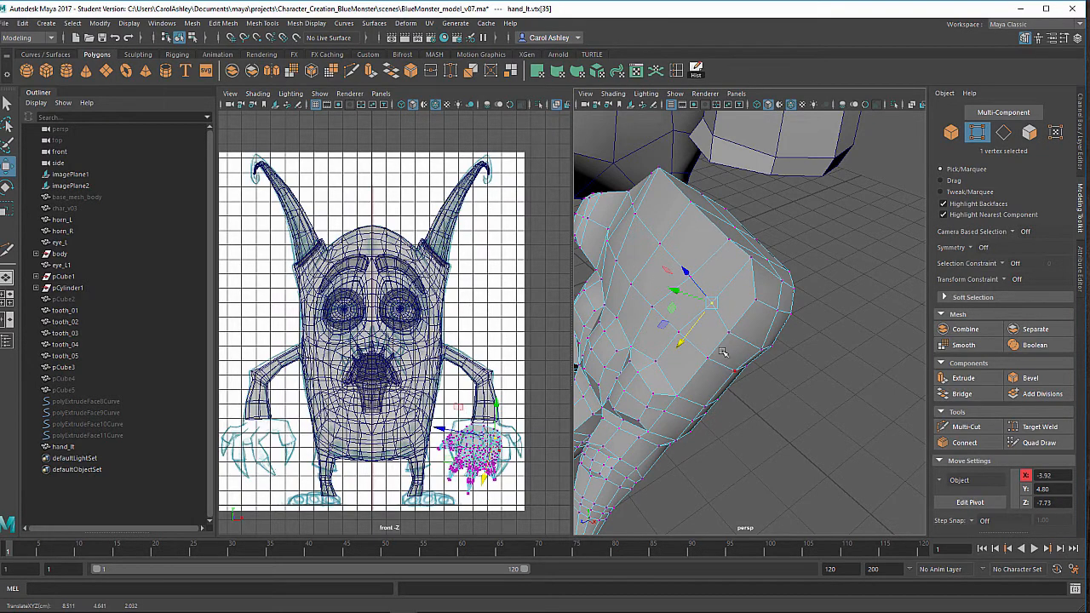
# Move two adjacent vertices on the wrist's rim along the local Y axis to smooth the wrist outline.
pyautogui.keyDown('alt'); pyautogui.moveTo(722, 353); pyautogui.dragTo(789, 293); pyautogui.keyUp('alt')
pyautogui.click(802, 265)
pyautogui.click(788, 294)
pyautogui.keyDown('alt'); pyautogui.moveTo(778, 286); pyautogui.dragTo(767, 295); pyautogui.keyUp('alt')
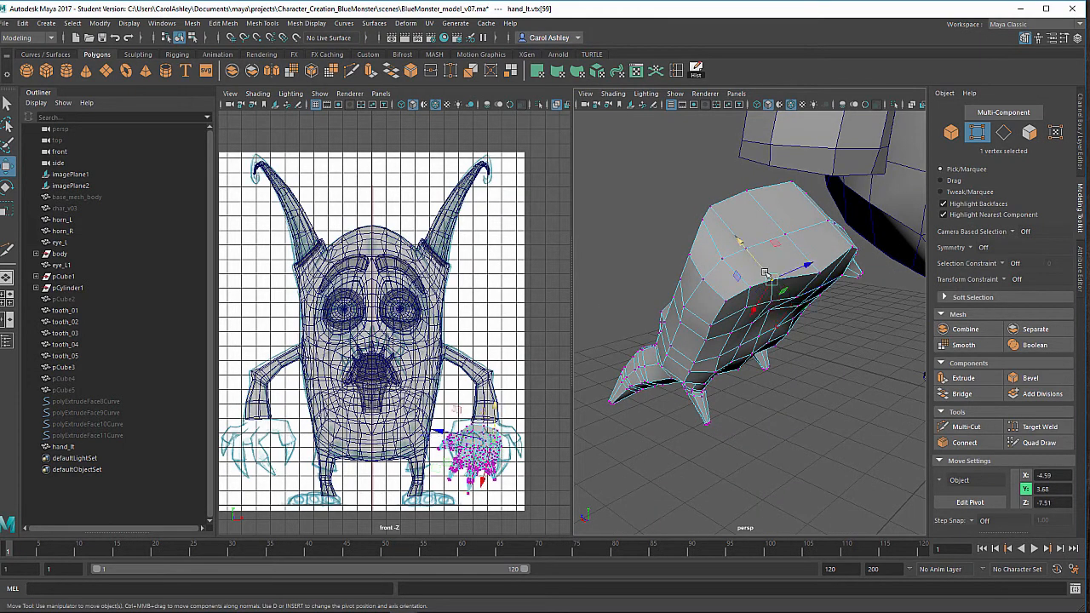
pyautogui.click(754, 285)
pyautogui.click(753, 285)
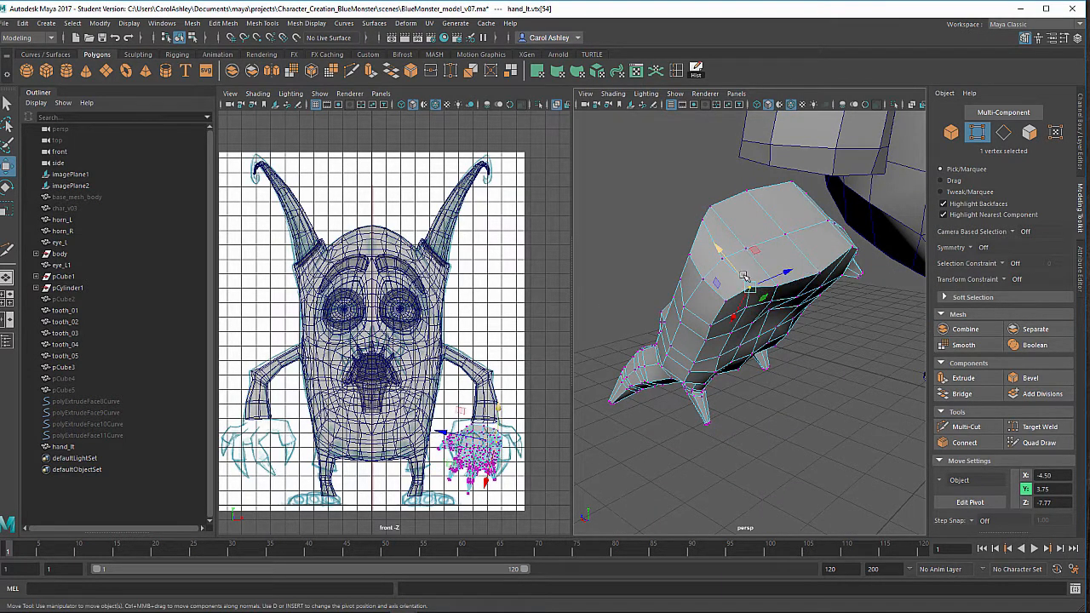
pyautogui.moveTo(740, 274); pyautogui.dragTo(748, 282)
# Adjust single vertices just below the wrist's rim, including the one near the thumb, to even out the edge flow.
pyautogui.keyDown('alt'); pyautogui.moveTo(818, 278); pyautogui.dragTo(847, 247); pyautogui.keyUp('alt')
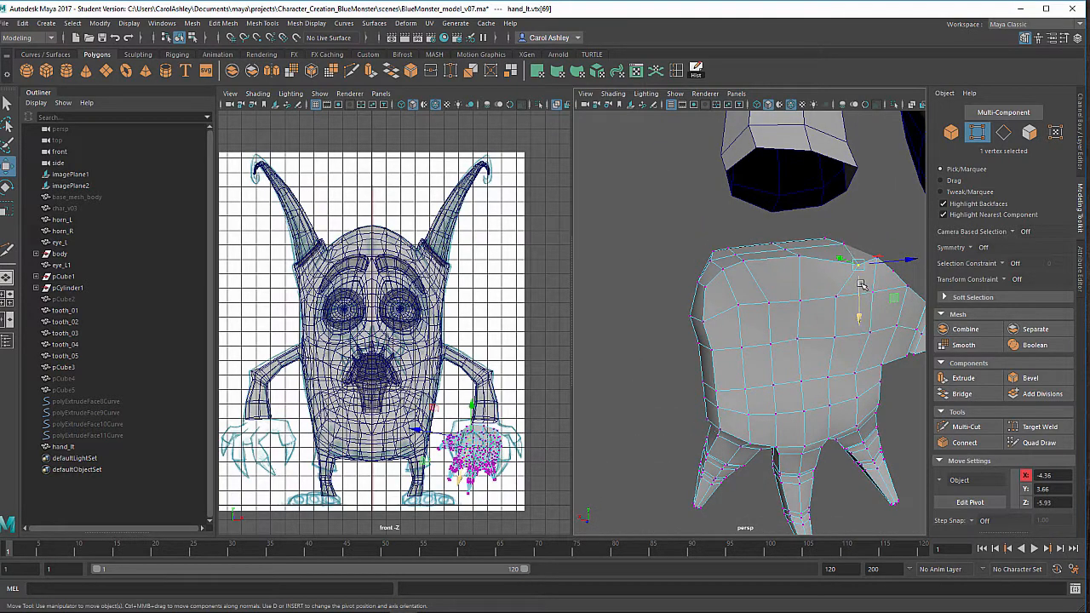
pyautogui.moveTo(862, 283)
pyautogui.mouseDown()
pyautogui.moveTo(838, 262)
pyautogui.moveTo(856, 273)
pyautogui.mouseUp()
pyautogui.moveTo(864, 260); pyautogui.dragTo(874, 299)
pyautogui.keyDown('alt'); pyautogui.moveTo(808, 316); pyautogui.dragTo(812, 350); pyautogui.keyUp('alt')
pyautogui.click(739, 309)
pyautogui.moveTo(733, 303); pyautogui.dragTo(737, 316)
# Slide the vertex beside the thumb base along Z to about -5.65 to even out the neighbouring faces.
pyautogui.moveTo(737, 316)
pyautogui.keyDown('alt'); pyautogui.mouseDown()
pyautogui.moveTo(851, 349)
pyautogui.moveTo(773, 355)
pyautogui.moveTo(770, 375)
pyautogui.moveTo(724, 391)
pyautogui.moveTo(688, 339)
pyautogui.moveTo(668, 336)
pyautogui.moveTo(682, 330)
pyautogui.moveTo(673, 352)
pyautogui.moveTo(694, 329)
pyautogui.moveTo(669, 312)
pyautogui.moveTo(722, 313)
pyautogui.mouseUp(); pyautogui.keyUp('alt')
pyautogui.click(669, 320)
pyautogui.click(683, 312)
pyautogui.scroll(3, 665, 316)
pyautogui.moveTo(639, 323); pyautogui.dragTo(639, 321)
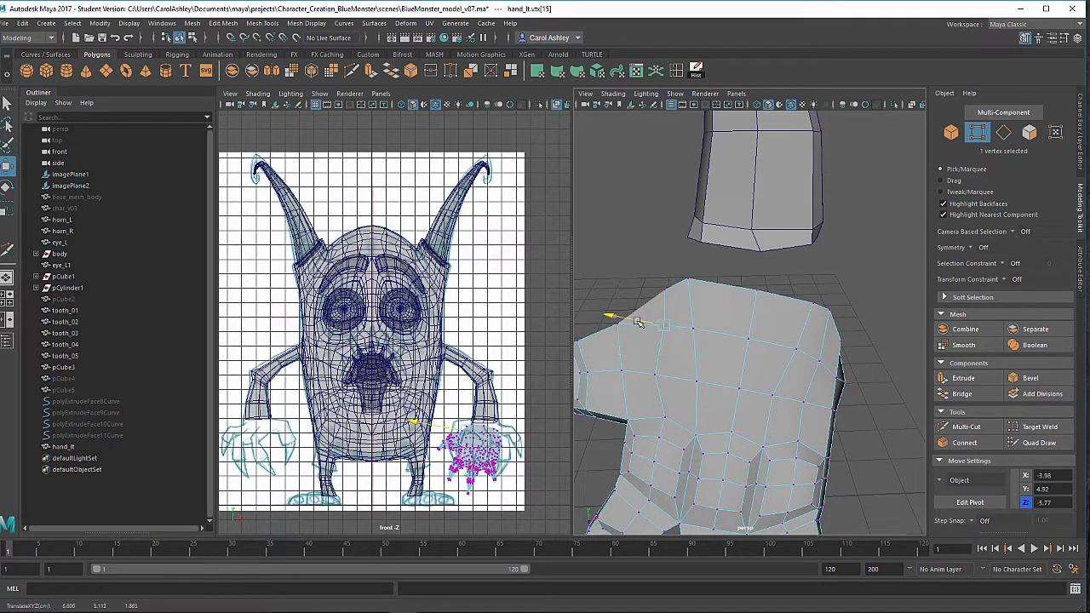
pyautogui.keyDown('alt'); pyautogui.moveTo(710, 352); pyautogui.dragTo(675, 316, button='middle'); pyautogui.keyUp('alt')
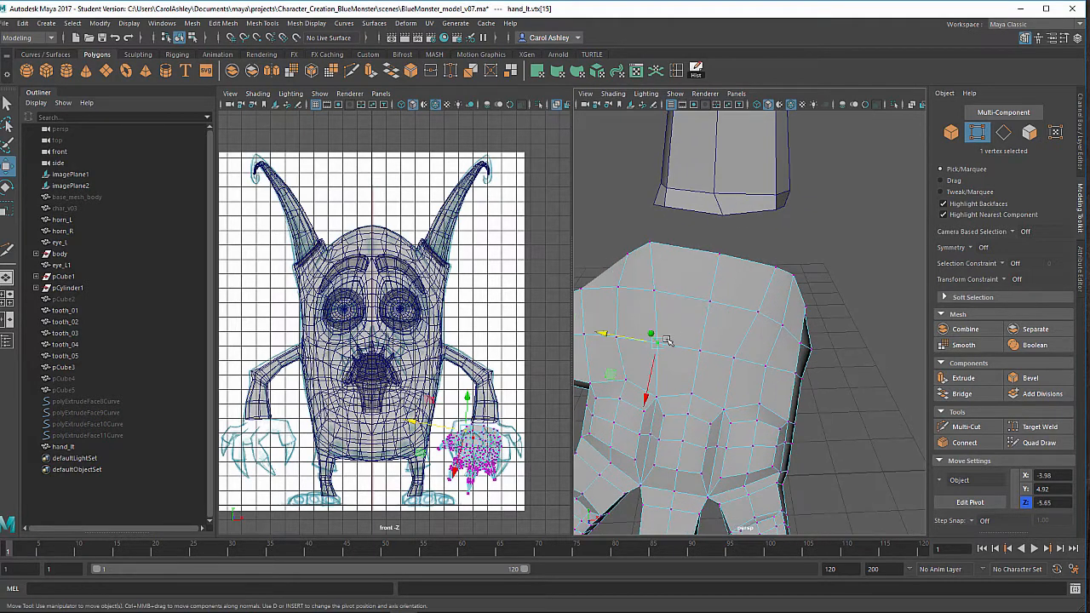
# Delete the faces capping the wrist to open the hand, keeping the adjacent side face out of the selection.
pyautogui.keyDown('alt'); pyautogui.moveTo(713, 340); pyautogui.dragTo(692, 279); pyautogui.keyUp('alt')
pyautogui.rightClick(700, 267)
pyautogui.click(700, 295)
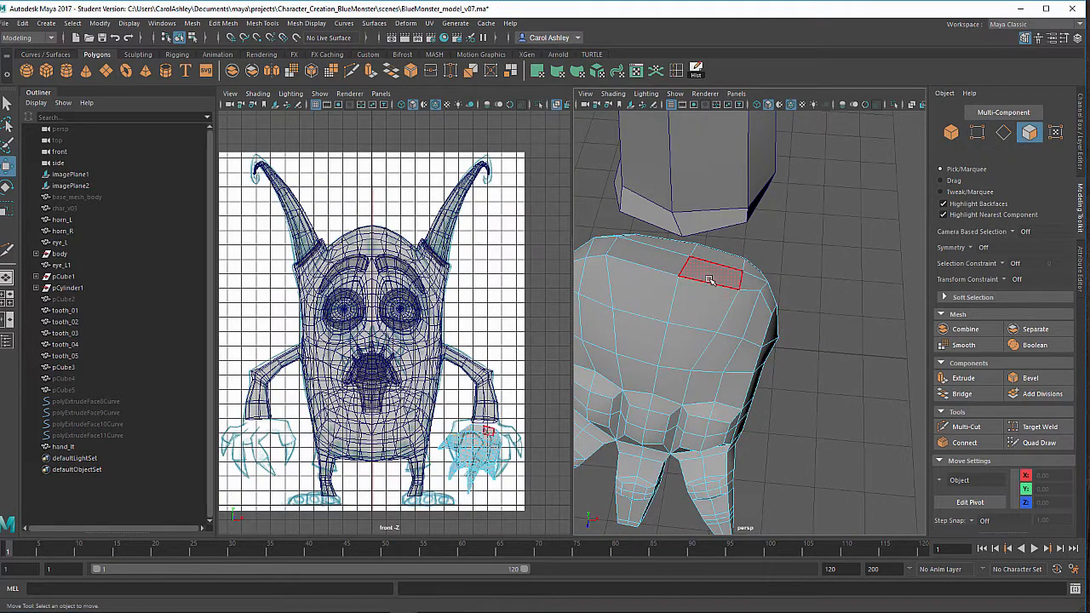
pyautogui.click(715, 265)
pyautogui.keyDown('shift'); pyautogui.click(703, 250); pyautogui.keyUp('shift')
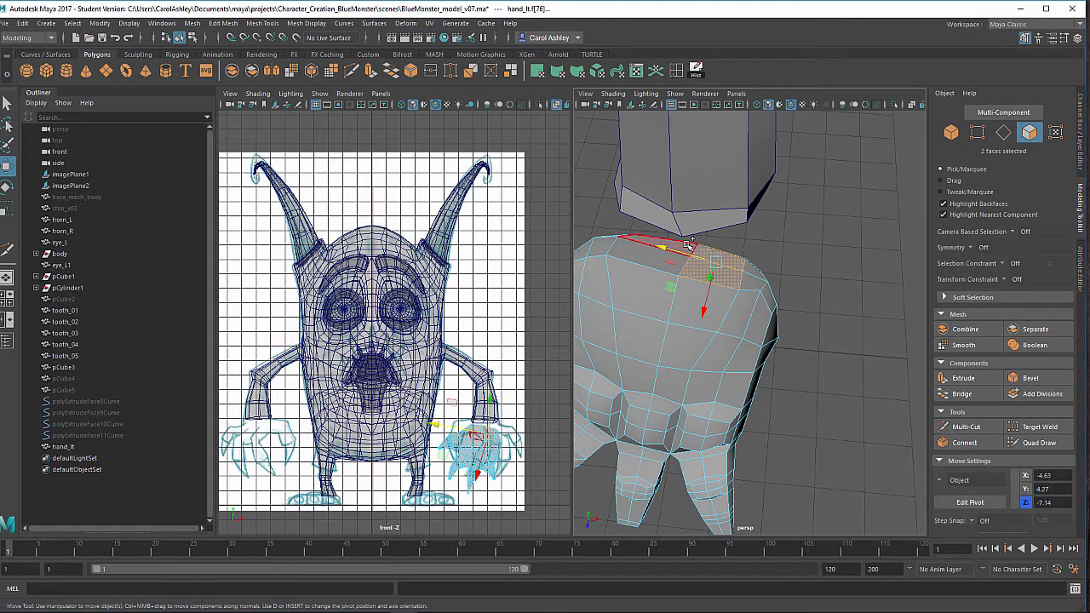
pyautogui.keyDown('shift'); pyautogui.click(662, 266); pyautogui.keyUp('shift')
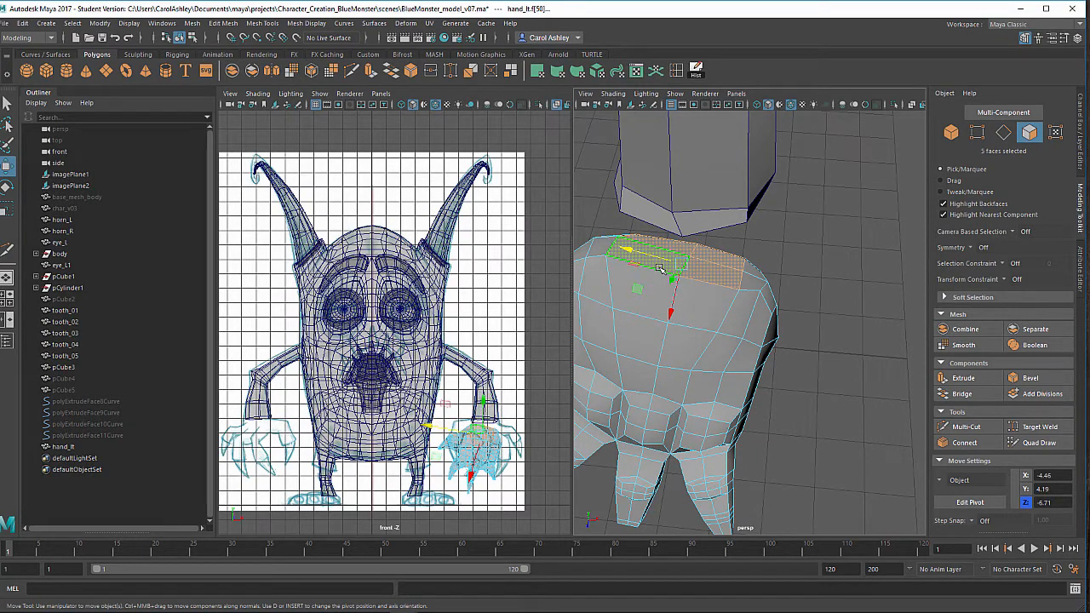
pyautogui.press('Delete')
pyautogui.hotkey('ctrl', 'z')
pyautogui.keyDown('alt'); pyautogui.moveTo(659, 269); pyautogui.dragTo(826, 333); pyautogui.keyUp('alt')
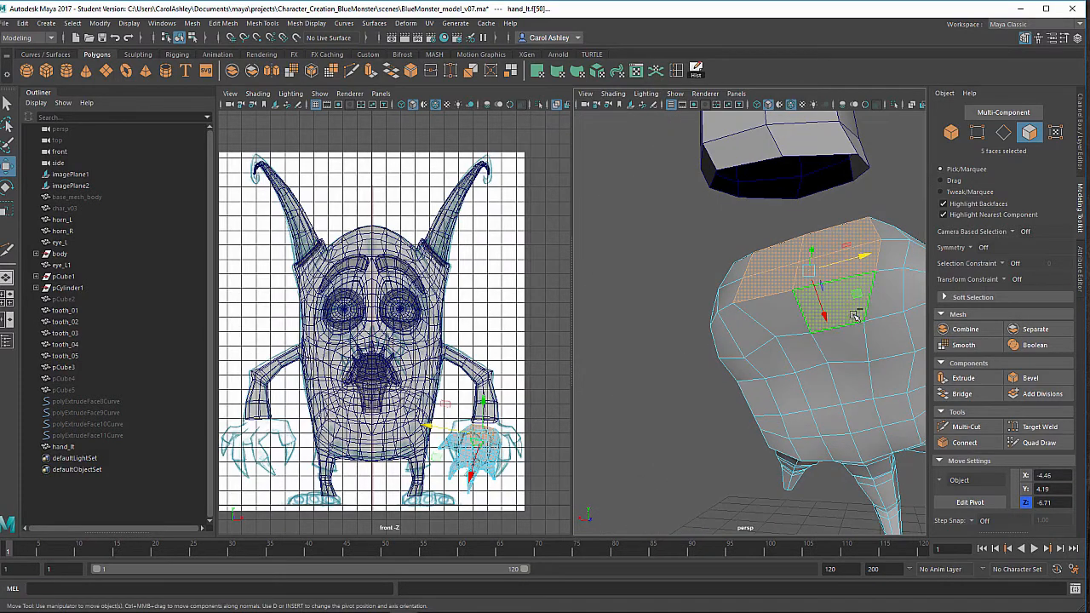
pyautogui.keyDown('shift'); pyautogui.click(851, 313); pyautogui.keyUp('shift')
pyautogui.press('Delete')
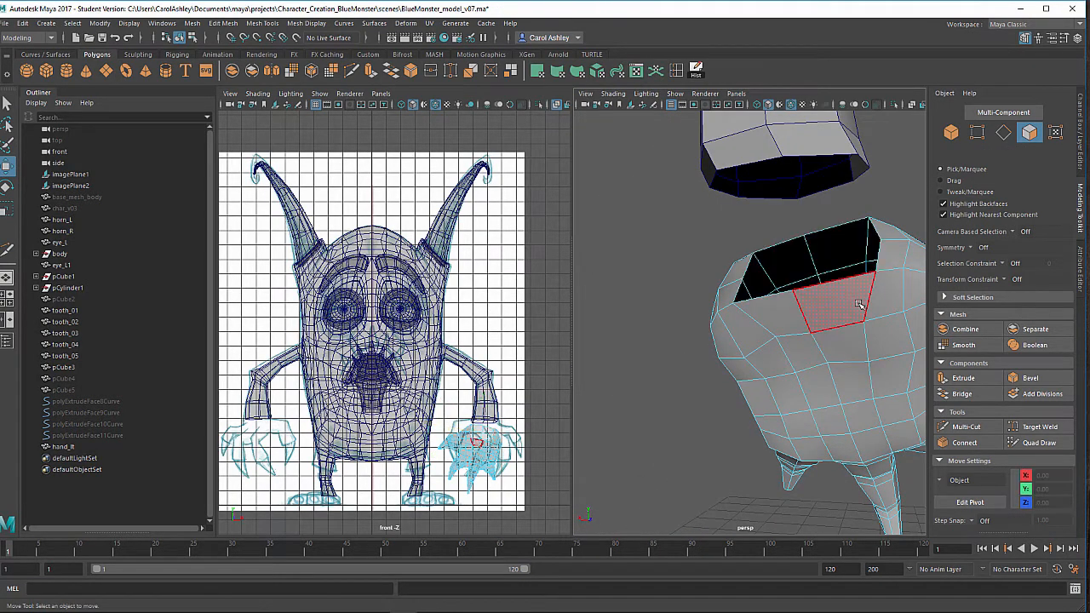
# Move the whole hand along its X axis to about -3.71, just below the forearm opening.
pyautogui.keyDown('alt'); pyautogui.moveTo(859, 305); pyautogui.dragTo(773, 281); pyautogui.keyUp('alt')
pyautogui.moveTo(773, 274); pyautogui.dragTo(826, 258, button='right')
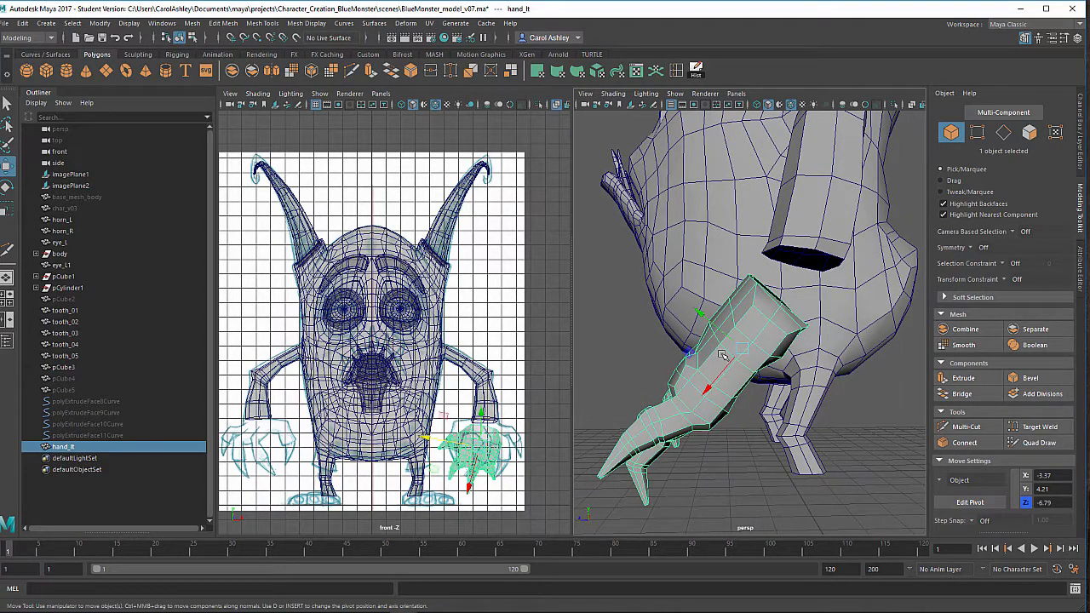
pyautogui.moveTo(719, 375); pyautogui.dragTo(781, 285)
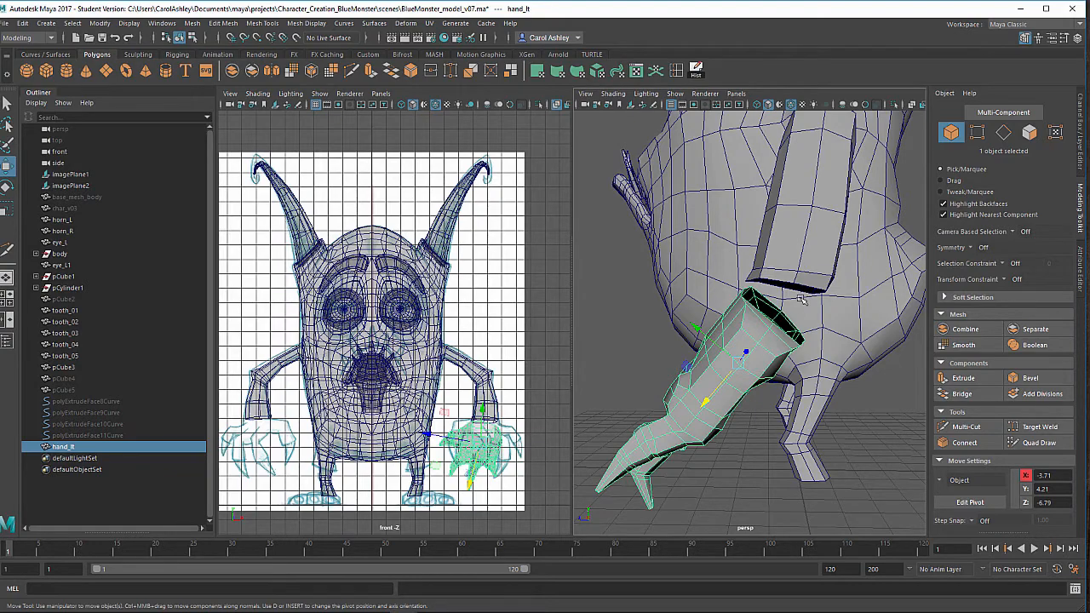
pyautogui.keyDown('alt'); pyautogui.moveTo(768, 328); pyautogui.dragTo(790, 298); pyautogui.keyUp('alt')
pyautogui.rightClick(790, 273)
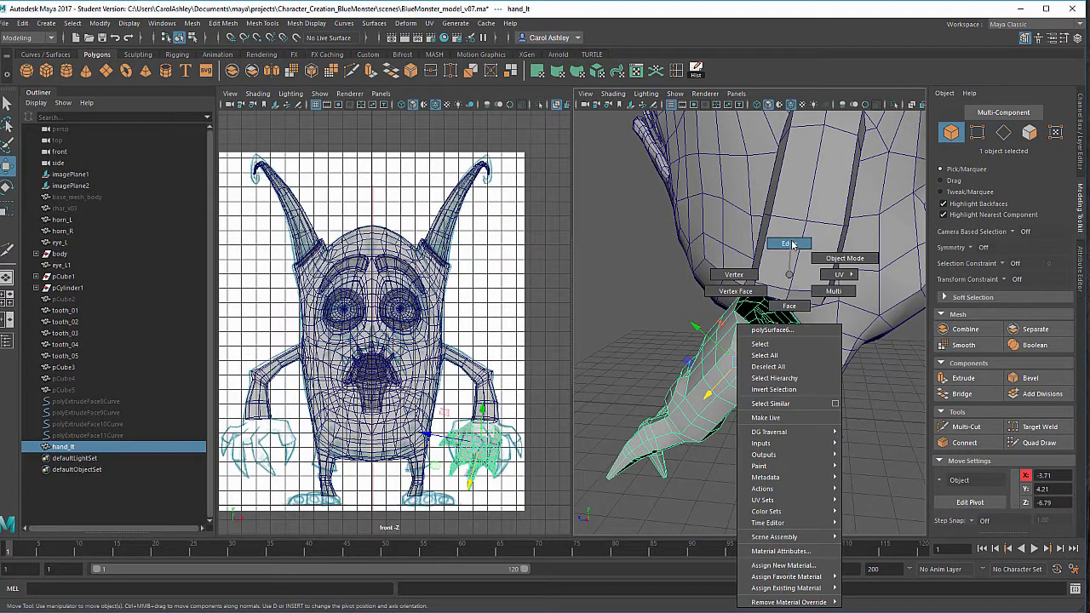
pyautogui.click(792, 245)
pyautogui.rightClick(732, 353)
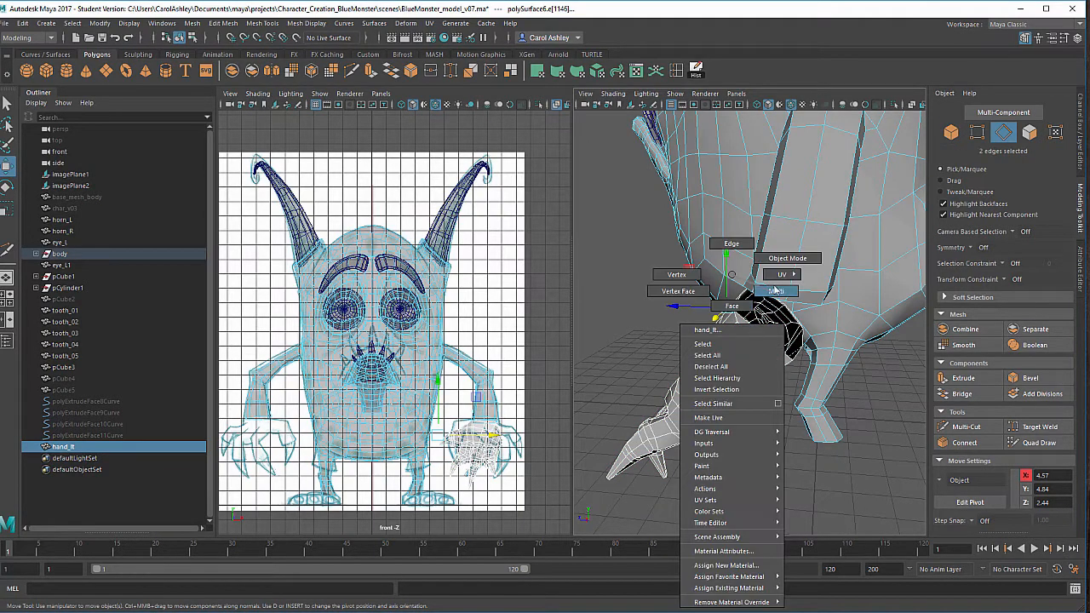
pyautogui.click(785, 258)
# Combine the hand and the body mesh into a single object.
pyautogui.click(749, 354)
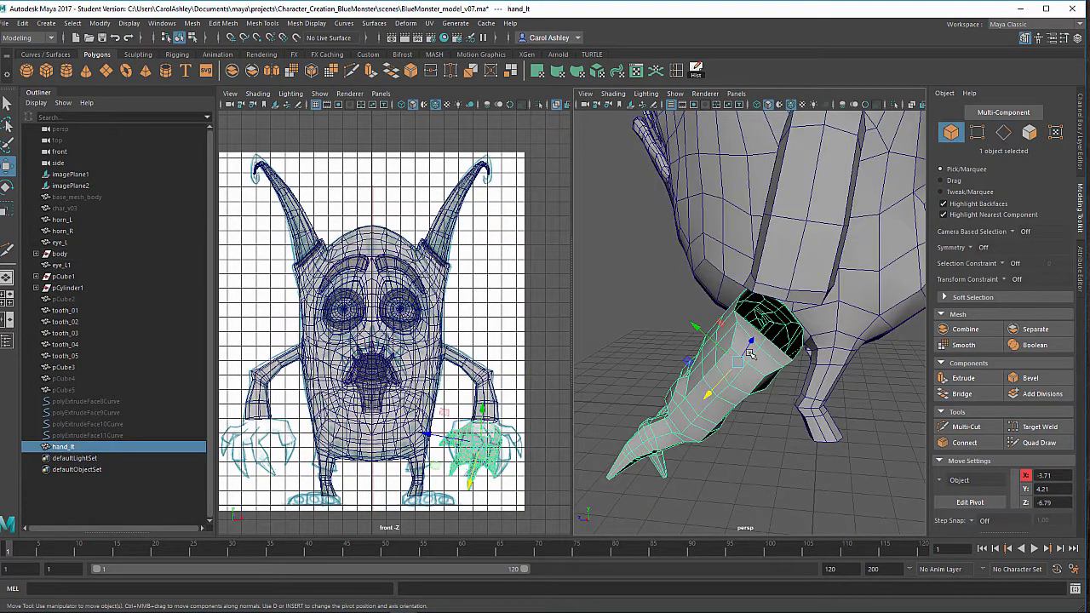
pyautogui.keyDown('shift'); pyautogui.click(789, 287); pyautogui.keyUp('shift')
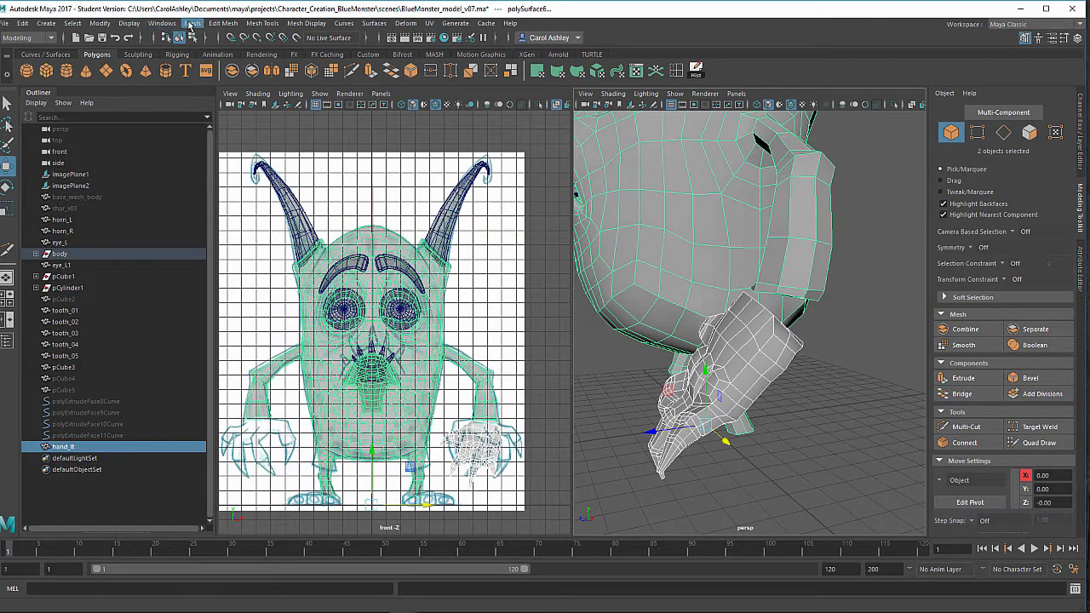
pyautogui.click(190, 25)
pyautogui.click(211, 65)
# Bridge the forearm's open border edges to the hand's wrist border edges.
pyautogui.keyDown('alt'); pyautogui.moveTo(756, 382); pyautogui.dragTo(718, 367); pyautogui.keyUp('alt')
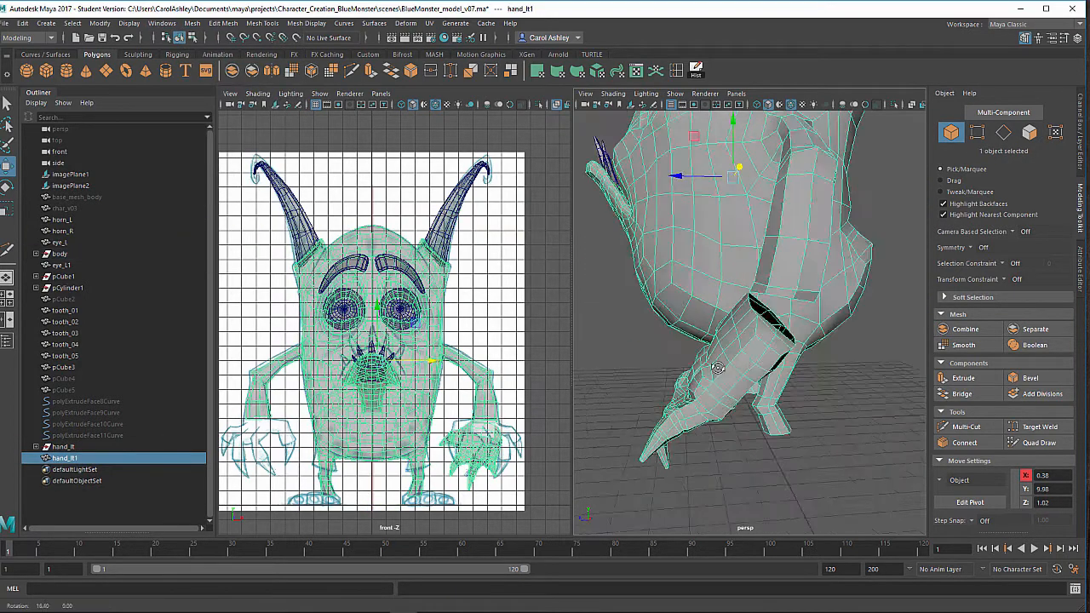
pyautogui.keyDown('alt'); pyautogui.moveTo(717, 368); pyautogui.dragTo(754, 356, button='right'); pyautogui.keyUp('alt')
pyautogui.keyDown('alt'); pyautogui.moveTo(754, 356); pyautogui.dragTo(763, 348); pyautogui.keyUp('alt')
pyautogui.moveTo(806, 274); pyautogui.dragTo(807, 260, button='right')
pyautogui.doubleClick(779, 286)
pyautogui.keyDown('alt'); pyautogui.moveTo(792, 295); pyautogui.dragTo(767, 327); pyautogui.keyUp('alt')
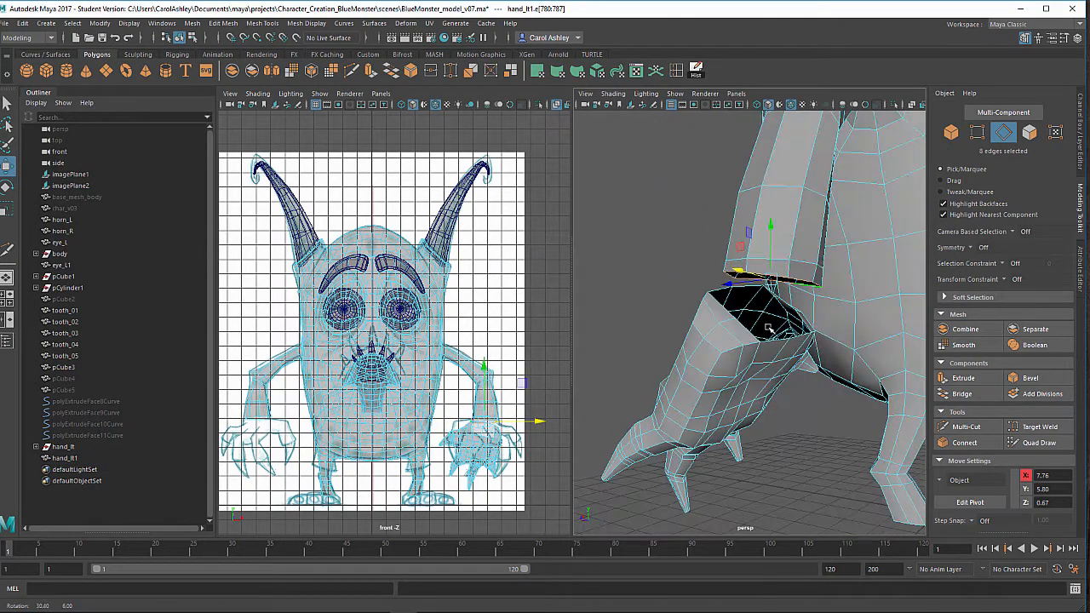
pyautogui.moveTo(742, 372)
pyautogui.keyDown('alt'); pyautogui.mouseDown()
pyautogui.moveTo(728, 357)
pyautogui.moveTo(730, 369)
pyautogui.moveTo(786, 358)
pyautogui.moveTo(771, 355)
pyautogui.moveTo(818, 369)
pyautogui.moveTo(747, 372)
pyautogui.mouseUp(); pyautogui.keyUp('alt')
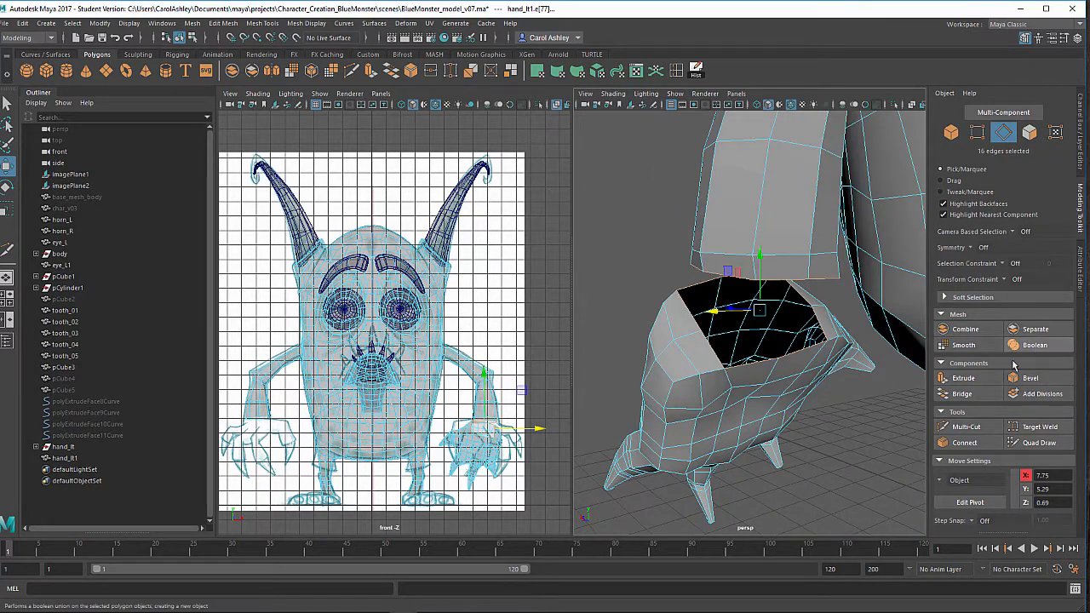
pyautogui.click(962, 393)
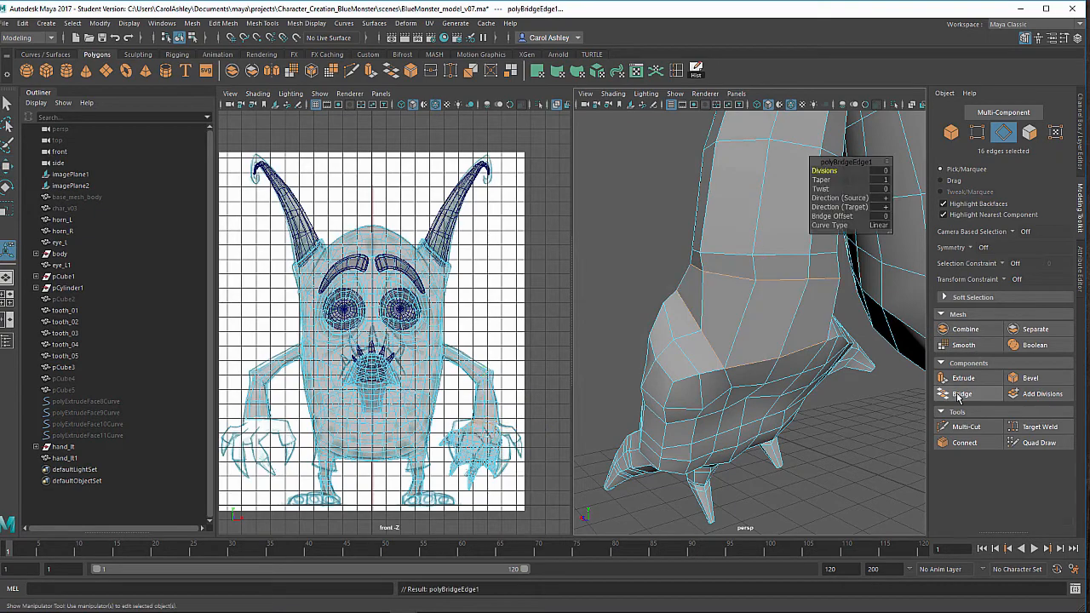
# Undo the bridge between the forearm and the hand, and switch the combined mesh to vertex editing.
pyautogui.keyDown('alt'); pyautogui.moveTo(847, 372); pyautogui.dragTo(596, 325); pyautogui.keyUp('alt')
pyautogui.rightClick(709, 237)
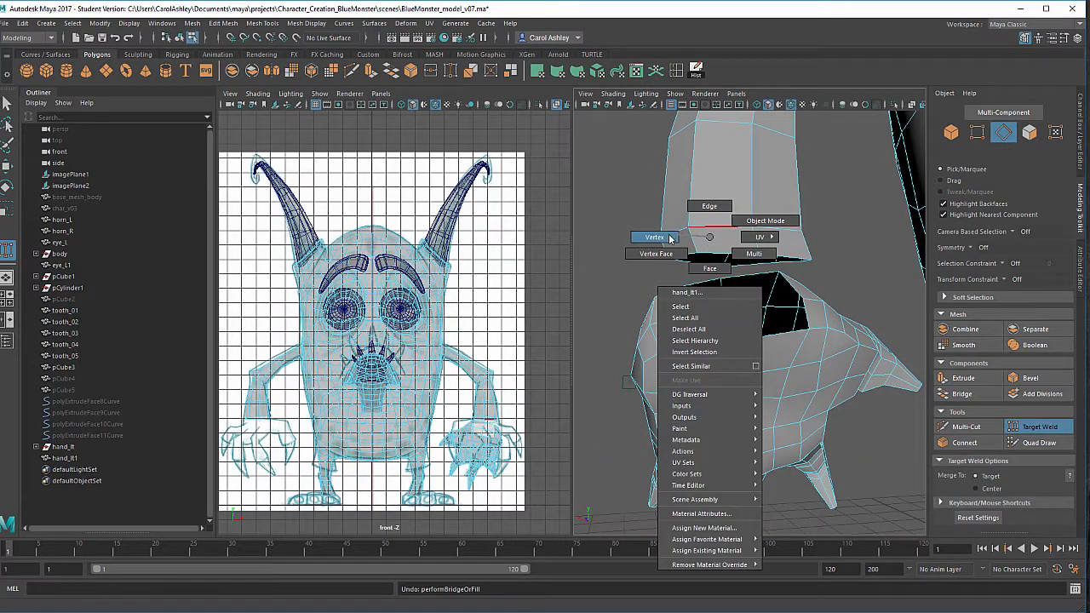
pyautogui.moveTo(670, 237); pyautogui.dragTo(671, 238, button='right')
pyautogui.keyDown('alt'); pyautogui.moveTo(670, 238); pyautogui.dragTo(660, 268); pyautogui.keyUp('alt')
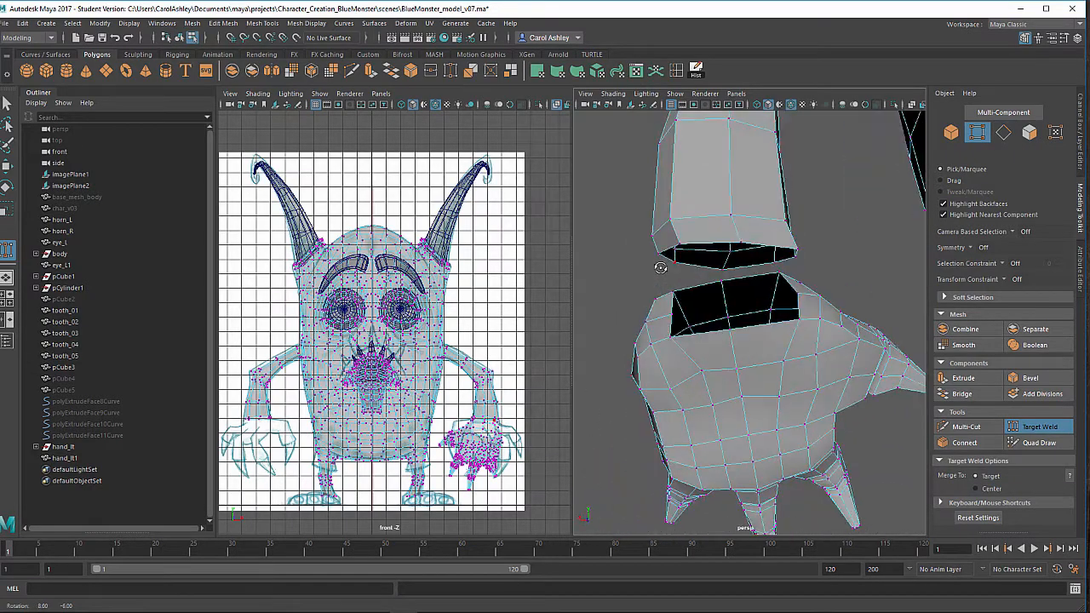
# Move the outer-side vertex of the hand's wrist opening outward along X to about 8.64.
pyautogui.scroll(3, 660, 267)
pyautogui.press('q')
pyautogui.keyDown('alt'); pyautogui.moveTo(695, 364); pyautogui.dragTo(699, 367); pyautogui.keyUp('alt')
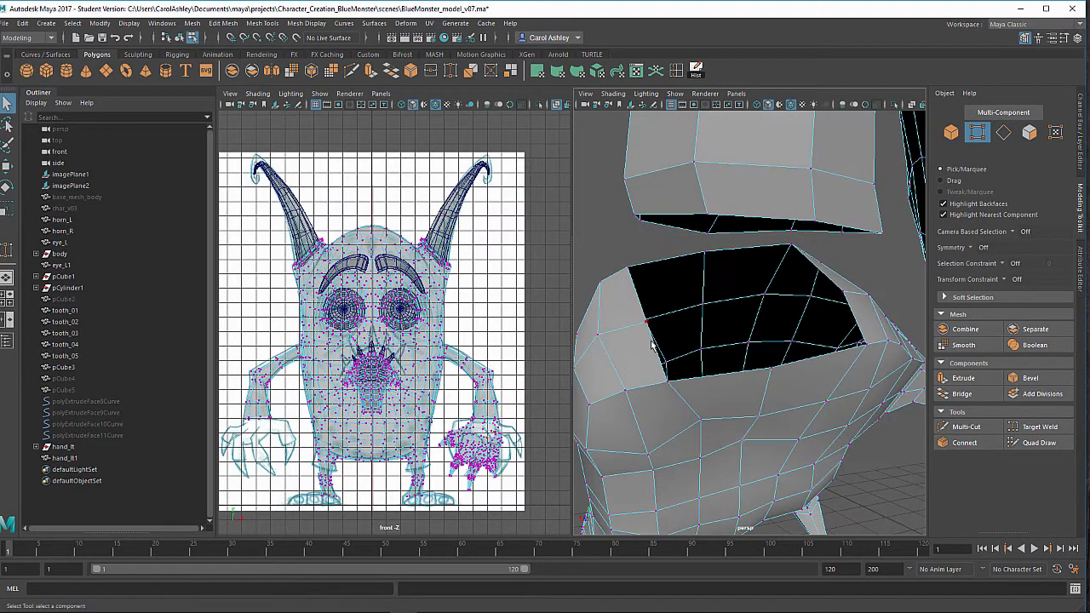
pyautogui.moveTo(650, 340); pyautogui.dragTo(605, 282, button='right')
pyautogui.press('w')
pyautogui.moveTo(643, 328); pyautogui.dragTo(608, 328)
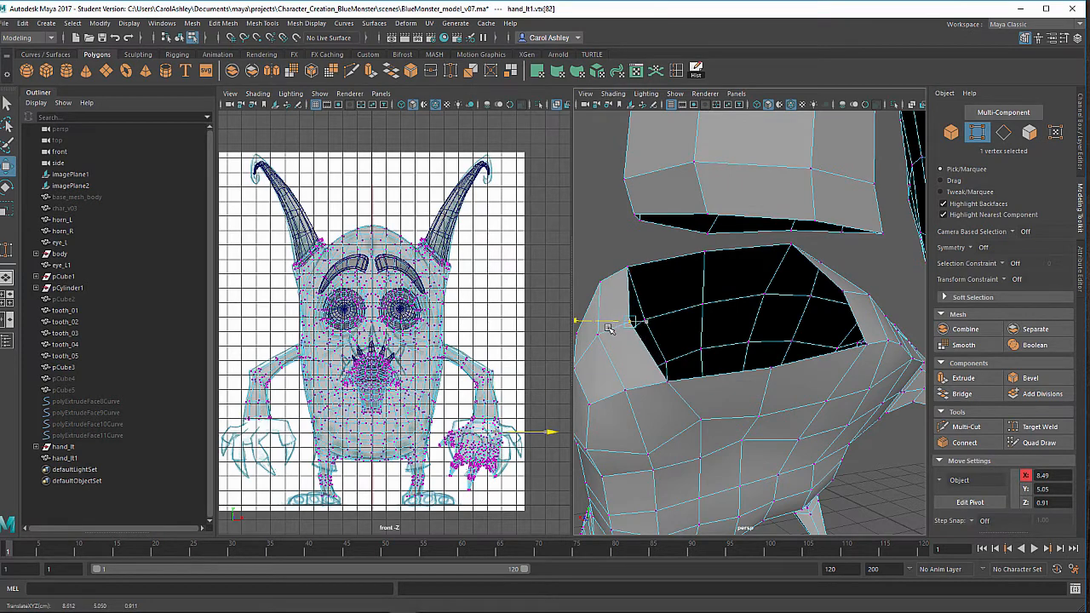
# Reposition the rear and outer vertices of the forearm's open border to round out the opening.
pyautogui.keyDown('alt'); pyautogui.moveTo(759, 431); pyautogui.dragTo(682, 419, button='right'); pyautogui.keyUp('alt')
pyautogui.keyDown('alt'); pyautogui.moveTo(673, 417); pyautogui.dragTo(762, 372); pyautogui.keyUp('alt')
pyautogui.keyDown('alt'); pyautogui.moveTo(766, 373); pyautogui.dragTo(681, 353, button='right'); pyautogui.keyUp('alt')
pyautogui.keyDown('alt'); pyautogui.moveTo(752, 344); pyautogui.dragTo(787, 279); pyautogui.keyUp('alt')
pyautogui.keyDown('alt'); pyautogui.moveTo(747, 357); pyautogui.dragTo(739, 349); pyautogui.keyUp('alt')
pyautogui.keyDown('alt'); pyautogui.moveTo(739, 349); pyautogui.dragTo(815, 273, button='right'); pyautogui.keyUp('alt')
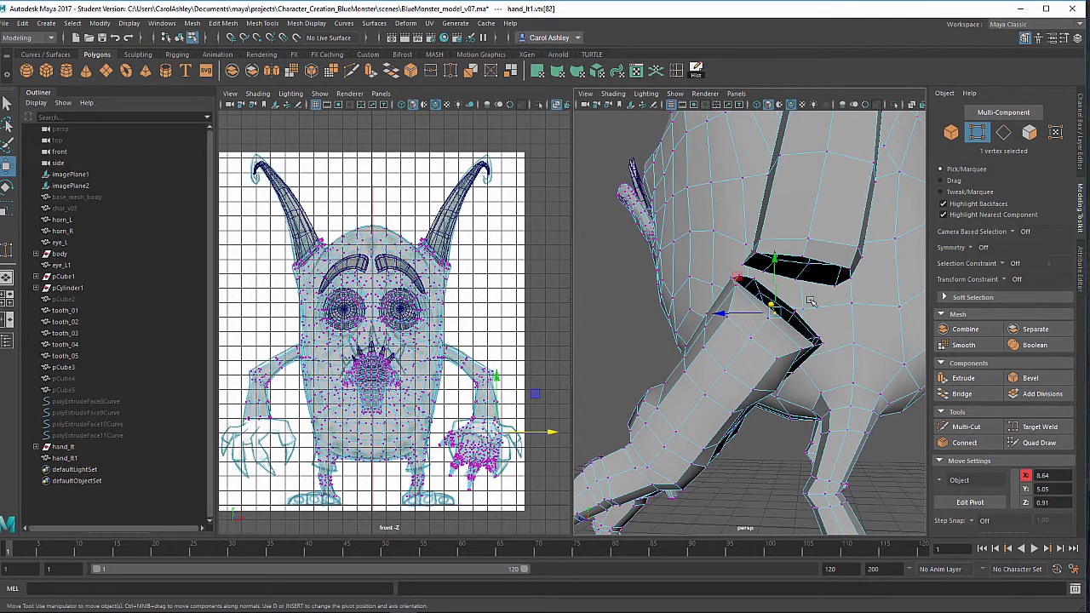
pyautogui.moveTo(769, 367)
pyautogui.keyDown('alt'); pyautogui.mouseDown()
pyautogui.moveTo(711, 385)
pyautogui.moveTo(768, 363)
pyautogui.mouseUp(); pyautogui.keyUp('alt')
pyautogui.moveTo(683, 340); pyautogui.dragTo(686, 317)
pyautogui.click(667, 288)
pyautogui.click(726, 180)
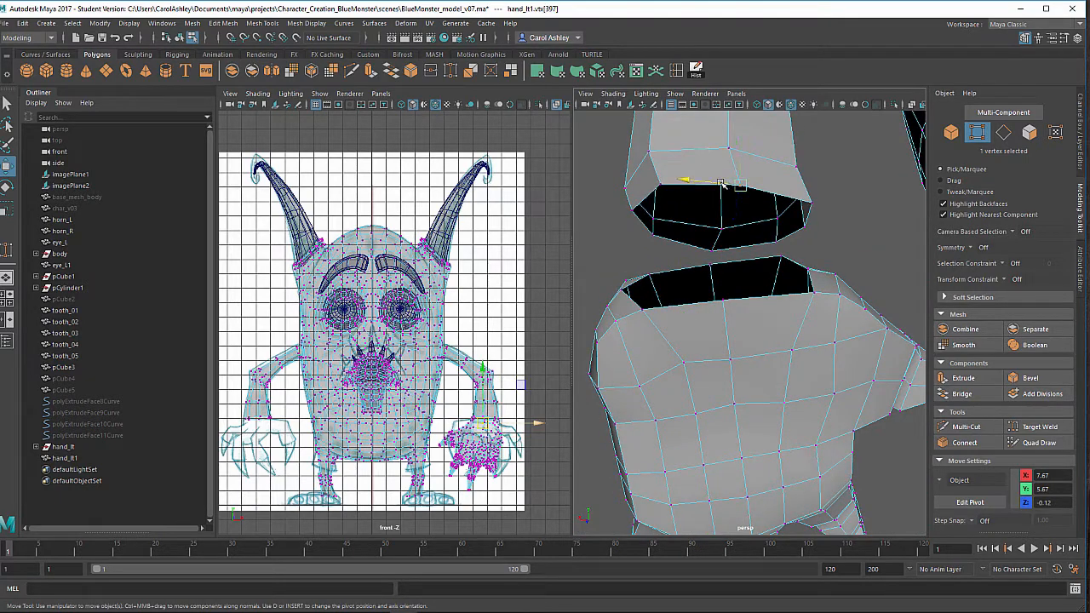
pyautogui.moveTo(720, 183); pyautogui.dragTo(640, 216)
pyautogui.click(652, 238)
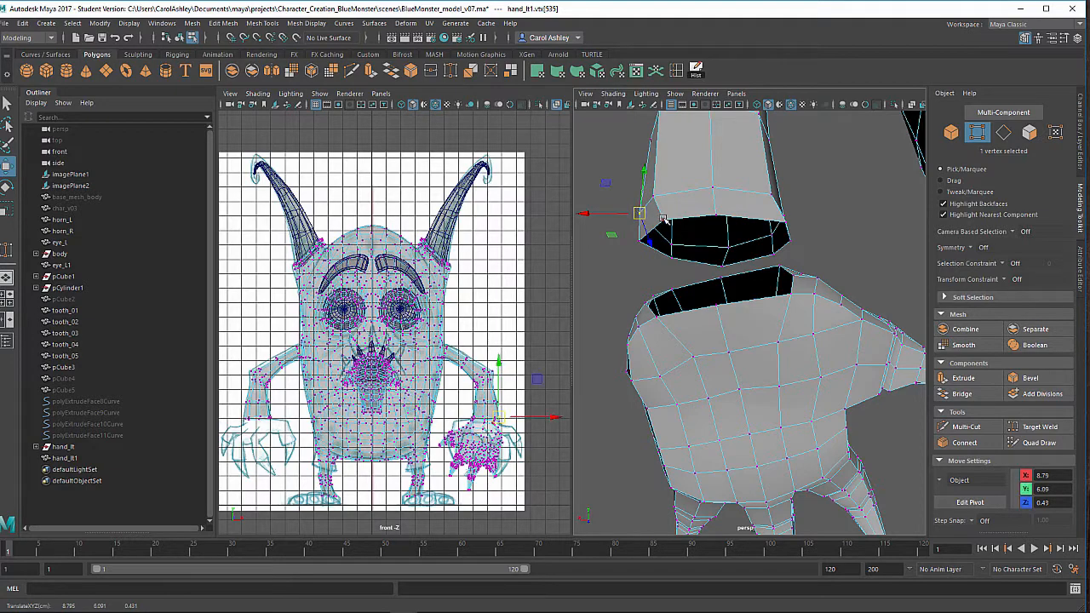
pyautogui.click(661, 228)
# Adjust the outer rear corner vertices at the forearm's open end.
pyautogui.keyDown('alt'); pyautogui.moveTo(661, 228); pyautogui.dragTo(860, 288); pyautogui.keyUp('alt')
pyautogui.click(799, 267)
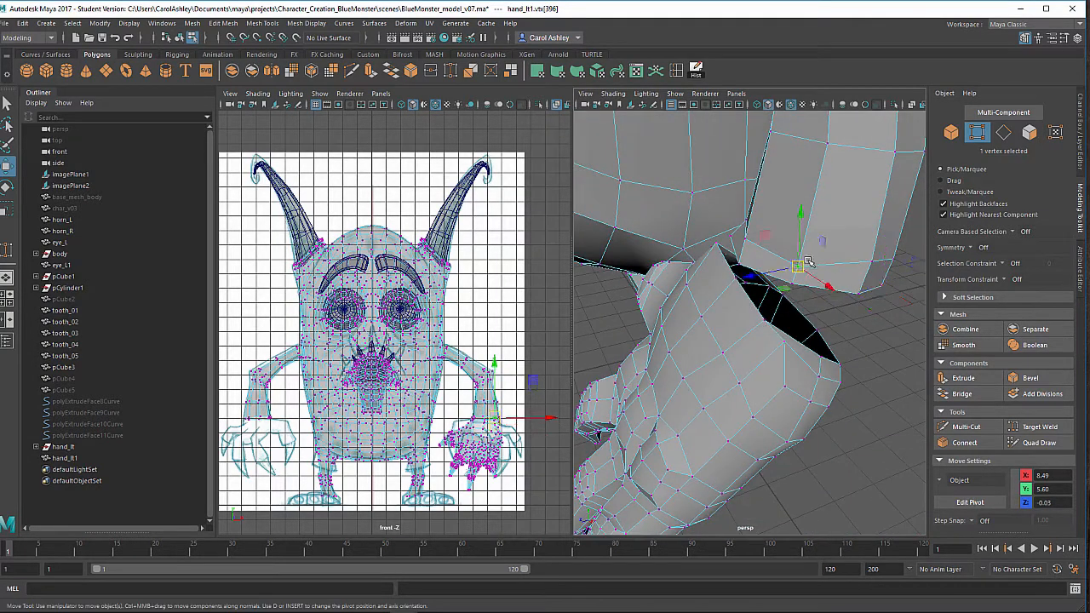
pyautogui.moveTo(803, 265); pyautogui.dragTo(807, 267)
pyautogui.keyDown('alt'); pyautogui.moveTo(806, 268); pyautogui.dragTo(846, 241); pyautogui.keyUp('alt')
pyautogui.click(825, 267)
pyautogui.click(723, 228)
# Raise the body-facing vertex on the edge loop above the forearm's opening to about Y 6.15 and adjust the border vertex below it.
pyautogui.keyDown('alt'); pyautogui.moveTo(846, 241); pyautogui.dragTo(834, 305, button='middle'); pyautogui.keyUp('alt')
pyautogui.keyDown('alt'); pyautogui.moveTo(767, 279); pyautogui.dragTo(735, 273); pyautogui.keyUp('alt')
pyautogui.keyDown('alt'); pyautogui.moveTo(735, 273); pyautogui.dragTo(769, 270, button='right'); pyautogui.keyUp('alt')
pyautogui.keyDown('alt'); pyautogui.moveTo(769, 269); pyautogui.dragTo(777, 275, button='middle'); pyautogui.keyUp('alt')
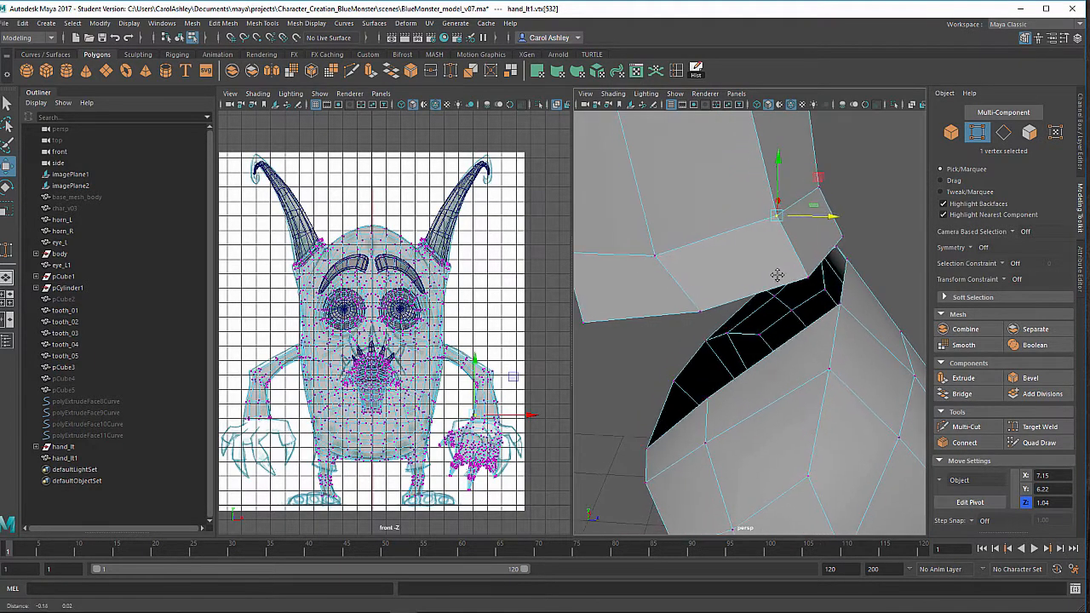
pyautogui.click(663, 254)
pyautogui.moveTo(666, 256)
pyautogui.mouseDown()
pyautogui.moveTo(675, 234)
pyautogui.moveTo(667, 242)
pyautogui.mouseUp()
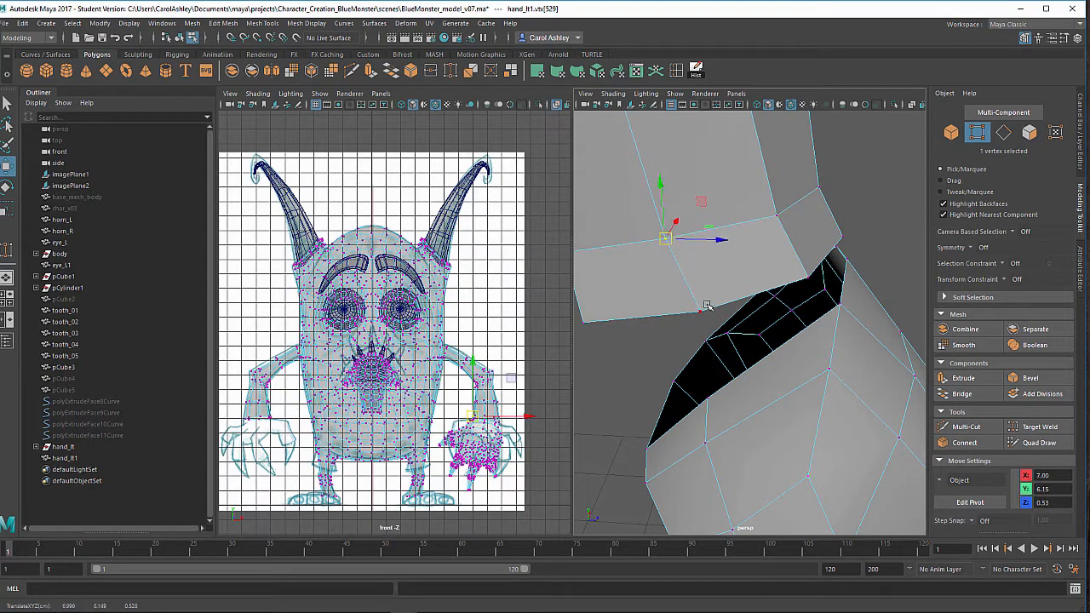
pyautogui.click(704, 310)
pyautogui.moveTo(701, 311); pyautogui.dragTo(793, 335)
pyautogui.click(757, 302)
# Refine the rear vertices of the forearm's open border, undoing the last two changes before adjusting the body-facing rear corner.
pyautogui.keyDown('alt'); pyautogui.moveTo(793, 335); pyautogui.dragTo(797, 320, button='middle'); pyautogui.keyUp('alt')
pyautogui.keyDown('alt'); pyautogui.moveTo(797, 320); pyautogui.dragTo(665, 215); pyautogui.keyUp('alt')
pyautogui.click(778, 251)
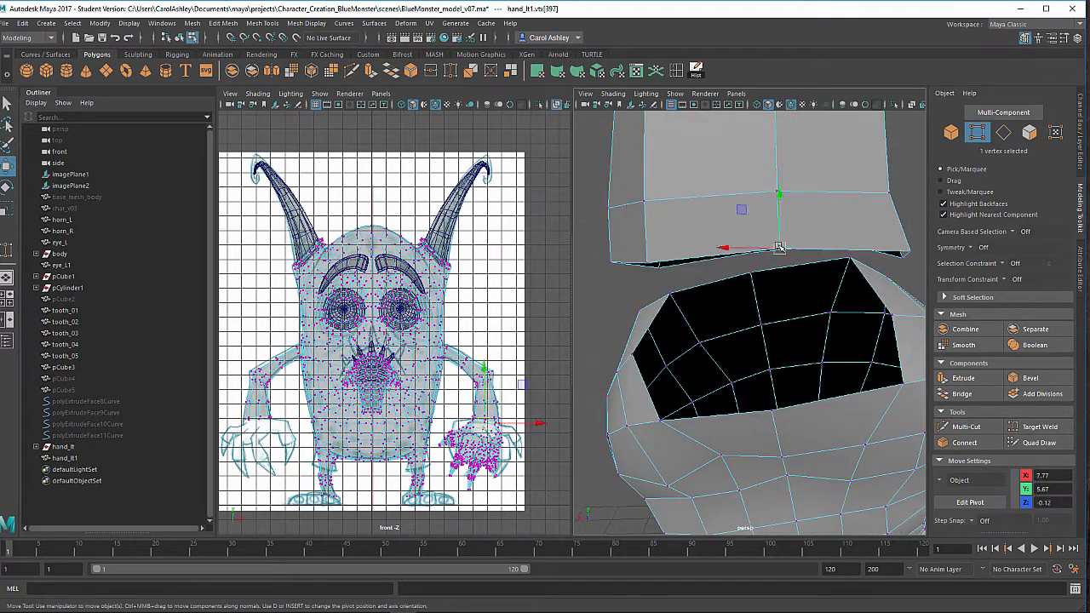
pyautogui.moveTo(778, 251); pyautogui.dragTo(776, 343)
pyautogui.click(776, 193)
pyautogui.scroll(-2, 776, 213)
pyautogui.hotkey('ctrl', 'z')
pyautogui.hotkey('ctrl', 'z')
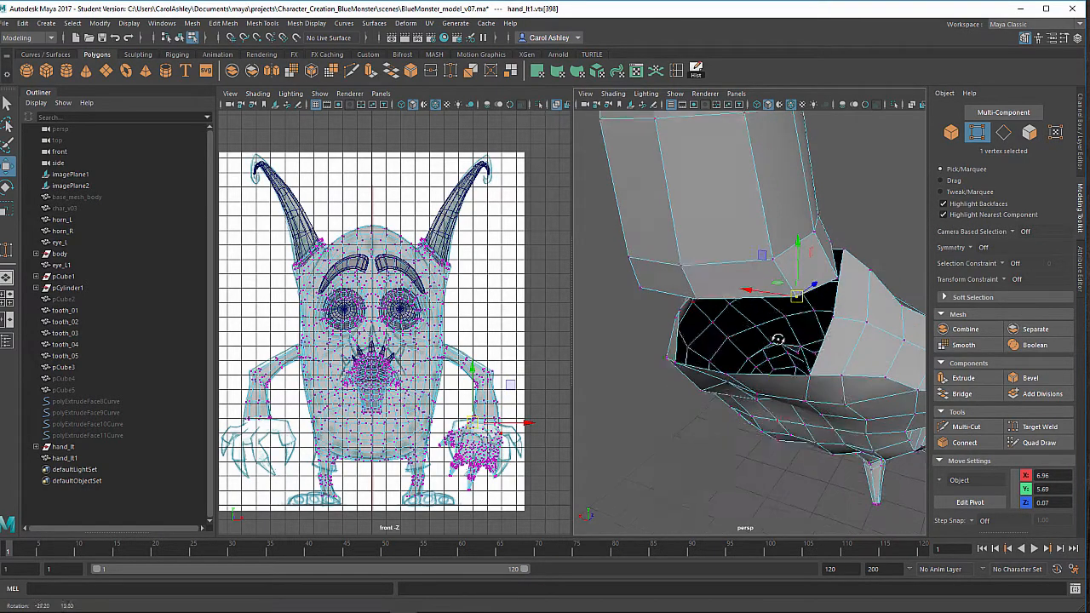
pyautogui.moveTo(792, 301); pyautogui.dragTo(801, 287)
pyautogui.keyDown('alt'); pyautogui.moveTo(711, 272); pyautogui.dragTo(750, 380); pyautogui.keyUp('alt')
pyautogui.keyDown('alt'); pyautogui.moveTo(751, 380); pyautogui.dragTo(808, 364); pyautogui.keyUp('alt')
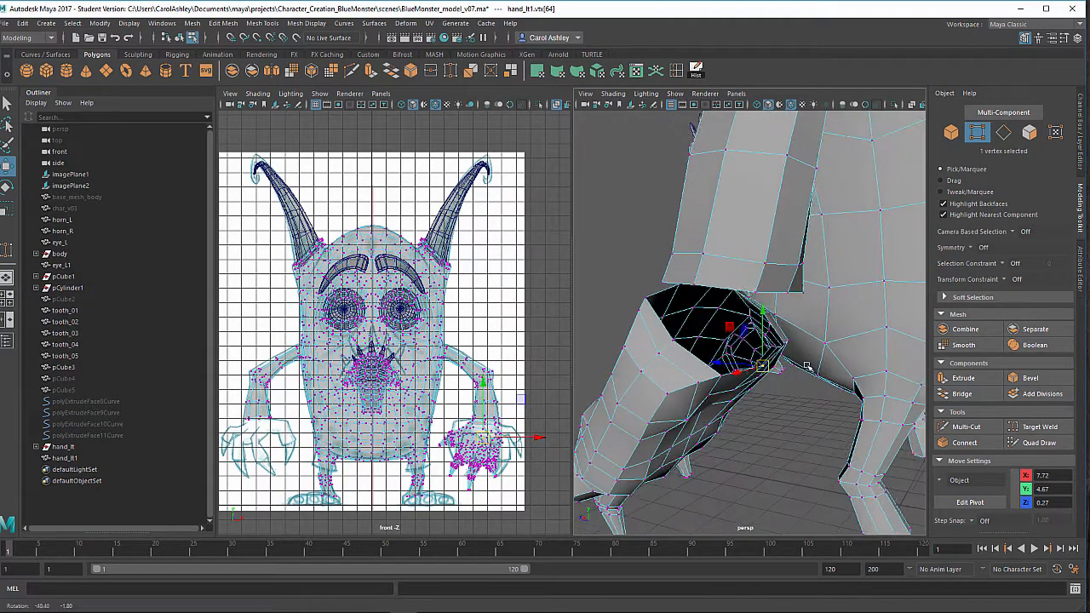
pyautogui.keyDown('alt'); pyautogui.moveTo(714, 249); pyautogui.dragTo(644, 292); pyautogui.keyUp('alt')
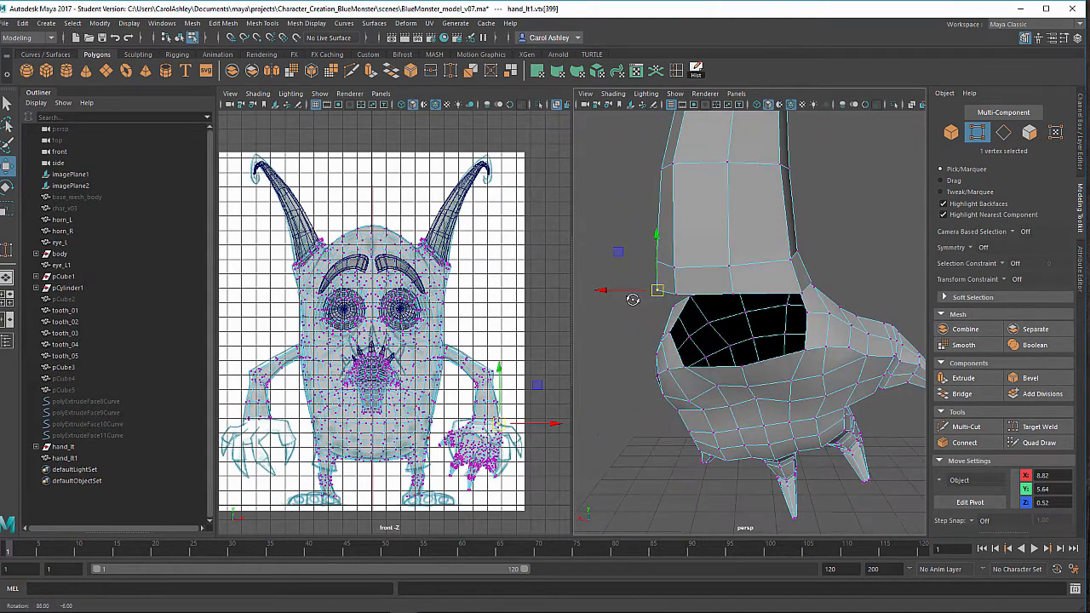
# Bridge the forearm's open border edges to the hand's wrist border edges with 1 division.
pyautogui.moveTo(725, 234); pyautogui.dragTo(733, 224, button='right')
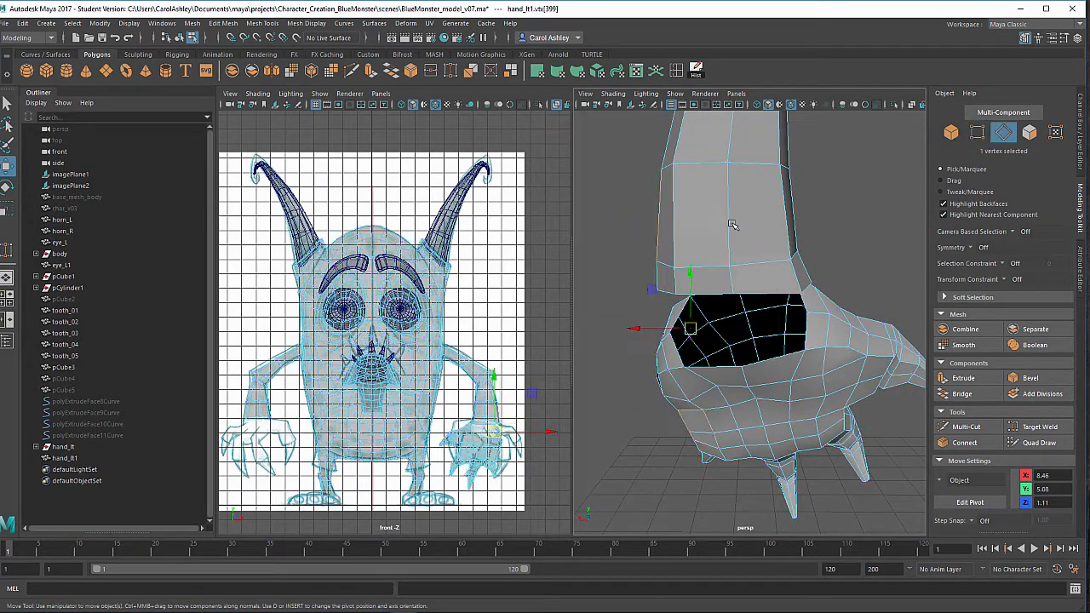
pyautogui.doubleClick(745, 293)
pyautogui.keyDown('alt'); pyautogui.moveTo(746, 295); pyautogui.dragTo(749, 280); pyautogui.keyUp('alt')
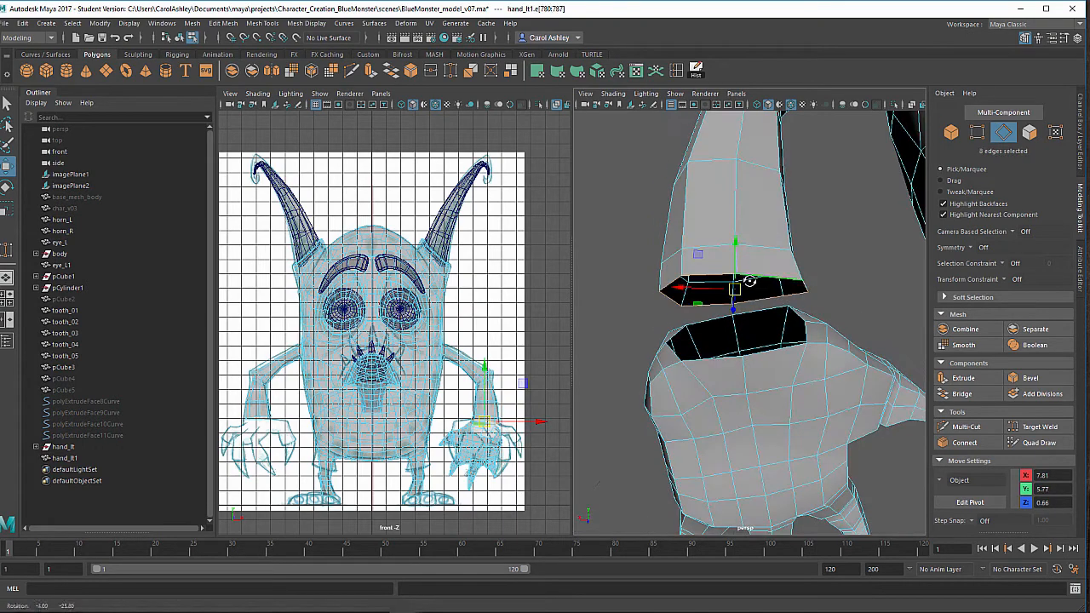
pyautogui.keyDown('shift'); pyautogui.doubleClick(731, 360); pyautogui.keyUp('shift')
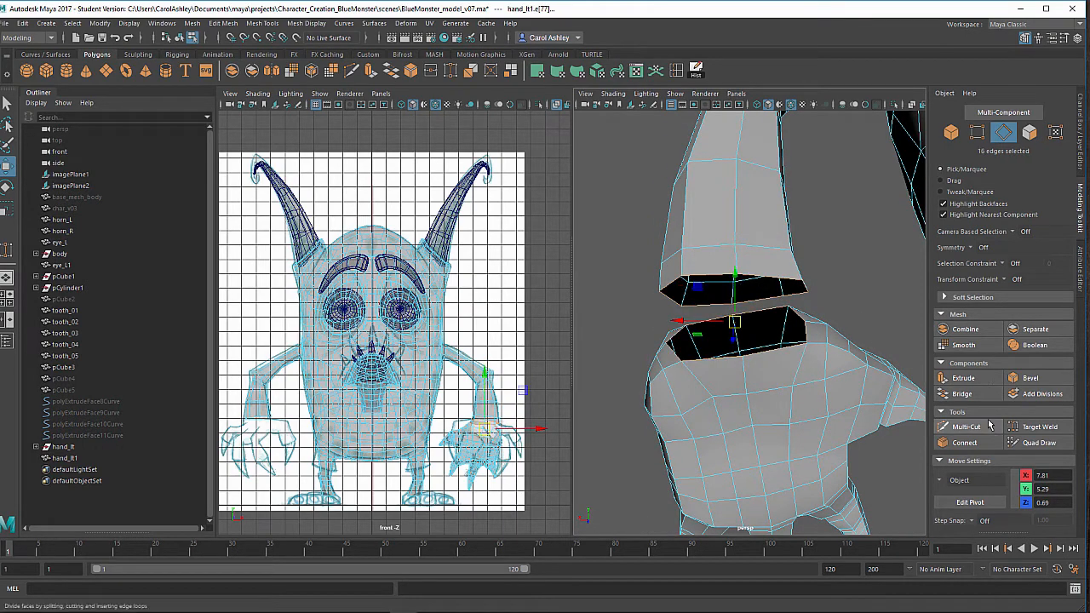
pyautogui.click(962, 394)
pyautogui.keyDown('alt'); pyautogui.moveTo(766, 389); pyautogui.dragTo(717, 379); pyautogui.keyUp('alt')
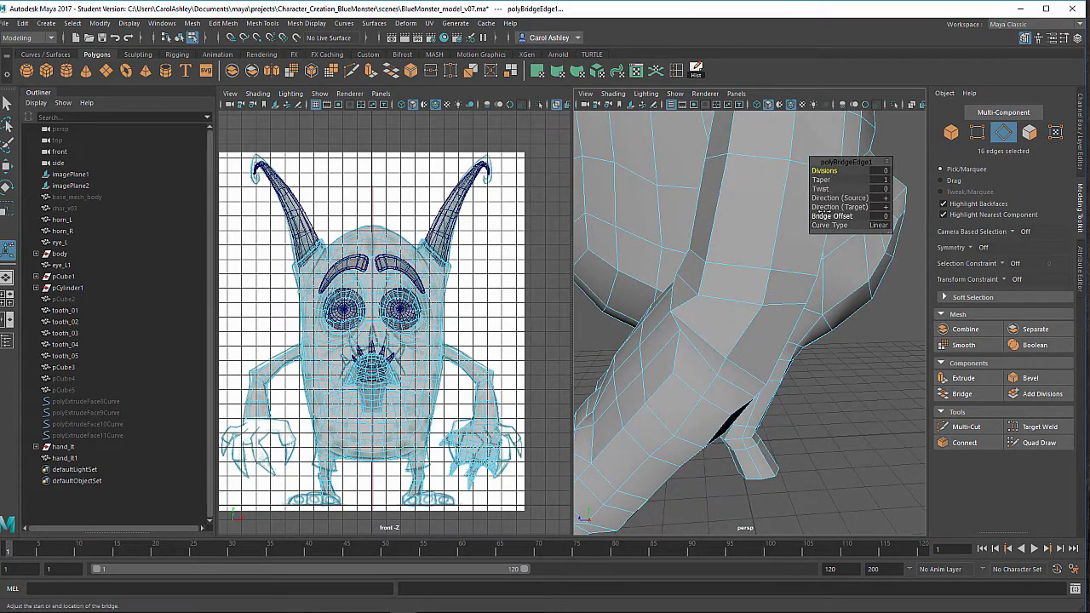
pyautogui.keyDown('alt'); pyautogui.moveTo(681, 324); pyautogui.dragTo(652, 303); pyautogui.keyUp('alt')
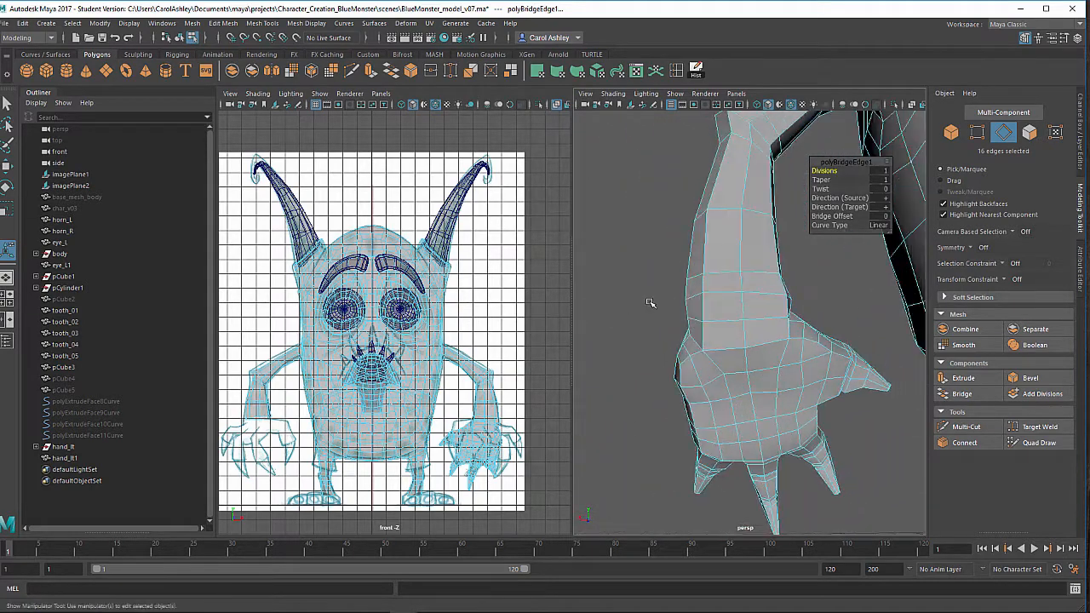
# Set the transform constraint to Edge and slide the front vertices of the new wrist loop up along their edges.
pyautogui.moveTo(724, 274); pyautogui.dragTo(725, 314, button='right')
pyautogui.moveTo(682, 277); pyautogui.dragTo(683, 276, button='right')
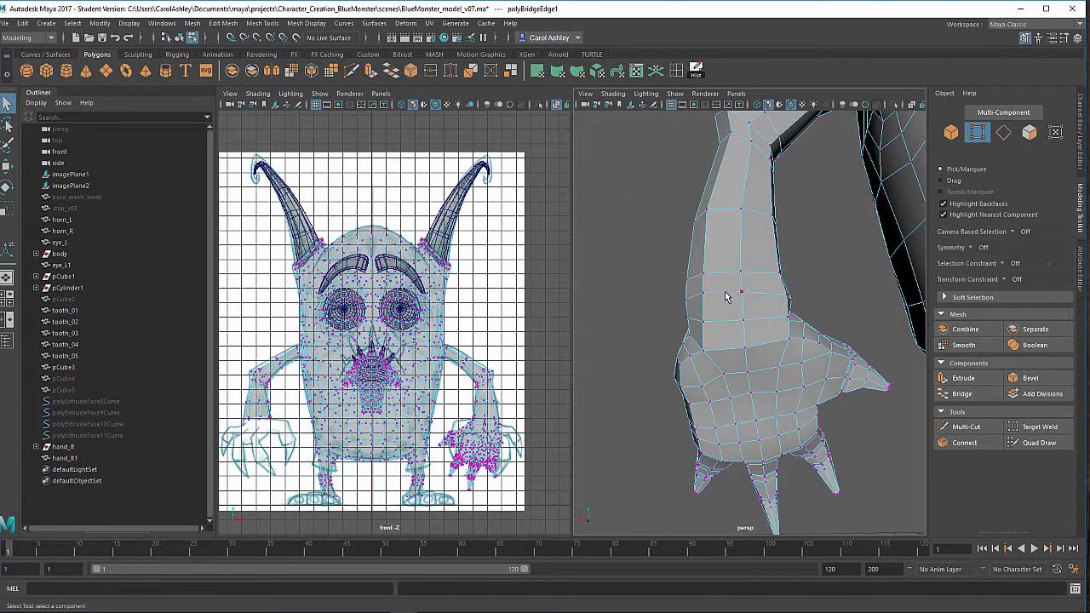
pyautogui.moveTo(727, 339)
pyautogui.keyDown('alt'); pyautogui.mouseDown()
pyautogui.moveTo(788, 326)
pyautogui.moveTo(730, 326)
pyautogui.moveTo(791, 361)
pyautogui.moveTo(772, 378)
pyautogui.moveTo(715, 382)
pyautogui.moveTo(763, 398)
pyautogui.moveTo(761, 378)
pyautogui.moveTo(693, 360)
pyautogui.moveTo(721, 336)
pyautogui.moveTo(714, 312)
pyautogui.moveTo(728, 341)
pyautogui.mouseUp(); pyautogui.keyUp('alt')
pyautogui.press('w')
pyautogui.moveTo(682, 311); pyautogui.dragTo(803, 326)
pyautogui.click(779, 336)
pyautogui.click(753, 304)
pyautogui.click(1005, 280)
pyautogui.click(1026, 297)
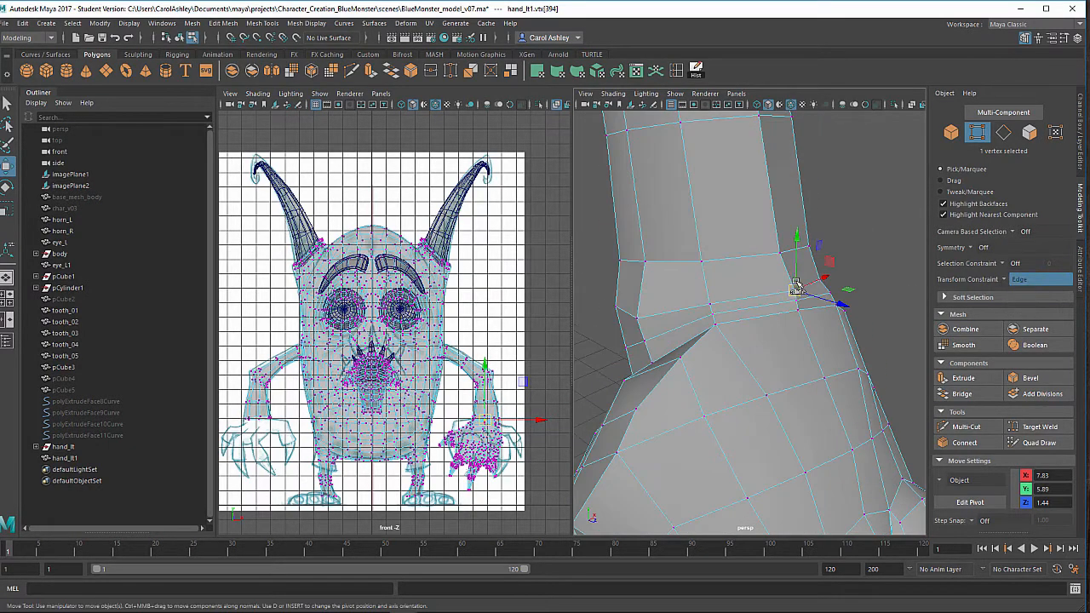
pyautogui.moveTo(796, 287); pyautogui.dragTo(795, 279)
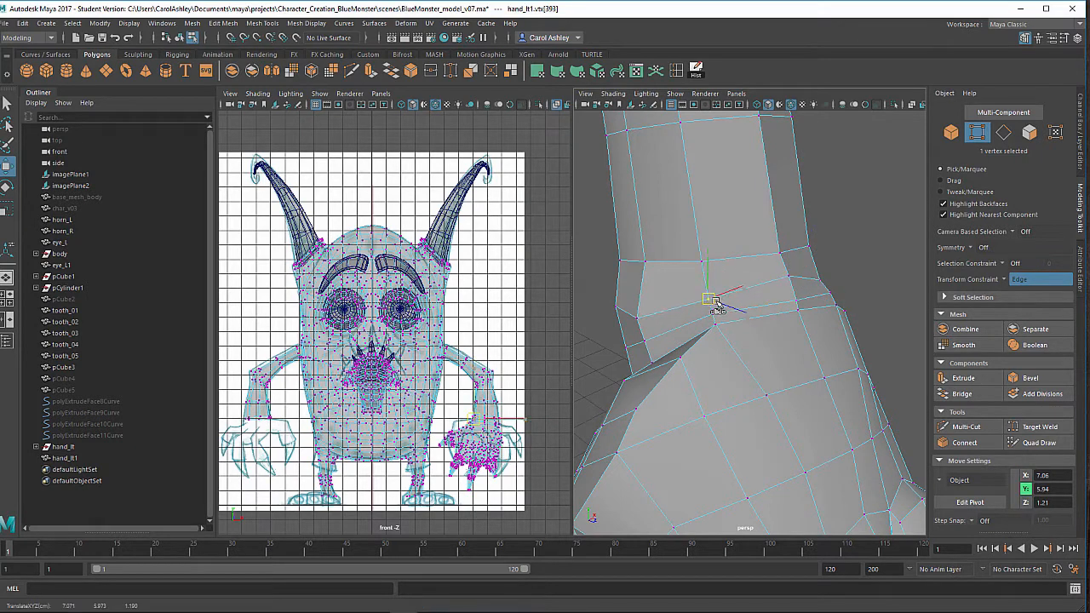
# Slide the vertices on the front and sides of the lower forearm loops along their edges to even out the spacing.
pyautogui.keyDown('alt'); pyautogui.moveTo(706, 292); pyautogui.dragTo(643, 312); pyautogui.keyUp('alt')
pyautogui.keyDown('alt'); pyautogui.moveTo(642, 312); pyautogui.dragTo(681, 311); pyautogui.keyUp('alt')
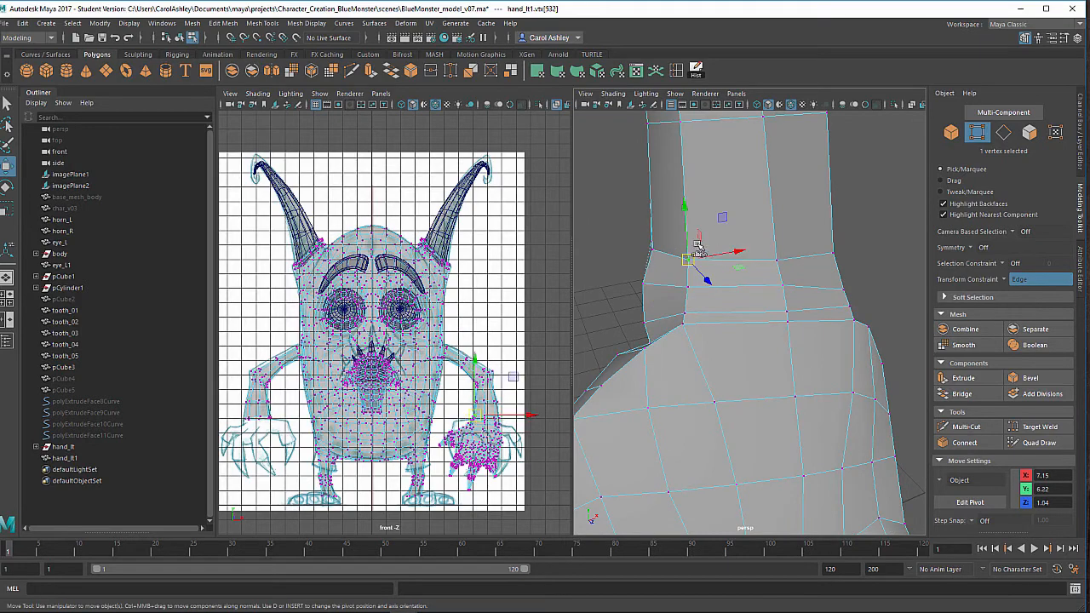
pyautogui.click(778, 251)
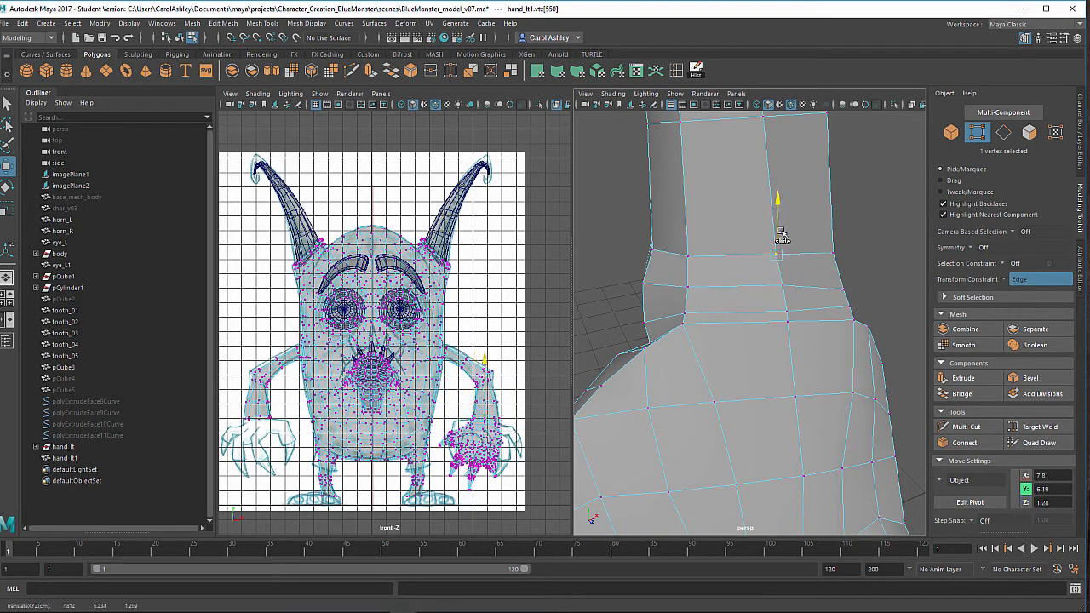
pyautogui.moveTo(780, 232); pyautogui.dragTo(781, 234)
pyautogui.keyDown('alt'); pyautogui.moveTo(780, 234); pyautogui.dragTo(737, 336); pyautogui.keyUp('alt')
pyautogui.click(851, 313)
pyautogui.keyDown('alt'); pyautogui.moveTo(851, 314); pyautogui.dragTo(676, 342); pyautogui.keyUp('alt')
pyautogui.keyDown('alt'); pyautogui.moveTo(749, 350); pyautogui.dragTo(851, 377); pyautogui.keyUp('alt')
pyautogui.click(700, 333)
pyautogui.keyDown('alt'); pyautogui.moveTo(703, 336); pyautogui.dragTo(633, 369); pyautogui.keyUp('alt')
pyautogui.keyDown('alt'); pyautogui.moveTo(634, 368); pyautogui.dragTo(591, 380); pyautogui.keyUp('alt')
pyautogui.keyDown('alt'); pyautogui.moveTo(885, 377); pyautogui.dragTo(858, 360); pyautogui.keyUp('alt')
# Turn the transform constraint off and reposition the two thumb-side wrist vertices to about Y 5.33 and Y 5.32.
pyautogui.click(1005, 283)
pyautogui.click(1018, 290)
pyautogui.moveTo(690, 304); pyautogui.dragTo(691, 306)
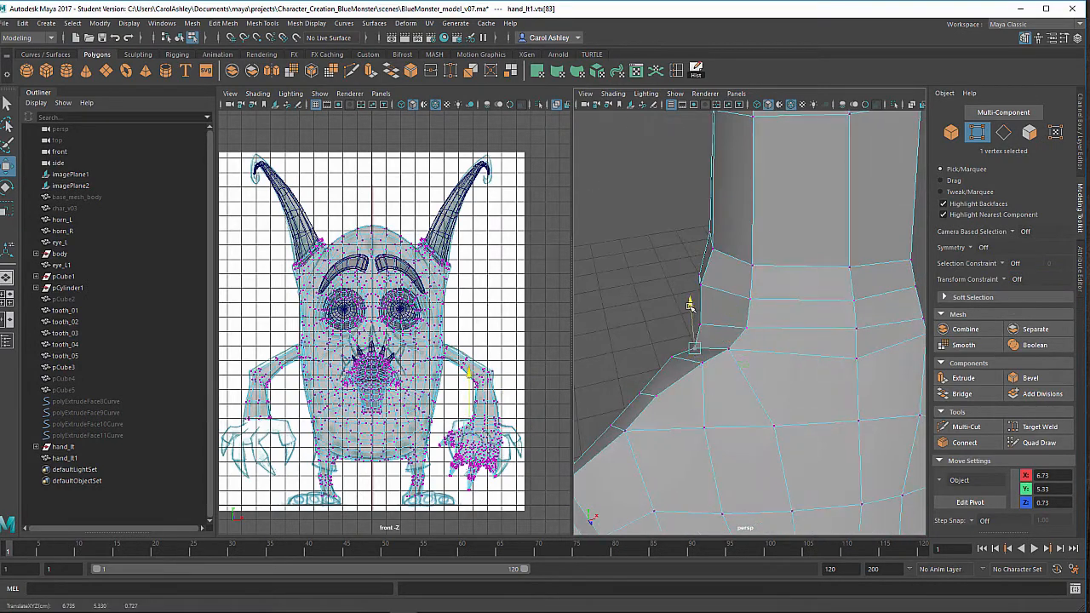
pyautogui.click(611, 426)
pyautogui.keyDown('alt'); pyautogui.moveTo(610, 429); pyautogui.dragTo(715, 394); pyautogui.keyUp('alt')
pyautogui.click(712, 389)
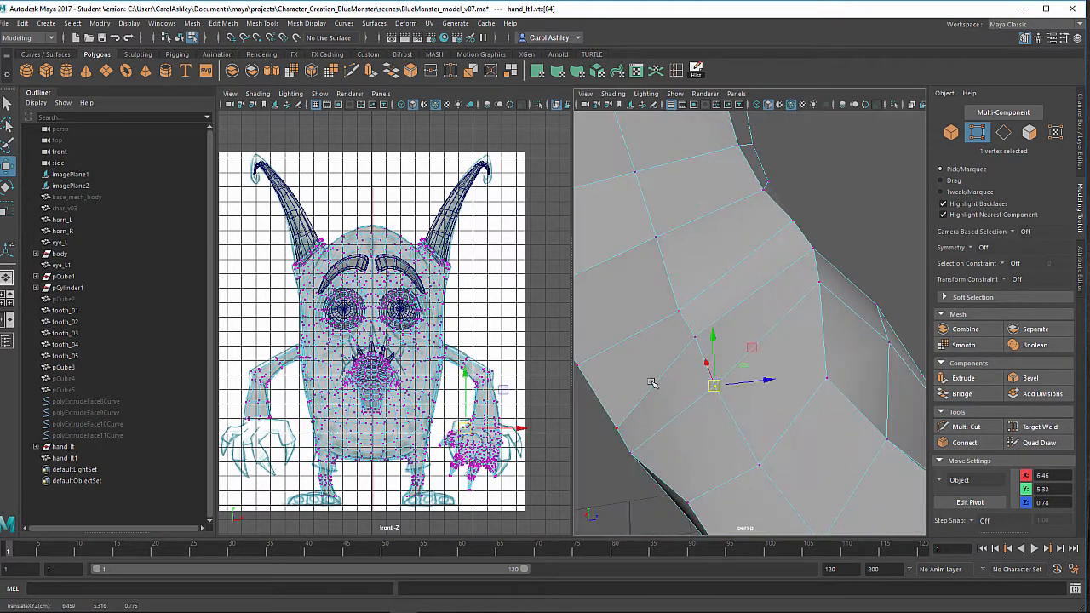
# Move the thumb-side vertex just below the wrist vertically to about Y 4.91.
pyautogui.keyDown('alt'); pyautogui.moveTo(651, 383); pyautogui.dragTo(661, 381); pyautogui.keyUp('alt')
pyautogui.keyDown('alt'); pyautogui.moveTo(667, 300); pyautogui.dragTo(685, 344); pyautogui.keyUp('alt')
pyautogui.keyDown('alt'); pyautogui.moveTo(686, 344); pyautogui.dragTo(756, 218); pyautogui.keyUp('alt')
pyautogui.moveTo(784, 191); pyautogui.dragTo(785, 209)
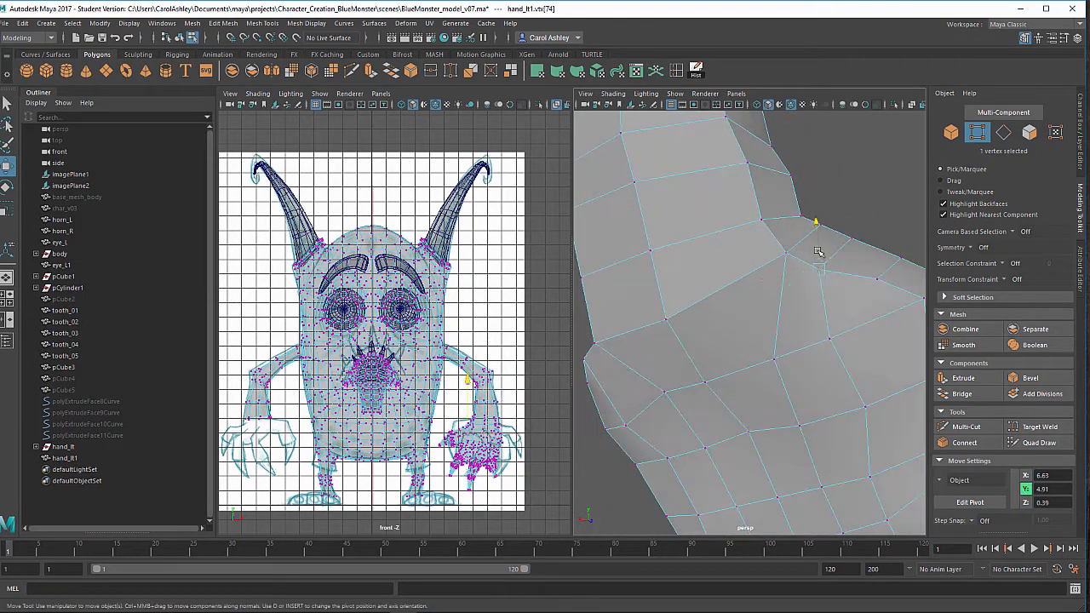
pyautogui.moveTo(799, 265); pyautogui.dragTo(796, 266)
pyautogui.keyDown('alt'); pyautogui.moveTo(797, 267); pyautogui.dragTo(614, 261); pyautogui.keyUp('alt')
# Adjust the neighbouring vertices between the thumb base and the wrist to smooth the transition.
pyautogui.click(810, 278)
pyautogui.click(817, 227)
pyautogui.moveTo(715, 240); pyautogui.dragTo(744, 328)
pyautogui.click(815, 258)
pyautogui.click(718, 308)
pyautogui.click(760, 292)
pyautogui.keyDown('alt'); pyautogui.moveTo(801, 315); pyautogui.dragTo(729, 287); pyautogui.keyUp('alt')
pyautogui.keyDown('alt'); pyautogui.moveTo(784, 298); pyautogui.dragTo(651, 328); pyautogui.keyUp('alt')
pyautogui.click(703, 323)
pyautogui.moveTo(649, 336); pyautogui.dragTo(643, 335)
# Reposition the outer front vertices where the hand meets the wrist to soften the sharp corner.
pyautogui.keyDown('alt'); pyautogui.moveTo(634, 334); pyautogui.dragTo(858, 399); pyautogui.keyUp('alt')
pyautogui.click(775, 373)
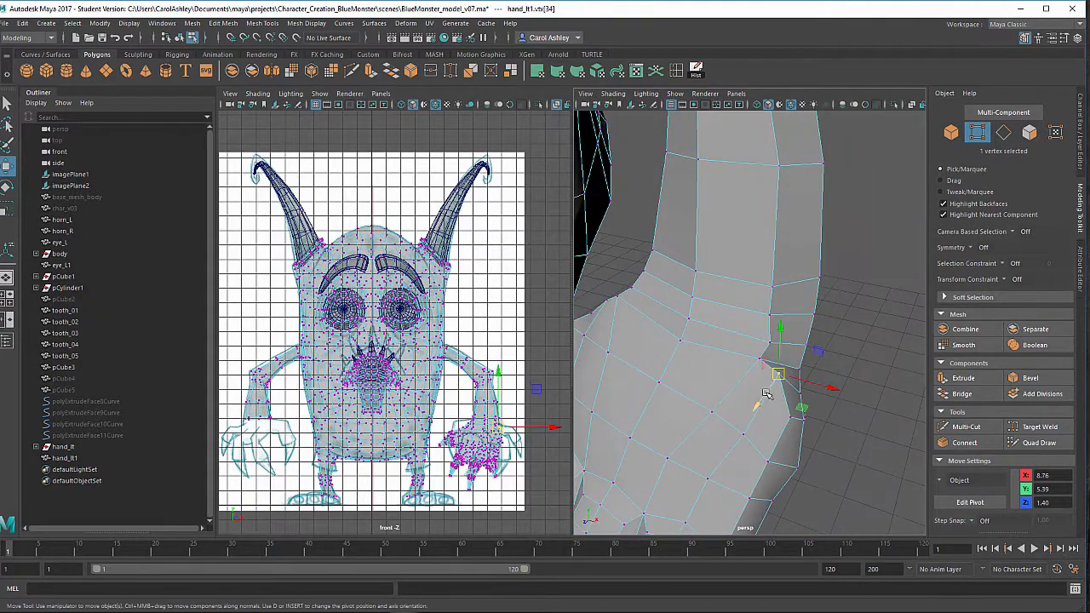
pyautogui.moveTo(761, 396); pyautogui.dragTo(754, 404)
pyautogui.keyDown('alt'); pyautogui.moveTo(753, 412); pyautogui.dragTo(764, 419); pyautogui.keyUp('alt')
pyautogui.moveTo(760, 354); pyautogui.dragTo(760, 351)
pyautogui.keyDown('alt'); pyautogui.moveTo(766, 349); pyautogui.dragTo(674, 261); pyautogui.keyUp('alt')
pyautogui.keyDown('alt'); pyautogui.moveTo(676, 270); pyautogui.dragTo(774, 363); pyautogui.keyUp('alt')
# Adjust the outer wrist vertices and move three rear vertices of the wrist loop along Z to about 0.14.
pyautogui.click(656, 309)
pyautogui.keyDown('alt'); pyautogui.moveTo(772, 367); pyautogui.dragTo(663, 366); pyautogui.keyUp('alt')
pyautogui.moveTo(636, 327); pyautogui.dragTo(816, 370)
pyautogui.moveTo(822, 370); pyautogui.dragTo(667, 338)
pyautogui.click(803, 393)
pyautogui.keyDown('alt'); pyautogui.moveTo(666, 341); pyautogui.dragTo(770, 367); pyautogui.keyUp('alt')
pyautogui.click(753, 375)
pyautogui.moveTo(754, 359); pyautogui.dragTo(722, 411)
pyautogui.click(737, 409)
pyautogui.moveTo(722, 410); pyautogui.dragTo(726, 411)
pyautogui.keyDown('alt'); pyautogui.moveTo(726, 410); pyautogui.dragTo(765, 411); pyautogui.keyUp('alt')
pyautogui.keyDown('alt'); pyautogui.moveTo(829, 440); pyautogui.dragTo(763, 356); pyautogui.keyUp('alt')
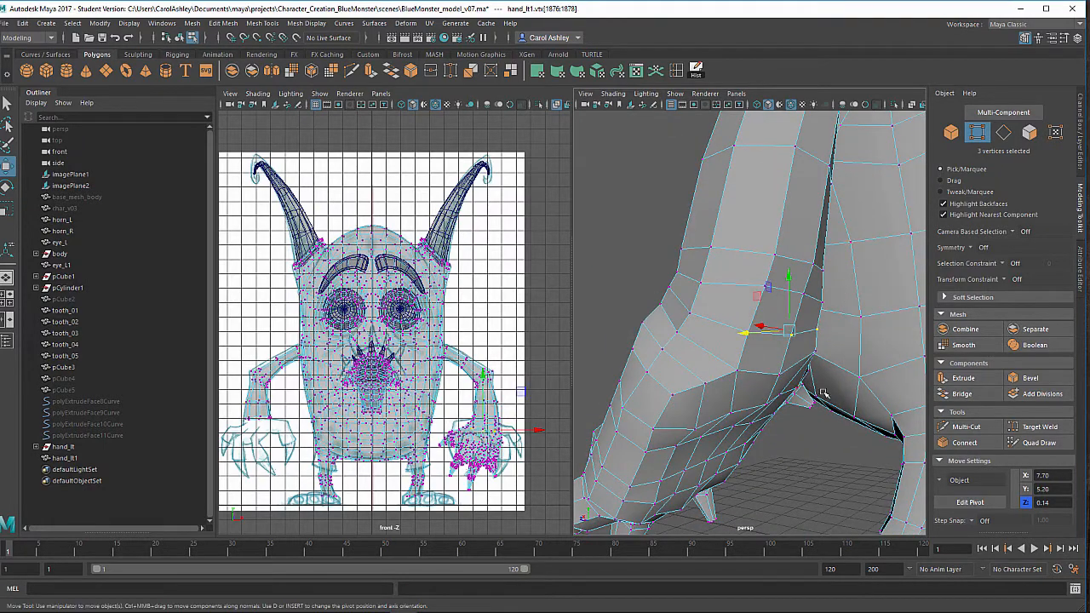
# Move three rear vertices of the loop above along Z to about 0.23, and two vertices of the wrist loop to about 0.05.
pyautogui.keyDown('alt'); pyautogui.moveTo(821, 391); pyautogui.dragTo(822, 305); pyautogui.keyUp('alt')
pyautogui.moveTo(751, 277); pyautogui.dragTo(883, 308)
pyautogui.keyDown('ctrl'); pyautogui.moveTo(907, 208); pyautogui.dragTo(828, 332); pyautogui.keyUp('ctrl')
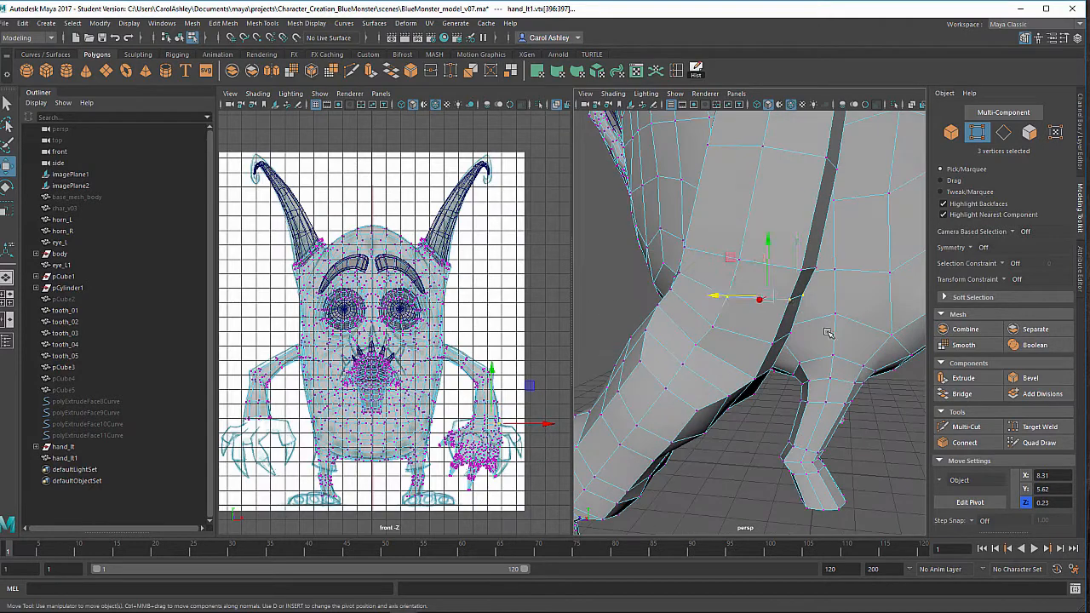
pyautogui.moveTo(800, 263); pyautogui.dragTo(800, 263)
pyautogui.keyDown('alt'); pyautogui.moveTo(804, 285); pyautogui.dragTo(806, 353); pyautogui.keyUp('alt')
pyautogui.moveTo(758, 334); pyautogui.dragTo(766, 335)
pyautogui.keyDown('alt'); pyautogui.moveTo(765, 336); pyautogui.dragTo(633, 336); pyautogui.keyUp('alt')
pyautogui.keyDown('alt'); pyautogui.moveTo(721, 312); pyautogui.dragTo(705, 302); pyautogui.keyUp('alt')
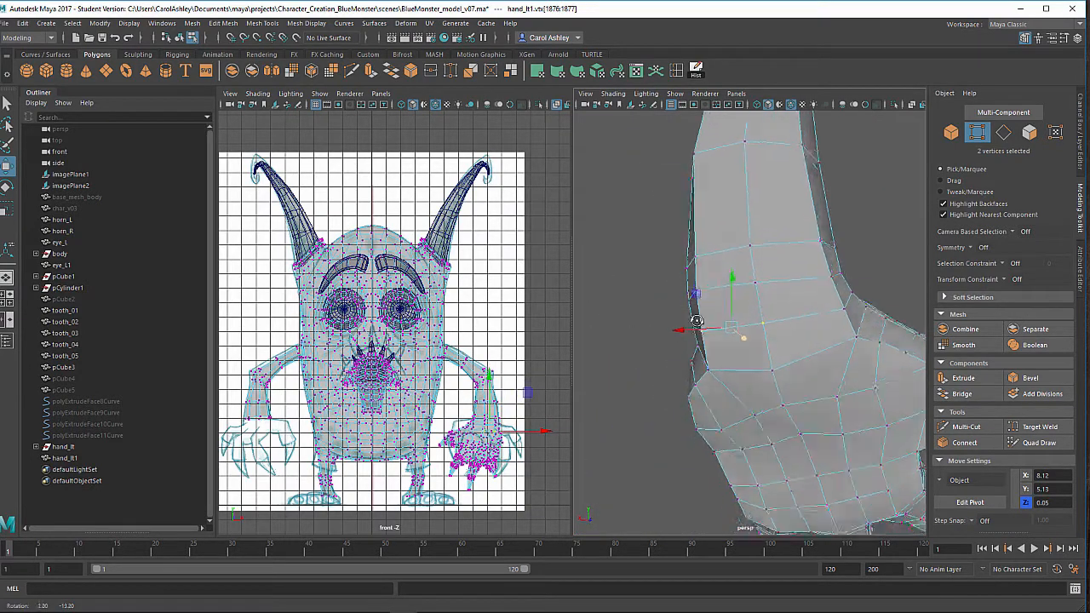
# Move the vertex in the middle of the back of the hand to about Y 4.30 and Z 0.53.
pyautogui.keyDown('alt'); pyautogui.moveTo(697, 321); pyautogui.dragTo(713, 290, button='right'); pyautogui.keyUp('alt')
pyautogui.keyDown('alt'); pyautogui.moveTo(768, 318); pyautogui.dragTo(759, 296); pyautogui.keyUp('alt')
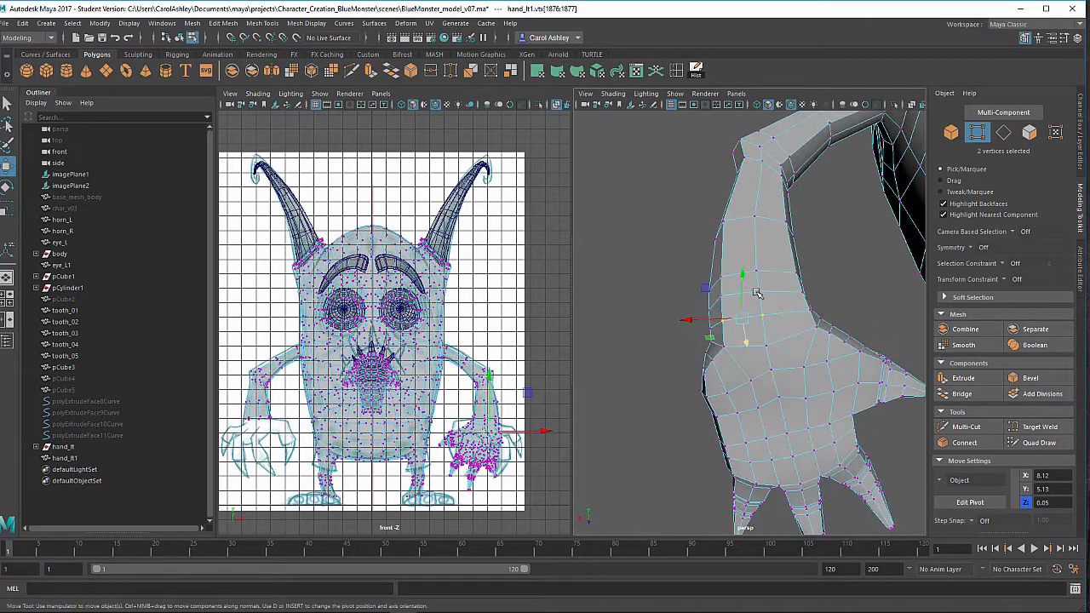
pyautogui.keyDown('alt'); pyautogui.moveTo(759, 295); pyautogui.dragTo(815, 322, button='right'); pyautogui.keyUp('alt')
pyautogui.keyDown('alt'); pyautogui.moveTo(815, 322); pyautogui.dragTo(719, 244, button='middle'); pyautogui.keyUp('alt')
pyautogui.keyDown('alt'); pyautogui.moveTo(720, 244); pyautogui.dragTo(725, 280, button='right'); pyautogui.keyUp('alt')
pyautogui.keyDown('alt'); pyautogui.moveTo(725, 280); pyautogui.dragTo(641, 334); pyautogui.keyUp('alt')
pyautogui.press('w')
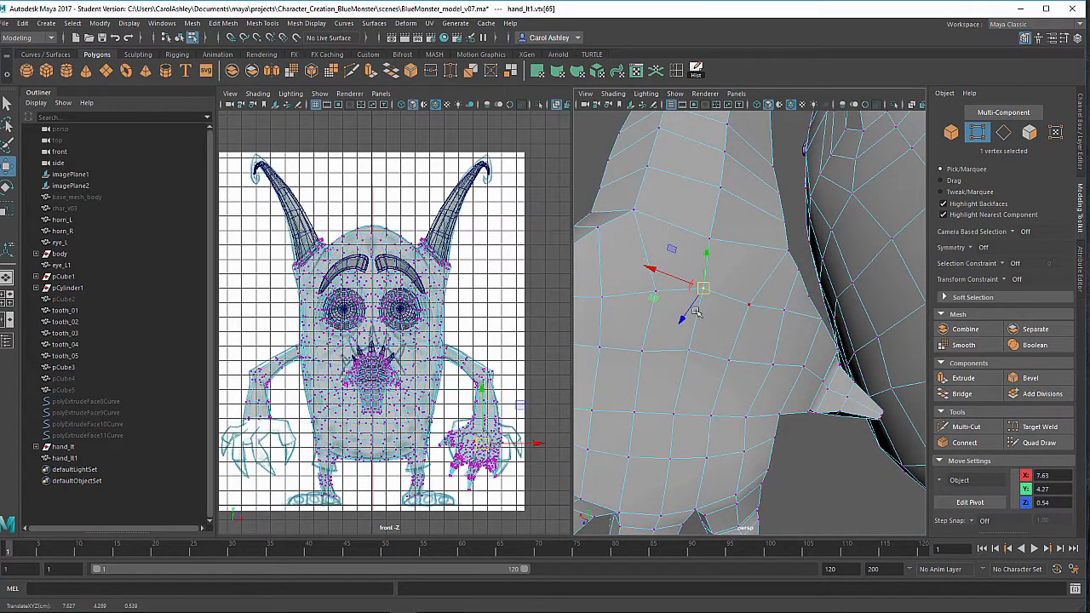
pyautogui.keyDown('alt'); pyautogui.moveTo(696, 314); pyautogui.dragTo(728, 339); pyautogui.keyUp('alt')
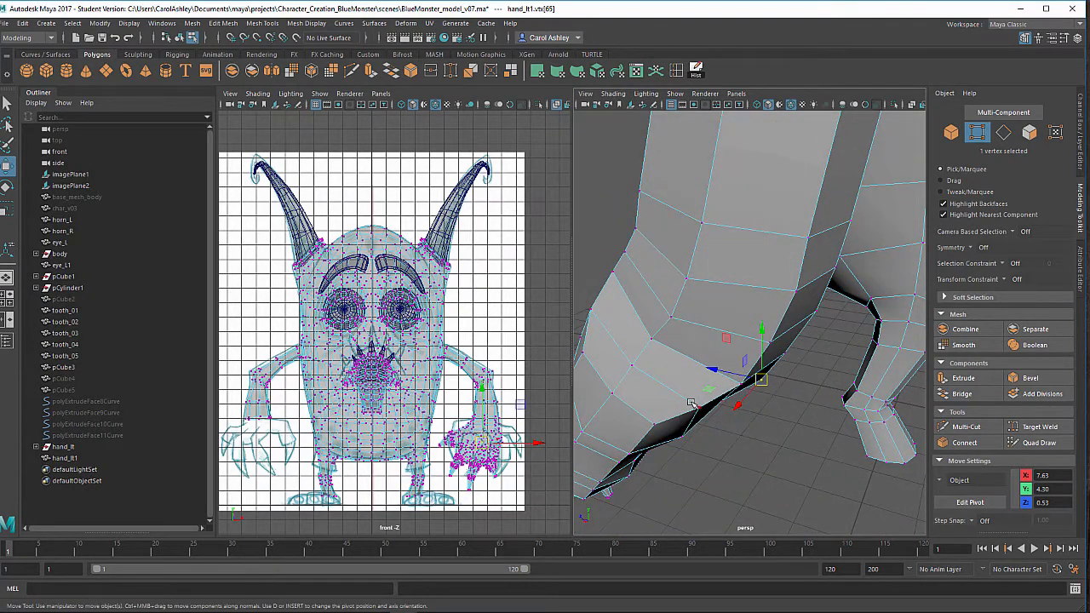
pyautogui.keyDown('alt'); pyautogui.moveTo(691, 402); pyautogui.dragTo(758, 393); pyautogui.keyUp('alt')
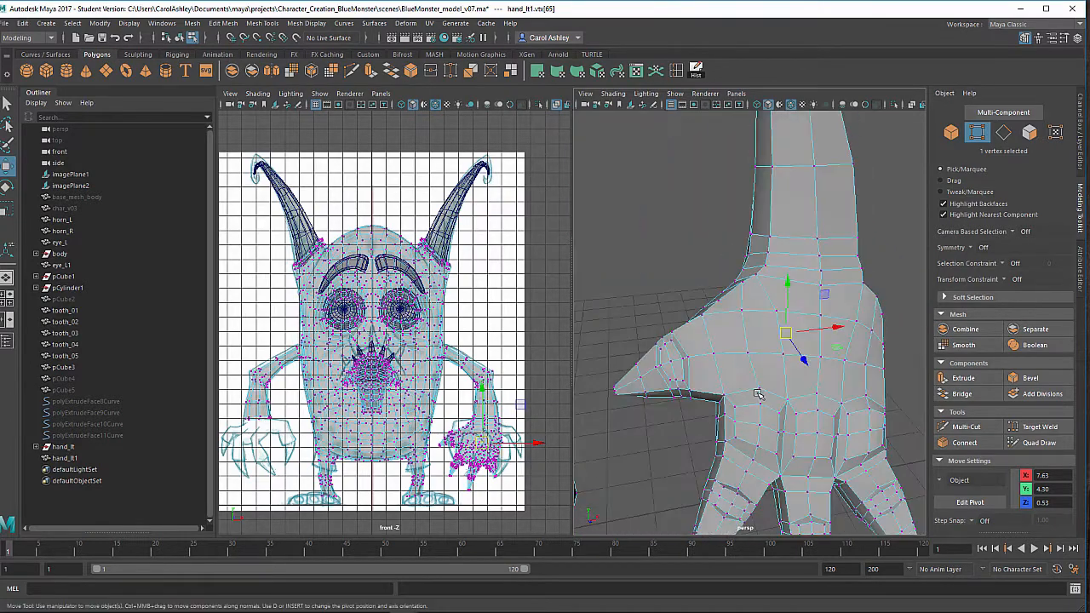
# Move the forearm vertex above the wrist along Z to about 0.18.
pyautogui.keyDown('alt'); pyautogui.moveTo(758, 393); pyautogui.dragTo(710, 397, button='middle'); pyautogui.keyUp('alt')
pyautogui.scroll(-2, 710, 398)
pyautogui.keyDown('alt'); pyautogui.moveTo(732, 395); pyautogui.dragTo(698, 376); pyautogui.keyUp('alt')
pyautogui.keyDown('alt'); pyautogui.moveTo(720, 373); pyautogui.dragTo(712, 394, button='middle'); pyautogui.keyUp('alt')
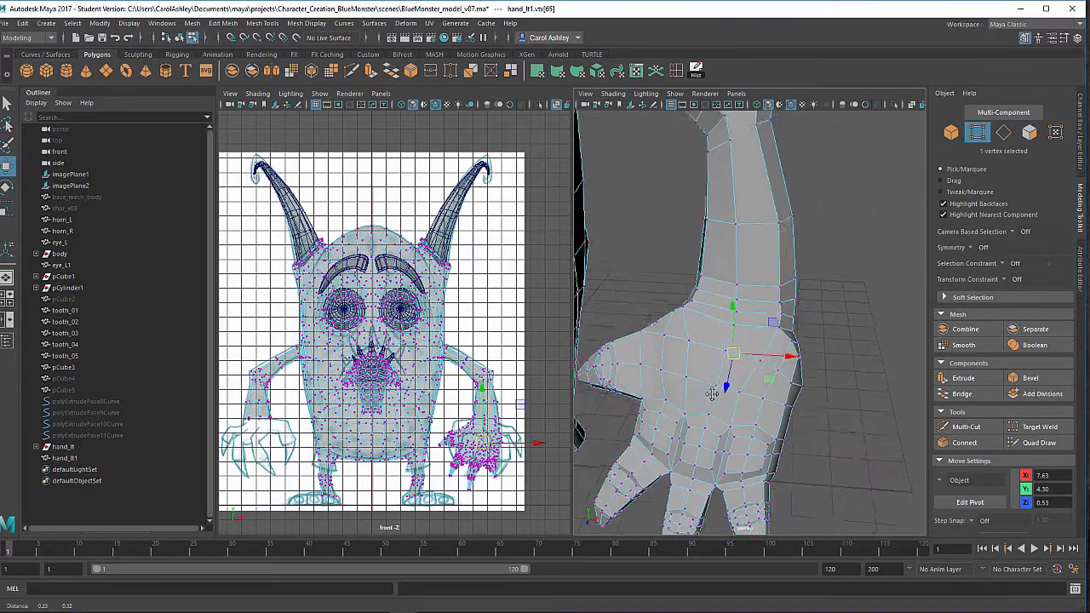
pyautogui.keyDown('alt'); pyautogui.moveTo(712, 393); pyautogui.dragTo(694, 414); pyautogui.keyUp('alt')
pyautogui.keyDown('alt'); pyautogui.moveTo(694, 414); pyautogui.dragTo(685, 424, button='middle'); pyautogui.keyUp('alt')
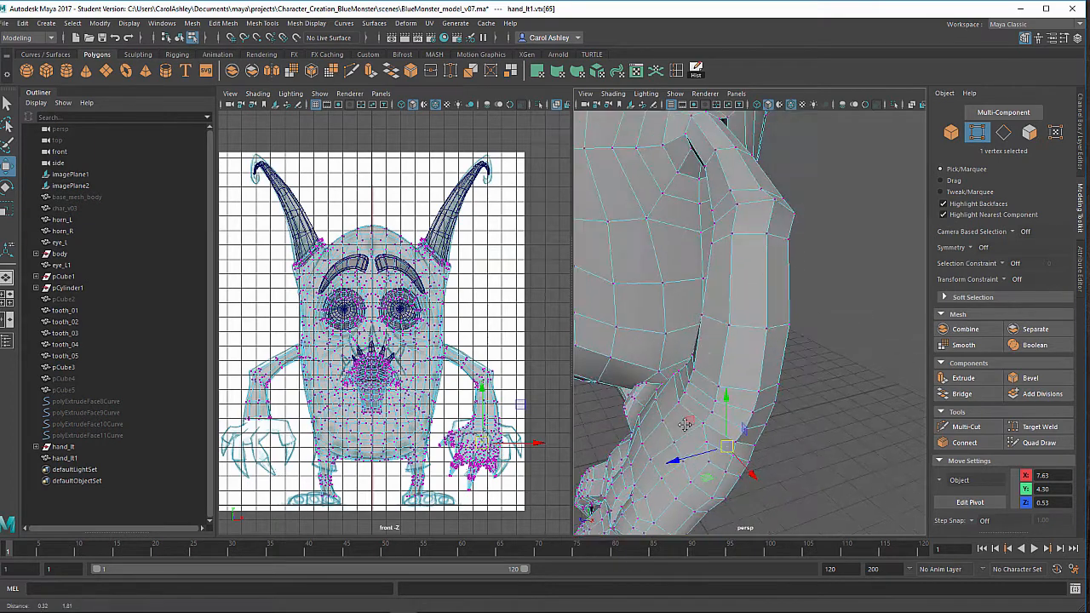
pyautogui.keyDown('alt'); pyautogui.moveTo(695, 331); pyautogui.dragTo(684, 325); pyautogui.keyUp('alt')
pyautogui.click(695, 309)
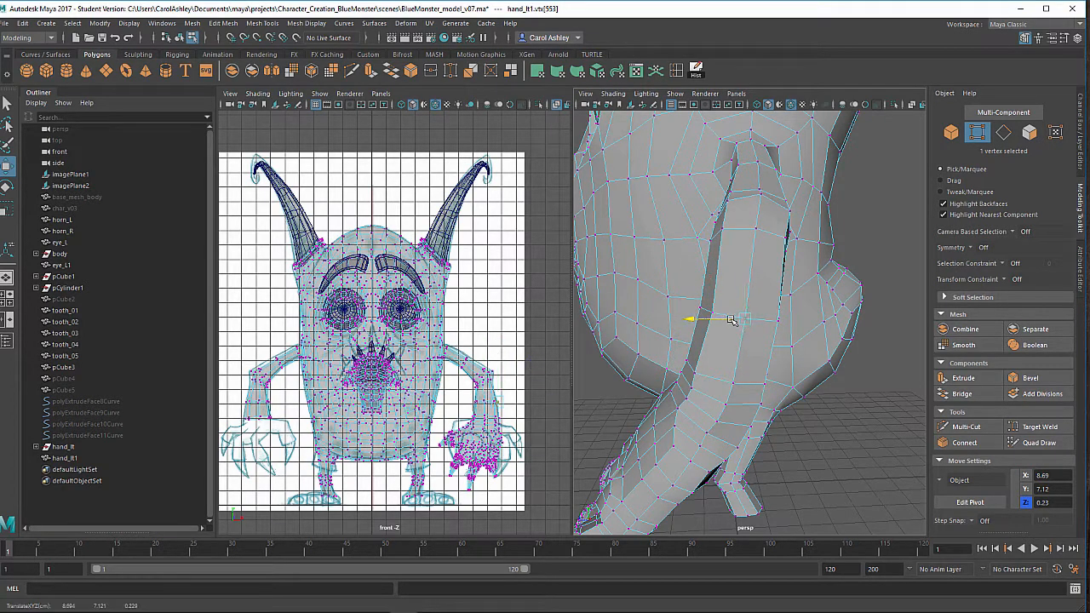
pyautogui.keyDown('alt'); pyautogui.moveTo(734, 320); pyautogui.dragTo(723, 359); pyautogui.keyUp('alt')
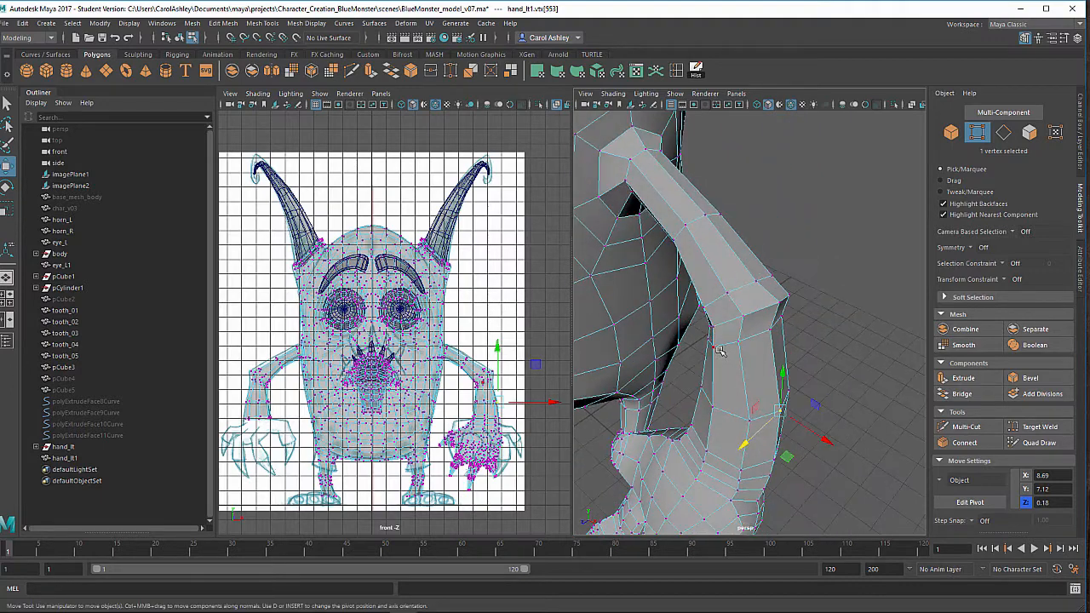
# Move the vertex just below the elbow along Z to about 0.66 and a group of four elbow vertices to about 0.49.
pyautogui.click(715, 347)
pyautogui.moveTo(699, 358); pyautogui.dragTo(705, 357, button='middle')
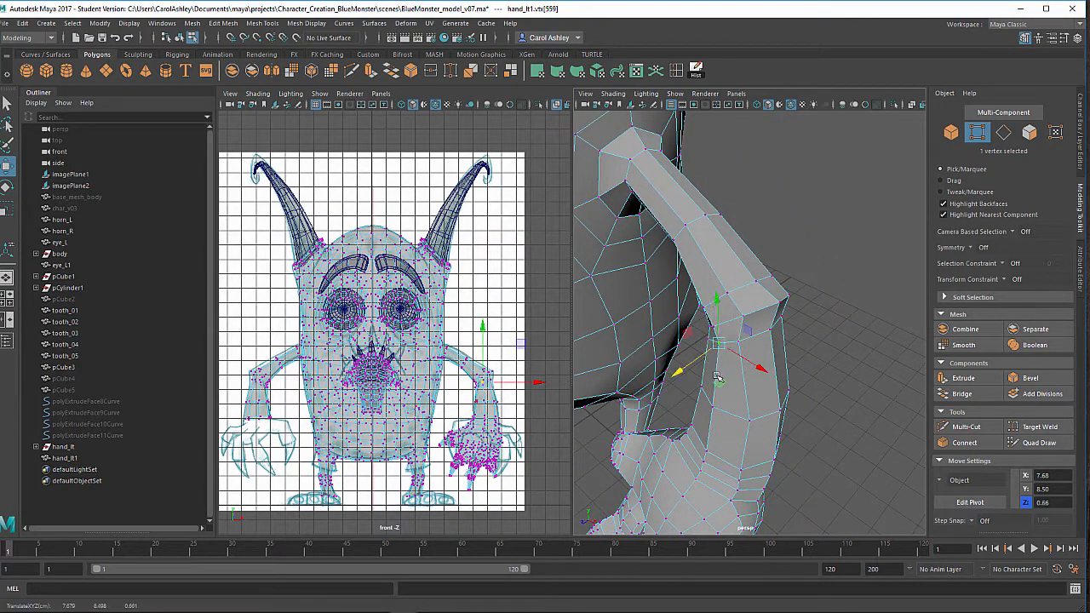
pyautogui.keyDown('alt'); pyautogui.moveTo(716, 375); pyautogui.dragTo(686, 365); pyautogui.keyUp('alt')
pyautogui.keyDown('alt'); pyautogui.moveTo(728, 358); pyautogui.dragTo(717, 397, button='middle'); pyautogui.keyUp('alt')
pyautogui.keyDown('alt'); pyautogui.moveTo(718, 396); pyautogui.dragTo(763, 411, button='right'); pyautogui.keyUp('alt')
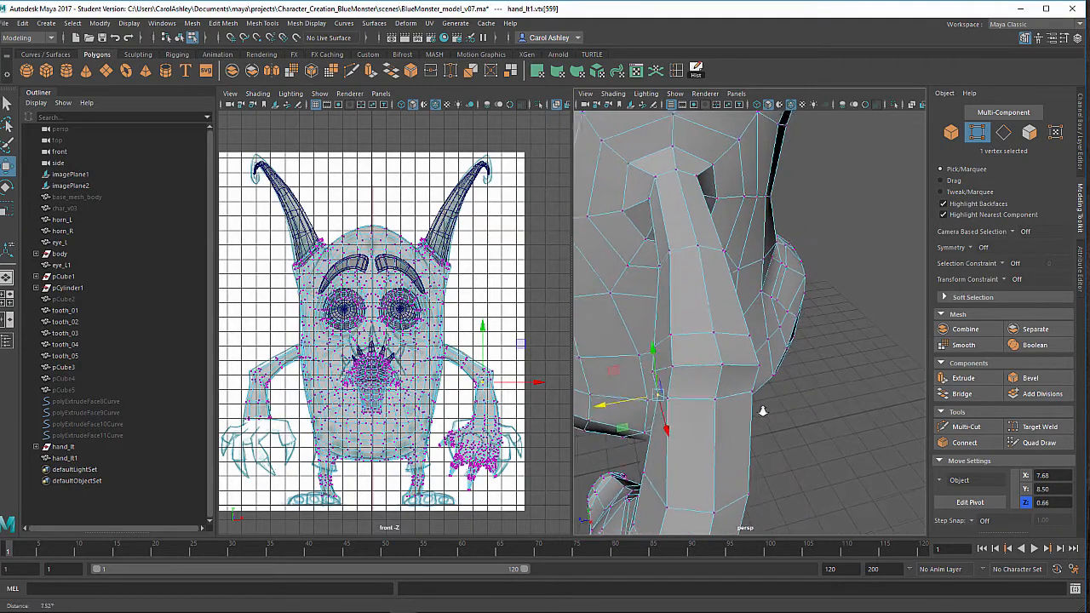
pyautogui.keyDown('alt'); pyautogui.moveTo(762, 411); pyautogui.dragTo(706, 422); pyautogui.keyUp('alt')
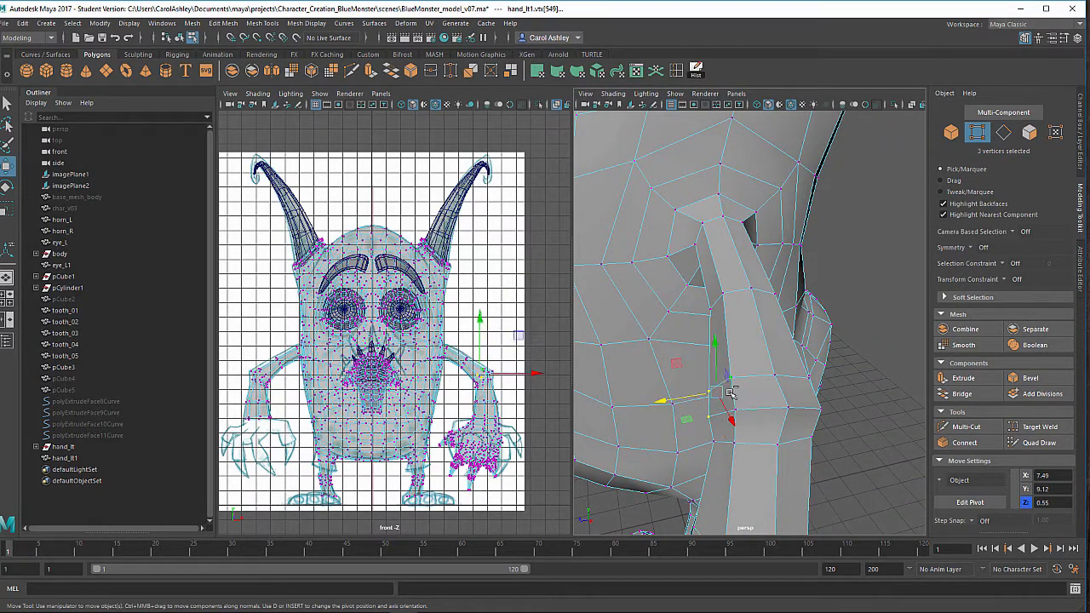
pyautogui.moveTo(702, 406); pyautogui.dragTo(778, 401)
pyautogui.keyDown('alt'); pyautogui.moveTo(778, 401); pyautogui.dragTo(727, 389, button='right'); pyautogui.keyUp('alt')
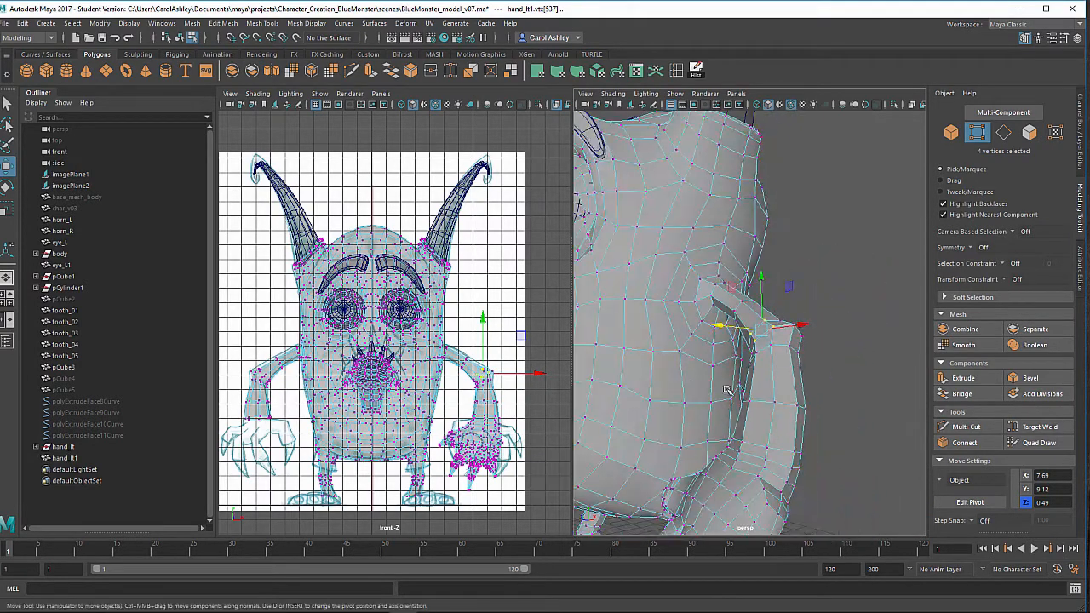
# Return the monster's body mesh to object mode and save the scene.
pyautogui.keyDown('alt'); pyautogui.moveTo(727, 390); pyautogui.dragTo(752, 412); pyautogui.keyUp('alt')
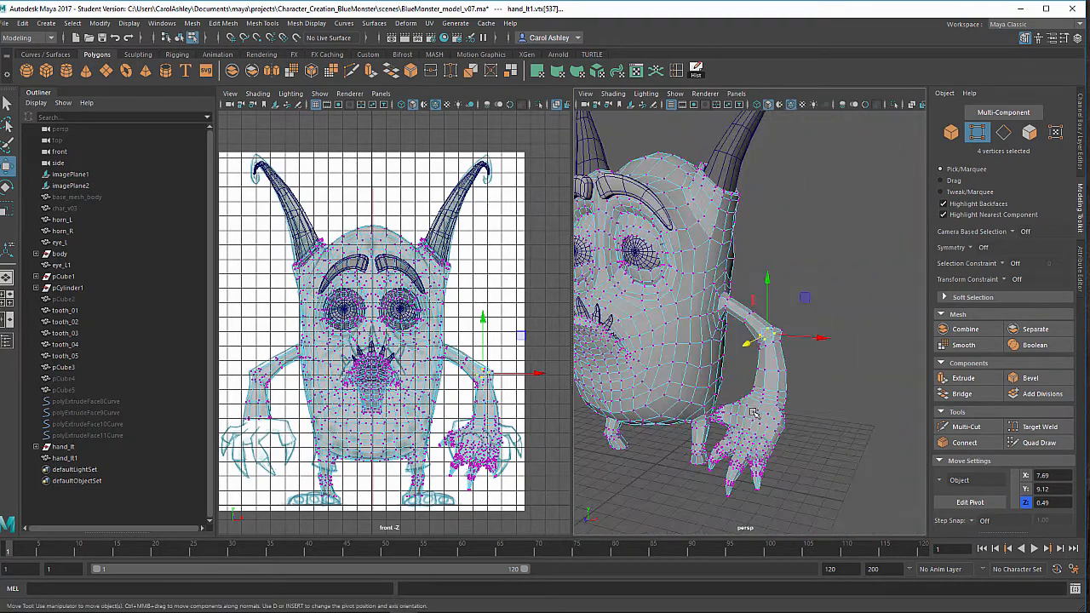
pyautogui.keyDown('alt'); pyautogui.moveTo(753, 412); pyautogui.dragTo(794, 346, button='middle'); pyautogui.keyUp('alt')
pyautogui.keyDown('alt'); pyautogui.moveTo(793, 347); pyautogui.dragTo(769, 344); pyautogui.keyUp('alt')
pyautogui.keyDown('alt'); pyautogui.moveTo(770, 344); pyautogui.dragTo(768, 356, button='right'); pyautogui.keyUp('alt')
pyautogui.keyDown('alt'); pyautogui.moveTo(768, 356); pyautogui.dragTo(769, 370, button='middle'); pyautogui.keyUp('alt')
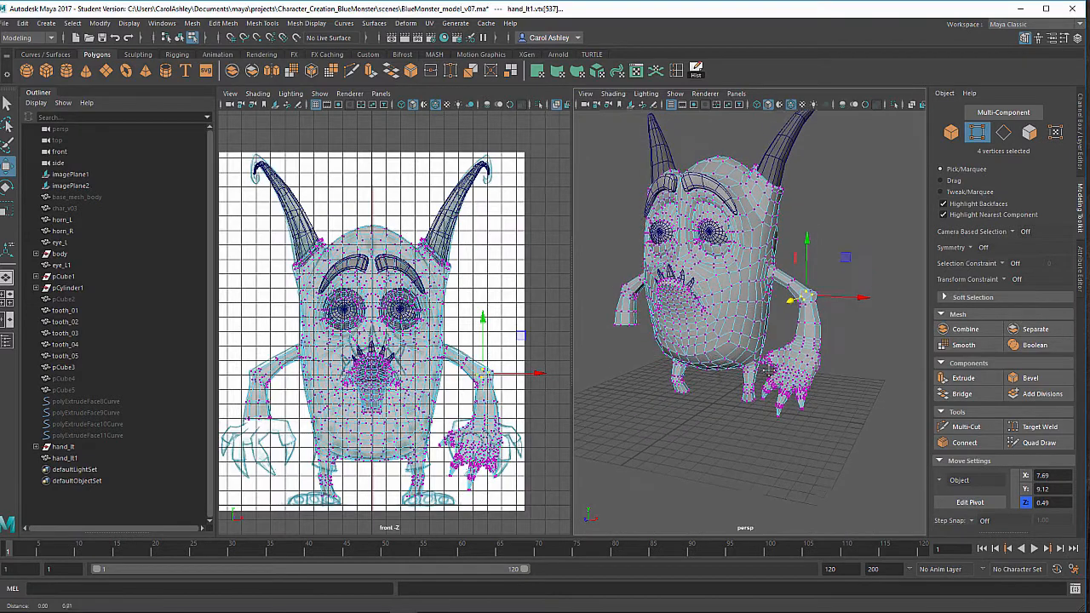
pyautogui.keyDown('alt'); pyautogui.moveTo(769, 370); pyautogui.dragTo(716, 274); pyautogui.keyUp('alt')
pyautogui.moveTo(716, 274); pyautogui.dragTo(716, 328, button='right')
pyautogui.moveTo(752, 282); pyautogui.dragTo(771, 259, button='right')
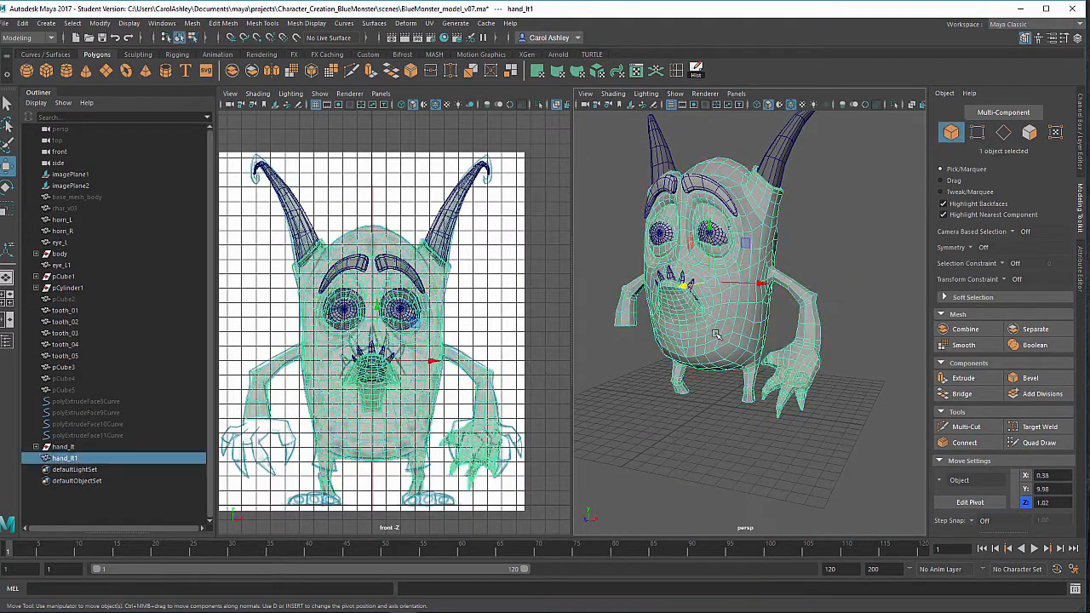
pyautogui.keyDown('alt'); pyautogui.moveTo(715, 333); pyautogui.dragTo(741, 339, button='middle'); pyautogui.keyUp('alt')
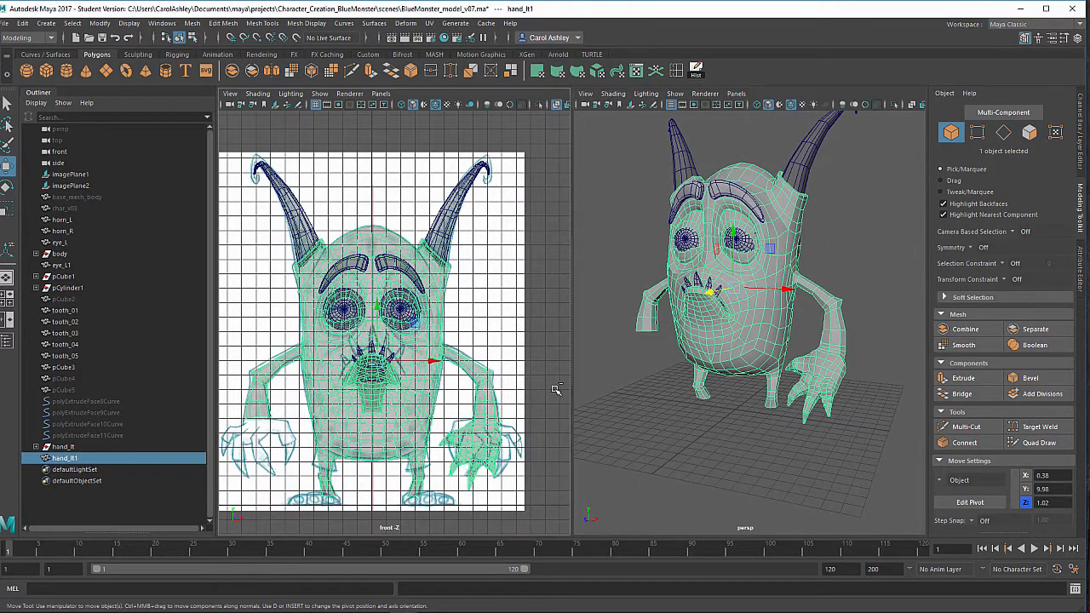
pyautogui.hotkey('ctrl', 's')
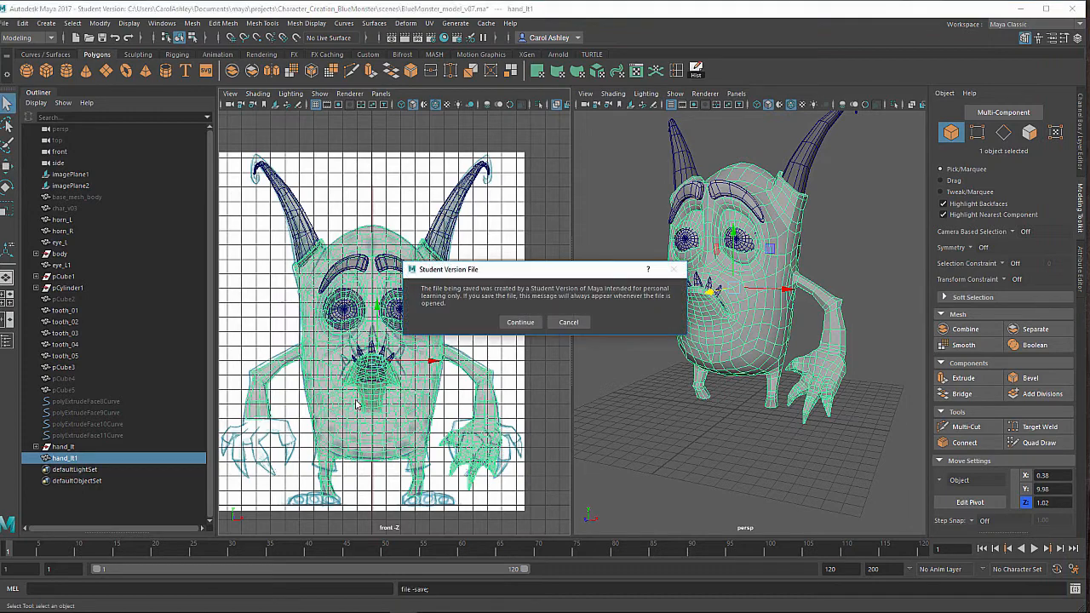
pyautogui.click(520, 322)
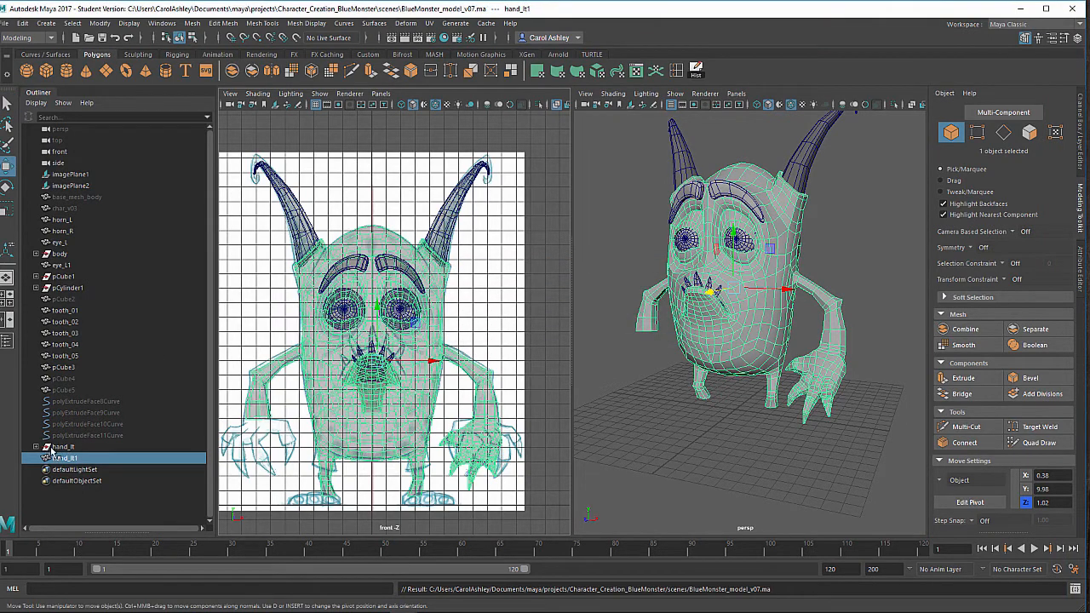
# Unhide the original hand mesh pCube4 and frame it in the perspective view.
pyautogui.click(68, 393)
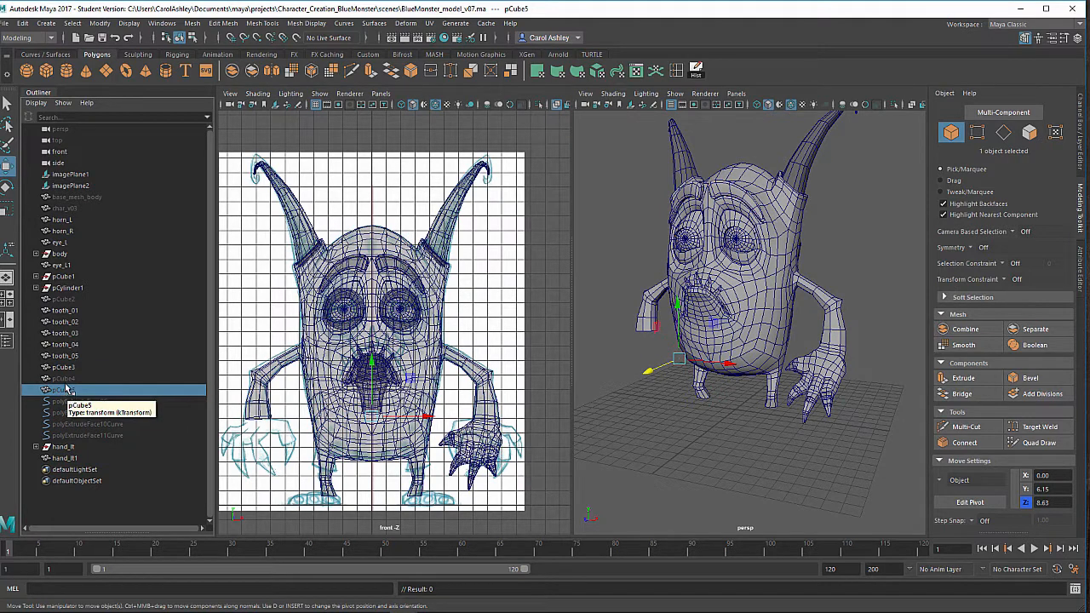
pyautogui.click(68, 379)
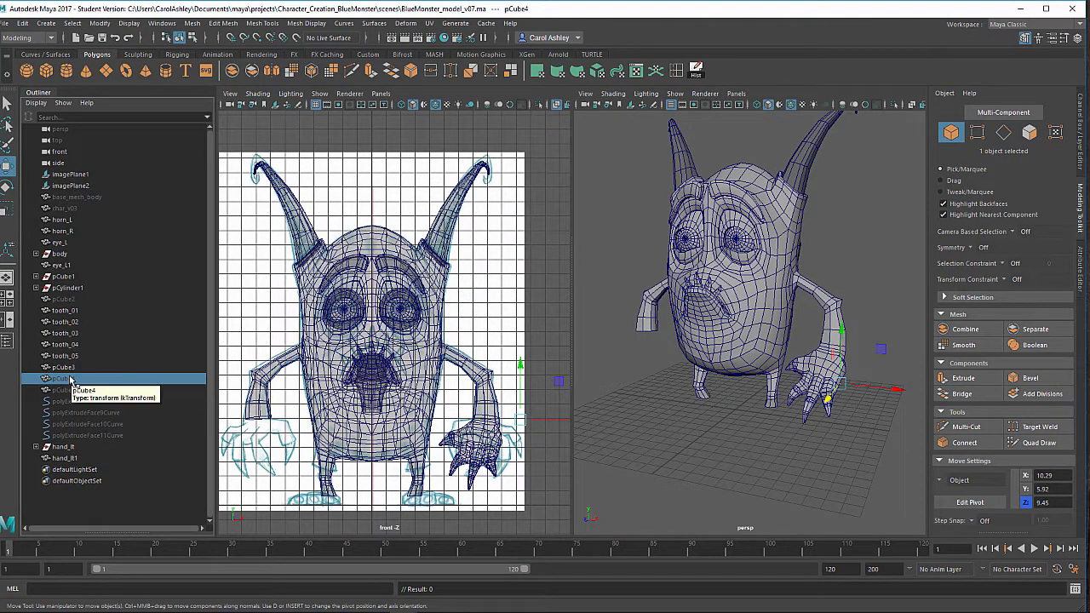
pyautogui.press('h')
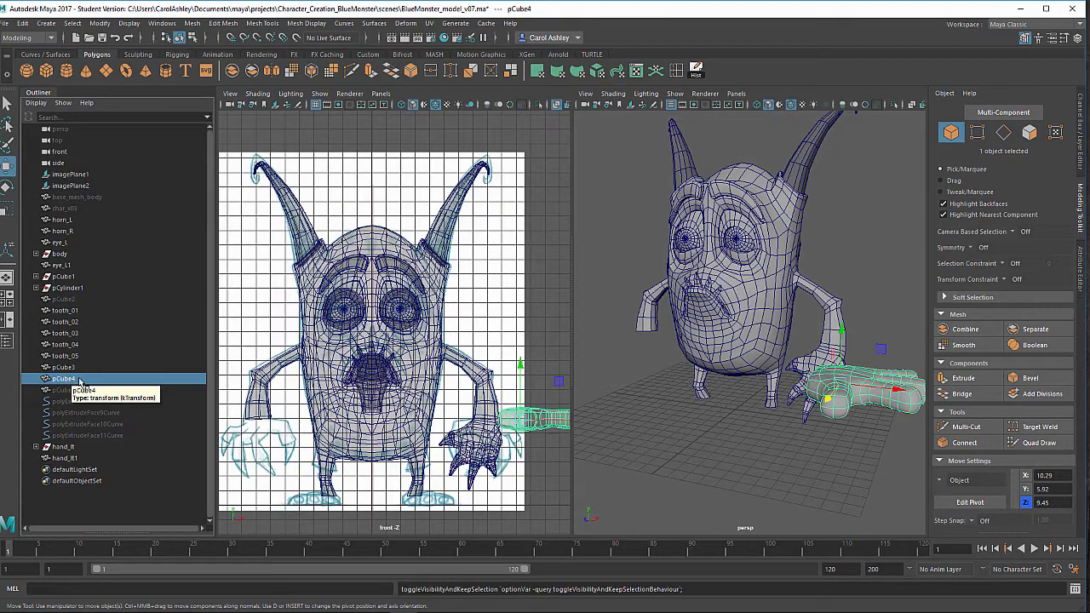
pyautogui.press('f')
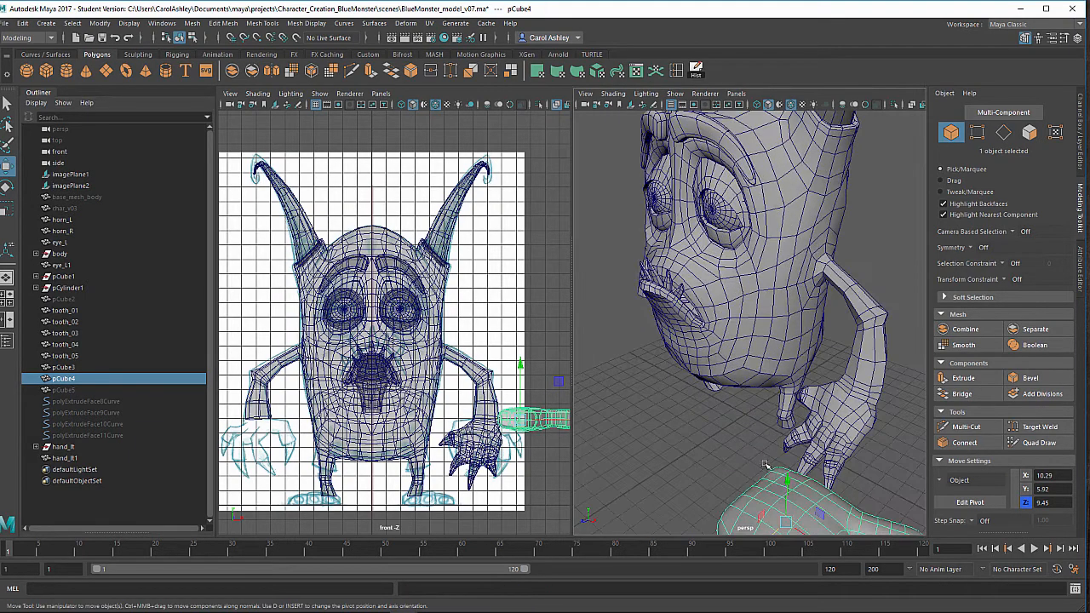
# Examine the edge flow of the pCube4 hand around the palm, fingers and thumb from several sides.
pyautogui.keyDown('alt'); pyautogui.moveTo(704, 277); pyautogui.dragTo(686, 319); pyautogui.keyUp('alt')
pyautogui.keyDown('alt'); pyautogui.moveTo(686, 318); pyautogui.dragTo(647, 477, button='right'); pyautogui.keyUp('alt')
pyautogui.keyDown('alt'); pyautogui.moveTo(647, 477); pyautogui.dragTo(781, 246, button='middle'); pyautogui.keyUp('alt')
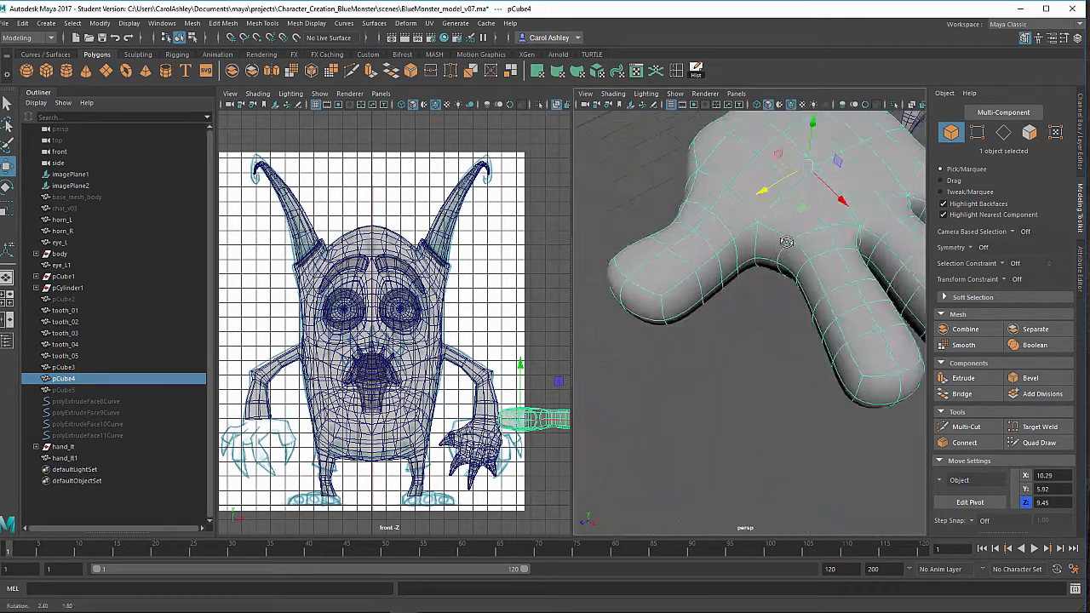
pyautogui.keyDown('alt'); pyautogui.moveTo(781, 246); pyautogui.dragTo(726, 307); pyautogui.keyUp('alt')
pyautogui.keyDown('alt'); pyautogui.moveTo(747, 239); pyautogui.dragTo(794, 234, button='middle'); pyautogui.keyUp('alt')
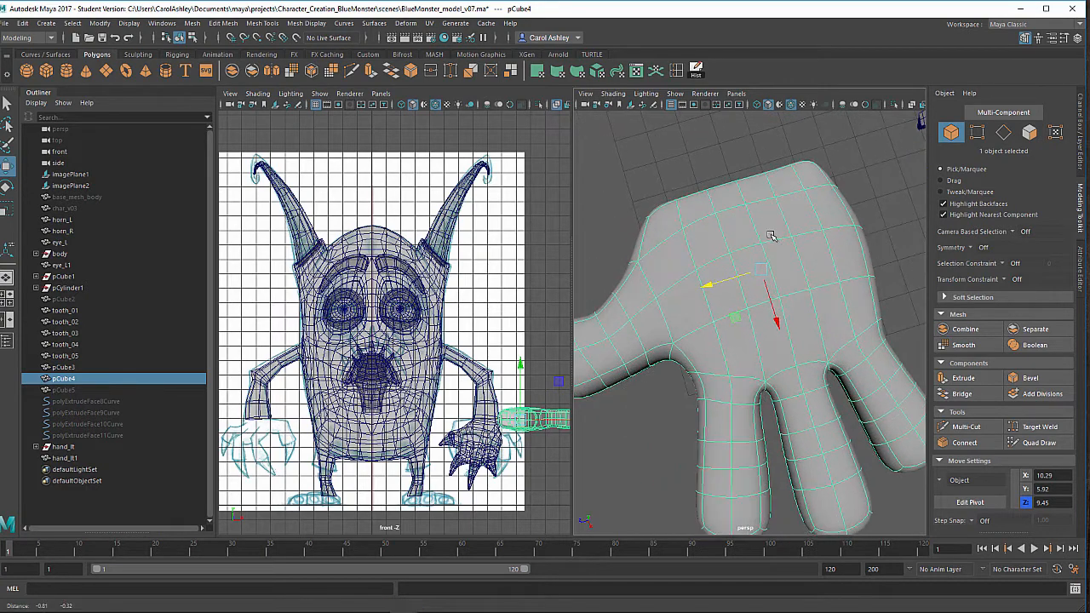
pyautogui.keyDown('alt'); pyautogui.moveTo(686, 317); pyautogui.dragTo(804, 332); pyautogui.keyUp('alt')
pyautogui.keyDown('alt'); pyautogui.moveTo(804, 331); pyautogui.dragTo(747, 225, button='middle'); pyautogui.keyUp('alt')
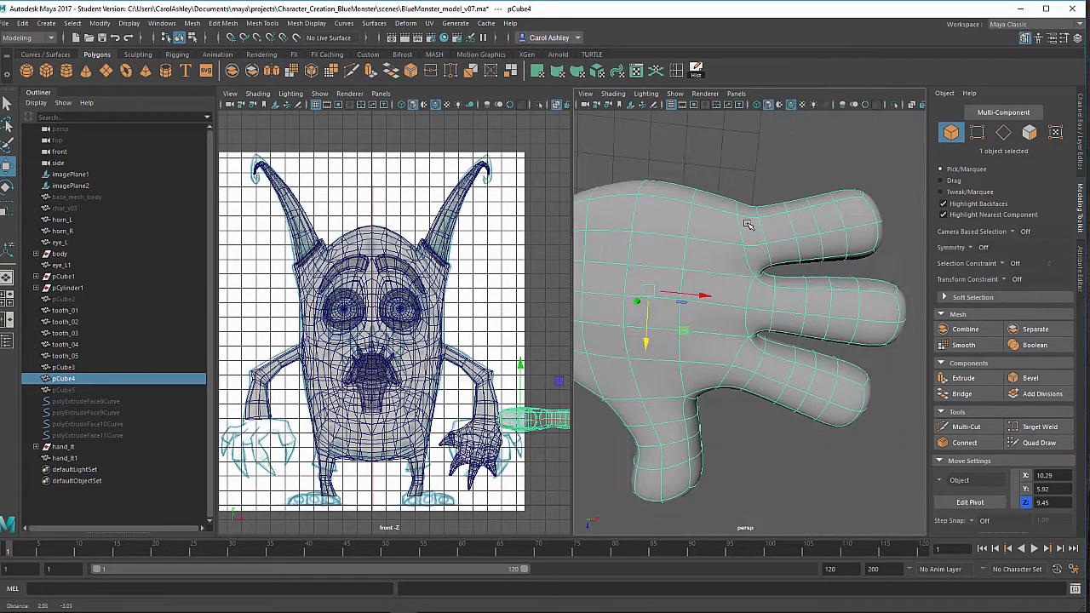
pyautogui.keyDown('alt'); pyautogui.moveTo(747, 225); pyautogui.dragTo(678, 387); pyautogui.keyUp('alt')
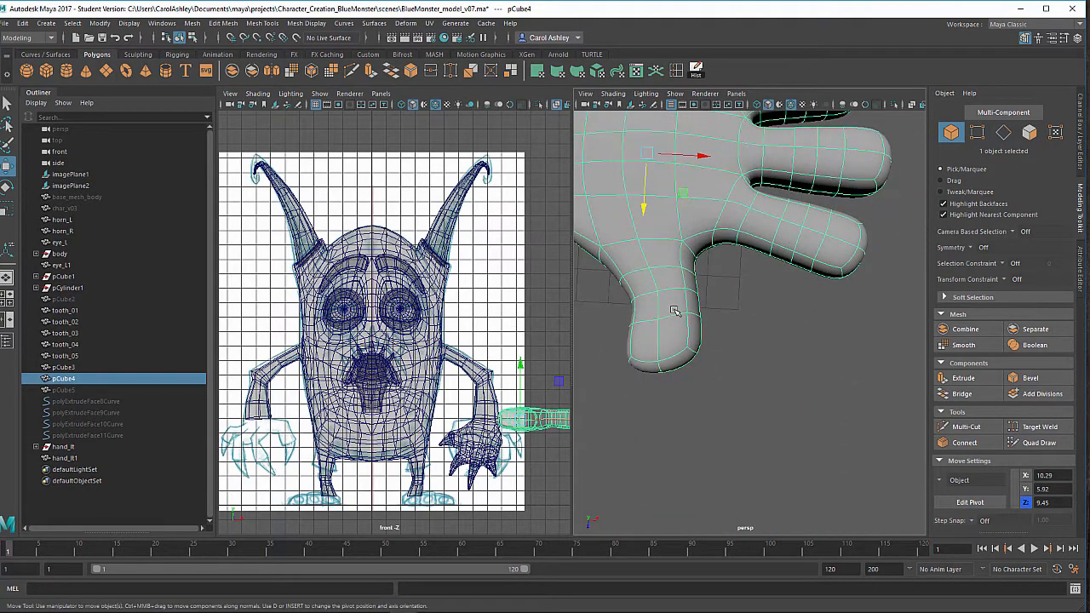
pyautogui.press('f')
pyautogui.keyDown('alt'); pyautogui.moveTo(744, 362); pyautogui.dragTo(679, 364, button='right'); pyautogui.keyUp('alt')
pyautogui.keyDown('alt'); pyautogui.moveTo(680, 365); pyautogui.dragTo(766, 348); pyautogui.keyUp('alt')
pyautogui.keyDown('alt'); pyautogui.moveTo(766, 347); pyautogui.dragTo(757, 396, button='right'); pyautogui.keyUp('alt')
# Turn off the smooth mesh preview on the pCube4 hand.
pyautogui.press('1')
pyautogui.keyDown('alt'); pyautogui.moveTo(757, 390); pyautogui.dragTo(764, 378); pyautogui.keyUp('alt')
pyautogui.keyDown('alt'); pyautogui.moveTo(724, 397); pyautogui.dragTo(696, 396); pyautogui.keyUp('alt')
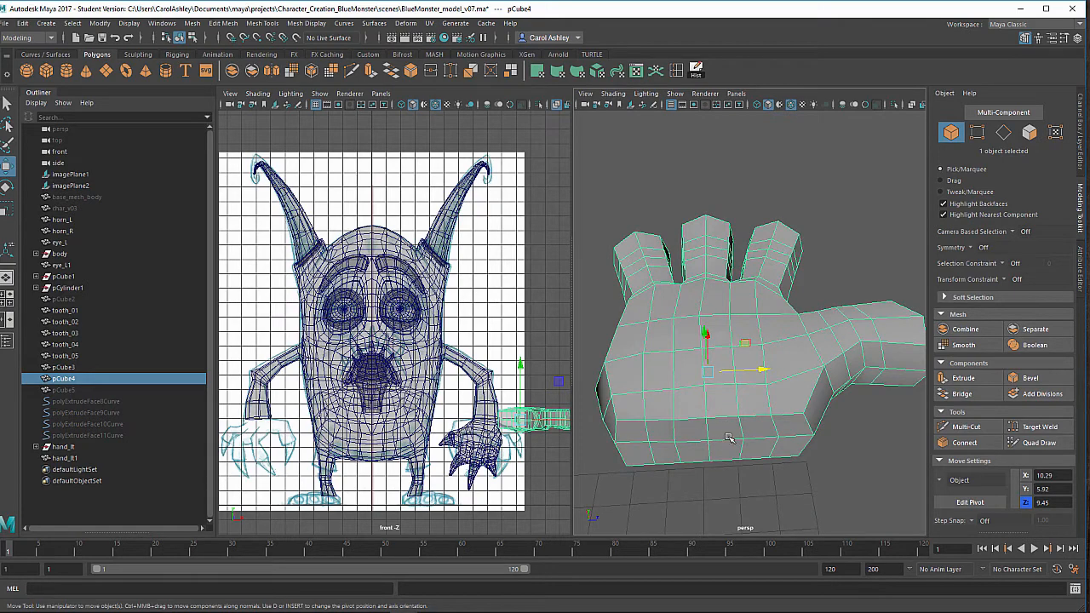
# Target Weld one column of palm vertices below the fingers onto the neighbouring central column.
pyautogui.keyDown('alt'); pyautogui.moveTo(728, 437); pyautogui.dragTo(726, 289); pyautogui.keyUp('alt')
pyautogui.moveTo(724, 279); pyautogui.dragTo(691, 285, button='right')
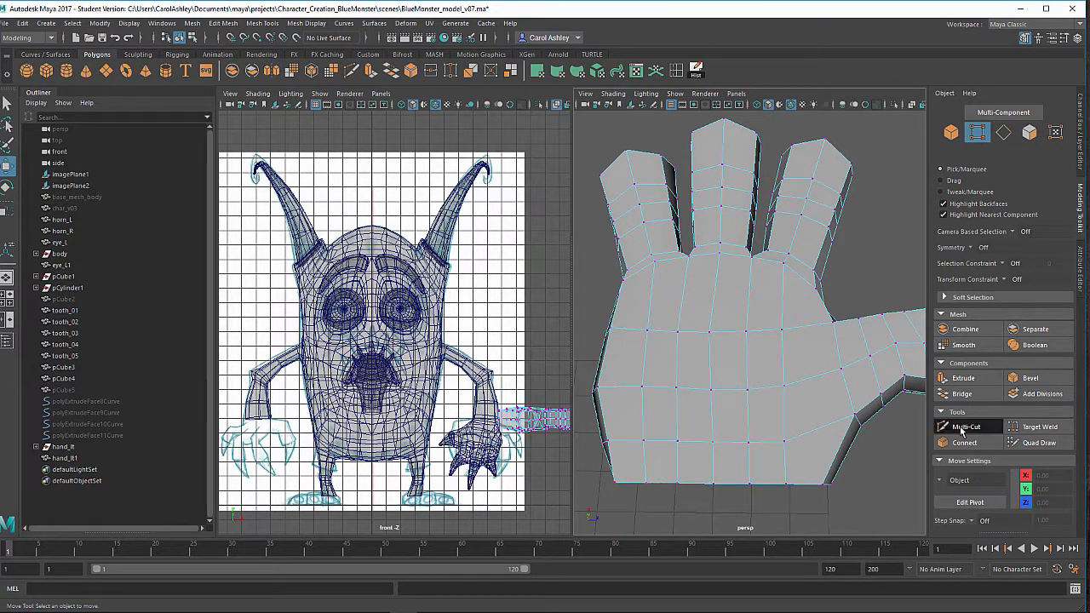
pyautogui.click(1039, 426)
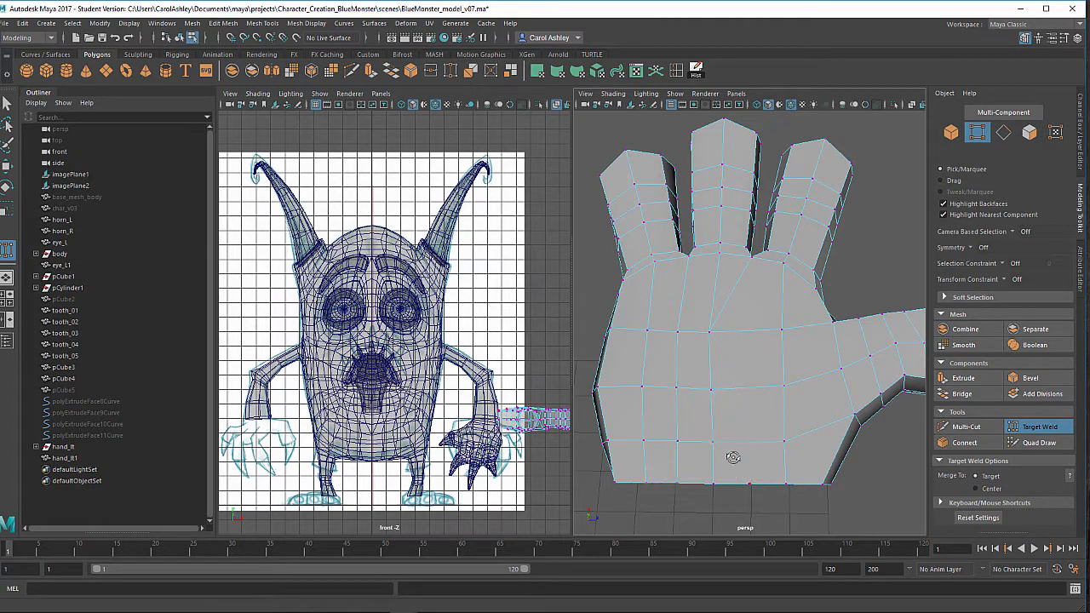
# Target Weld the extra vertices on the back of the hand onto the central column.
pyautogui.keyDown('alt'); pyautogui.moveTo(733, 466); pyautogui.dragTo(748, 216); pyautogui.keyUp('alt')
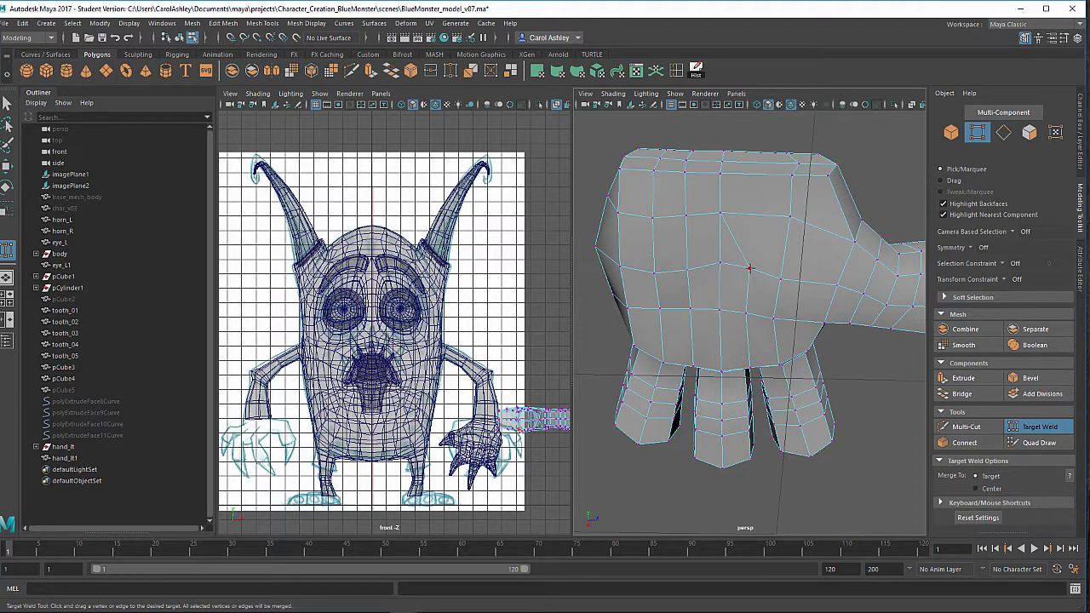
pyautogui.moveTo(748, 267); pyautogui.dragTo(723, 261)
pyautogui.moveTo(723, 262)
pyautogui.keyDown('alt'); pyautogui.mouseDown()
pyautogui.moveTo(696, 269)
pyautogui.moveTo(722, 265)
pyautogui.mouseUp(); pyautogui.keyUp('alt')
pyautogui.moveTo(721, 217); pyautogui.dragTo(725, 218)
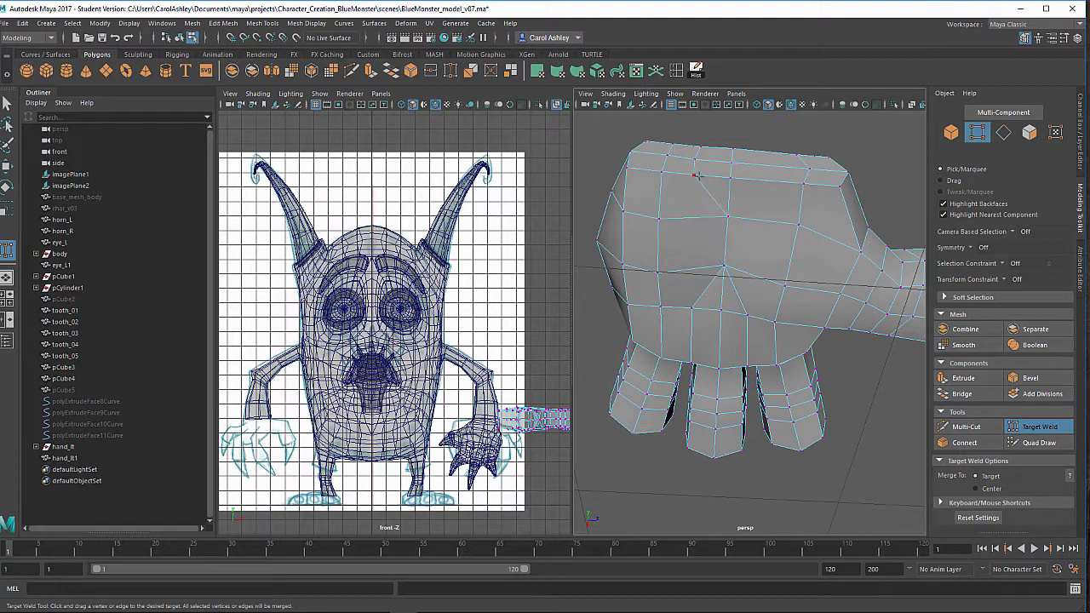
# Target Weld the remaining extra vertices across the wrist end and the palm onto the central column.
pyautogui.keyDown('alt'); pyautogui.moveTo(719, 178); pyautogui.dragTo(714, 262); pyautogui.keyUp('alt')
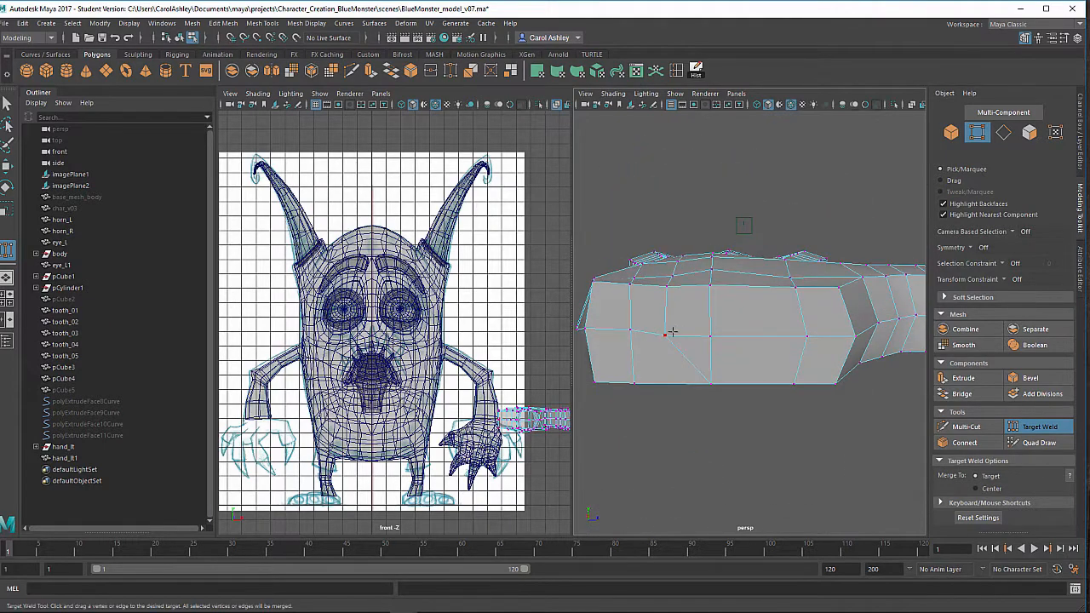
pyautogui.keyDown('alt'); pyautogui.moveTo(700, 316); pyautogui.dragTo(718, 367); pyautogui.keyUp('alt')
pyautogui.keyDown('alt'); pyautogui.moveTo(718, 367); pyautogui.dragTo(732, 380, button='right'); pyautogui.keyUp('alt')
pyautogui.keyDown('alt'); pyautogui.moveTo(732, 380); pyautogui.dragTo(715, 411); pyautogui.keyUp('alt')
pyautogui.keyDown('alt'); pyautogui.moveTo(715, 411); pyautogui.dragTo(806, 402, button='right'); pyautogui.keyUp('alt')
pyautogui.keyDown('alt'); pyautogui.moveTo(806, 403); pyautogui.dragTo(766, 386); pyautogui.keyUp('alt')
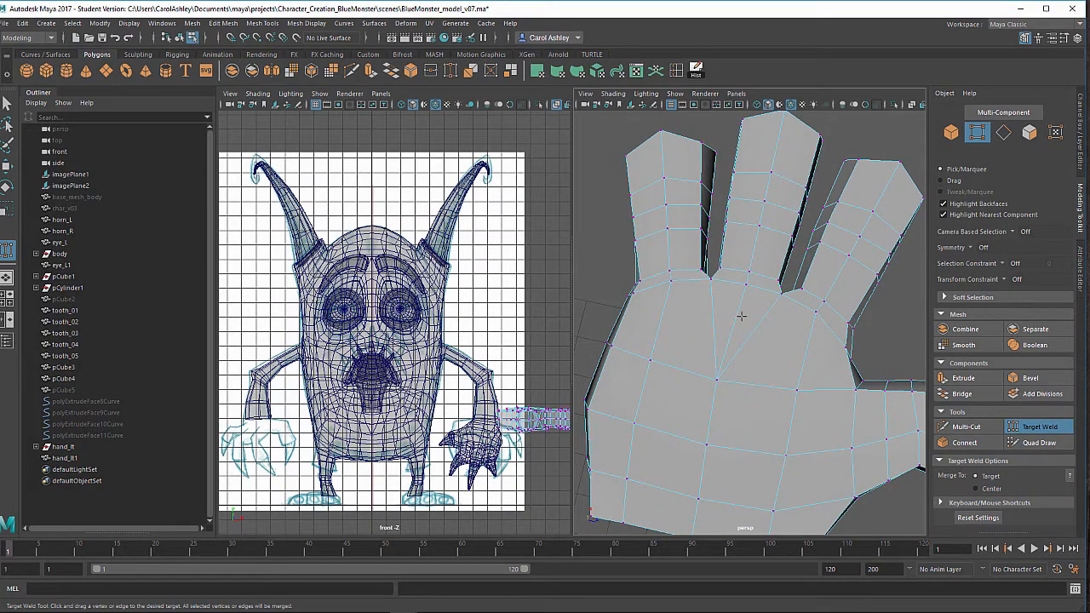
# Delete the palm's middle edge that fans from the welded central vertex to the base of the middle finger.
pyautogui.moveTo(742, 274); pyautogui.dragTo(739, 250, button='right')
pyautogui.press('q')
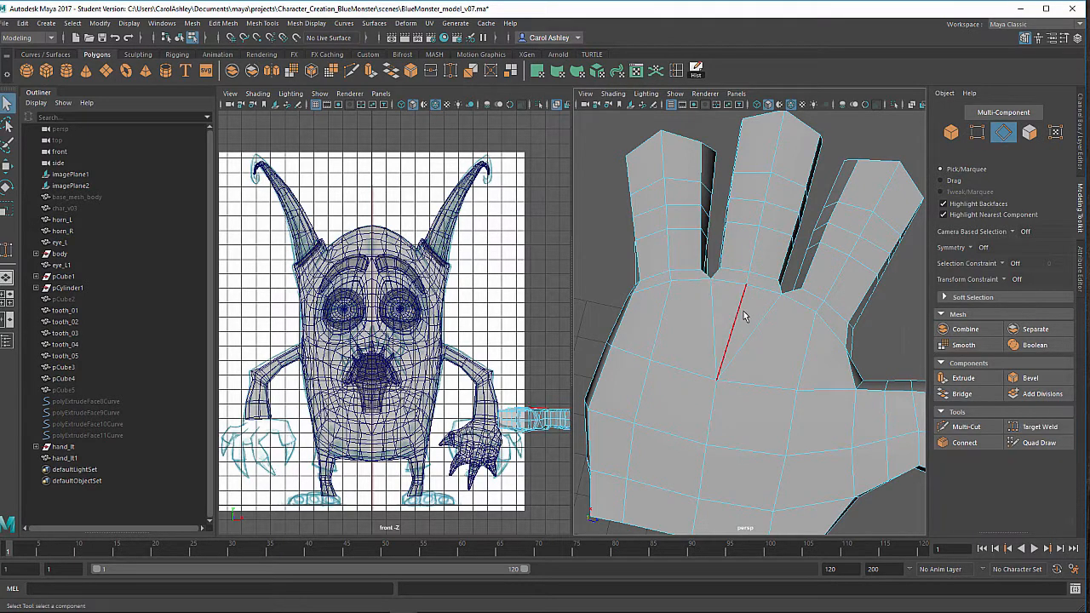
pyautogui.click(737, 317)
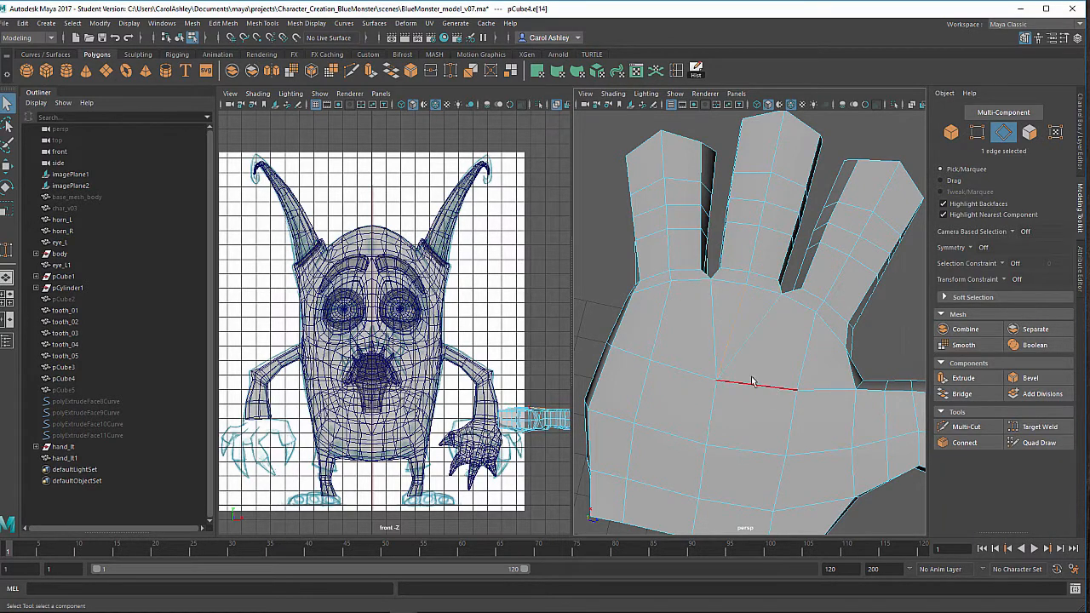
pyautogui.press('Delete')
pyautogui.scroll(10, 737, 404)
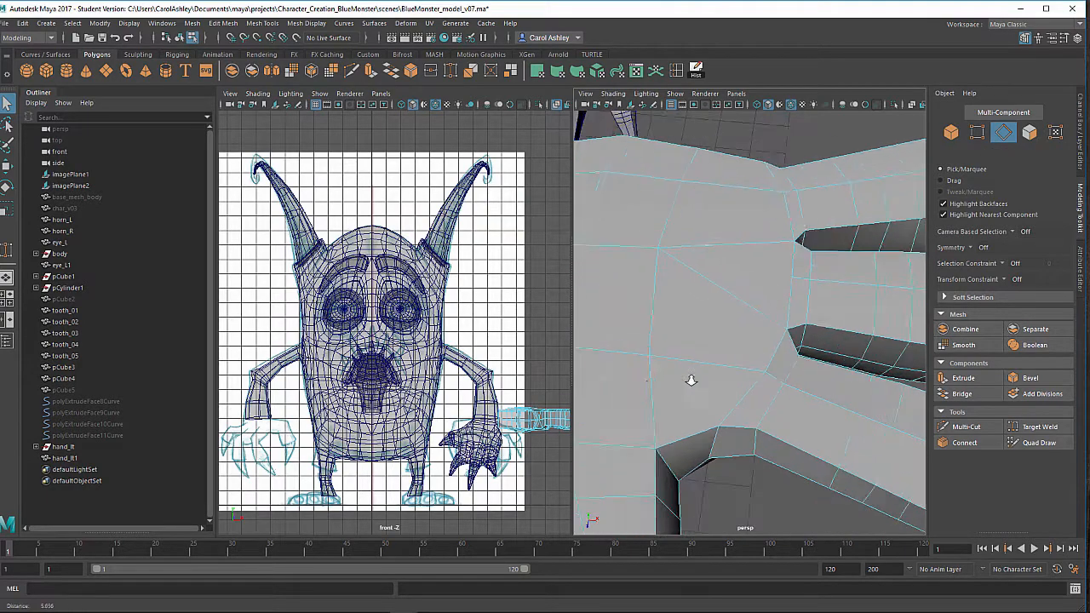
pyautogui.scroll(-5, 727, 383)
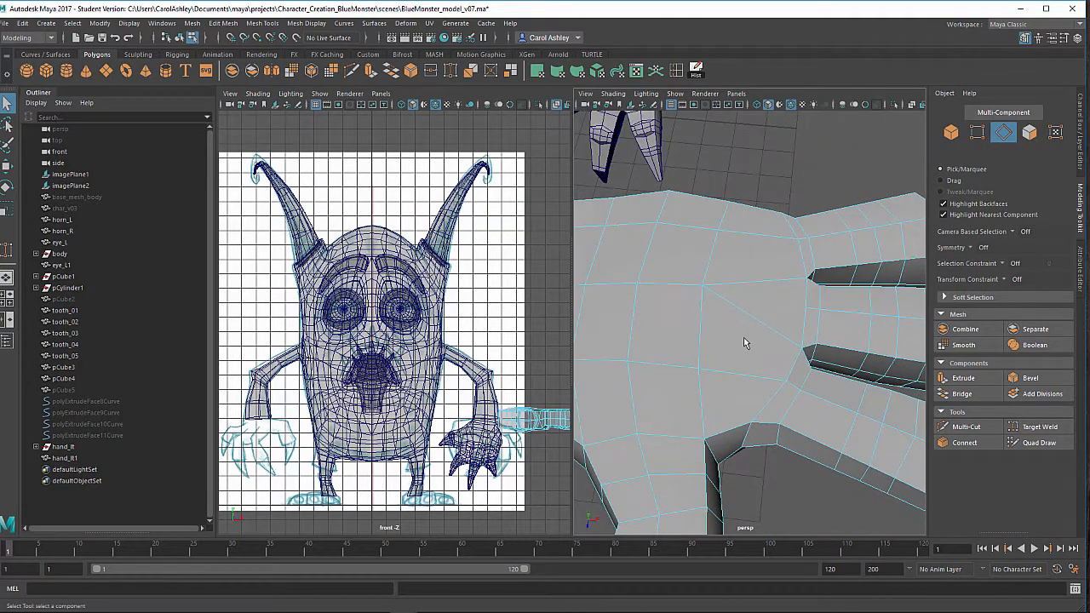
# Delete the matching middle fan edge on the back of the hand.
pyautogui.keyDown('alt'); pyautogui.moveTo(743, 342); pyautogui.dragTo(781, 254); pyautogui.keyUp('alt')
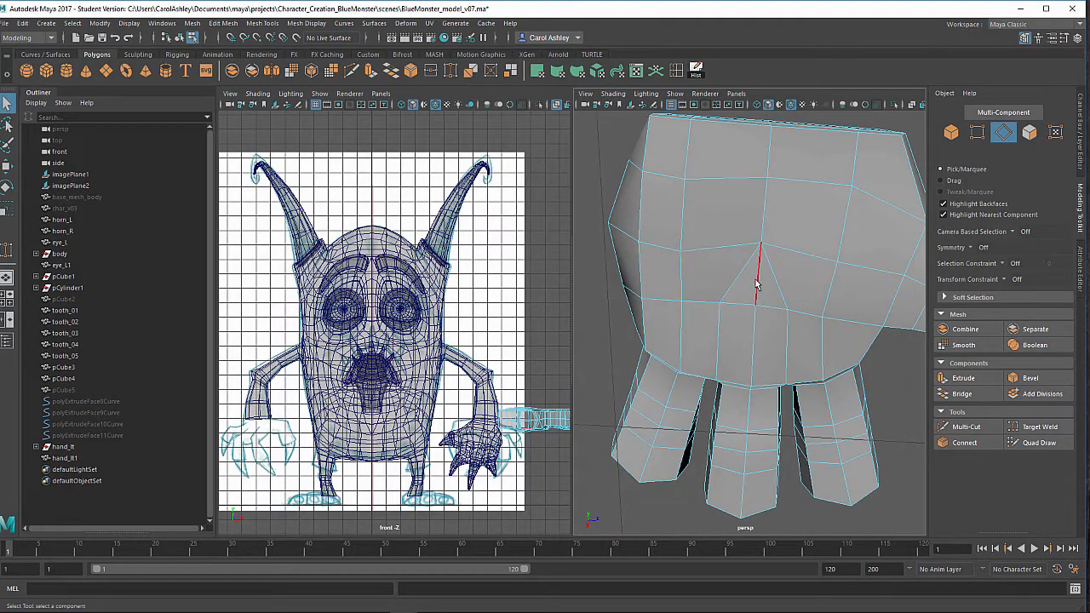
pyautogui.click(757, 285)
pyautogui.press('Delete')
# Delete the four middle faces on the flat wrist end of the hand to open it up.
pyautogui.keyDown('alt'); pyautogui.moveTo(799, 218); pyautogui.dragTo(786, 299); pyautogui.keyUp('alt')
pyautogui.moveTo(786, 299); pyautogui.dragTo(785, 315, button='right')
pyautogui.click(785, 315)
pyautogui.keyDown('shift'); pyautogui.click(774, 335); pyautogui.keyUp('shift')
pyautogui.keyDown('shift'); pyautogui.click(720, 338); pyautogui.keyUp('shift')
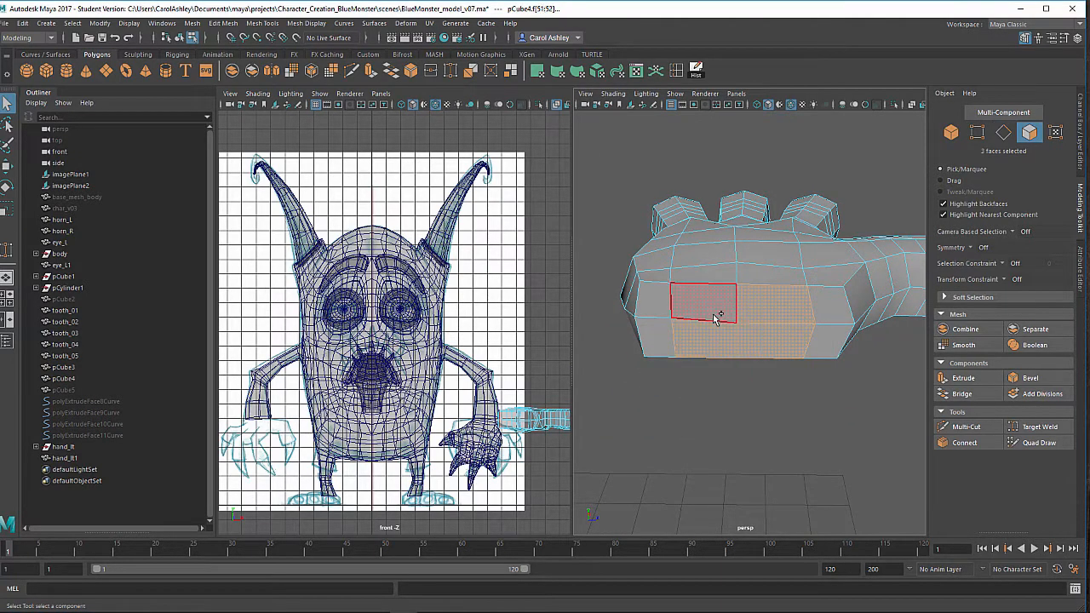
pyautogui.keyDown('shift'); pyautogui.click(720, 309); pyautogui.keyUp('shift')
pyautogui.press('Delete')
# Move the two corner edges on the thumb side of the wrist opening slightly toward the fingers.
pyautogui.keyDown('alt'); pyautogui.moveTo(720, 304); pyautogui.dragTo(761, 414); pyautogui.keyUp('alt')
pyautogui.keyDown('alt'); pyautogui.moveTo(758, 410); pyautogui.dragTo(734, 357, button='middle'); pyautogui.keyUp('alt')
pyautogui.keyDown('alt'); pyautogui.moveTo(734, 358); pyautogui.dragTo(807, 241, button='right'); pyautogui.keyUp('alt')
pyautogui.keyDown('alt'); pyautogui.moveTo(776, 334); pyautogui.dragTo(770, 305); pyautogui.keyUp('alt')
pyautogui.click(801, 327)
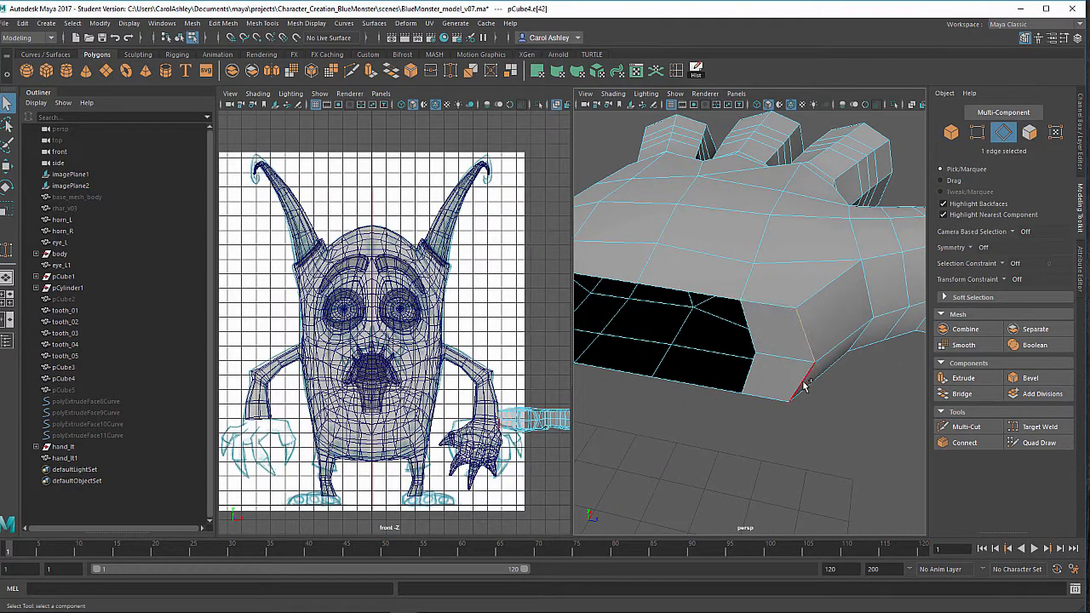
pyautogui.keyDown('shift'); pyautogui.click(805, 385); pyautogui.keyUp('shift')
pyautogui.keyDown('alt'); pyautogui.moveTo(804, 385); pyautogui.dragTo(799, 415); pyautogui.keyUp('alt')
pyautogui.press('w')
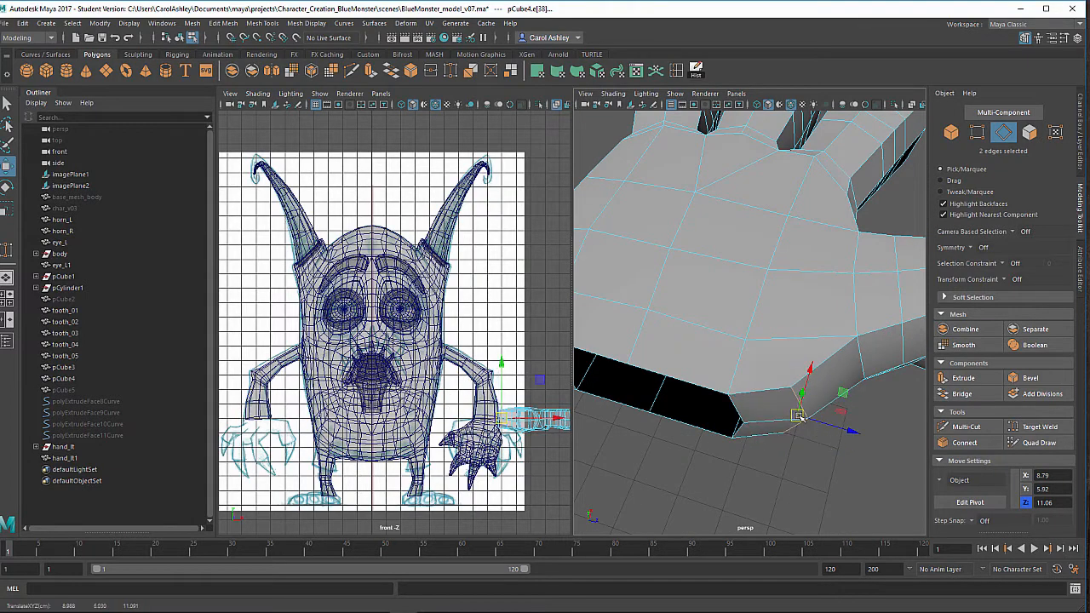
# Adjust the two matching corner edges on the little-finger side of the wrist opening toward the fingers.
pyautogui.keyDown('alt'); pyautogui.moveTo(800, 416); pyautogui.dragTo(771, 406, button='right'); pyautogui.keyUp('alt')
pyautogui.keyDown('alt'); pyautogui.moveTo(772, 407); pyautogui.dragTo(749, 418); pyautogui.keyUp('alt')
pyautogui.keyDown('alt'); pyautogui.moveTo(691, 402); pyautogui.dragTo(746, 418, button='middle'); pyautogui.keyUp('alt')
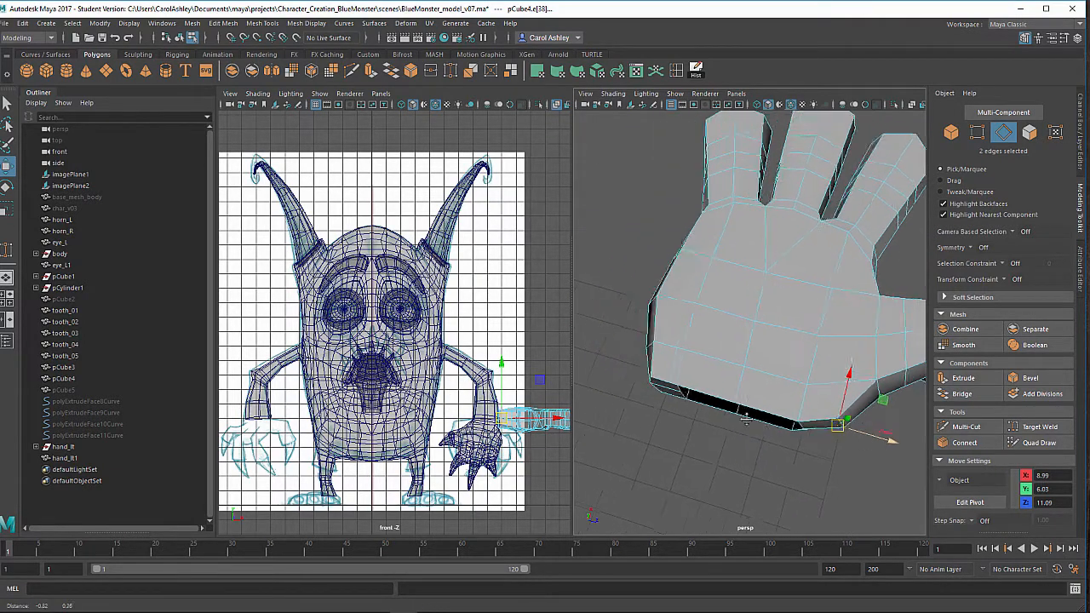
pyautogui.keyDown('alt'); pyautogui.moveTo(747, 418); pyautogui.dragTo(822, 406); pyautogui.keyUp('alt')
pyautogui.keyDown('alt'); pyautogui.moveTo(823, 406); pyautogui.dragTo(849, 404, button='right'); pyautogui.keyUp('alt')
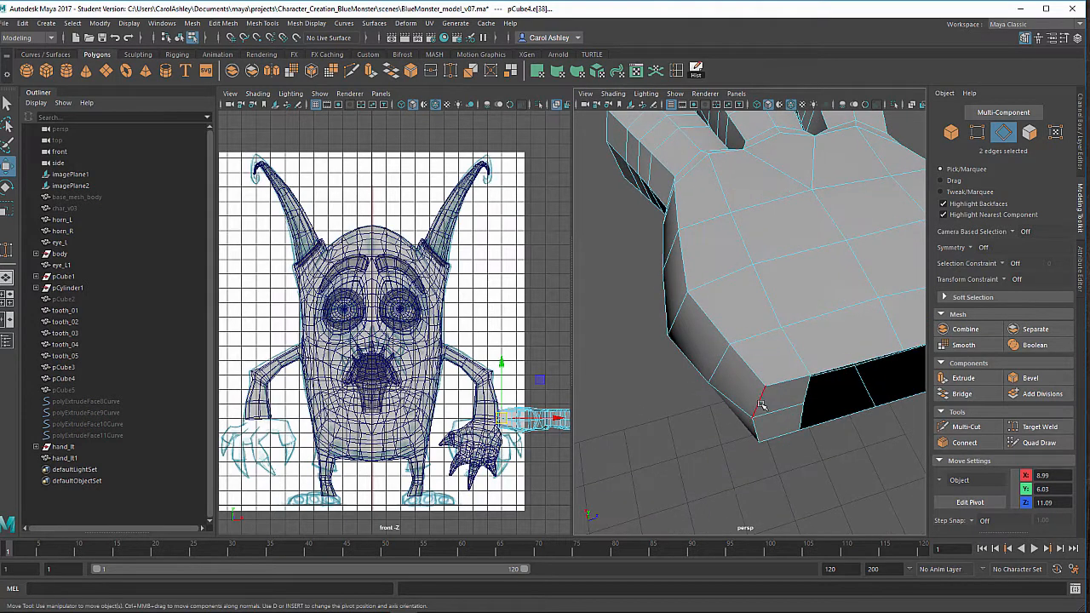
pyautogui.click(761, 406)
pyautogui.keyDown('alt'); pyautogui.moveTo(760, 417); pyautogui.dragTo(728, 431); pyautogui.keyUp('alt')
pyautogui.keyDown('alt'); pyautogui.moveTo(760, 453); pyautogui.dragTo(684, 435, button='right'); pyautogui.keyUp('alt')
pyautogui.keyDown('alt'); pyautogui.moveTo(684, 436); pyautogui.dragTo(701, 439); pyautogui.keyUp('alt')
pyautogui.keyDown('alt'); pyautogui.moveTo(700, 439); pyautogui.dragTo(700, 400, button='right'); pyautogui.keyUp('alt')
pyautogui.keyDown('alt'); pyautogui.moveTo(801, 402); pyautogui.dragTo(728, 422, button='middle'); pyautogui.keyUp('alt')
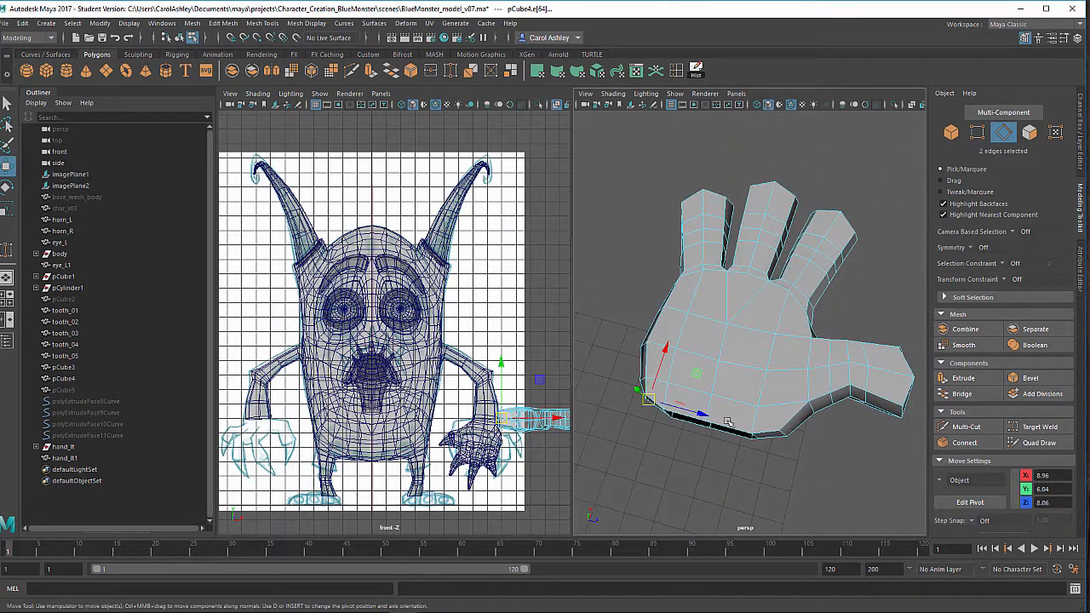
# Shift the two little-finger-side column edges on the back of the hand along Z toward the hand's centre.
pyautogui.keyDown('alt'); pyautogui.moveTo(728, 412); pyautogui.dragTo(728, 417); pyautogui.keyUp('alt')
pyautogui.click(685, 342)
pyautogui.keyDown('shift'); pyautogui.click(686, 374); pyautogui.keyUp('shift')
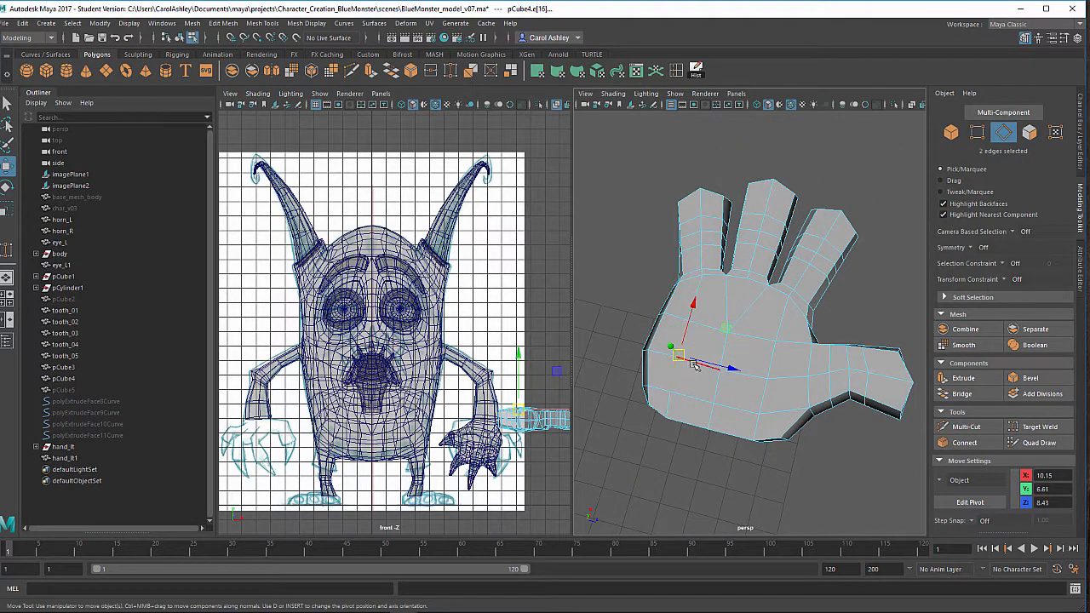
pyautogui.moveTo(696, 364); pyautogui.dragTo(686, 400)
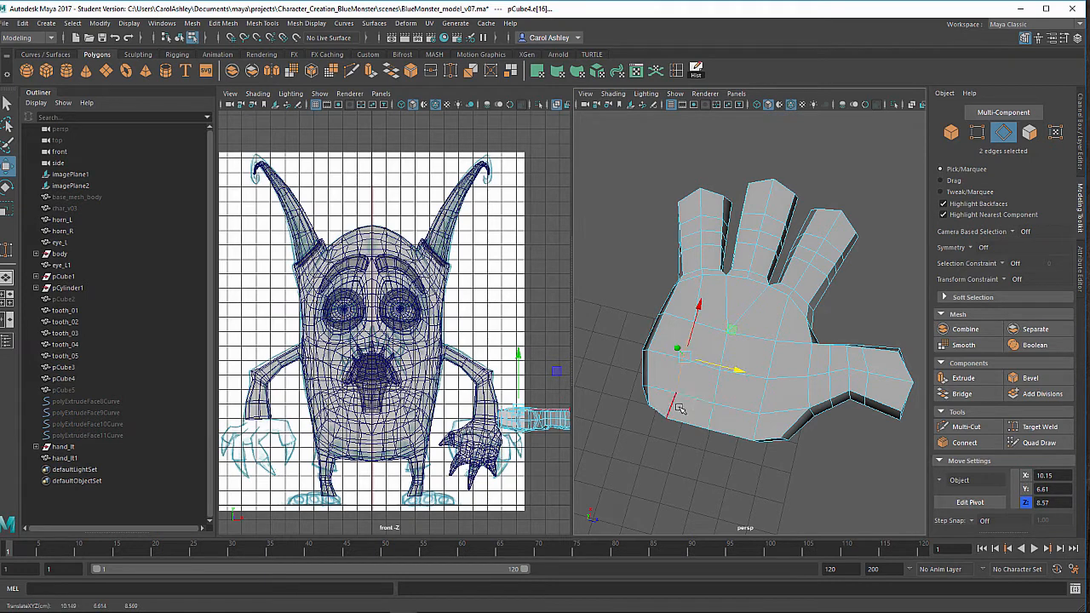
# Raise the middle vertices of the wrist opening's upper rim and adjust the neighbouring vertices' heights into an arch.
pyautogui.keyDown('alt'); pyautogui.moveTo(708, 364); pyautogui.dragTo(758, 401); pyautogui.keyUp('alt')
pyautogui.moveTo(713, 294); pyautogui.dragTo(660, 278, button='right')
pyautogui.click(710, 359)
pyautogui.keyDown('shift'); pyautogui.click(715, 345); pyautogui.keyUp('shift')
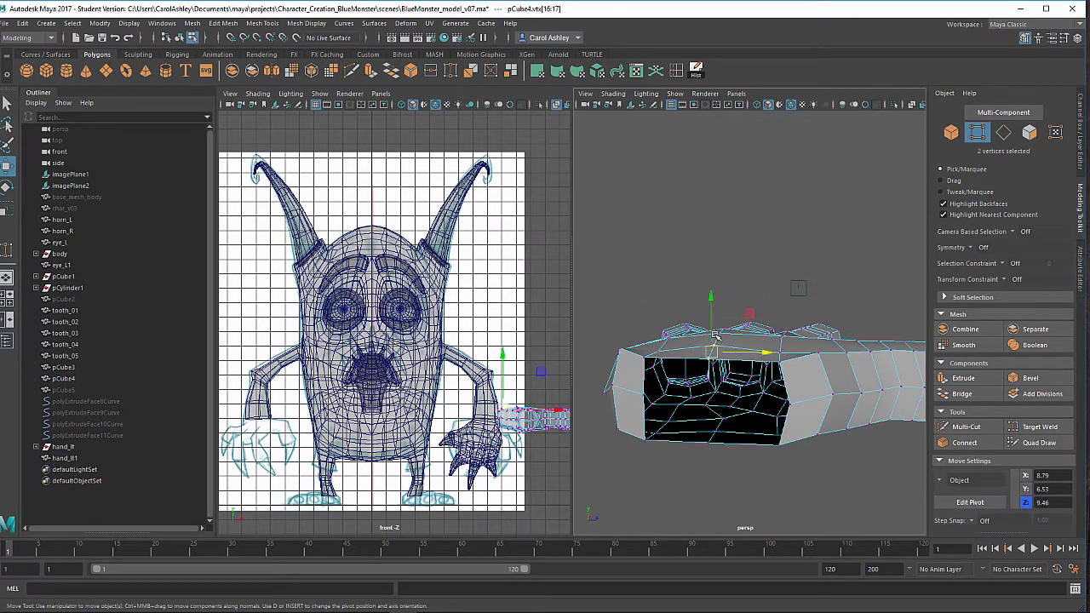
pyautogui.moveTo(712, 332); pyautogui.dragTo(682, 338)
pyautogui.click(666, 338)
pyautogui.click(661, 328)
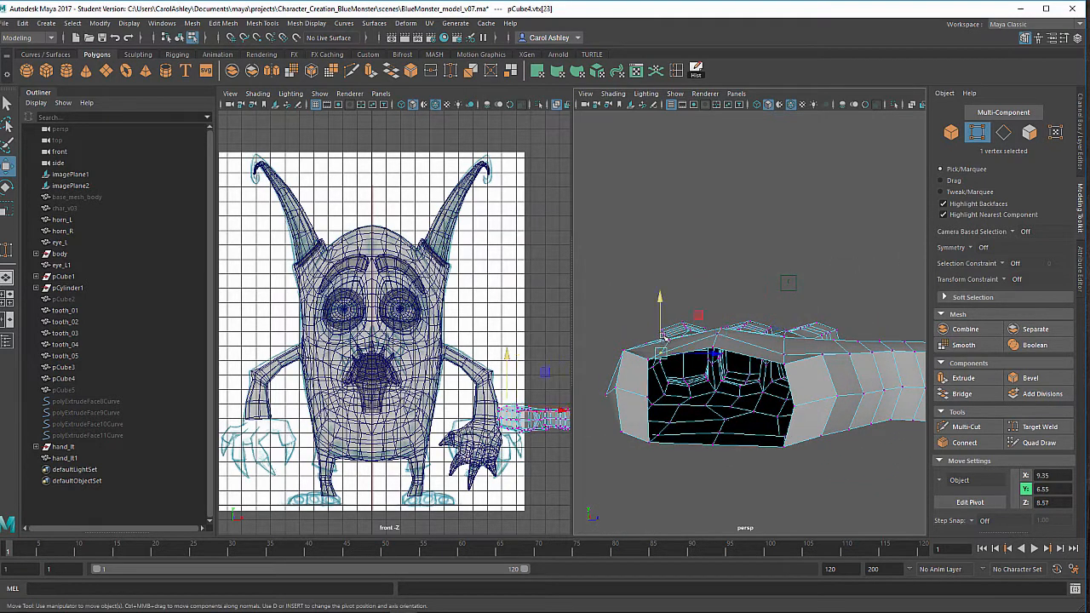
pyautogui.click(784, 330)
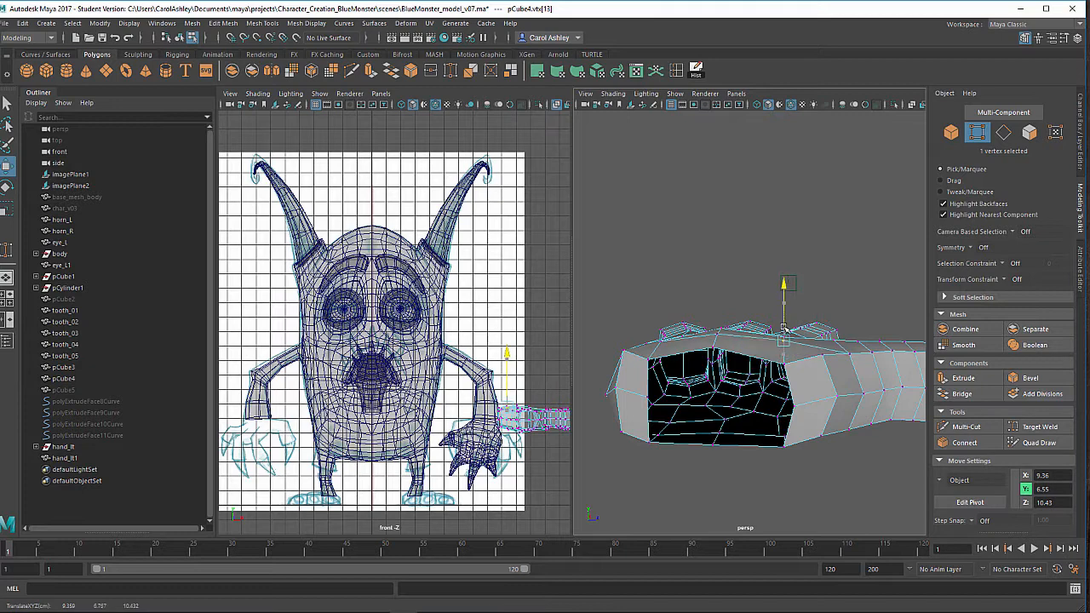
# Lower the middle vertices of the wrist opening's lower rim and move the little-finger-side vertex outward.
pyautogui.keyDown('alt'); pyautogui.moveTo(802, 347); pyautogui.dragTo(705, 430); pyautogui.keyUp('alt')
pyautogui.moveTo(710, 425)
pyautogui.keyDown('alt'); pyautogui.mouseDown()
pyautogui.moveTo(716, 436)
pyautogui.moveTo(714, 418)
pyautogui.mouseUp(); pyautogui.keyUp('alt')
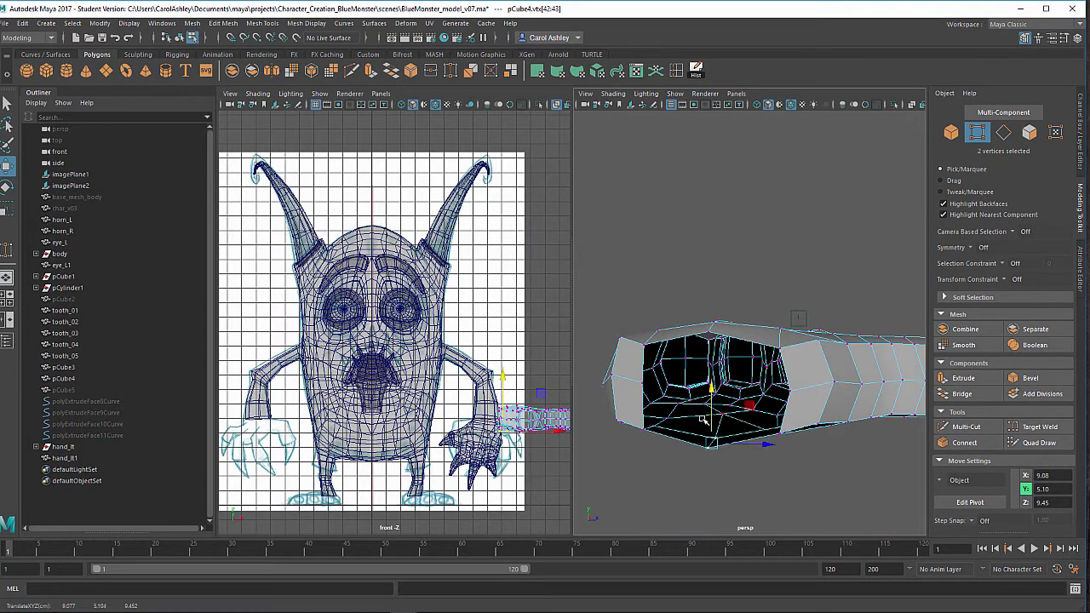
pyautogui.keyDown('alt'); pyautogui.moveTo(652, 391); pyautogui.dragTo(664, 398); pyautogui.keyUp('alt')
pyautogui.click(650, 388)
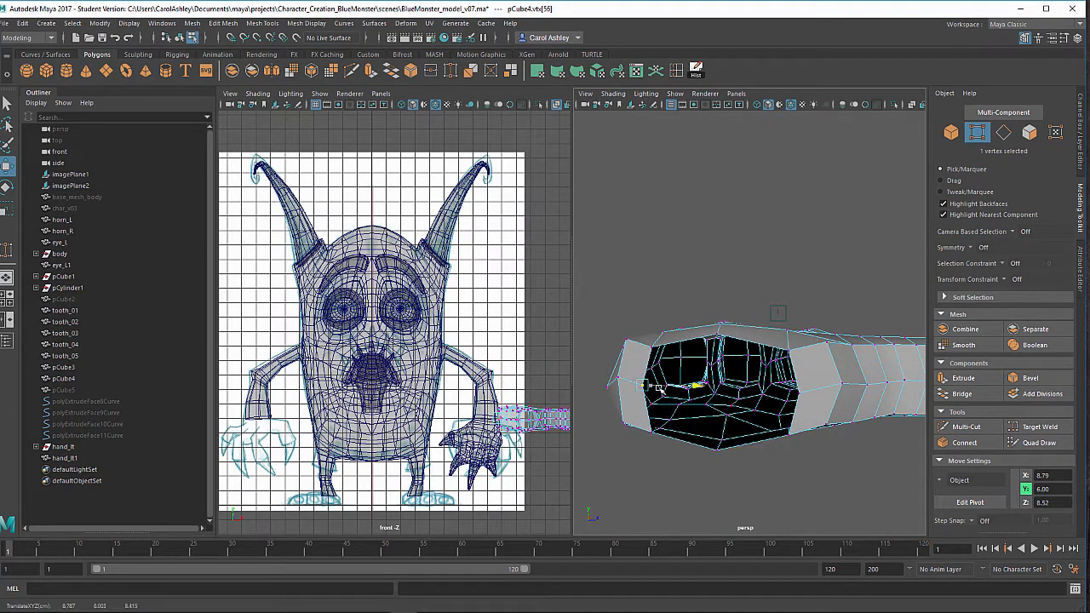
# Adjust the height of the central palm vertices to follow the rounded wrist.
pyautogui.keyDown('alt'); pyautogui.moveTo(736, 390); pyautogui.dragTo(706, 328); pyautogui.keyUp('alt')
pyautogui.click(703, 338)
pyautogui.keyDown('alt'); pyautogui.moveTo(706, 329); pyautogui.dragTo(734, 333); pyautogui.keyUp('alt')
pyautogui.click(737, 321)
pyautogui.moveTo(736, 282); pyautogui.dragTo(682, 404)
# Multi-Cut two edges on the back of the hand from the finger gaps beside the middle finger to the central column one row lower.
pyautogui.keyDown('alt'); pyautogui.moveTo(682, 403); pyautogui.dragTo(737, 390, button='right'); pyautogui.keyUp('alt')
pyautogui.keyDown('alt'); pyautogui.moveTo(737, 390); pyautogui.dragTo(764, 309); pyautogui.keyUp('alt')
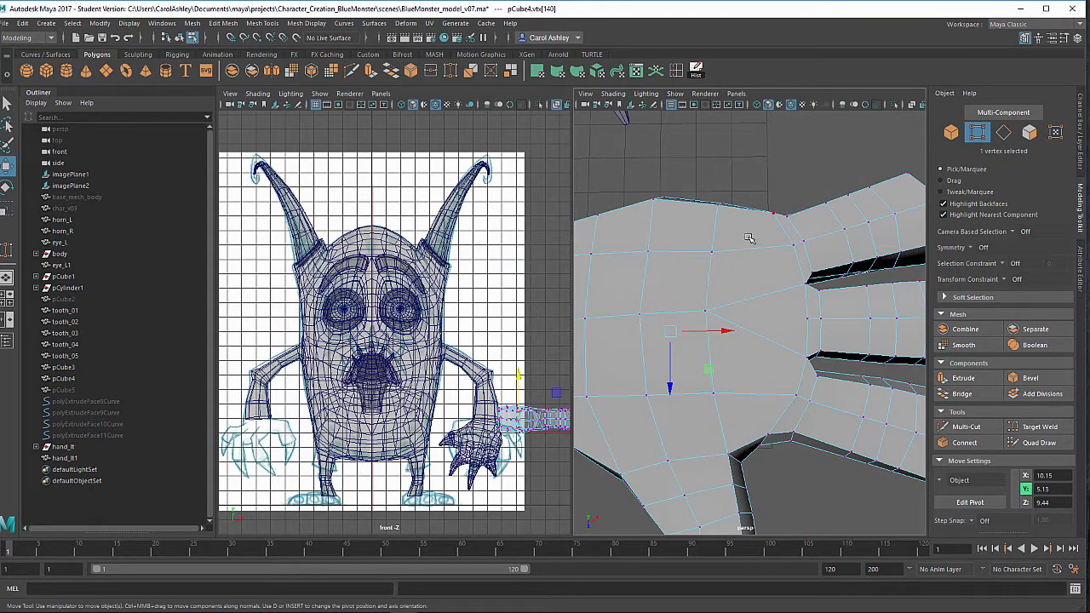
pyautogui.keyDown('alt'); pyautogui.moveTo(755, 374); pyautogui.dragTo(771, 357); pyautogui.keyUp('alt')
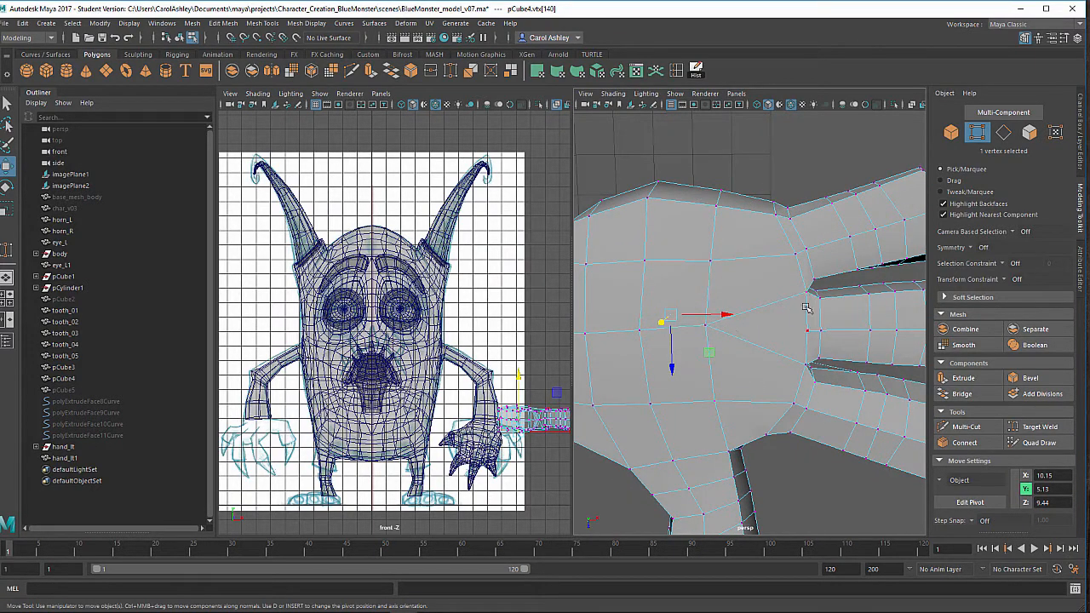
pyautogui.keyDown('alt'); pyautogui.moveTo(814, 289); pyautogui.dragTo(817, 358); pyautogui.keyUp('alt')
pyautogui.keyDown('alt'); pyautogui.moveTo(817, 357); pyautogui.dragTo(781, 360, button='right'); pyautogui.keyUp('alt')
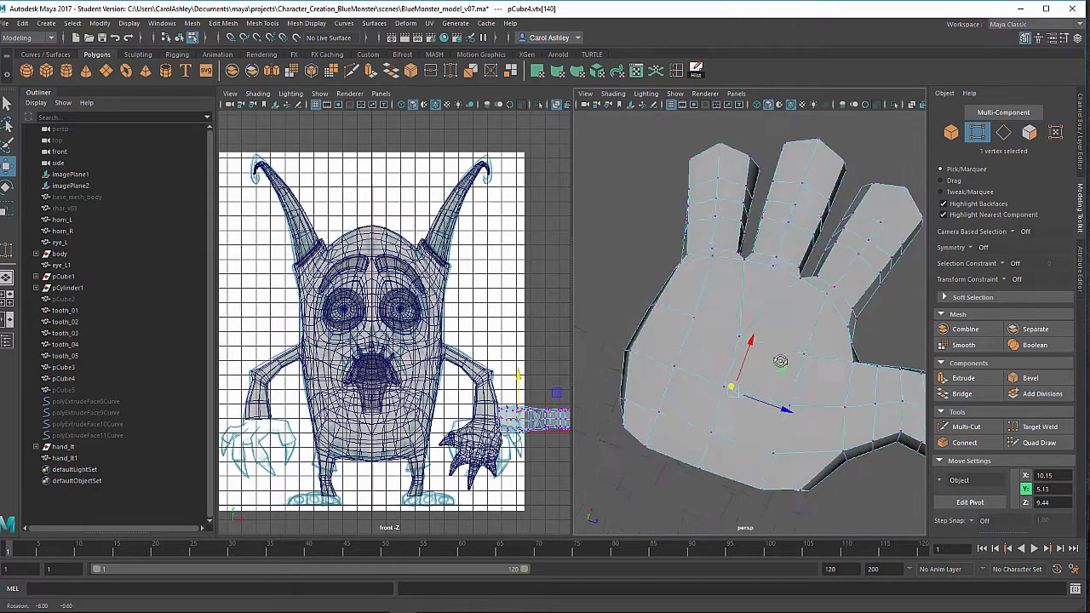
pyautogui.keyDown('alt'); pyautogui.moveTo(781, 360); pyautogui.dragTo(803, 370); pyautogui.keyUp('alt')
pyautogui.moveTo(751, 274); pyautogui.dragTo(817, 262, button='right')
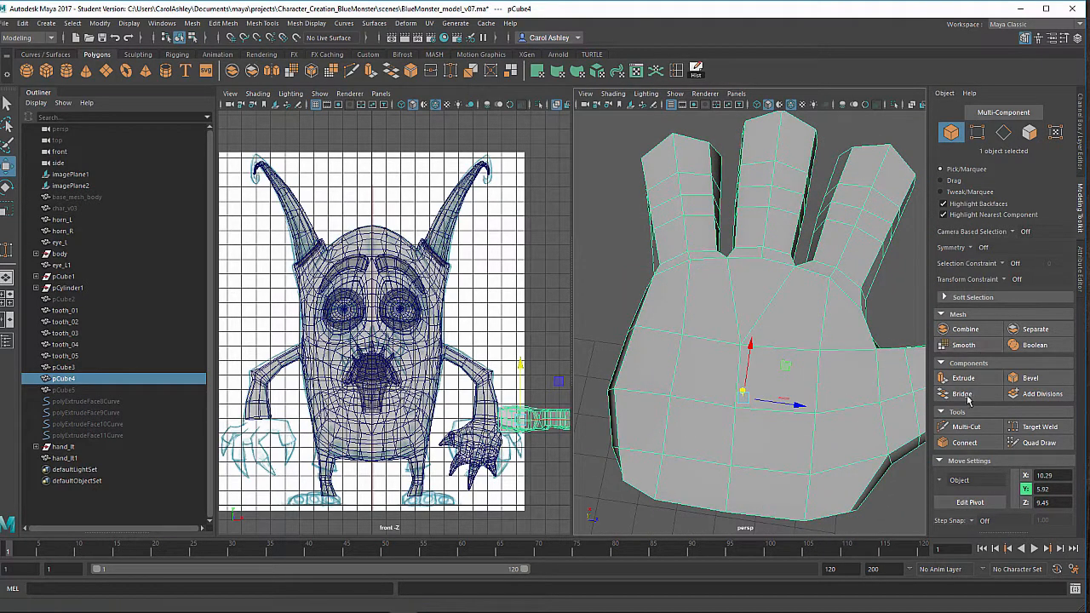
pyautogui.click(967, 429)
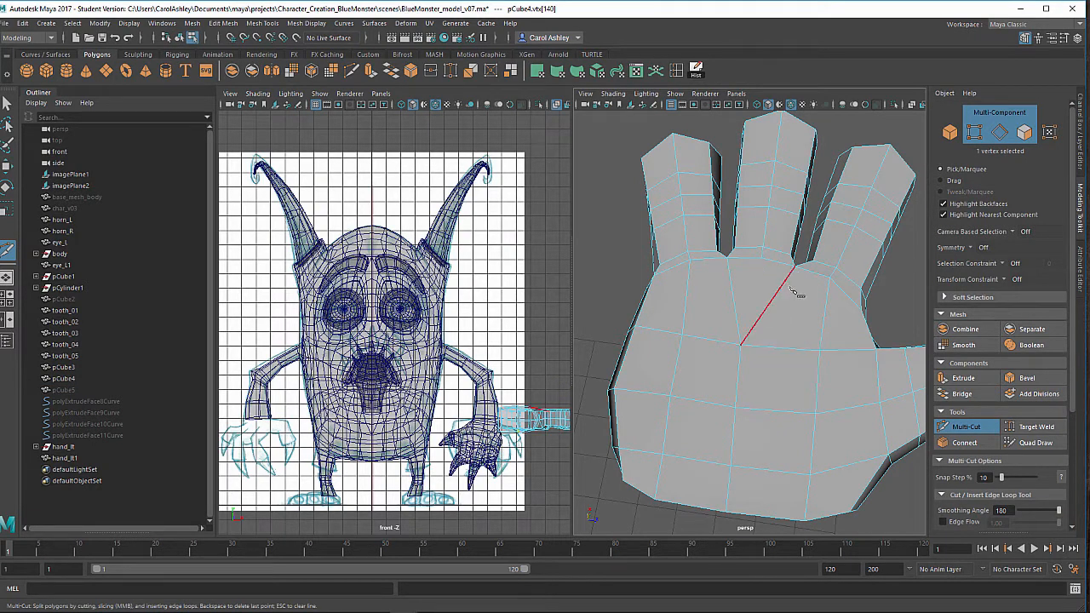
pyautogui.click(780, 347)
pyautogui.press('Return')
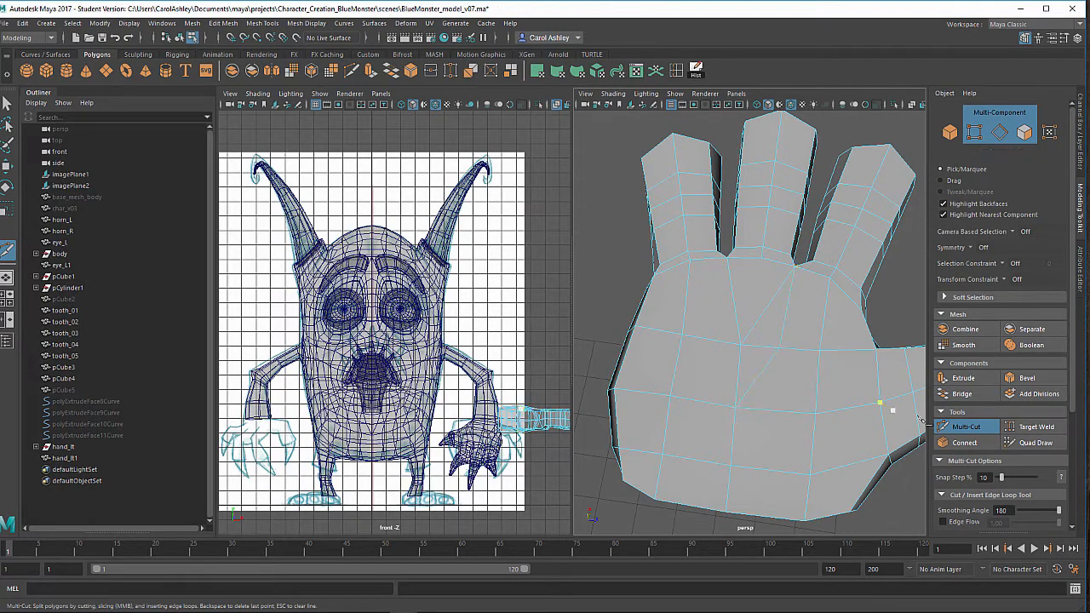
pyautogui.click(726, 258)
pyautogui.click(712, 340)
pyautogui.press('Return')
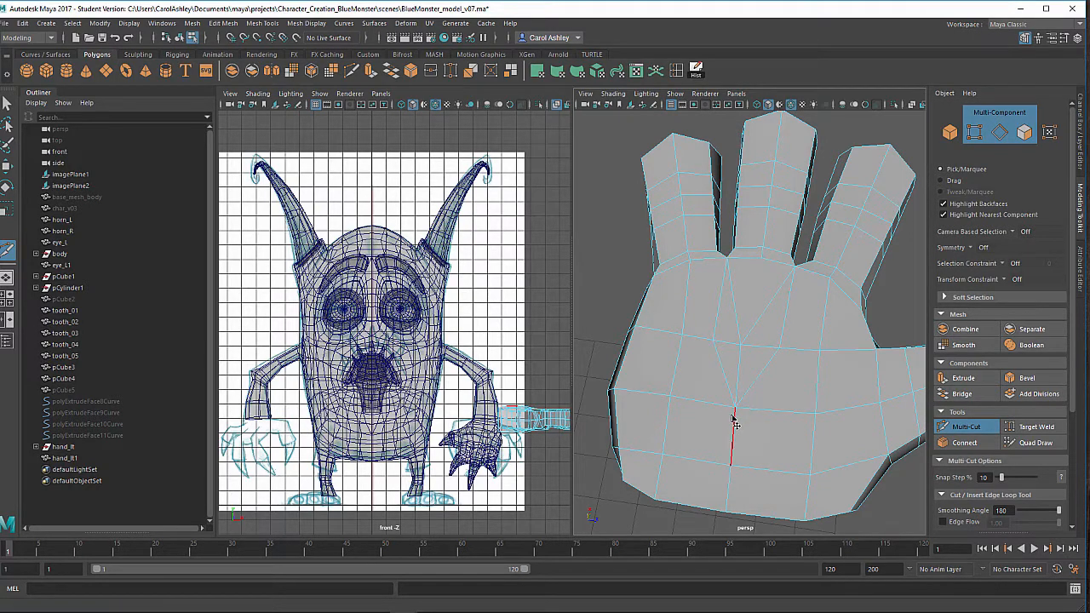
# Multi-Cut an edge on the back of the hand from the central column vertex to the middle of the middle finger's base.
pyautogui.keyDown('alt'); pyautogui.moveTo(733, 416); pyautogui.dragTo(725, 419); pyautogui.keyUp('alt')
pyautogui.keyDown('alt'); pyautogui.moveTo(724, 419); pyautogui.dragTo(787, 404, button='right'); pyautogui.keyUp('alt')
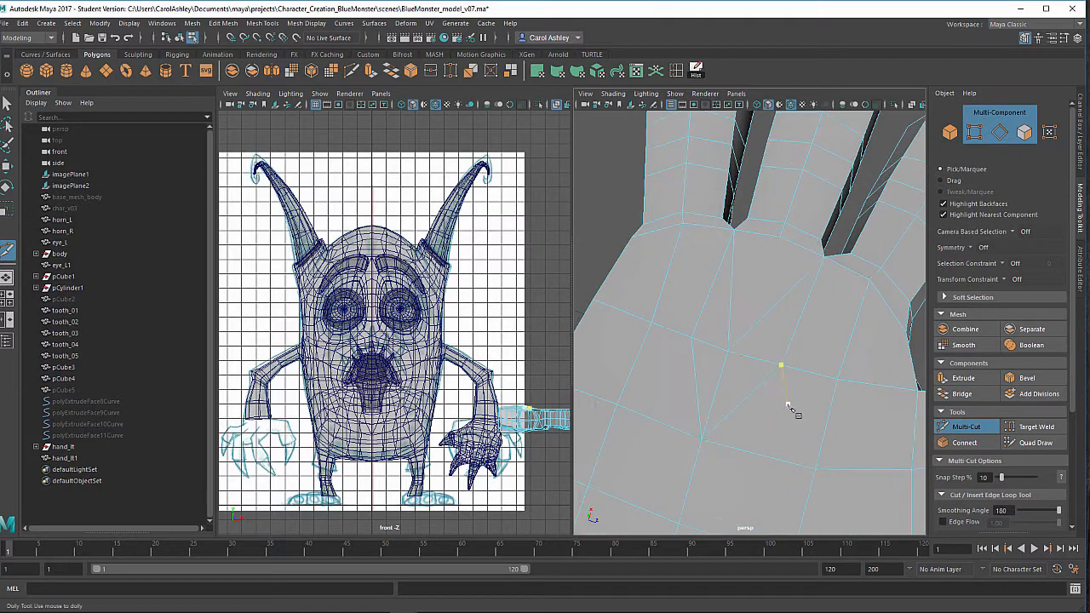
pyautogui.click(728, 352)
pyautogui.click(785, 238)
pyautogui.press('Return')
# Delete the leftover diagonal edges and the short central edge between the new cuts on the back of the hand.
pyautogui.keyDown('alt'); pyautogui.moveTo(751, 289); pyautogui.dragTo(752, 309); pyautogui.keyUp('alt')
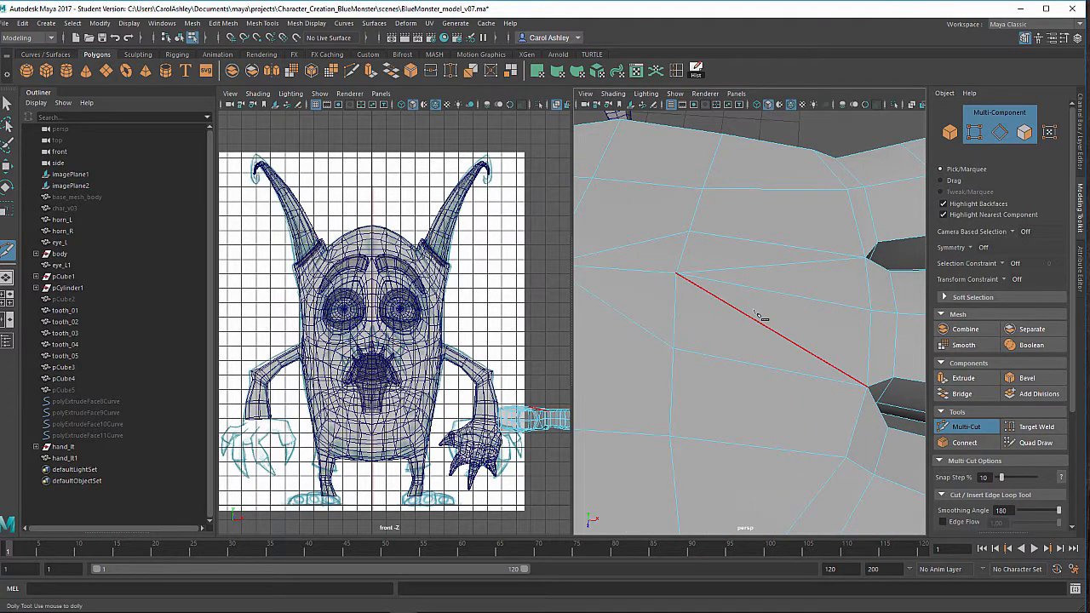
pyautogui.press('q')
pyautogui.click(759, 322)
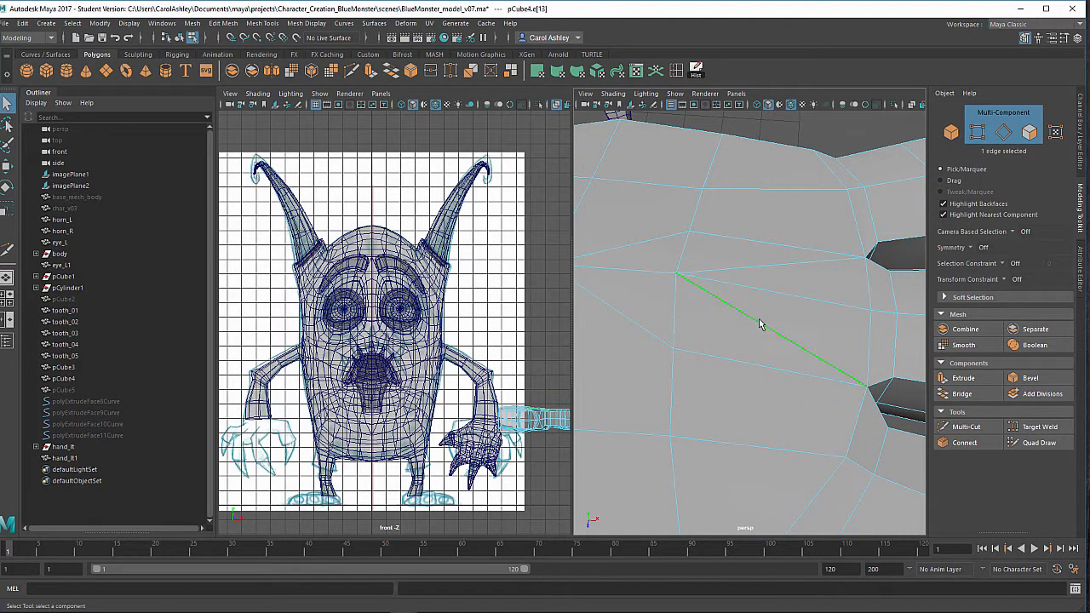
pyautogui.press('Delete')
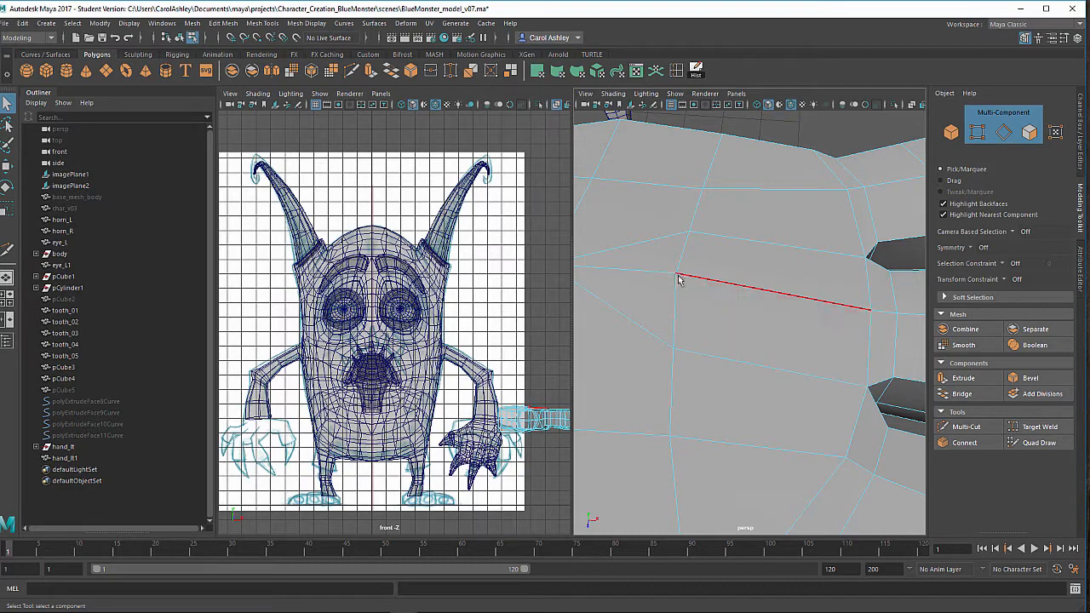
pyautogui.click(662, 273)
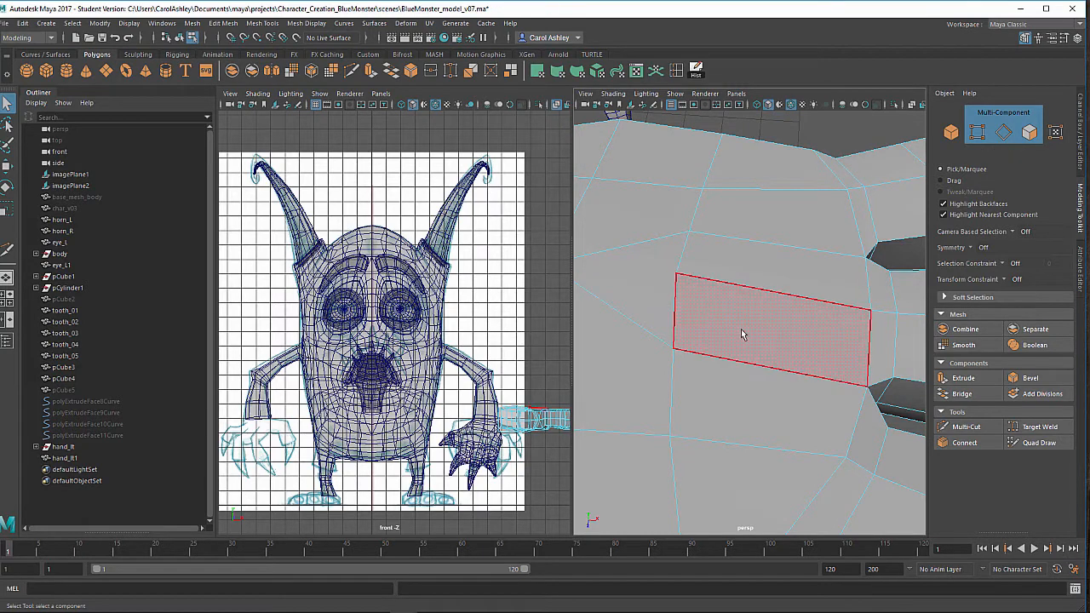
# Examine the reworked edge flow across the back of the hand and around the finger bases.
pyautogui.keyDown('alt'); pyautogui.moveTo(741, 334); pyautogui.dragTo(723, 312, button='right'); pyautogui.keyUp('alt')
pyautogui.keyDown('alt'); pyautogui.moveTo(723, 311); pyautogui.dragTo(754, 337); pyautogui.keyUp('alt')
pyautogui.keyDown('alt'); pyautogui.moveTo(653, 401); pyautogui.dragTo(755, 413); pyautogui.keyUp('alt')
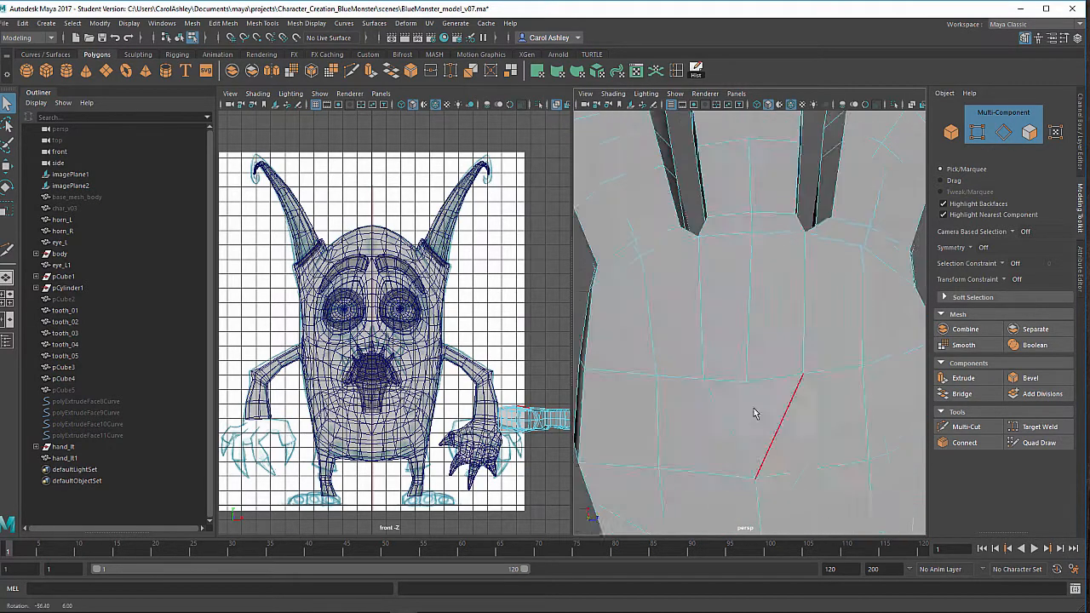
pyautogui.keyDown('alt'); pyautogui.moveTo(753, 413); pyautogui.dragTo(742, 401, button='right'); pyautogui.keyUp('alt')
pyautogui.keyDown('alt'); pyautogui.moveTo(742, 401); pyautogui.dragTo(786, 369); pyautogui.keyUp('alt')
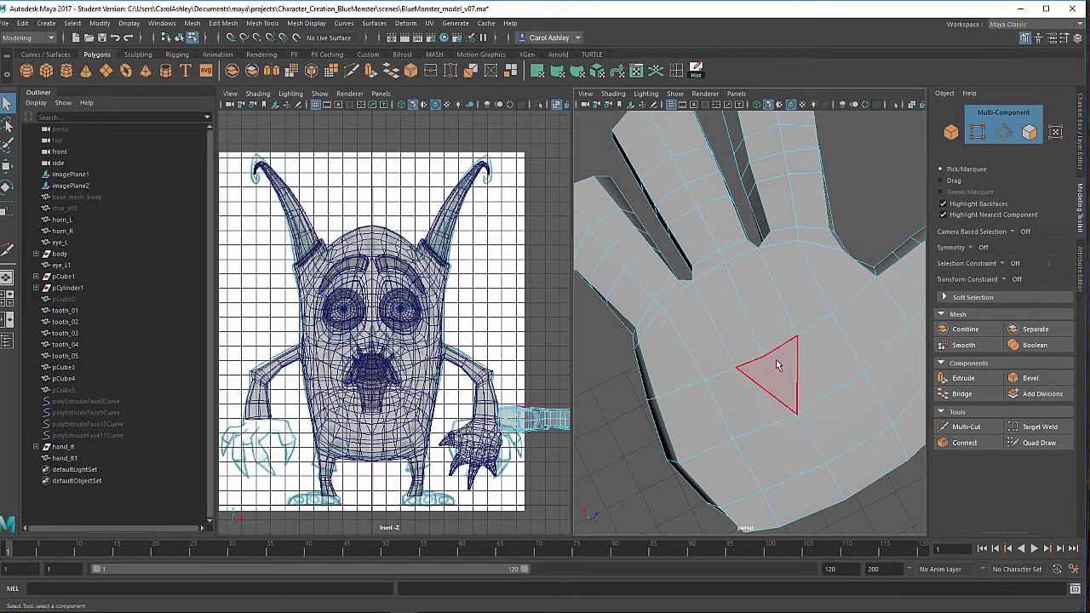
pyautogui.keyDown('alt'); pyautogui.moveTo(780, 414); pyautogui.dragTo(734, 368); pyautogui.keyUp('alt')
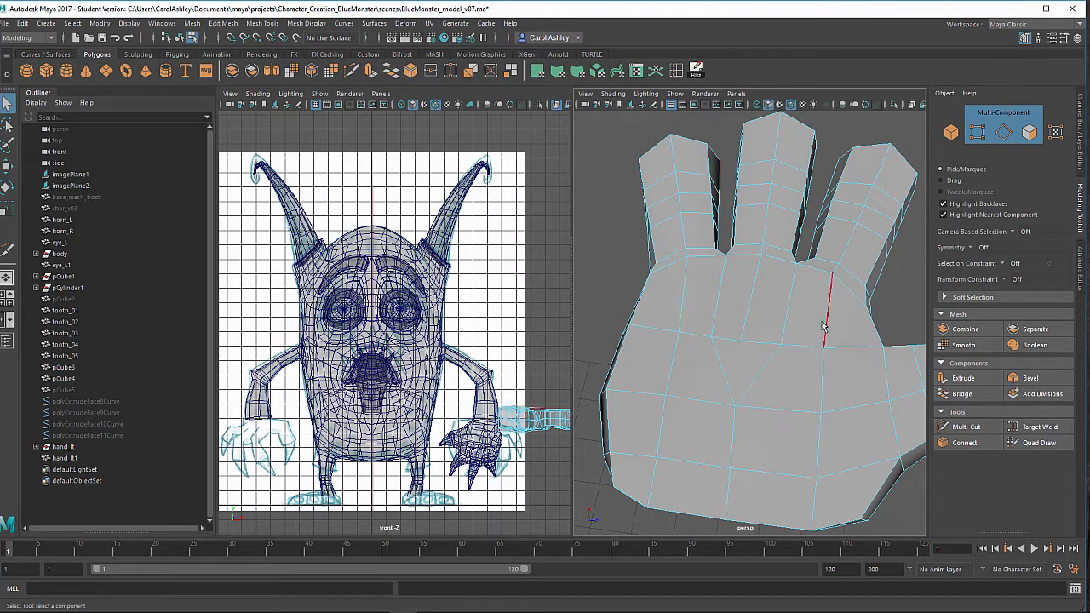
pyautogui.keyDown('alt'); pyautogui.moveTo(782, 293); pyautogui.dragTo(738, 331); pyautogui.keyUp('alt')
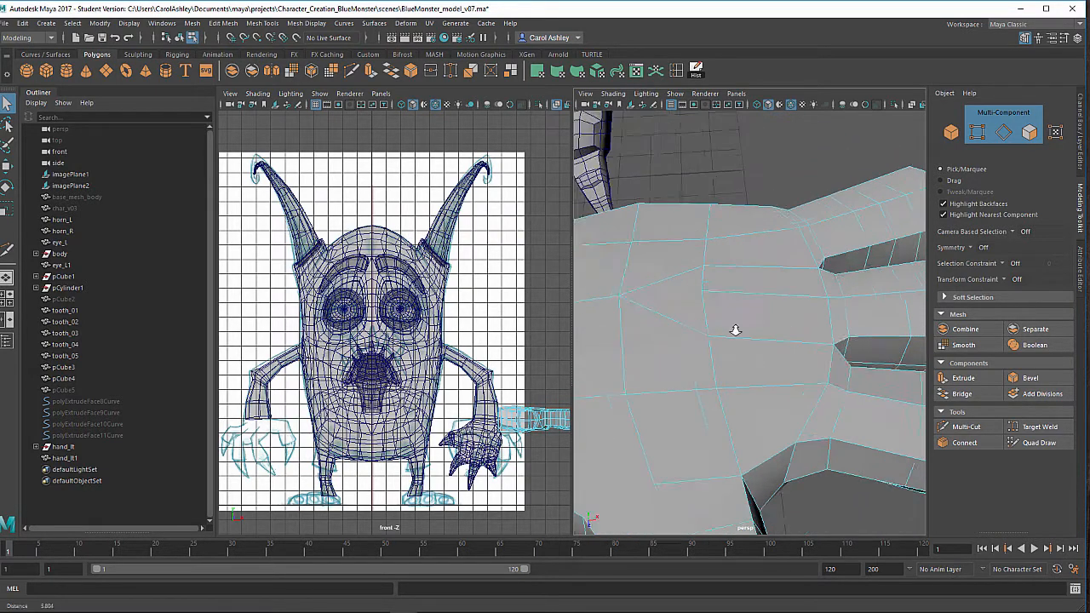
pyautogui.keyDown('alt'); pyautogui.moveTo(737, 332); pyautogui.dragTo(767, 363, button='middle'); pyautogui.keyUp('alt')
pyautogui.scroll(-5, 767, 363)
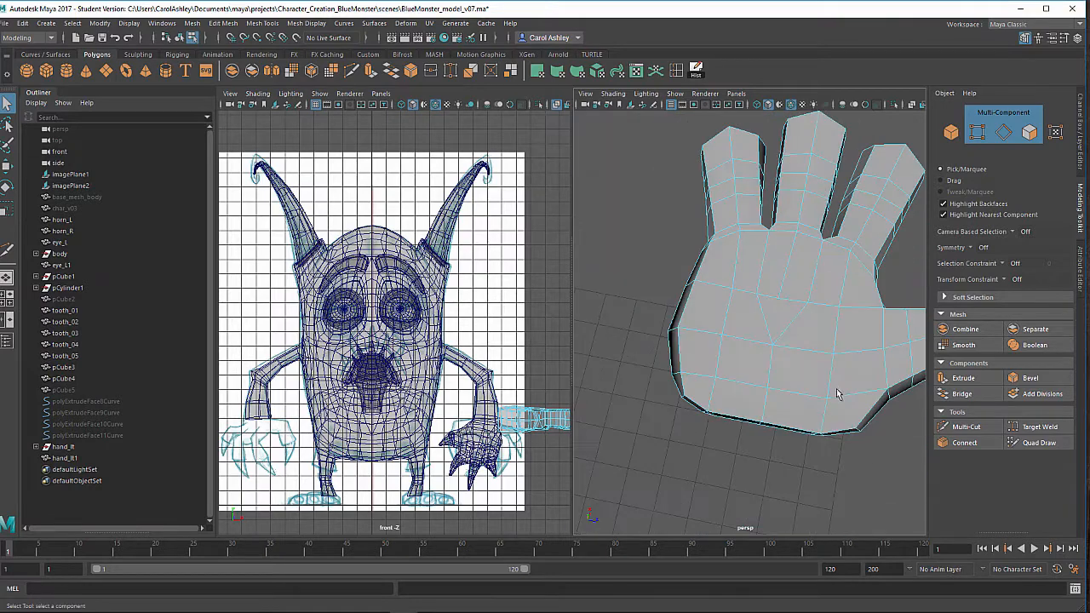
# Select the separate hand mesh pCube4 as an object and hide it.
pyautogui.keyDown('alt'); pyautogui.moveTo(830, 381); pyautogui.dragTo(706, 392); pyautogui.keyUp('alt')
pyautogui.keyDown('alt'); pyautogui.moveTo(716, 382); pyautogui.dragTo(850, 423, button='middle'); pyautogui.keyUp('alt')
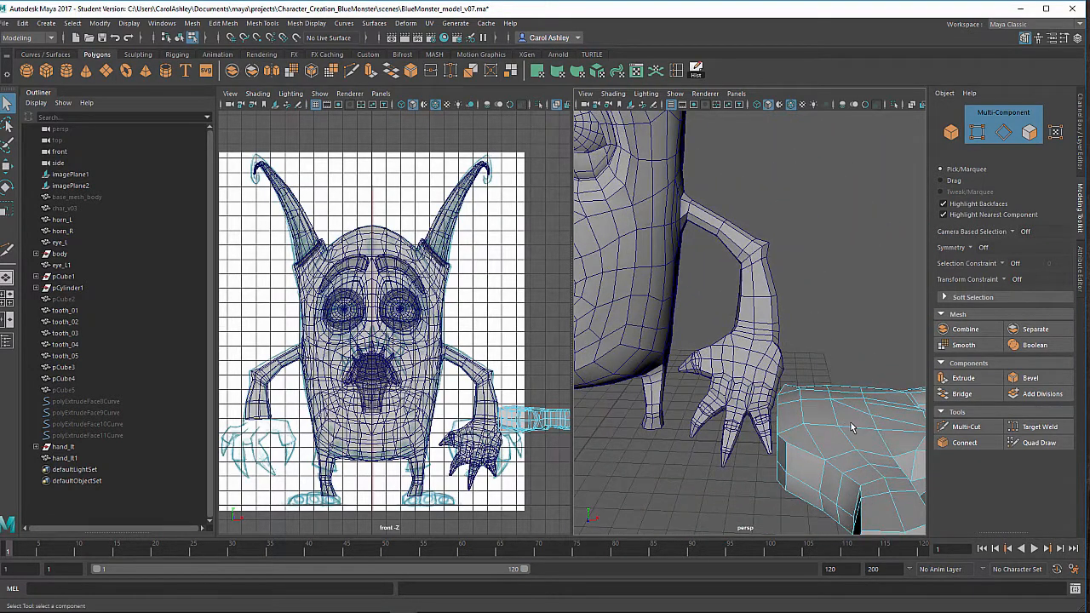
pyautogui.moveTo(852, 427); pyautogui.dragTo(907, 259, button='right')
pyautogui.scroll(-3, 835, 390)
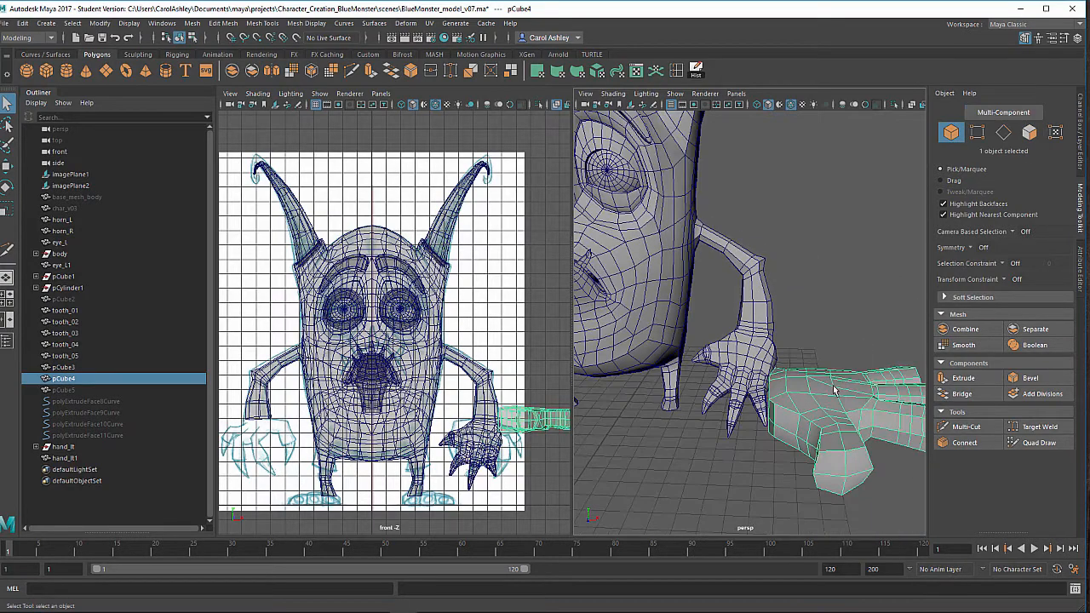
pyautogui.keyDown('alt'); pyautogui.moveTo(834, 390); pyautogui.dragTo(827, 398); pyautogui.keyUp('alt')
pyautogui.hotkey('ctrl', 'h')
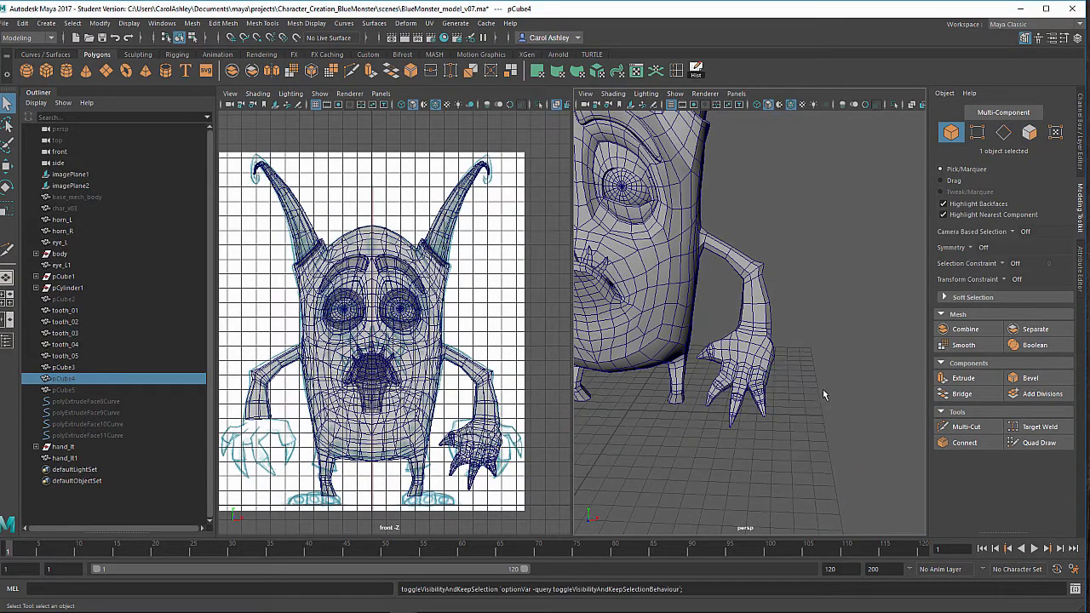
# Examine the whole monster with its arms and attached hand from the side and front.
pyautogui.keyDown('alt'); pyautogui.moveTo(748, 390); pyautogui.dragTo(693, 426); pyautogui.keyUp('alt')
pyautogui.keyDown('alt'); pyautogui.moveTo(694, 425); pyautogui.dragTo(705, 493, button='middle'); pyautogui.keyUp('alt')
pyautogui.keyDown('alt'); pyautogui.moveTo(670, 474); pyautogui.dragTo(714, 474); pyautogui.keyUp('alt')
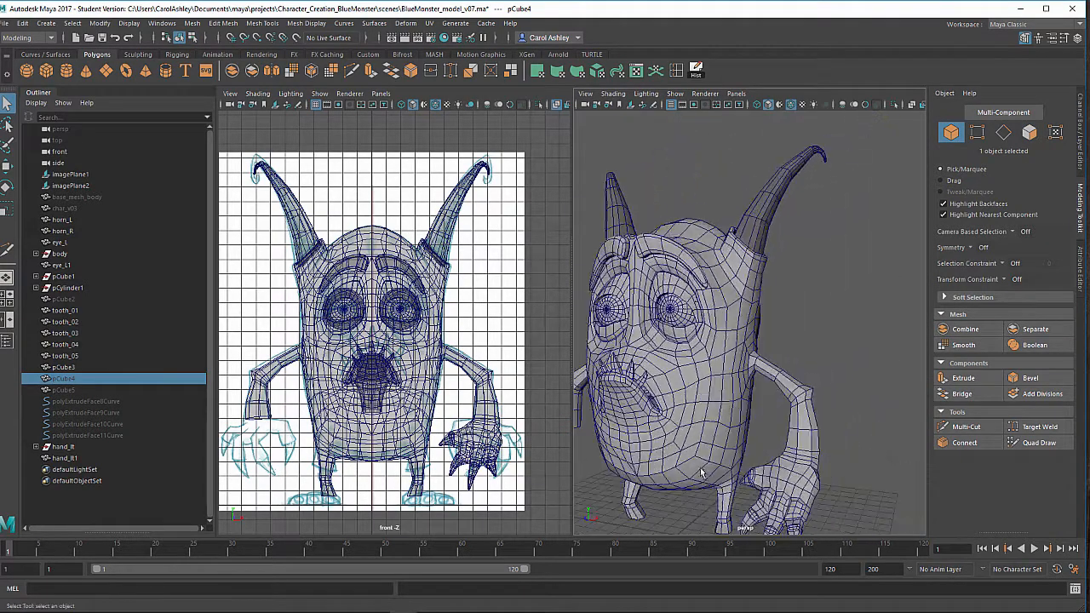
pyautogui.keyDown('alt'); pyautogui.moveTo(777, 438); pyautogui.dragTo(817, 435, button='middle'); pyautogui.keyUp('alt')
pyautogui.keyDown('alt'); pyautogui.moveTo(816, 435); pyautogui.dragTo(779, 407); pyautogui.keyUp('alt')
pyautogui.keyDown('alt'); pyautogui.moveTo(779, 407); pyautogui.dragTo(801, 407, button='middle'); pyautogui.keyUp('alt')
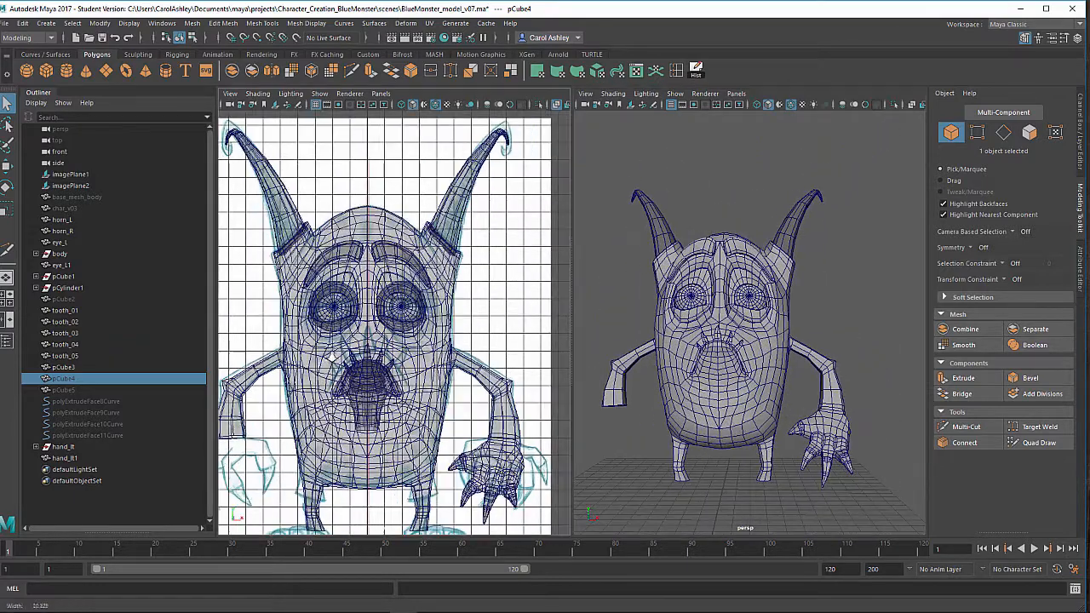
# Delete the faces on the half of the body mesh whose arm has no hand, keeping the half with the finished hand.
pyautogui.keyDown('alt'); pyautogui.moveTo(331, 352); pyautogui.dragTo(342, 311, button='middle'); pyautogui.keyUp('alt')
pyautogui.keyDown('alt'); pyautogui.moveTo(341, 310); pyautogui.dragTo(300, 311, button='right'); pyautogui.keyUp('alt')
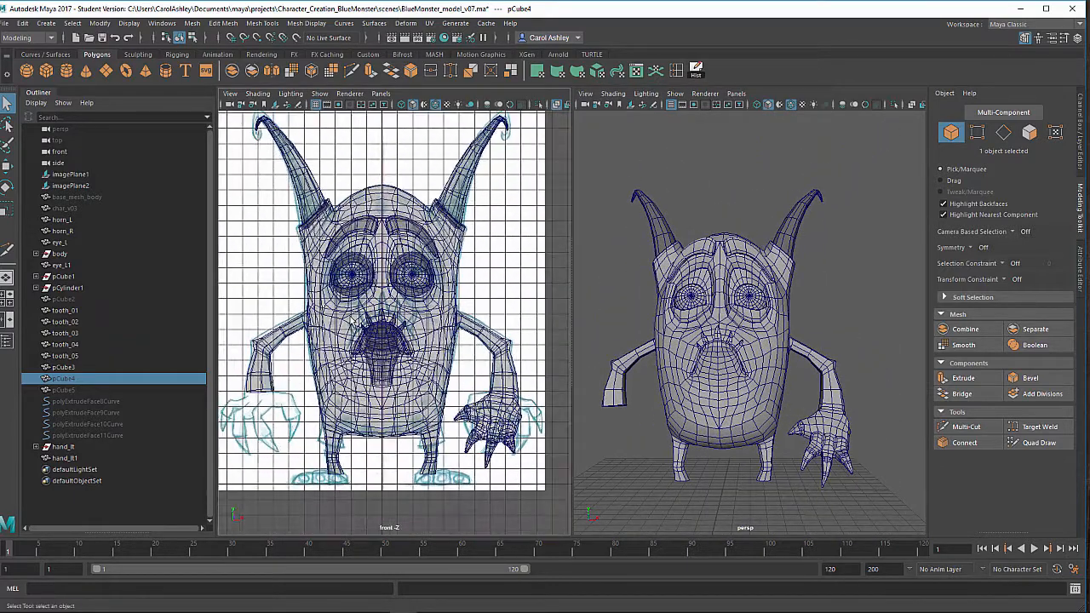
pyautogui.moveTo(350, 274)
pyautogui.mouseDown(button='right')
pyautogui.moveTo(351, 318)
pyautogui.moveTo(352, 308)
pyautogui.mouseUp(button='right')
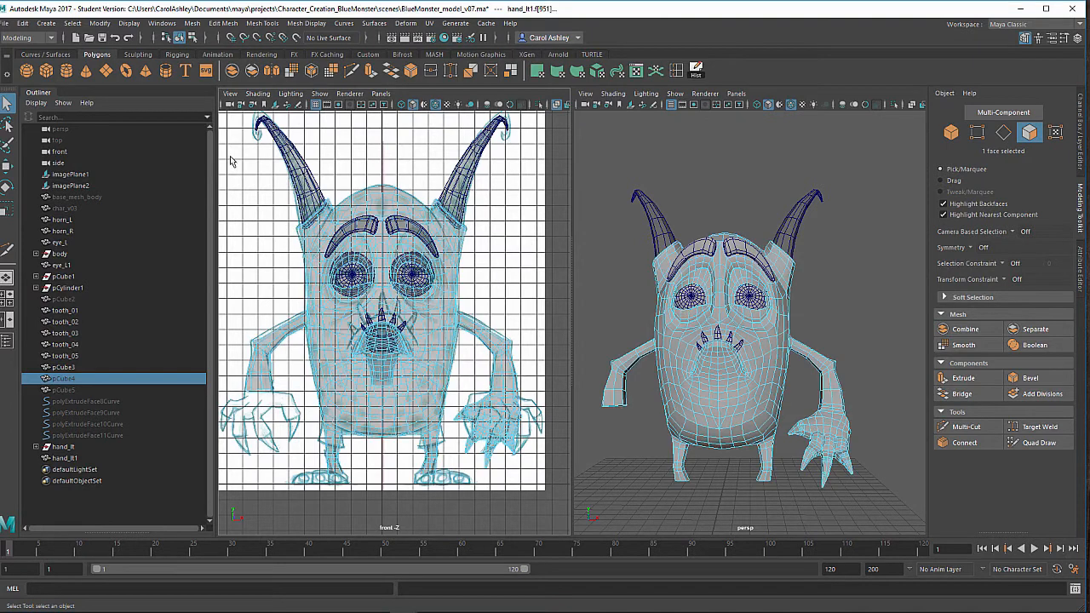
pyautogui.moveTo(362, 471); pyautogui.dragTo(379, 512)
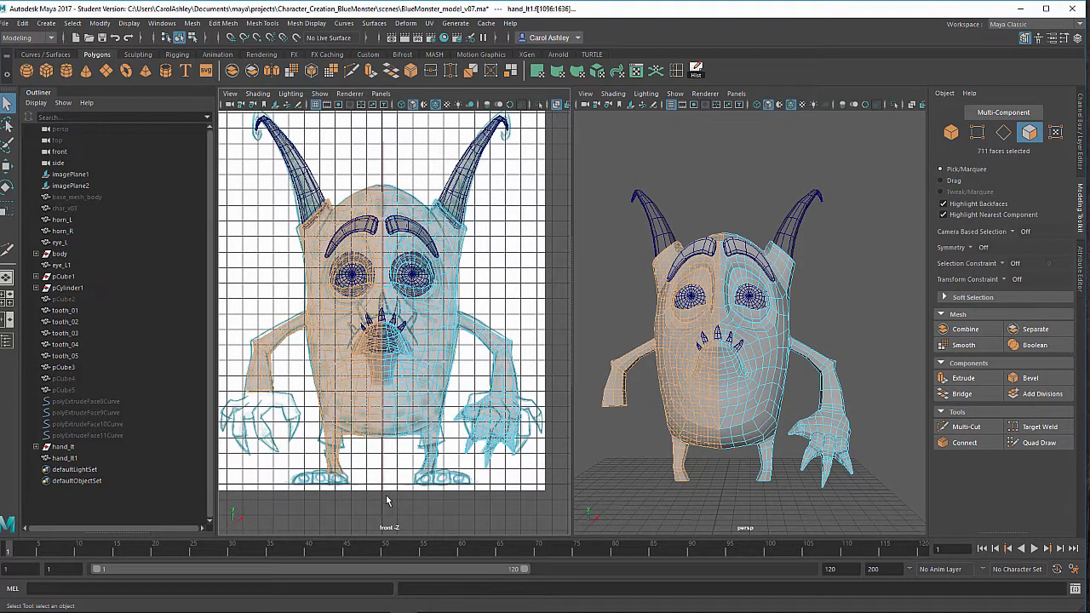
pyautogui.press('Delete')
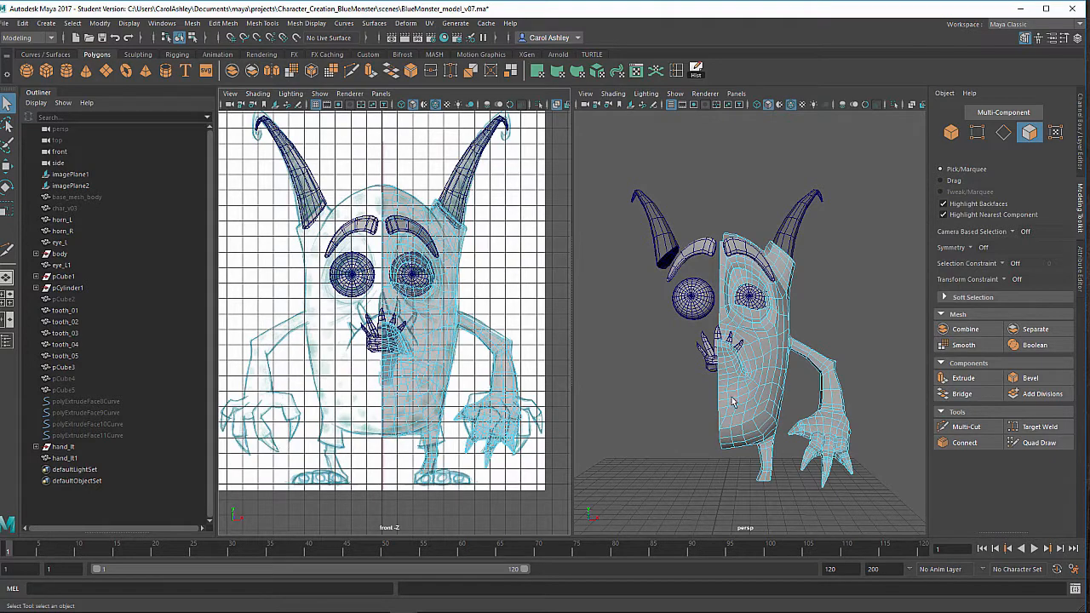
# Select the vertices along the half body's open centre seam with a narrow marquee in the front view.
pyautogui.keyDown('alt'); pyautogui.moveTo(732, 402); pyautogui.dragTo(718, 444); pyautogui.keyUp('alt')
pyautogui.keyDown('alt'); pyautogui.moveTo(721, 458); pyautogui.dragTo(711, 542, button='middle'); pyautogui.keyUp('alt')
pyautogui.keyDown('alt'); pyautogui.moveTo(688, 439); pyautogui.dragTo(680, 432); pyautogui.keyUp('alt')
pyautogui.moveTo(699, 275); pyautogui.dragTo(655, 272, button='right')
pyautogui.keyDown('alt'); pyautogui.moveTo(715, 402); pyautogui.dragTo(710, 372); pyautogui.keyUp('alt')
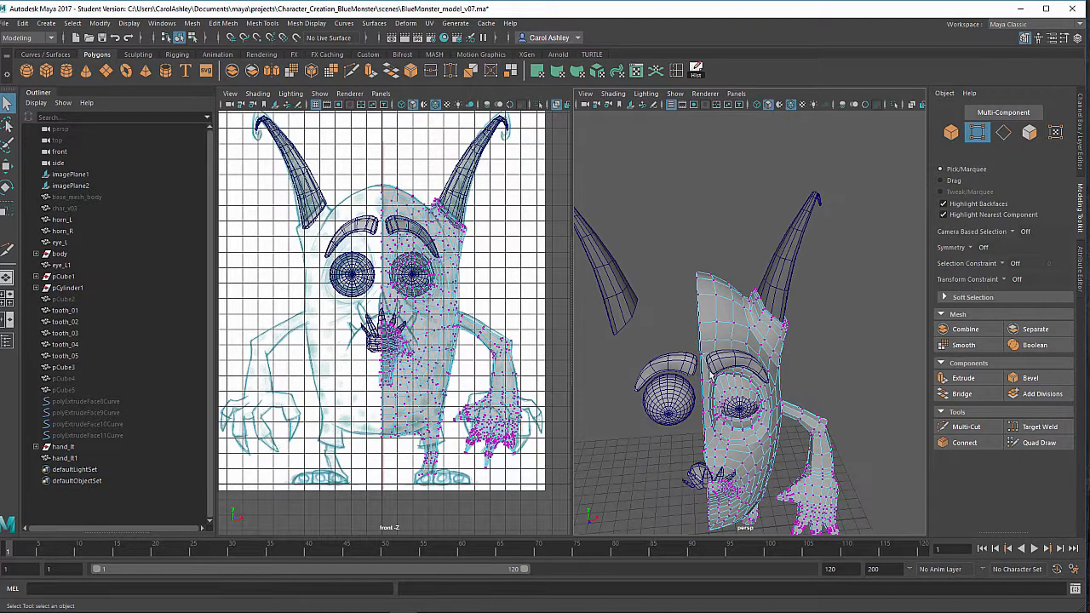
pyautogui.keyDown('alt'); pyautogui.moveTo(711, 372); pyautogui.dragTo(724, 298, button='middle'); pyautogui.keyUp('alt')
pyautogui.keyDown('alt'); pyautogui.moveTo(611, 343); pyautogui.dragTo(637, 321); pyautogui.keyUp('alt')
pyautogui.keyDown('alt'); pyautogui.moveTo(637, 321); pyautogui.dragTo(726, 347, button='right'); pyautogui.keyUp('alt')
pyautogui.keyDown('alt'); pyautogui.moveTo(727, 346); pyautogui.dragTo(691, 332); pyautogui.keyUp('alt')
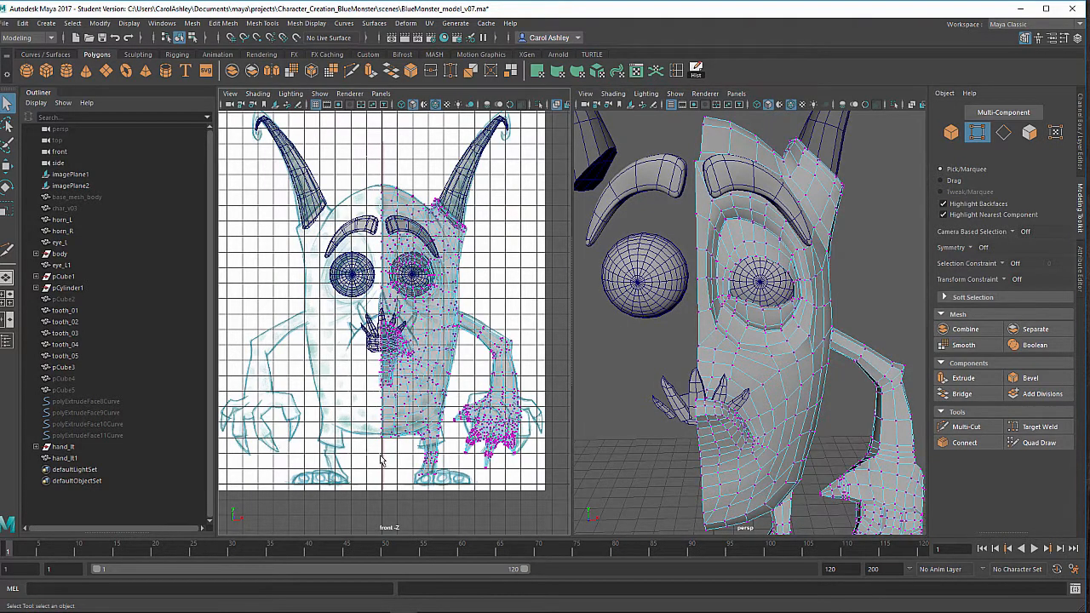
pyautogui.moveTo(383, 465); pyautogui.dragTo(383, 464)
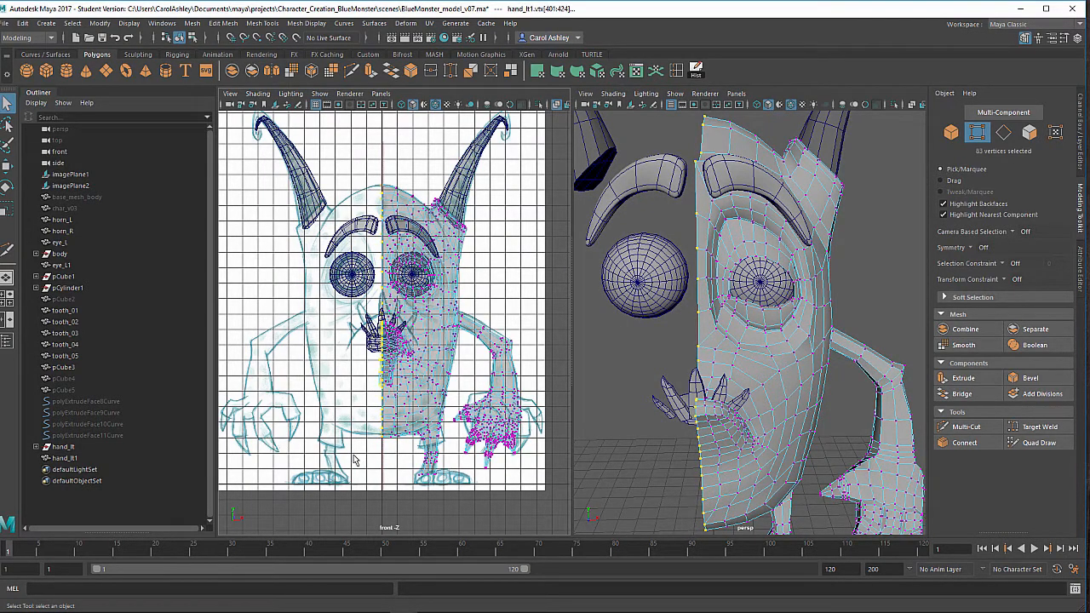
# Examine the centre edge of the mouth cavity from inside the half body.
pyautogui.keyDown('alt'); pyautogui.moveTo(354, 456); pyautogui.dragTo(443, 453, button='right'); pyautogui.keyUp('alt')
pyautogui.keyDown('alt'); pyautogui.moveTo(654, 450); pyautogui.dragTo(753, 443); pyautogui.keyUp('alt')
pyautogui.keyDown('alt'); pyautogui.moveTo(754, 443); pyautogui.dragTo(754, 373, button='middle'); pyautogui.keyUp('alt')
pyautogui.keyDown('alt'); pyautogui.moveTo(753, 373); pyautogui.dragTo(837, 368, button='right'); pyautogui.keyUp('alt')
pyautogui.keyDown('alt'); pyautogui.moveTo(695, 409); pyautogui.dragTo(755, 340); pyautogui.keyUp('alt')
pyautogui.moveTo(747, 274); pyautogui.dragTo(746, 243, button='right')
pyautogui.moveTo(743, 284); pyautogui.dragTo(743, 286, button='right')
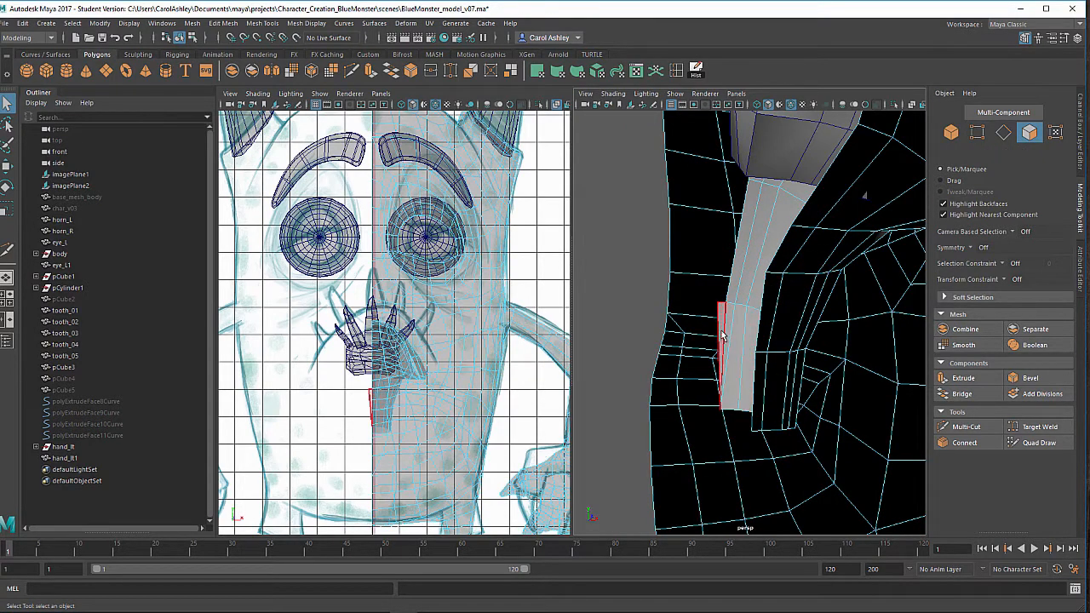
pyautogui.keyDown('alt'); pyautogui.moveTo(730, 438); pyautogui.dragTo(811, 430); pyautogui.keyUp('alt')
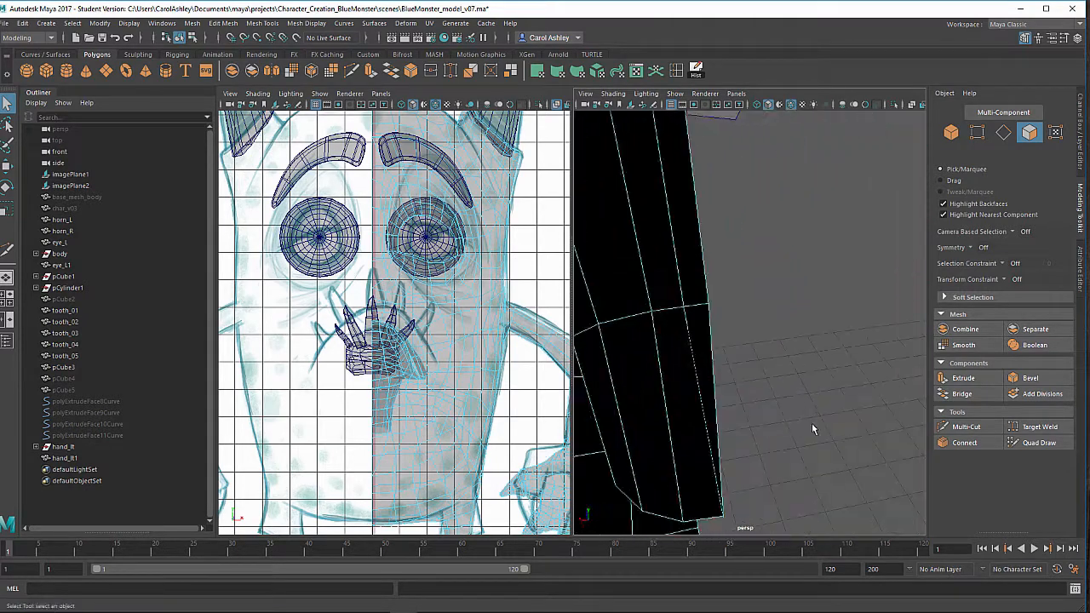
# Select individual vertices at the back end of the mouth cavity to check their position against the centre line.
pyautogui.keyDown('alt'); pyautogui.moveTo(698, 456); pyautogui.dragTo(689, 419); pyautogui.keyUp('alt')
pyautogui.moveTo(687, 403); pyautogui.dragTo(630, 274, button='right')
pyautogui.click(703, 466)
pyautogui.press('w')
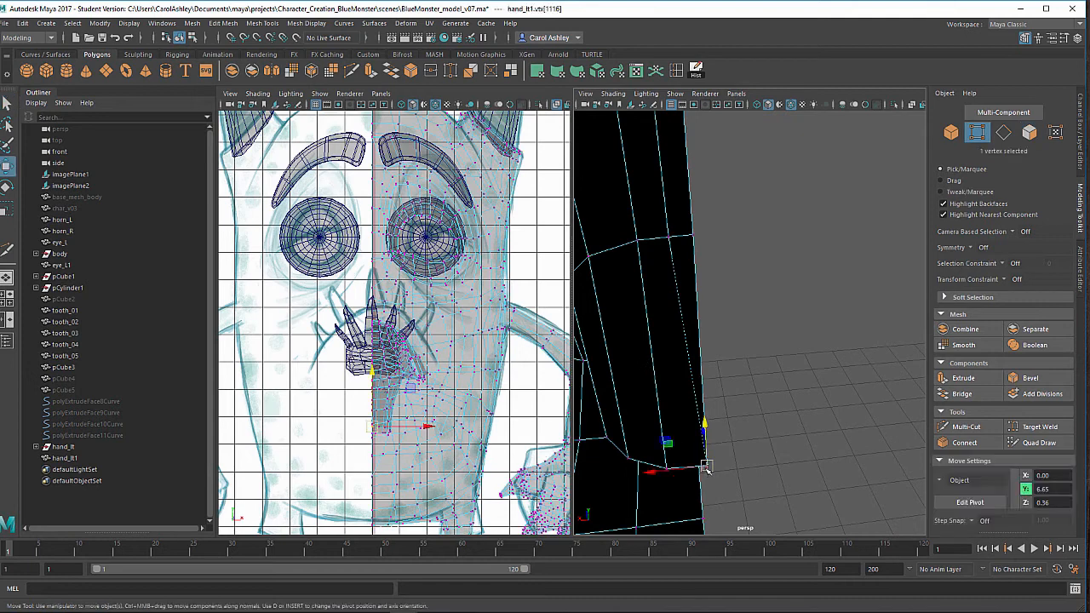
pyautogui.moveTo(698, 468); pyautogui.dragTo(636, 490)
pyautogui.click(666, 470)
pyautogui.keyDown('alt'); pyautogui.moveTo(668, 456); pyautogui.dragTo(682, 420, button='right'); pyautogui.keyUp('alt')
pyautogui.keyDown('alt'); pyautogui.moveTo(682, 420); pyautogui.dragTo(609, 426); pyautogui.keyUp('alt')
pyautogui.keyDown('alt'); pyautogui.moveTo(721, 438); pyautogui.dragTo(629, 355, button='right'); pyautogui.keyUp('alt')
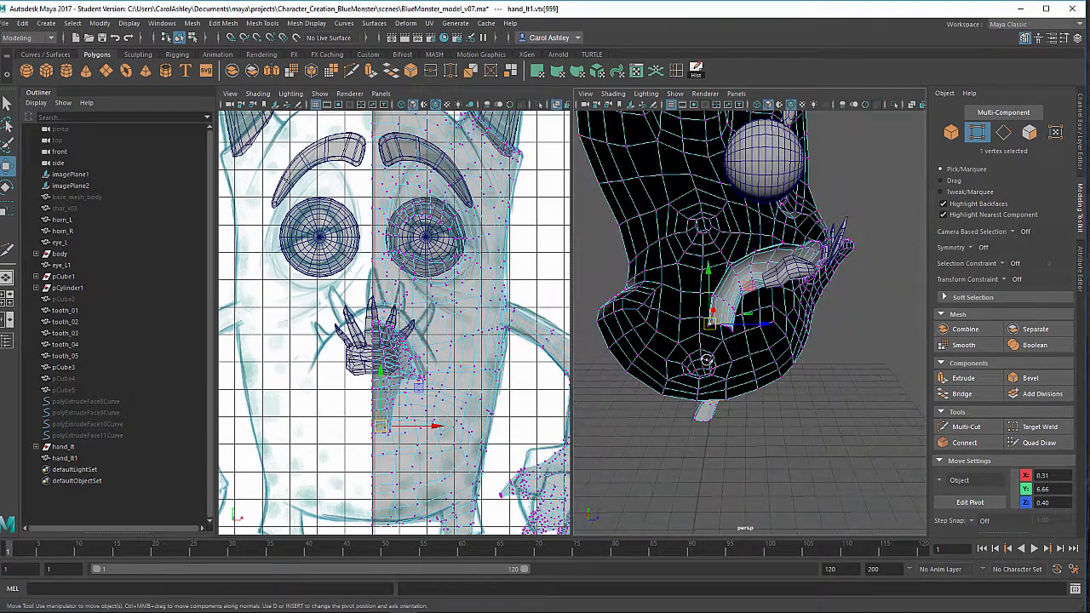
# Select the full loop of border vertices around the half body's open centre seam.
pyautogui.keyDown('alt'); pyautogui.moveTo(709, 361); pyautogui.dragTo(635, 361); pyautogui.keyUp('alt')
pyautogui.keyDown('alt'); pyautogui.moveTo(689, 363); pyautogui.dragTo(766, 370, button='right'); pyautogui.keyUp('alt')
pyautogui.keyDown('alt'); pyautogui.moveTo(771, 375); pyautogui.dragTo(748, 410, button='middle'); pyautogui.keyUp('alt')
pyautogui.keyDown('alt'); pyautogui.moveTo(749, 410); pyautogui.dragTo(718, 387); pyautogui.keyUp('alt')
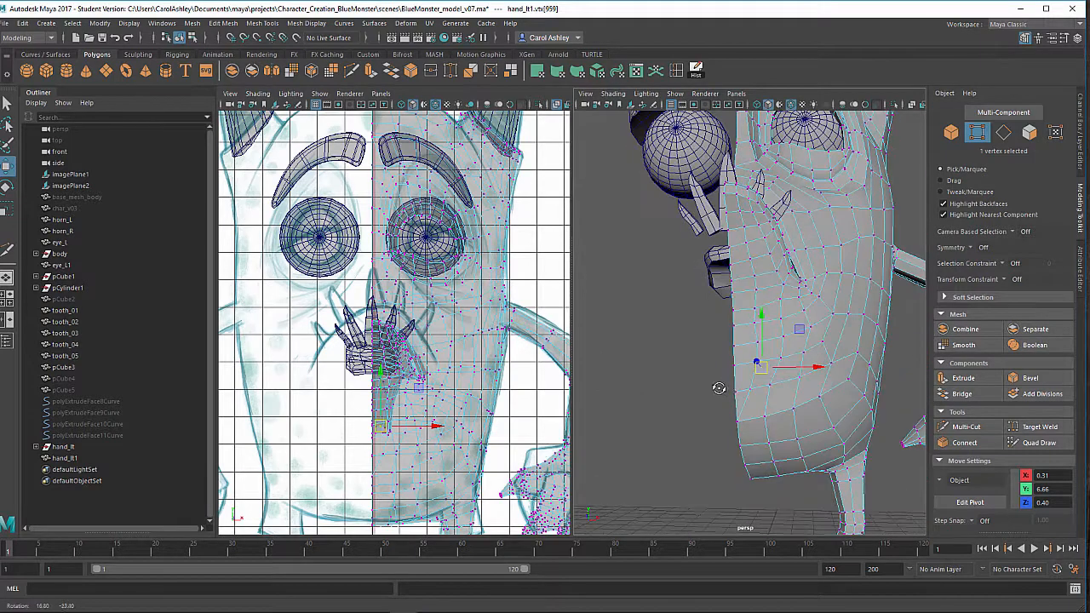
pyautogui.keyDown('alt'); pyautogui.moveTo(718, 386); pyautogui.dragTo(740, 388, button='right'); pyautogui.keyUp('alt')
pyautogui.keyDown('alt'); pyautogui.moveTo(744, 388); pyautogui.dragTo(757, 392, button='middle'); pyautogui.keyUp('alt')
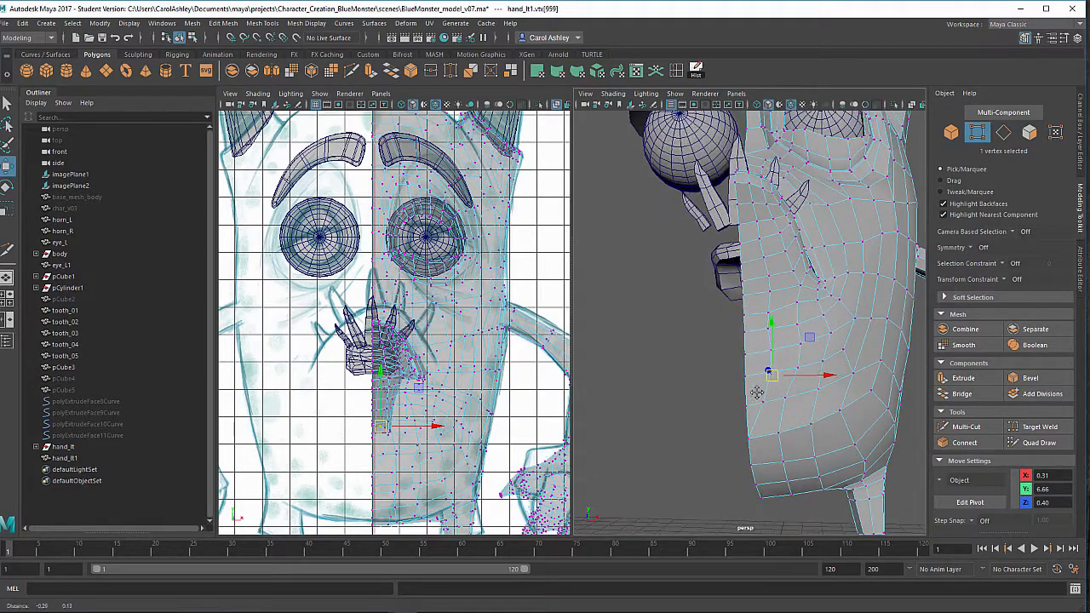
pyautogui.click(745, 332)
pyautogui.keyDown('shift'); pyautogui.doubleClick(749, 353); pyautogui.keyUp('shift')
# Remove the off-centre vertices at the mouth cavity's open end from the seam selection.
pyautogui.keyDown('alt'); pyautogui.moveTo(730, 373); pyautogui.dragTo(739, 428); pyautogui.keyUp('alt')
pyautogui.keyDown('alt'); pyautogui.moveTo(739, 428); pyautogui.dragTo(737, 445, button='right'); pyautogui.keyUp('alt')
pyautogui.keyDown('alt'); pyautogui.moveTo(737, 445); pyautogui.dragTo(910, 405); pyautogui.keyUp('alt')
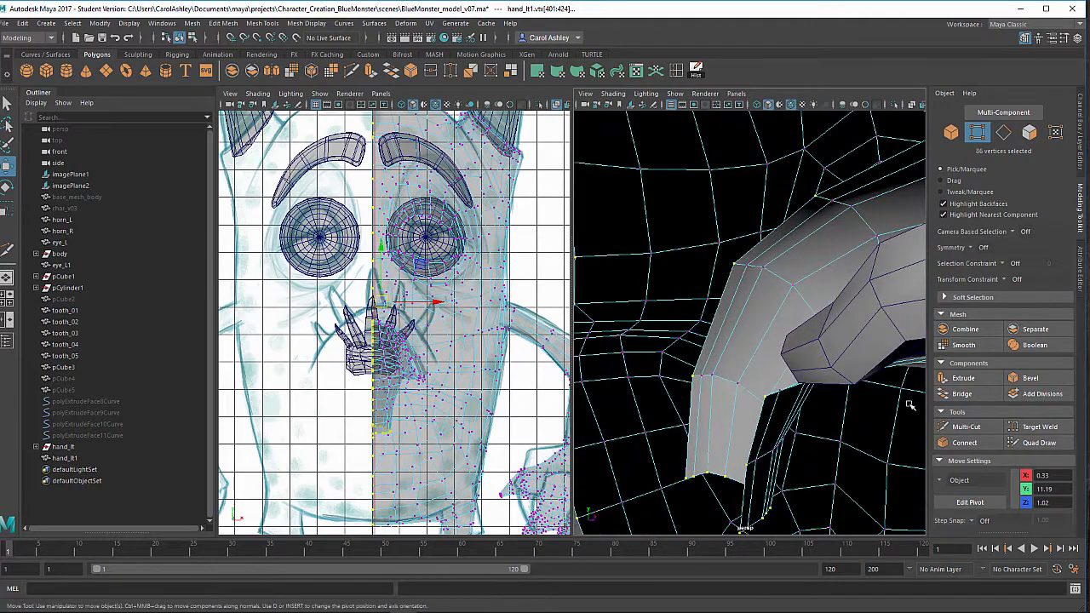
pyautogui.keyDown('alt'); pyautogui.moveTo(757, 457); pyautogui.dragTo(711, 396); pyautogui.keyUp('alt')
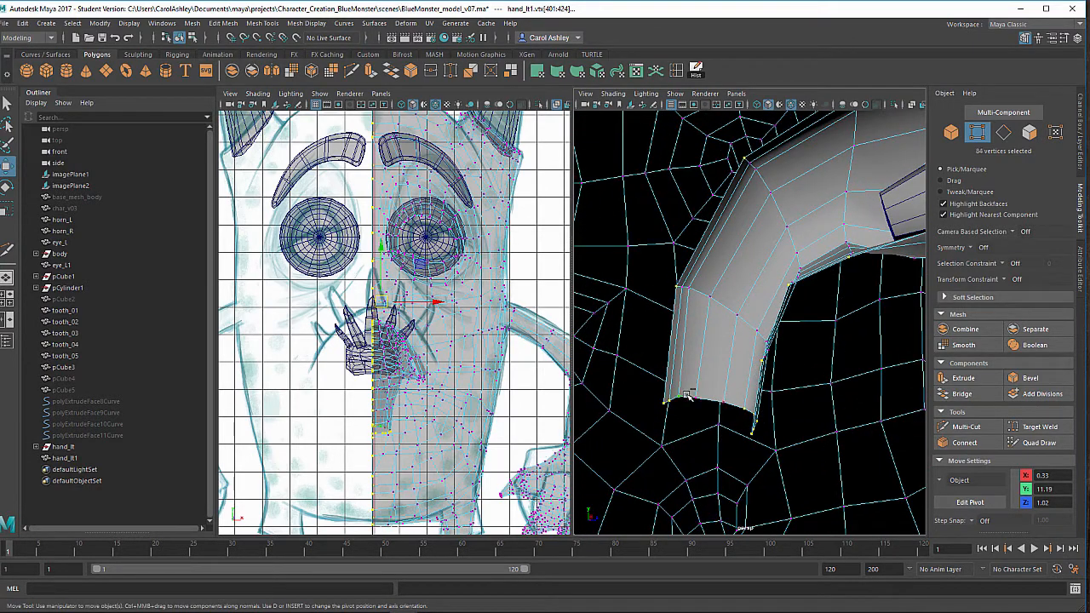
pyautogui.keyDown('alt'); pyautogui.moveTo(690, 435); pyautogui.dragTo(722, 452); pyautogui.keyUp('alt')
pyautogui.keyDown('ctrl'); pyautogui.moveTo(647, 458); pyautogui.dragTo(653, 468); pyautogui.keyUp('ctrl')
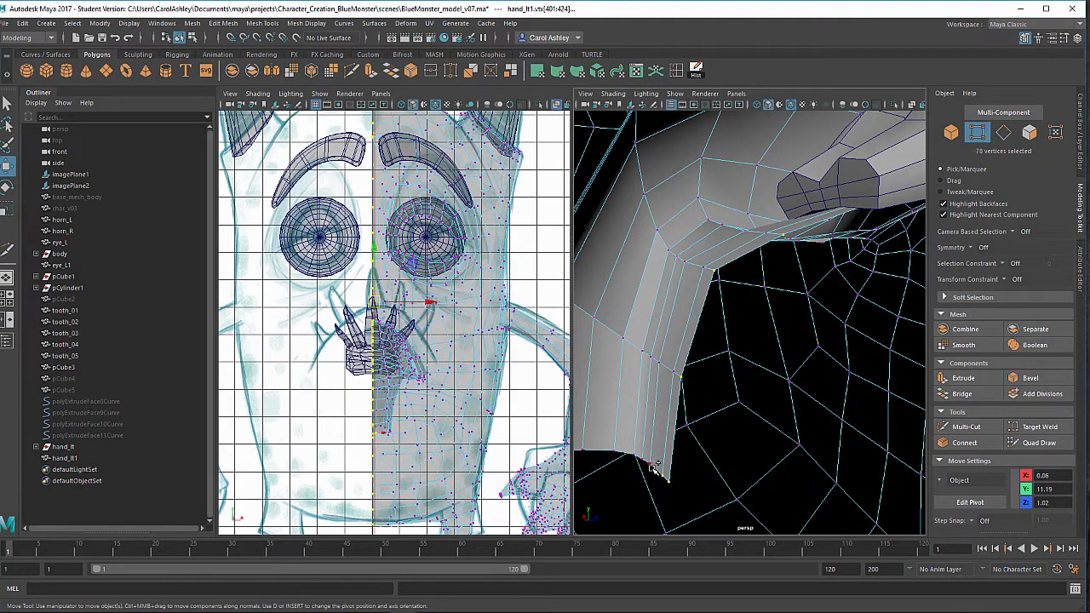
pyautogui.keyDown('alt'); pyautogui.moveTo(725, 475); pyautogui.dragTo(617, 414, button='right'); pyautogui.keyUp('alt')
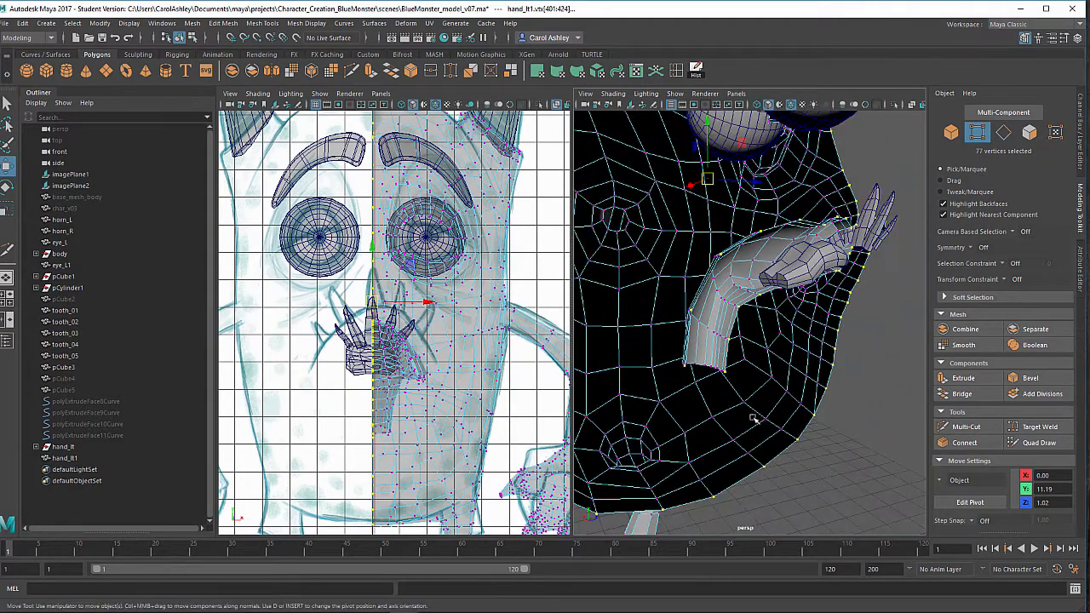
# Flatten the selected seam vertices along the X axis and align them at X 0.
pyautogui.keyDown('alt'); pyautogui.moveTo(755, 419); pyautogui.dragTo(660, 412); pyautogui.keyUp('alt')
pyautogui.keyDown('alt'); pyautogui.moveTo(758, 422); pyautogui.dragTo(690, 402, button='right'); pyautogui.keyUp('alt')
pyautogui.keyDown('alt'); pyautogui.moveTo(795, 414); pyautogui.dragTo(752, 439); pyautogui.keyUp('alt')
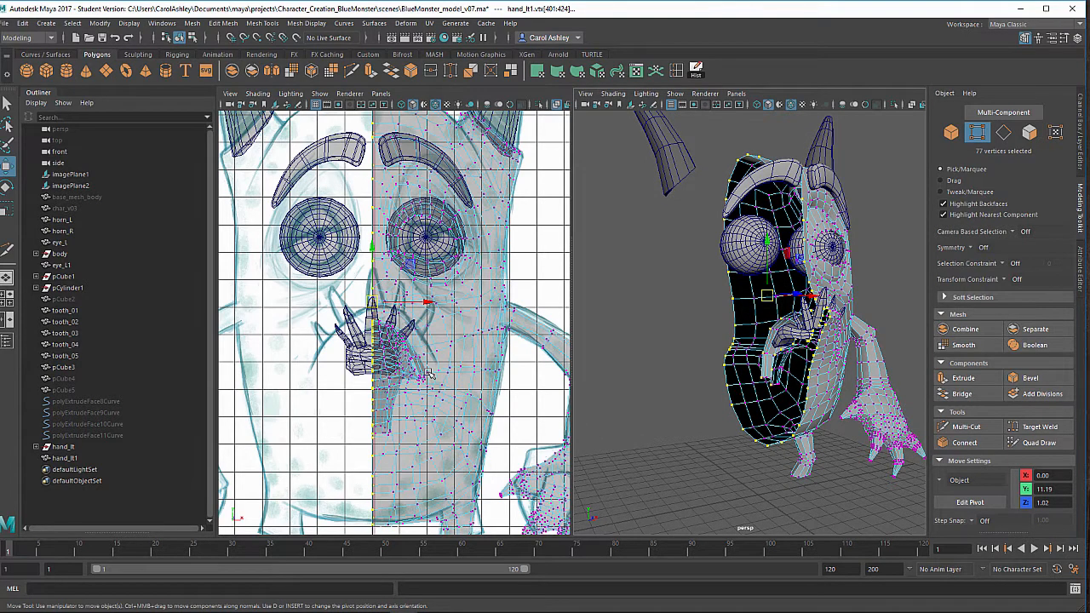
pyautogui.press('r')
pyautogui.moveTo(423, 302); pyautogui.dragTo(380, 302)
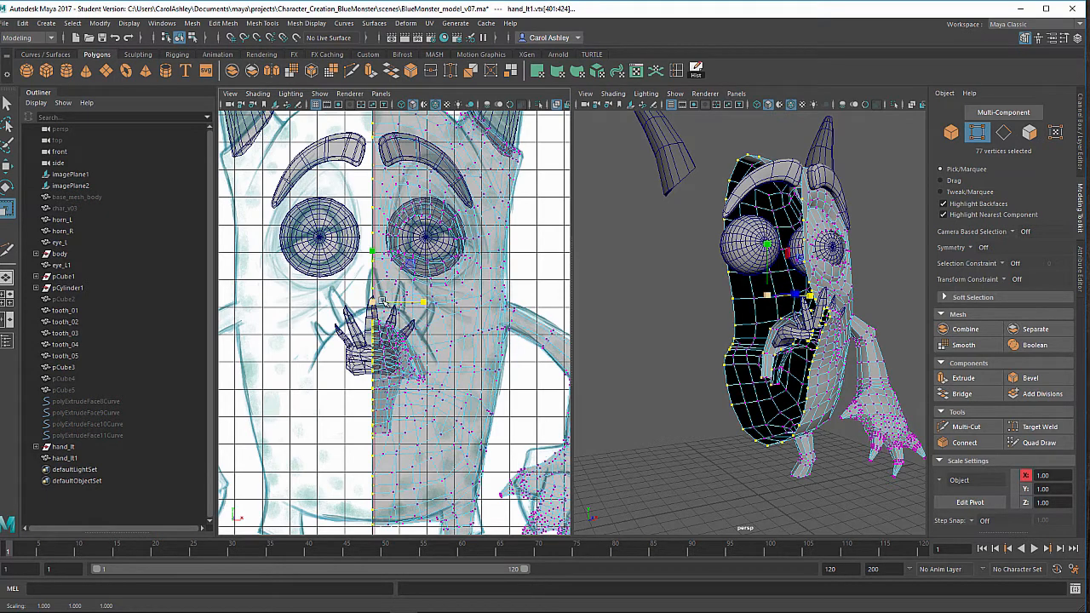
pyautogui.press('w')
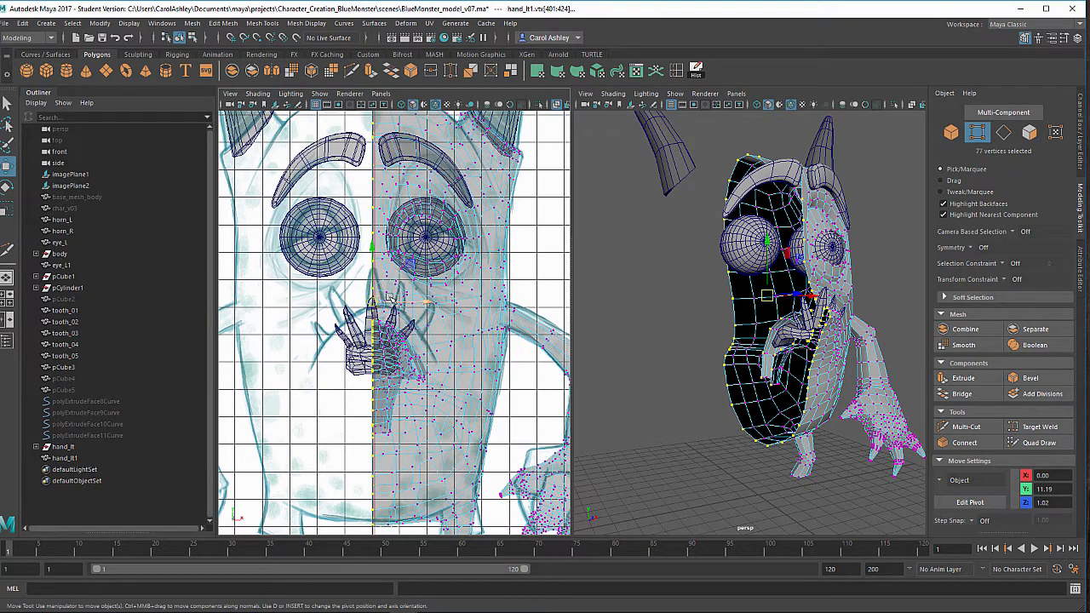
pyautogui.moveTo(410, 301); pyautogui.dragTo(436, 306)
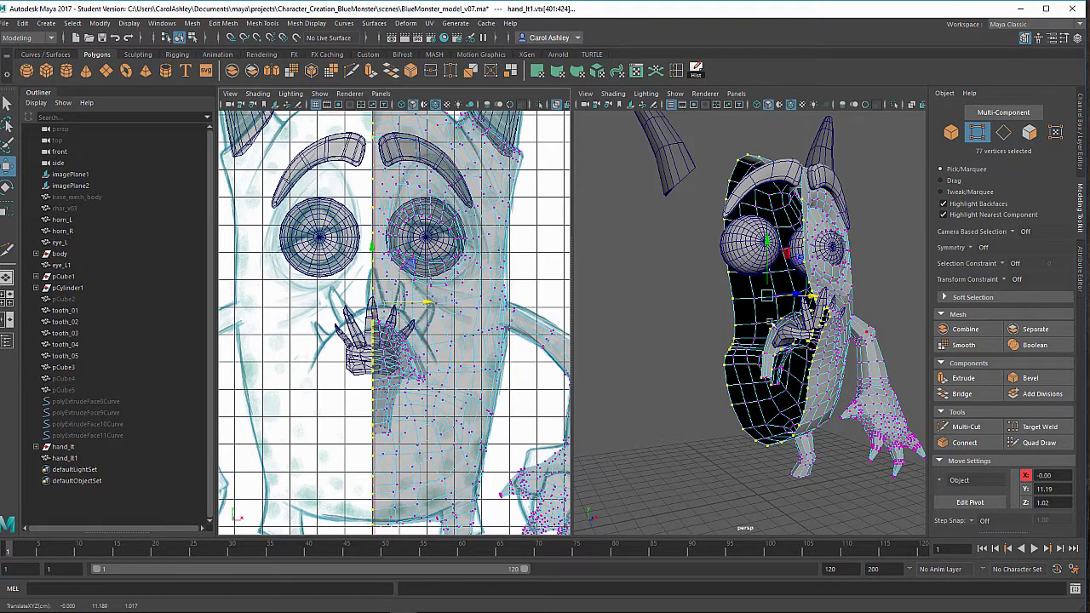
# Select the half body as an object and mirror it across the world X axis in the negative direction with merged borders.
pyautogui.keyDown('alt'); pyautogui.moveTo(767, 374); pyautogui.dragTo(764, 373); pyautogui.keyUp('alt')
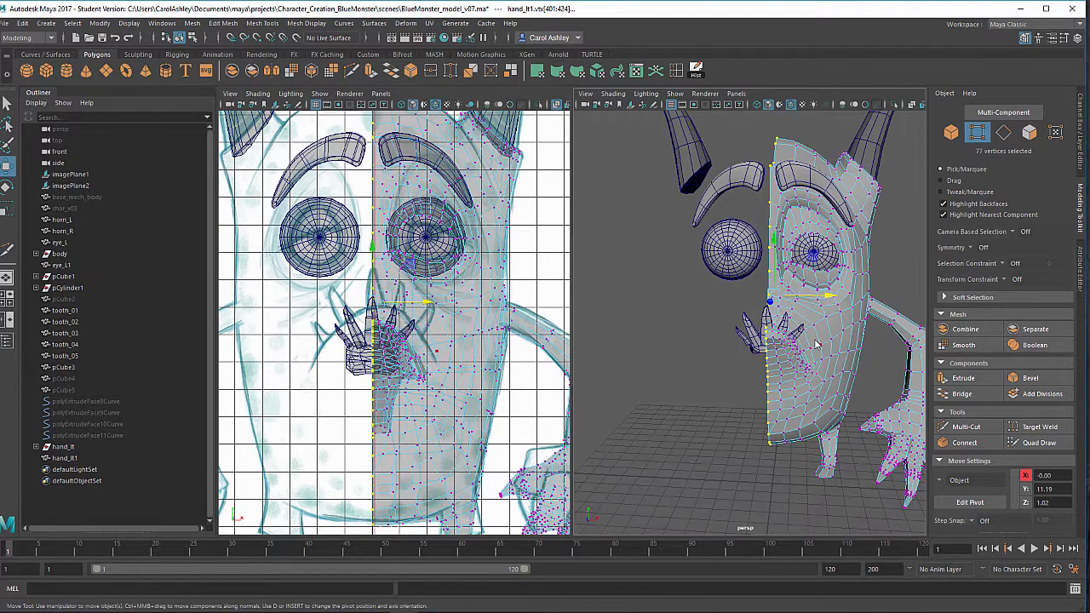
pyautogui.moveTo(775, 306); pyautogui.dragTo(855, 302, button='right')
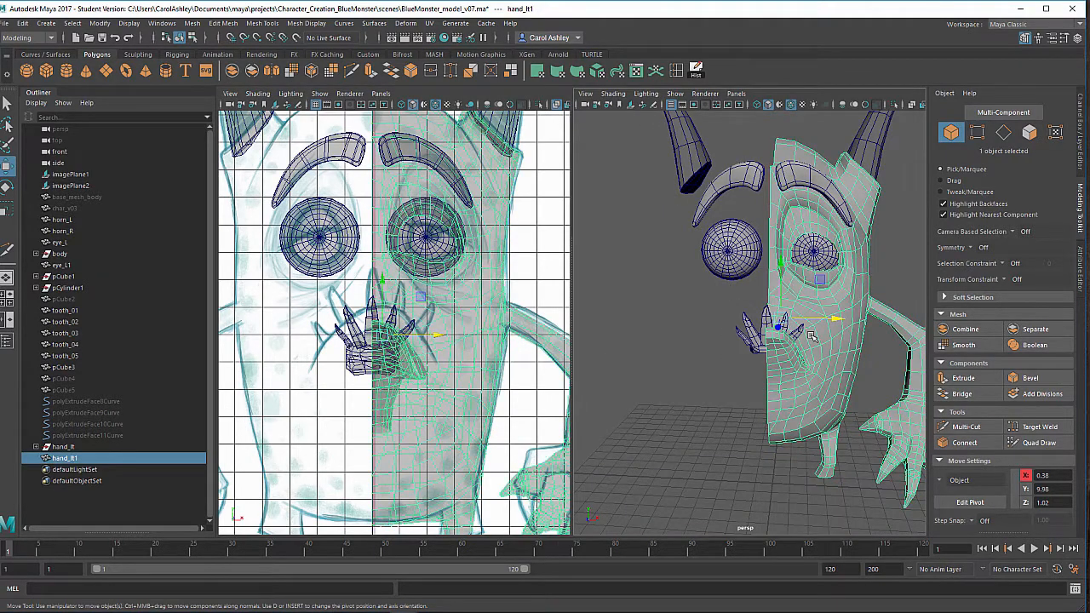
pyautogui.keyDown('shift'); pyautogui.moveTo(813, 336); pyautogui.dragTo(788, 450, button='right'); pyautogui.keyUp('shift')
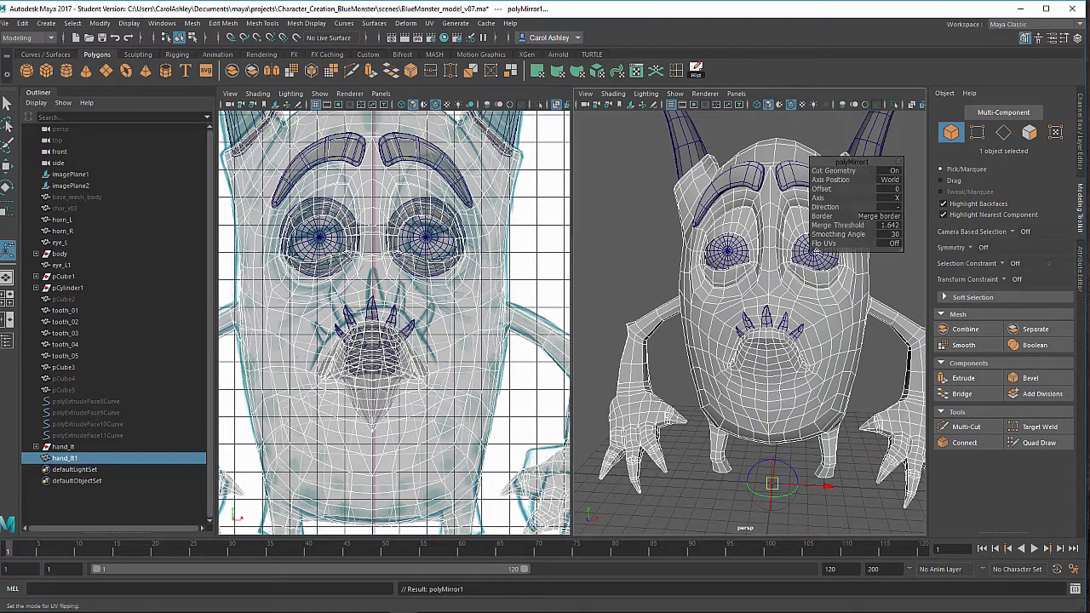
# Set the mirror's merge threshold to 0.01.
pyautogui.keyDown('alt'); pyautogui.moveTo(777, 291); pyautogui.dragTo(863, 280, button='right'); pyautogui.keyUp('alt')
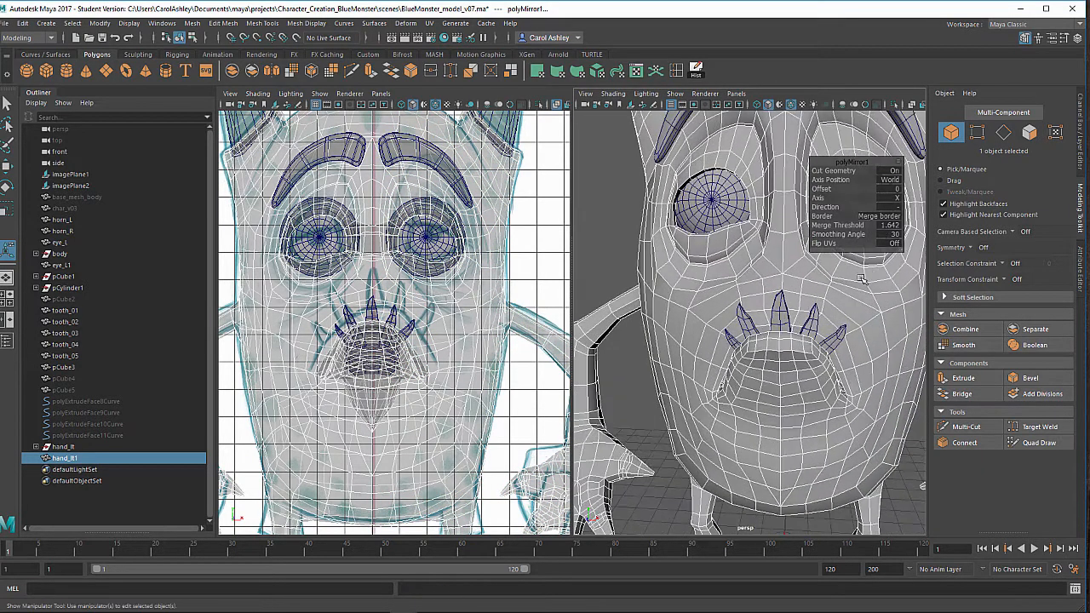
pyautogui.keyDown('alt'); pyautogui.moveTo(846, 290); pyautogui.dragTo(790, 313); pyautogui.keyUp('alt')
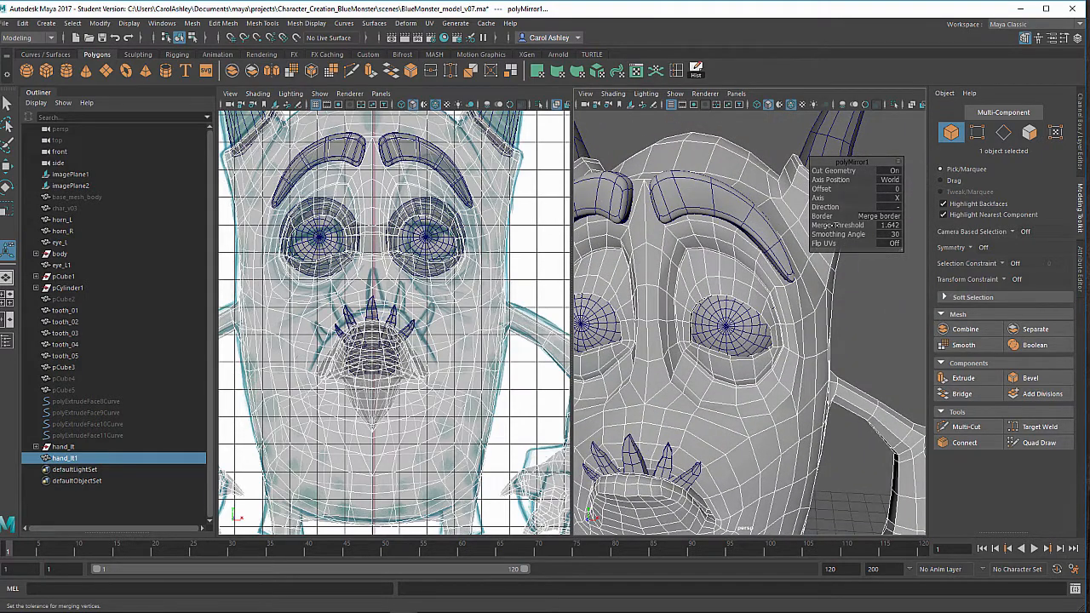
pyautogui.click(888, 225)
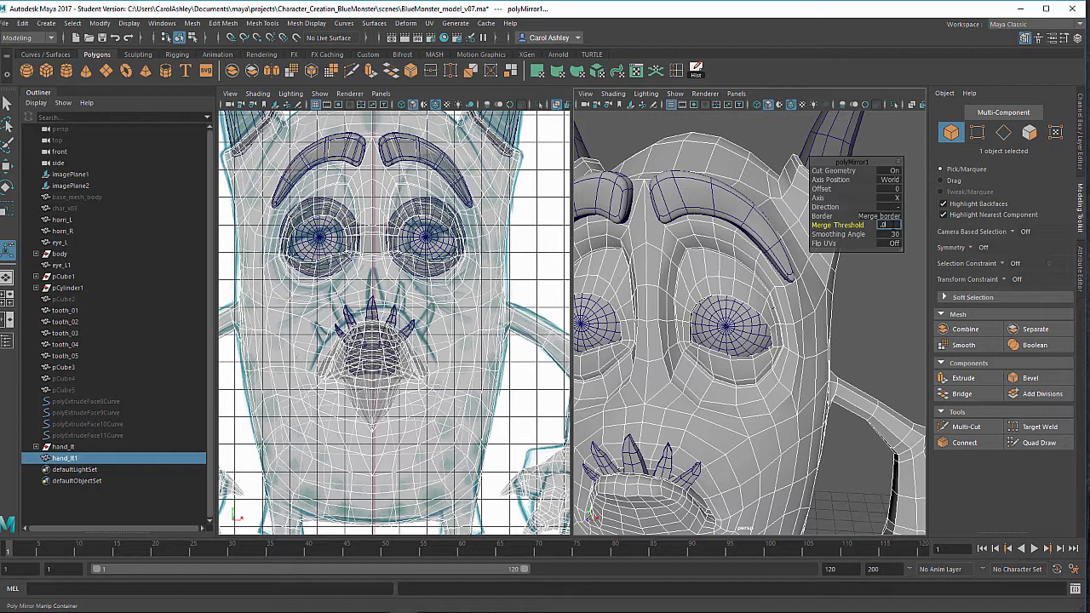
pyautogui.write('.01')
pyautogui.press('Return')
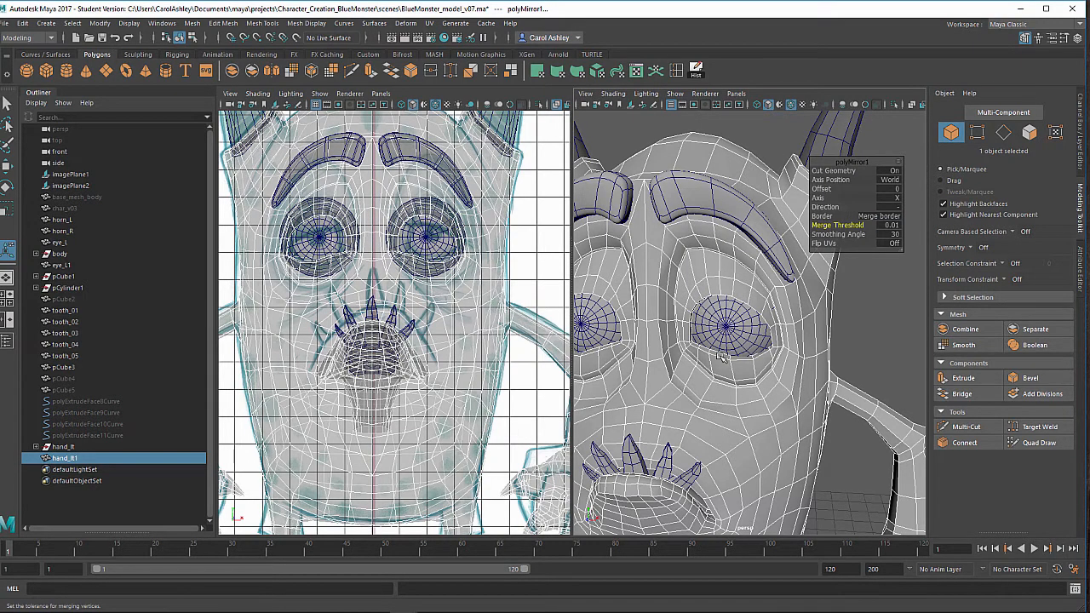
# Return to object selection, deselect the mirrored body and examine the whole monster from the back, front and side.
pyautogui.keyDown('alt'); pyautogui.moveTo(721, 358); pyautogui.dragTo(748, 382); pyautogui.keyUp('alt')
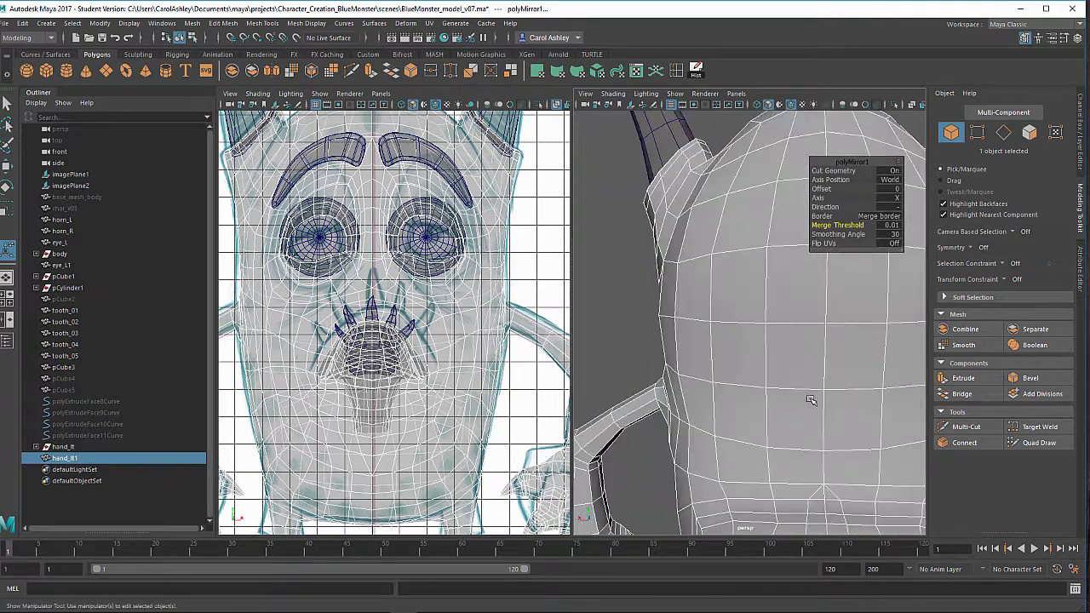
pyautogui.scroll(-5, 809, 408)
pyautogui.keyDown('alt'); pyautogui.moveTo(729, 374); pyautogui.dragTo(732, 298, button='middle'); pyautogui.keyUp('alt')
pyautogui.keyDown('alt'); pyautogui.moveTo(732, 302); pyautogui.dragTo(812, 366); pyautogui.keyUp('alt')
pyautogui.moveTo(785, 276); pyautogui.dragTo(837, 271, button='right')
pyautogui.keyDown('alt'); pyautogui.moveTo(789, 353); pyautogui.dragTo(770, 382); pyautogui.keyUp('alt')
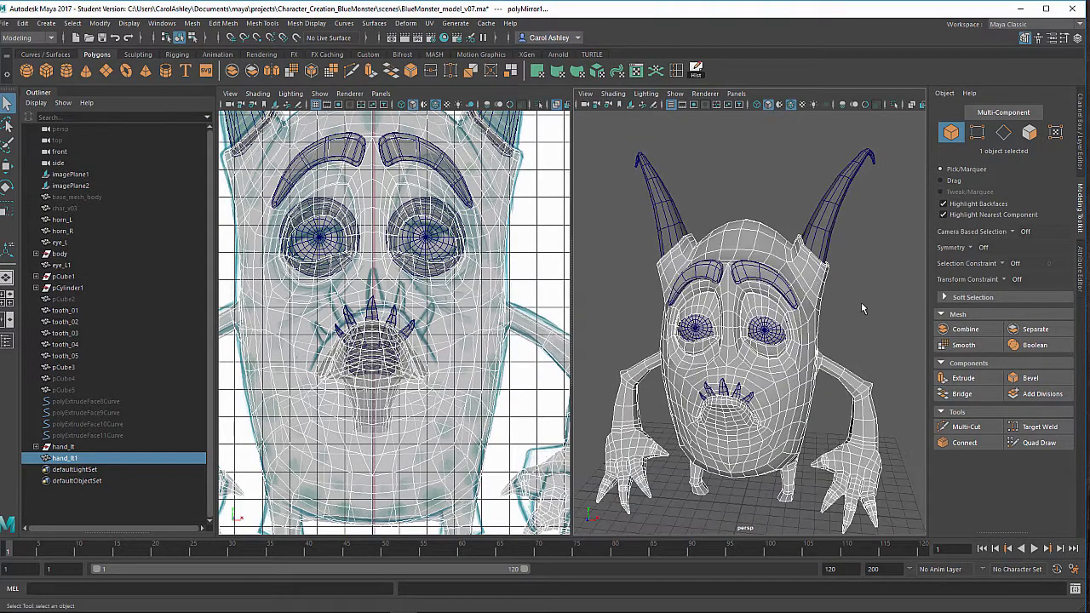
pyautogui.click(862, 304)
pyautogui.keyDown('alt'); pyautogui.moveTo(863, 330); pyautogui.dragTo(811, 333, button='right'); pyautogui.keyUp('alt')
pyautogui.keyDown('alt'); pyautogui.moveTo(769, 330); pyautogui.dragTo(746, 291); pyautogui.keyUp('alt')
pyautogui.keyDown('alt'); pyautogui.moveTo(746, 291); pyautogui.dragTo(755, 321, button='right'); pyautogui.keyUp('alt')
pyautogui.keyDown('alt'); pyautogui.moveTo(756, 321); pyautogui.dragTo(755, 351); pyautogui.keyUp('alt')
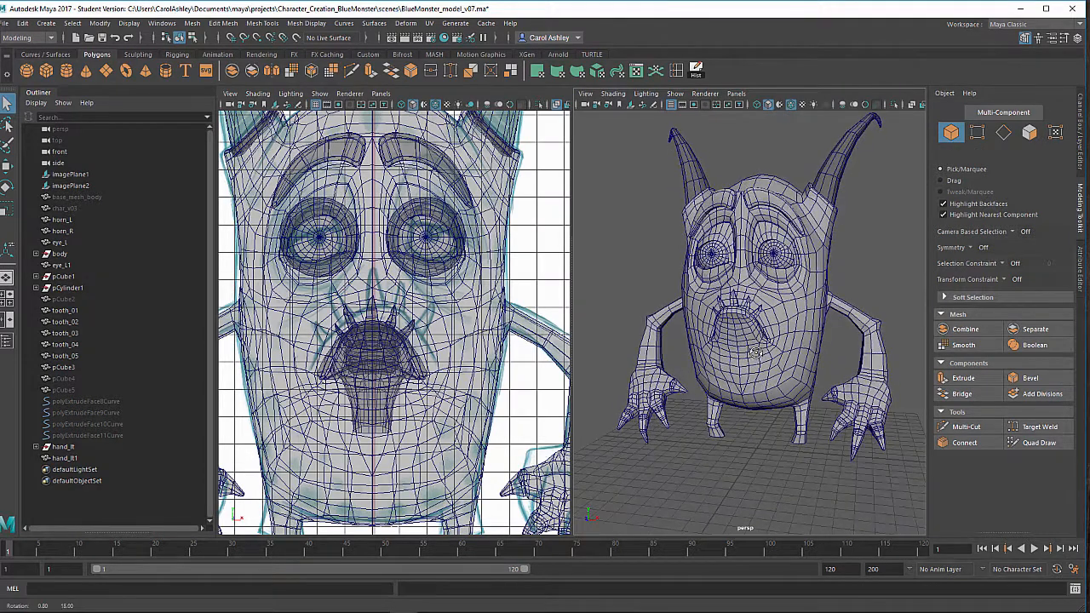